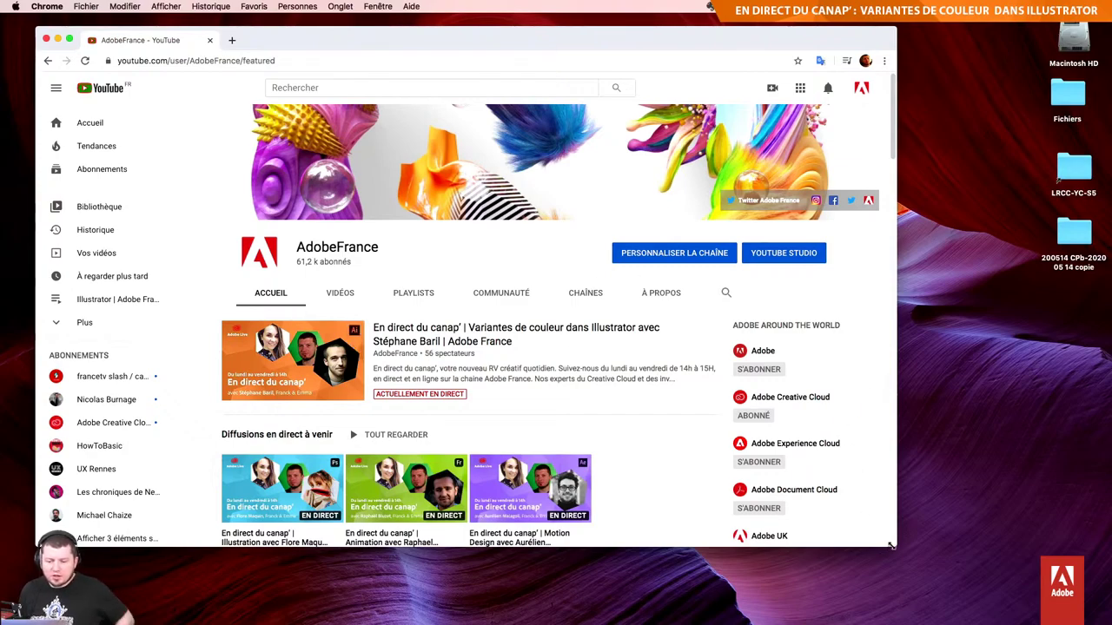
# Step: Maximise the Chrome window so the AdobeFrance channel page fills the screen
pyautogui.hotkey('ctrl', 'alt', 'Return')
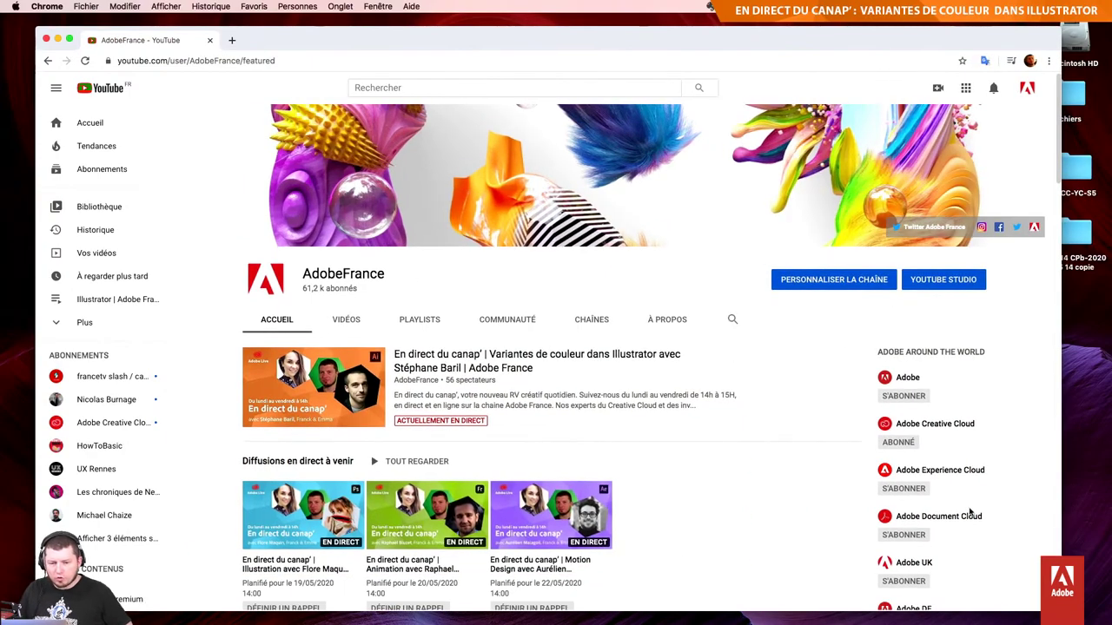
pyautogui.hotkey('ctrl', 'alt', 'c')
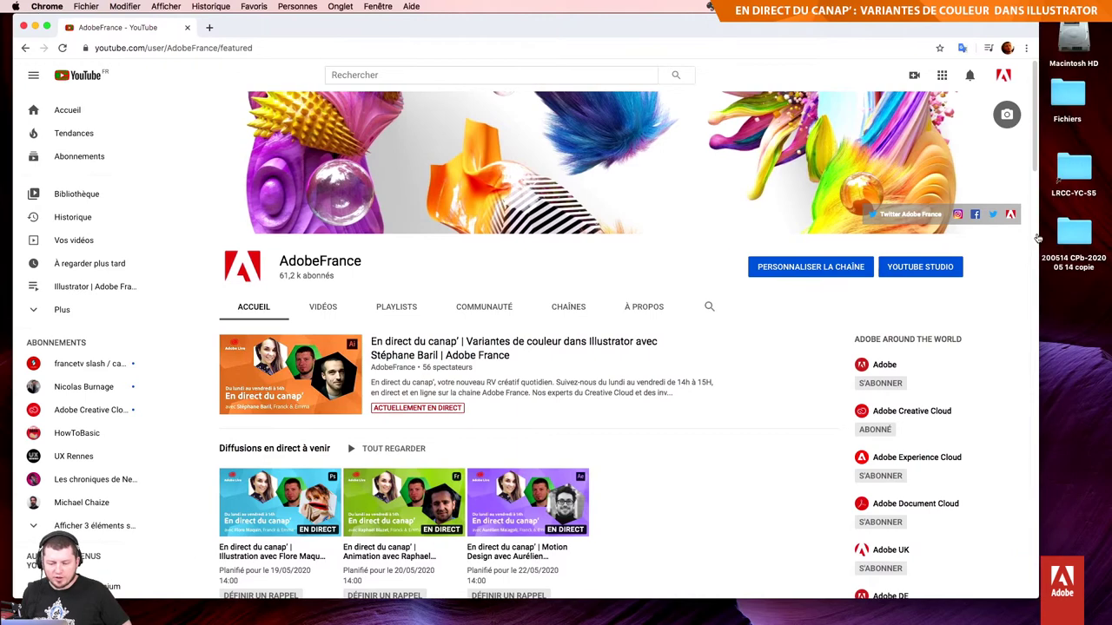
pyautogui.hotkey('ctrl', 'alt', 'Return')
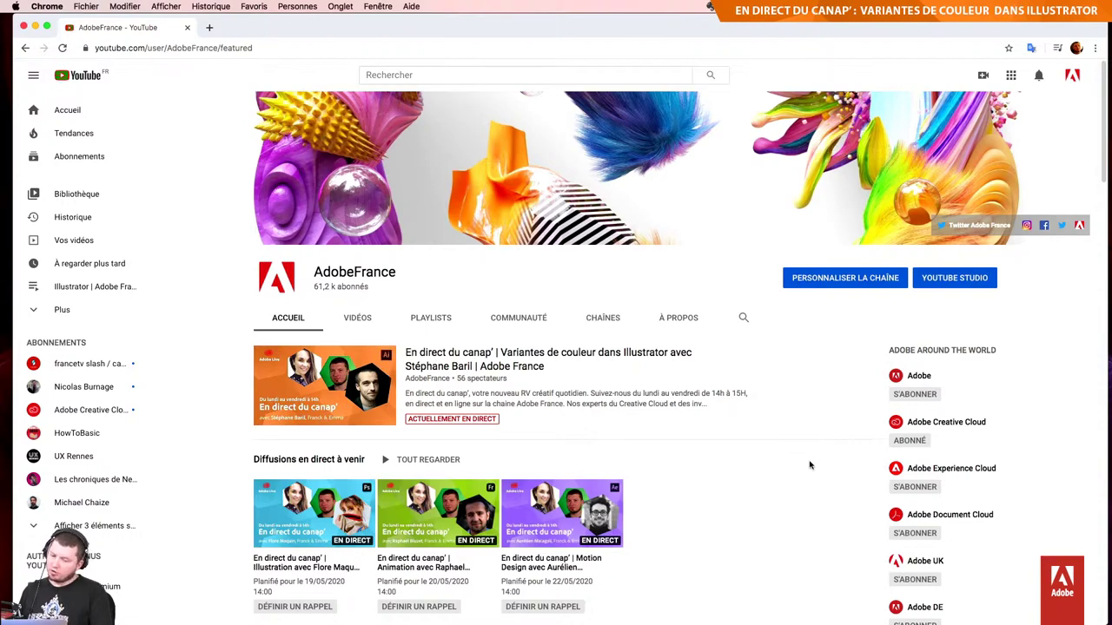
# Step: Scroll down the AdobeFrance channel page and back to the top
pyautogui.scroll(-1, 812, 469)
pyautogui.scroll(-1, 812, 474)
pyautogui.scroll(-1, 813, 478)
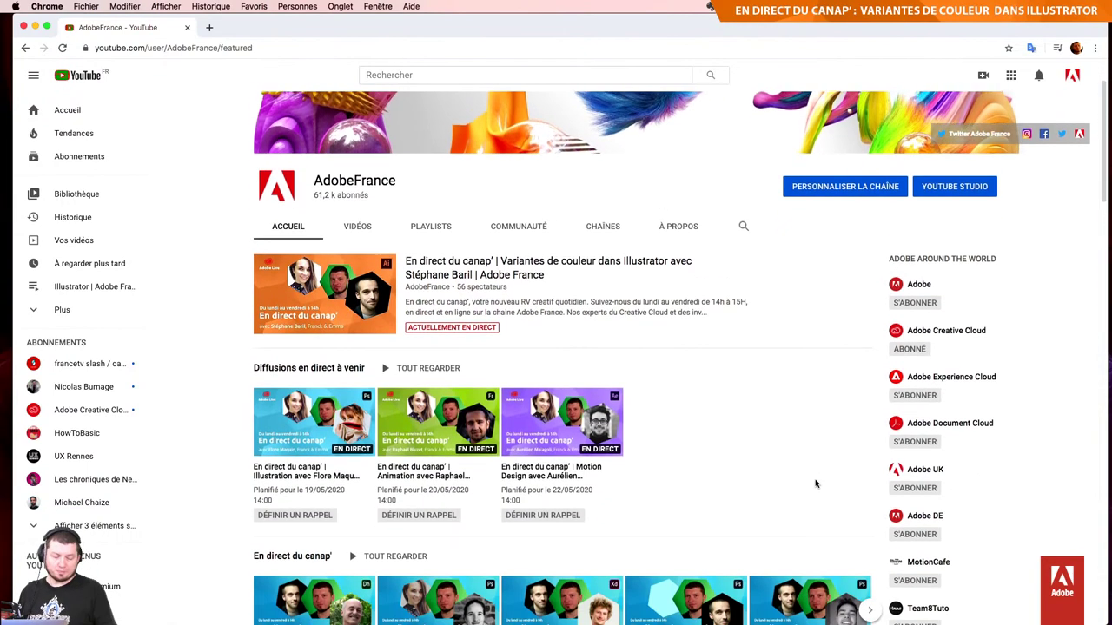
pyautogui.scroll(-2, 815, 483)
pyautogui.scroll(-1, 815, 484)
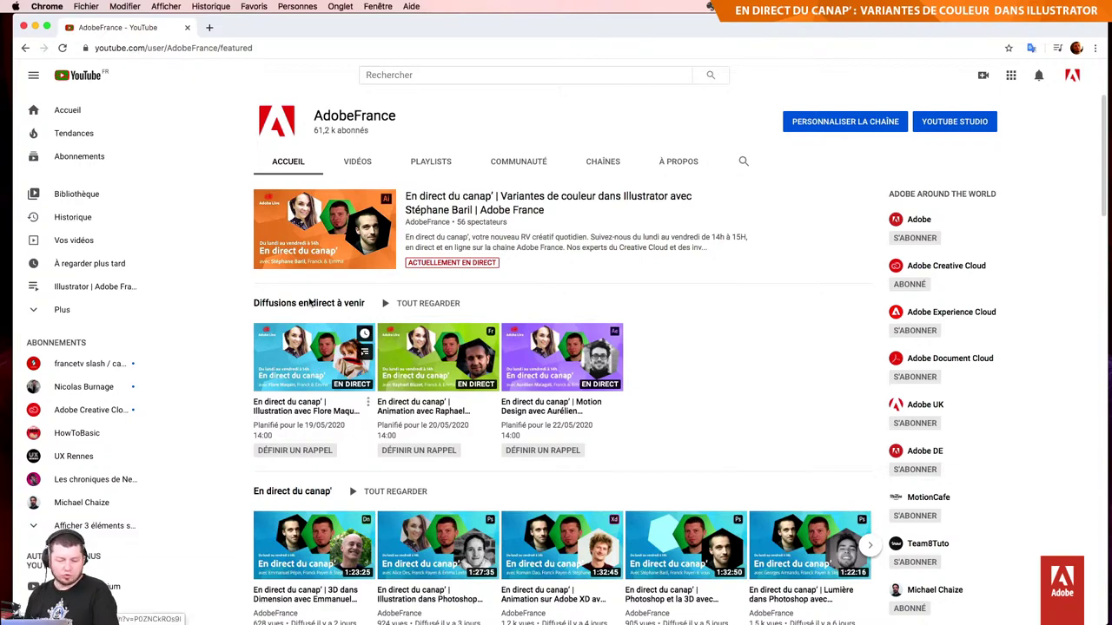
pyautogui.scroll(2, 308, 381)
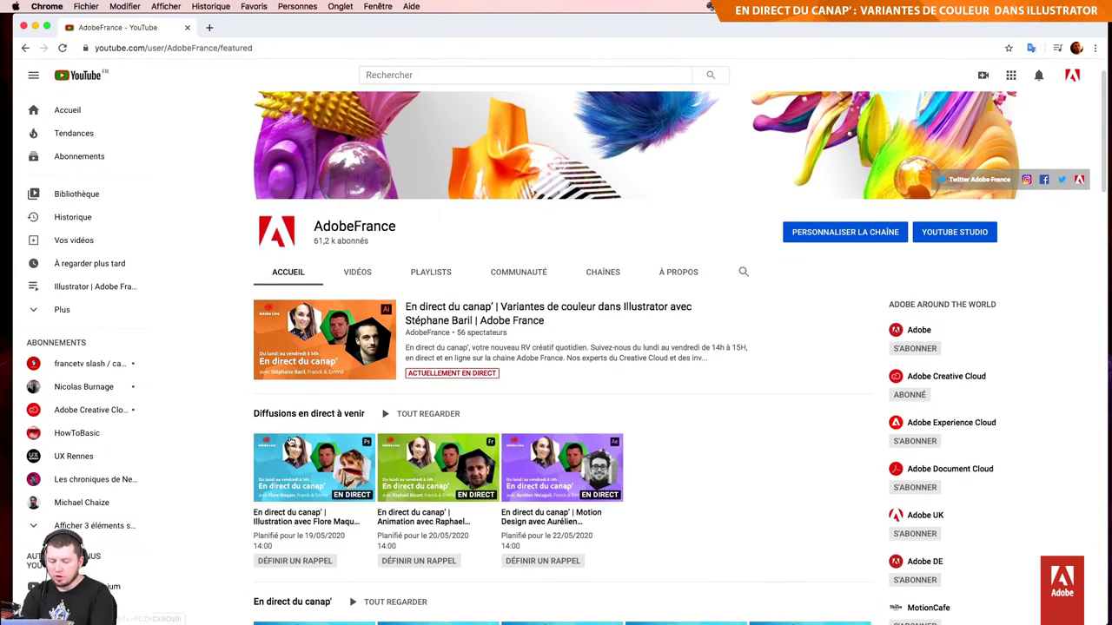
# Step: Load behance.net in a new Chrome tab via the 'beh' address suggestion
pyautogui.press('super+t')
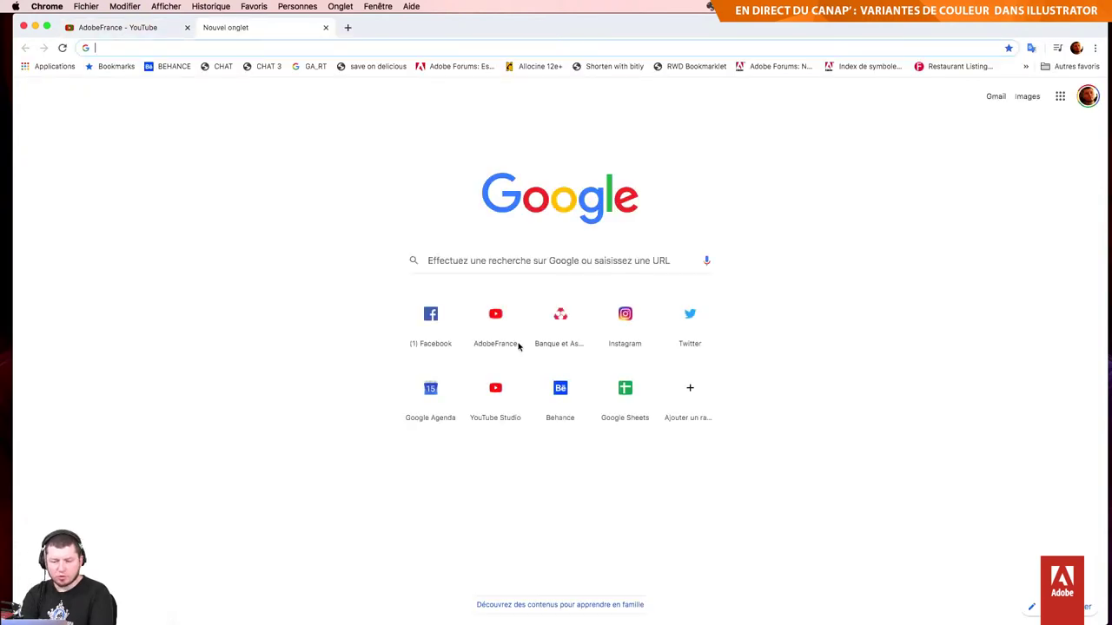
pyautogui.write('e')
pyautogui.press('BackSpace')
pyautogui.press('BackSpace')
pyautogui.write('beh')
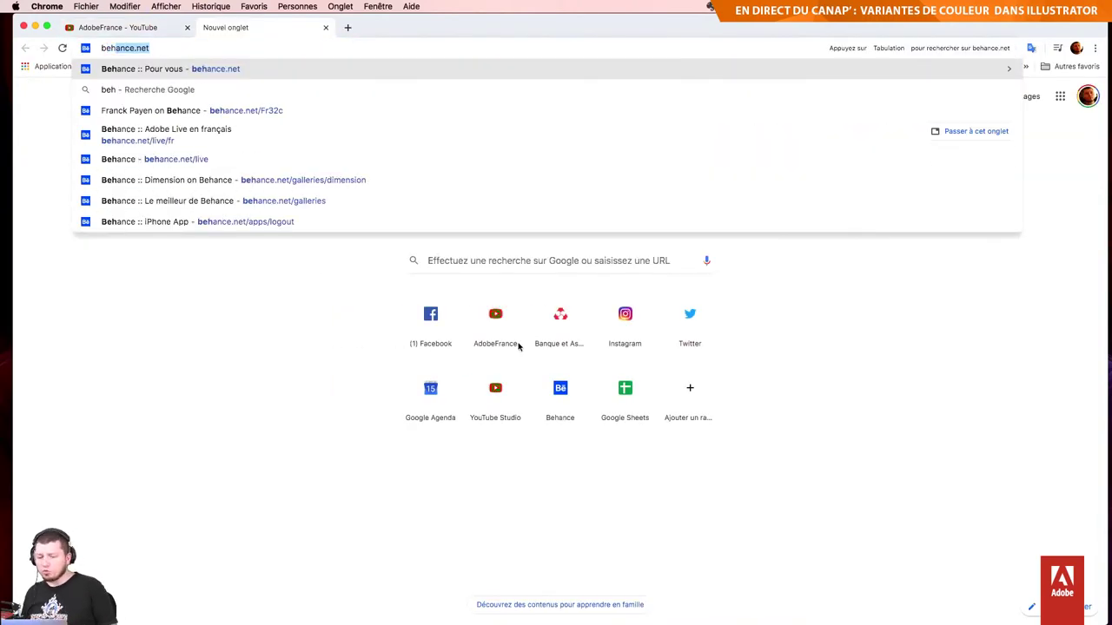
pyautogui.press('Return')
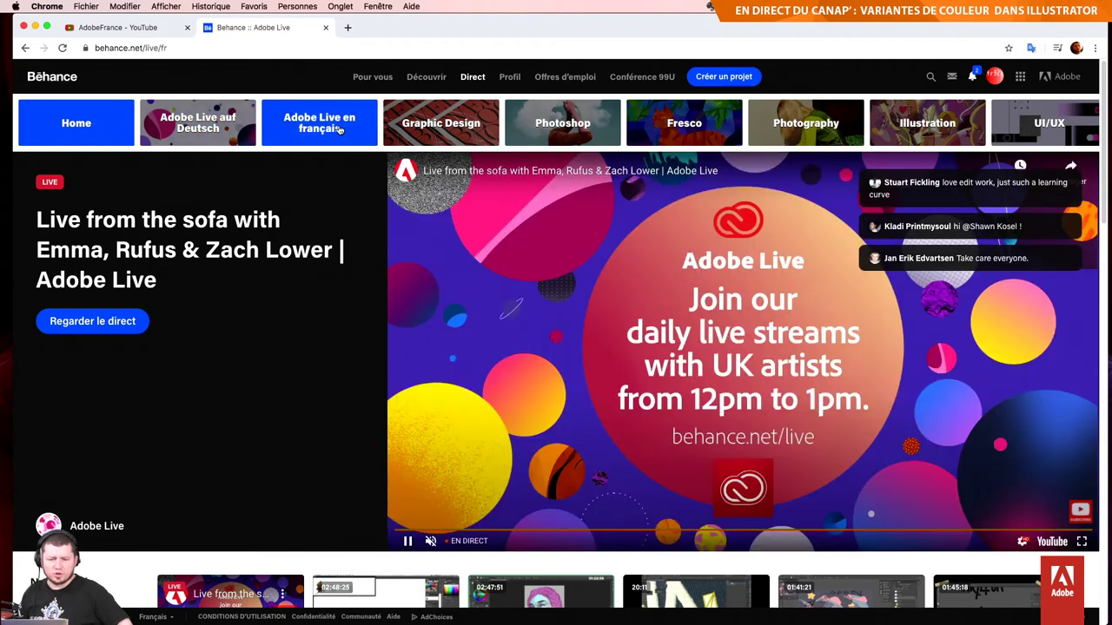
# Step: Switch to 'Adobe Live en français' and browse its stream schedule down and back up
pyautogui.click(339, 130)
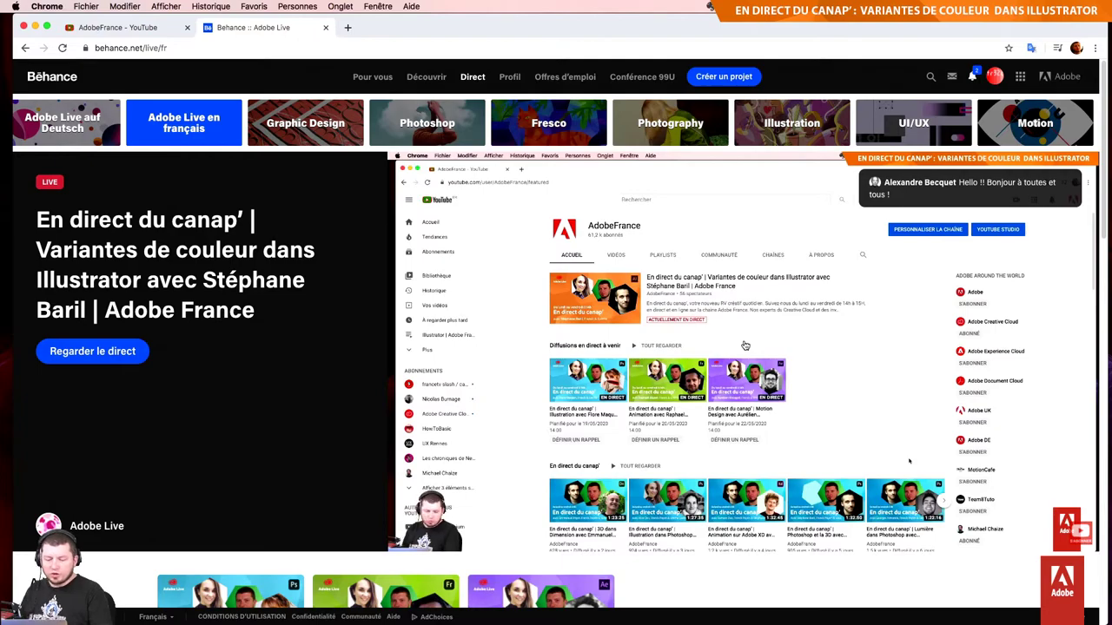
pyautogui.scroll(-3, 744, 346)
pyautogui.scroll(-3, 615, 522)
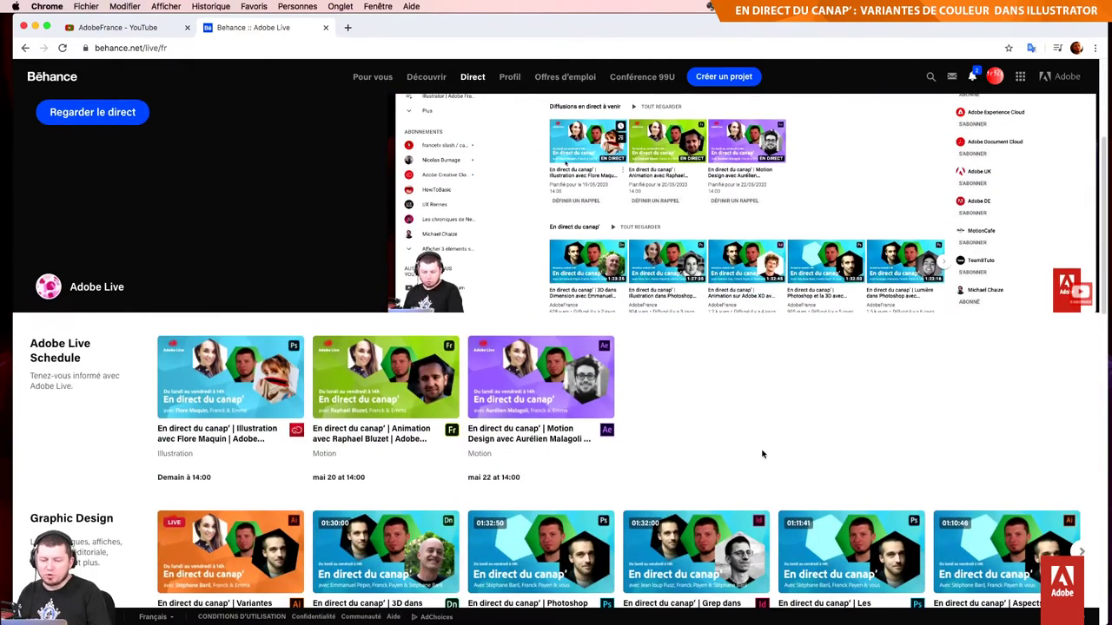
pyautogui.scroll(-3, 759, 451)
pyautogui.scroll(-2, 796, 392)
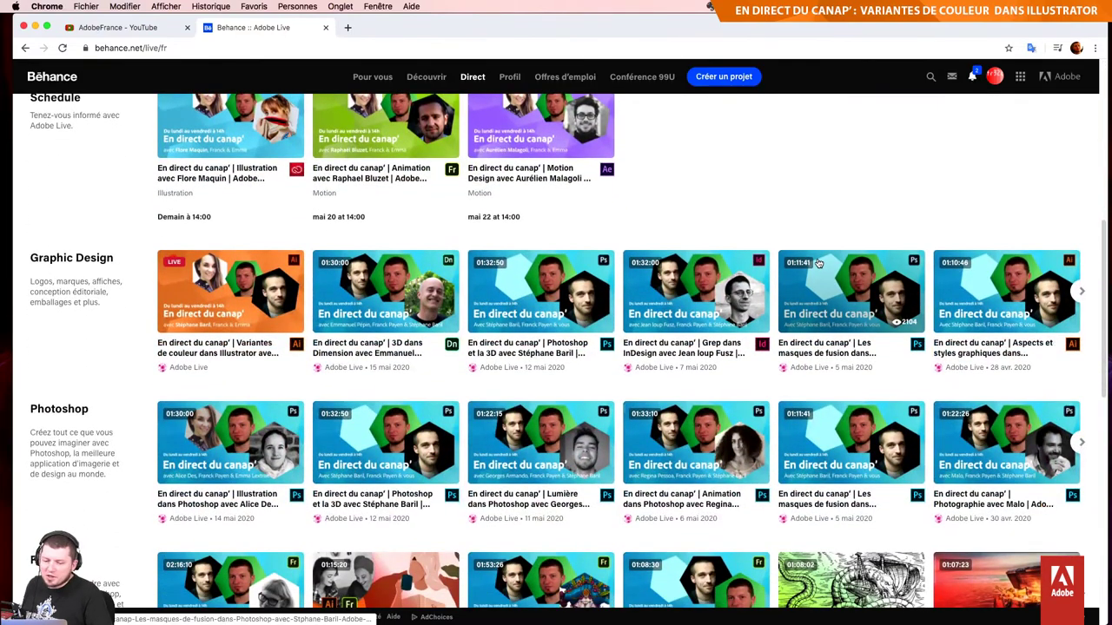
pyautogui.scroll(5, 819, 263)
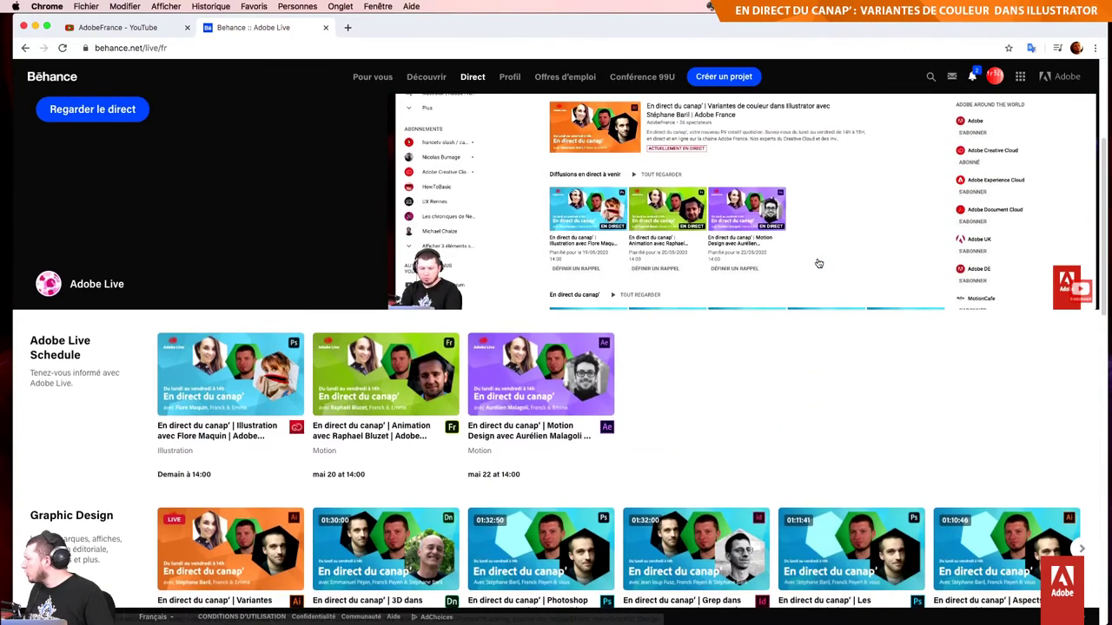
pyautogui.scroll(3, 818, 262)
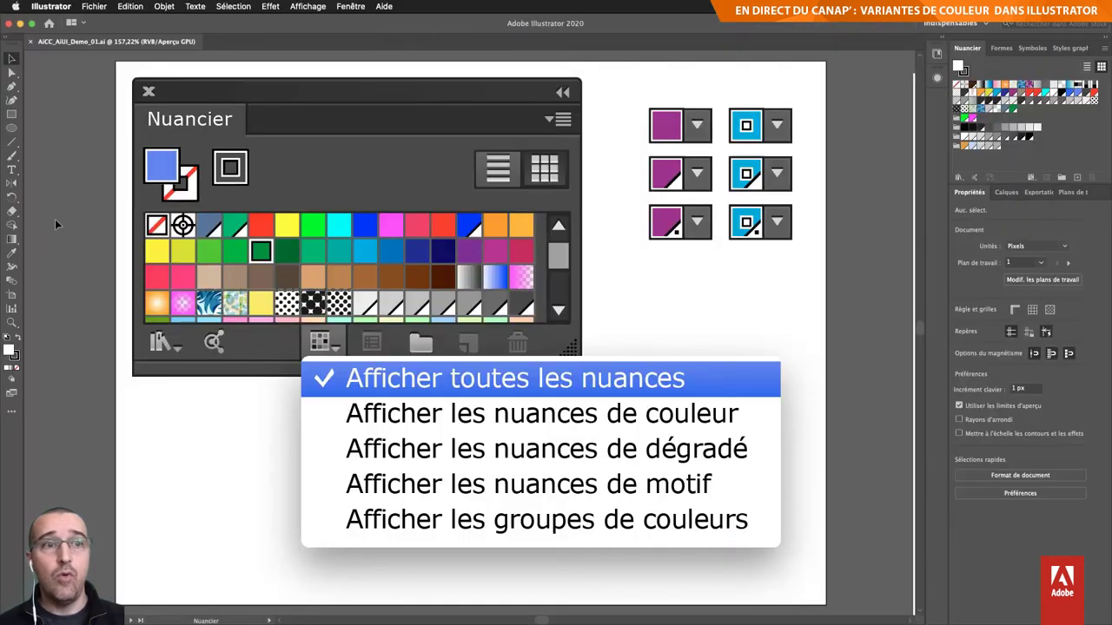
# Step: Draw a small rectangle filled with orange ff6700
pyautogui.click(11, 114)
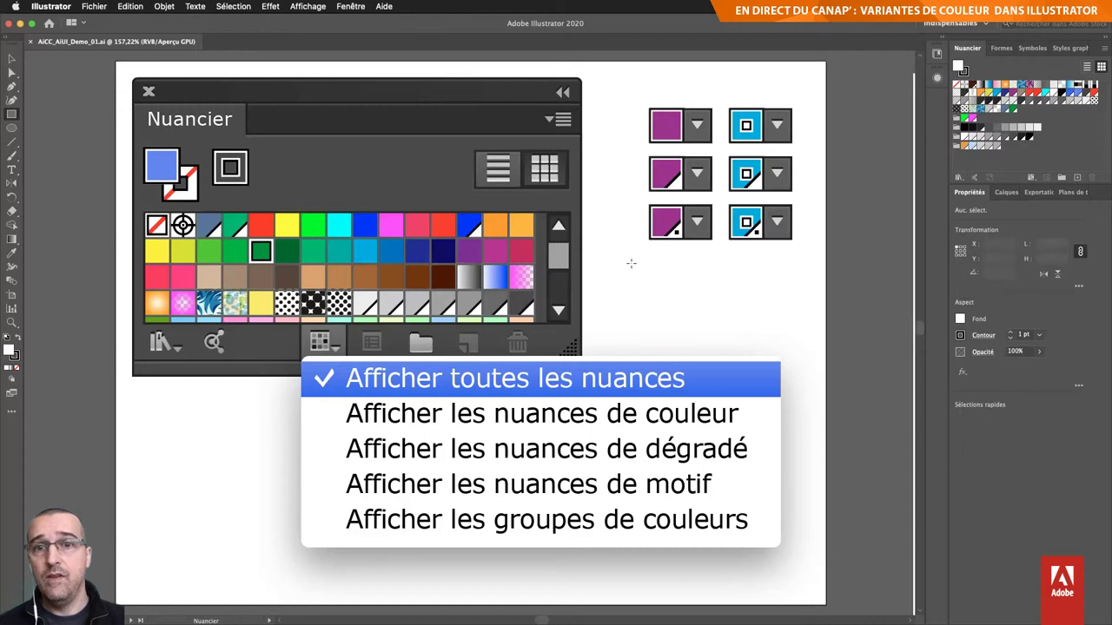
pyautogui.moveTo(630, 262); pyautogui.dragTo(722, 334)
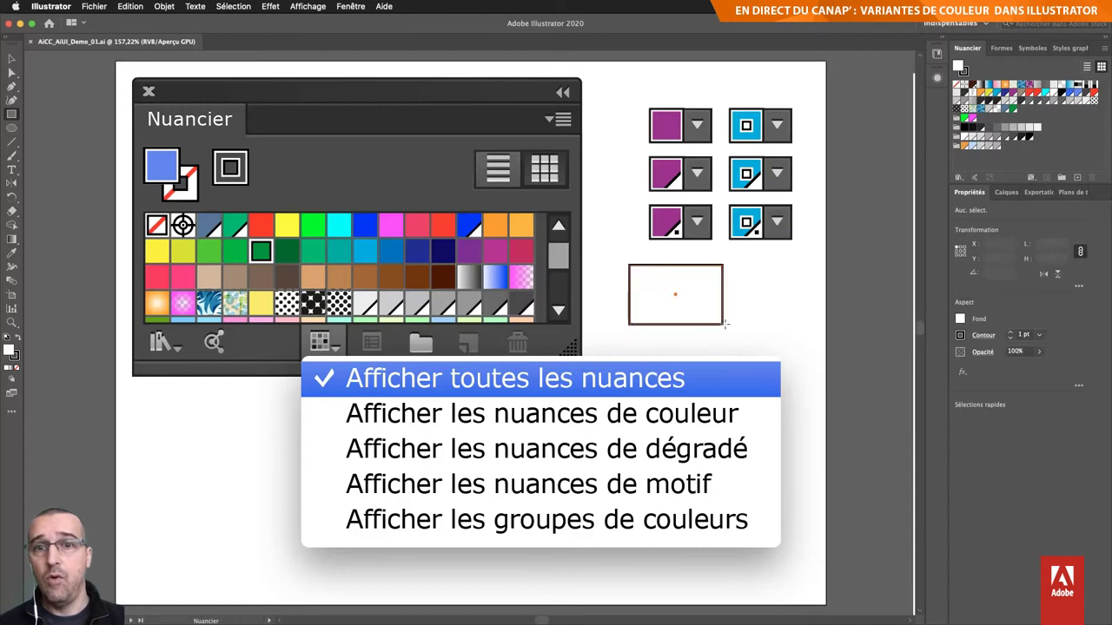
pyautogui.doubleClick(960, 68)
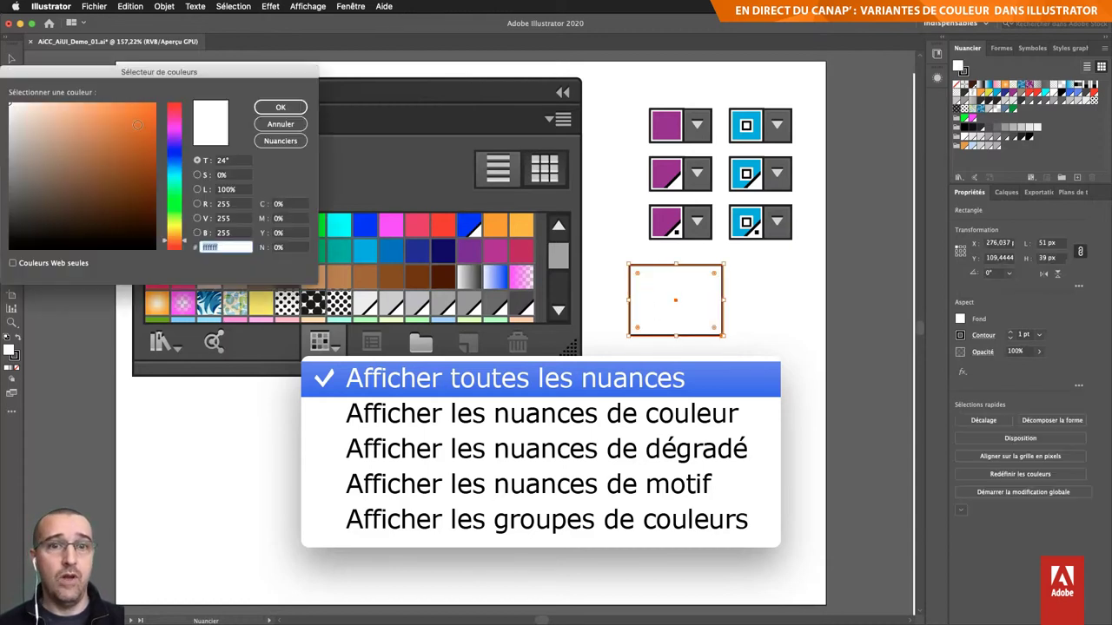
pyautogui.write('ff6700')
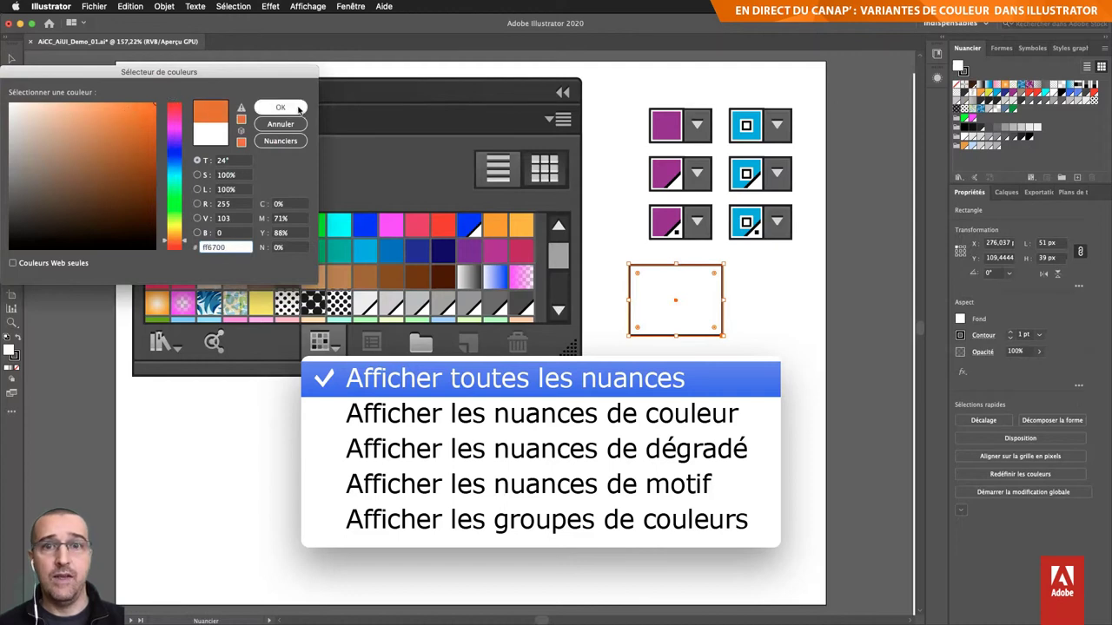
pyautogui.click(279, 108)
# Step: Save ff6700 as a new non-global swatch and draw a second orange rectangle
pyautogui.click(1077, 177)
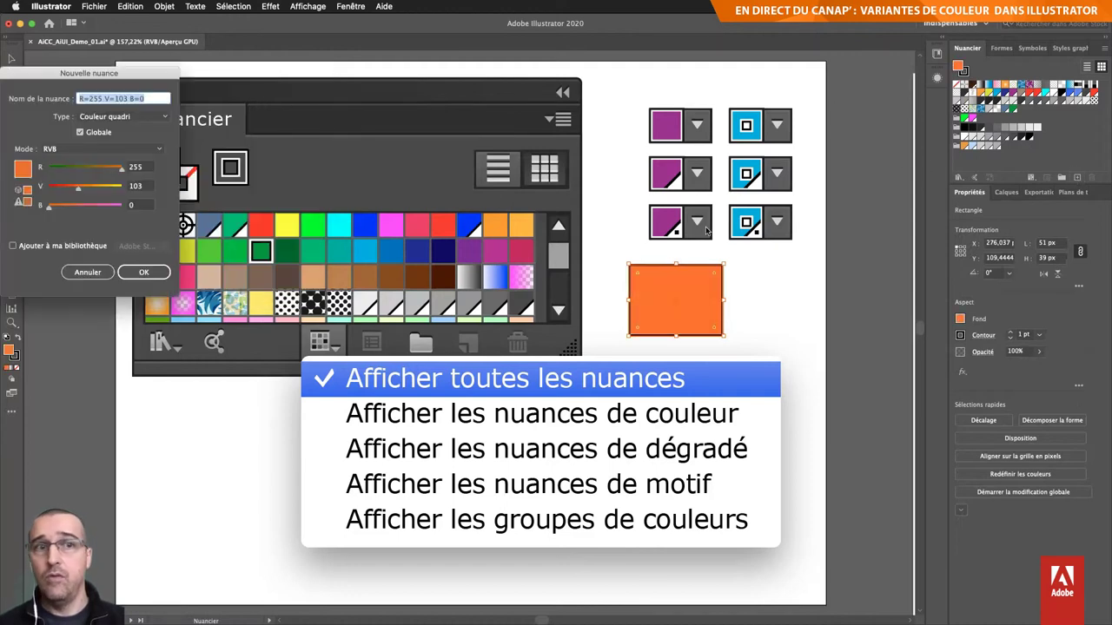
pyautogui.click(100, 133)
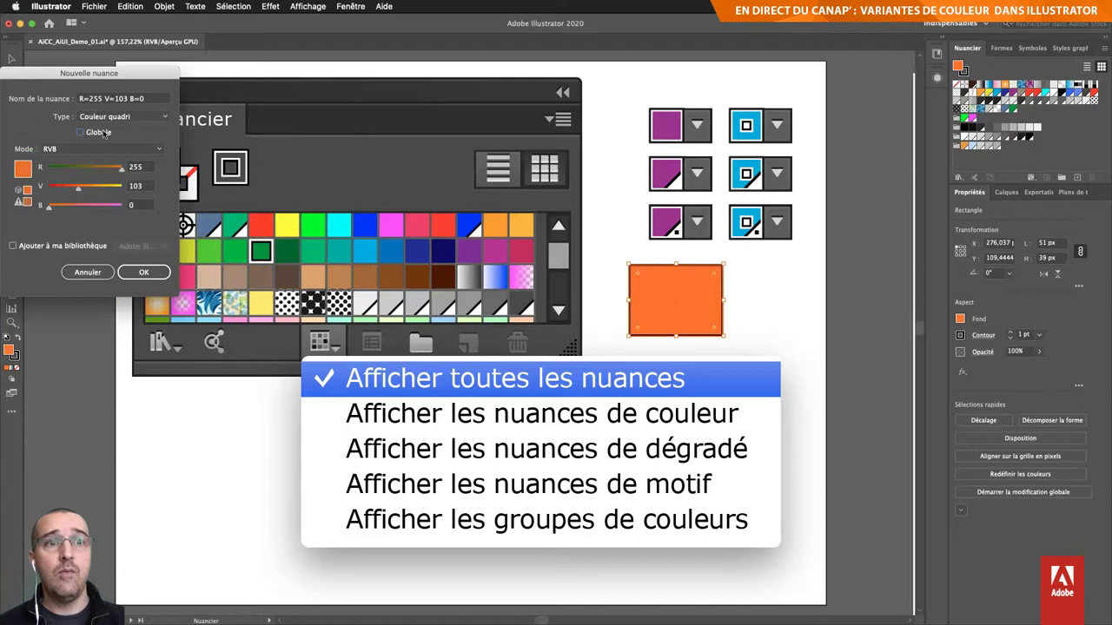
pyautogui.click(82, 132)
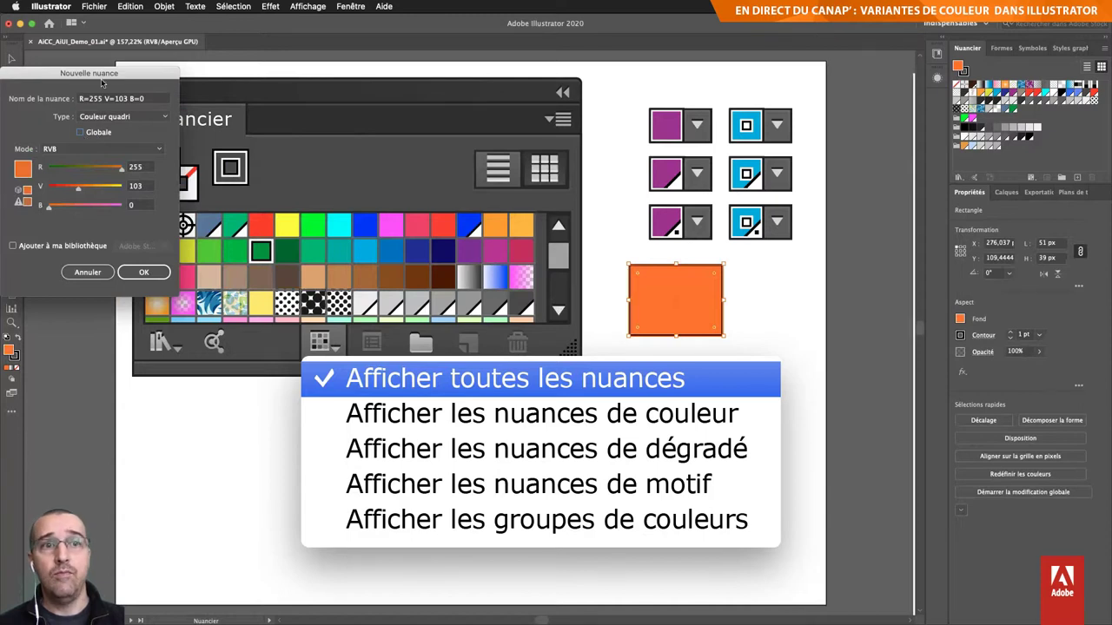
pyautogui.moveTo(160, 81); pyautogui.dragTo(851, 106)
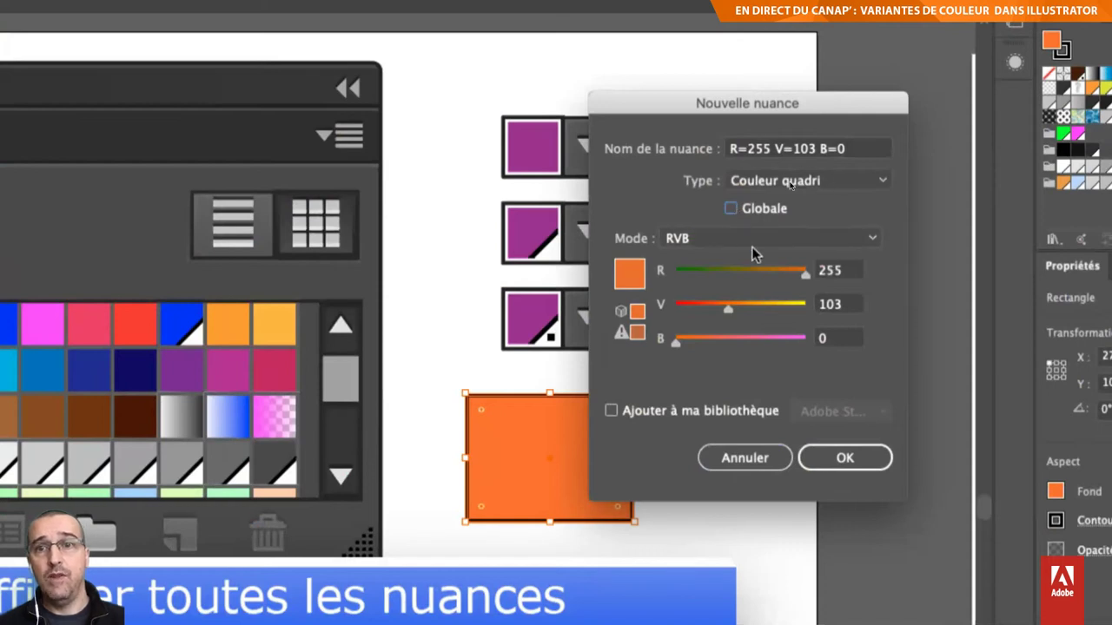
pyautogui.click(860, 469)
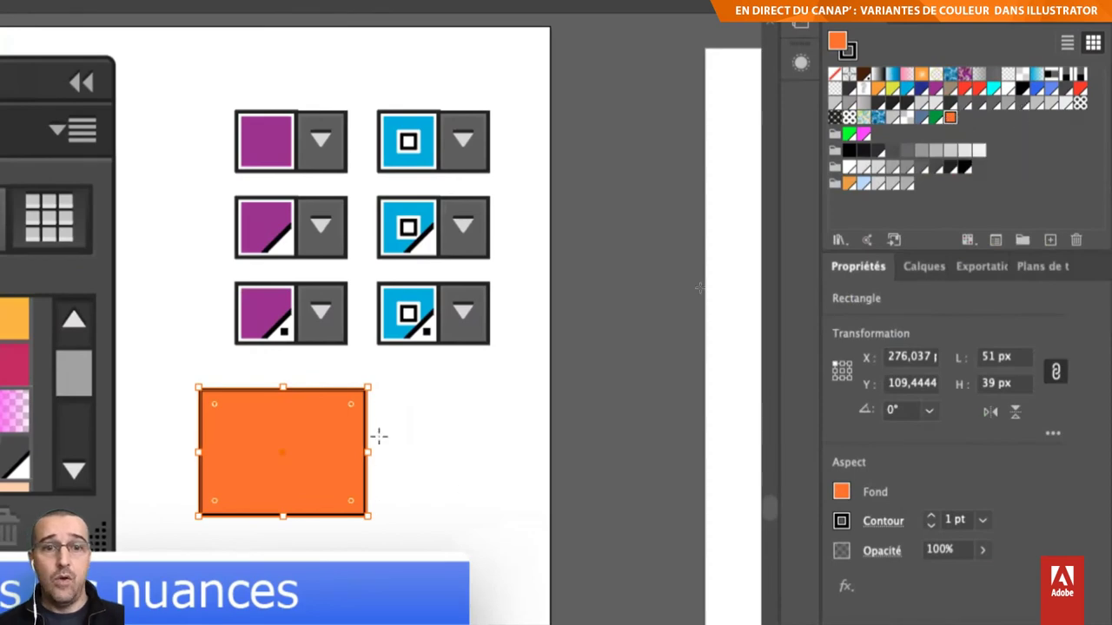
pyautogui.moveTo(407, 382); pyautogui.dragTo(535, 521)
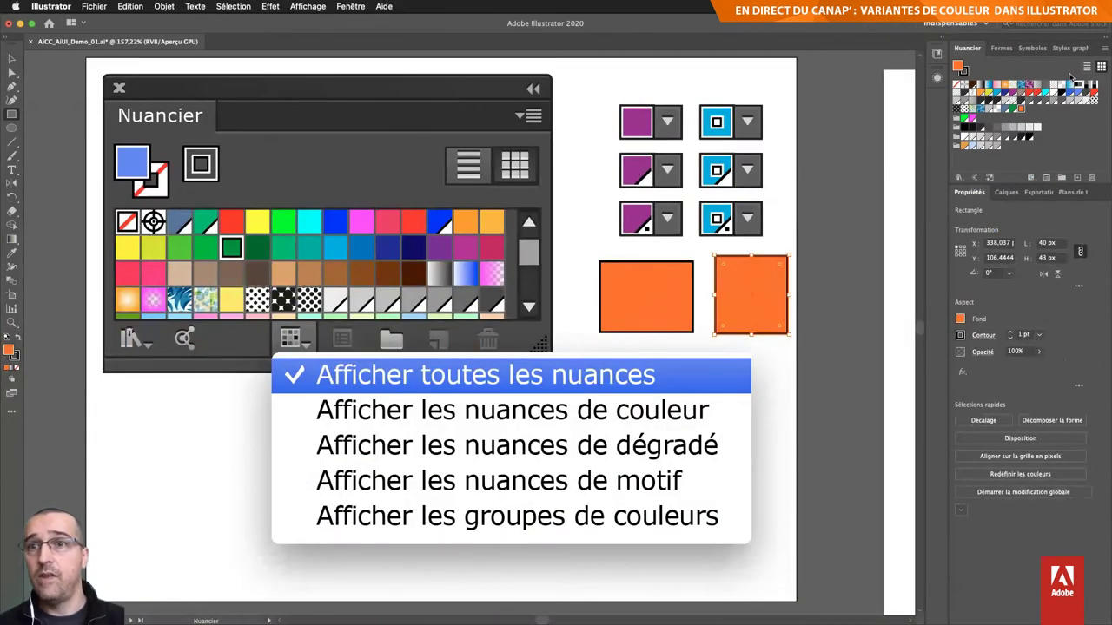
# Step: Fill the right rectangle purple and draw a large 143 × 89 px purple rectangle below
pyautogui.click(1013, 98)
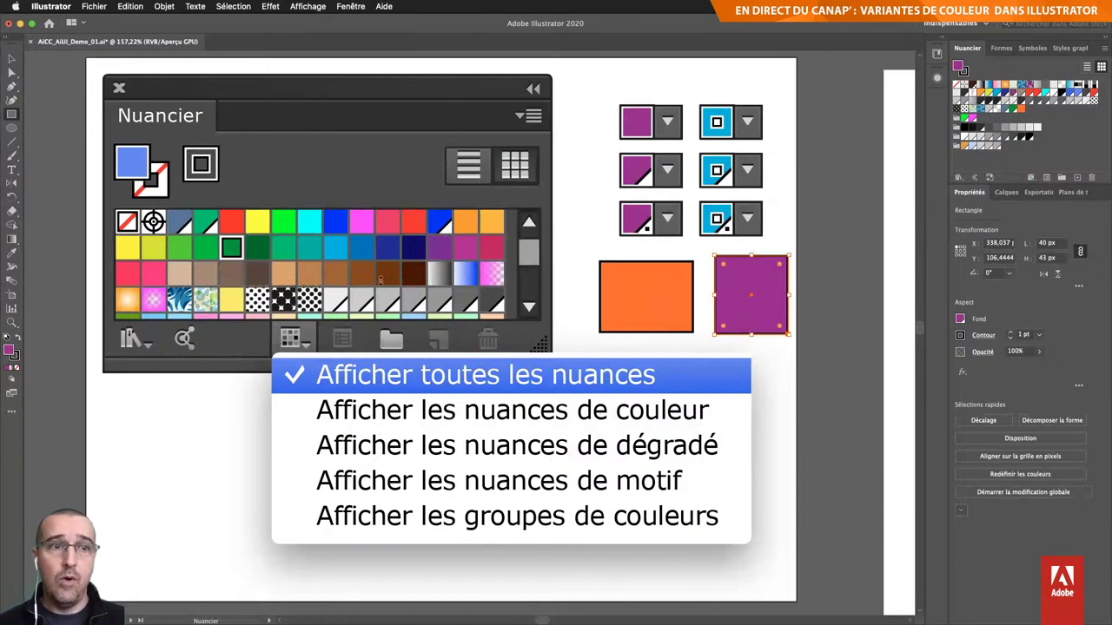
pyautogui.click(216, 393)
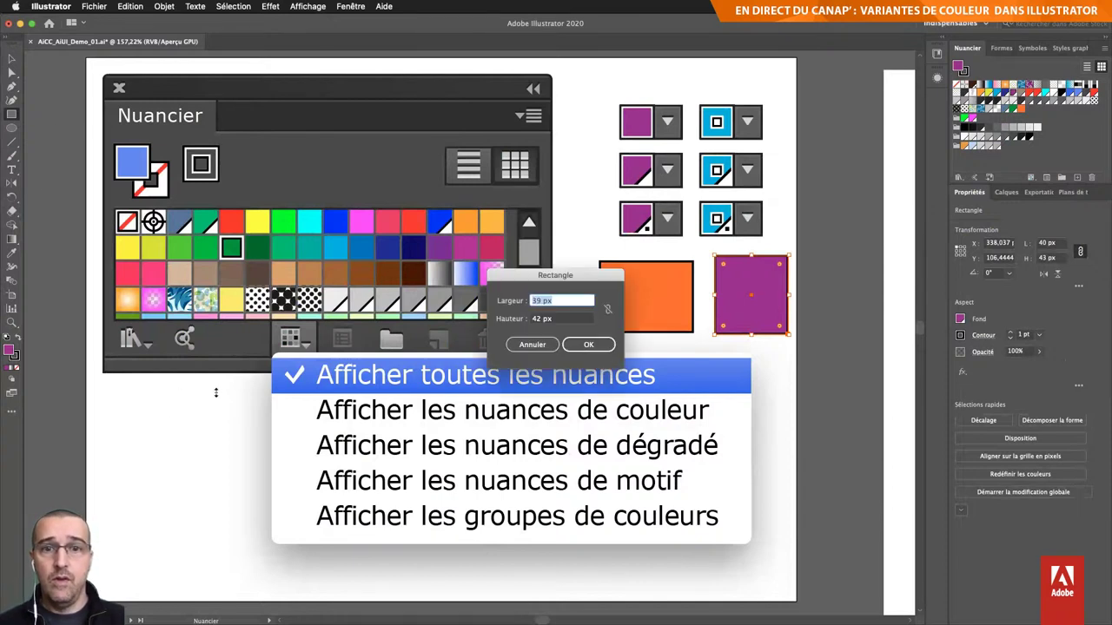
pyautogui.click(533, 344)
pyautogui.moveTo(521, 362); pyautogui.dragTo(786, 524)
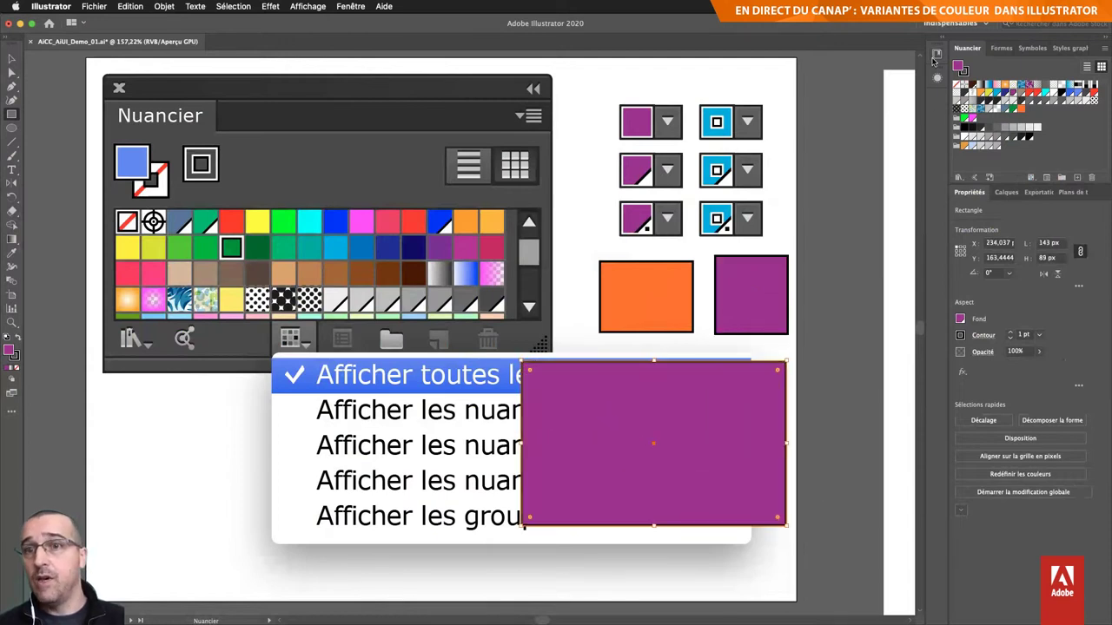
# Step: Give the large rectangle a linear orange-to-purple gradient fill
pyautogui.click(348, 6)
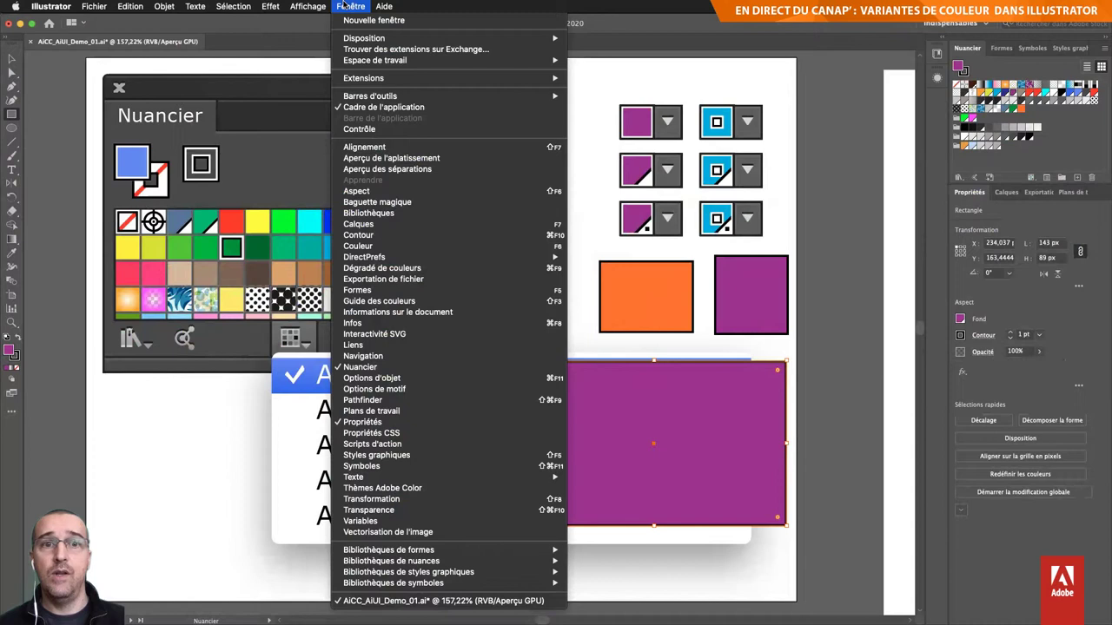
pyautogui.click(424, 269)
pyautogui.click(616, 154)
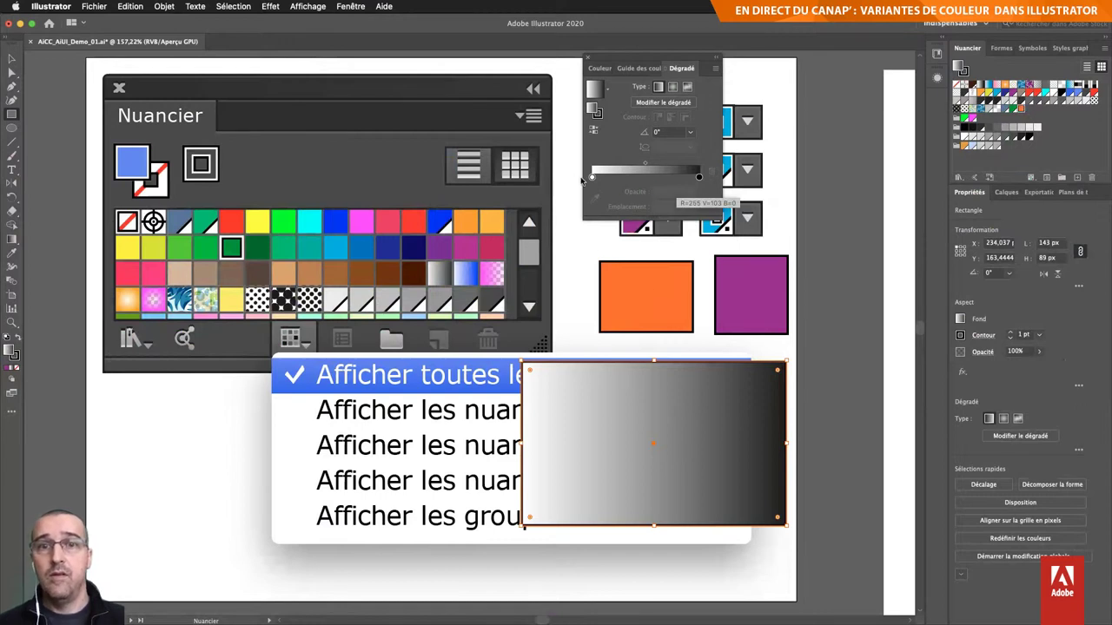
pyautogui.moveTo(593, 179); pyautogui.dragTo(592, 178)
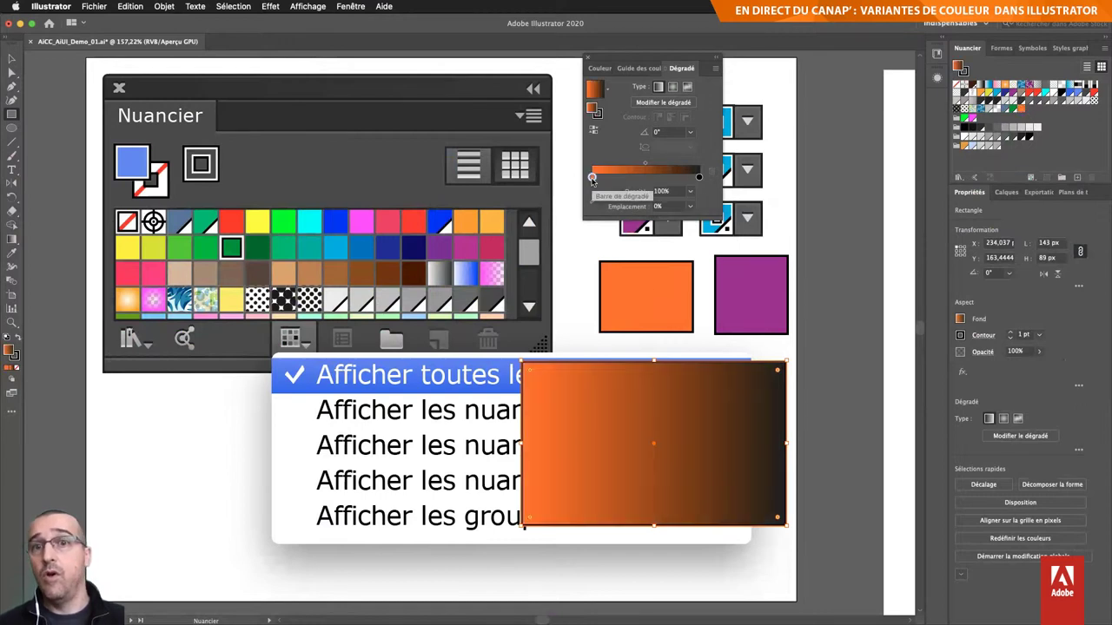
pyautogui.moveTo(982, 138); pyautogui.dragTo(699, 178)
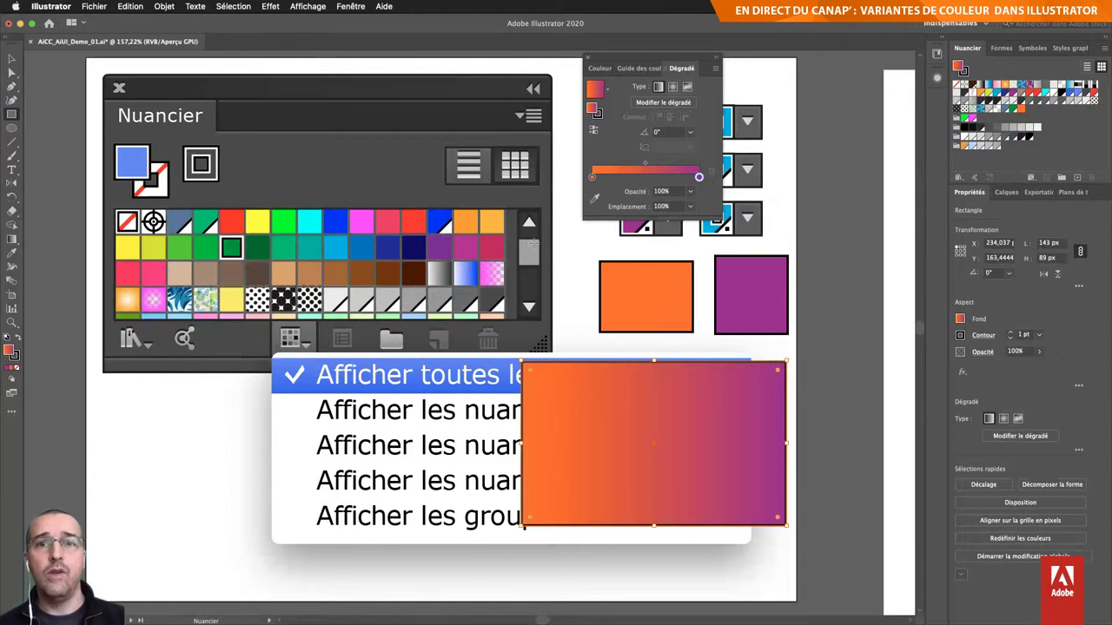
# Step: Deselect the gradient rectangle with the Selection tool and close the floating Dégradé panel
pyautogui.press('v')
pyautogui.click(811, 171)
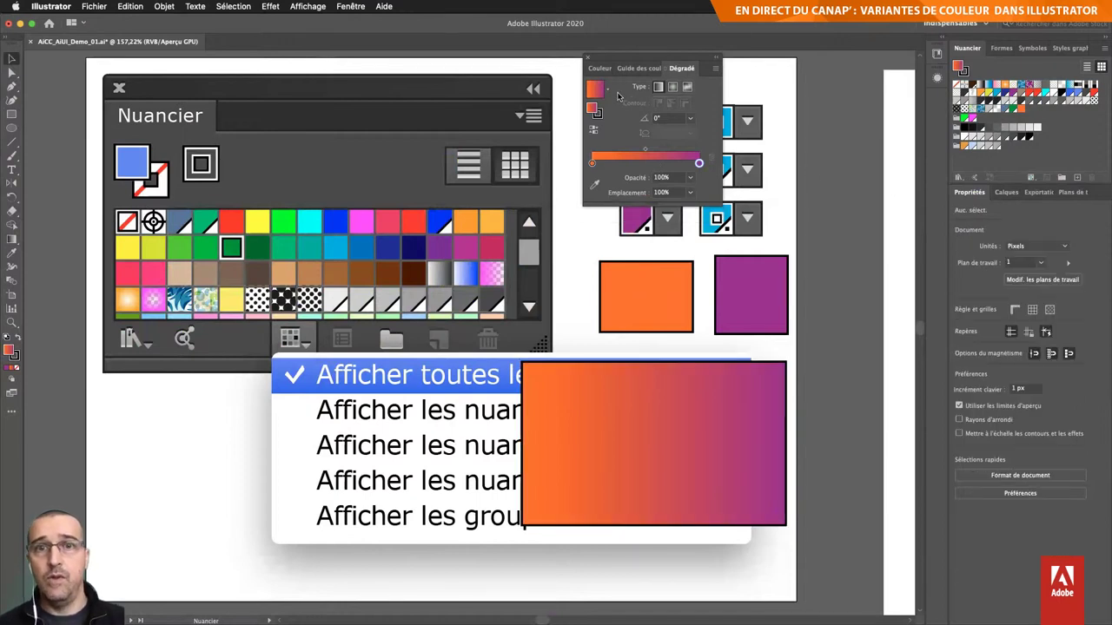
pyautogui.click(587, 59)
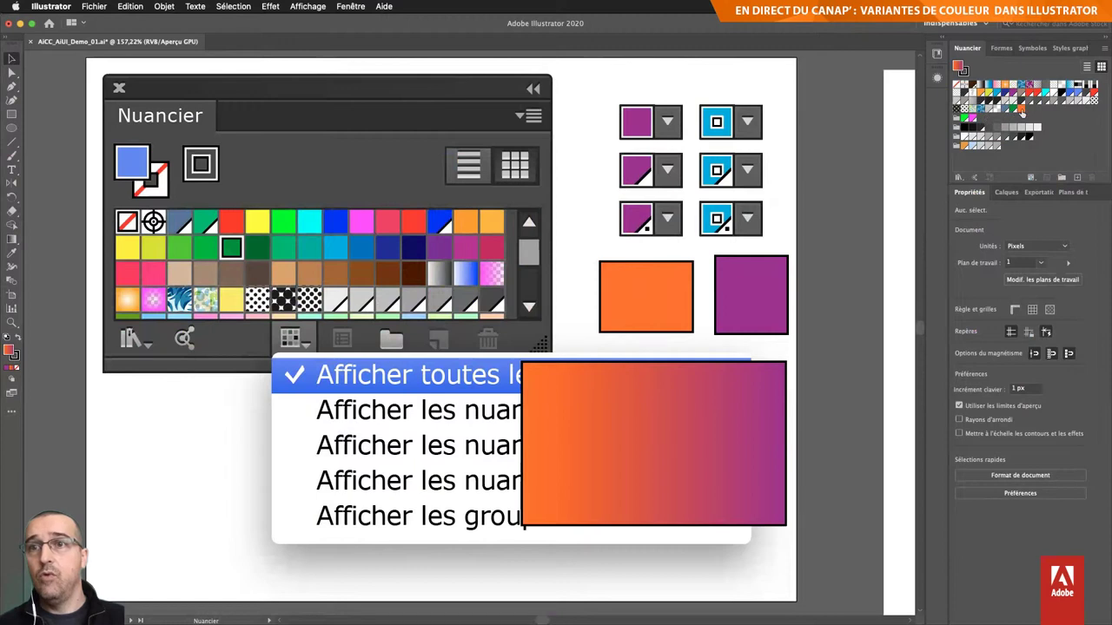
pyautogui.doubleClick(1022, 113)
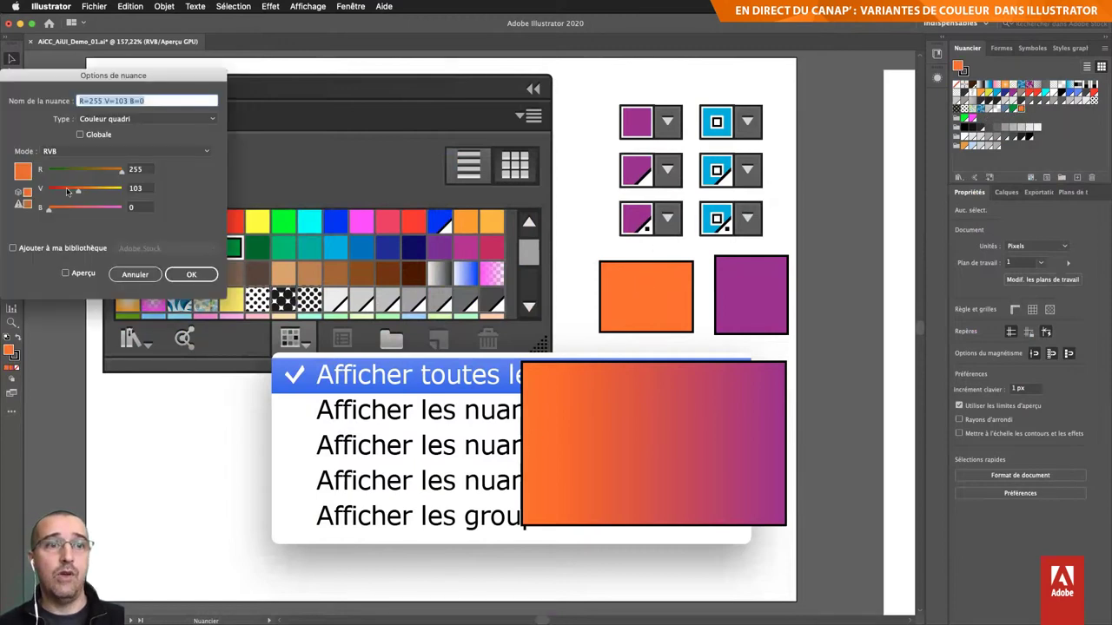
pyautogui.click(66, 274)
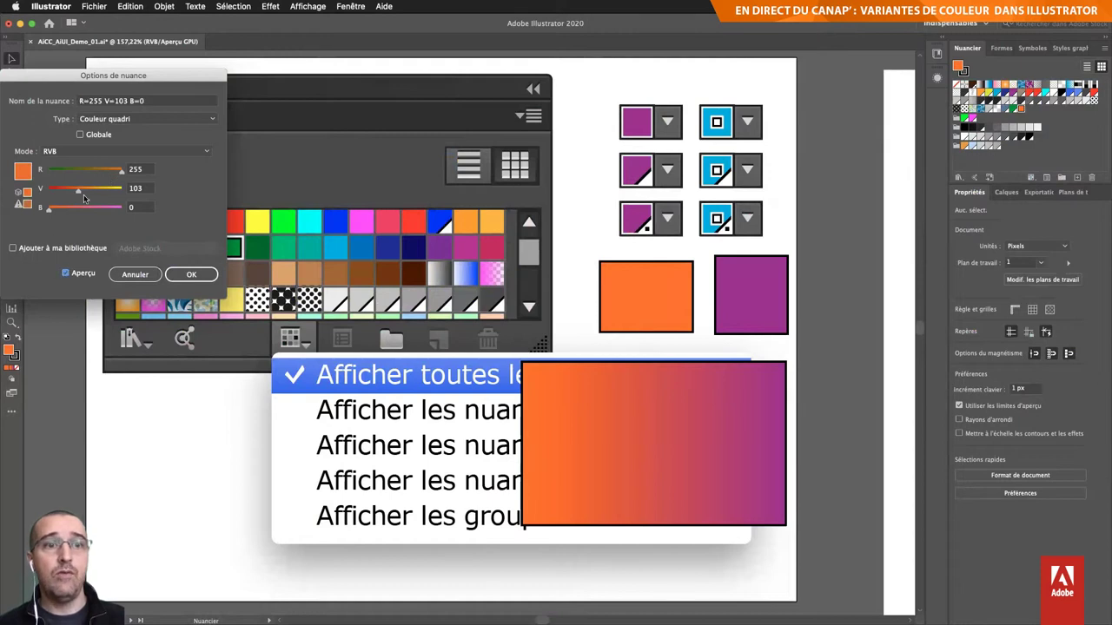
pyautogui.moveTo(79, 193)
pyautogui.mouseDown()
pyautogui.moveTo(117, 191)
pyautogui.moveTo(63, 171)
pyautogui.mouseUp()
pyautogui.moveTo(49, 213); pyautogui.dragTo(101, 212)
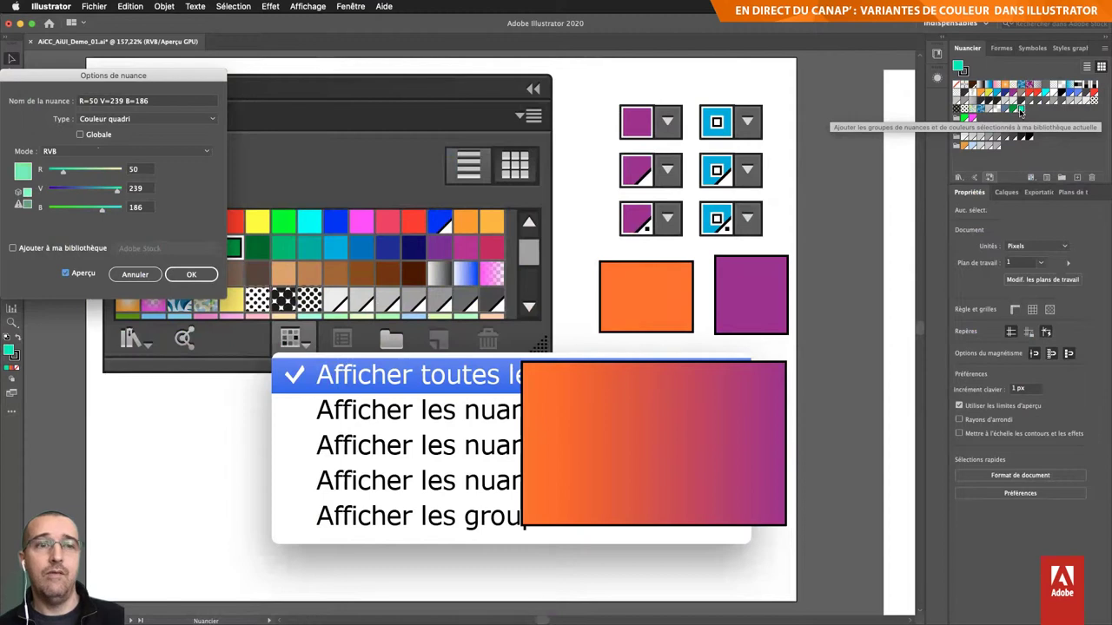
pyautogui.click(134, 274)
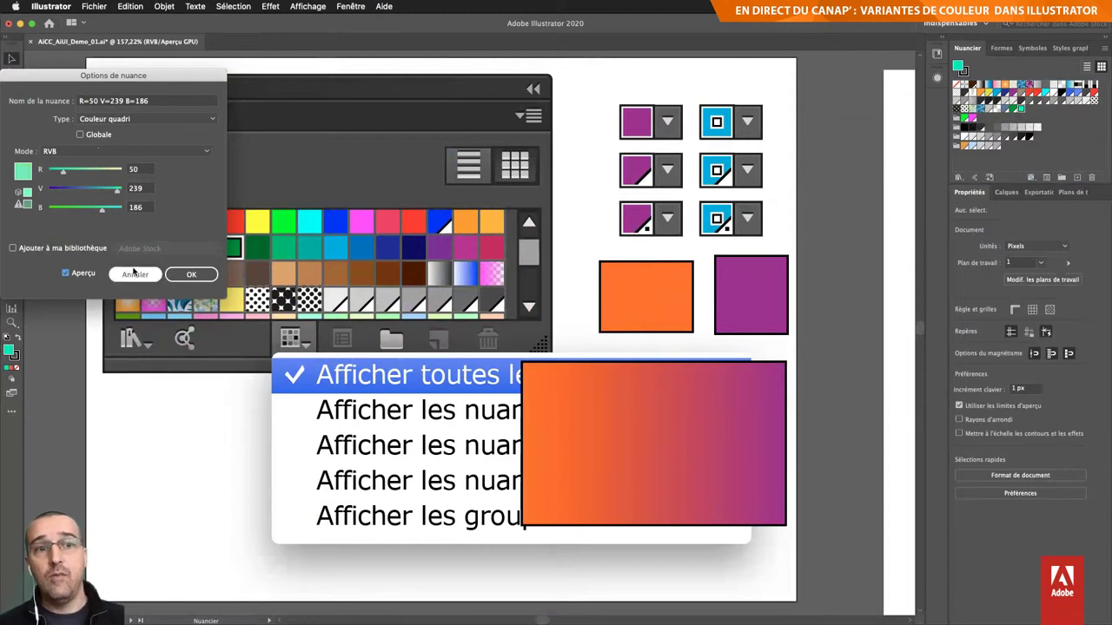
pyautogui.doubleClick(1011, 97)
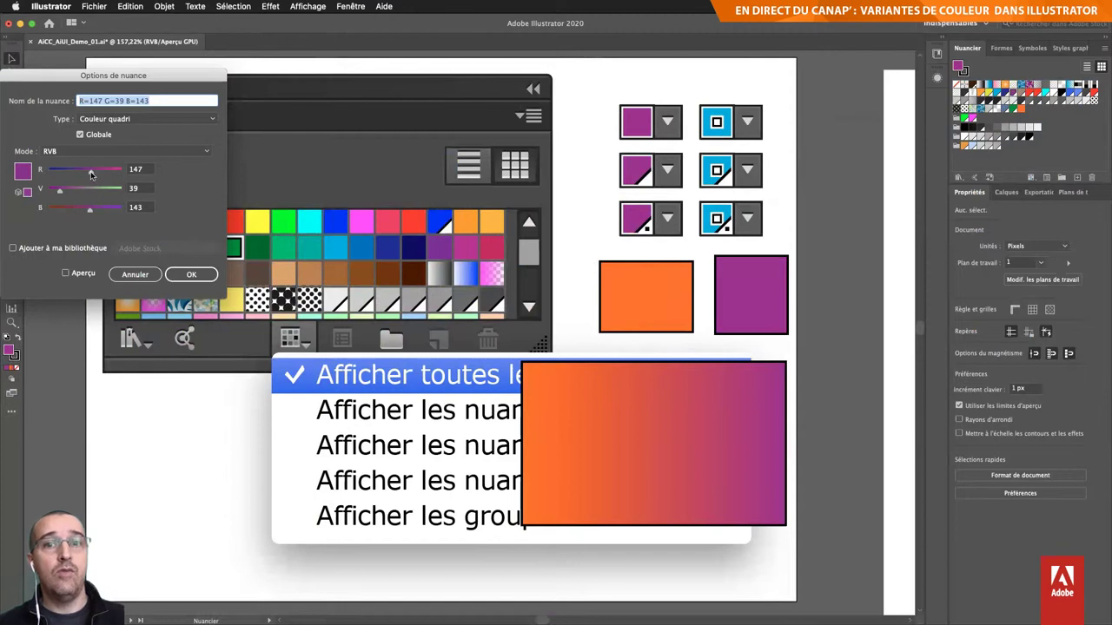
pyautogui.moveTo(91, 172); pyautogui.dragTo(62, 172)
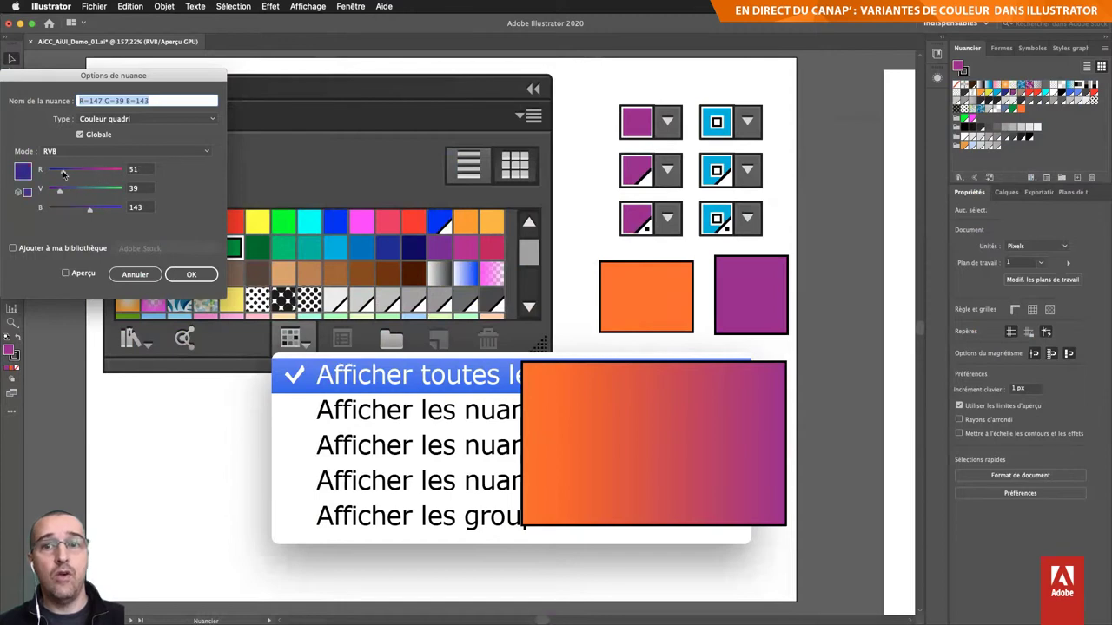
pyautogui.click(65, 274)
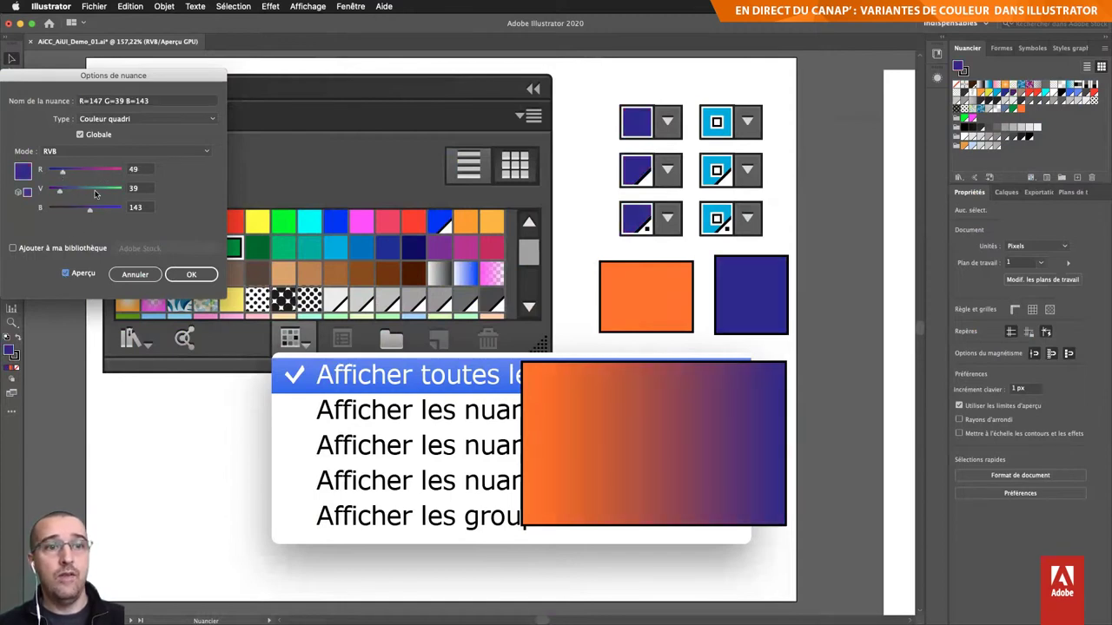
pyautogui.moveTo(103, 190); pyautogui.dragTo(117, 189)
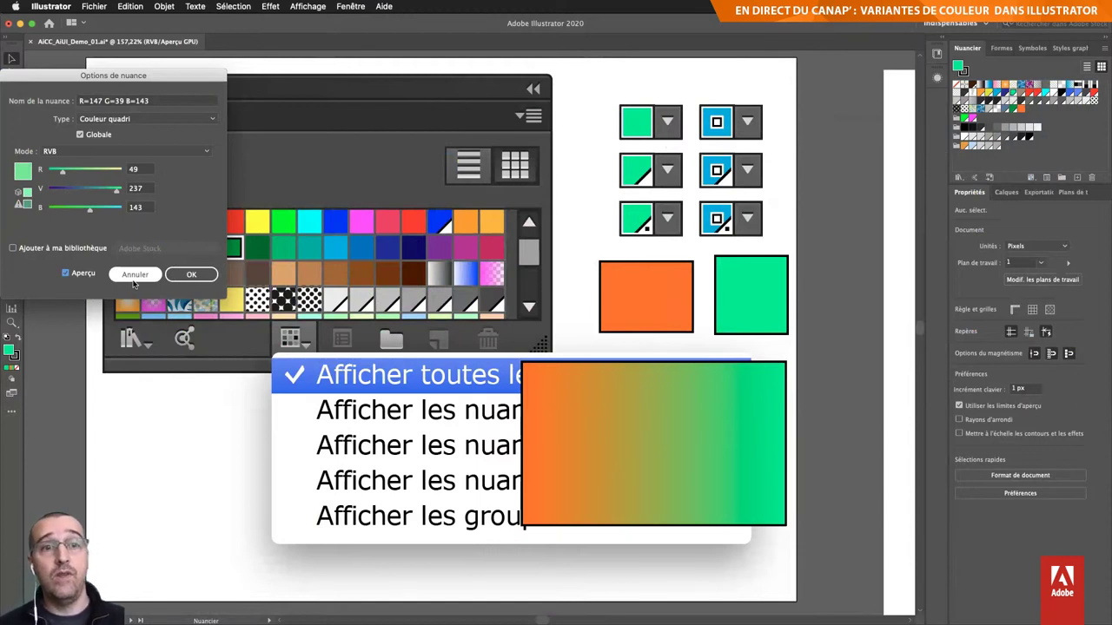
pyautogui.click(146, 277)
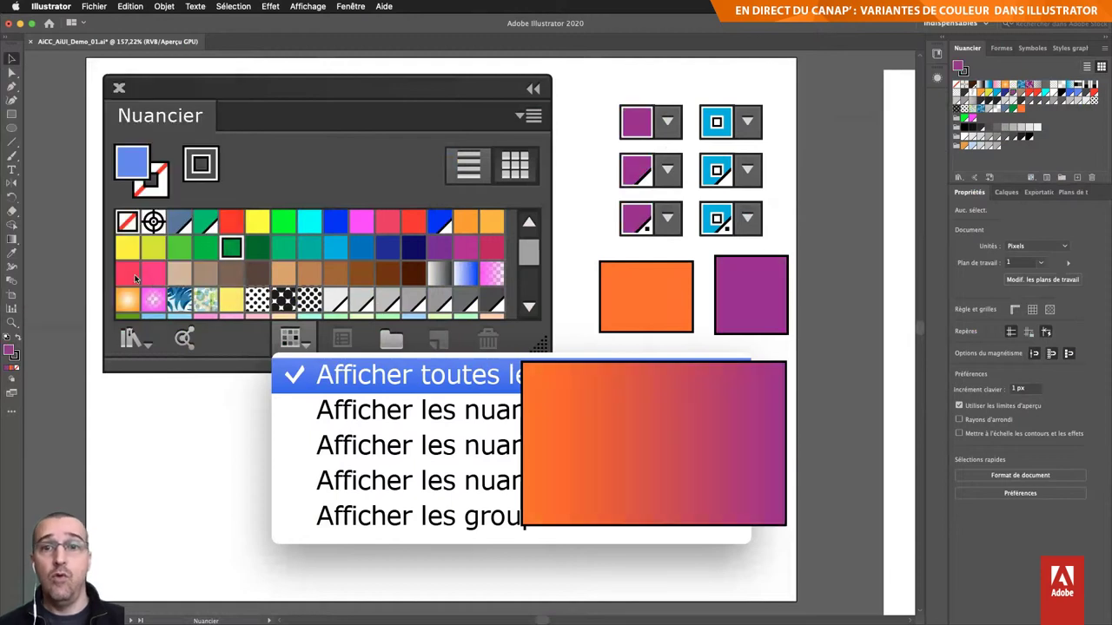
pyautogui.click(784, 309)
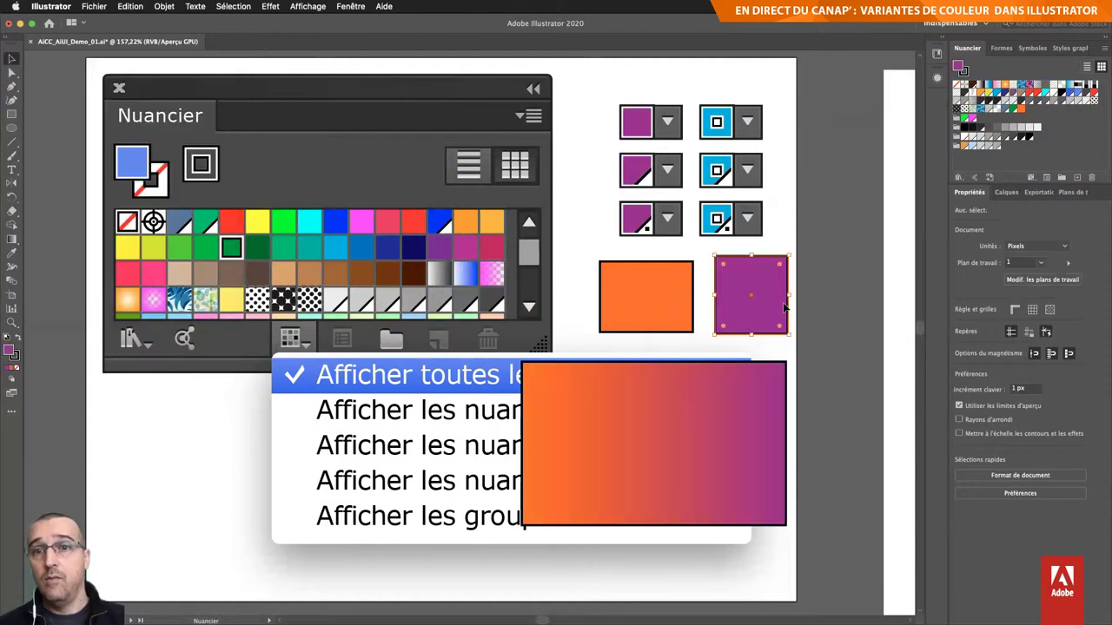
# Step: Show the Couleur panel beside the artwork and inspect the orange and purple rectangles' fill values
pyautogui.click(655, 274)
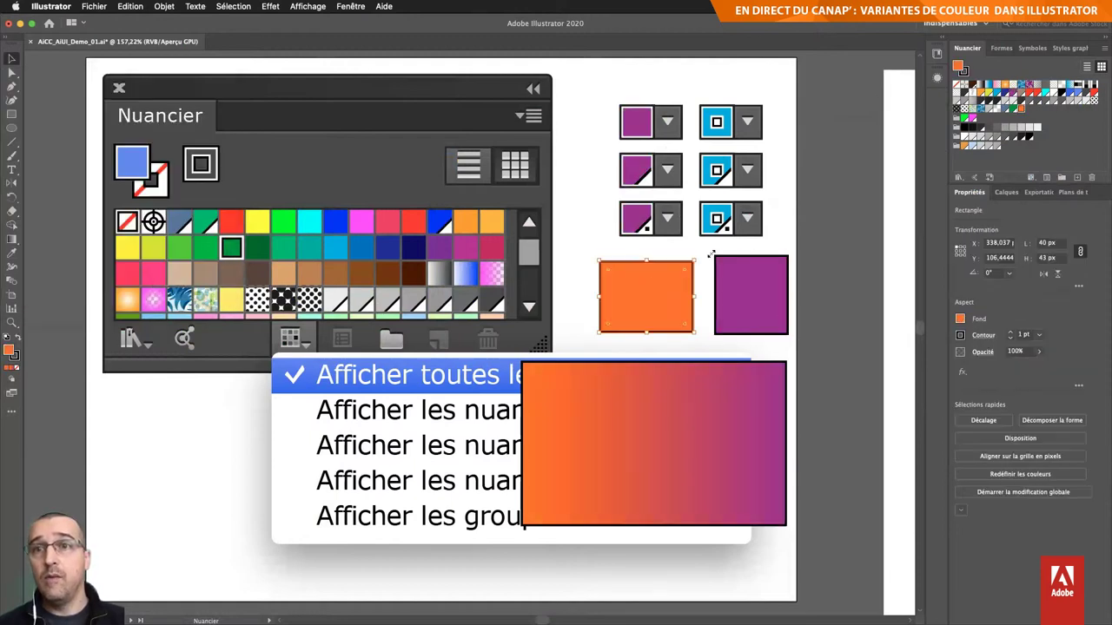
pyautogui.click(351, 6)
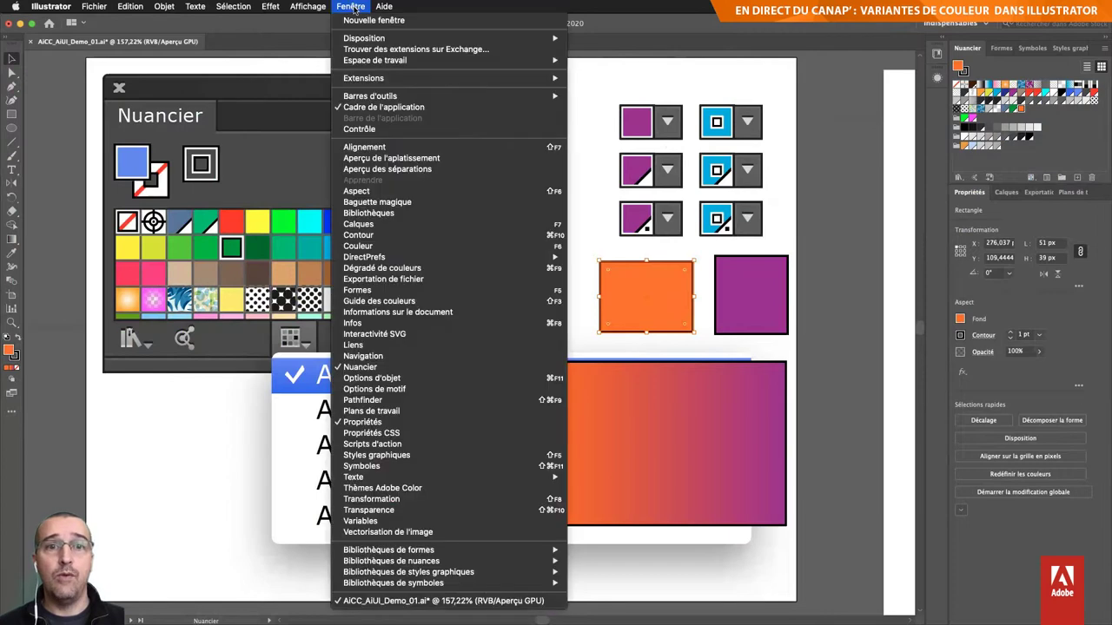
pyautogui.click(383, 247)
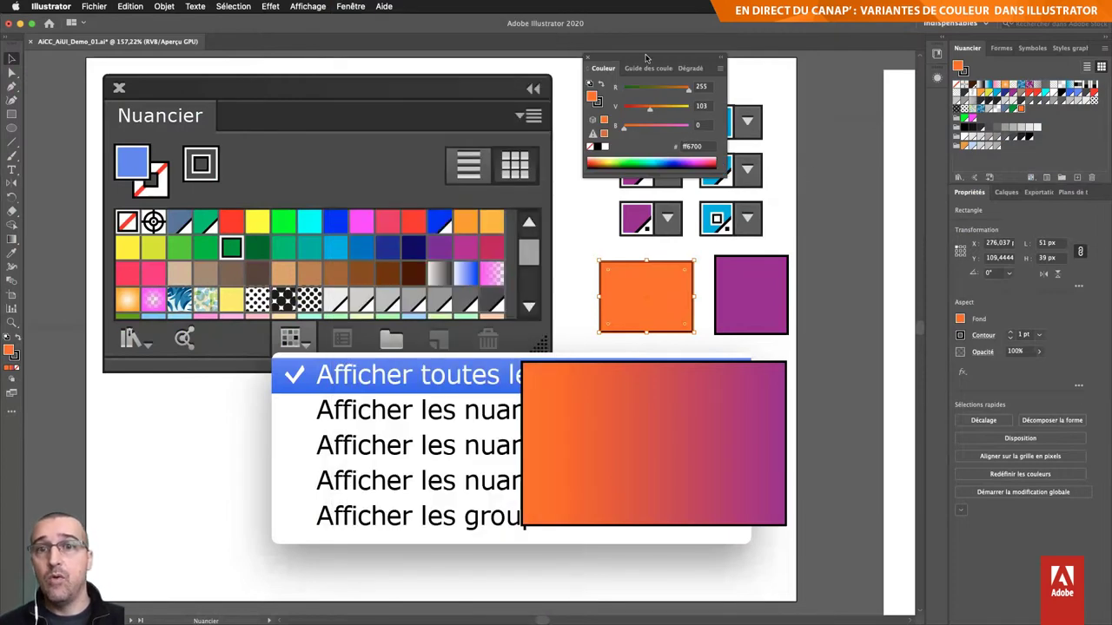
pyautogui.moveTo(645, 58); pyautogui.dragTo(828, 72)
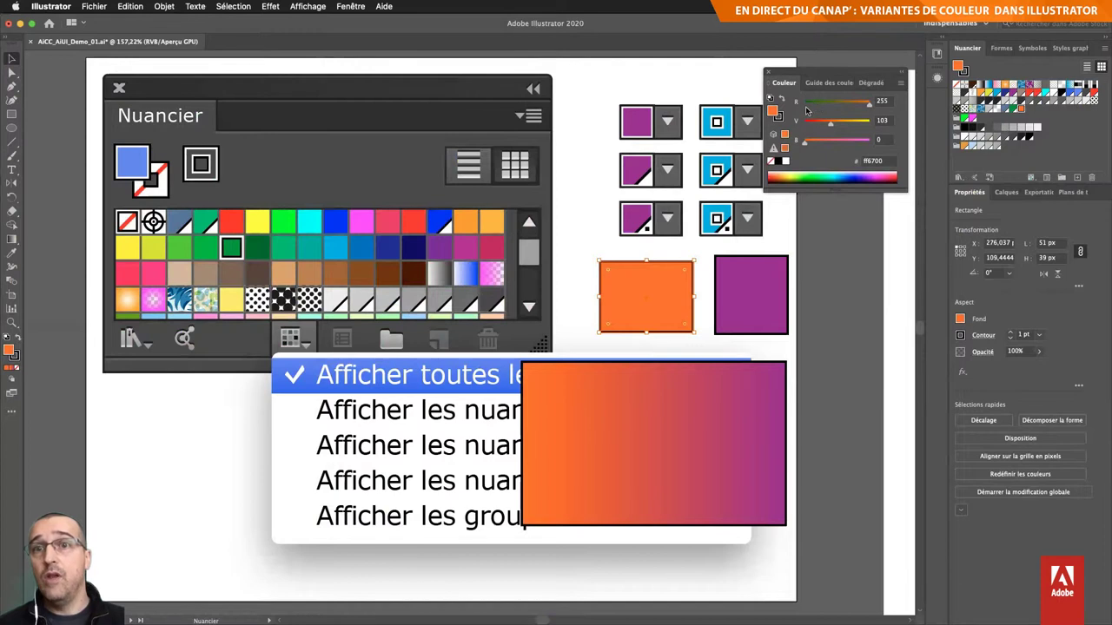
pyautogui.click(901, 84)
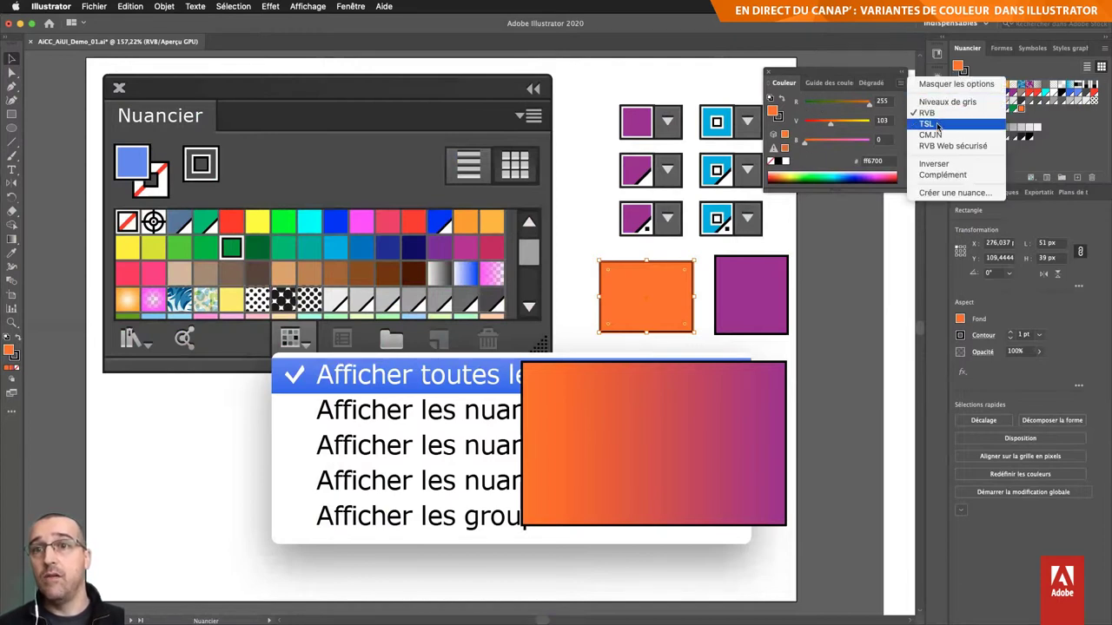
pyautogui.click(810, 167)
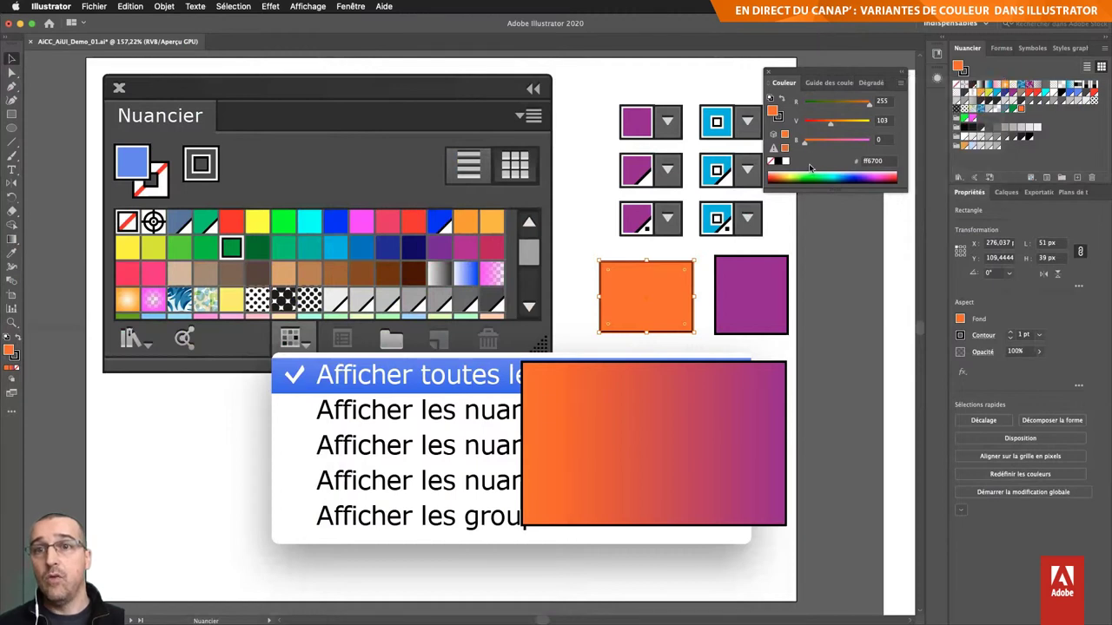
pyautogui.click(766, 276)
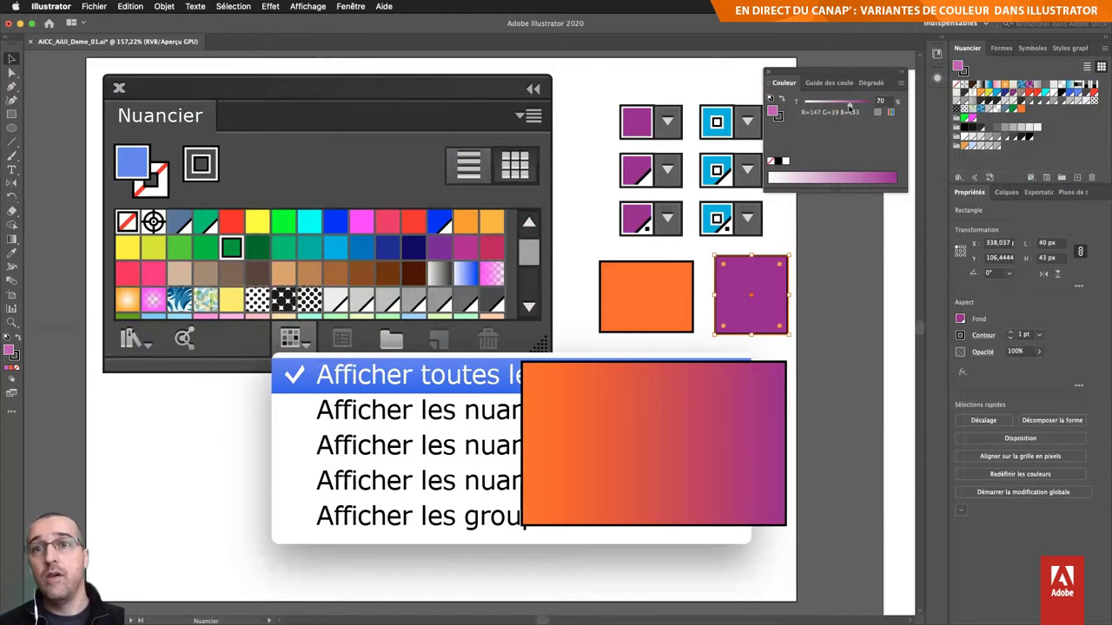
# Step: Duplicate the purple square offset up-right and lighten the copy to a pale pink tint
pyautogui.moveTo(870, 103); pyautogui.dragTo(817, 108)
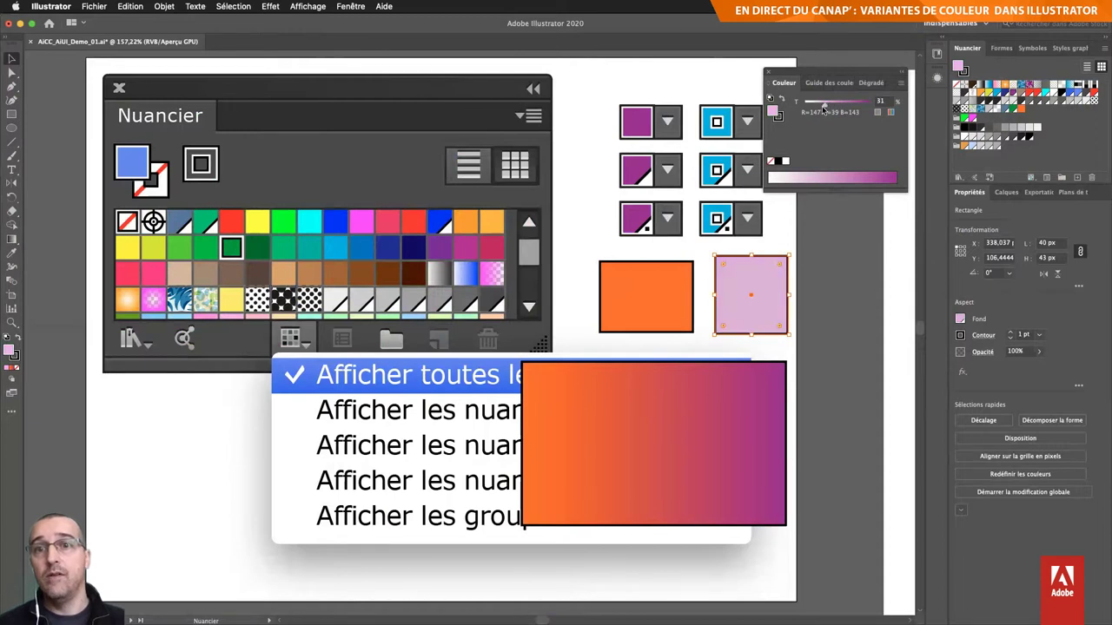
pyautogui.moveTo(816, 108); pyautogui.dragTo(872, 106)
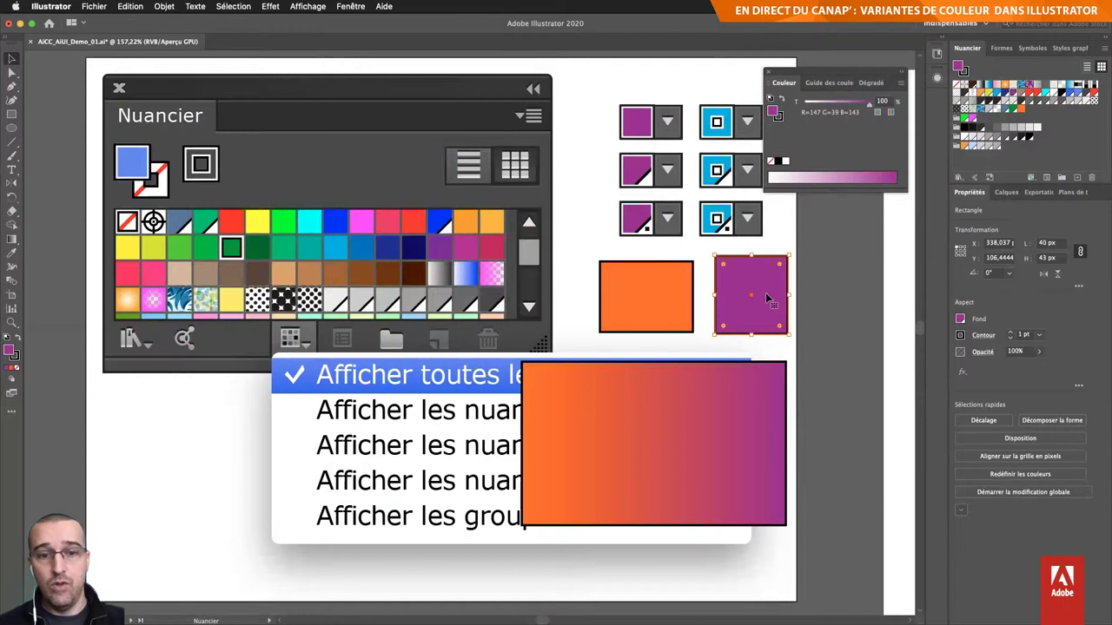
pyautogui.keyDown('alt'); pyautogui.moveTo(768, 299); pyautogui.dragTo(795, 289); pyautogui.keyUp('alt')
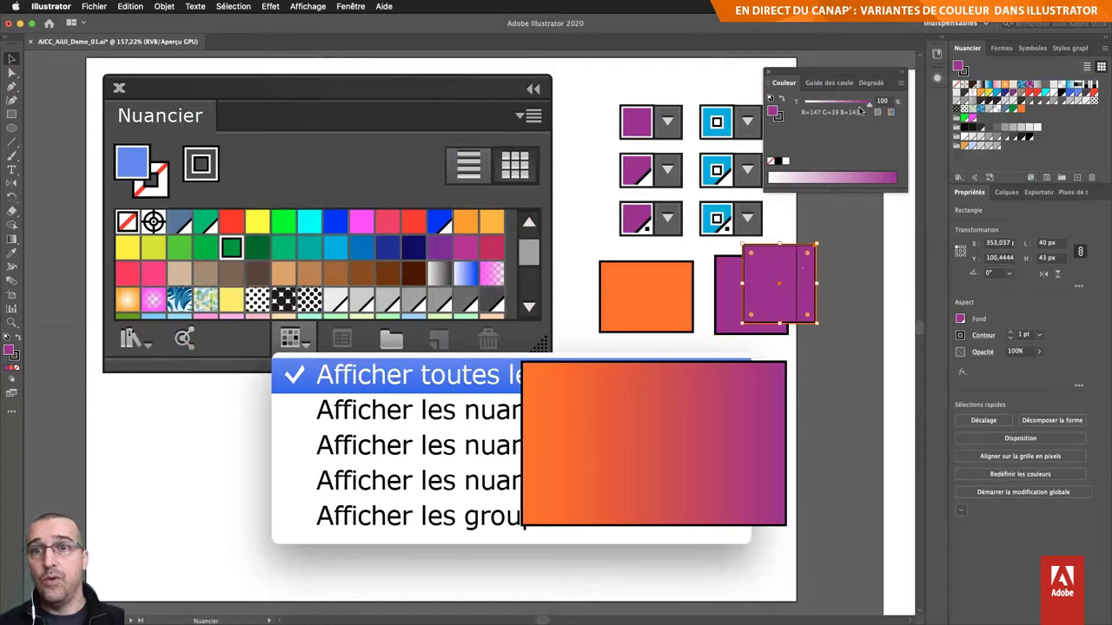
pyautogui.moveTo(860, 111); pyautogui.dragTo(838, 110)
pyautogui.click(834, 250)
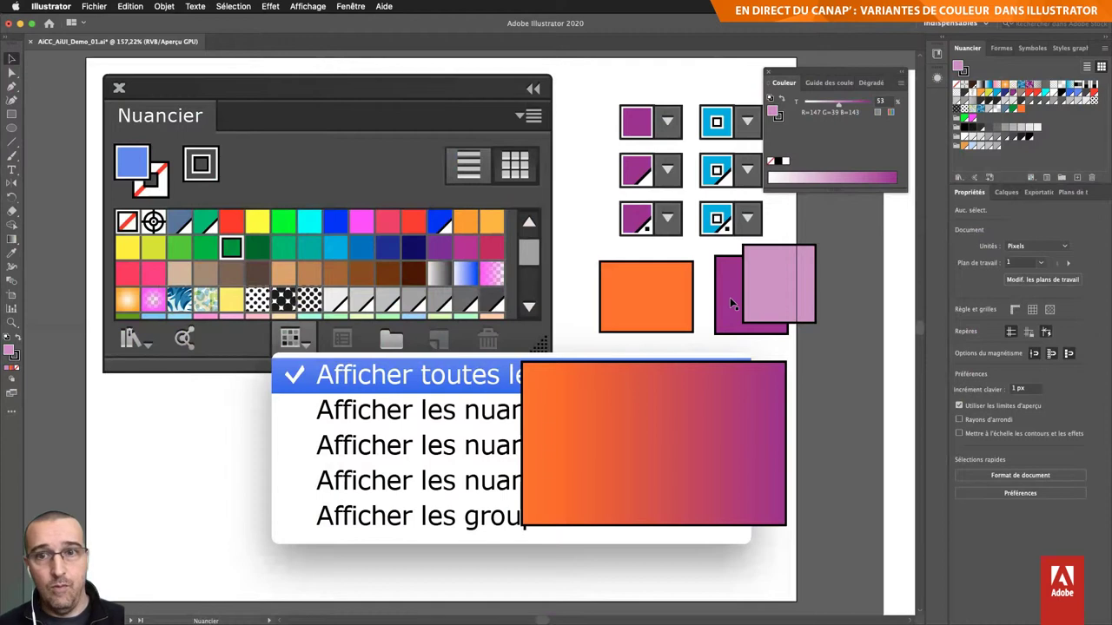
# Step: Lighten the pink copy's tint further to 44%, then reselect the orange rectangle
pyautogui.click(650, 312)
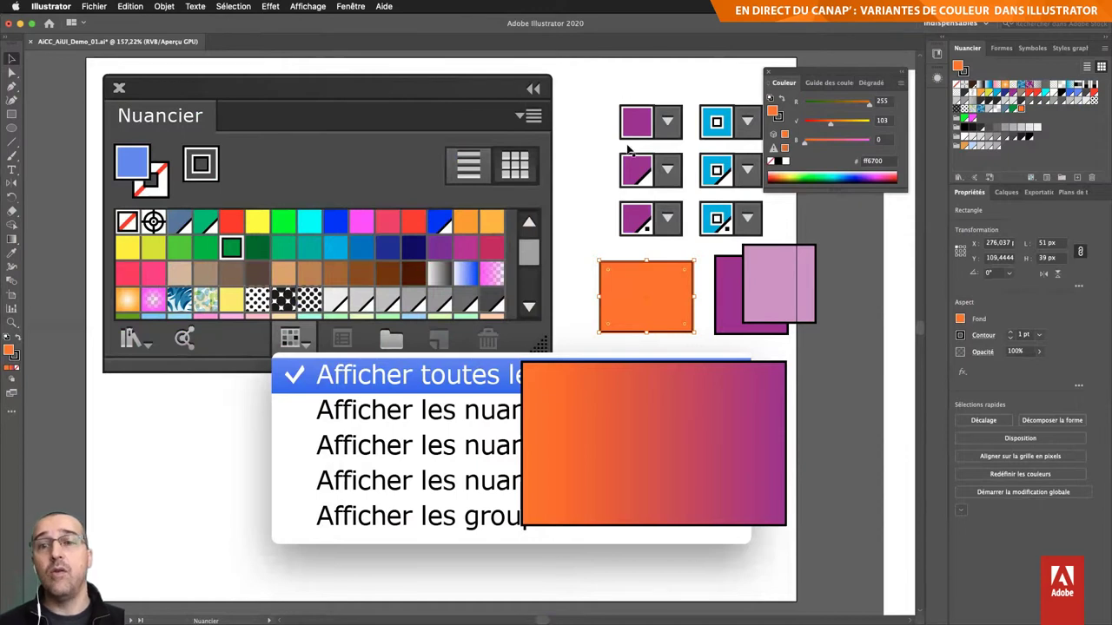
pyautogui.click(761, 284)
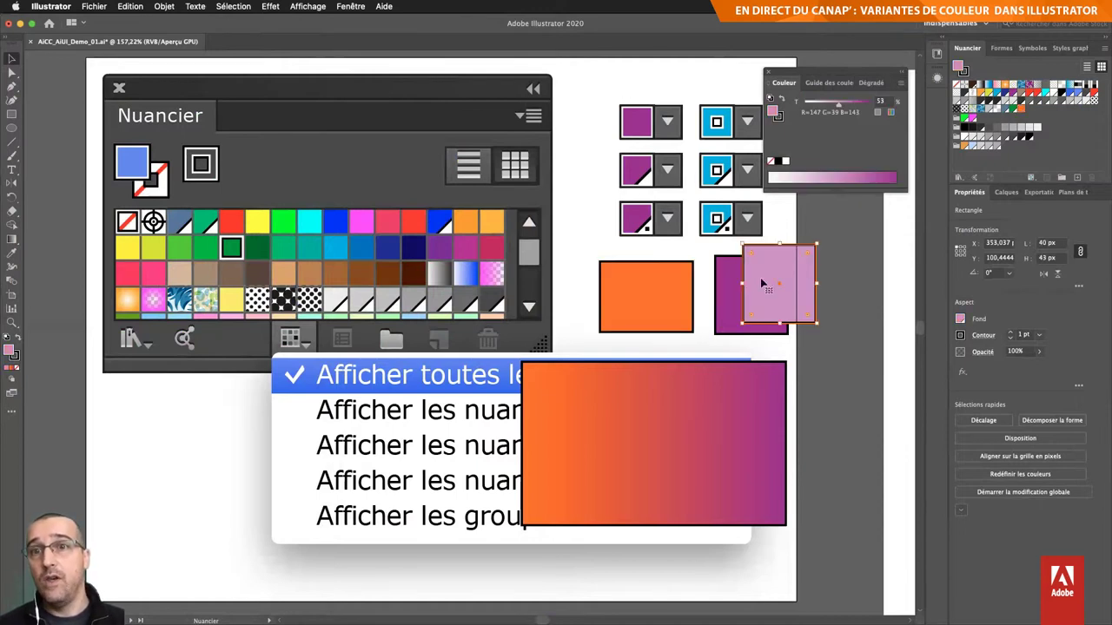
pyautogui.moveTo(839, 104)
pyautogui.mouseDown()
pyautogui.moveTo(828, 103)
pyautogui.moveTo(859, 105)
pyautogui.moveTo(832, 105)
pyautogui.mouseUp()
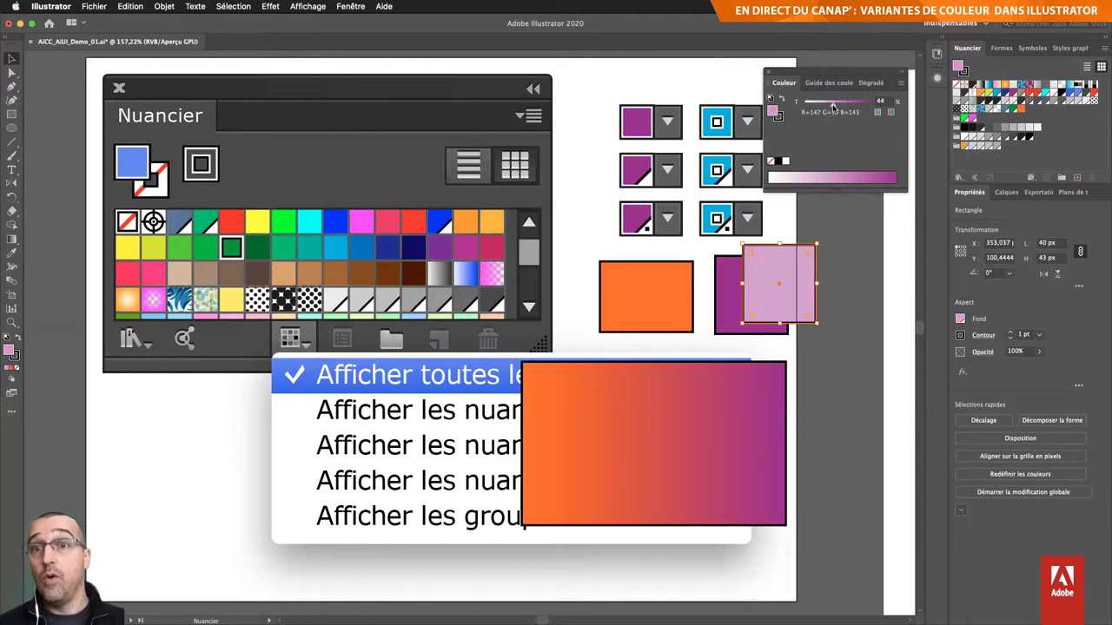
pyautogui.click(849, 241)
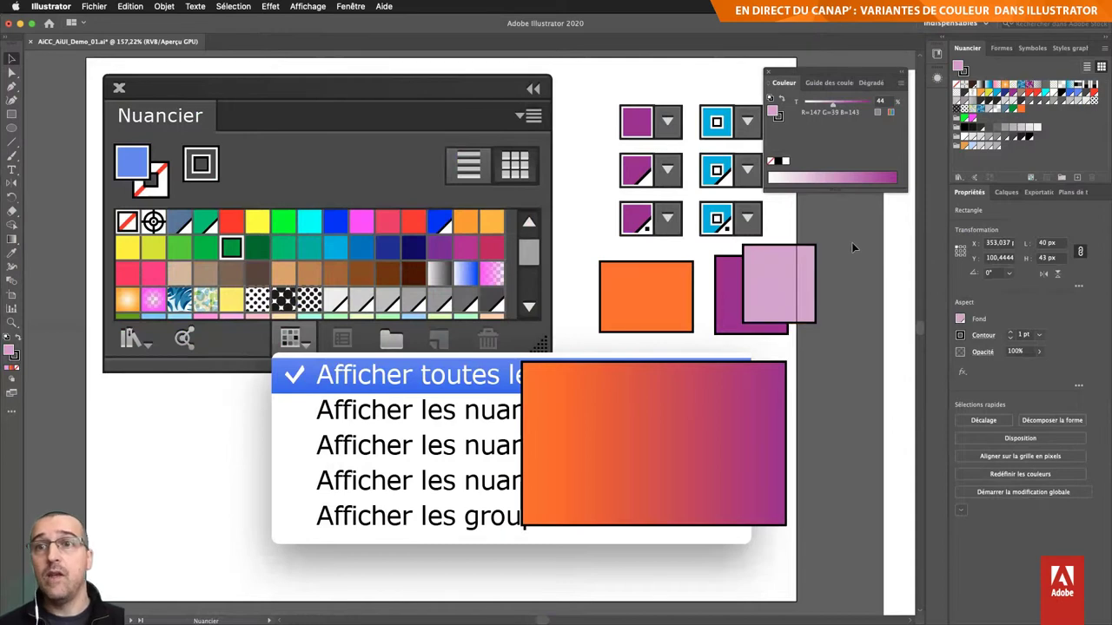
pyautogui.click(655, 315)
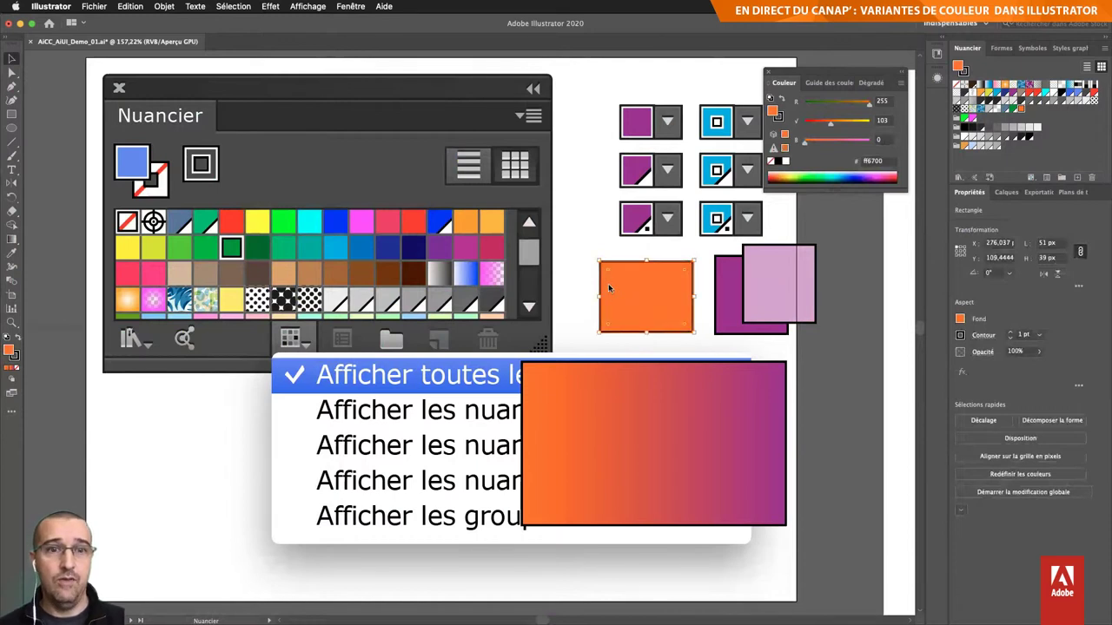
# Step: Create a new blank document and draw a small rectangle near its top-left
pyautogui.hotkey('ctrl', 'n')
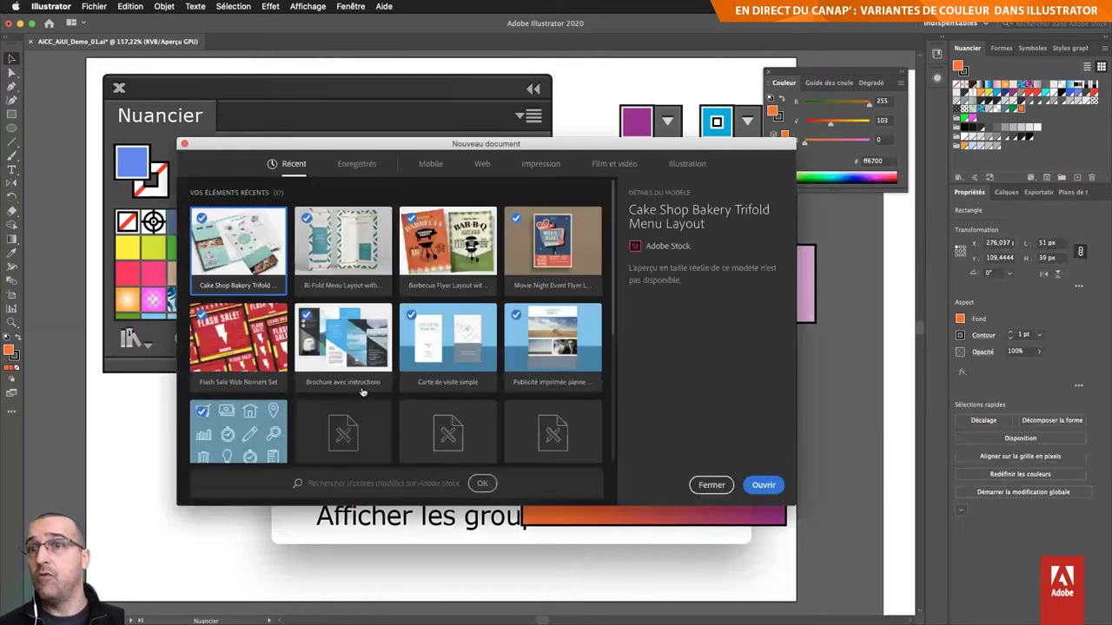
pyautogui.press('Return')
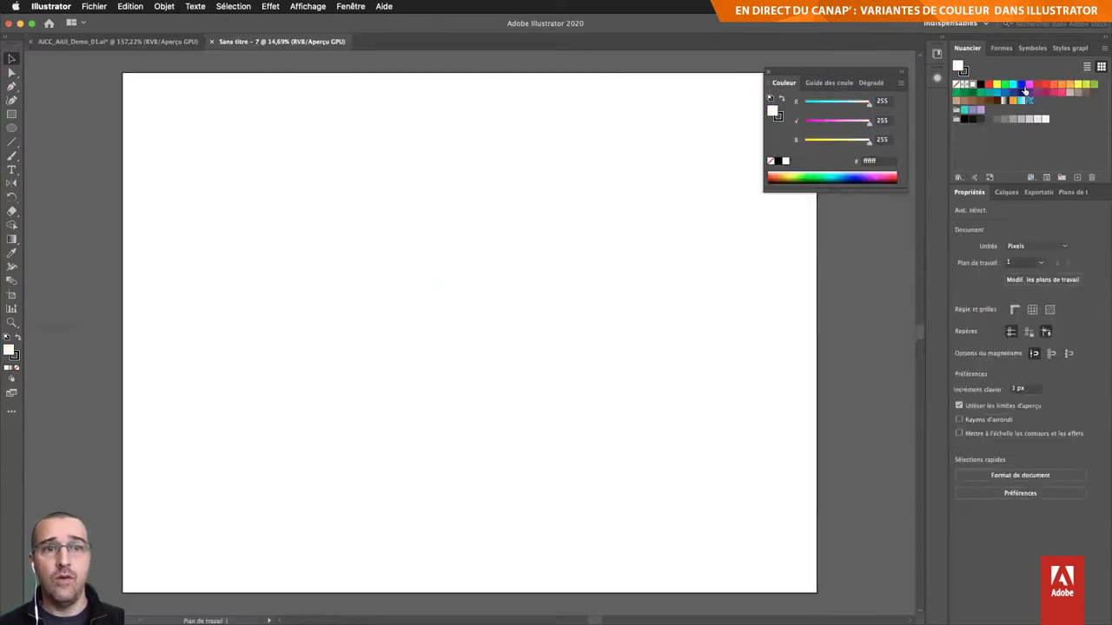
pyautogui.press('m')
pyautogui.moveTo(182, 157); pyautogui.dragTo(237, 220)
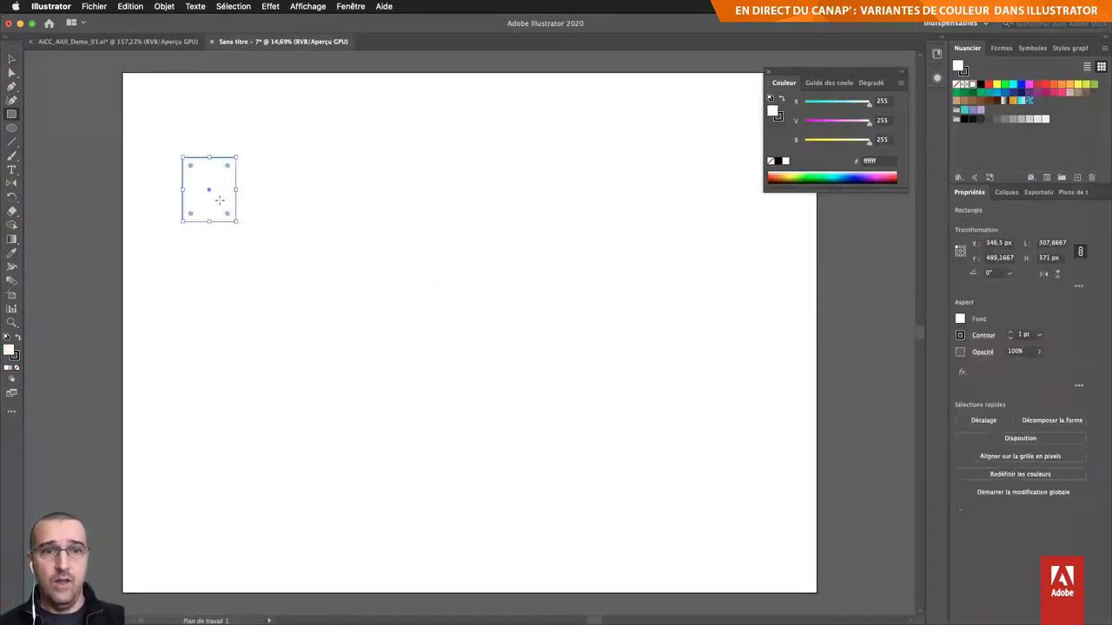
# Step: Duplicate the rectangle rightward into a row of nine and select them all
pyautogui.press('v')
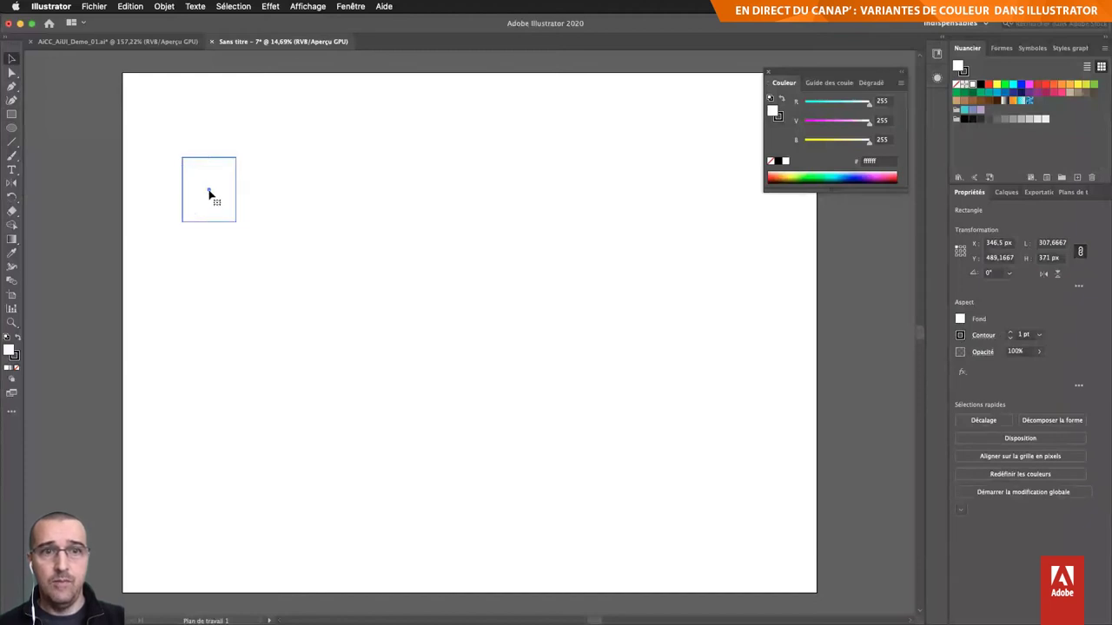
pyautogui.moveTo(211, 194); pyautogui.dragTo(284, 191)
pyautogui.hotkey('ctrl', 'd')
pyautogui.hotkey('ctrl', 'd')
pyautogui.hotkey('ctrl', 'd')
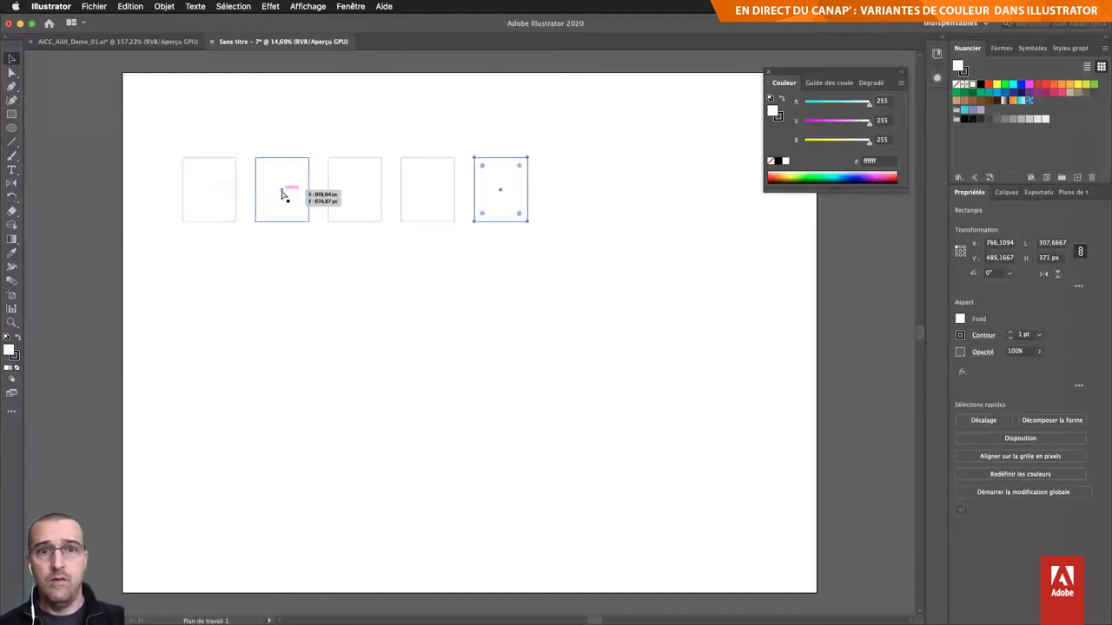
pyautogui.hotkey('ctrl', 'd')
pyautogui.hotkey('ctrl', 'd')
pyautogui.hotkey('ctrl', 'd')
pyautogui.hotkey('ctrl', 'd')
pyautogui.scroll(2, 296, 127)
pyautogui.hscroll(2, 296, 127)
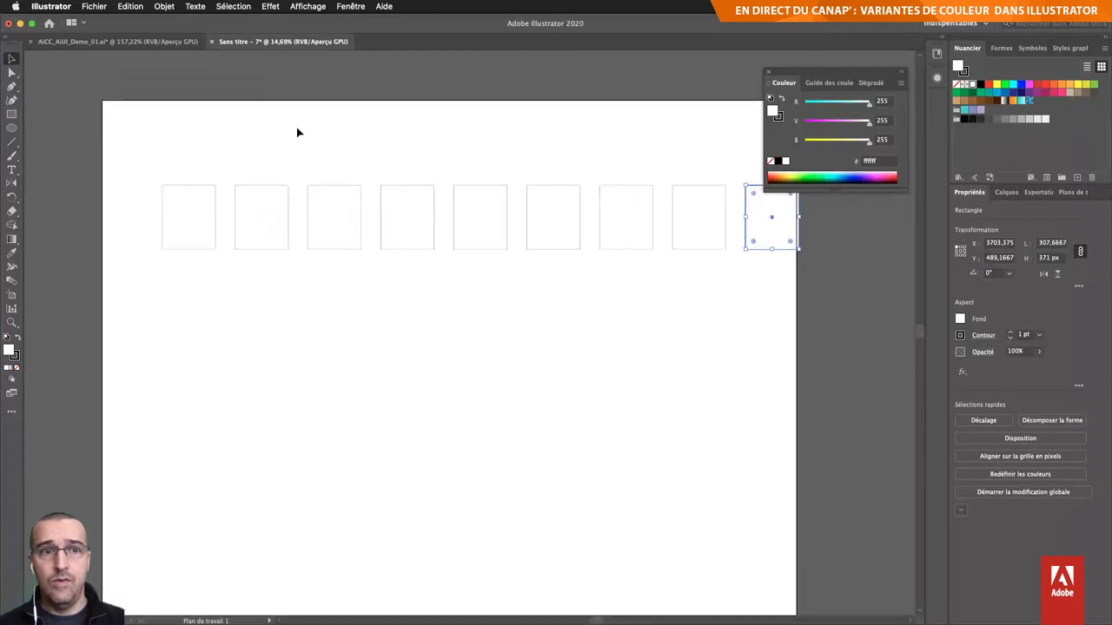
pyautogui.moveTo(144, 159); pyautogui.dragTo(844, 271)
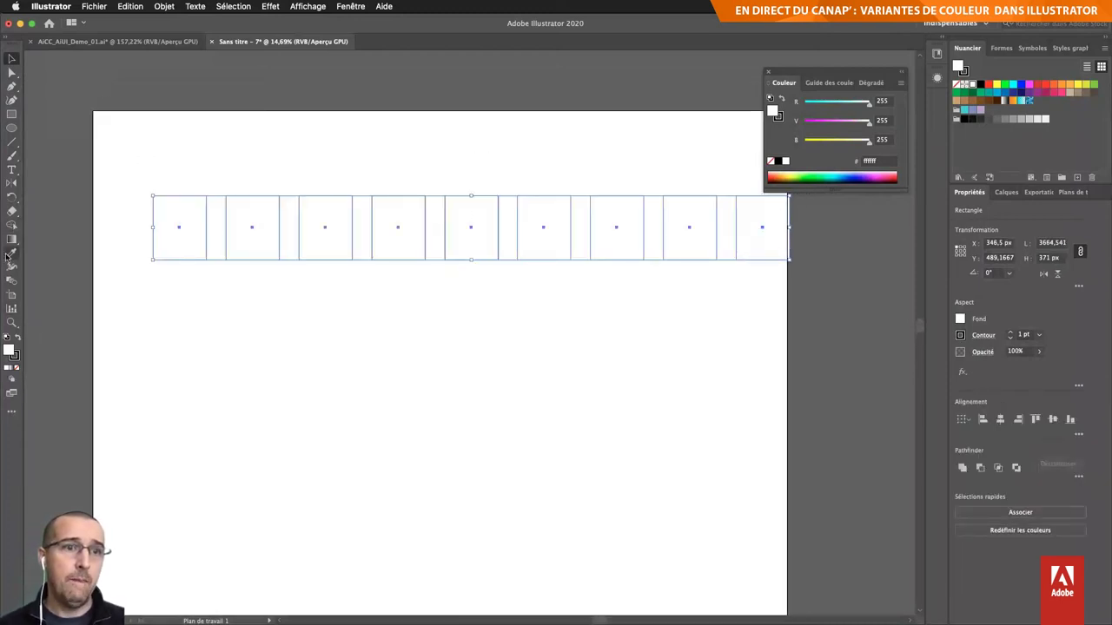
pyautogui.click(13, 413)
# Step: Browse down and back up the All Tools drawer looking for the Live Paint tools
pyautogui.scroll(-5, 52, 364)
pyautogui.scroll(-5, 52, 365)
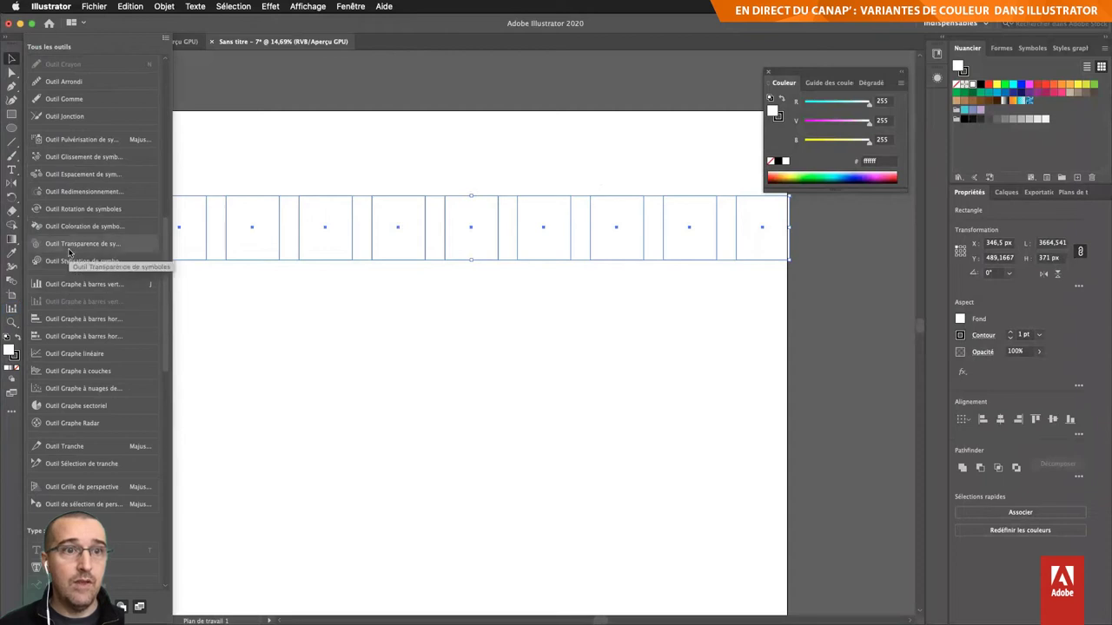
pyautogui.scroll(-3, 68, 252)
pyautogui.scroll(-3, 68, 251)
pyautogui.scroll(-3, 69, 252)
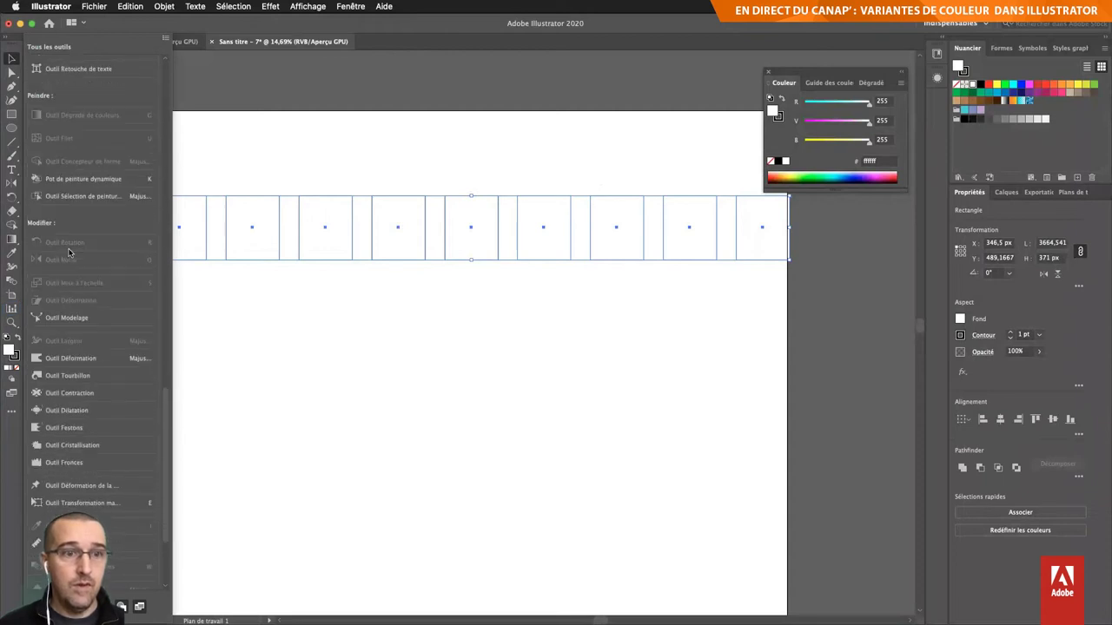
pyautogui.scroll(-3, 69, 252)
pyautogui.scroll(3, 69, 252)
pyautogui.scroll(3, 68, 252)
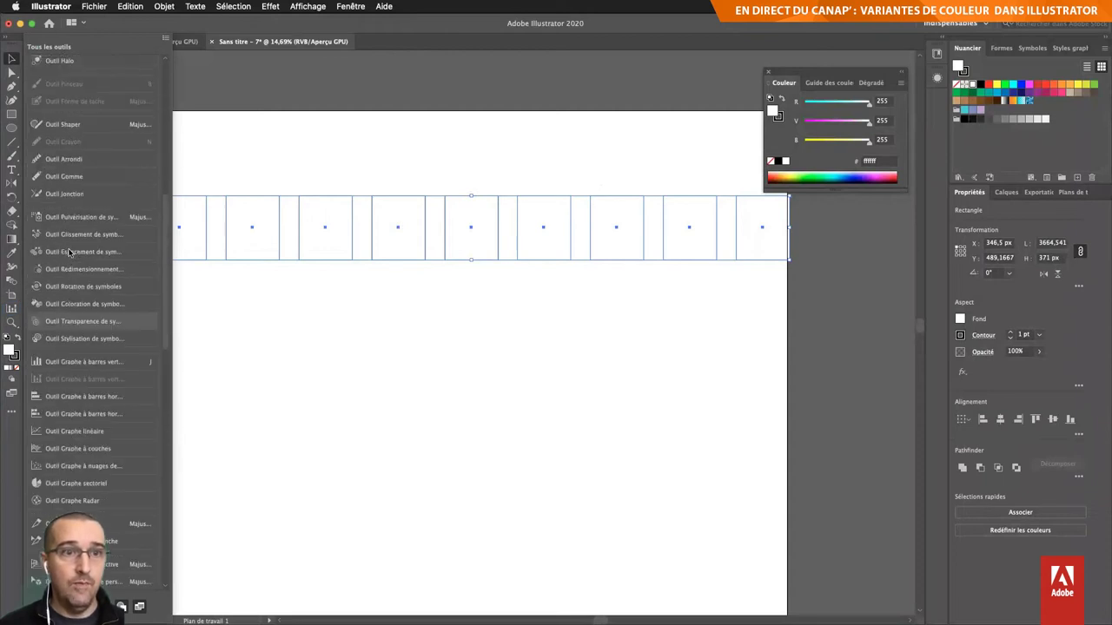
pyautogui.scroll(3, 68, 252)
pyautogui.scroll(3, 68, 251)
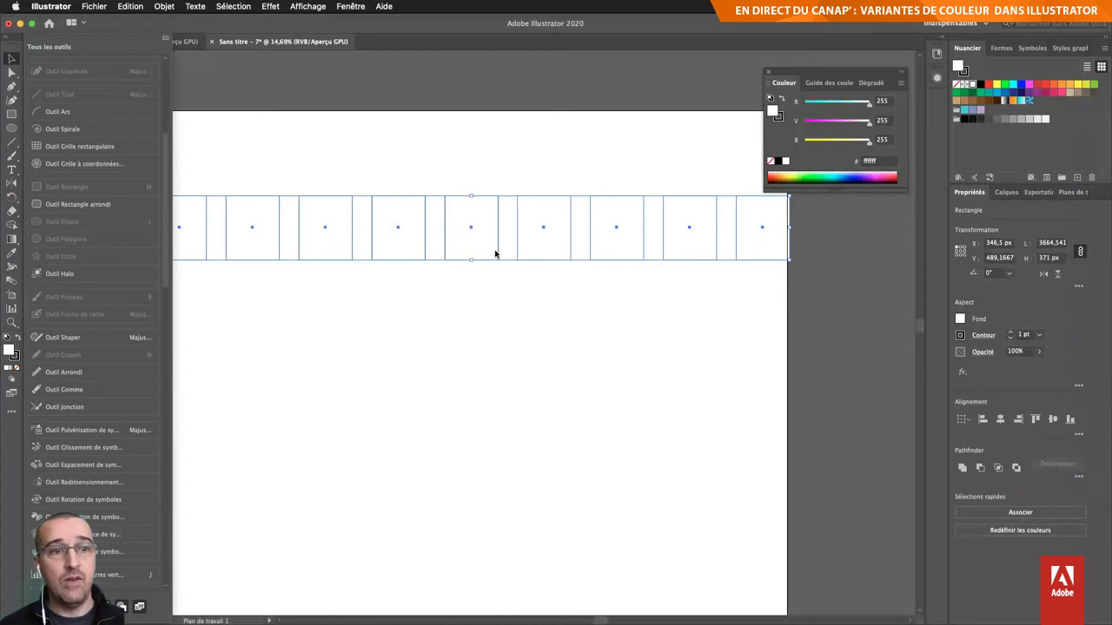
pyautogui.scroll(3, 119, 407)
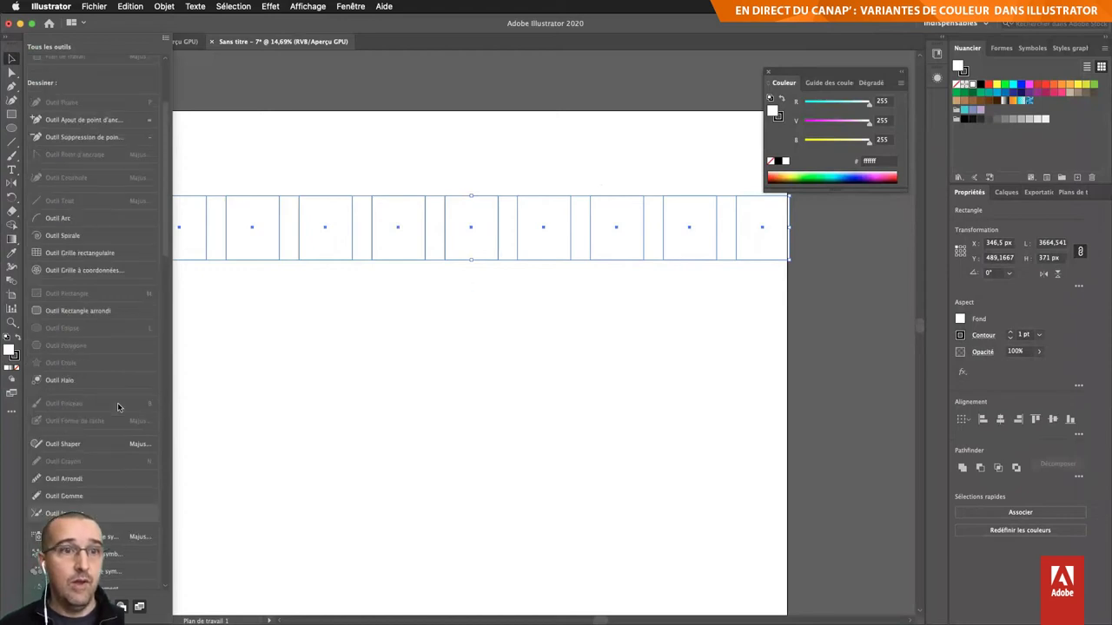
pyautogui.scroll(4, 118, 407)
# Step: Add 'Pot de peinture dynamique' and 'Outil Sélection de peinture' to the toolbar
pyautogui.scroll(-3, 118, 408)
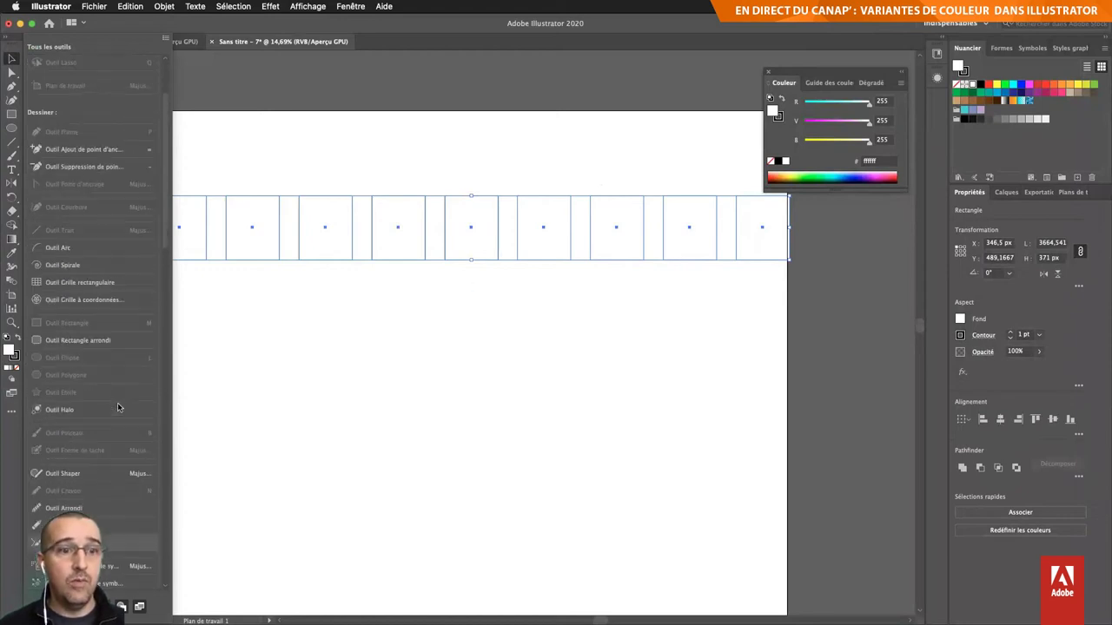
pyautogui.scroll(-2, 119, 408)
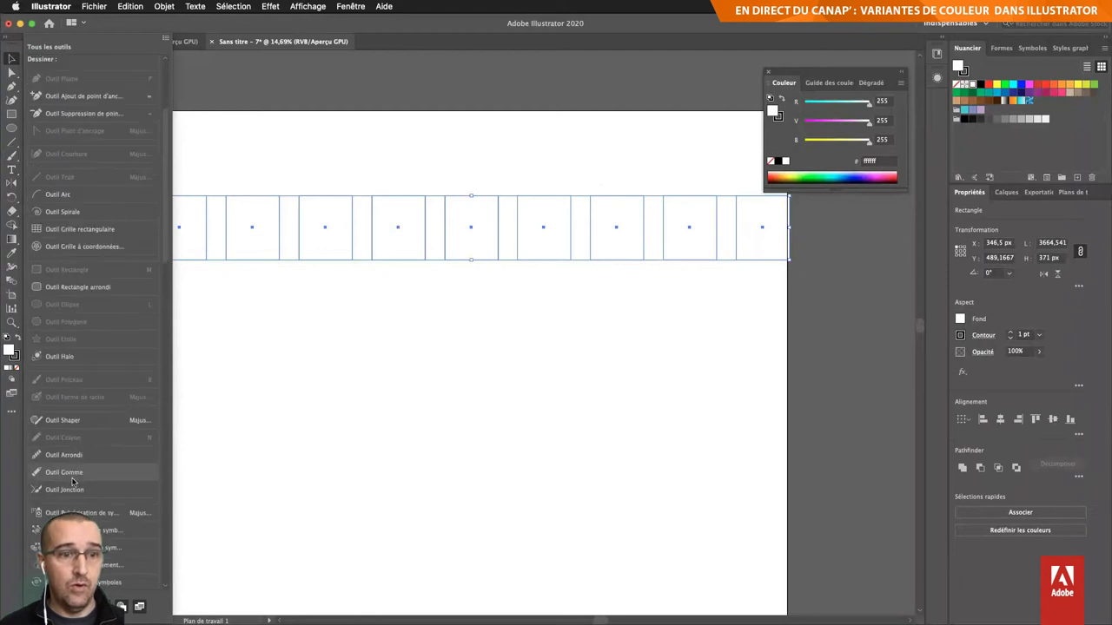
pyautogui.scroll(-2, 77, 483)
pyautogui.scroll(-2, 78, 483)
pyautogui.scroll(-2, 77, 483)
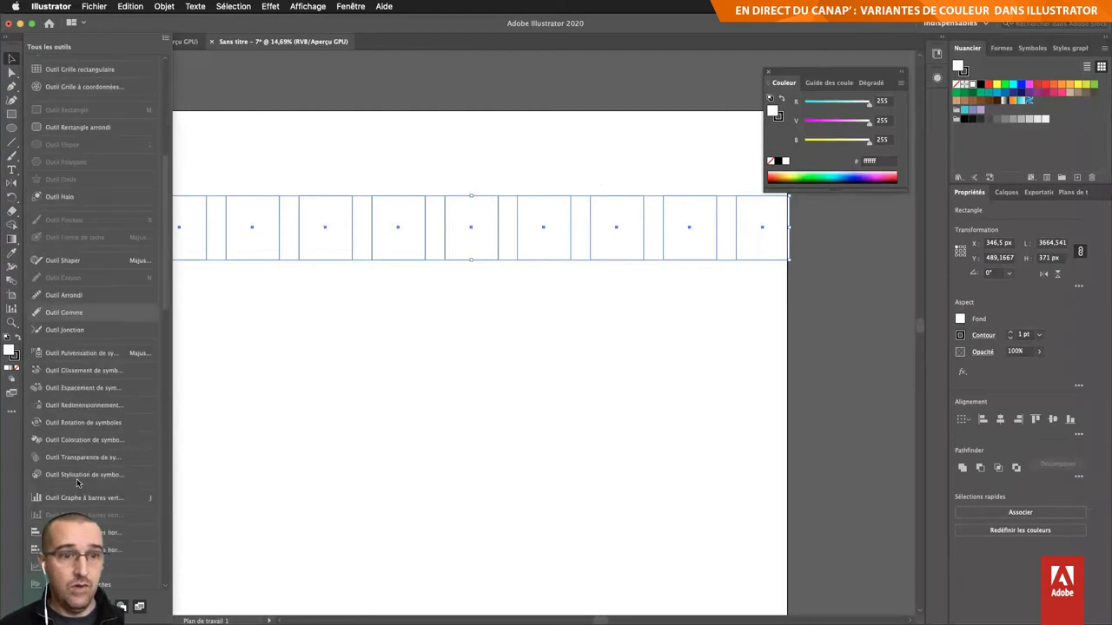
pyautogui.scroll(-2, 77, 483)
pyautogui.scroll(-2, 77, 483)
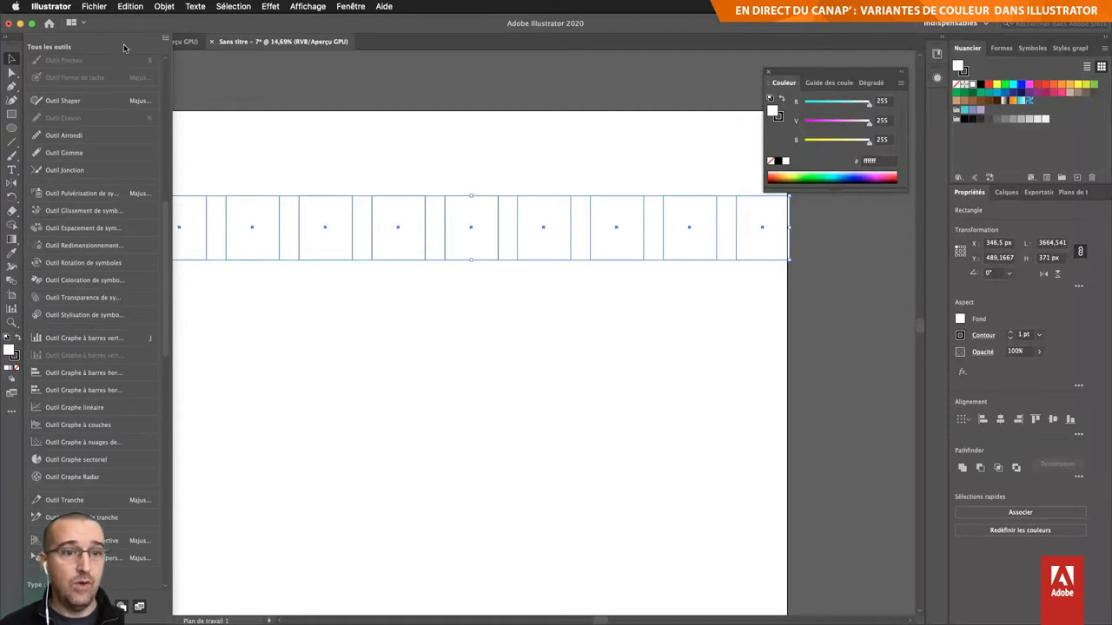
pyautogui.scroll(-2, 118, 191)
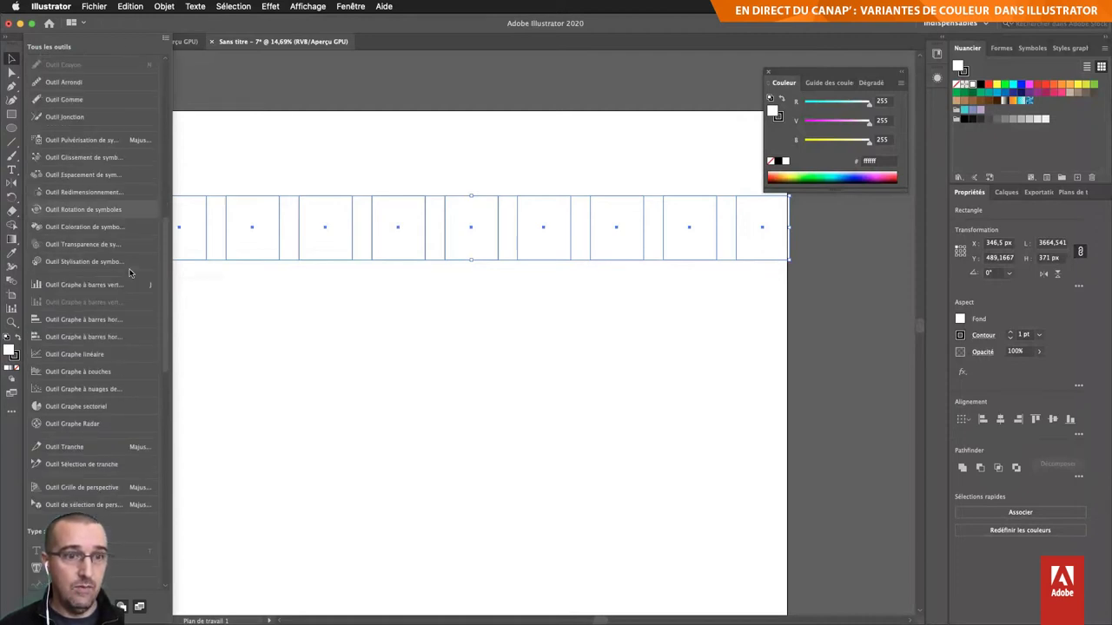
pyautogui.scroll(-6, 129, 273)
pyautogui.scroll(-6, 130, 272)
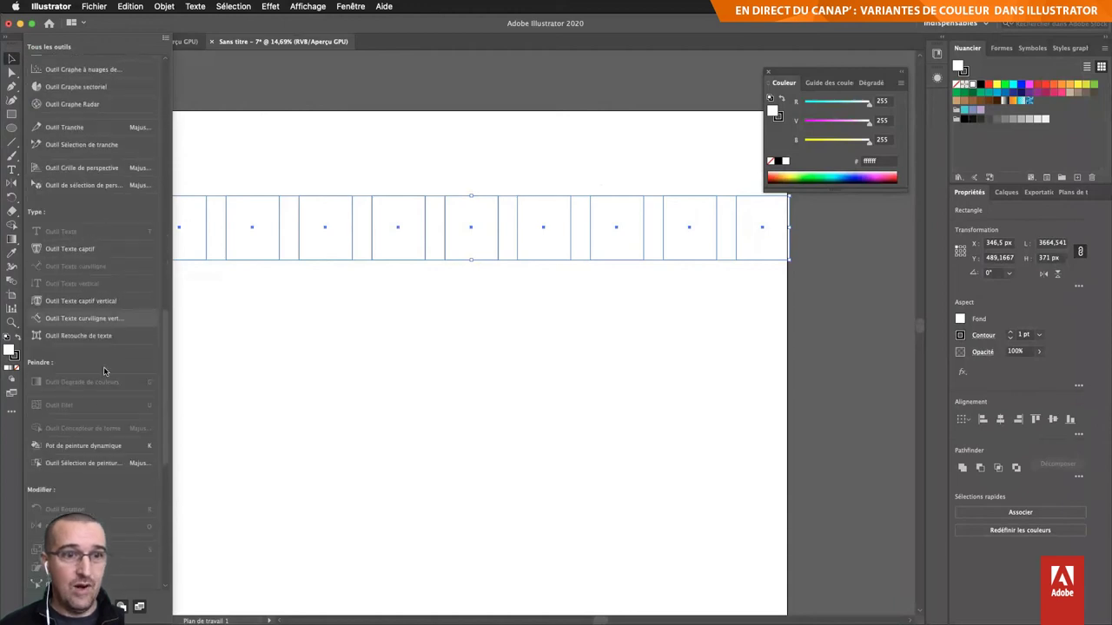
pyautogui.moveTo(92, 439); pyautogui.dragTo(15, 306)
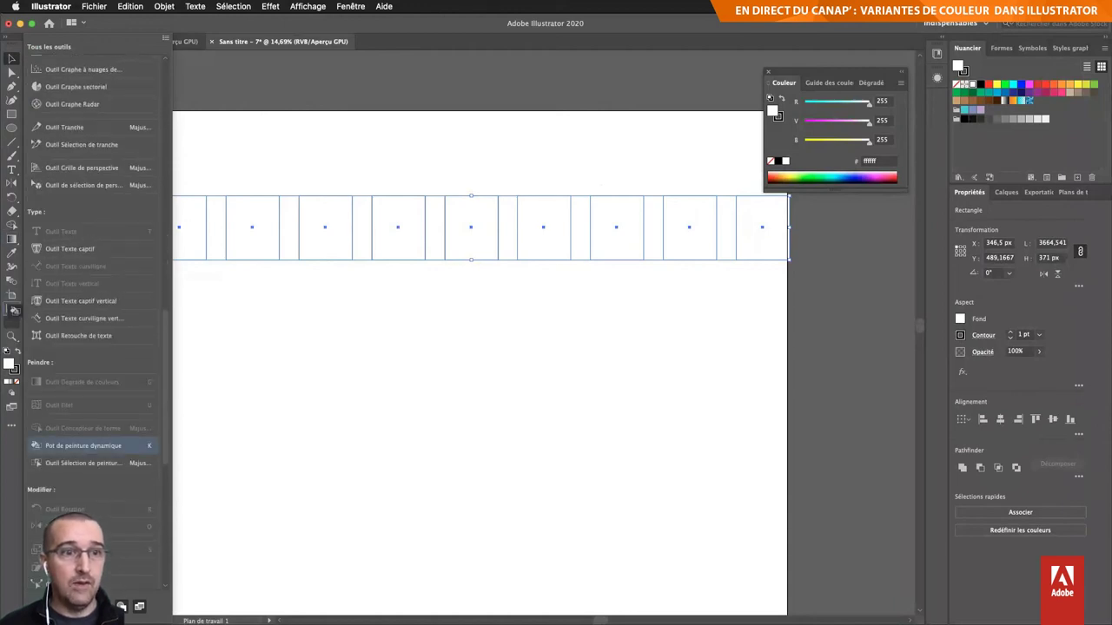
pyautogui.moveTo(15, 306); pyautogui.dragTo(12, 294)
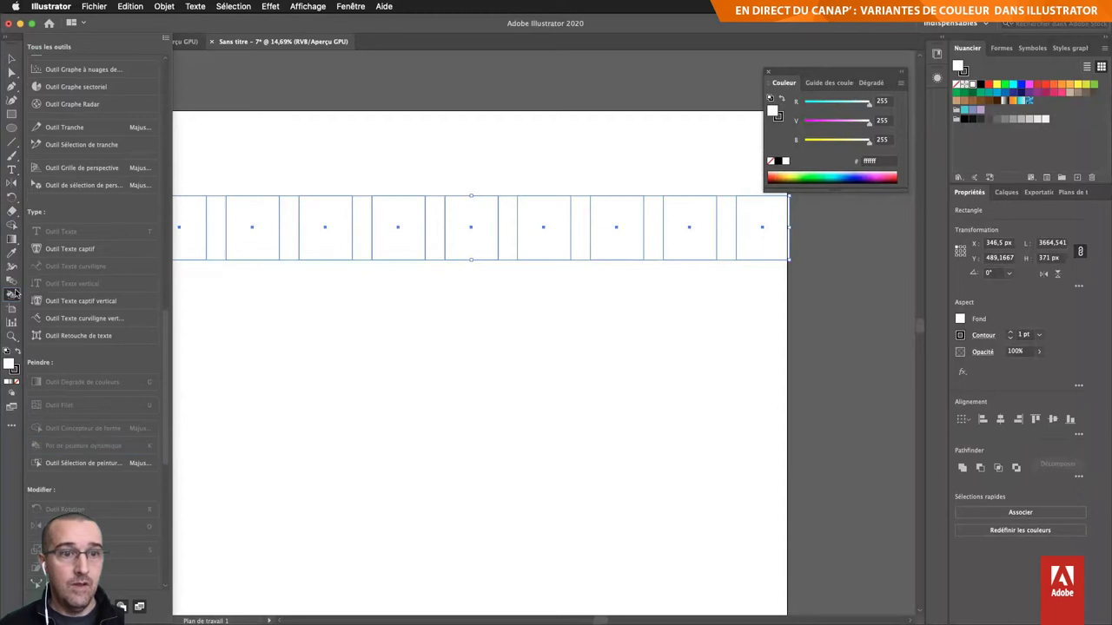
pyautogui.moveTo(91, 466); pyautogui.dragTo(13, 301)
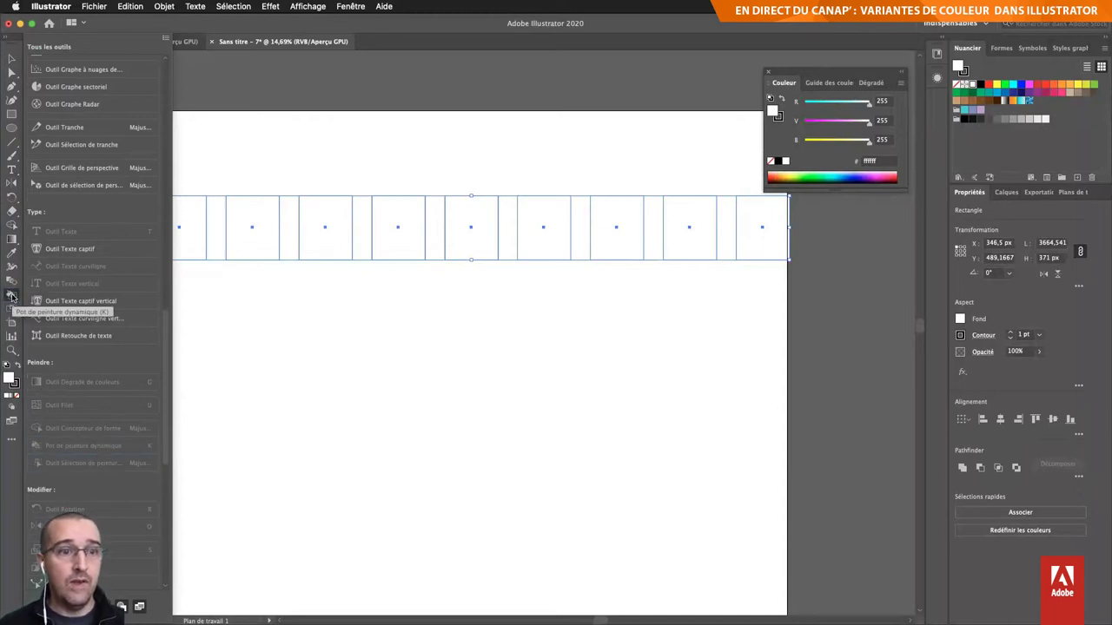
# Step: Use the Live Paint Bucket with the red swatch to make the row a Live Paint group and fill the first rectangle red
pyautogui.click(11, 439)
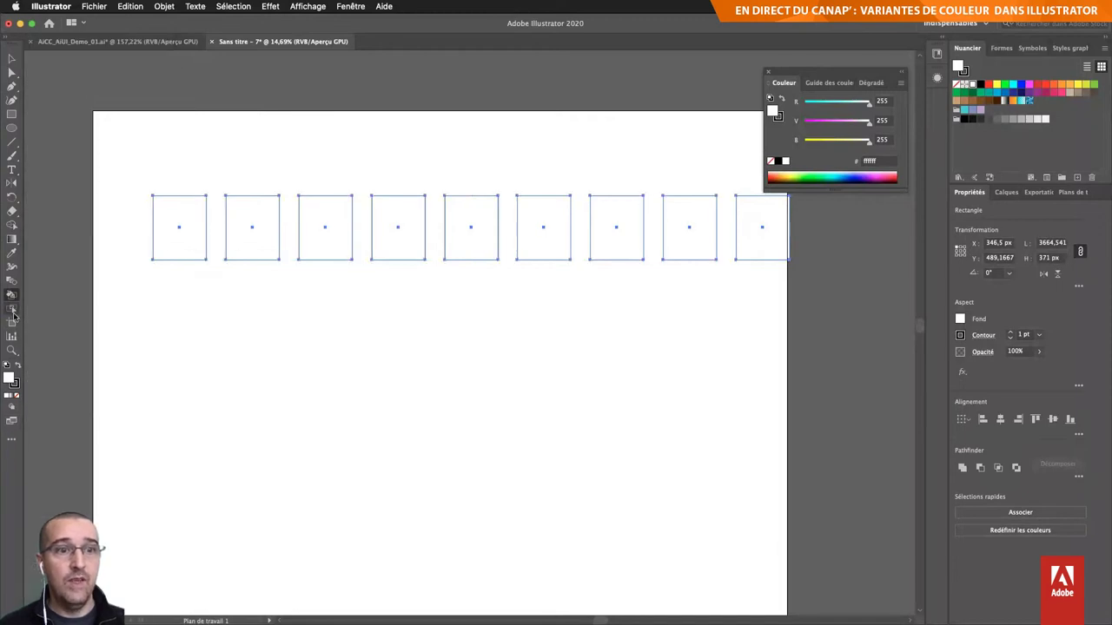
pyautogui.click(10, 297)
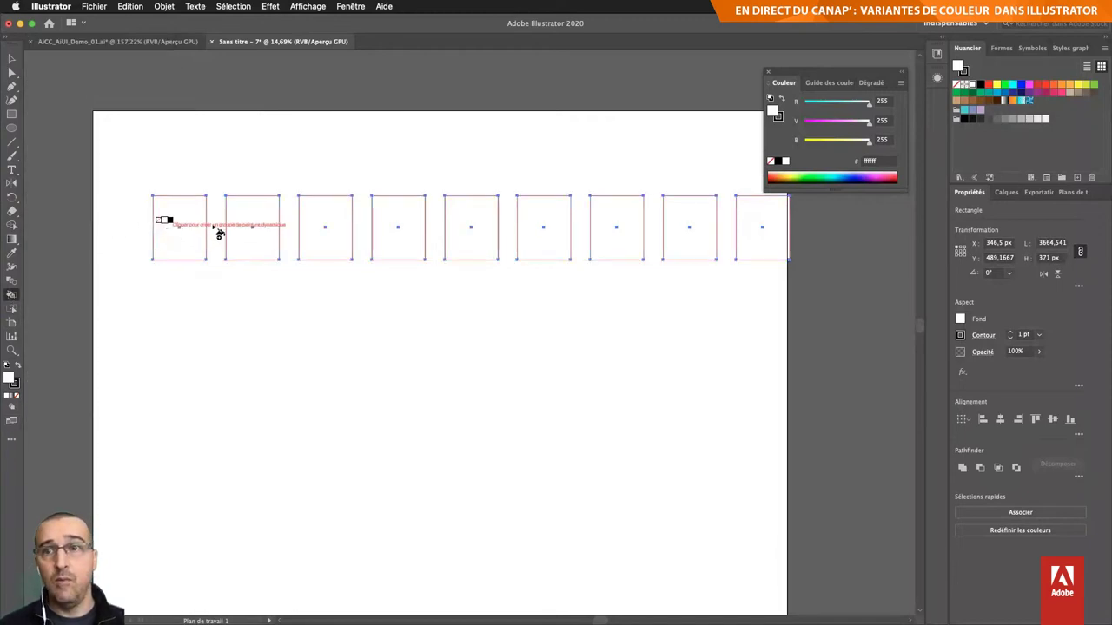
pyautogui.click(988, 85)
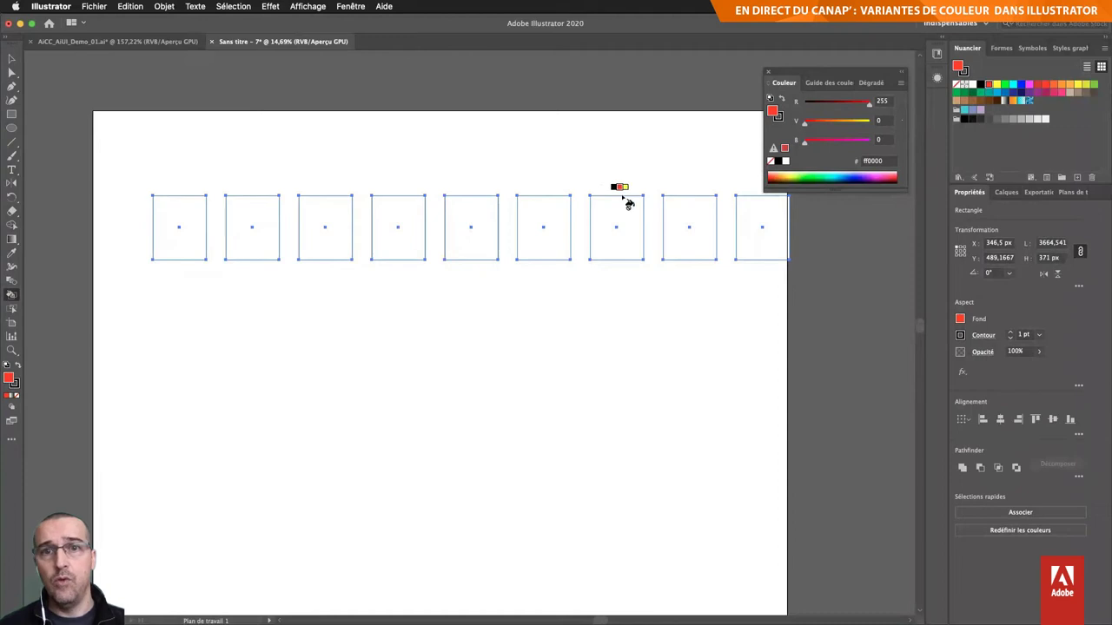
pyautogui.doubleClick(11, 297)
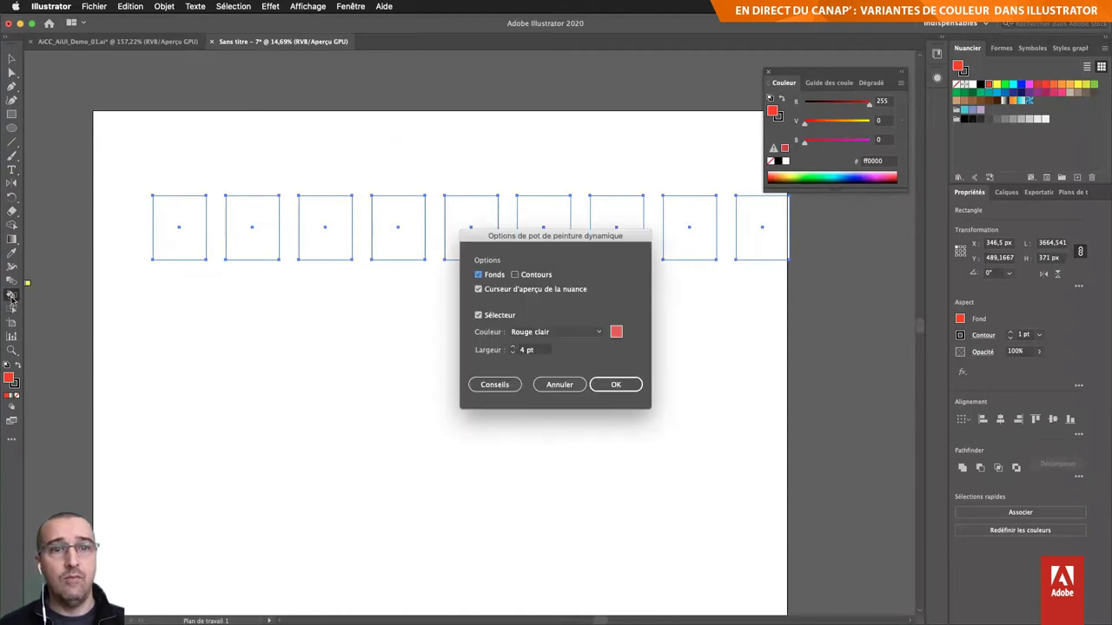
pyautogui.click(563, 385)
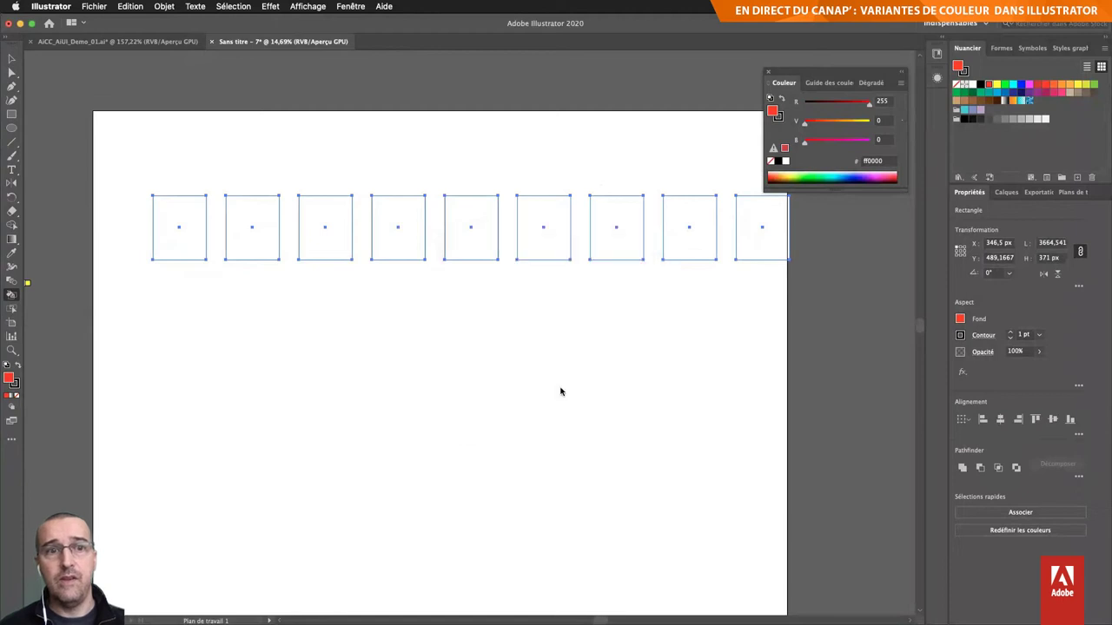
pyautogui.click(178, 246)
pyautogui.press('Right')
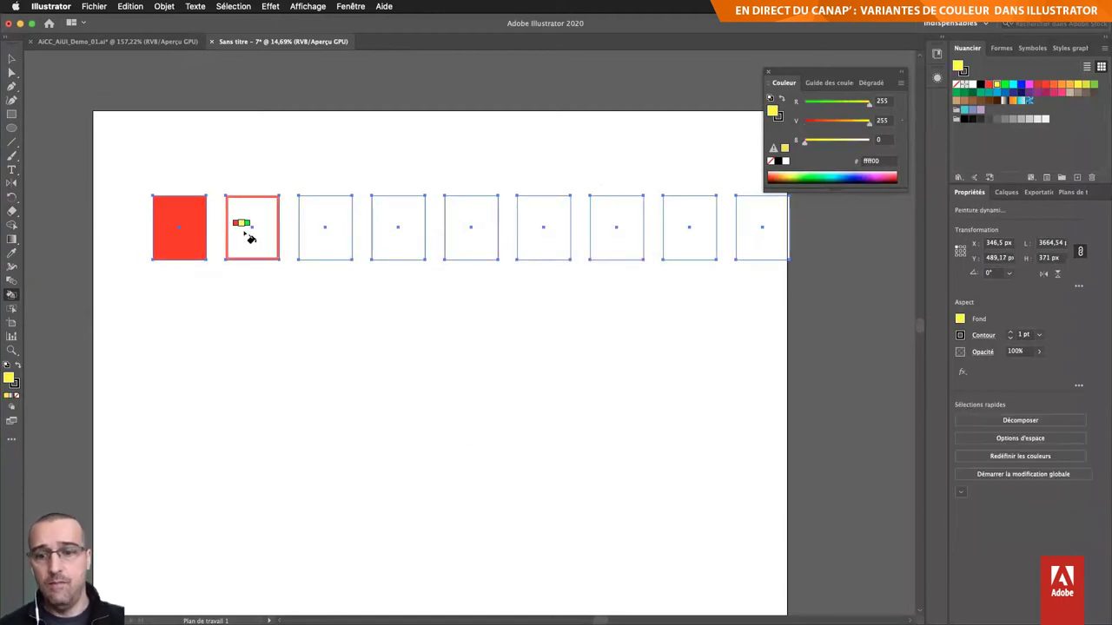
# Step: Paint rectangles two to five yellow, green, cyan and blue
pyautogui.click(246, 232)
pyautogui.press('Right')
pyautogui.click(350, 234)
pyautogui.press('Right')
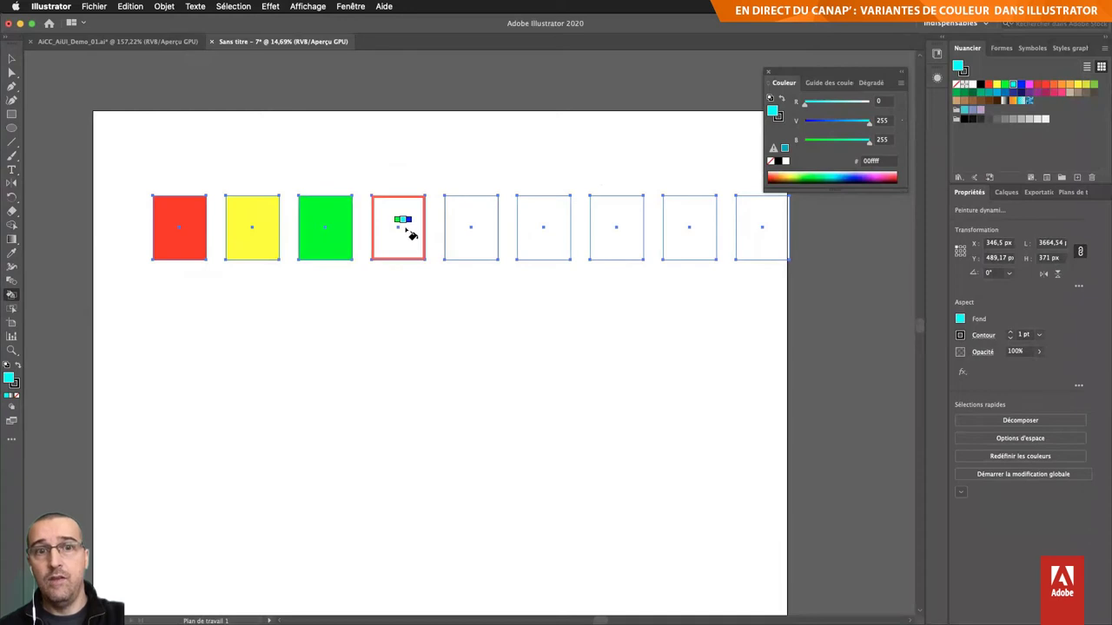
pyautogui.click(408, 231)
pyautogui.press('Right')
pyautogui.click(451, 229)
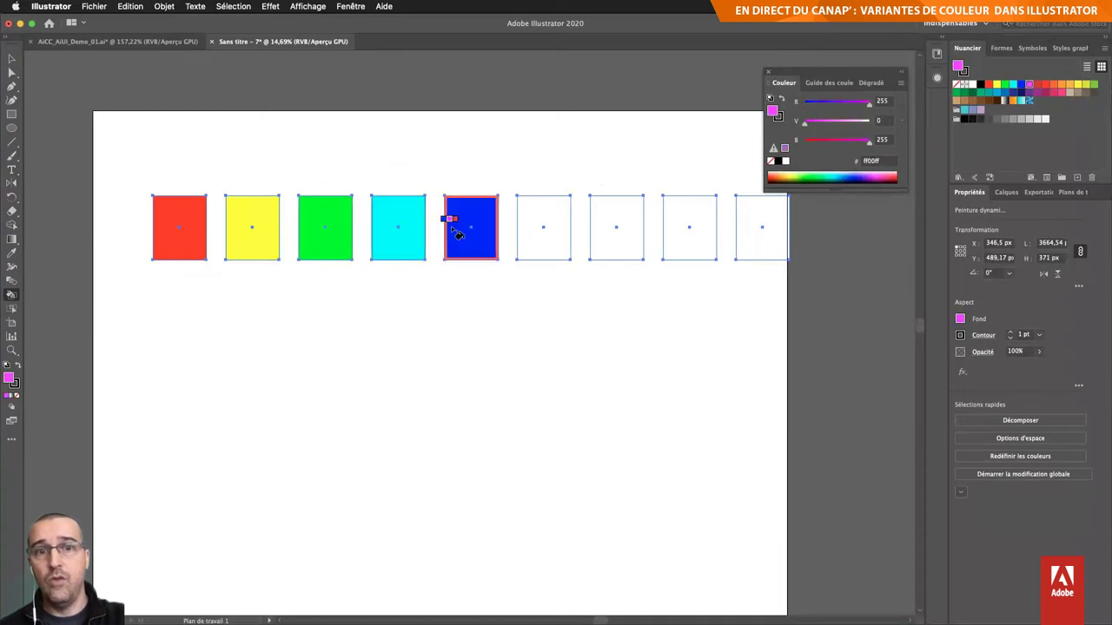
# Step: Paint the sixth rectangle dark red, seventh orange, eighth yellow and ninth yellow-green (d9e021)
pyautogui.press('Right')
pyautogui.press('Right')
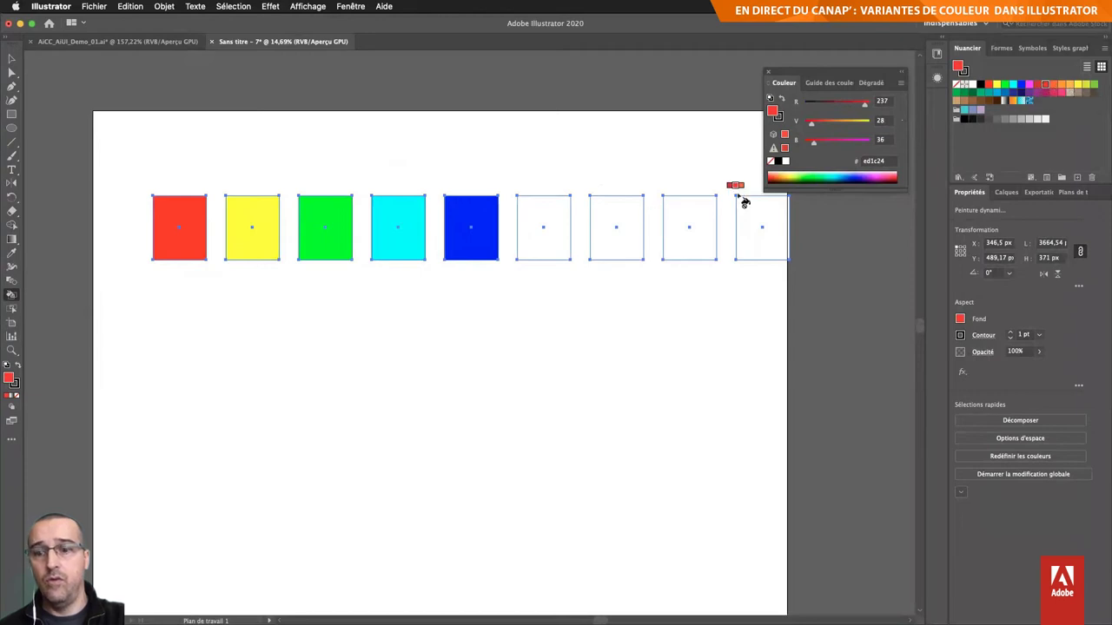
pyautogui.press('Left')
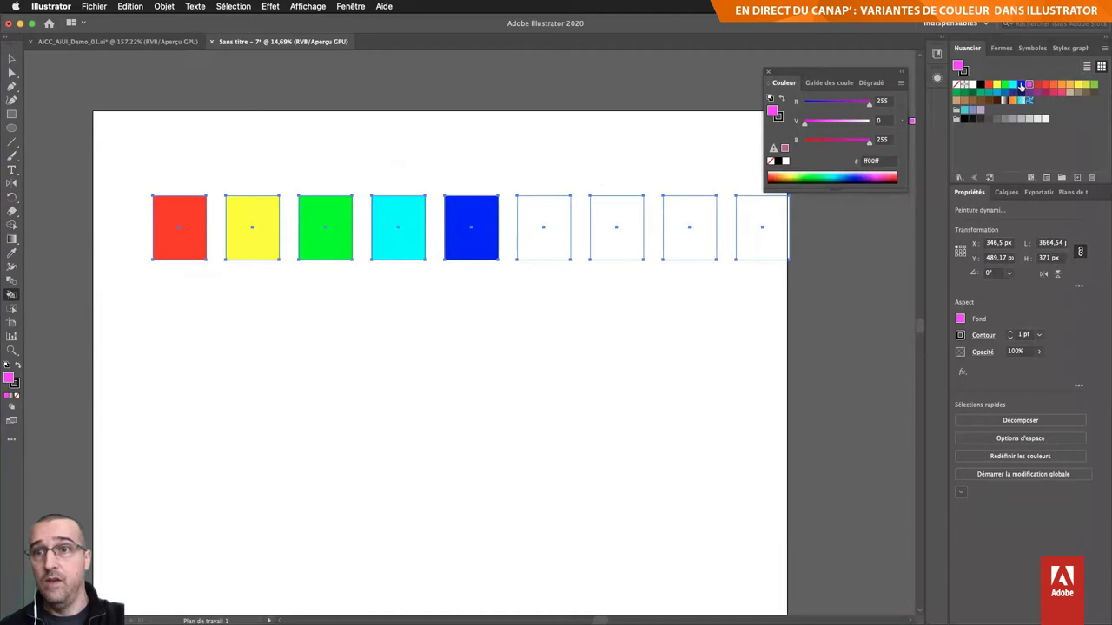
pyautogui.click(1028, 102)
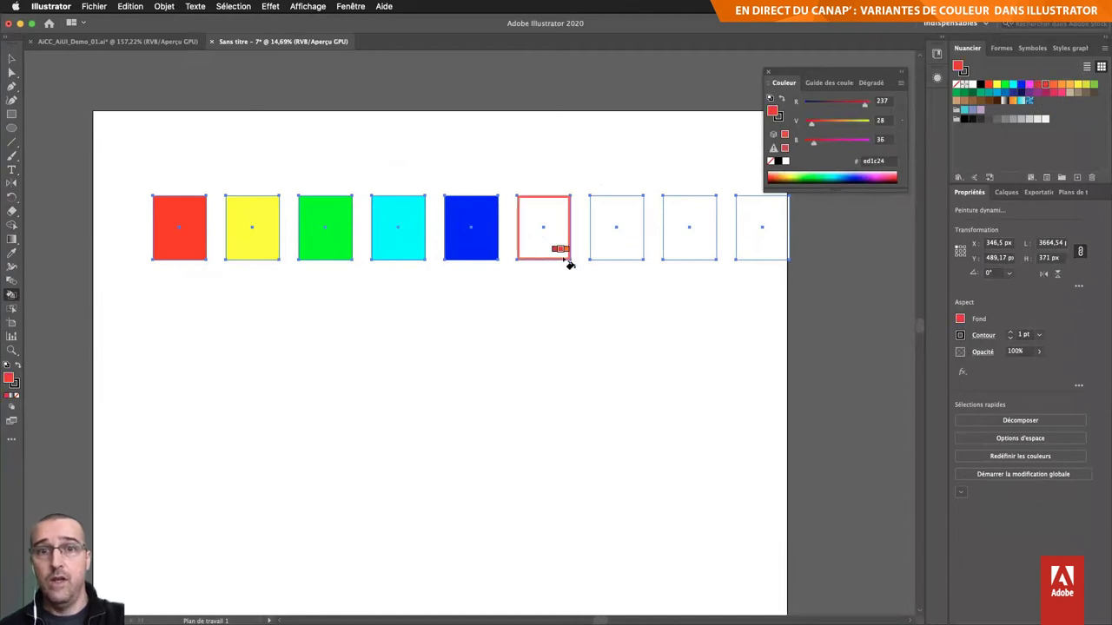
pyautogui.click(543, 241)
pyautogui.press('Right')
pyautogui.press('Right')
pyautogui.press('Right')
pyautogui.click(616, 242)
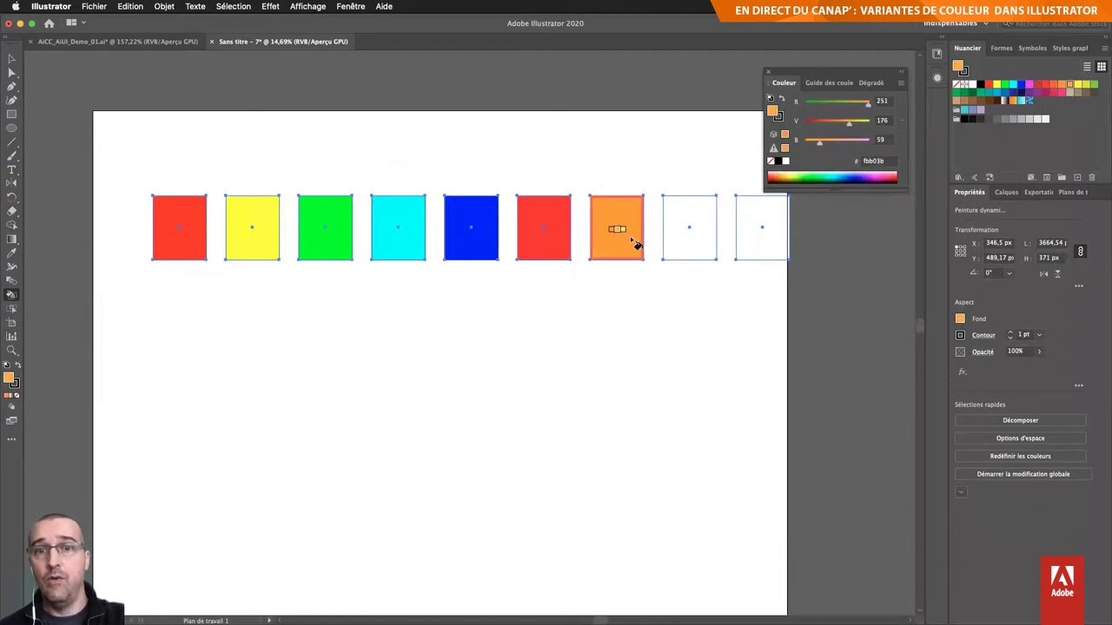
pyautogui.click(685, 236)
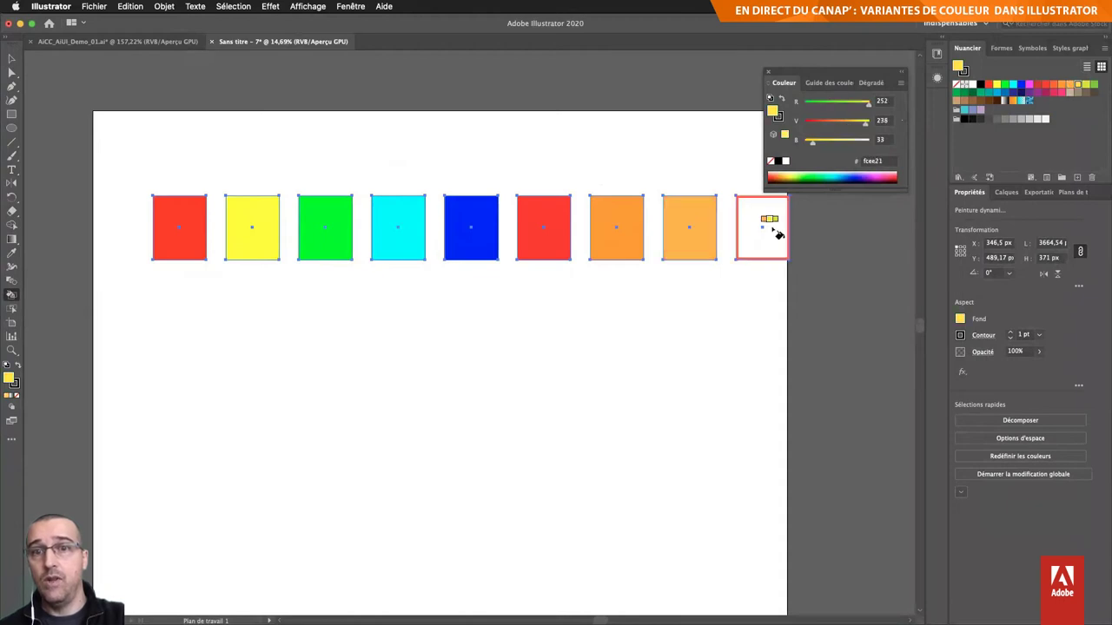
pyautogui.press('Right')
pyautogui.click(682, 236)
pyautogui.click(752, 241)
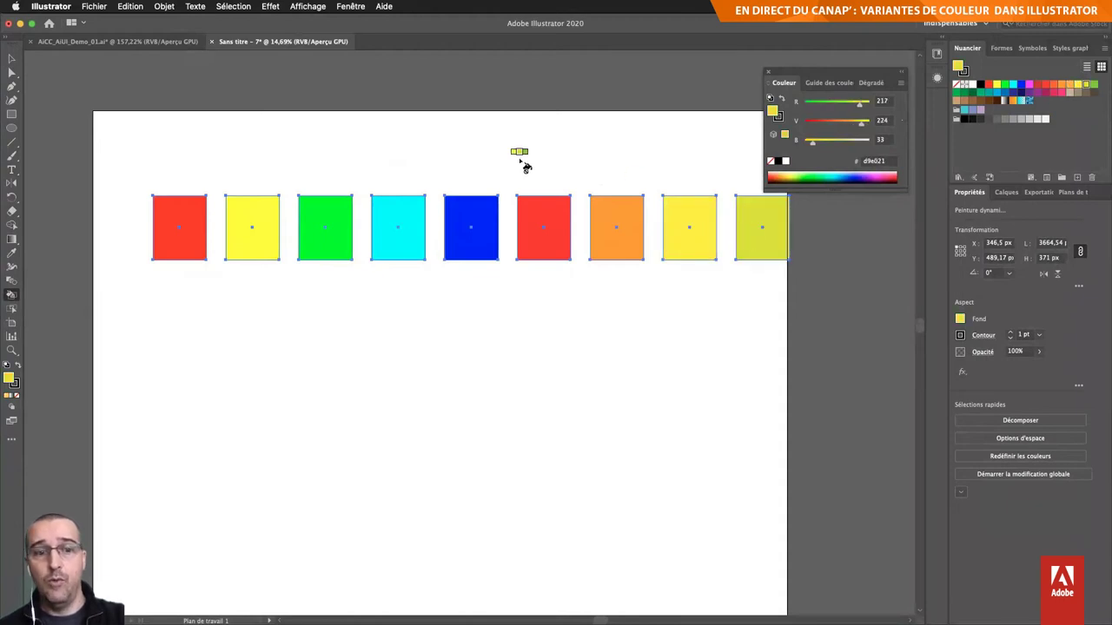
# Step: Select the row, nudge it left, and save its fills as a new colour group
pyautogui.press('v')
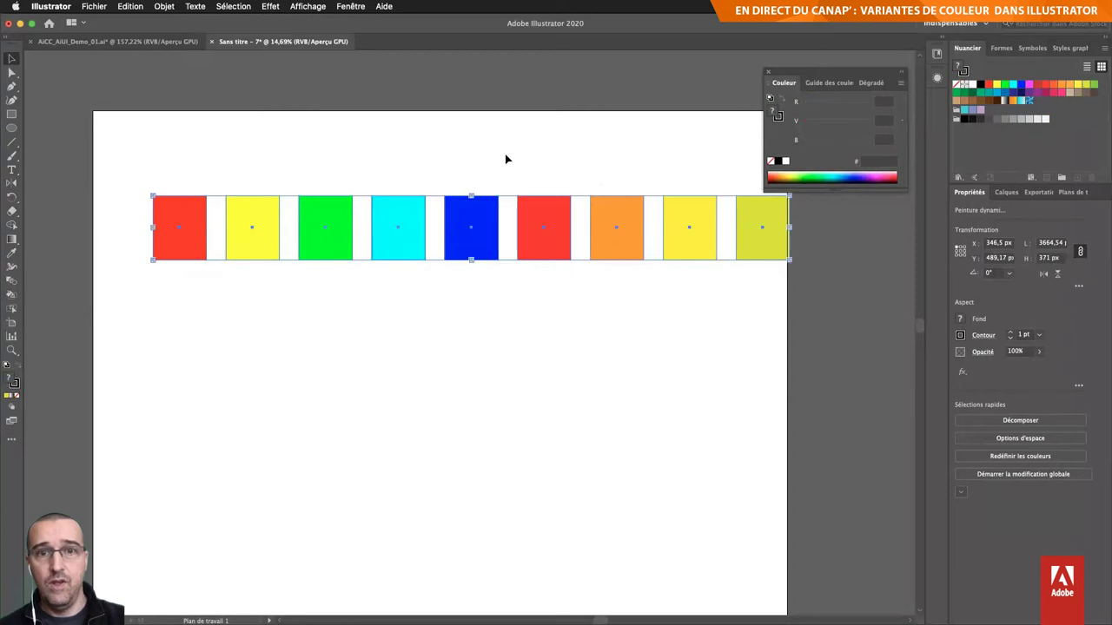
pyautogui.click(505, 153)
pyautogui.click(470, 224)
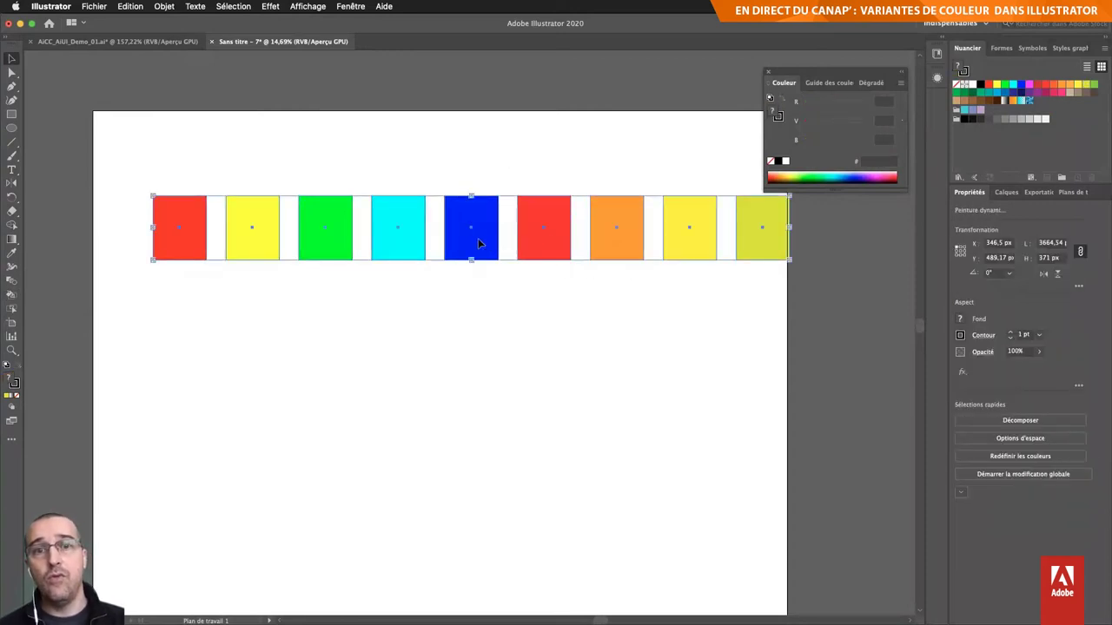
pyautogui.moveTo(478, 240); pyautogui.dragTo(451, 238)
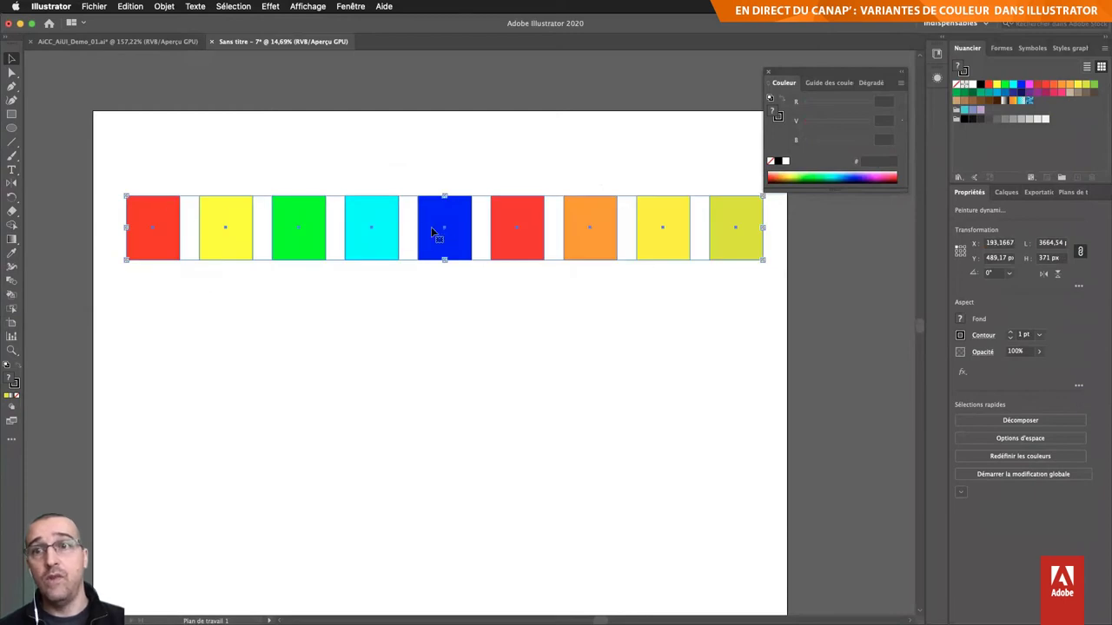
pyautogui.click(1061, 177)
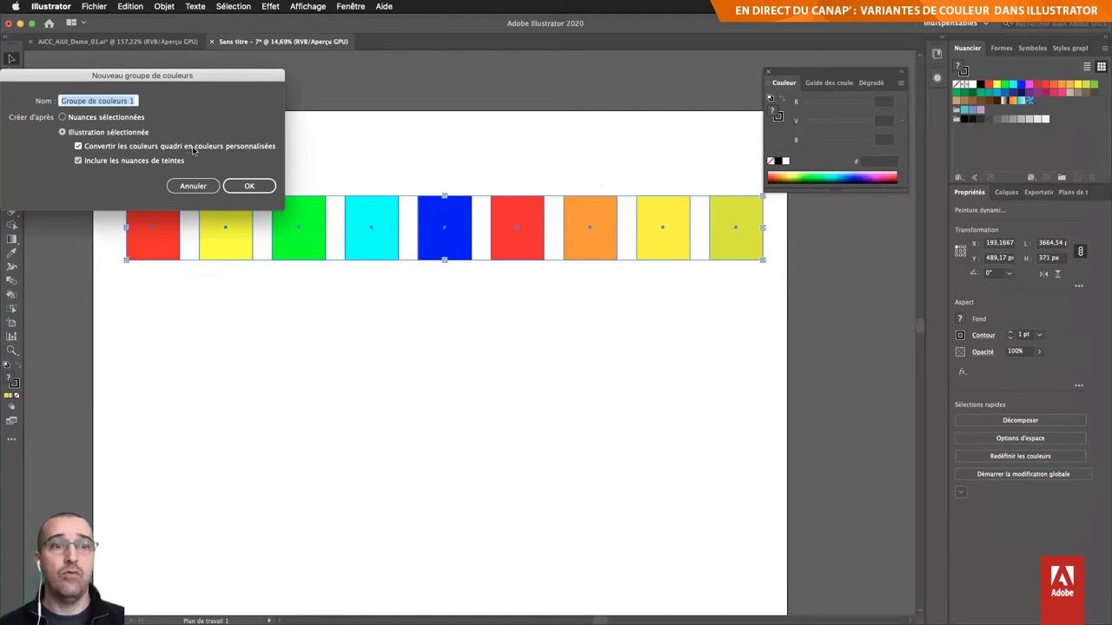
pyautogui.click(249, 186)
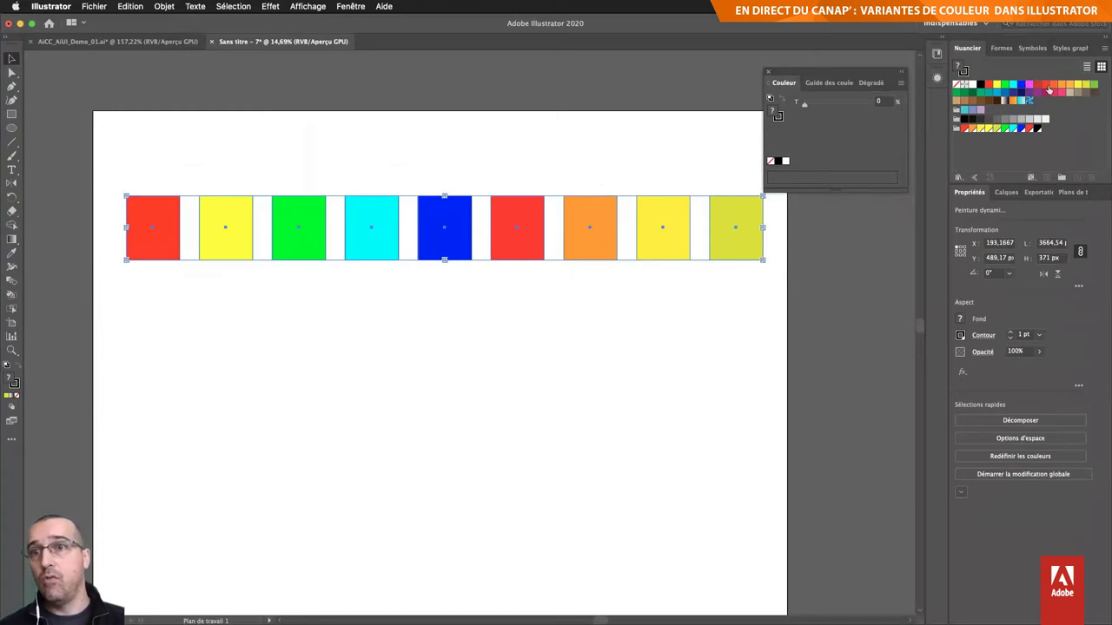
# Step: Select all unused swatches and delete them from the Swatches panel
pyautogui.click(1104, 52)
pyautogui.click(1021, 120)
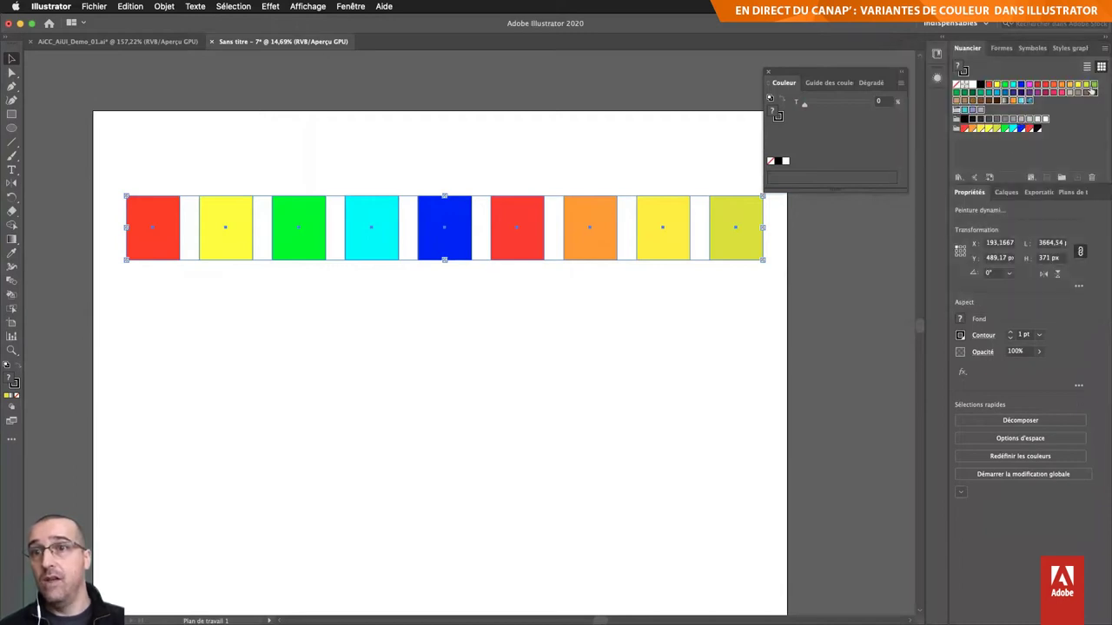
pyautogui.click(1093, 179)
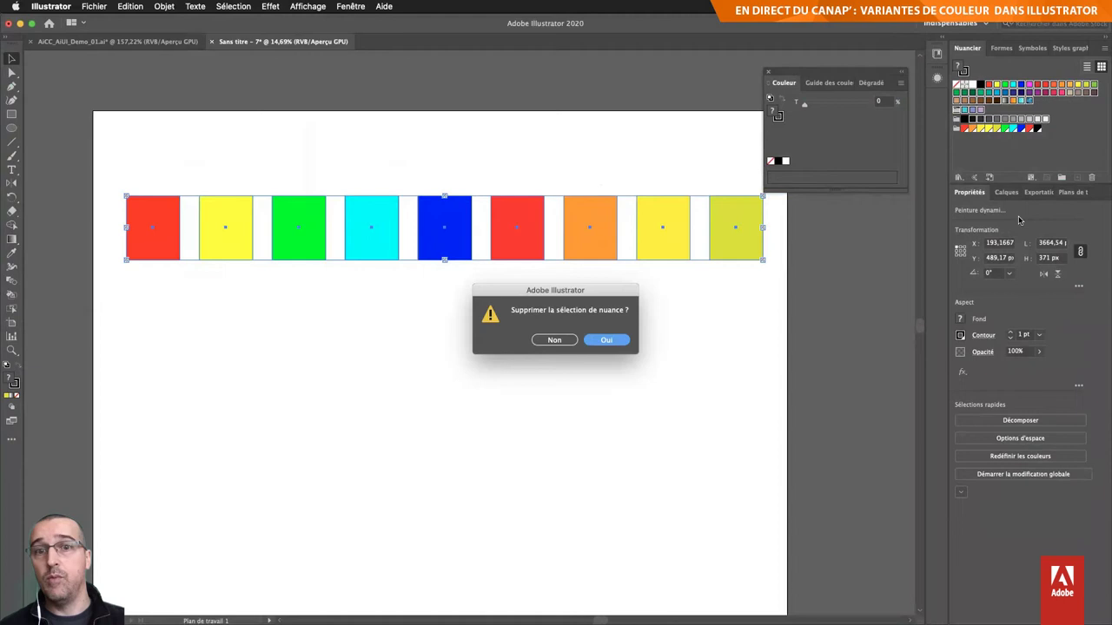
pyautogui.click(607, 341)
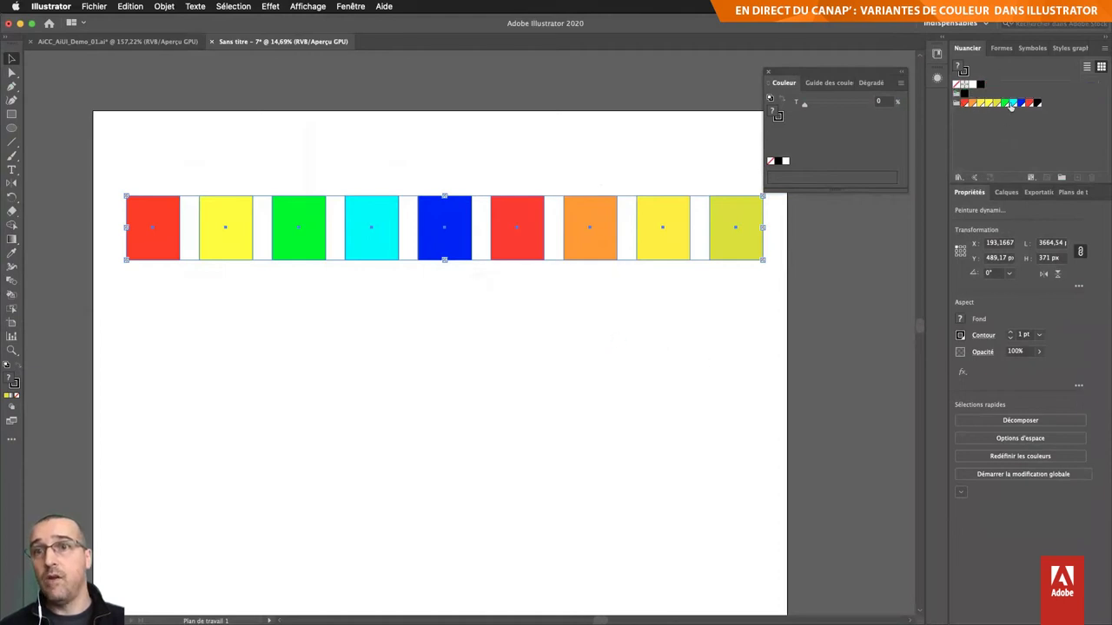
pyautogui.click(622, 405)
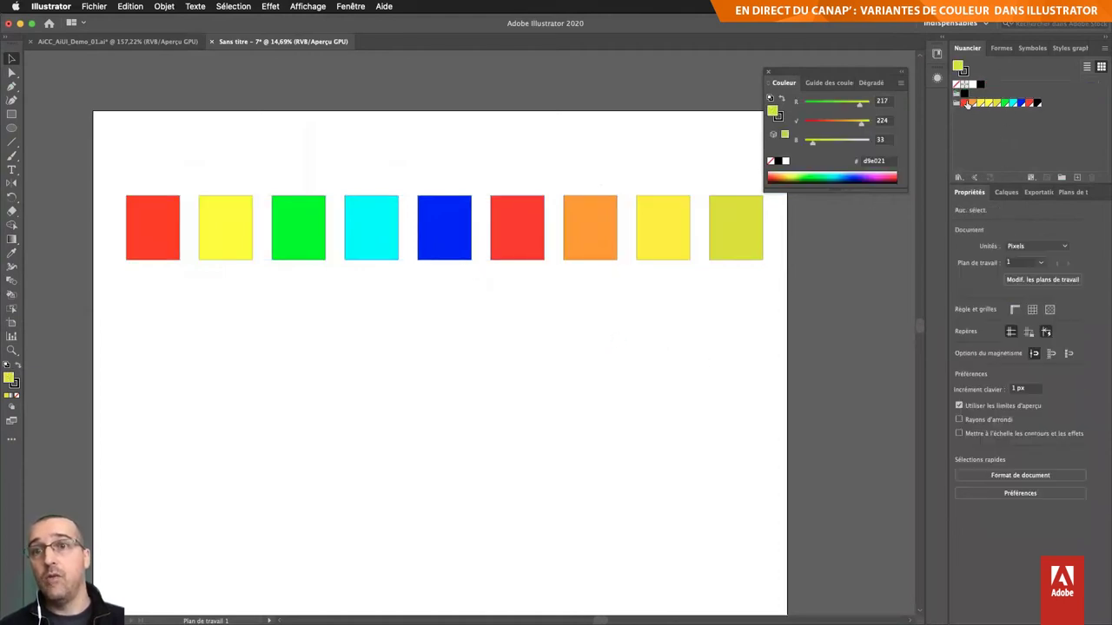
pyautogui.click(965, 105)
pyautogui.doubleClick(965, 104)
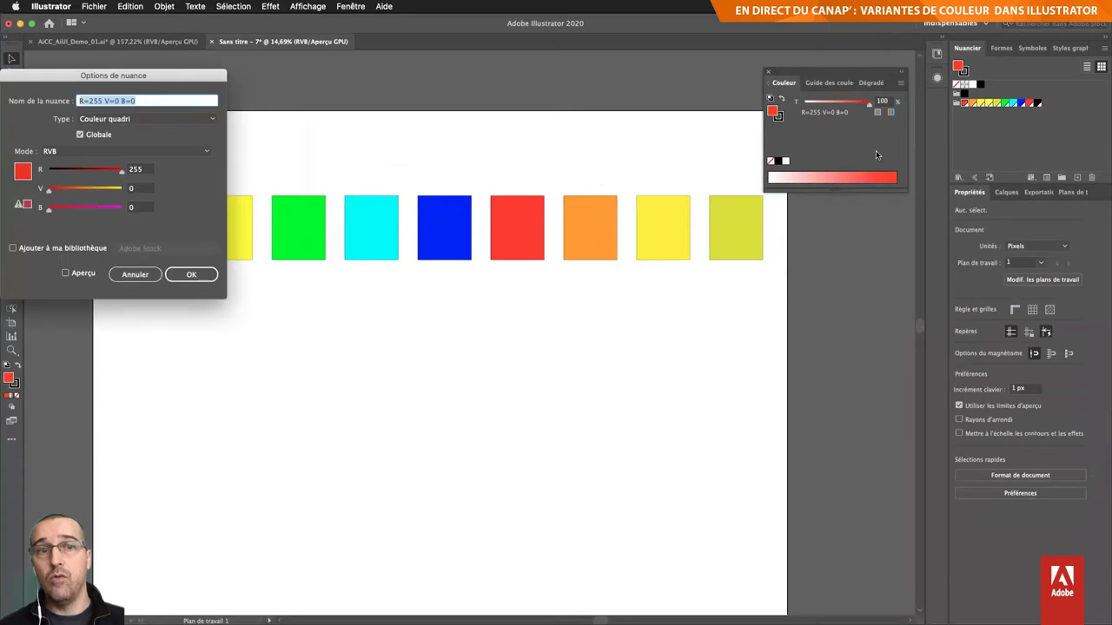
pyautogui.click(65, 273)
pyautogui.moveTo(83, 211); pyautogui.dragTo(119, 209)
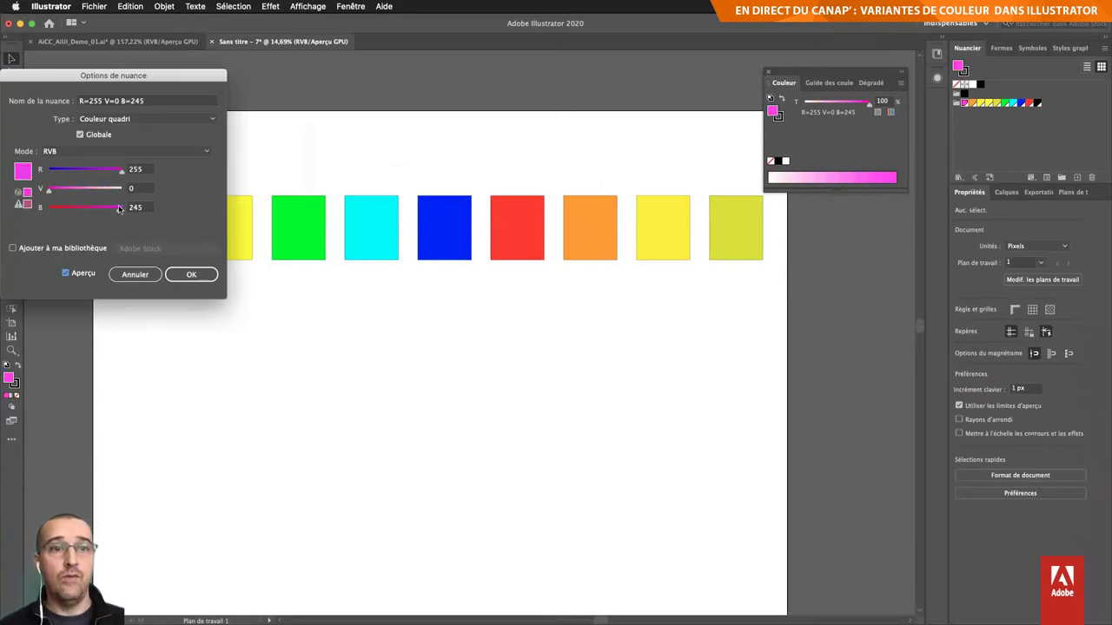
pyautogui.moveTo(158, 79); pyautogui.dragTo(463, 293)
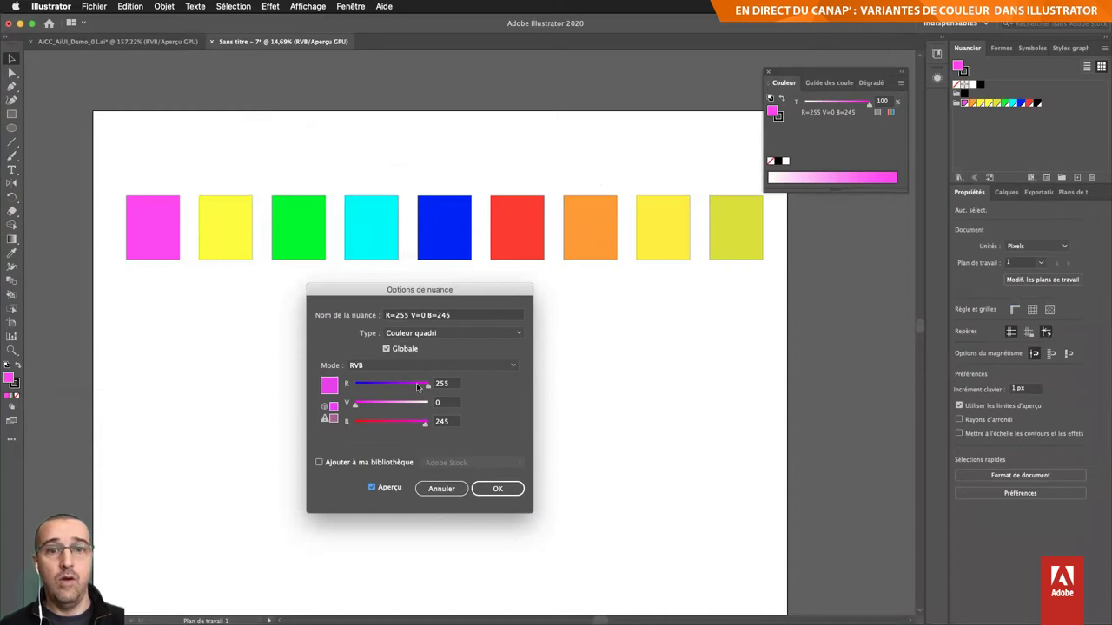
pyautogui.moveTo(425, 386); pyautogui.dragTo(360, 386)
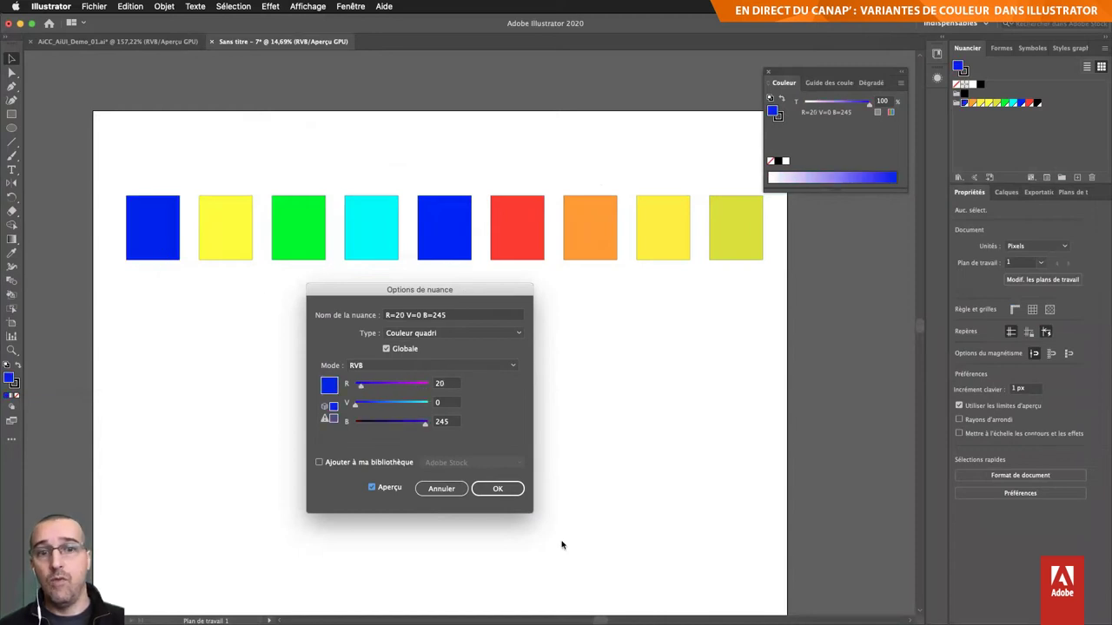
pyautogui.click(448, 488)
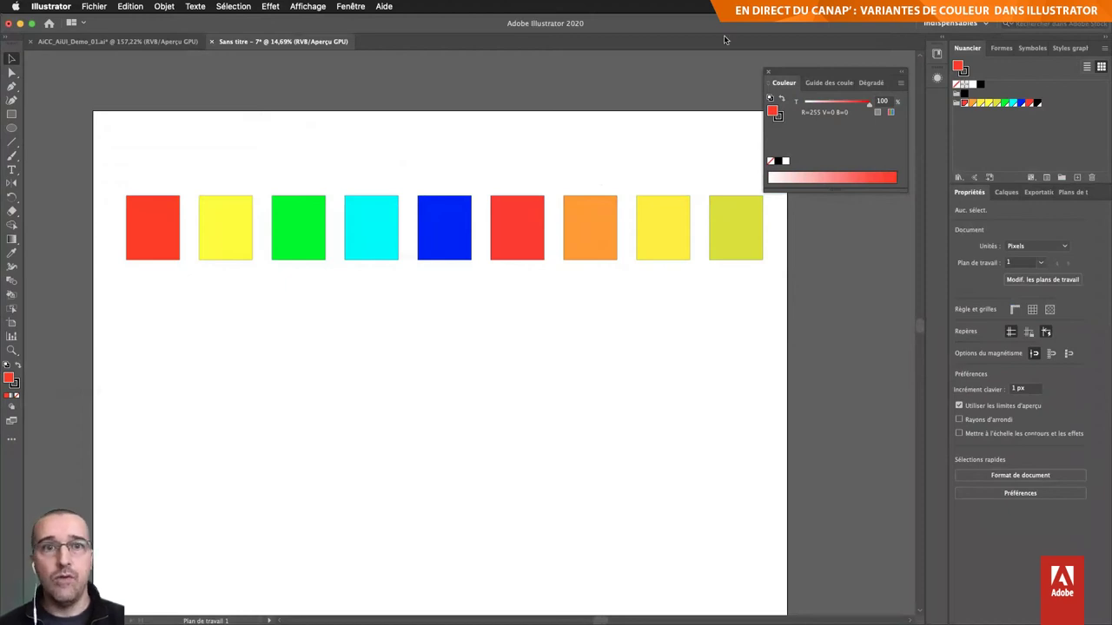
# Step: Move the Live Paint row of squares higher on the artboard
pyautogui.doubleClick(371, 221)
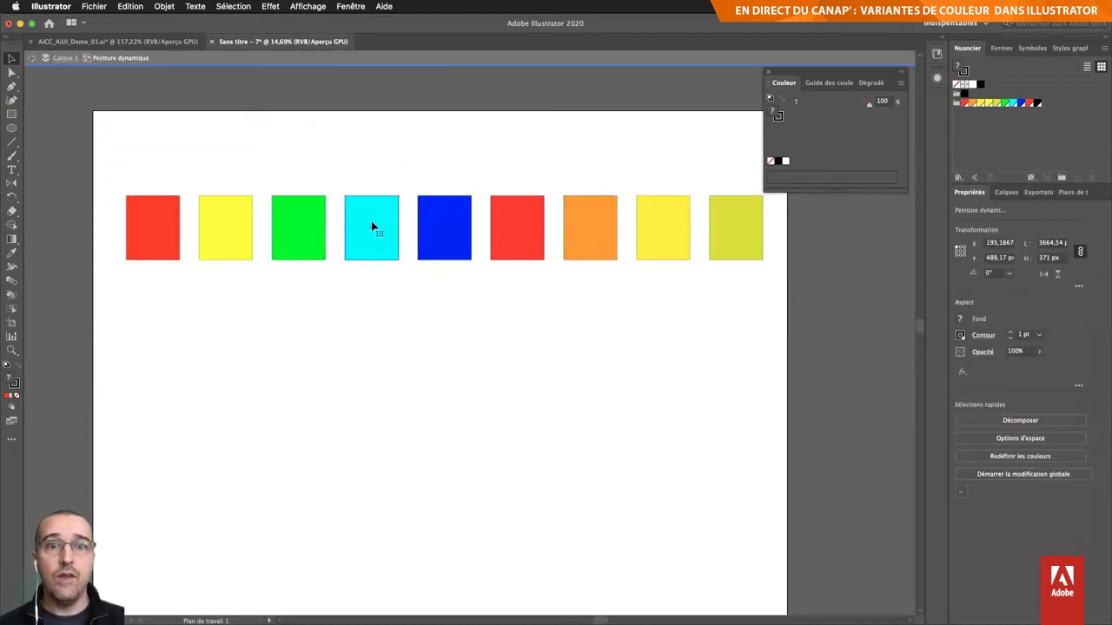
pyautogui.doubleClick(380, 164)
pyautogui.moveTo(368, 220); pyautogui.dragTo(369, 155)
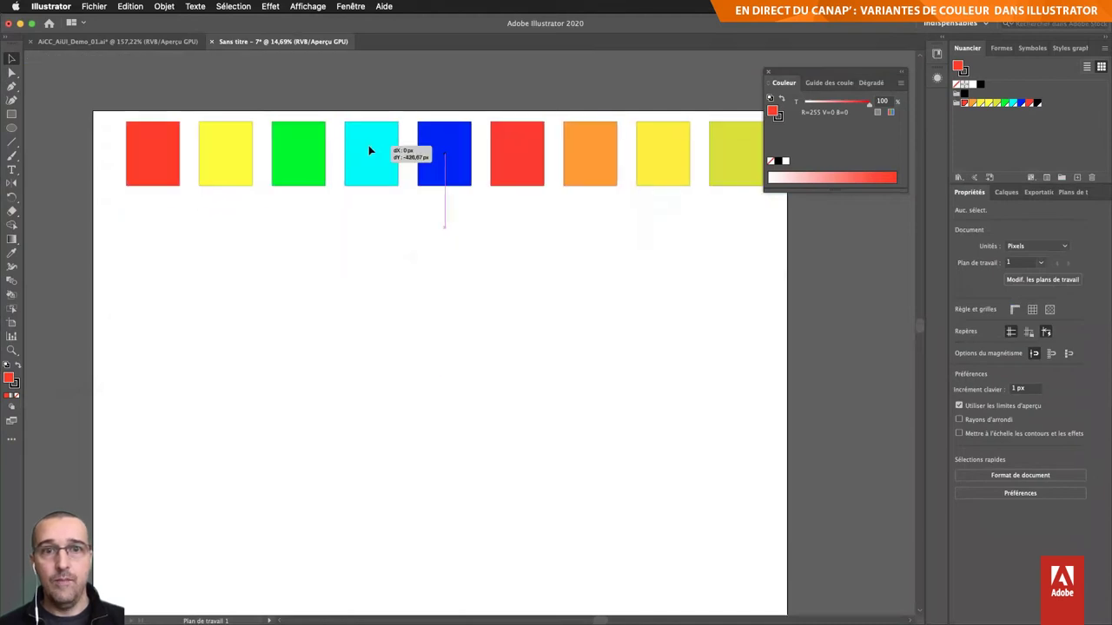
# Step: Detach the Color Guide into its own floating panel and enlarge it
pyautogui.click(826, 85)
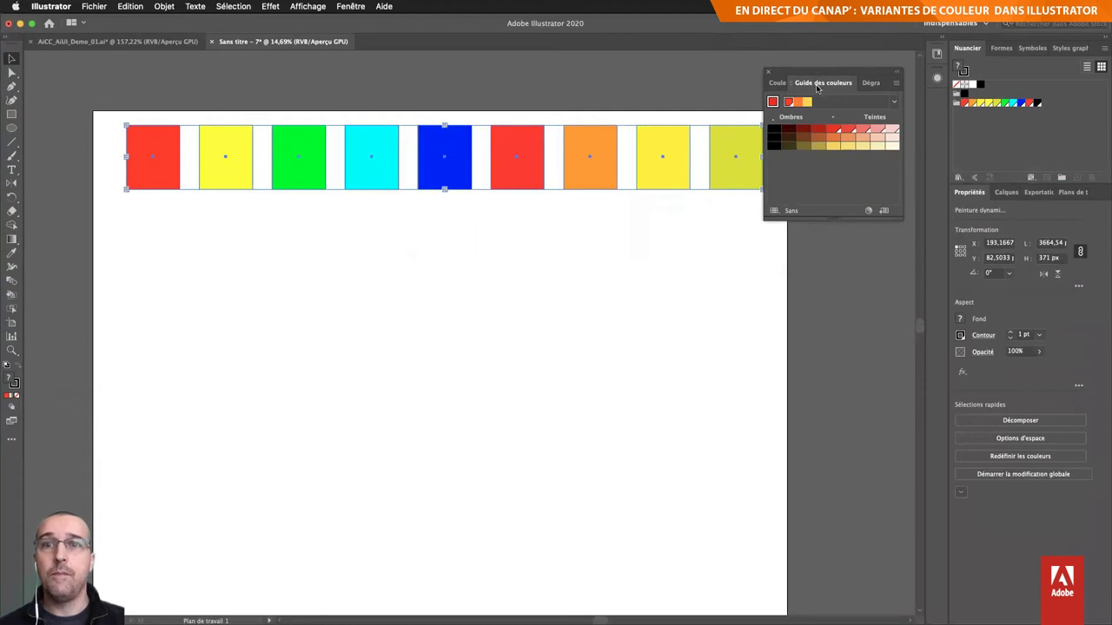
pyautogui.moveTo(820, 87)
pyautogui.mouseDown()
pyautogui.moveTo(599, 234)
pyautogui.moveTo(426, 279)
pyautogui.mouseUp()
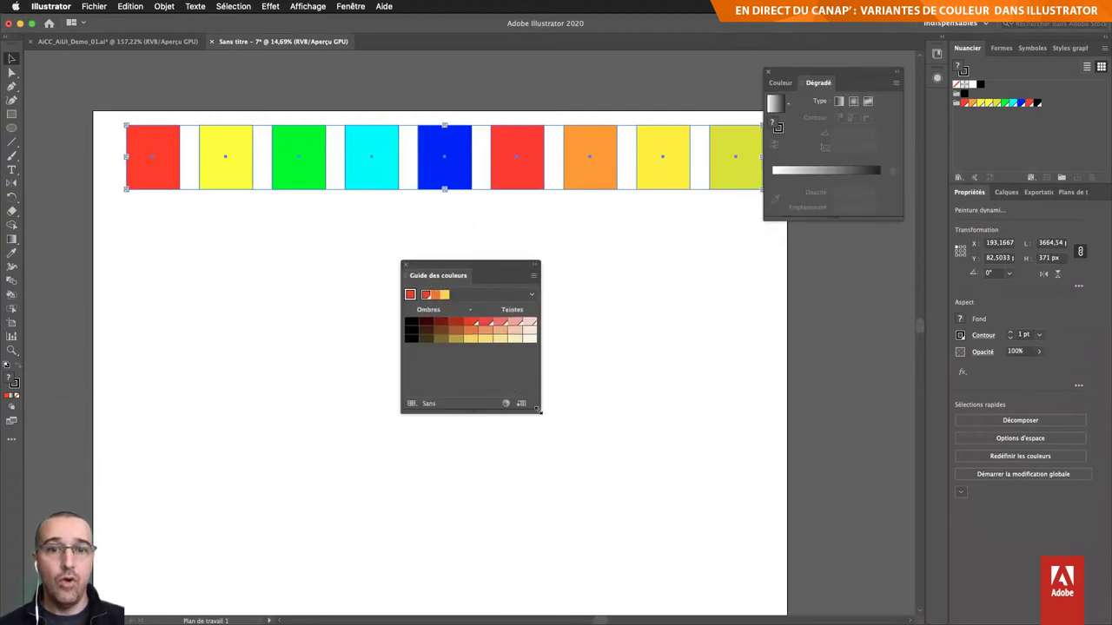
pyautogui.moveTo(539, 410); pyautogui.dragTo(765, 400)
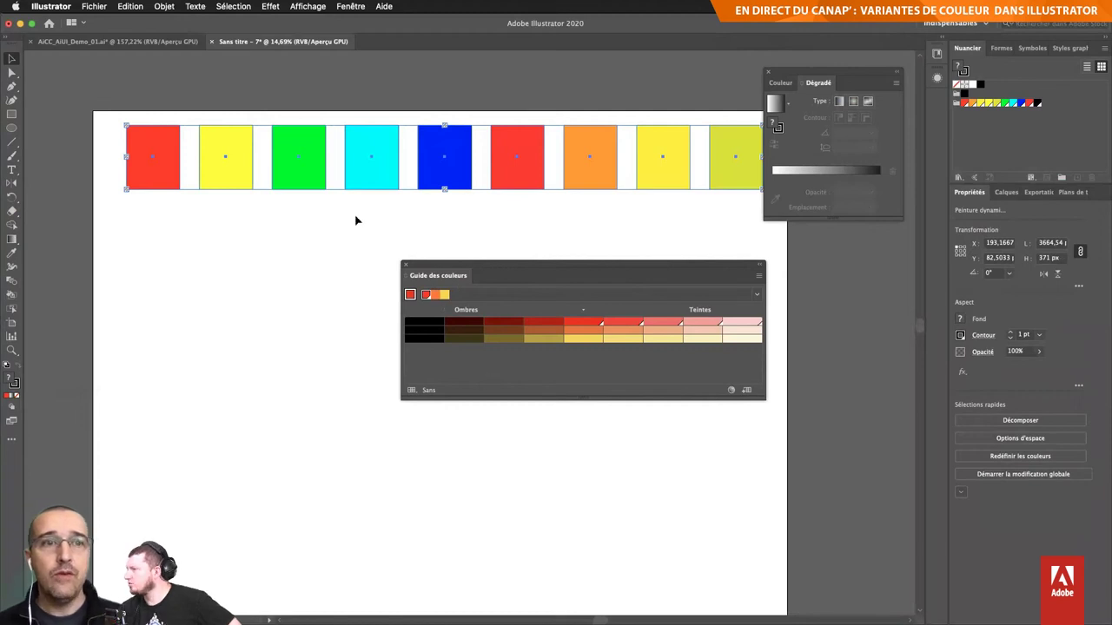
# Step: Expand the Live Paint row with Object > Expand, ungroup the squares, and deselect
pyautogui.click(130, 6)
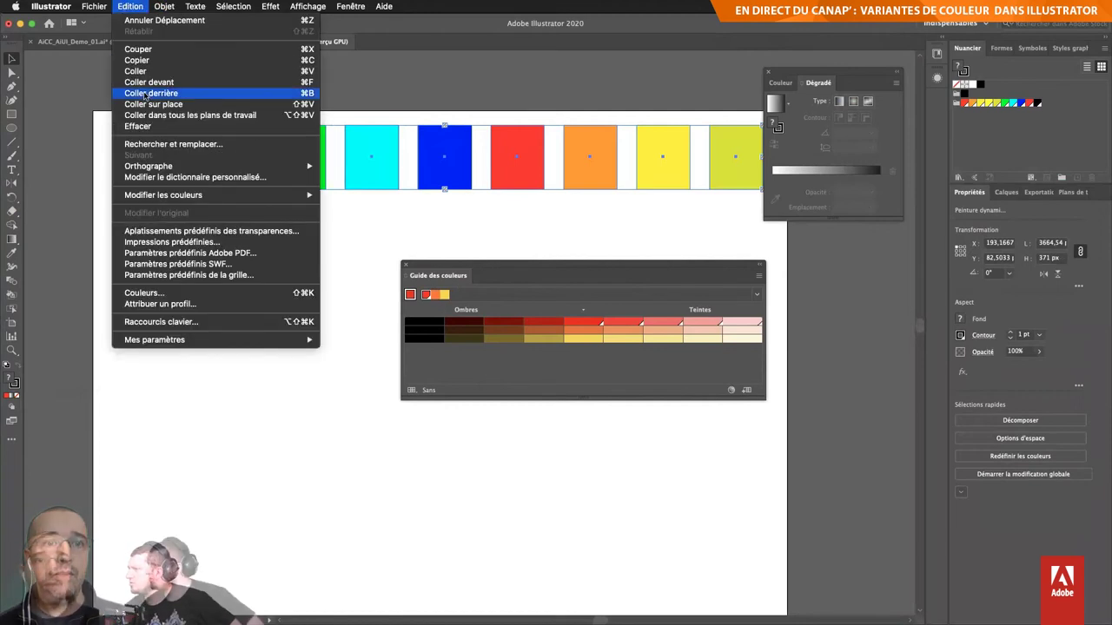
pyautogui.click(186, 133)
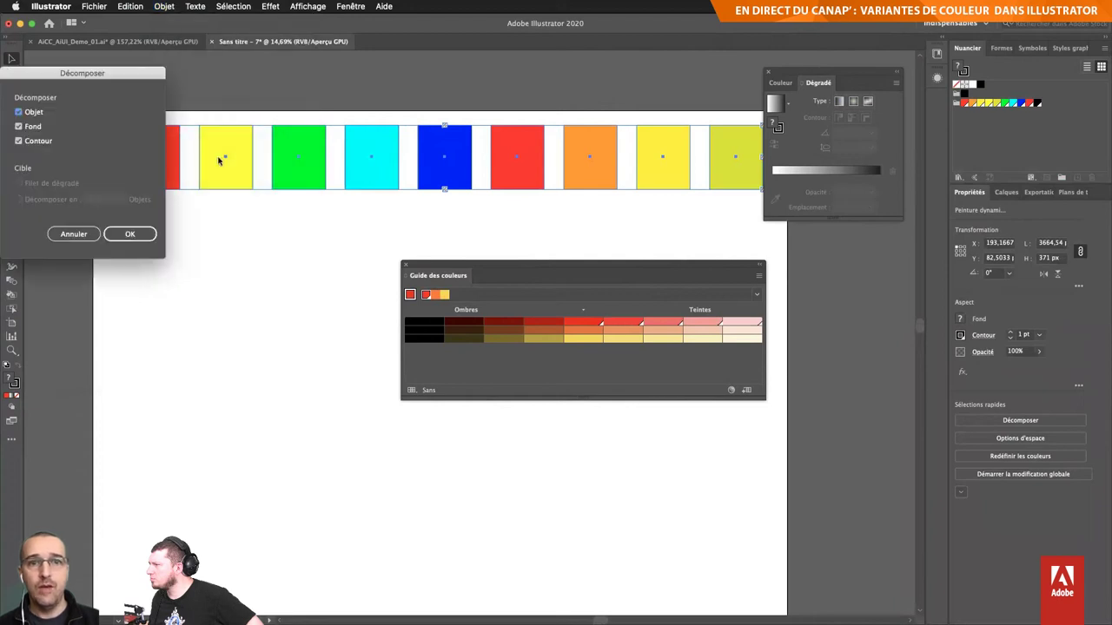
pyautogui.click(113, 235)
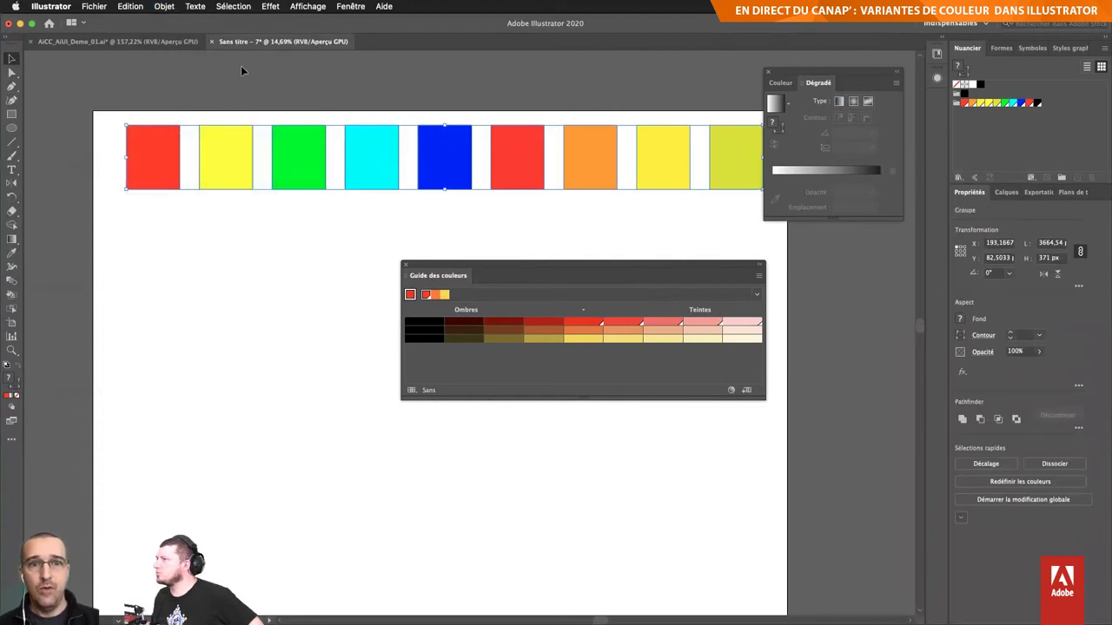
pyautogui.hotkey('ctrl', 'shift', 'g')
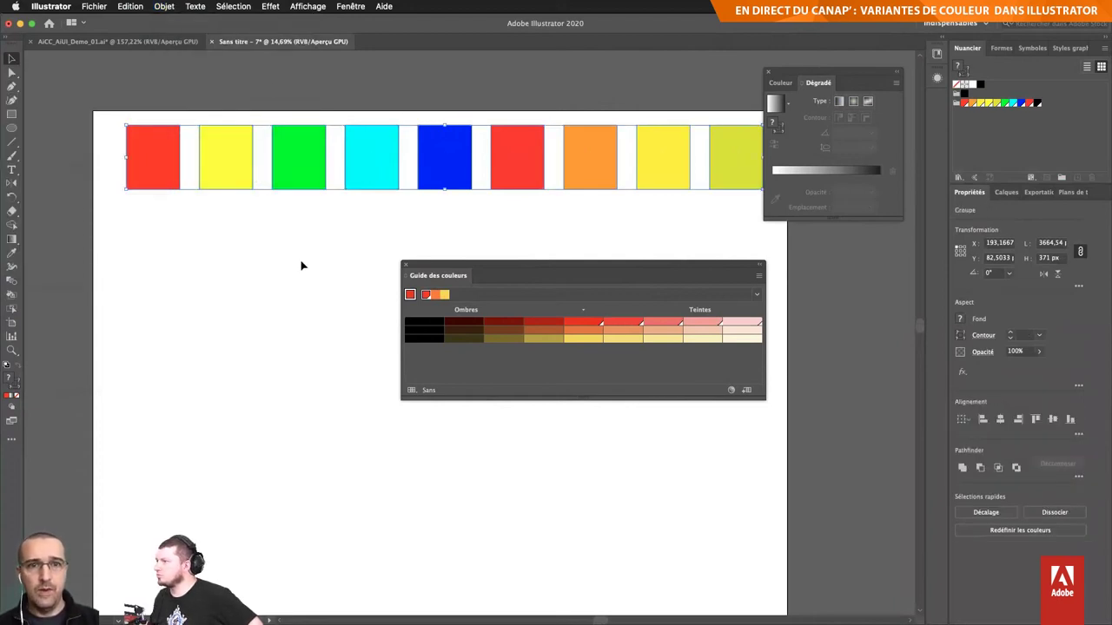
pyautogui.click(371, 256)
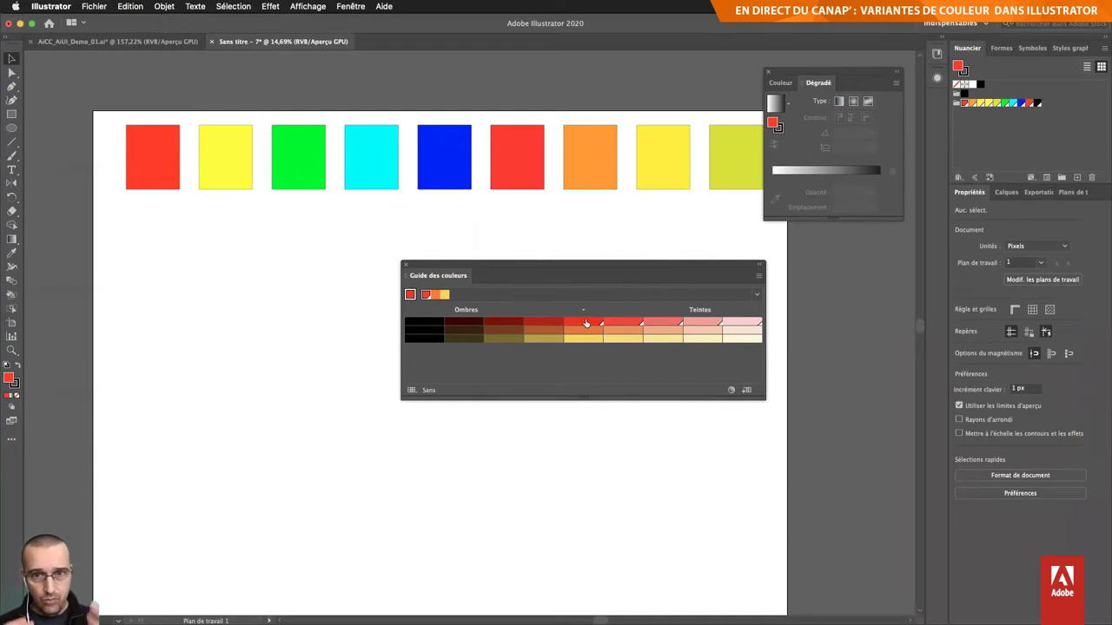
# Step: Pull the orange square out of the group to sit below the row
pyautogui.doubleClick(589, 174)
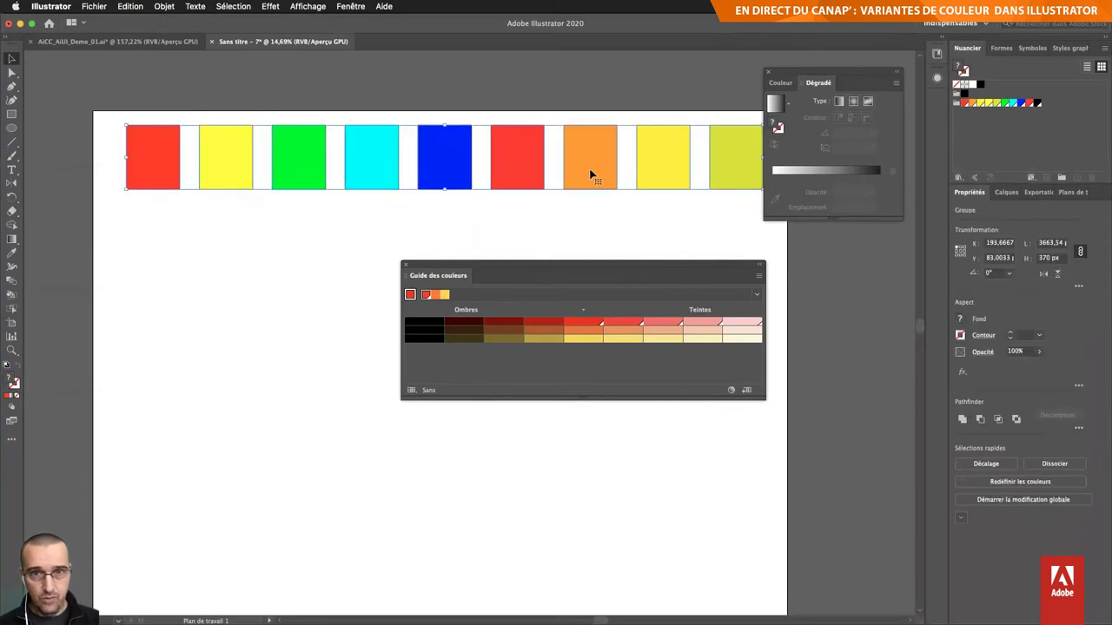
pyautogui.moveTo(589, 174); pyautogui.dragTo(207, 320)
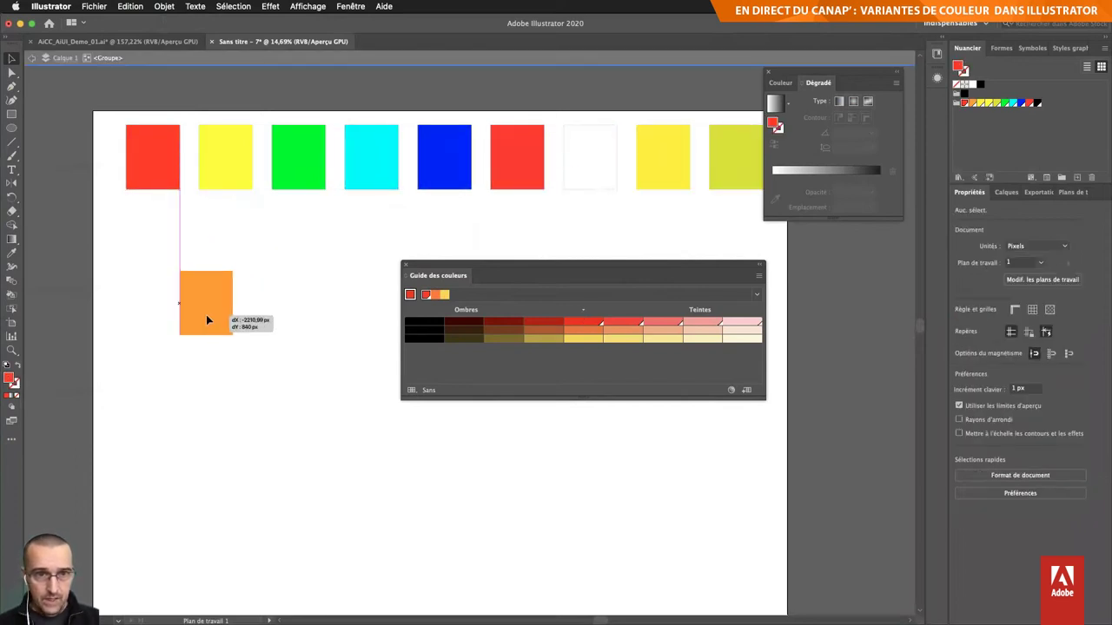
pyautogui.press('Delete')
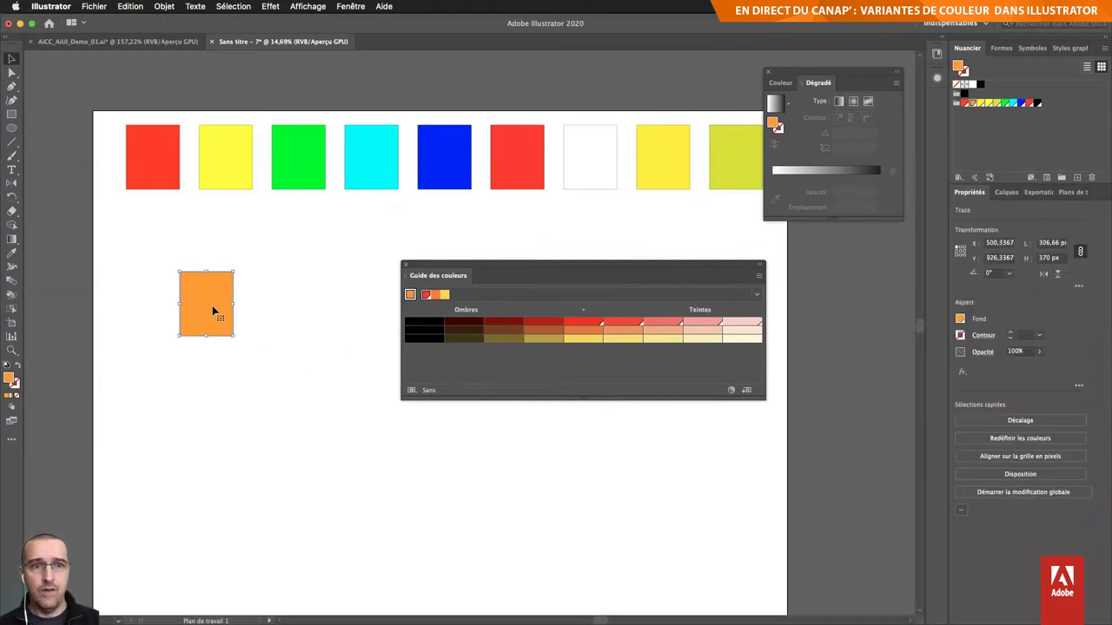
pyautogui.click(269, 305)
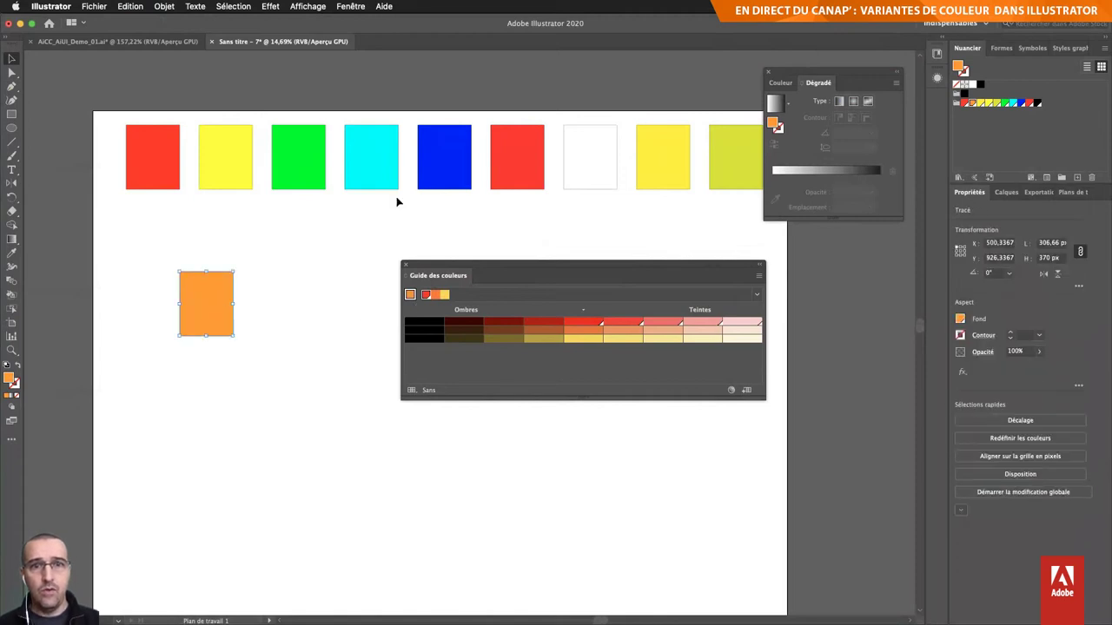
# Step: Exit isolation mode and select the orange square as the Color Guide base colour
pyautogui.click(432, 159)
pyautogui.doubleClick(432, 159)
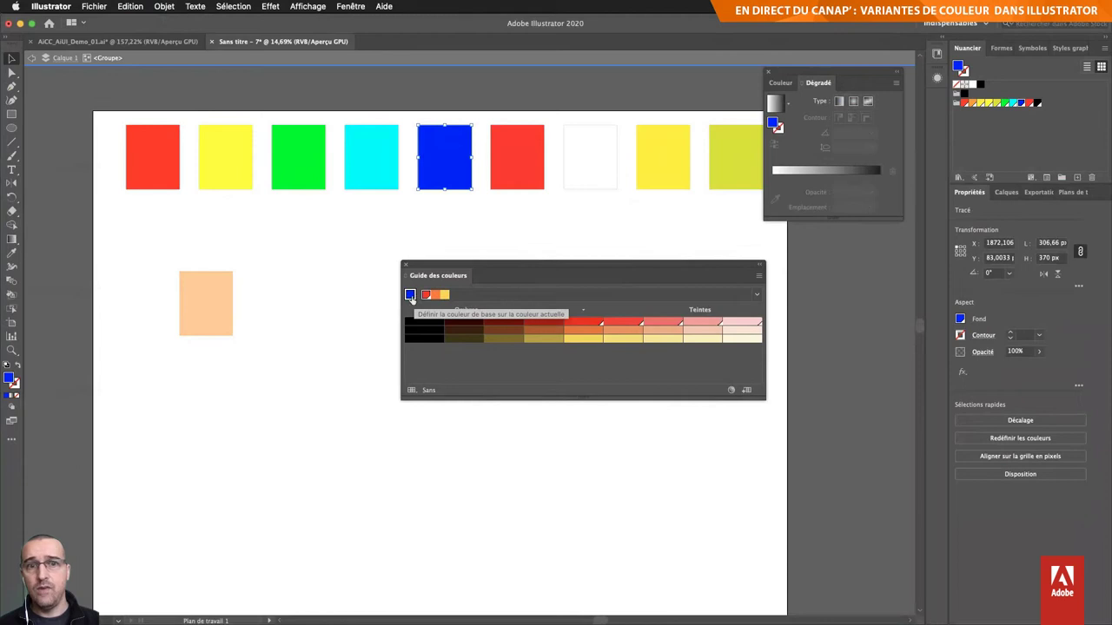
pyautogui.doubleClick(293, 296)
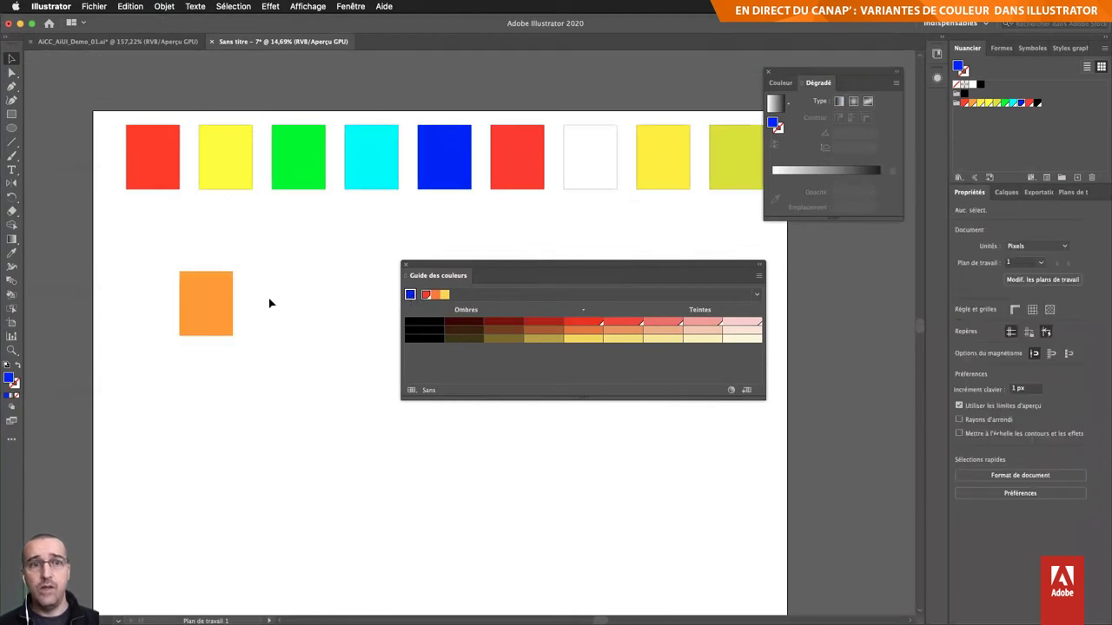
pyautogui.click(199, 317)
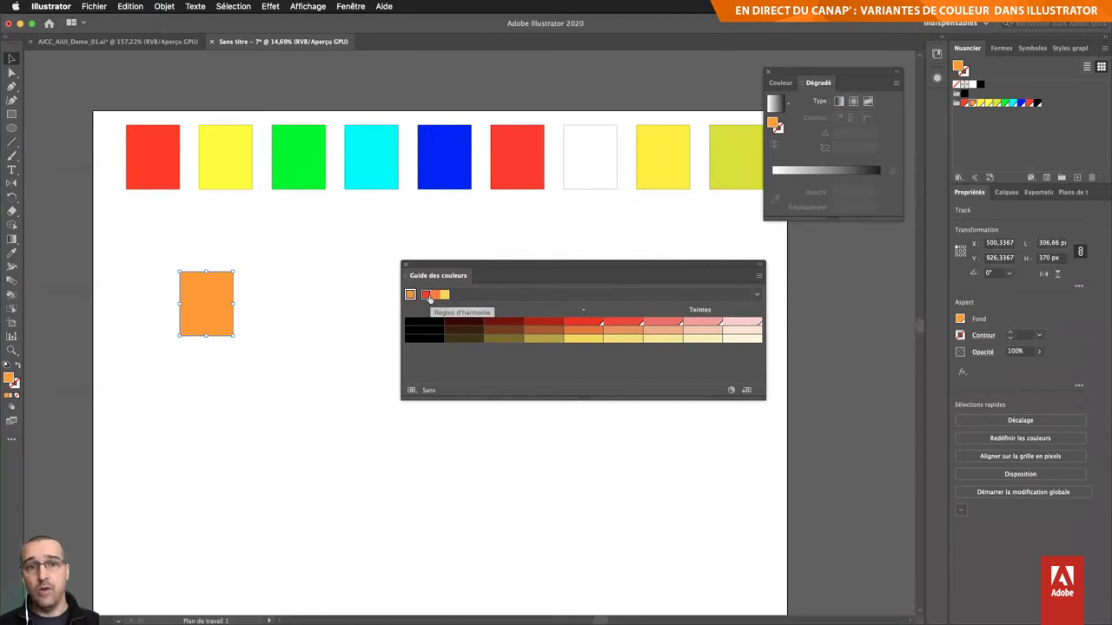
# Step: Recolour the rectangle light yellow-orange from the Color Guide harmony and widen the panel
pyautogui.click(427, 296)
pyautogui.click(435, 295)
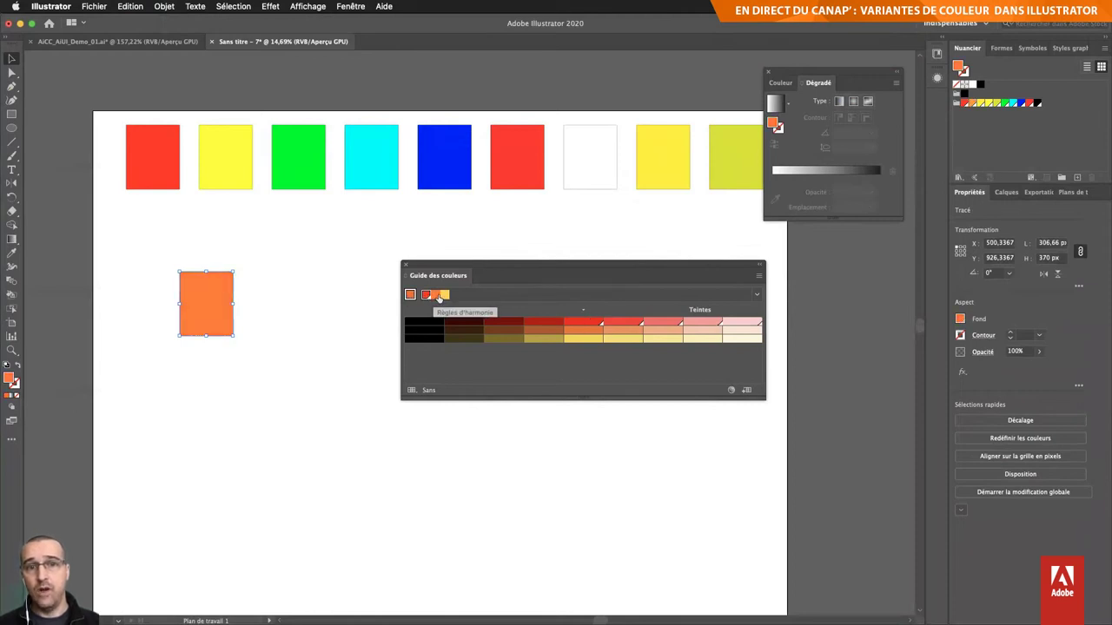
pyautogui.click(444, 296)
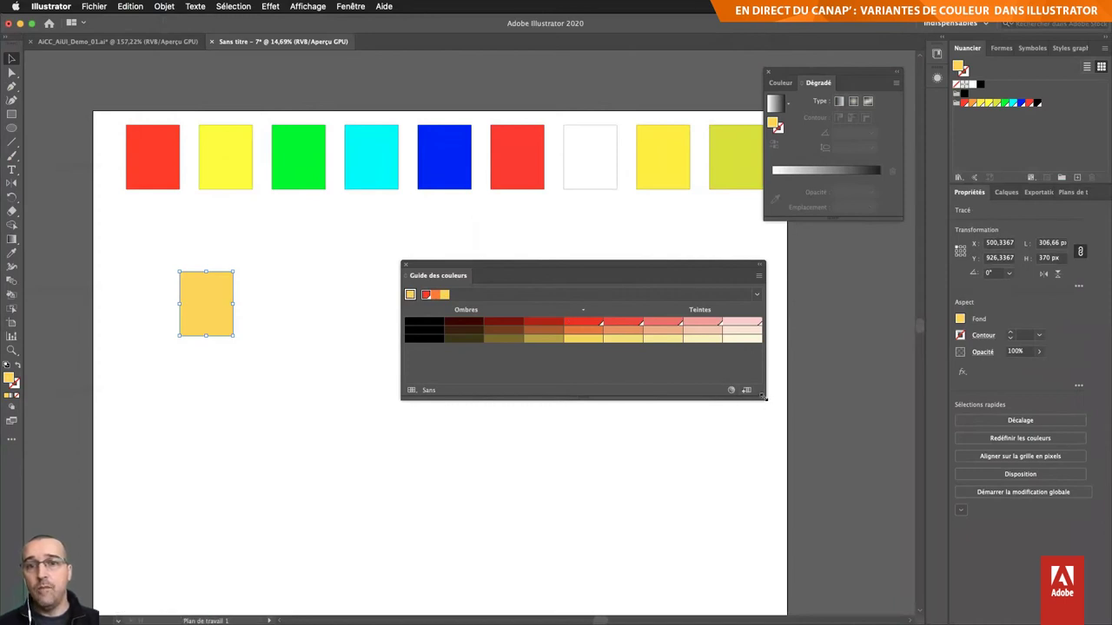
pyautogui.moveTo(761, 397); pyautogui.dragTo(824, 382)
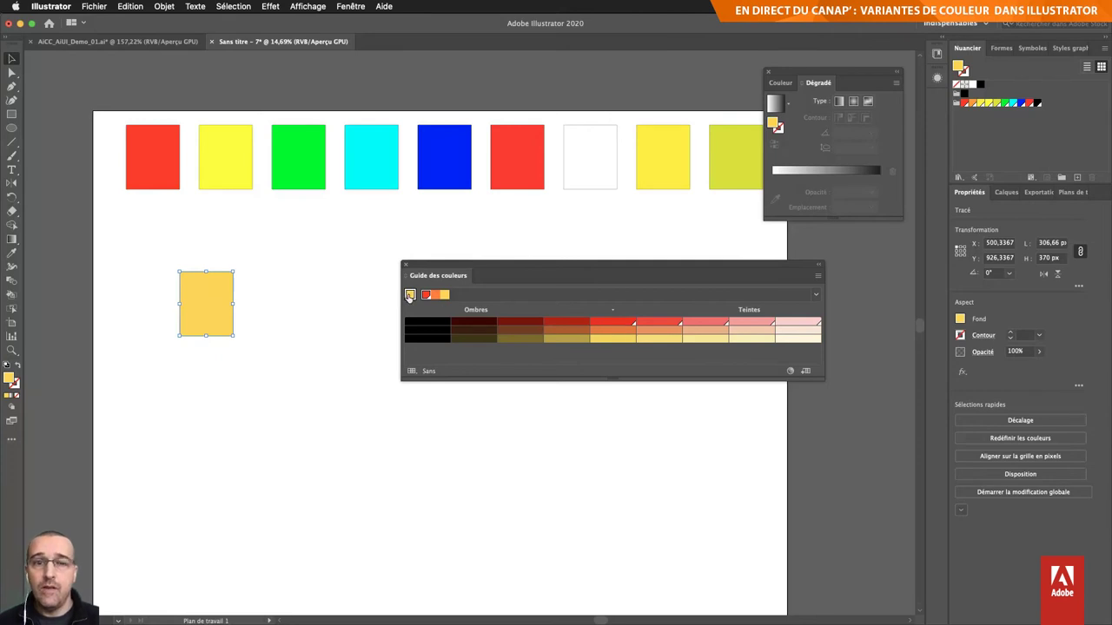
# Step: Browse the Harmony Rules list and close it without changing the rule
pyautogui.click(817, 295)
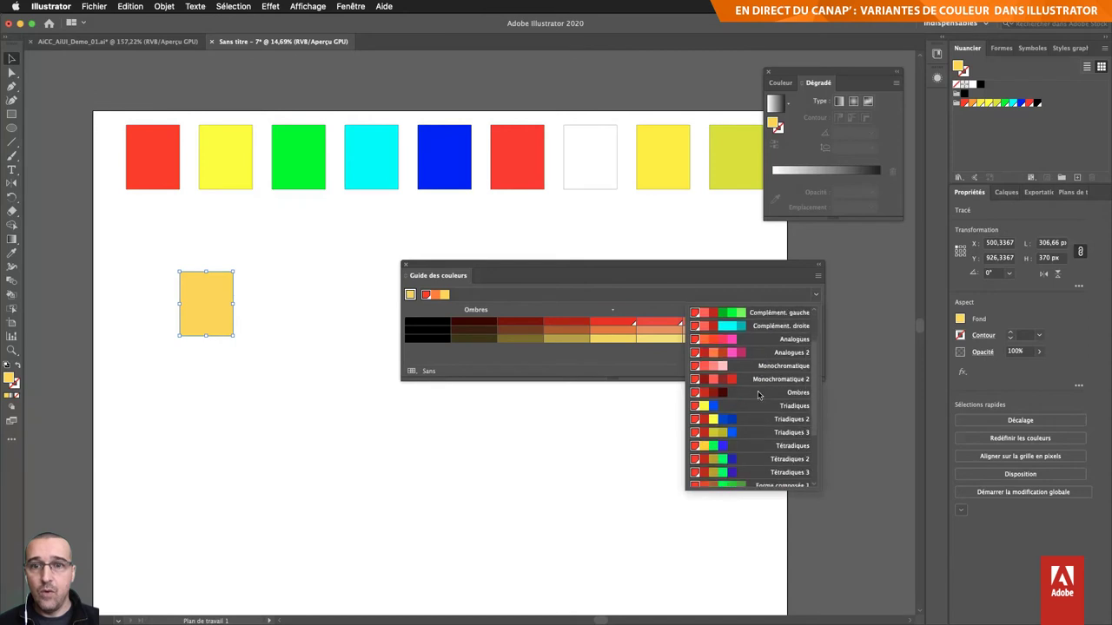
pyautogui.scroll(3, 758, 396)
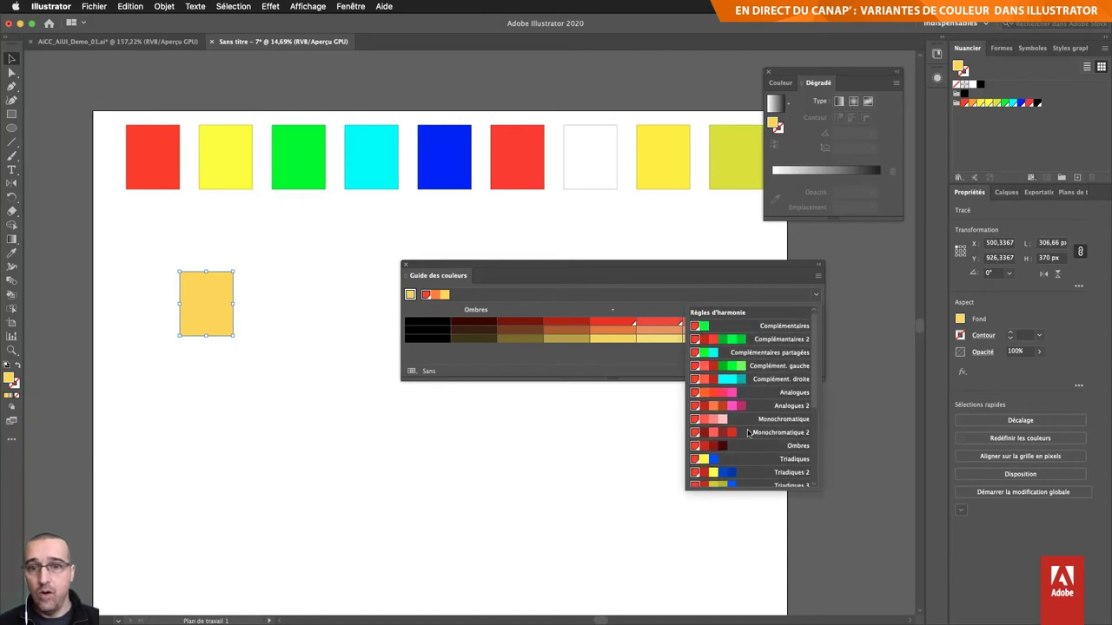
pyautogui.scroll(-5, 748, 432)
pyautogui.scroll(-5, 748, 432)
pyautogui.scroll(5, 748, 432)
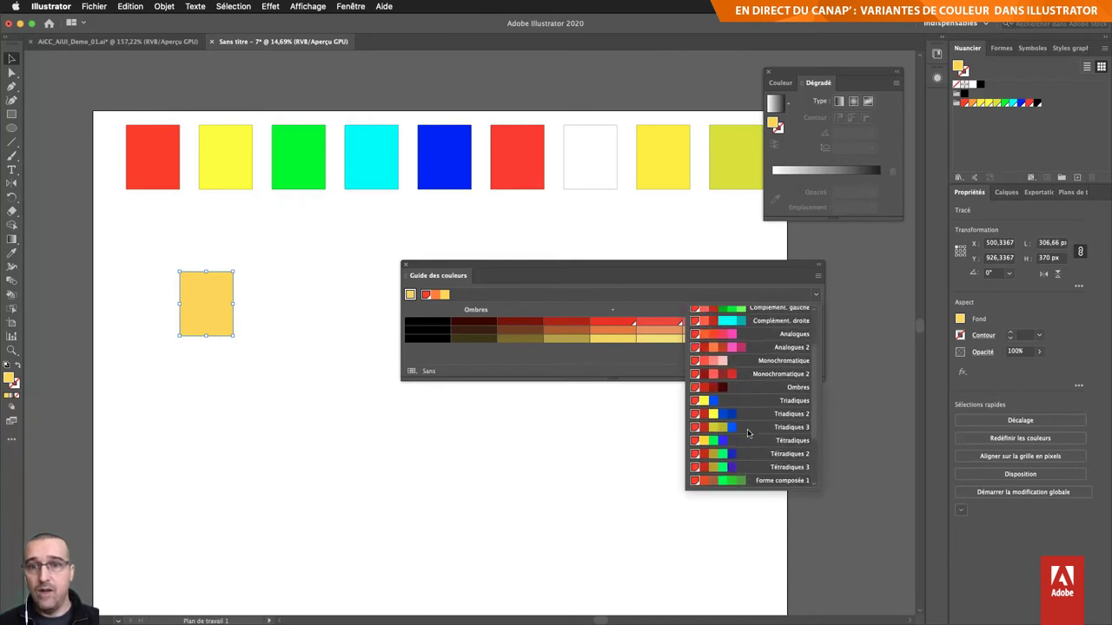
pyautogui.scroll(5, 748, 432)
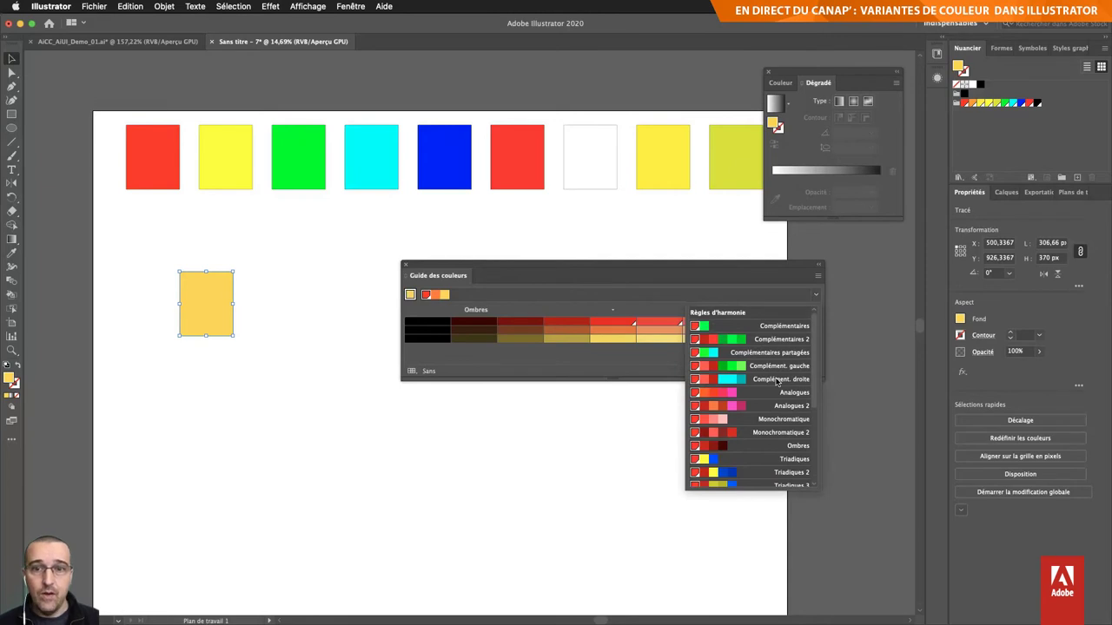
pyautogui.scroll(-2, 762, 443)
pyautogui.scroll(-2, 762, 443)
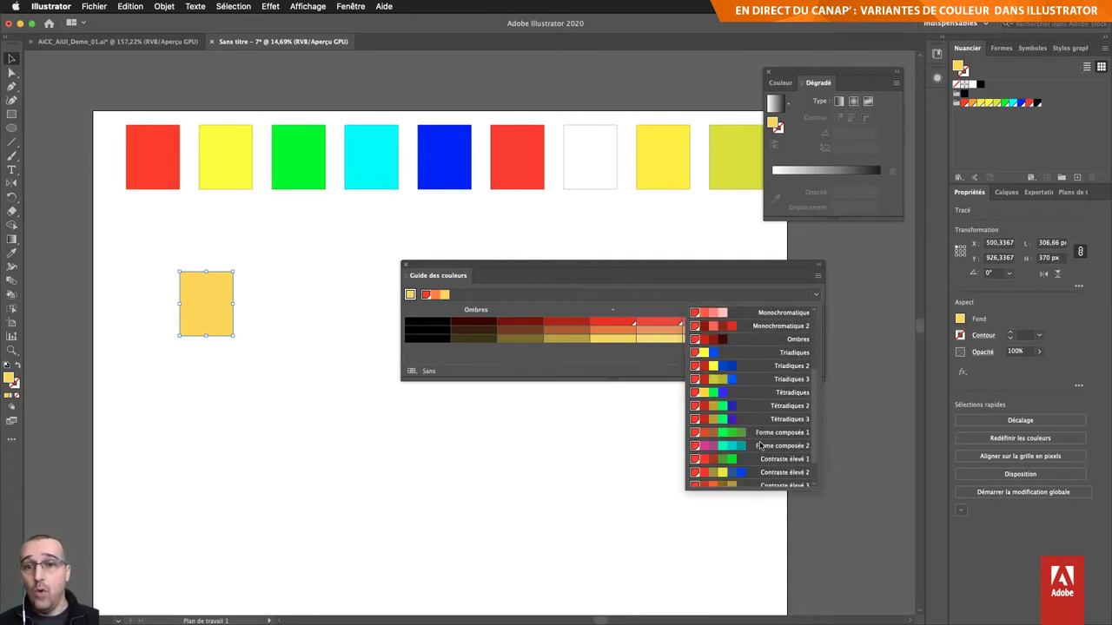
pyautogui.scroll(-2, 762, 445)
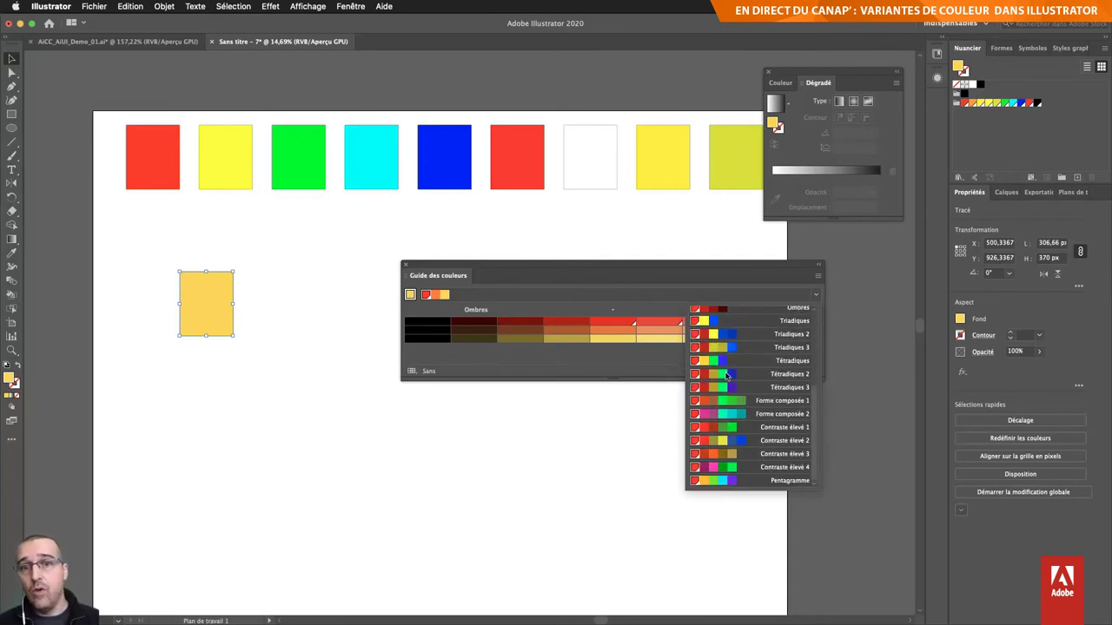
pyautogui.click(638, 368)
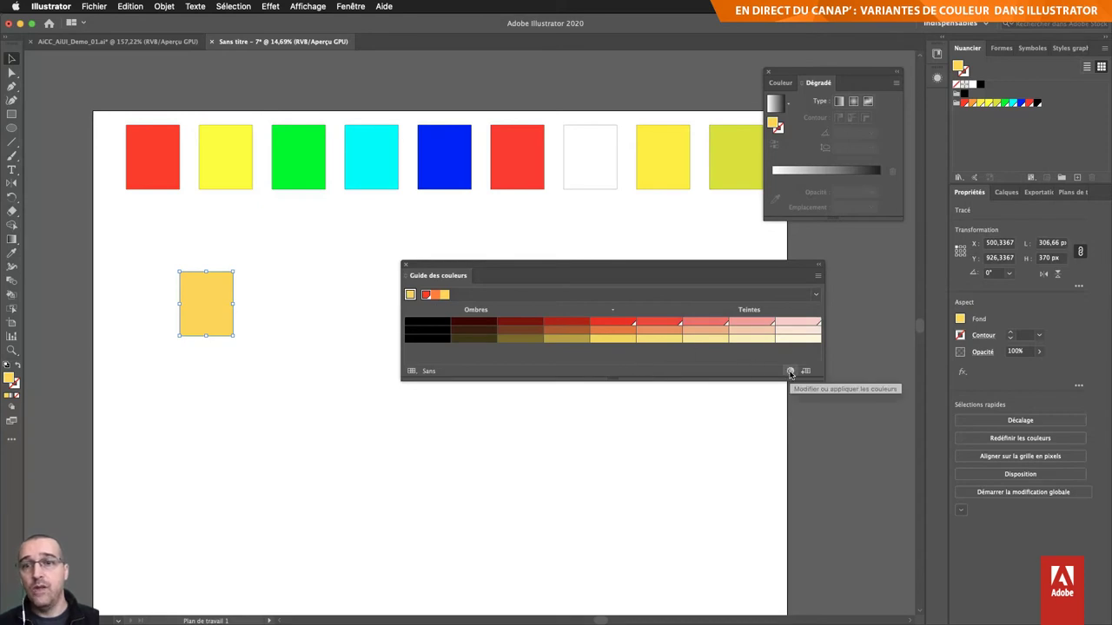
# Step: Open Recolor Artwork for the rectangle and switch to the Edit colour wheel
pyautogui.click(791, 372)
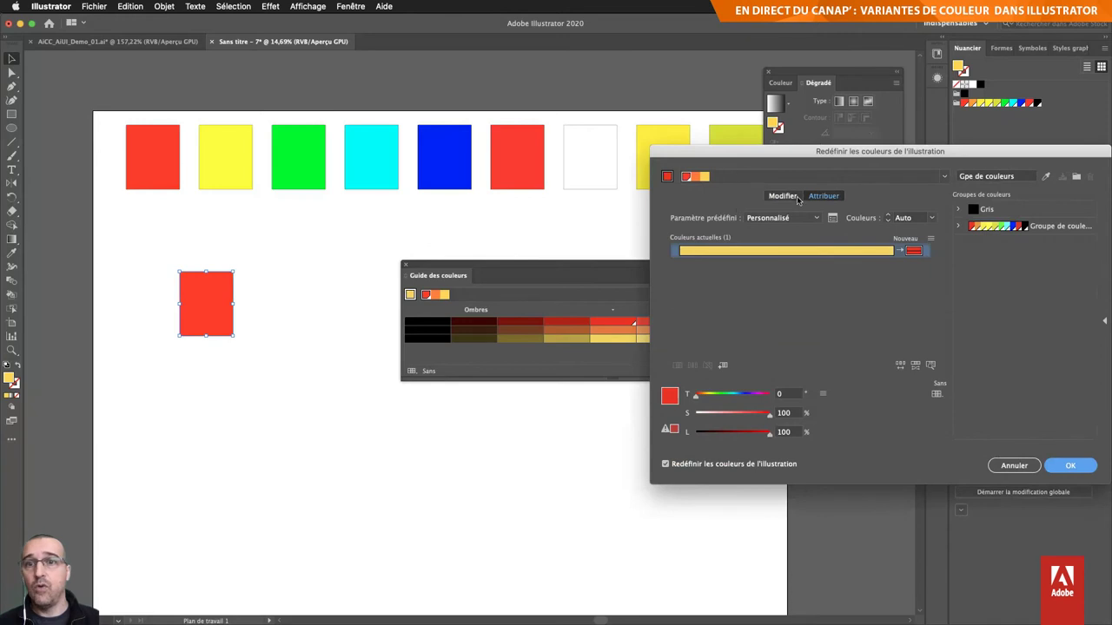
pyautogui.moveTo(796, 159); pyautogui.dragTo(596, 129)
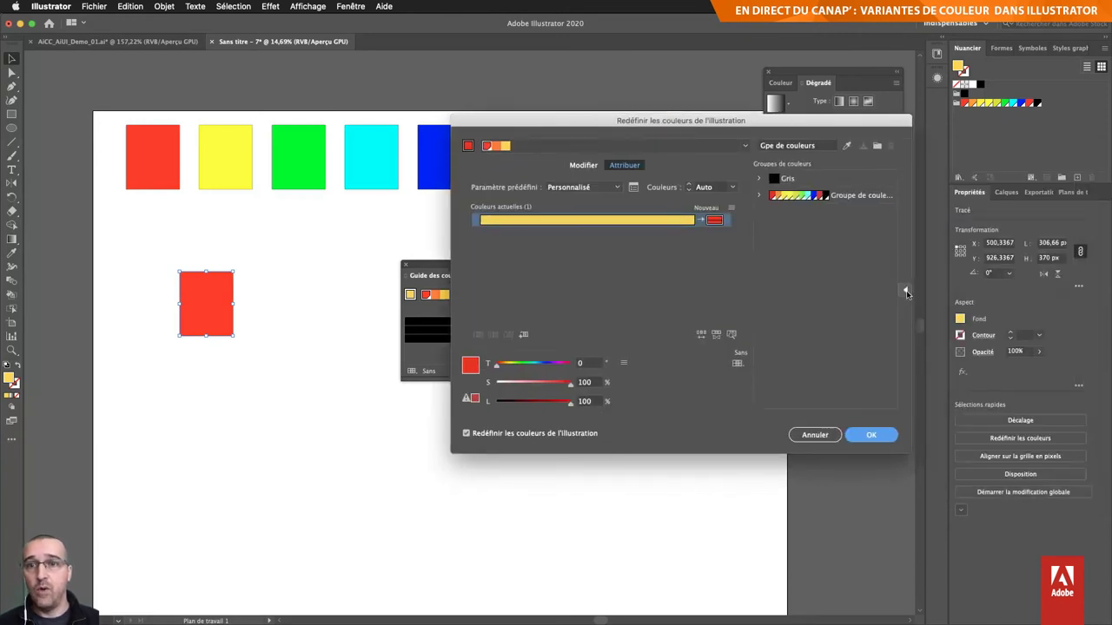
pyautogui.click(587, 166)
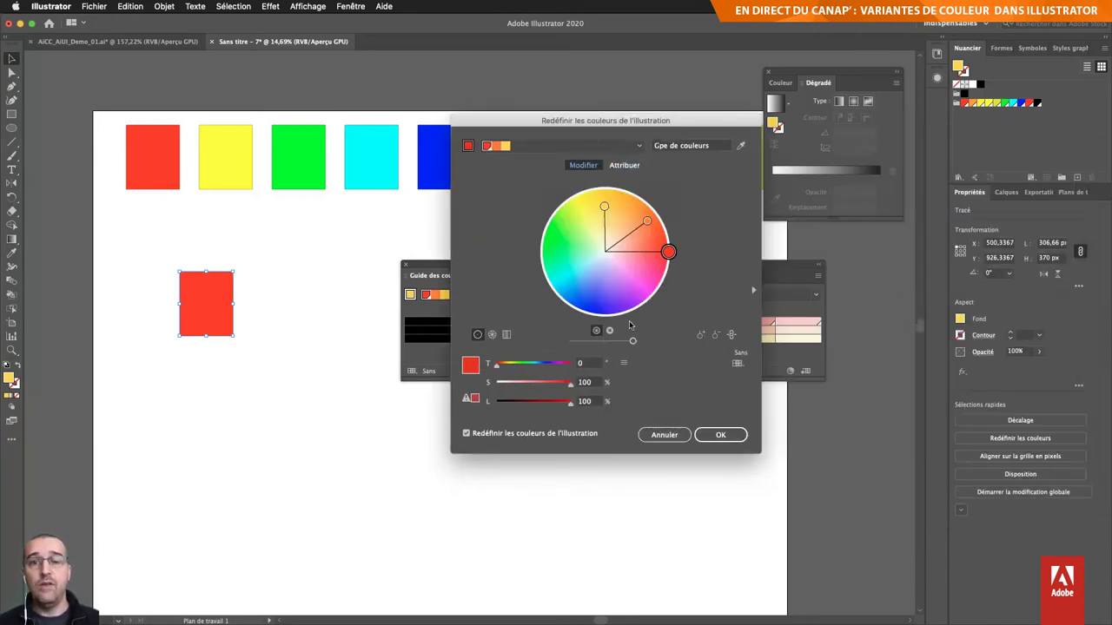
# Step: Apply the Complémentaires rule and drag the base colour to orange (H 36.67°)
pyautogui.click(639, 146)
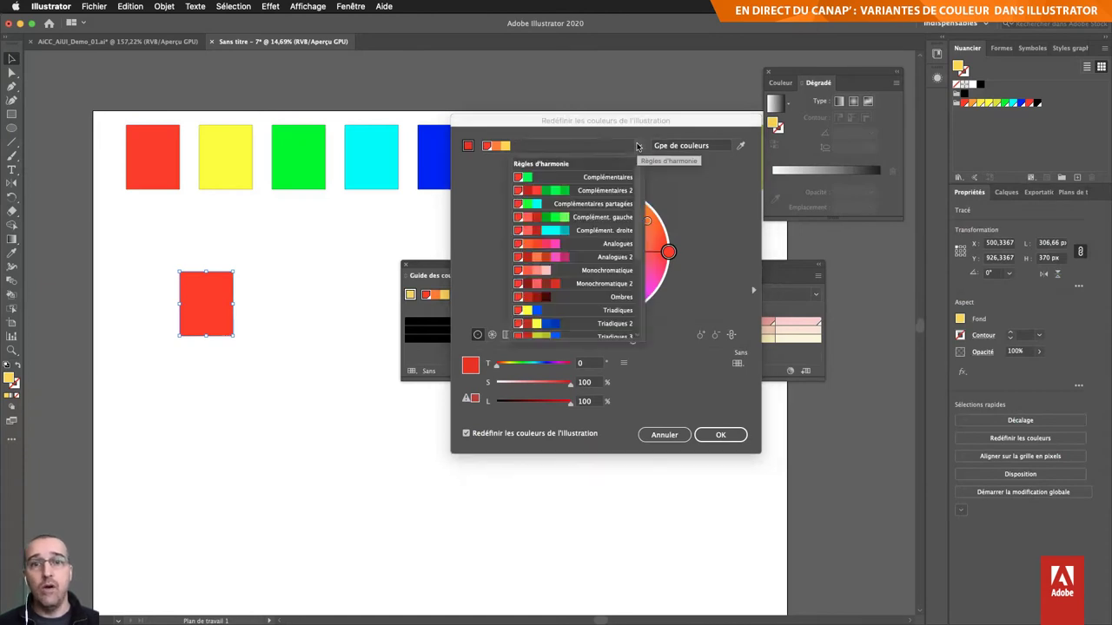
pyautogui.click(615, 185)
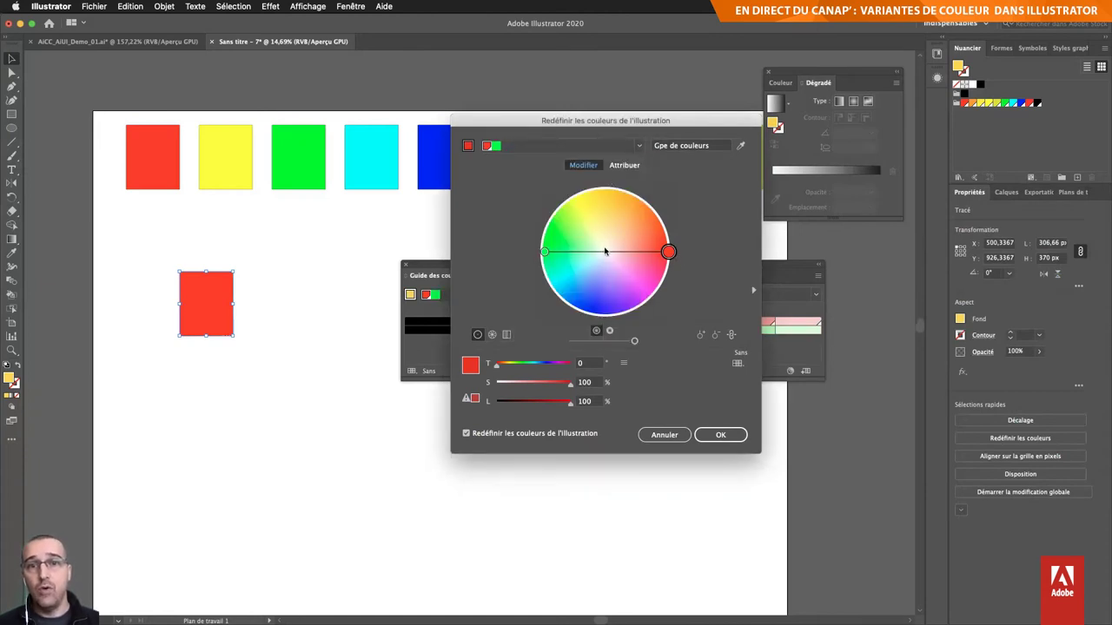
pyautogui.moveTo(669, 253); pyautogui.dragTo(606, 194)
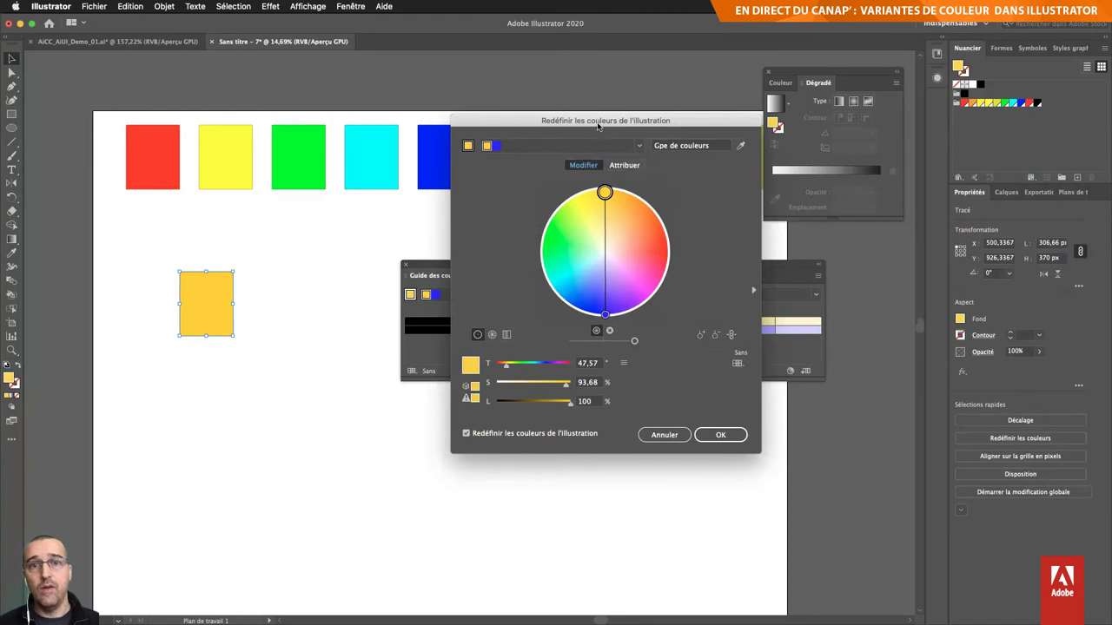
pyautogui.moveTo(600, 118); pyautogui.dragTo(916, 111)
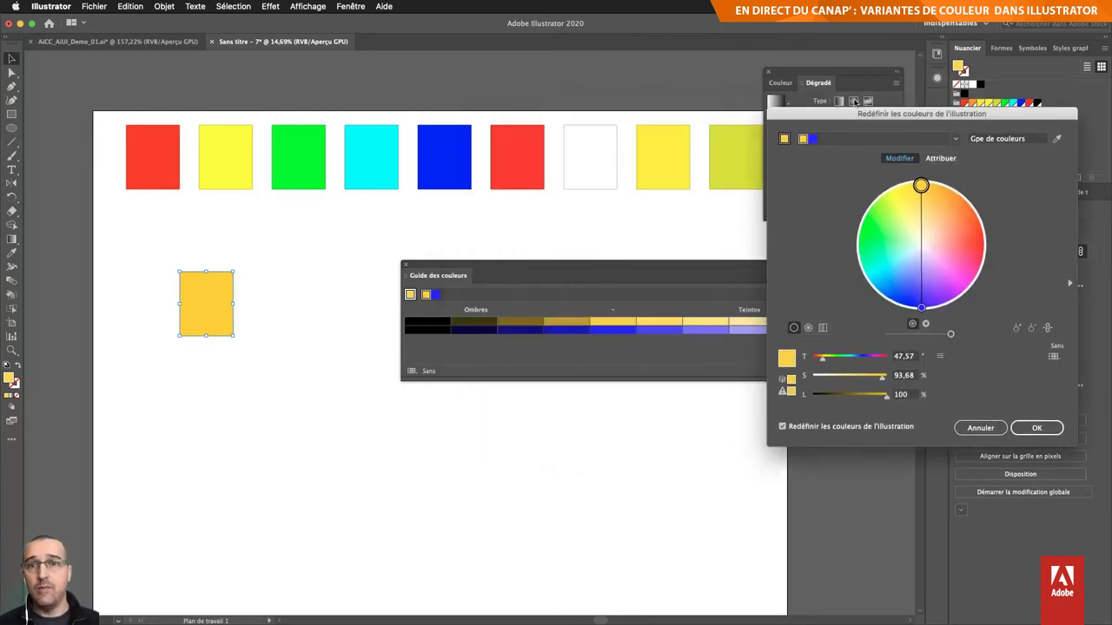
pyautogui.moveTo(920, 186); pyautogui.dragTo(951, 189)
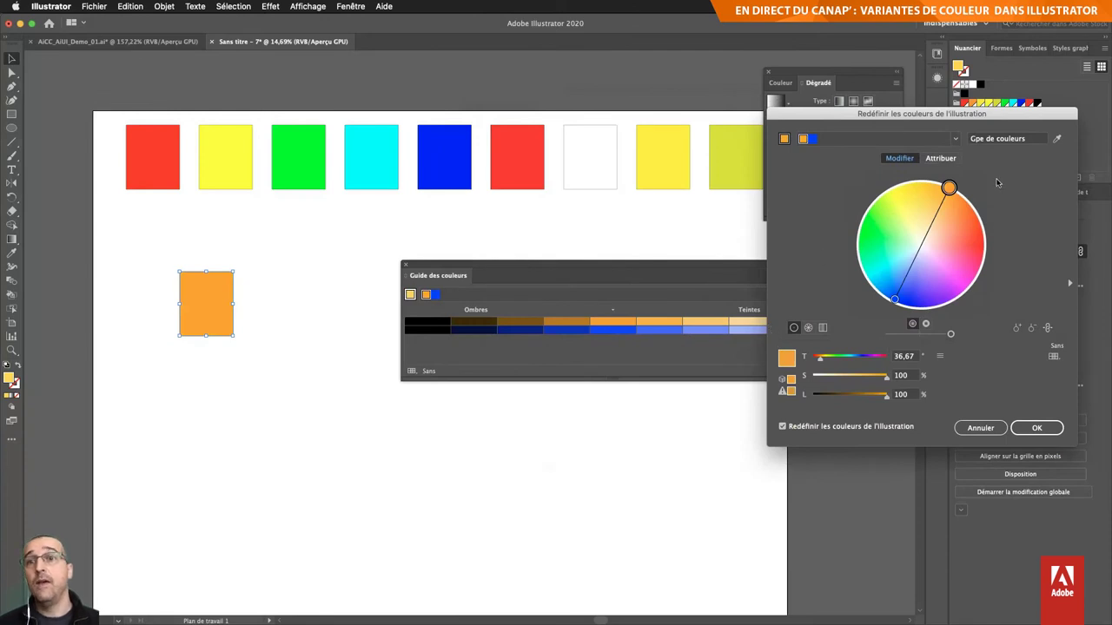
# Step: Try the Analogues harmony, then switch the colour group to Contraste élevé 1
pyautogui.click(956, 138)
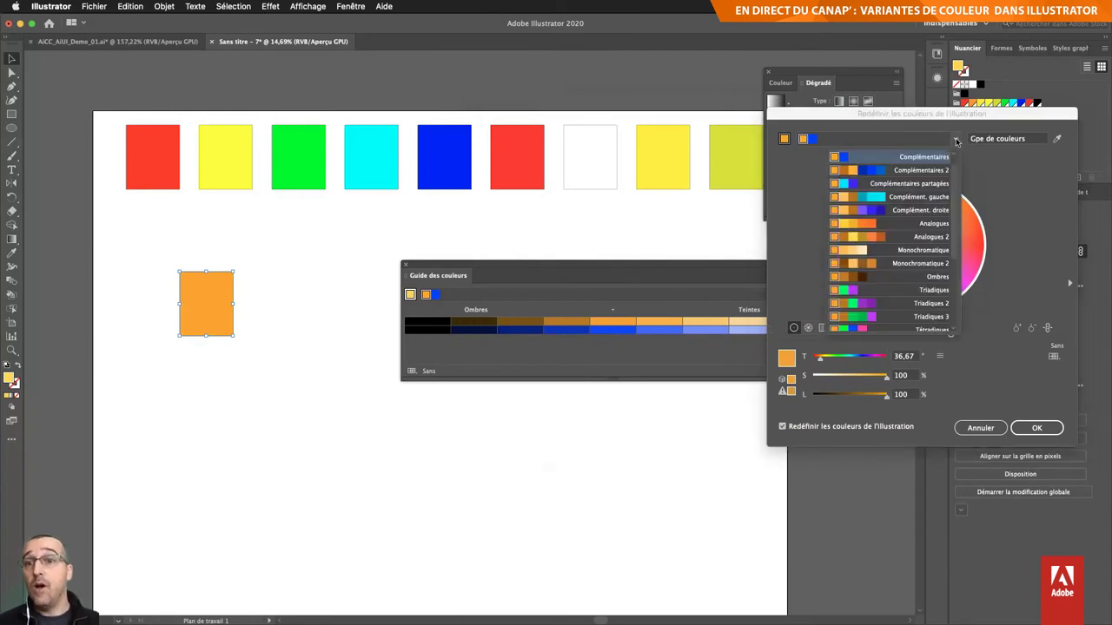
pyautogui.click(928, 224)
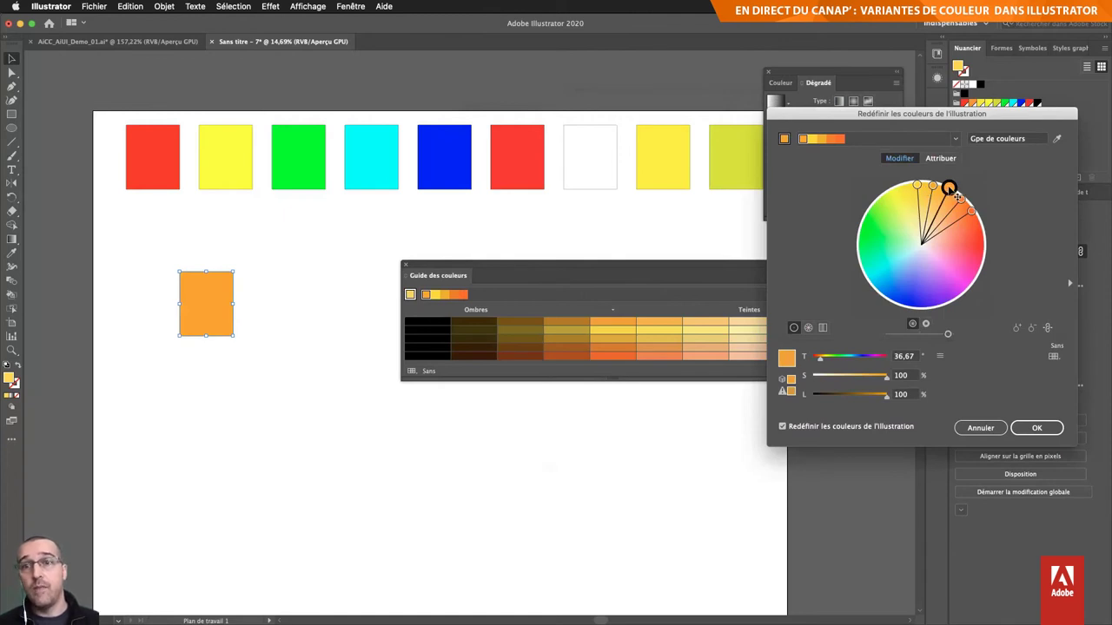
pyautogui.moveTo(956, 196); pyautogui.dragTo(979, 214)
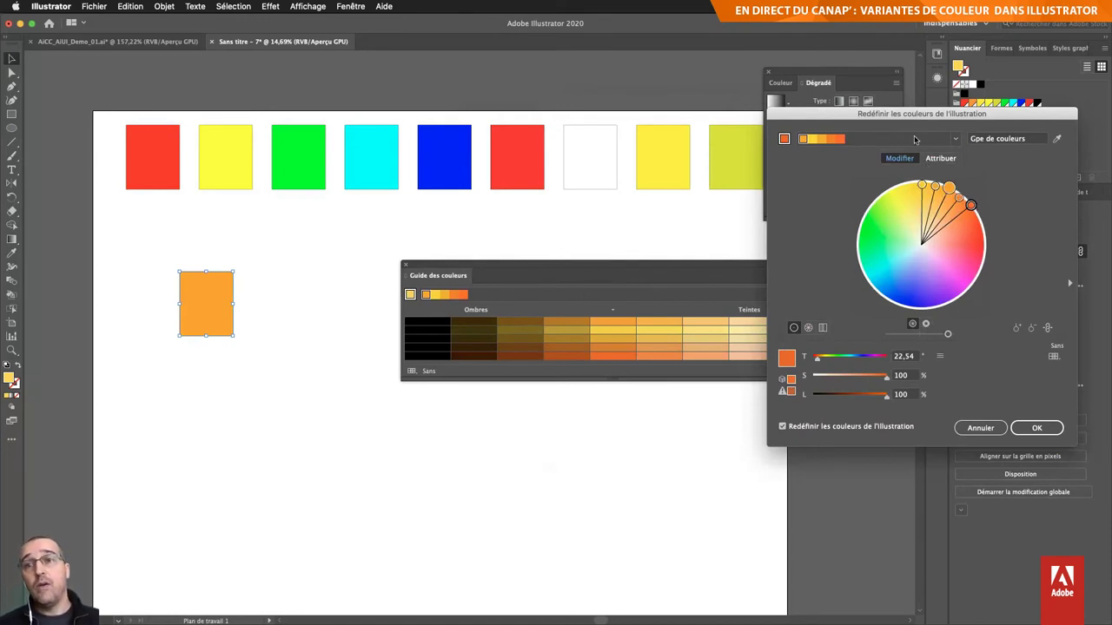
pyautogui.click(956, 140)
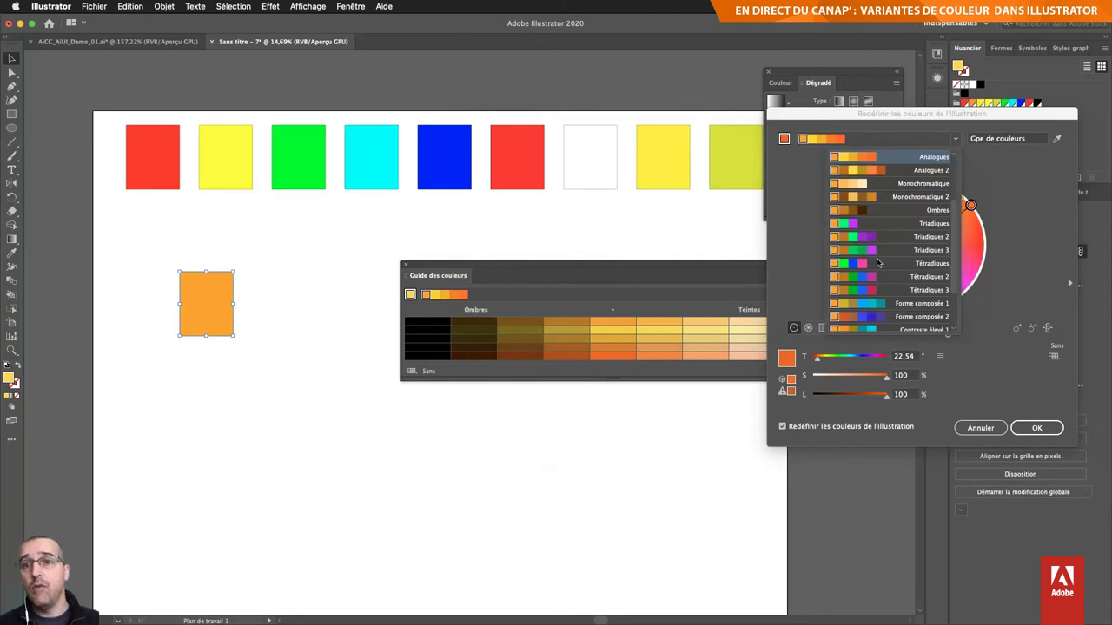
pyautogui.scroll(-4, 862, 223)
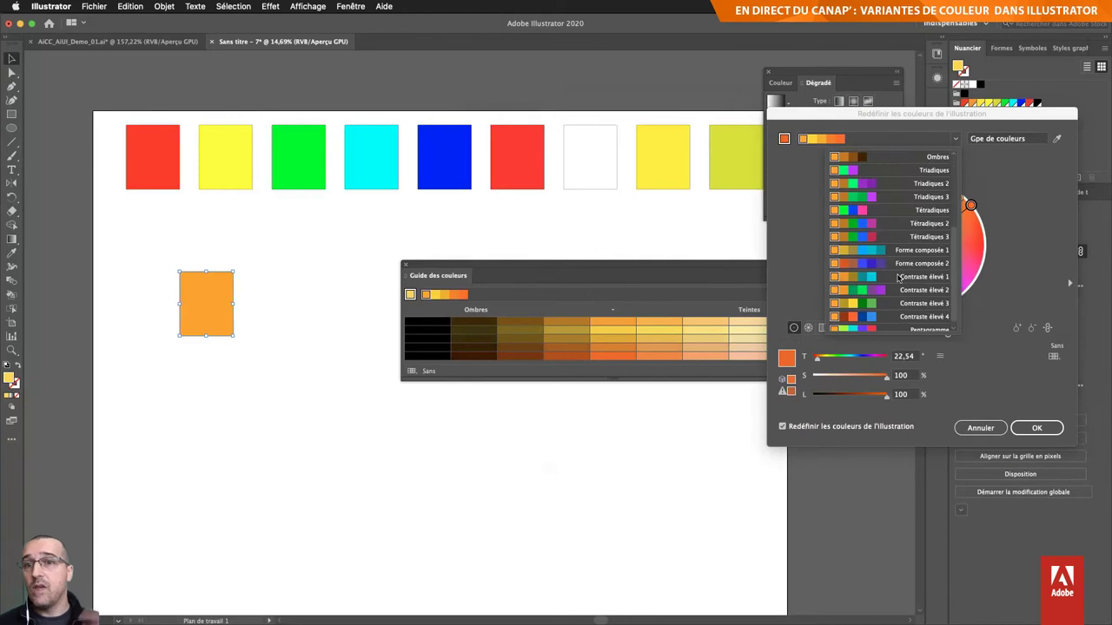
pyautogui.click(900, 278)
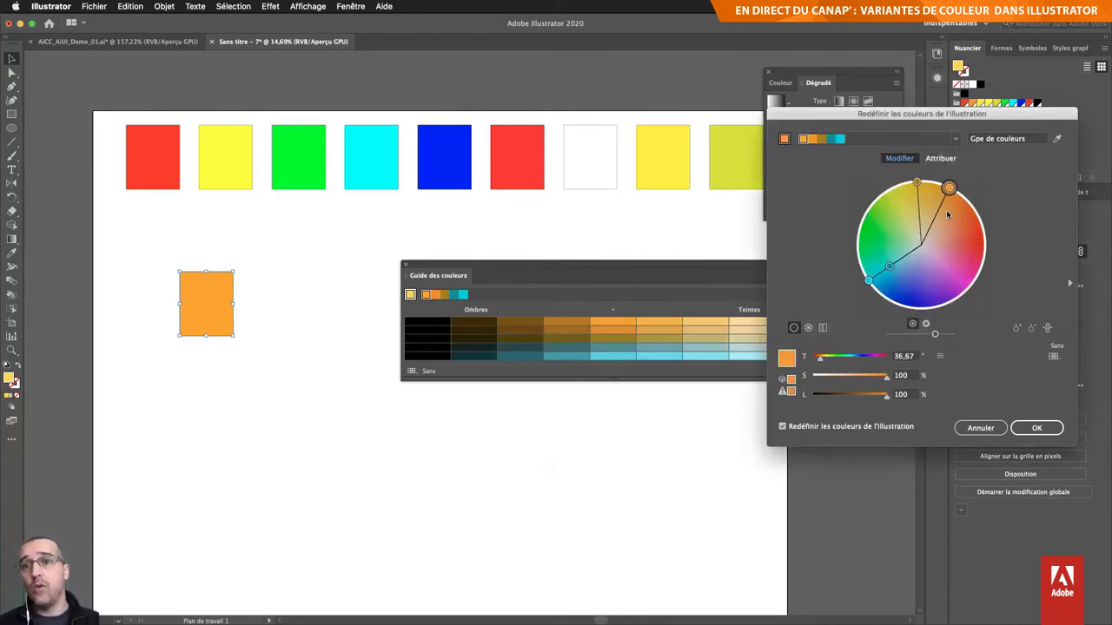
# Step: Try the Complémentaires partagées and Forme composée 2 harmony rules on the wheel
pyautogui.click(955, 139)
pyautogui.scroll(5, 934, 174)
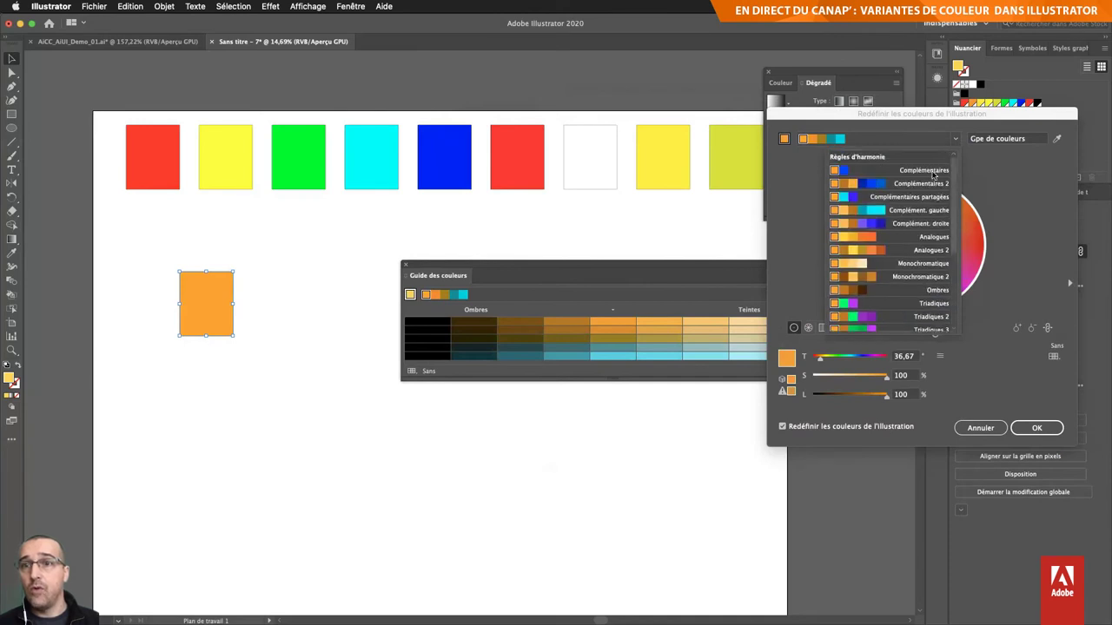
pyautogui.click(912, 198)
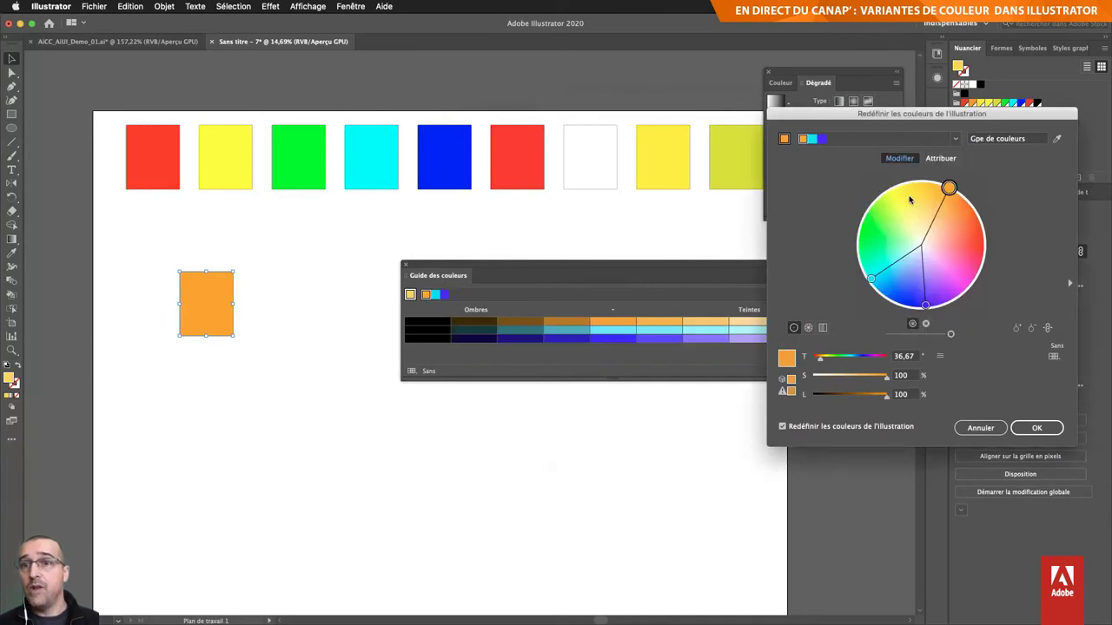
pyautogui.moveTo(872, 279); pyautogui.dragTo(880, 286)
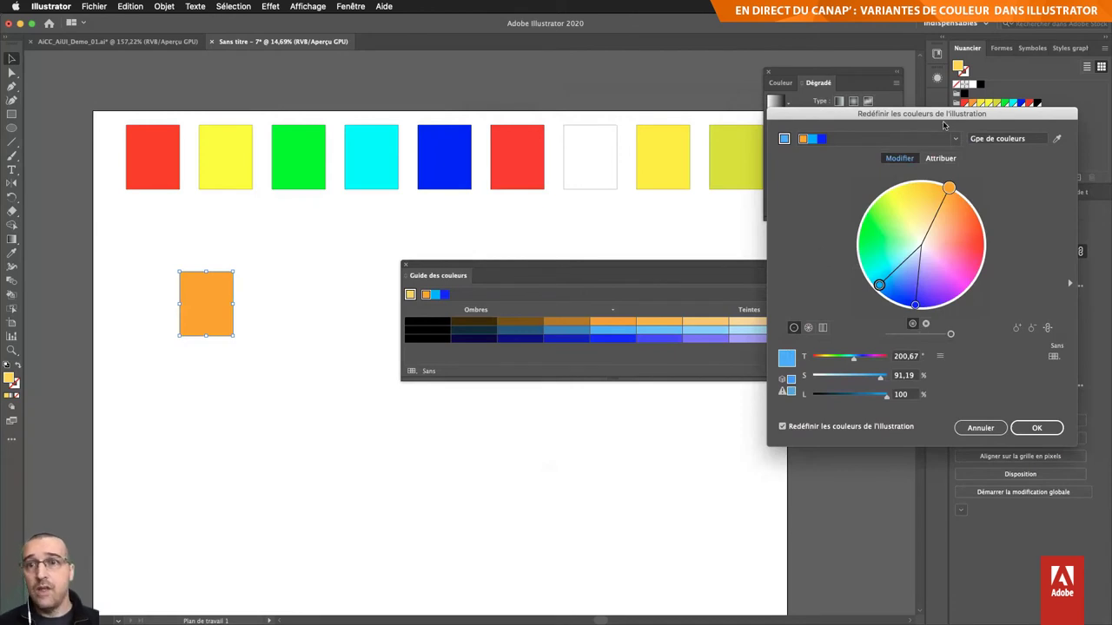
pyautogui.click(955, 140)
pyautogui.scroll(-5, 920, 271)
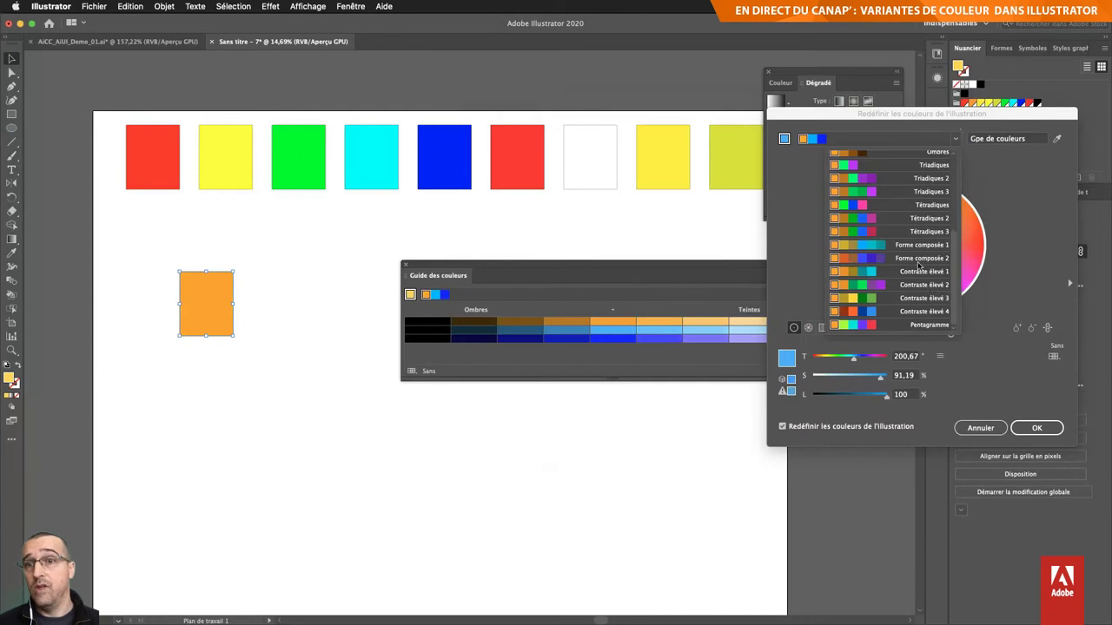
pyautogui.click(919, 261)
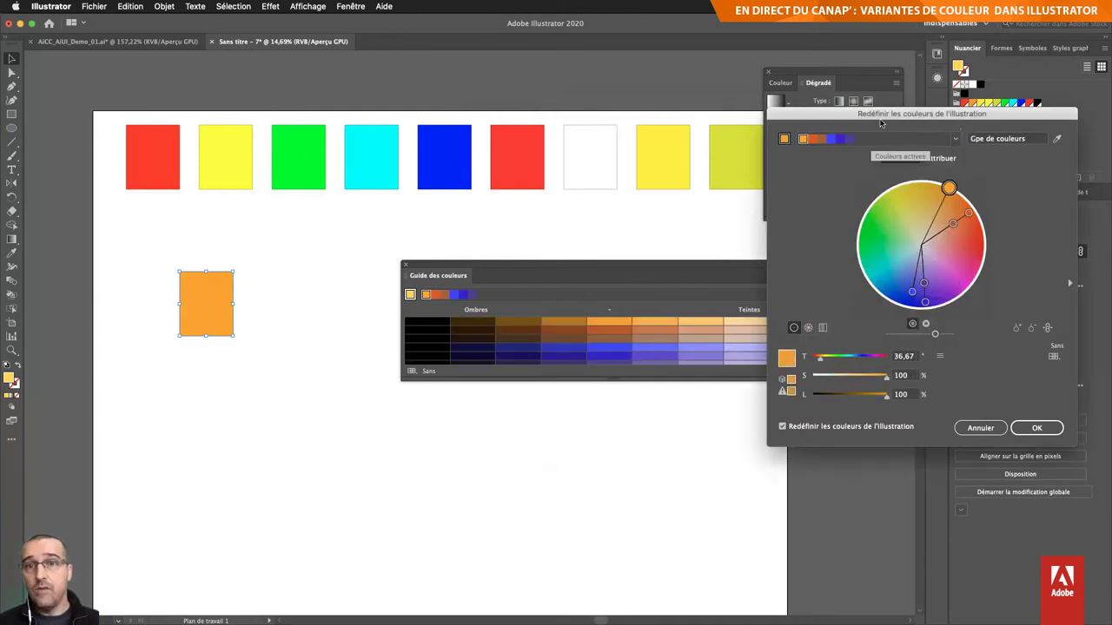
# Step: Bring the Recolor Artwork dialog into view and cancel the recolouring with Annuler
pyautogui.moveTo(864, 127); pyautogui.dragTo(990, 158)
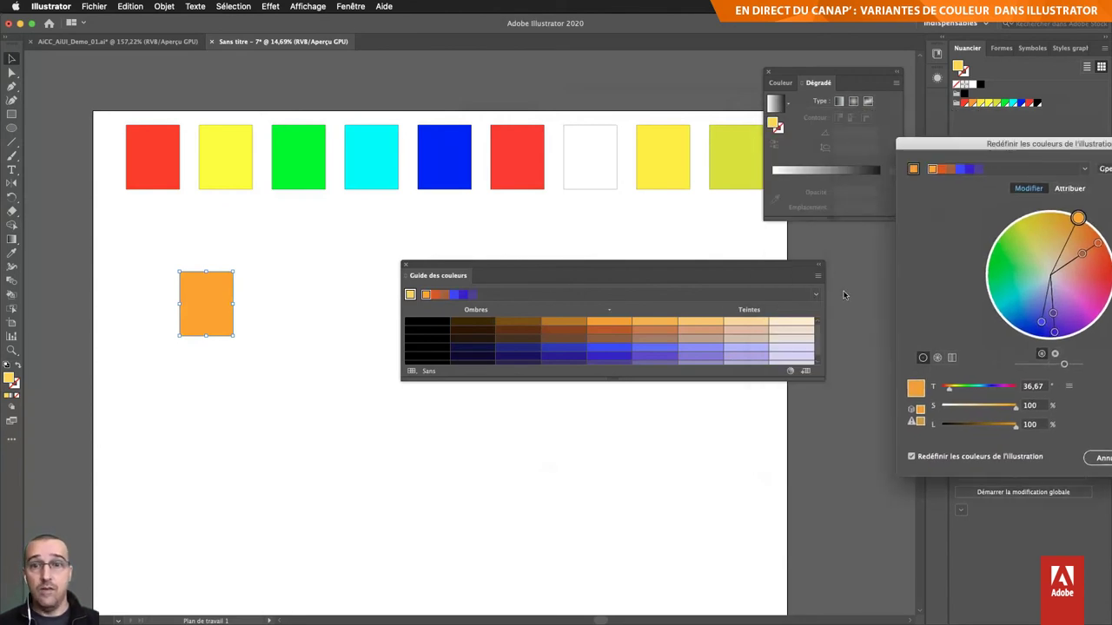
pyautogui.moveTo(952, 149); pyautogui.dragTo(794, 111)
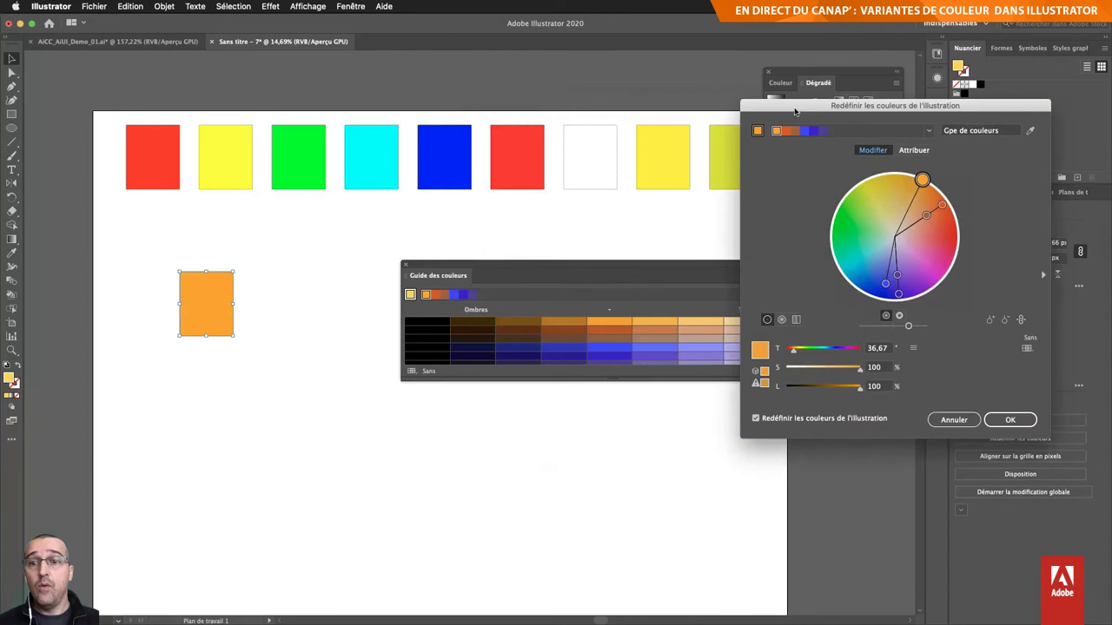
pyautogui.click(951, 424)
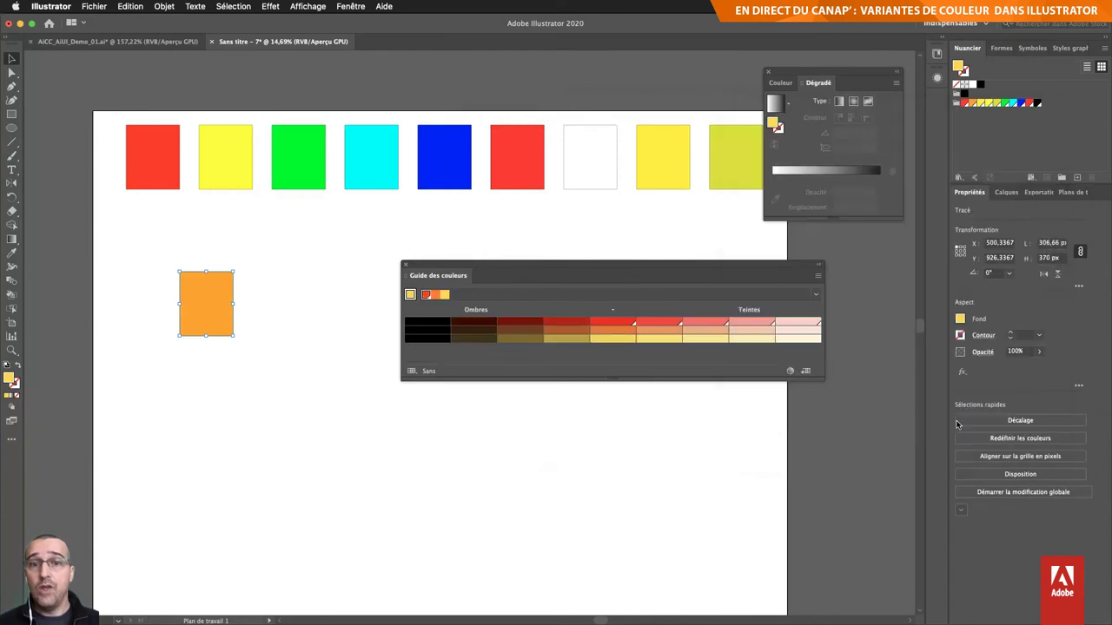
# Step: Apply the Contraste élevé 2 harmony rule and stretch the Color Guide taller to show more rows
pyautogui.click(815, 295)
pyautogui.scroll(-1, 775, 434)
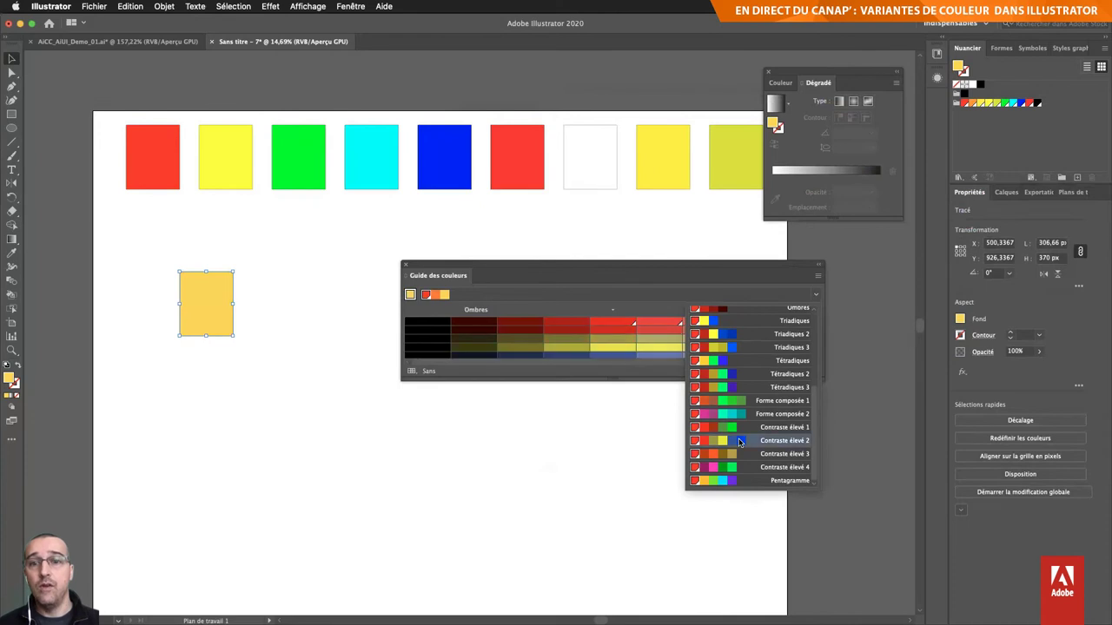
pyautogui.click(739, 441)
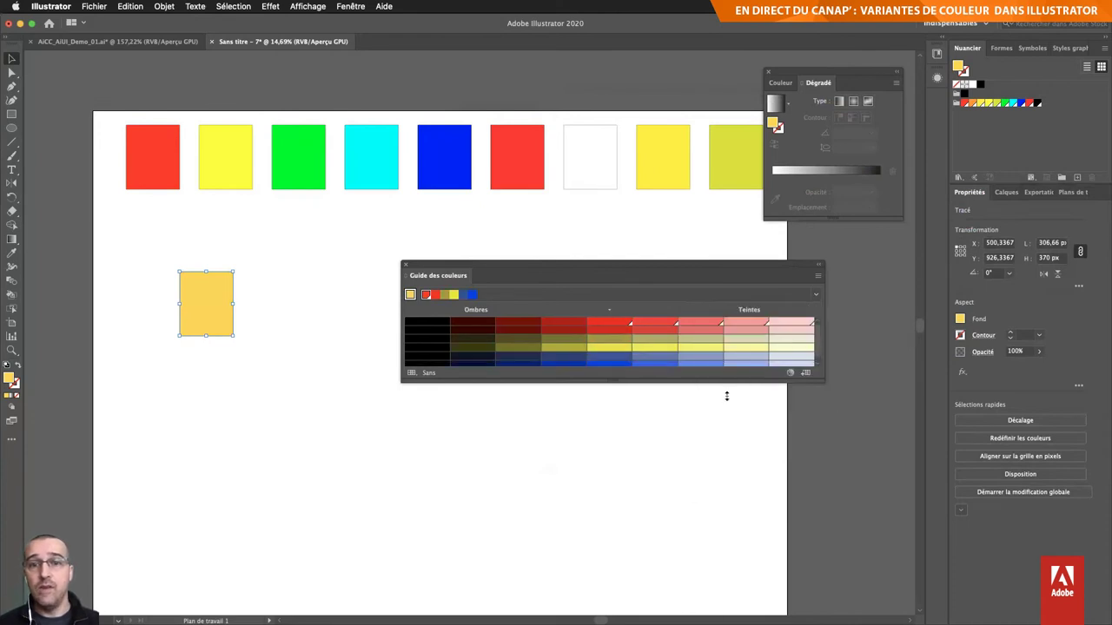
pyautogui.moveTo(727, 379); pyautogui.dragTo(732, 487)
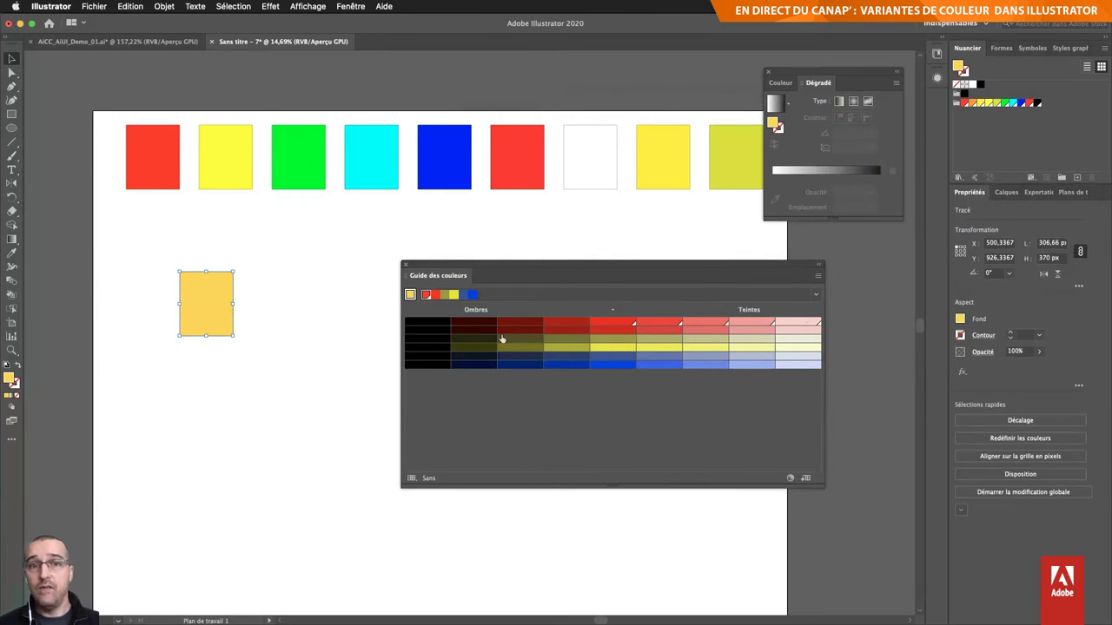
# Step: Switch the Color Guide from vivid/muted (Vives/Eteintes) to warm/cool (Chaudes/Froides) variations
pyautogui.click(817, 277)
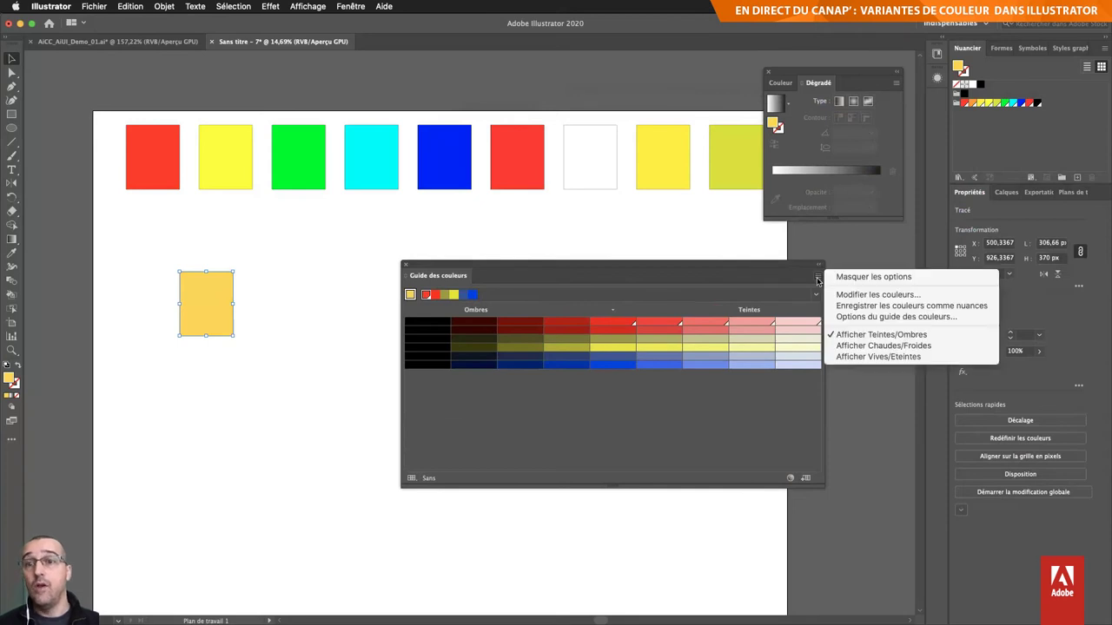
pyautogui.click(871, 357)
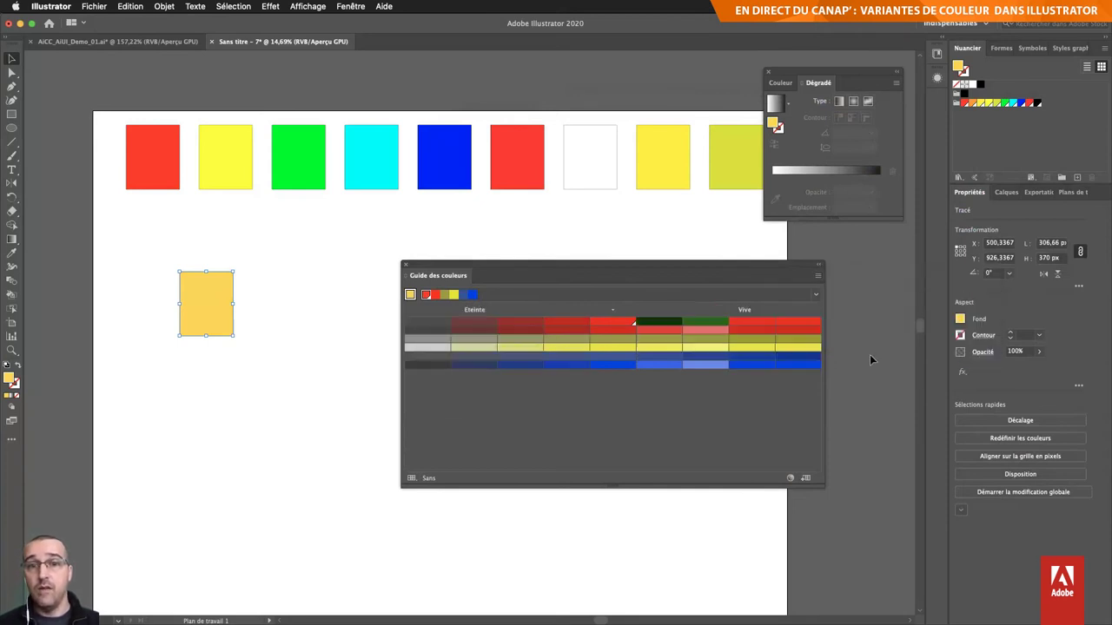
pyautogui.click(817, 276)
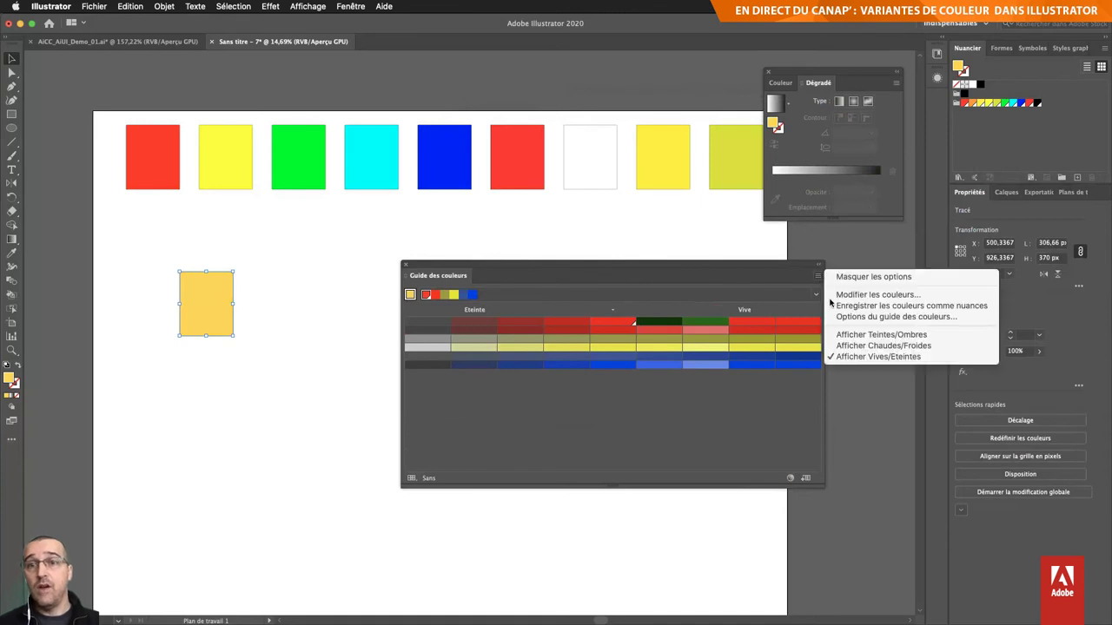
pyautogui.click(869, 345)
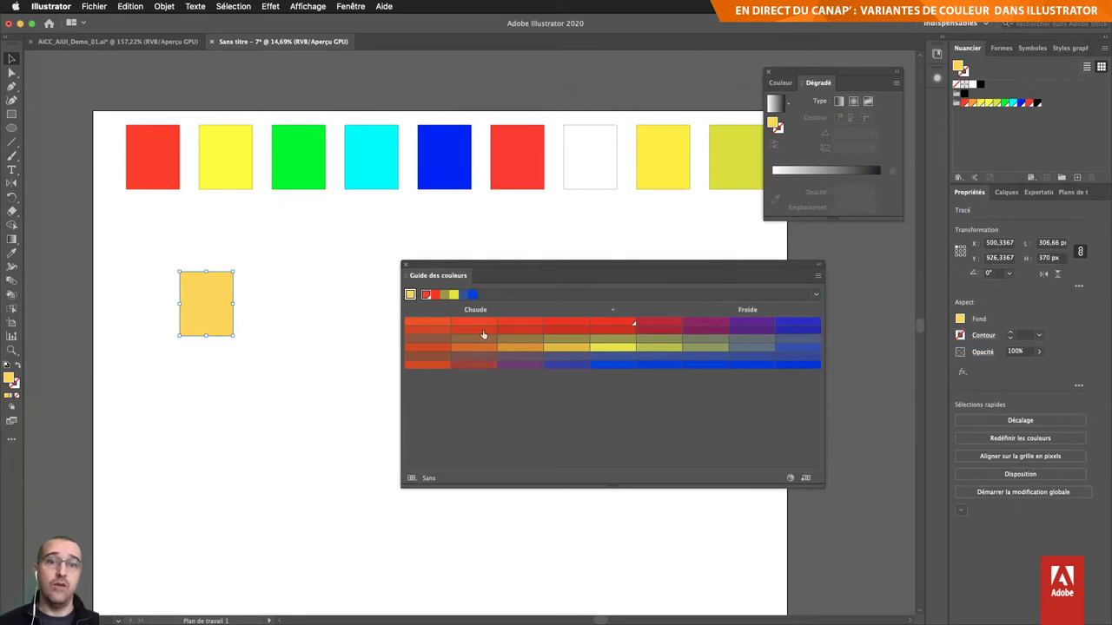
pyautogui.click(817, 279)
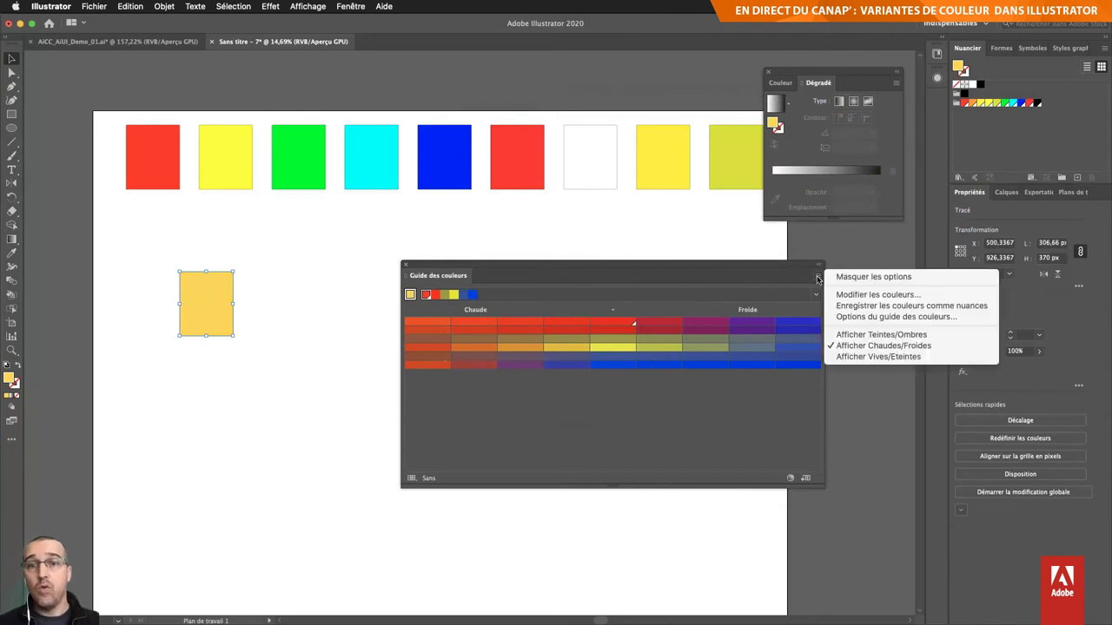
# Step: Set Color Guide Options to 8 steps and about 51% variation, then widen the panel to fit
pyautogui.click(865, 317)
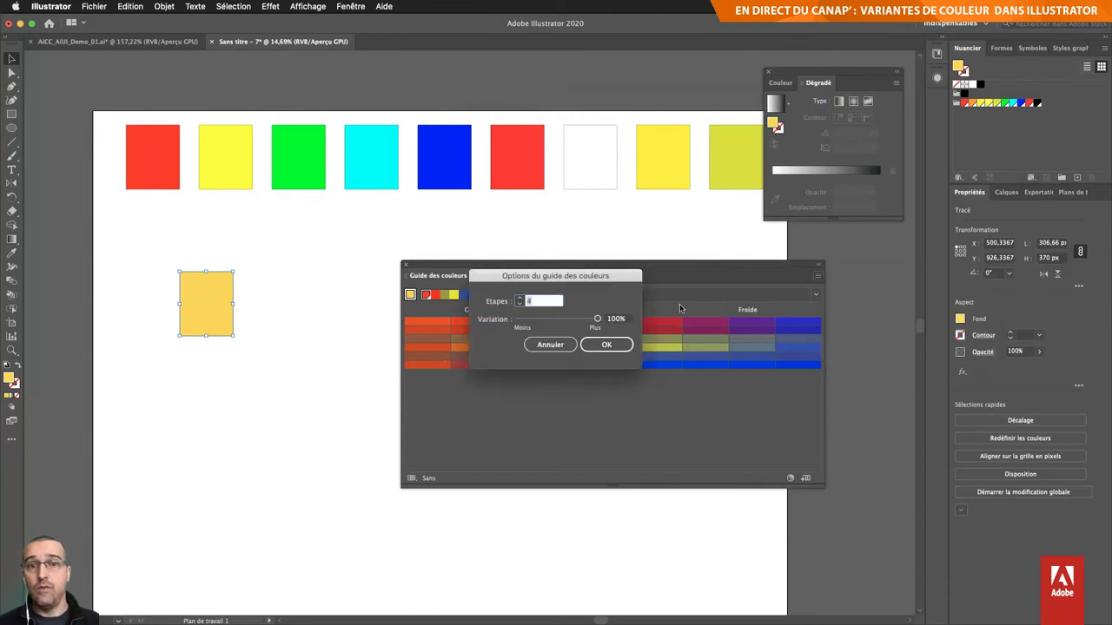
pyautogui.click(549, 345)
pyautogui.click(817, 275)
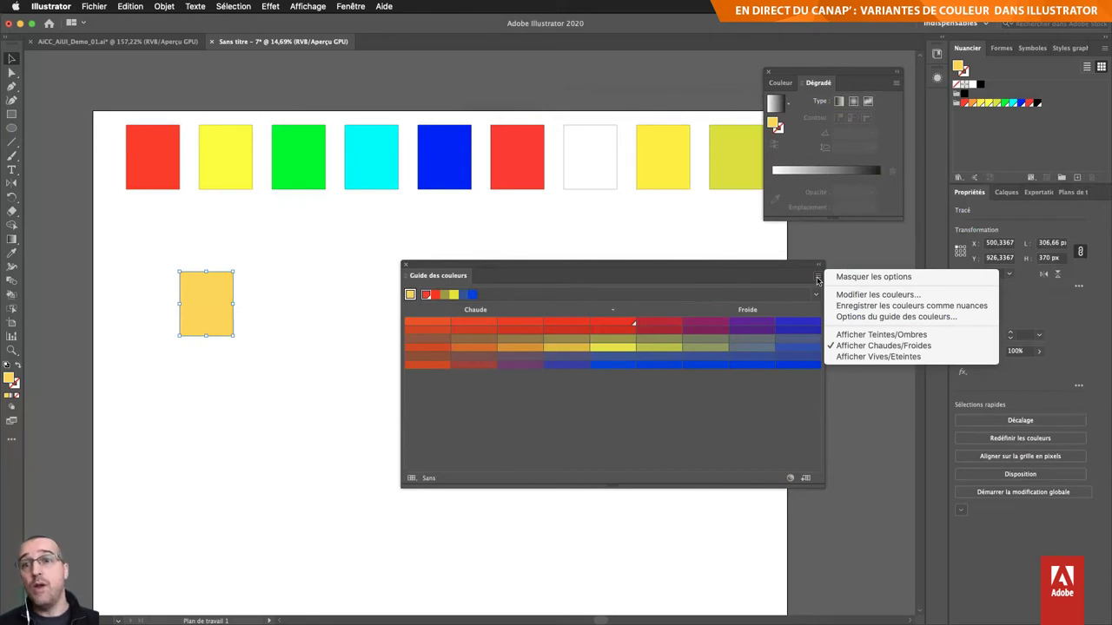
pyautogui.click(911, 318)
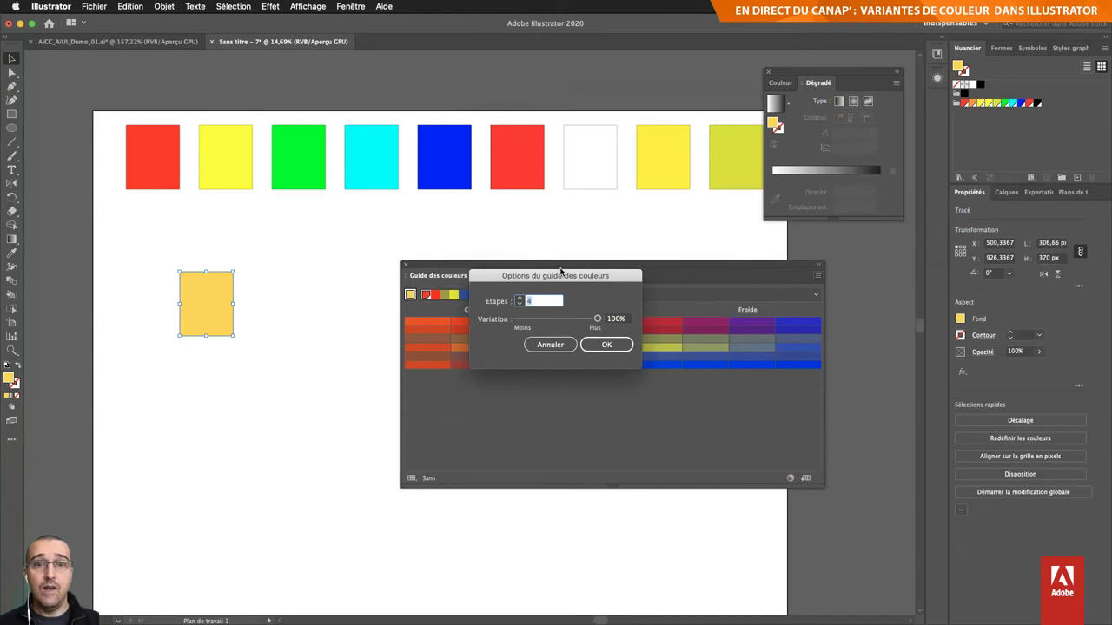
pyautogui.moveTo(561, 272); pyautogui.dragTo(583, 221)
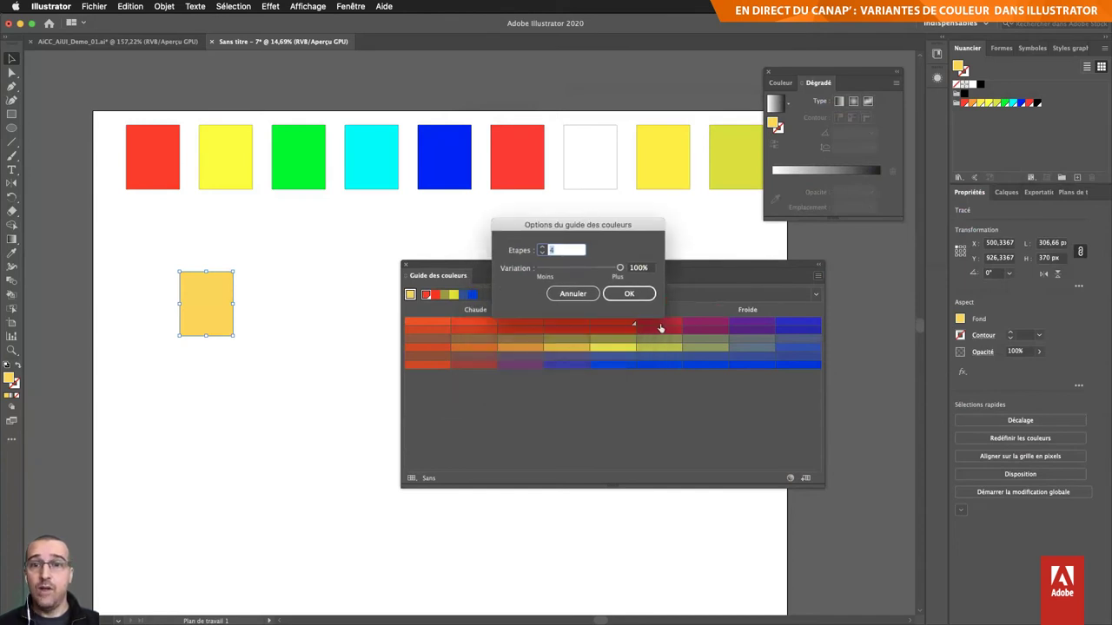
pyautogui.write('8')
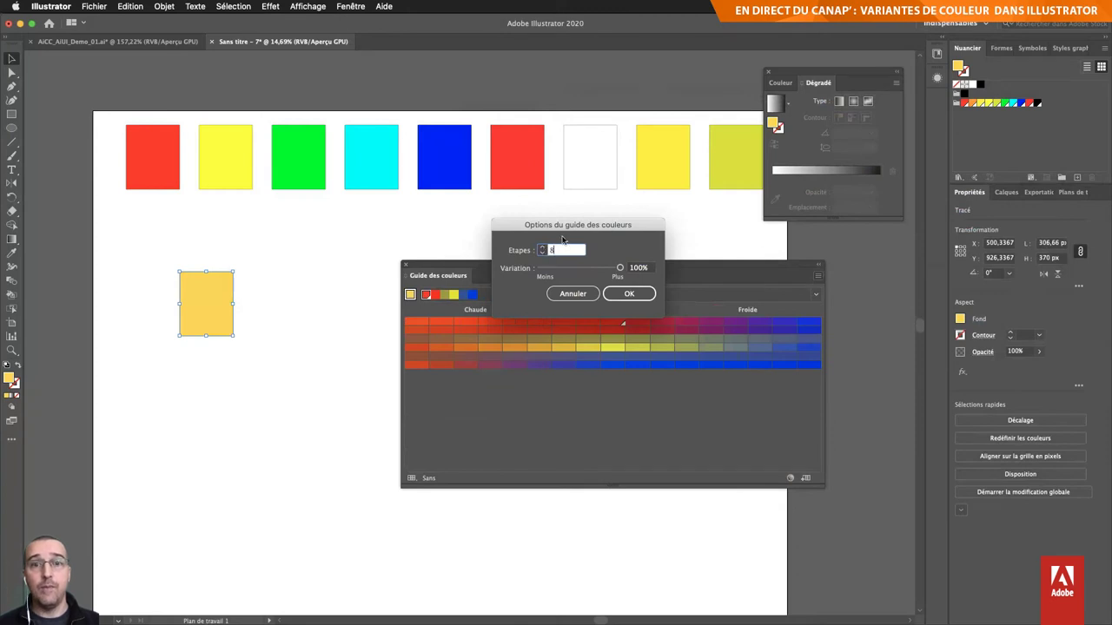
pyautogui.moveTo(564, 229); pyautogui.dragTo(568, 182)
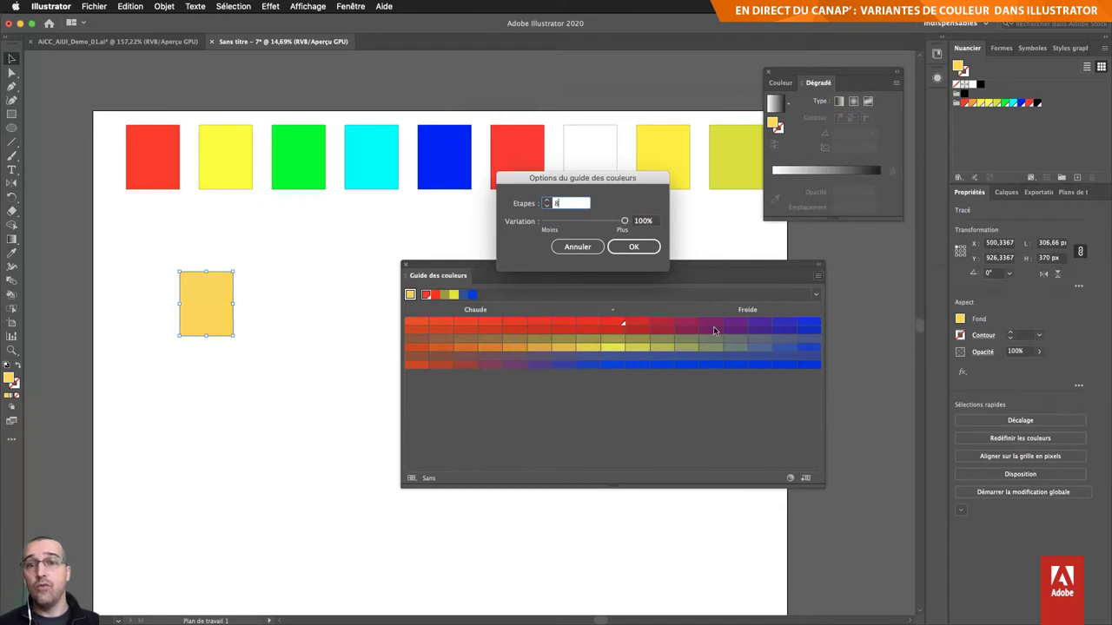
pyautogui.moveTo(624, 221); pyautogui.dragTo(585, 223)
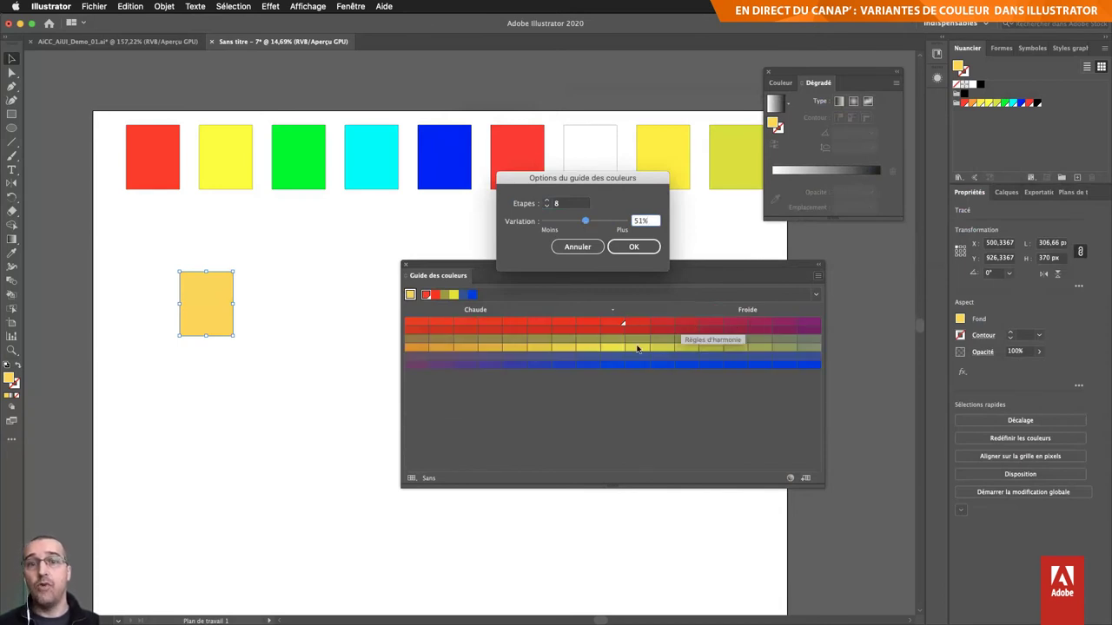
pyautogui.click(634, 249)
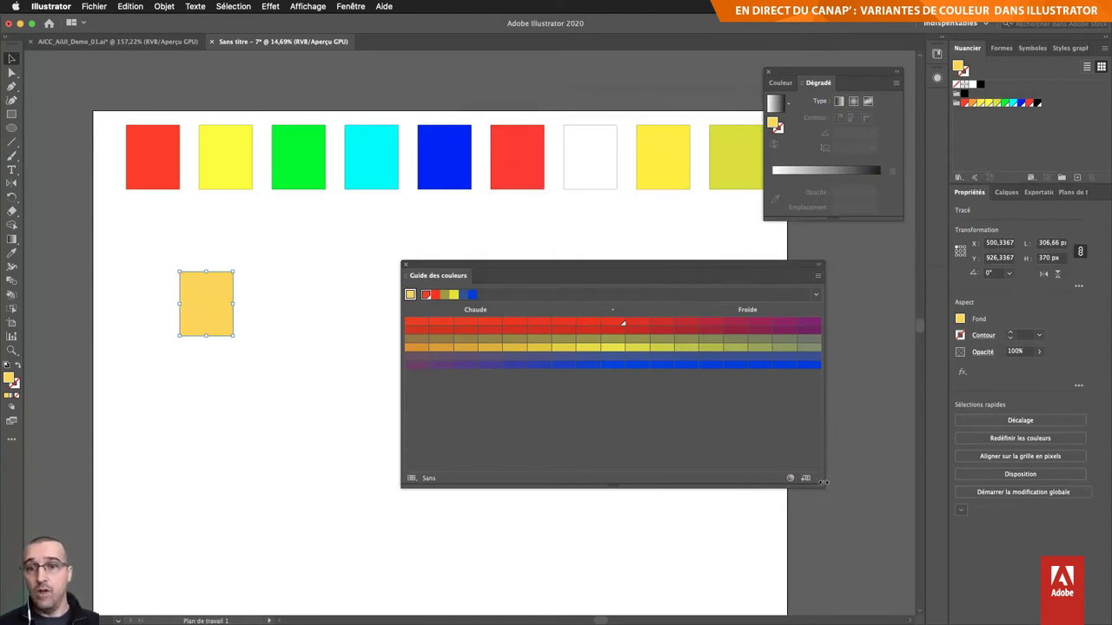
pyautogui.moveTo(823, 482); pyautogui.dragTo(863, 485)
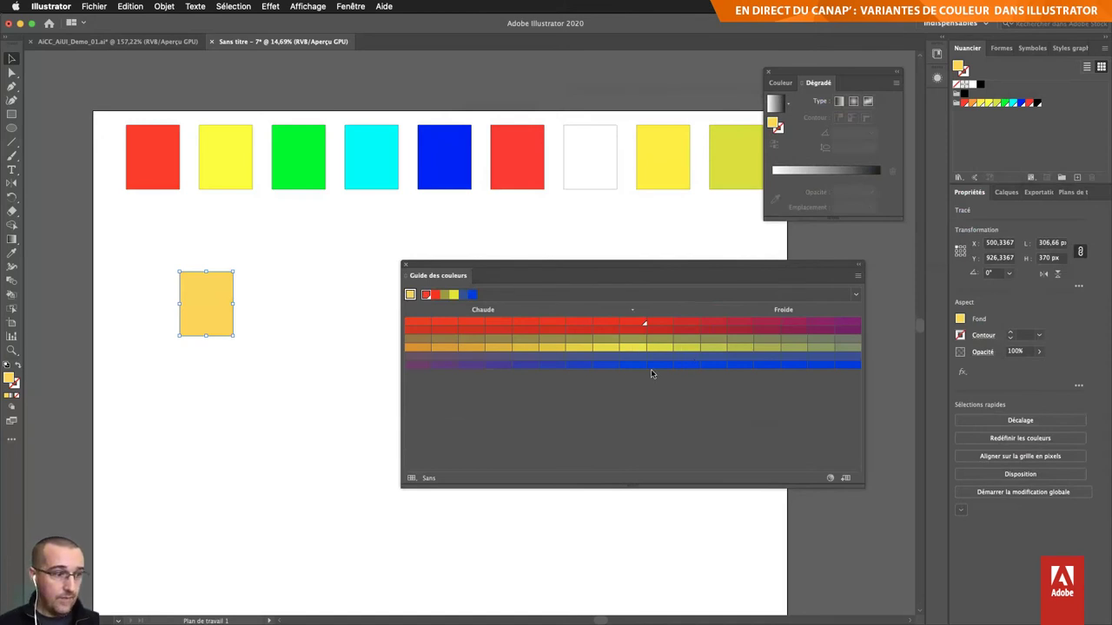
# Step: Fill the rectangle with the base red and check it in Edit Colors without changes
pyautogui.click(633, 323)
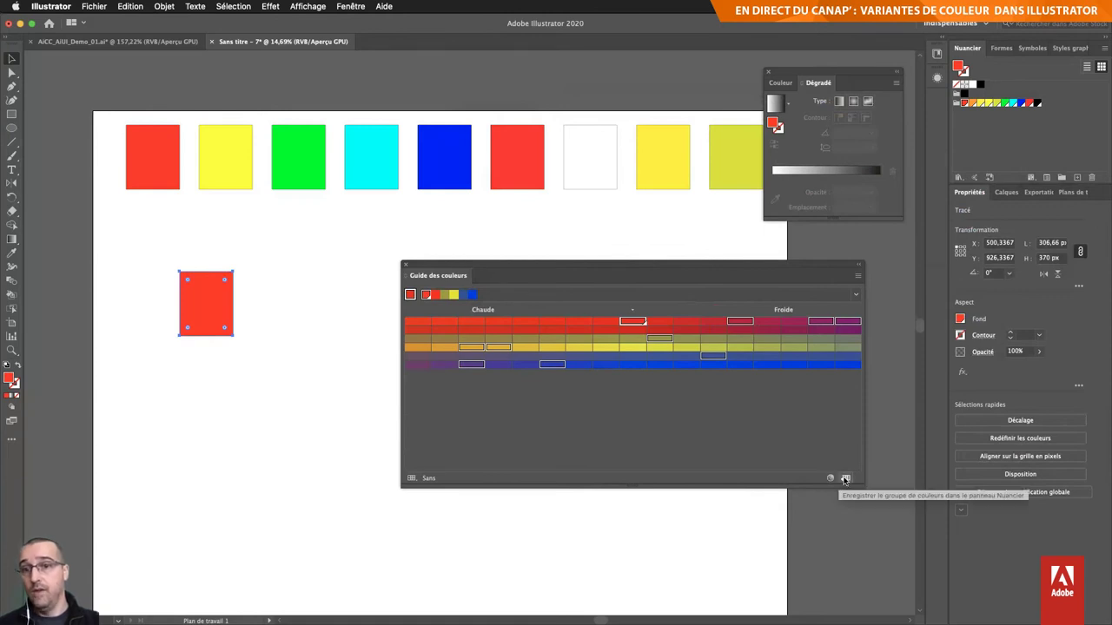
pyautogui.click(832, 478)
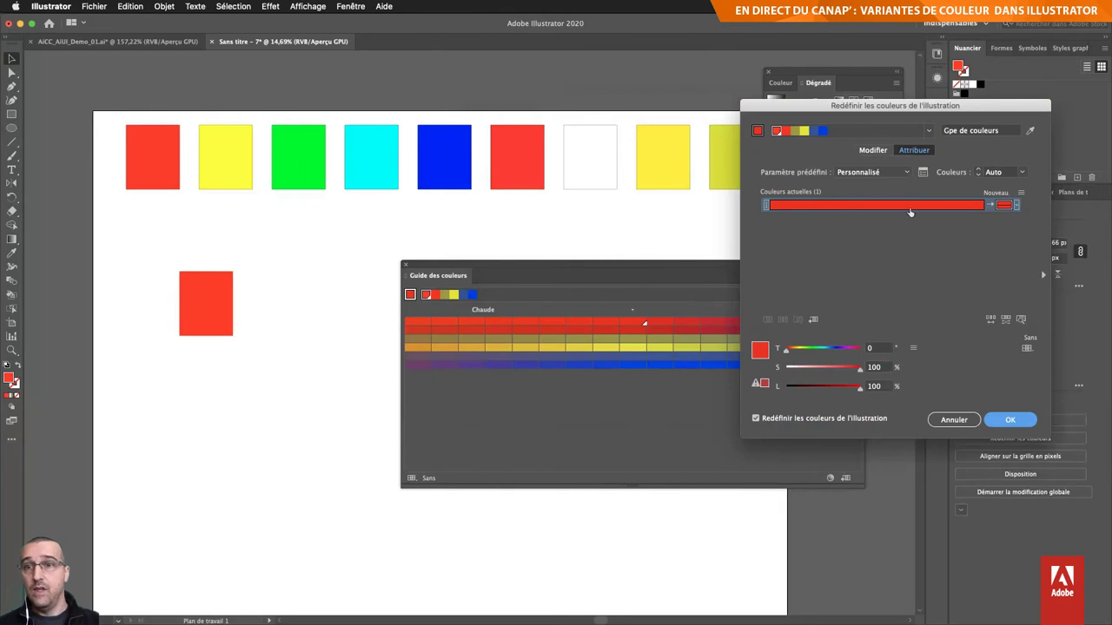
pyautogui.click(947, 418)
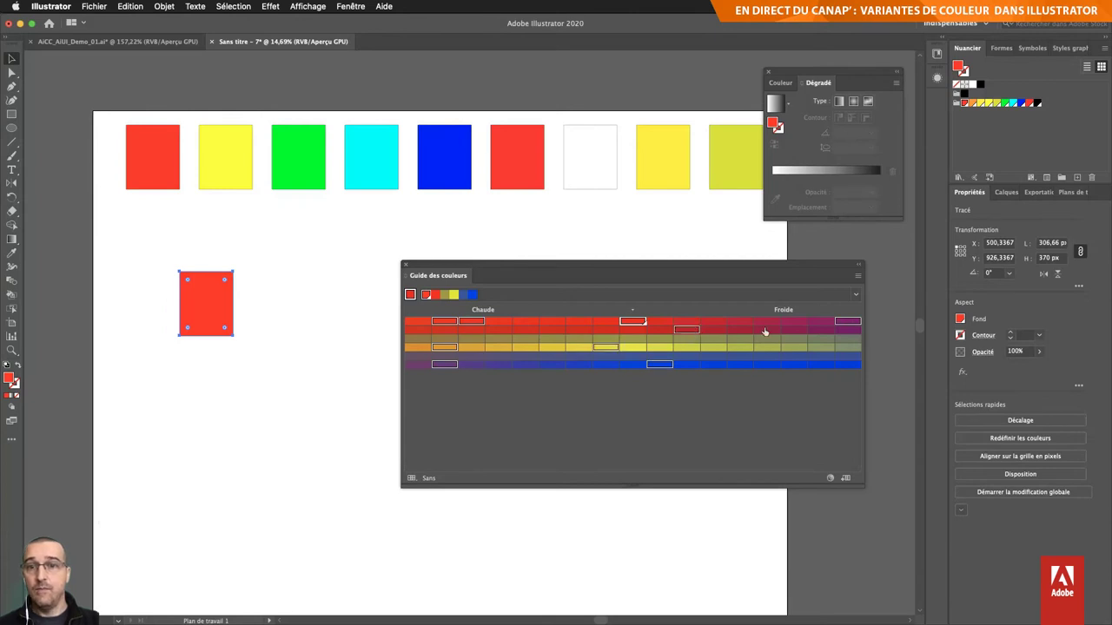
pyautogui.click(830, 478)
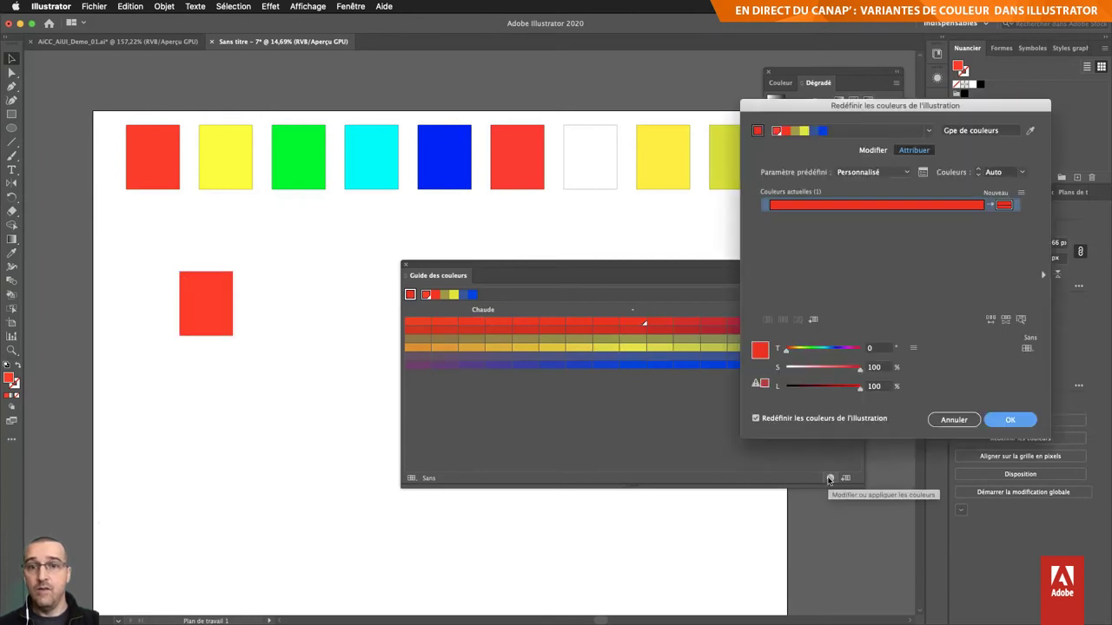
pyautogui.click(954, 420)
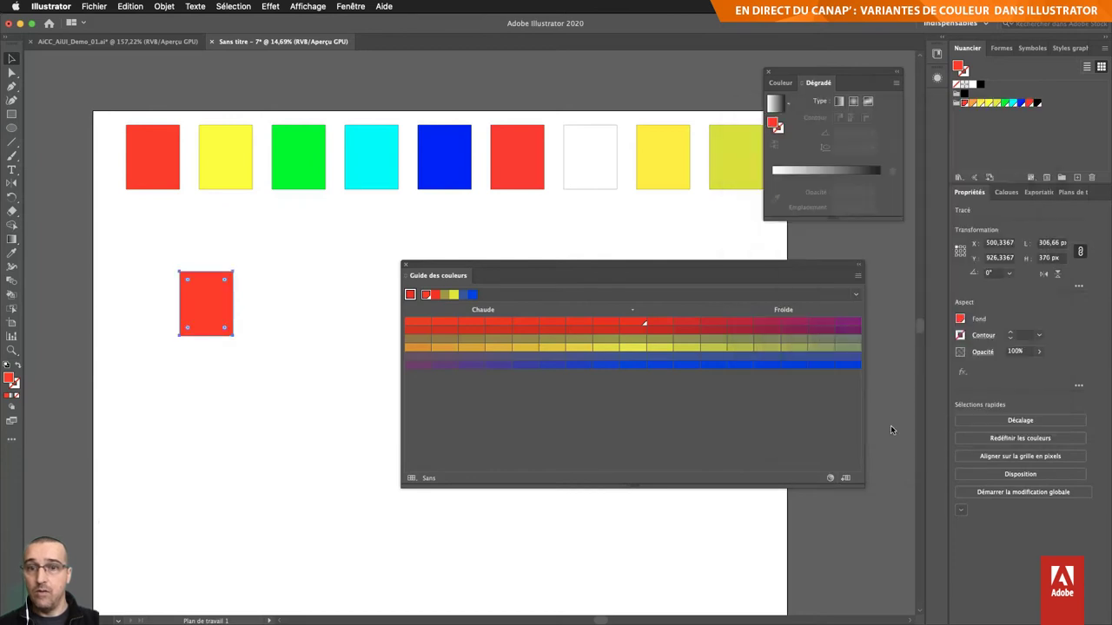
# Step: Pick two more variation swatches from the guide, checking Edit Colors in between
pyautogui.click(635, 325)
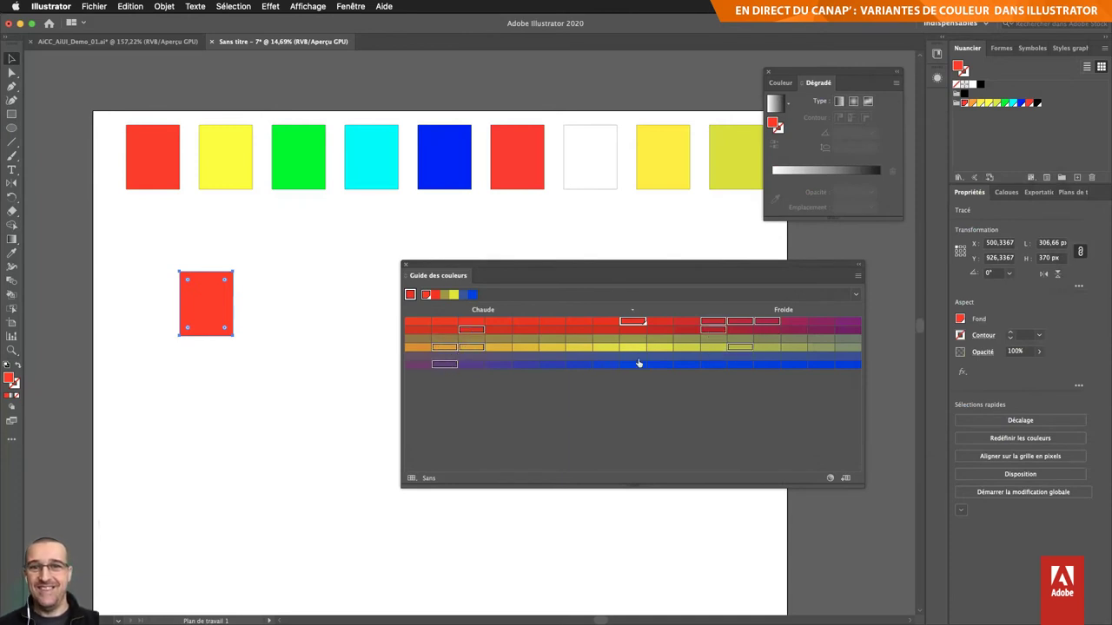
pyautogui.click(830, 478)
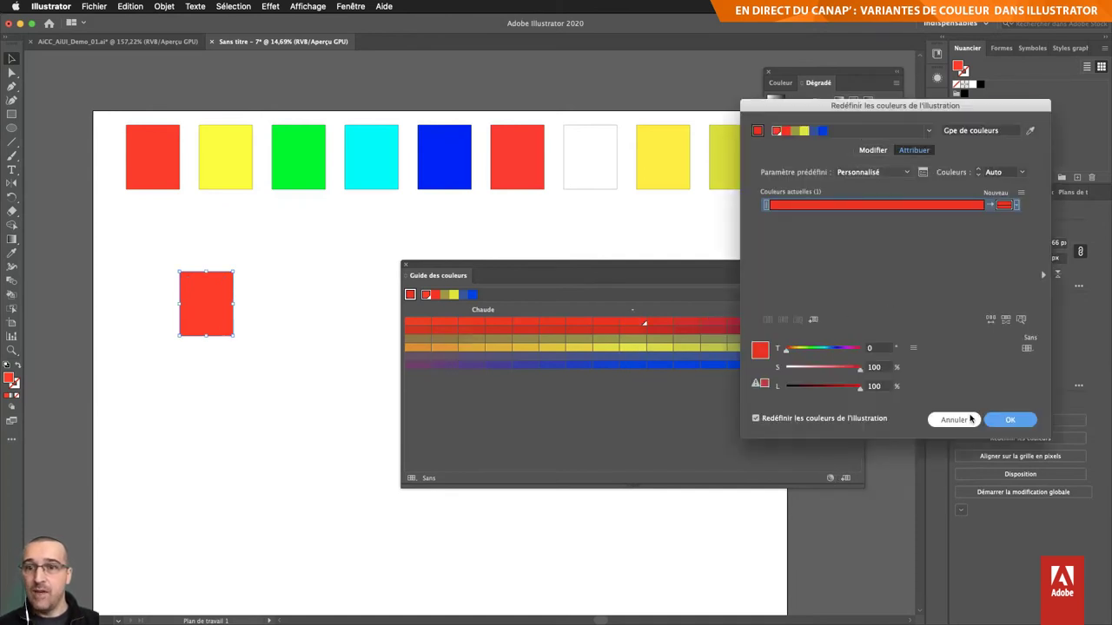
pyautogui.click(953, 419)
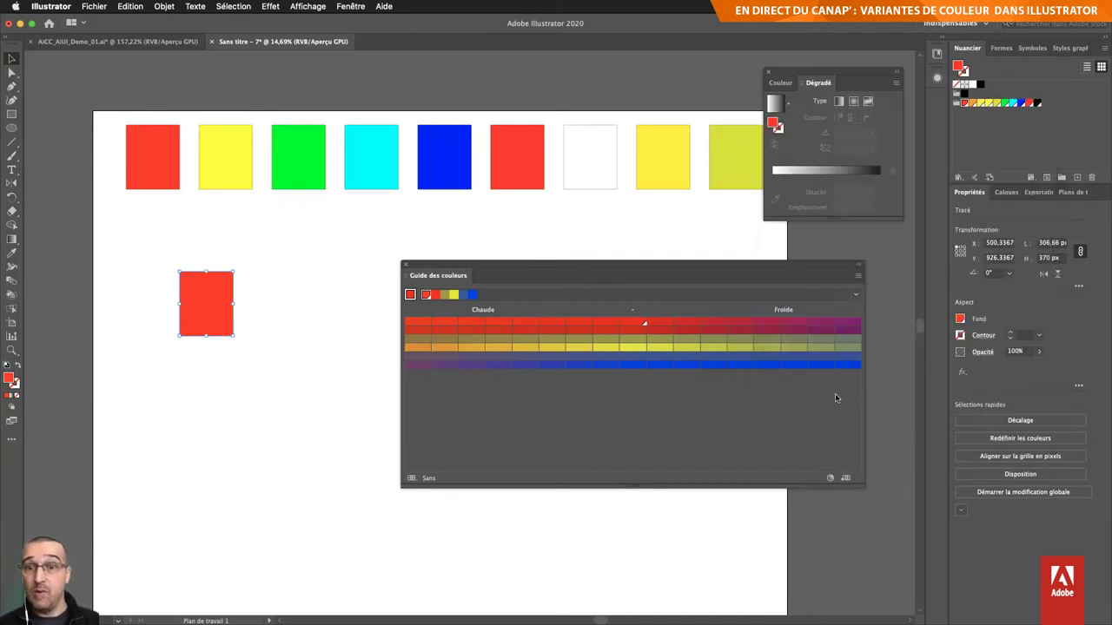
pyautogui.click(637, 320)
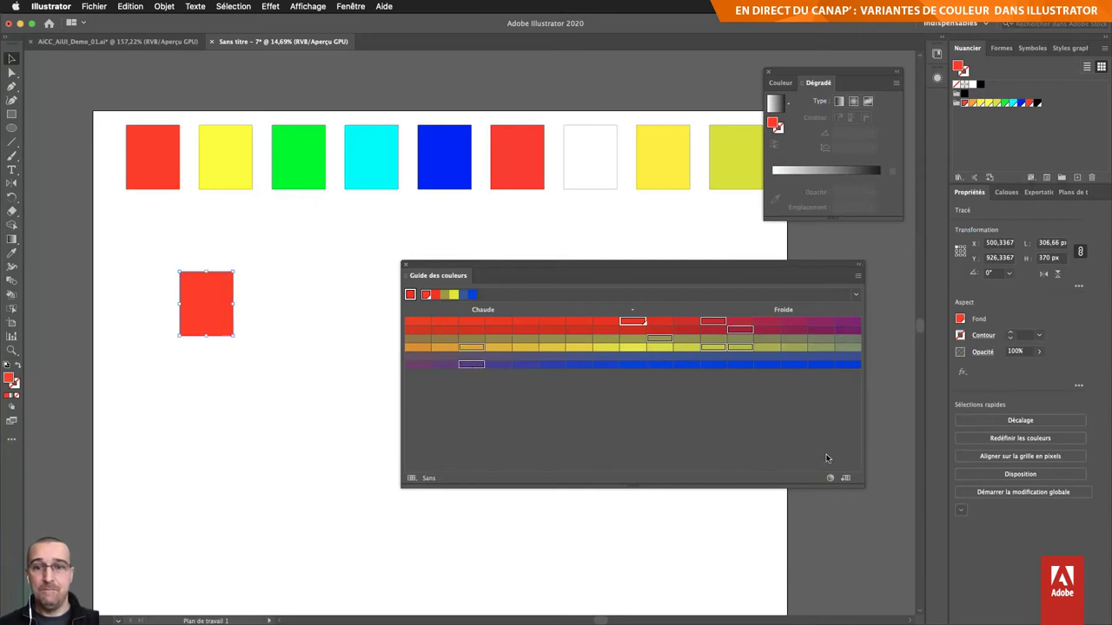
pyautogui.click(845, 478)
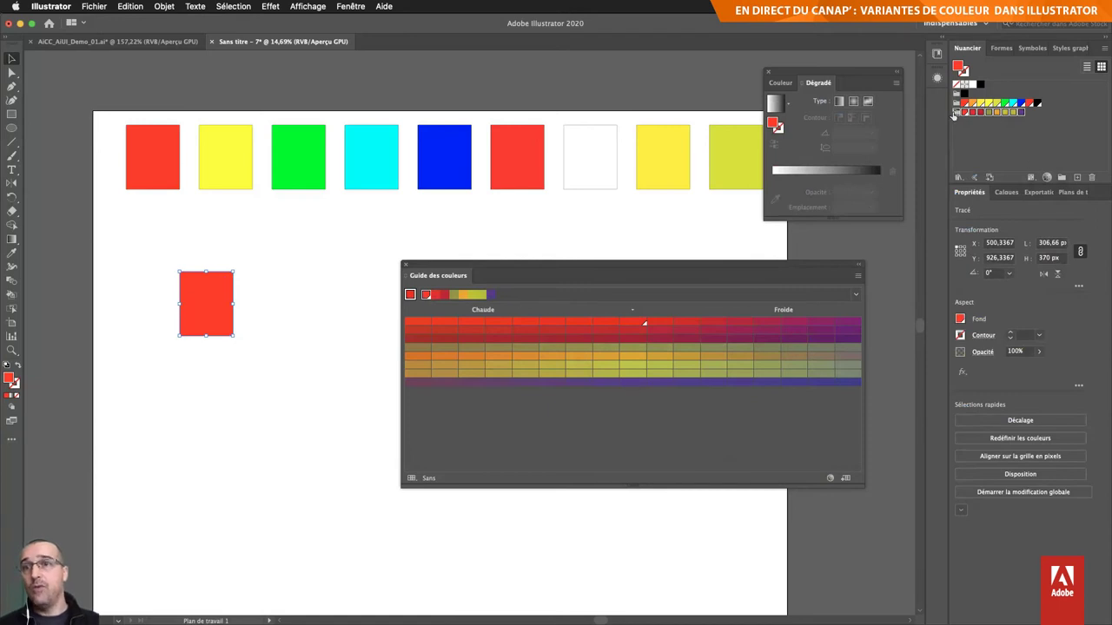
pyautogui.click(1048, 179)
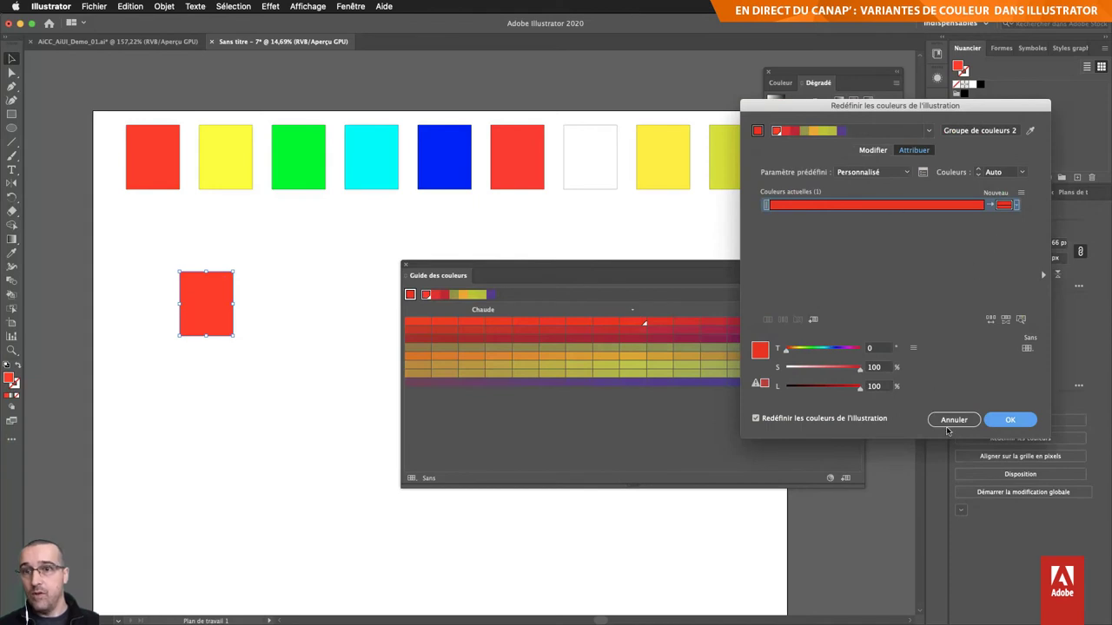
pyautogui.click(950, 423)
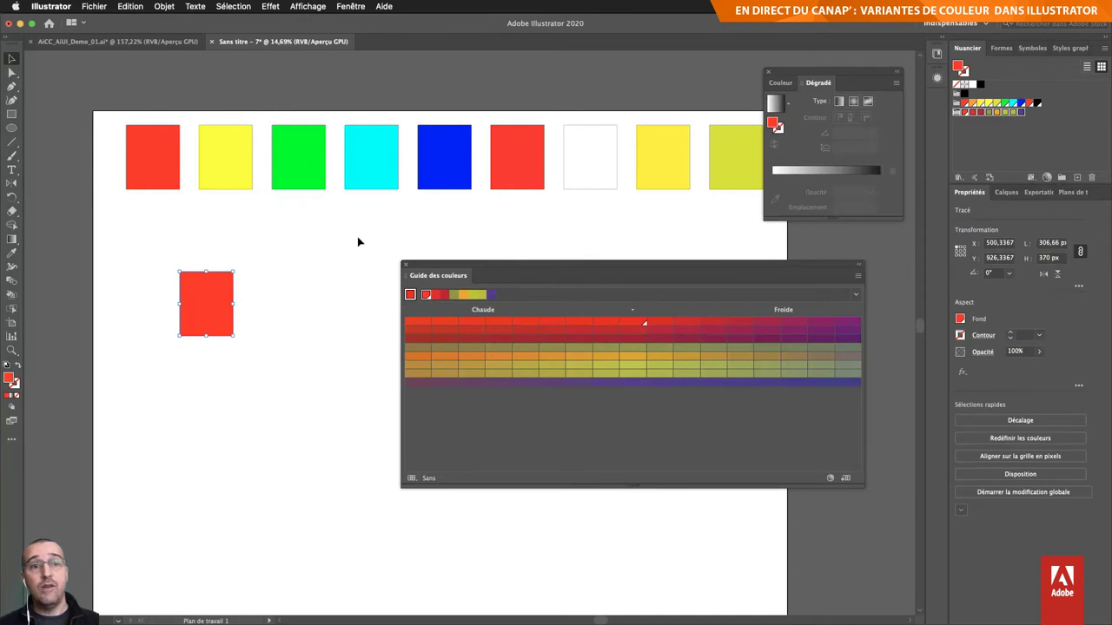
pyautogui.click(293, 269)
pyautogui.click(218, 296)
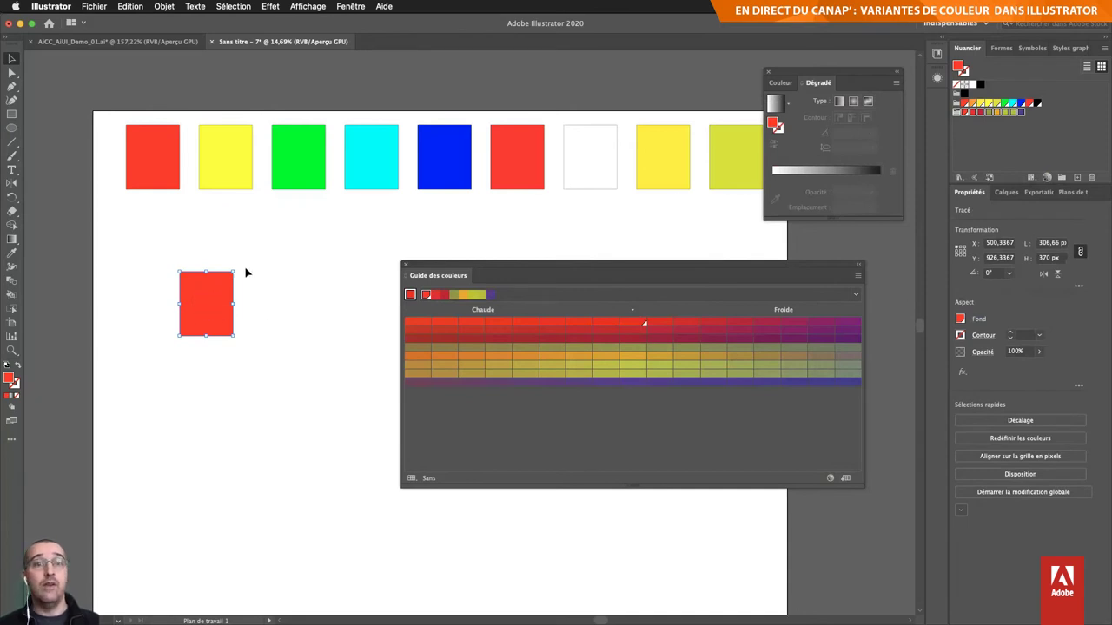
# Step: Deselect the red square, nudge the Guide des couleurs panel up-left, and pick a red variation
pyautogui.click(278, 290)
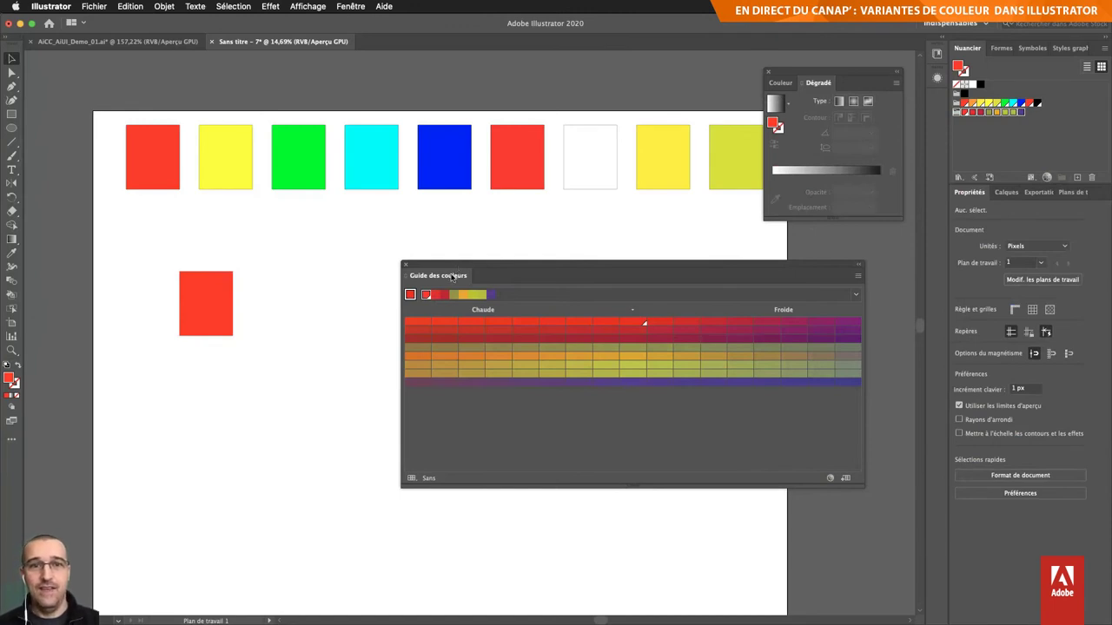
pyautogui.moveTo(438, 276); pyautogui.dragTo(408, 259)
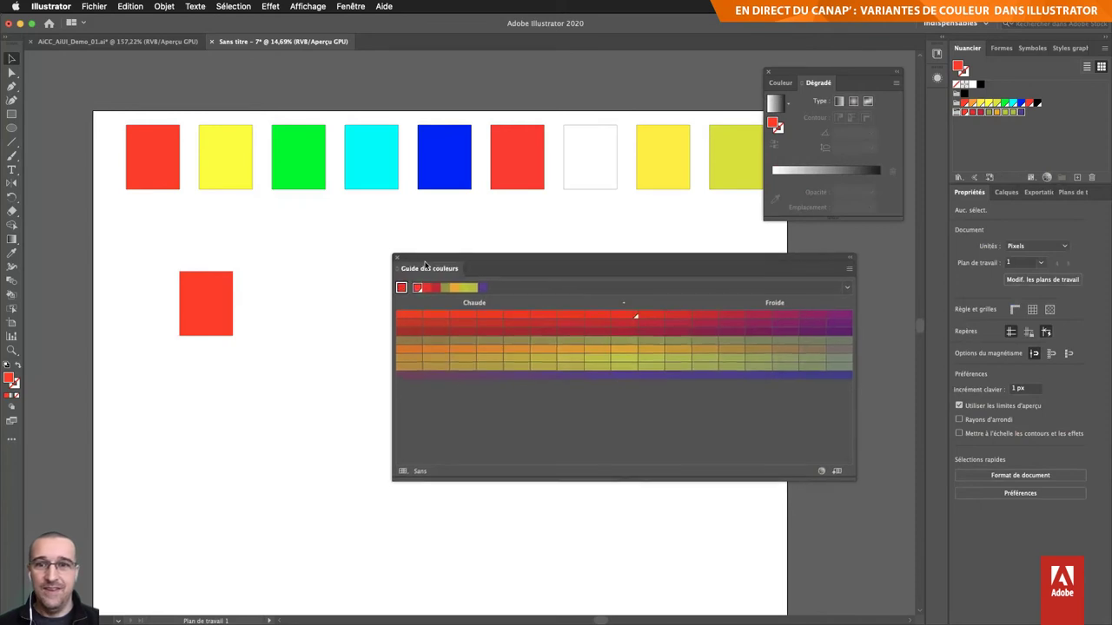
pyautogui.click(606, 304)
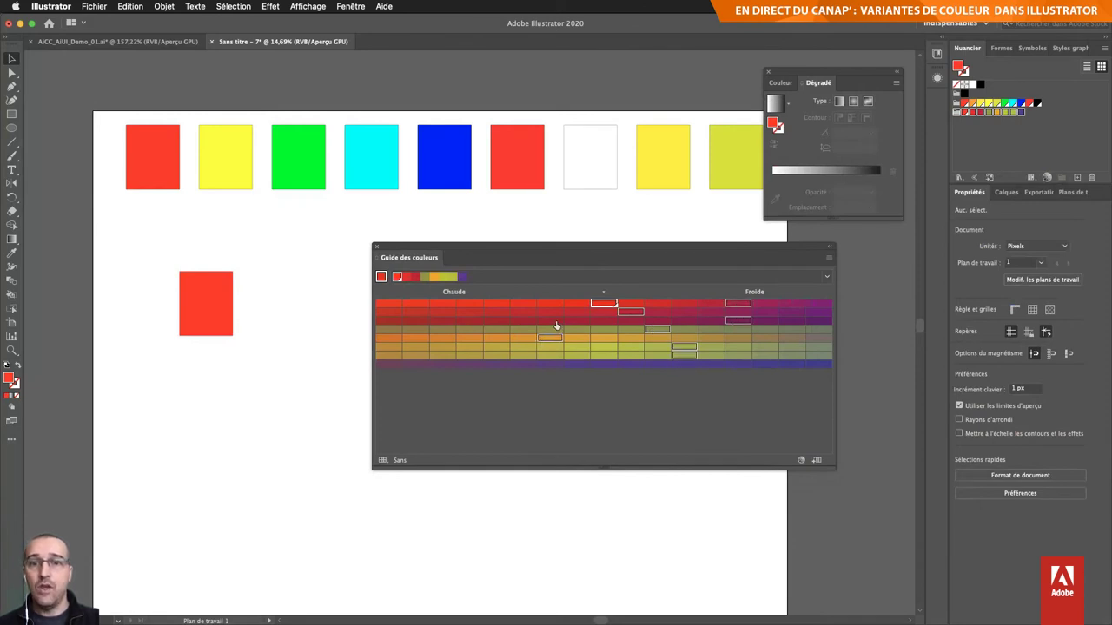
# Step: Rotate the guide's harmony on the Edit Colors wheel, then unlink it and shift purple to blue (H 227.73°)
pyautogui.click(802, 461)
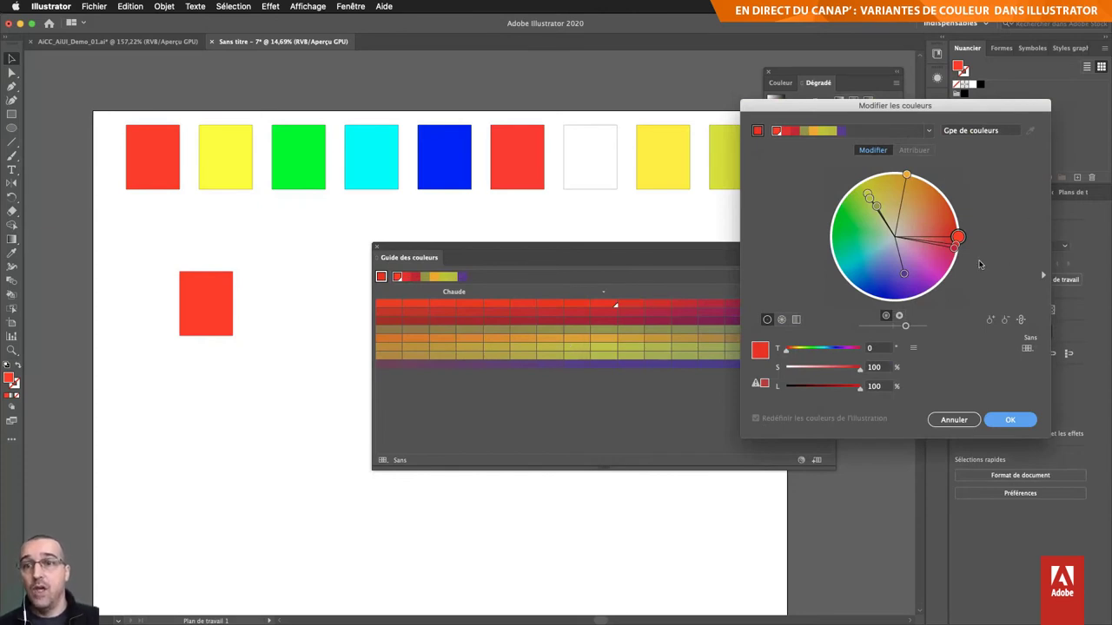
pyautogui.moveTo(959, 237); pyautogui.dragTo(958, 239)
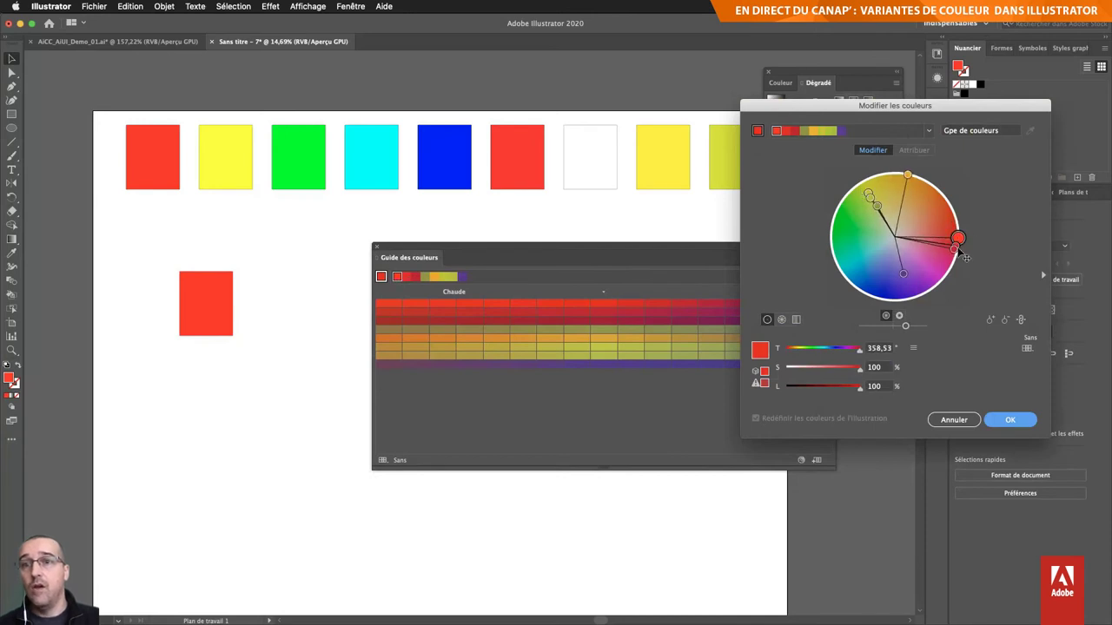
pyautogui.moveTo(956, 238); pyautogui.dragTo(960, 238)
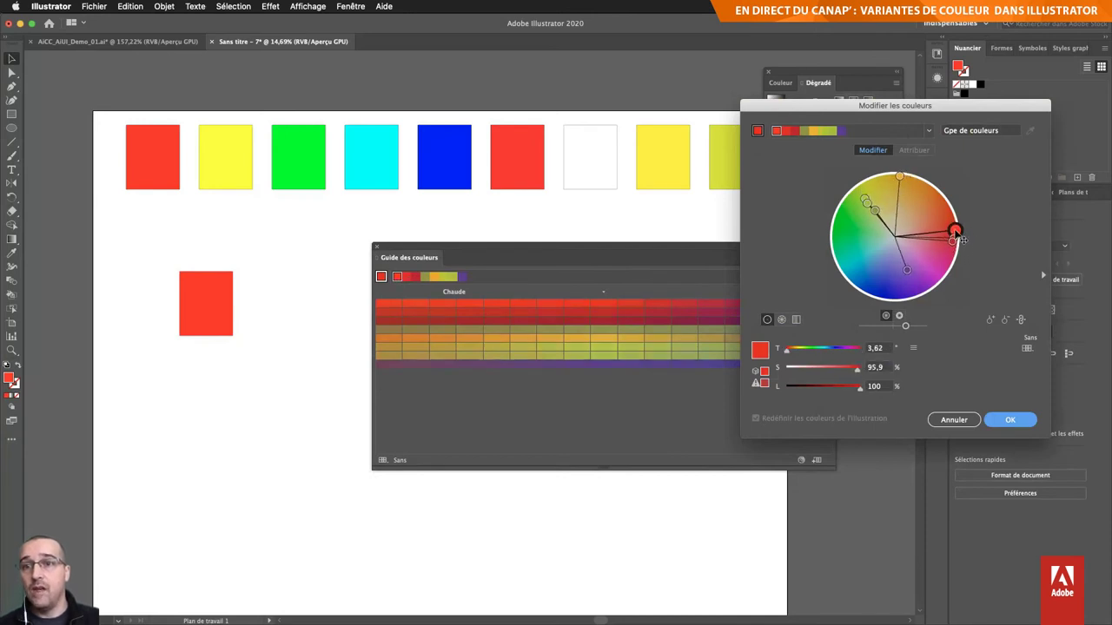
pyautogui.click(1022, 320)
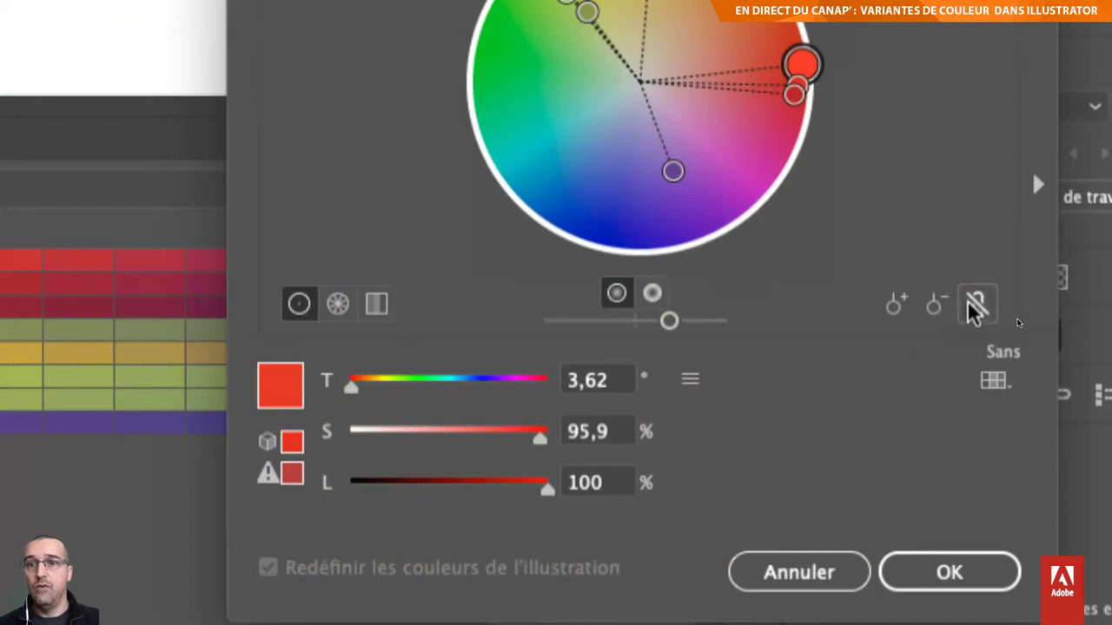
pyautogui.click(981, 304)
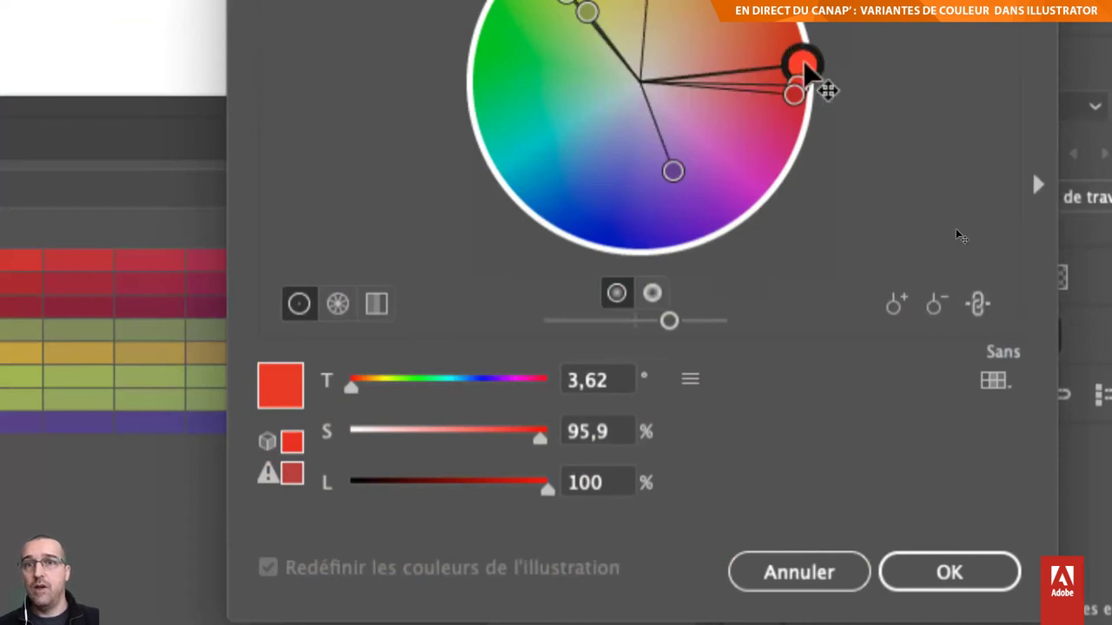
pyautogui.moveTo(801, 64)
pyautogui.mouseDown()
pyautogui.moveTo(804, 89)
pyautogui.moveTo(761, 96)
pyautogui.moveTo(791, 87)
pyautogui.moveTo(780, 91)
pyautogui.mouseUp()
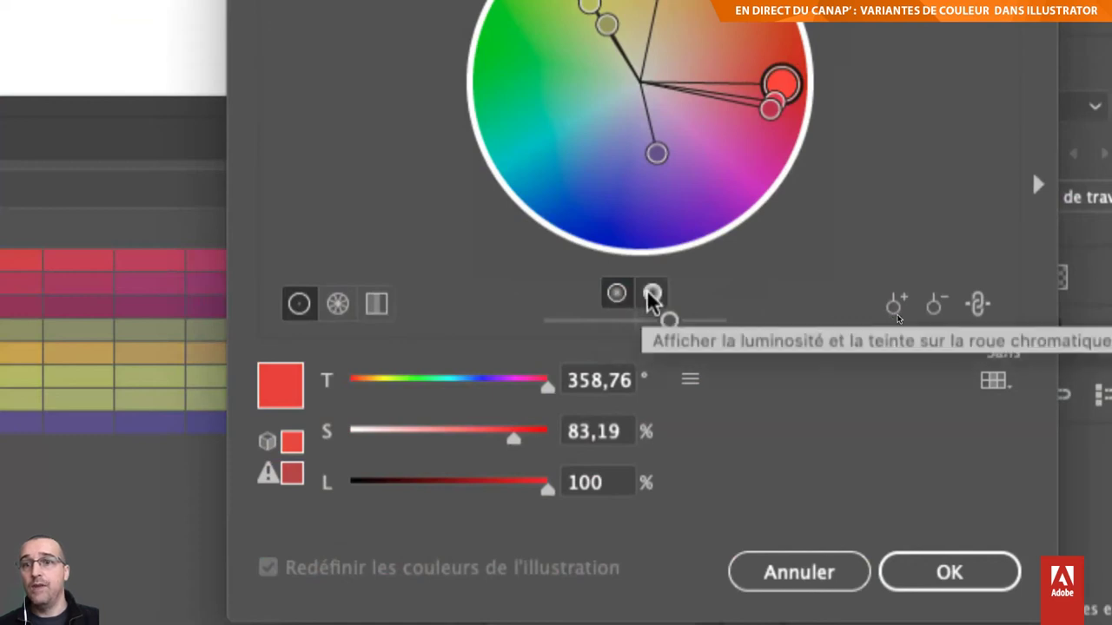
pyautogui.click(978, 303)
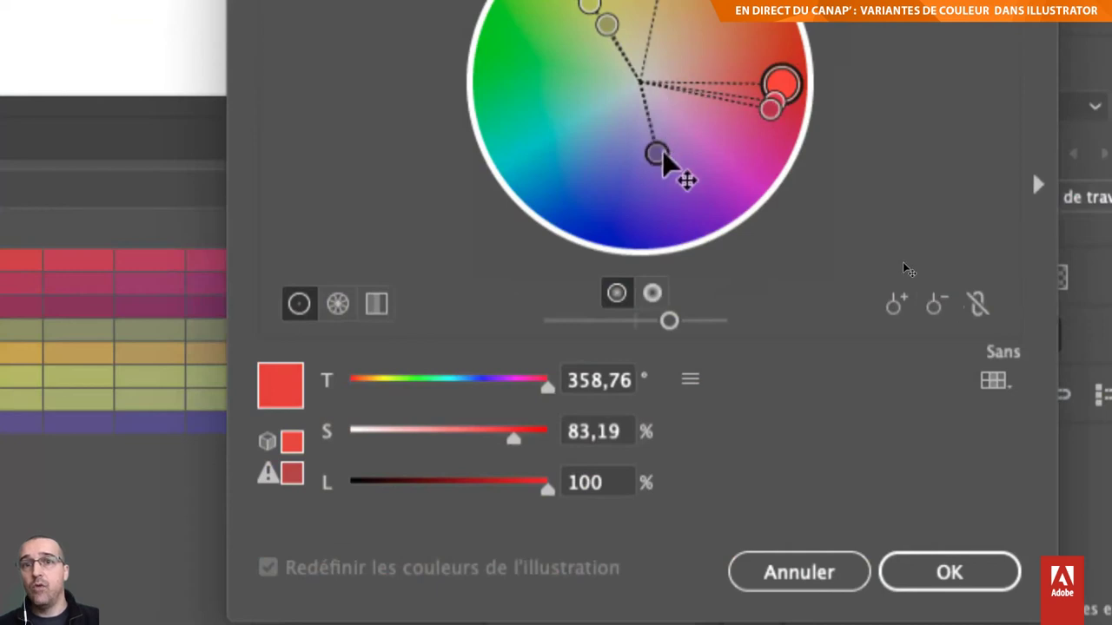
pyautogui.moveTo(657, 154); pyautogui.dragTo(581, 202)
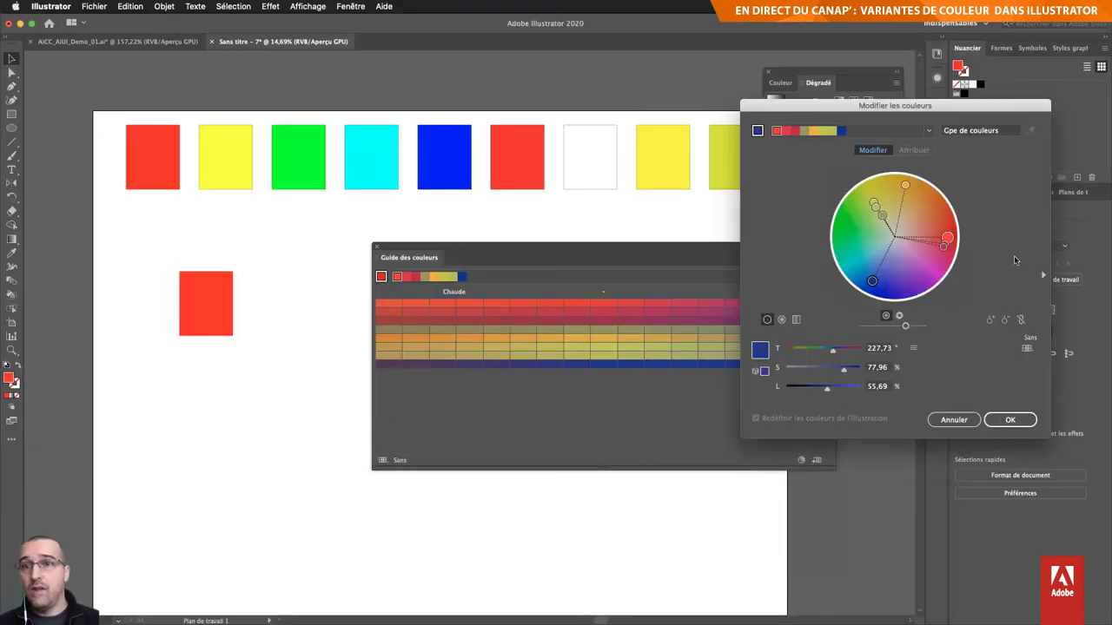
# Step: Save the edited harmony as a new colour group in the Groupes de couleurs list
pyautogui.moveTo(974, 106); pyautogui.dragTo(750, 113)
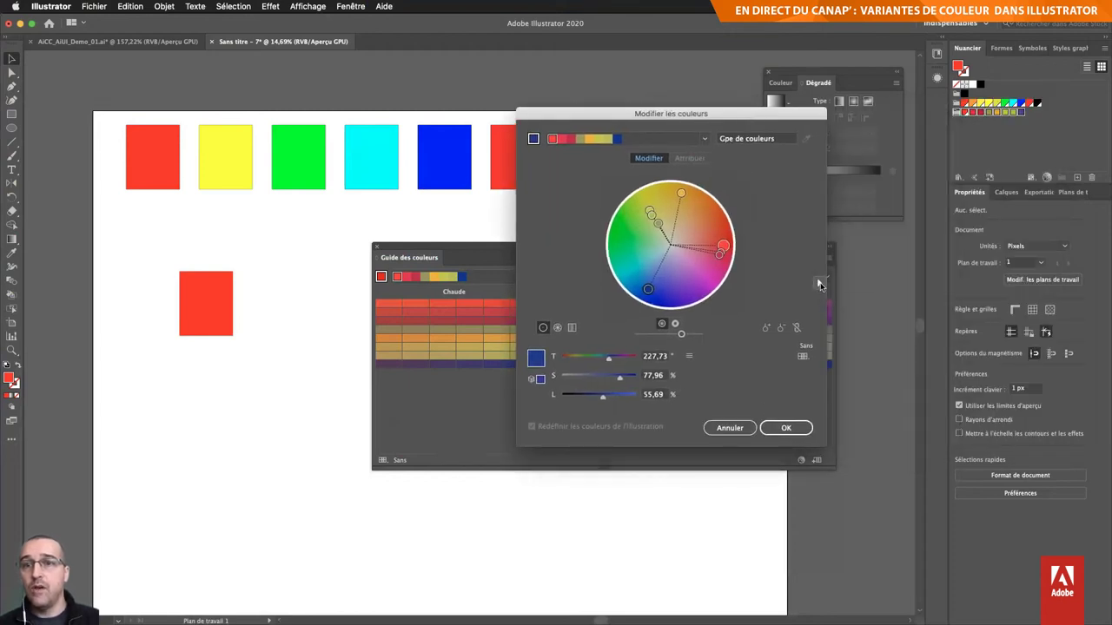
pyautogui.click(819, 284)
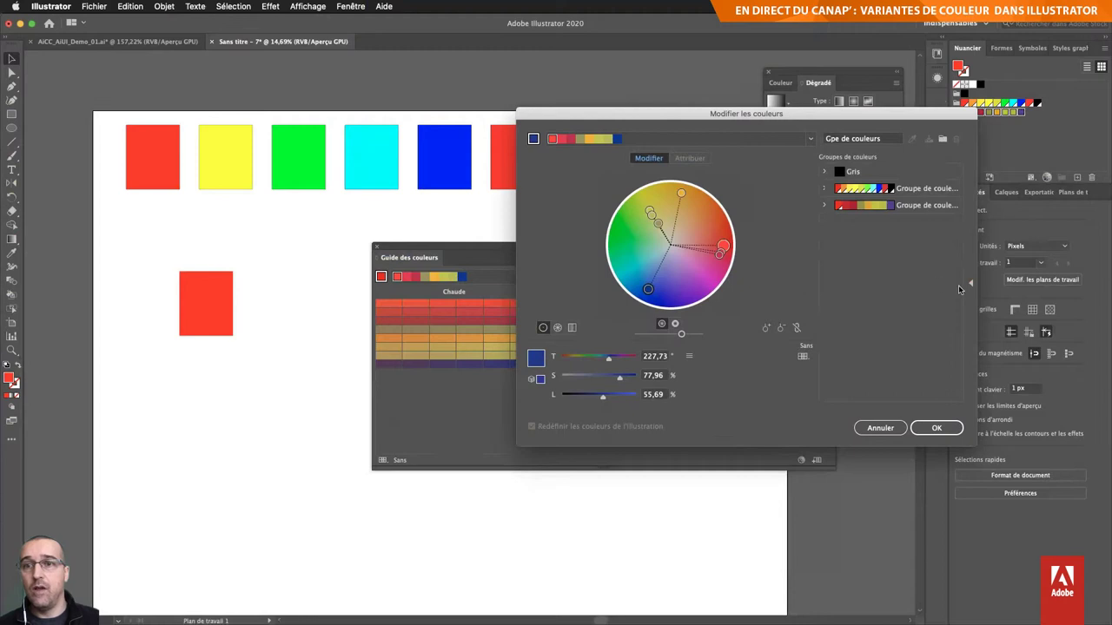
pyautogui.click(972, 284)
pyautogui.click(819, 284)
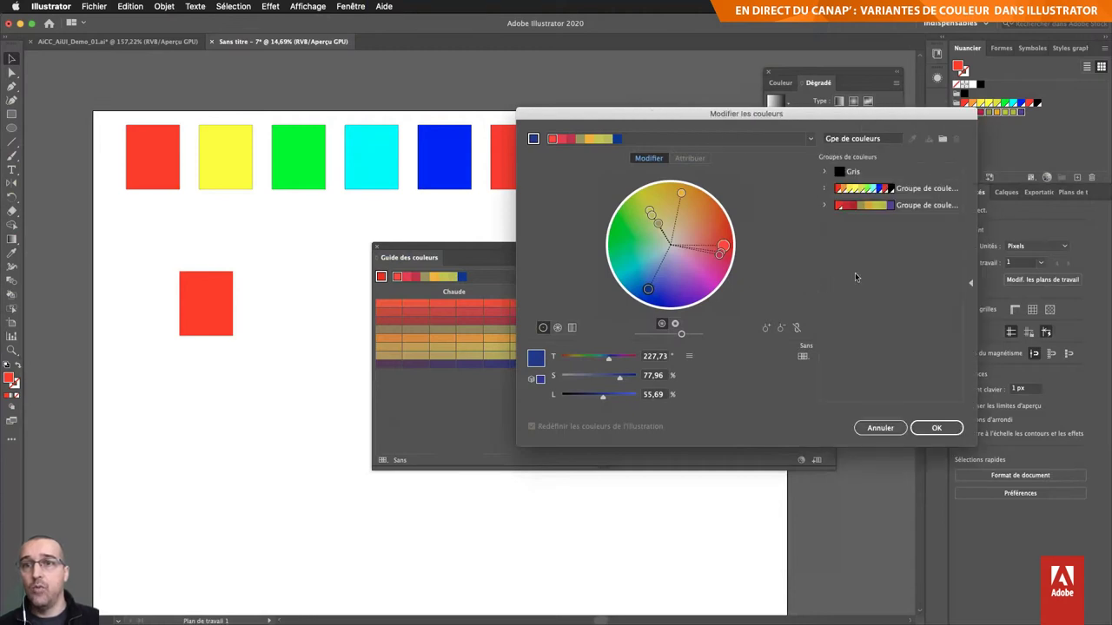
pyautogui.click(942, 140)
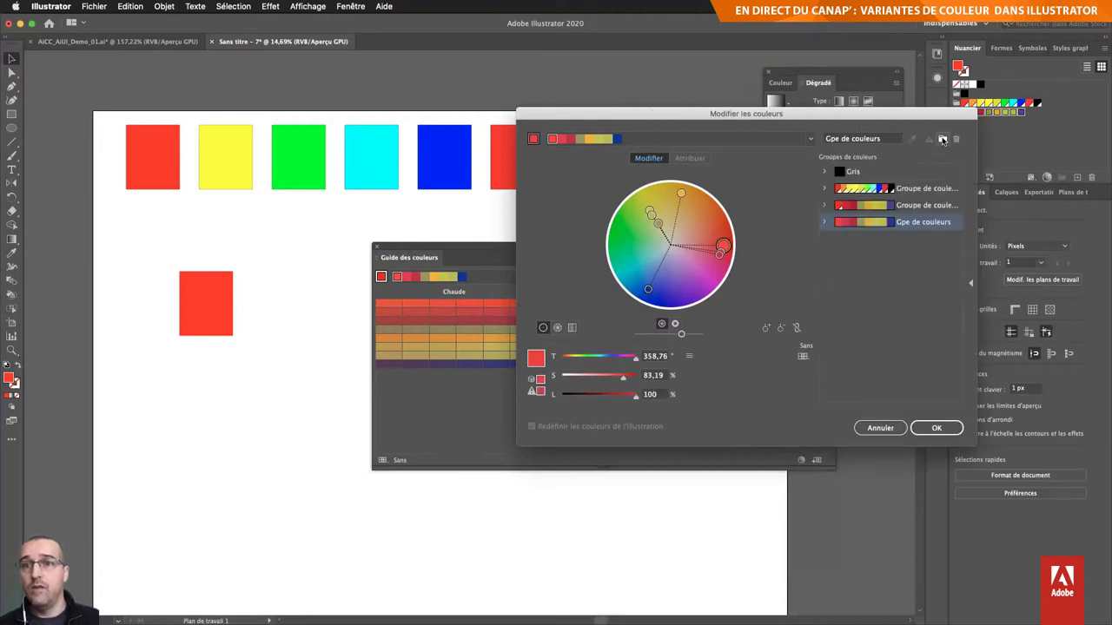
pyautogui.click(895, 208)
pyautogui.click(889, 225)
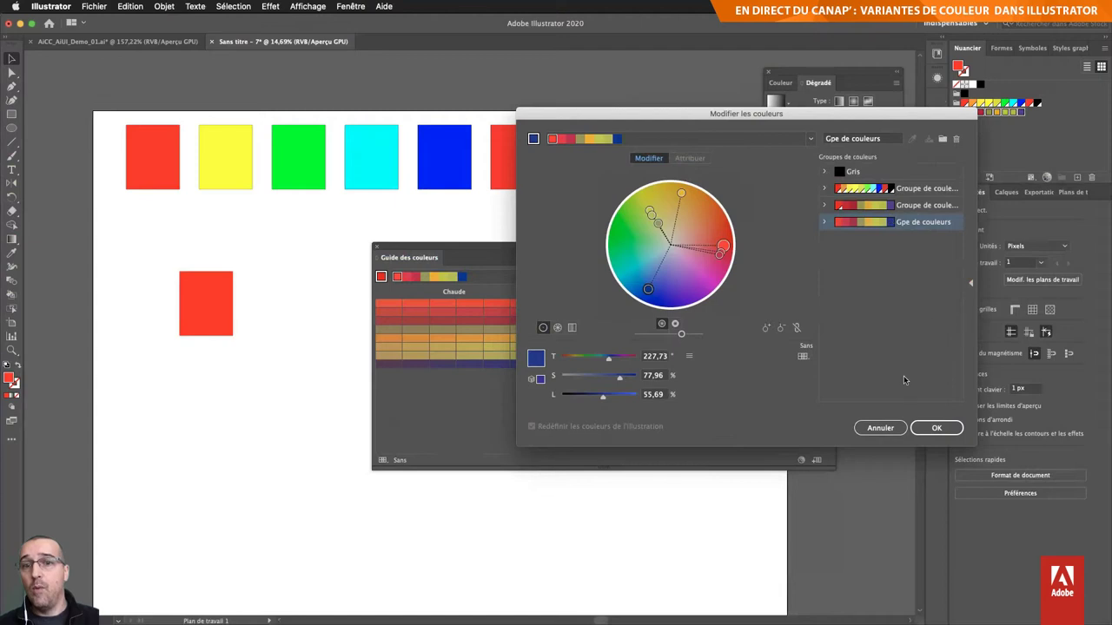
# Step: Confirm the colour edits with OK and make the Guide des couleurs panel shorter
pyautogui.click(939, 427)
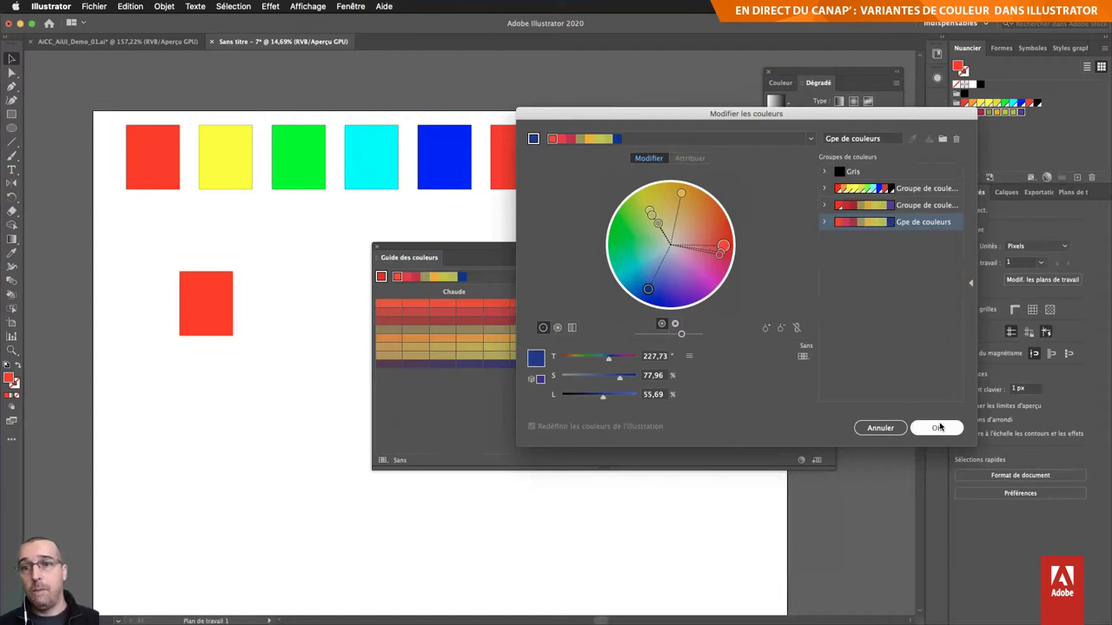
pyautogui.click(939, 426)
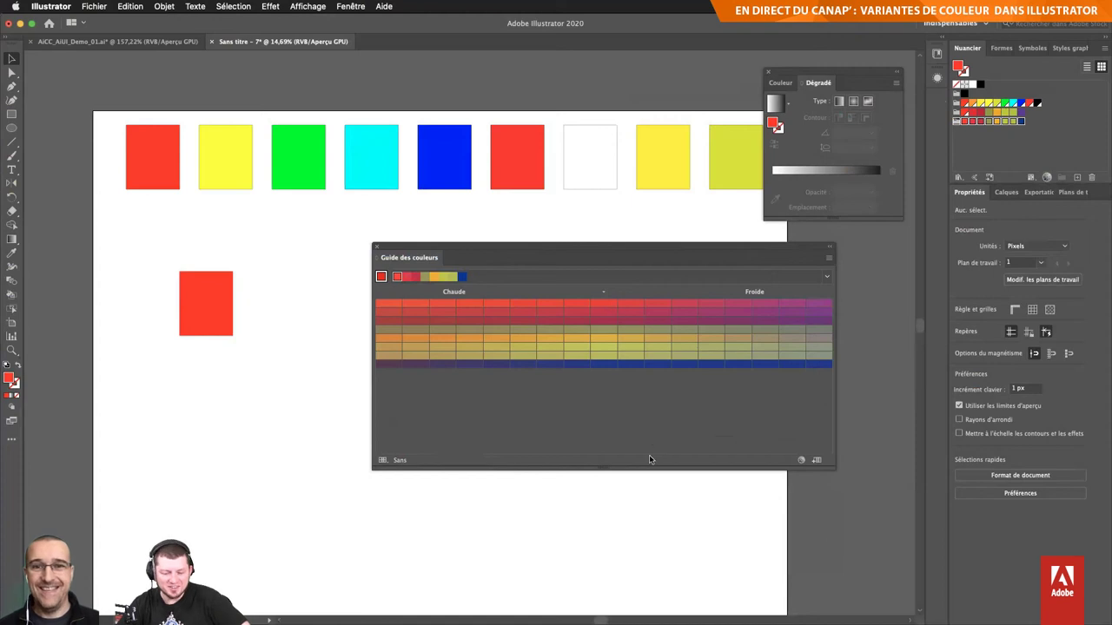
pyautogui.moveTo(644, 468); pyautogui.dragTo(644, 424)
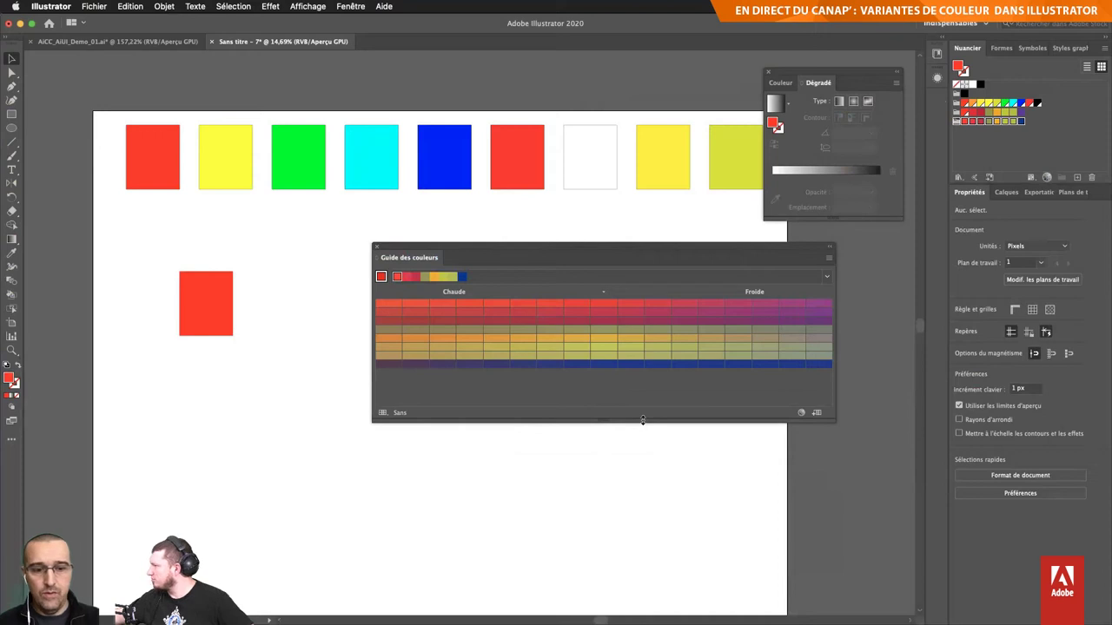
# Step: Launch QuickTime Player from a 'qui' Spotlight search, then dismiss a reopened empty search
pyautogui.press('super+space')
pyautogui.write('qui')
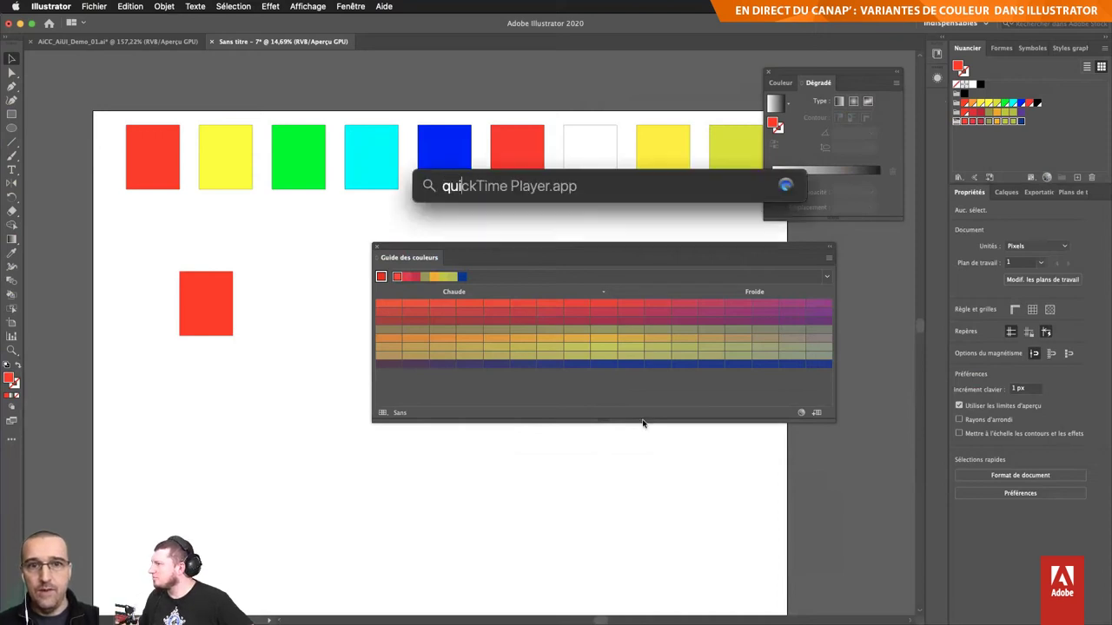
pyautogui.press('Return')
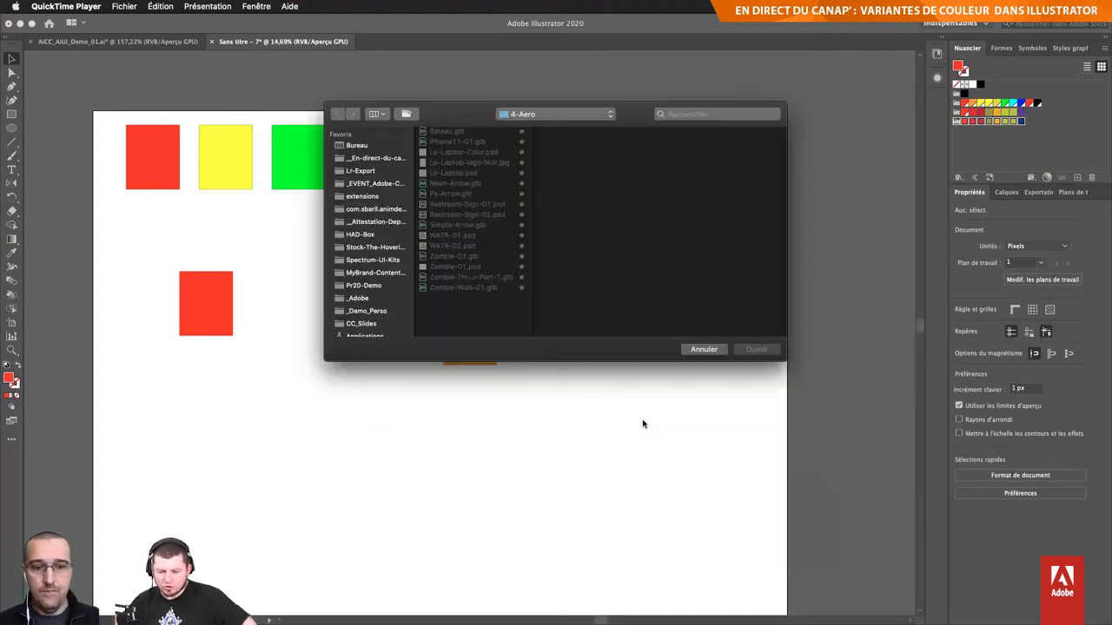
pyautogui.press('super+space')
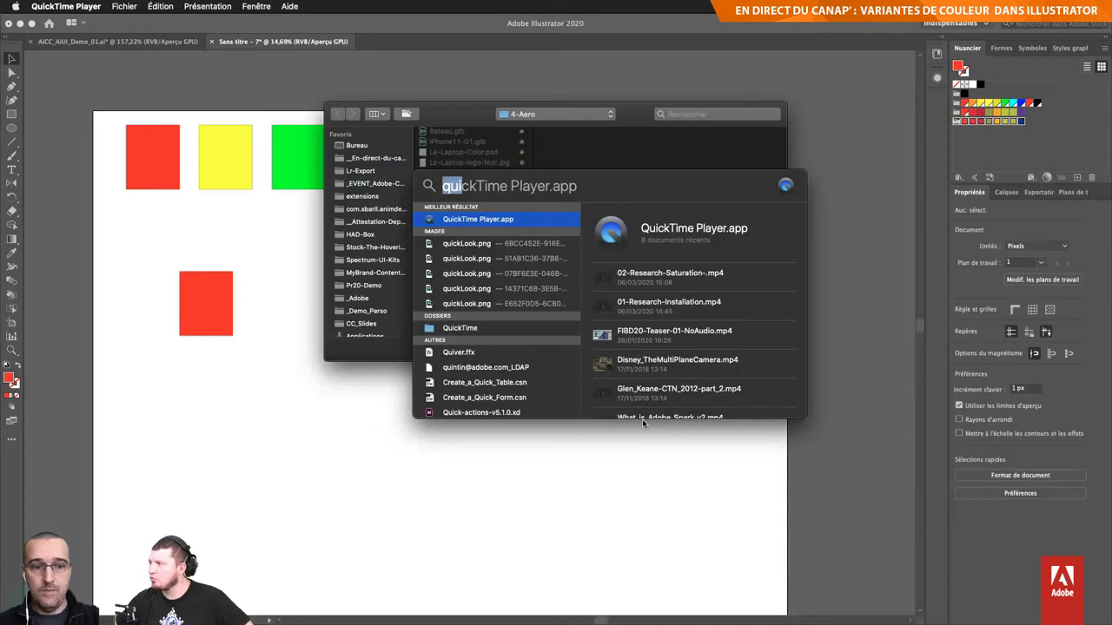
pyautogui.press('BackSpace')
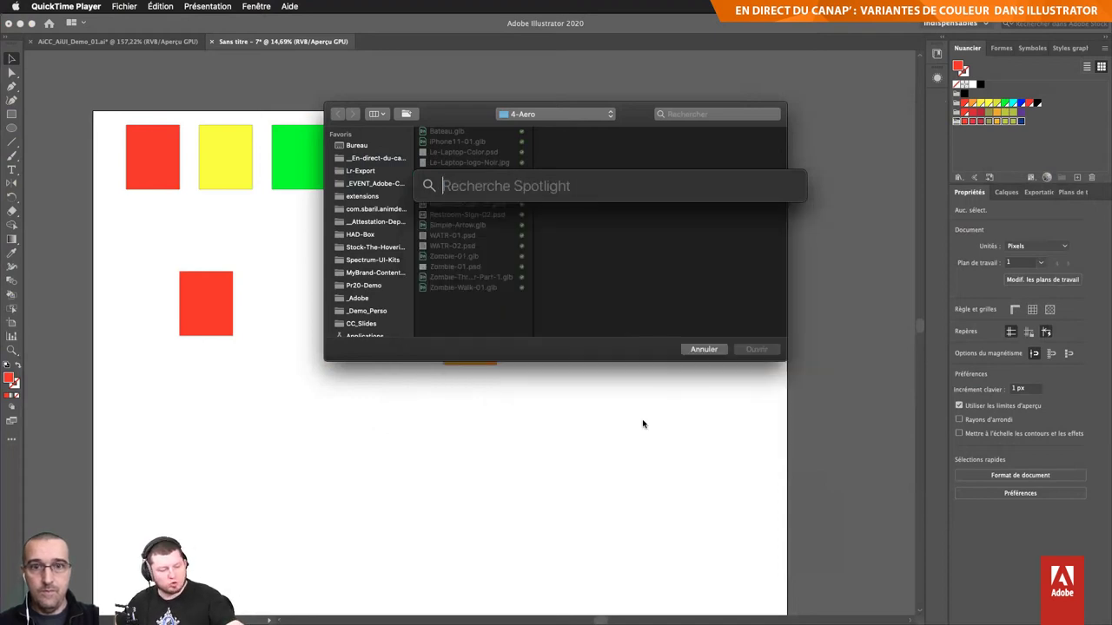
pyautogui.press('Escape')
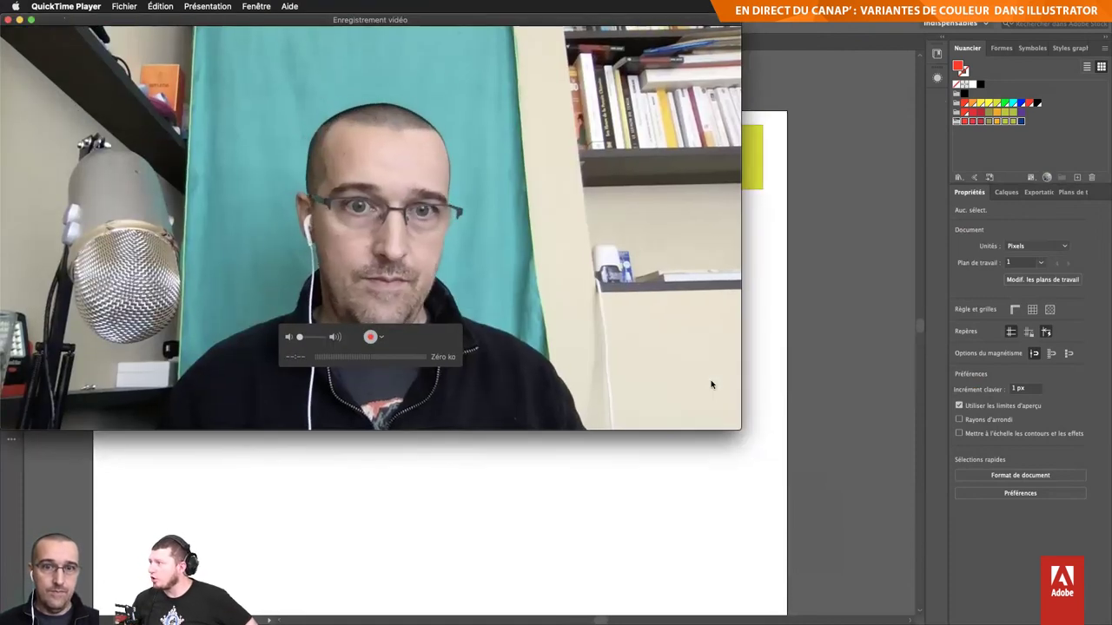
# Step: Switch the recording camera source to the iPhone and show it full screen
pyautogui.click(380, 337)
pyautogui.click(400, 370)
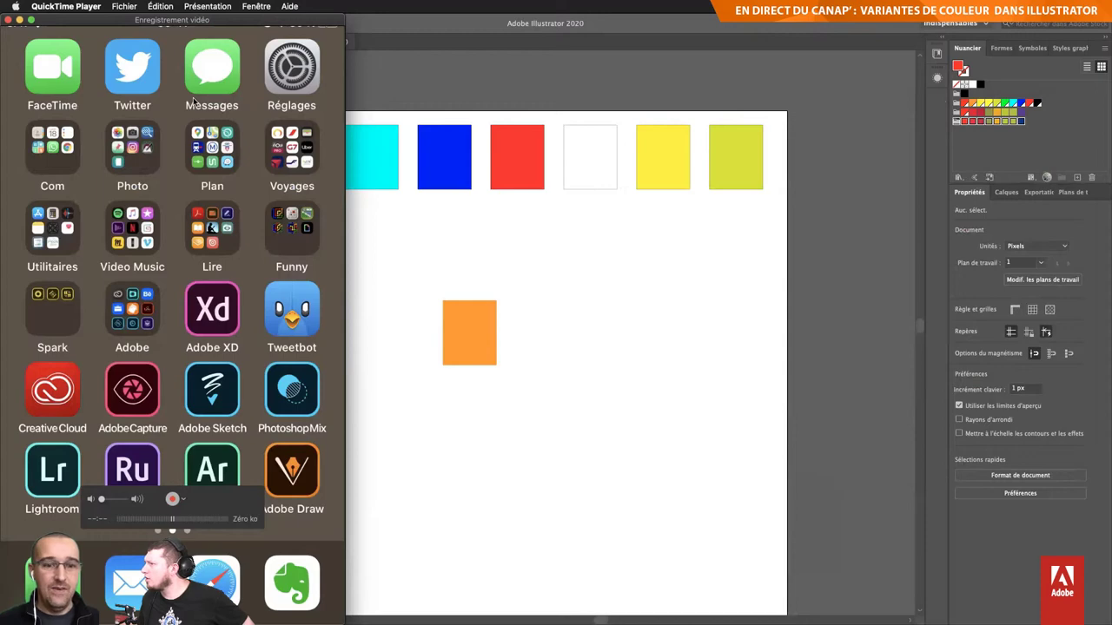
pyautogui.press('ctrl+super+f')
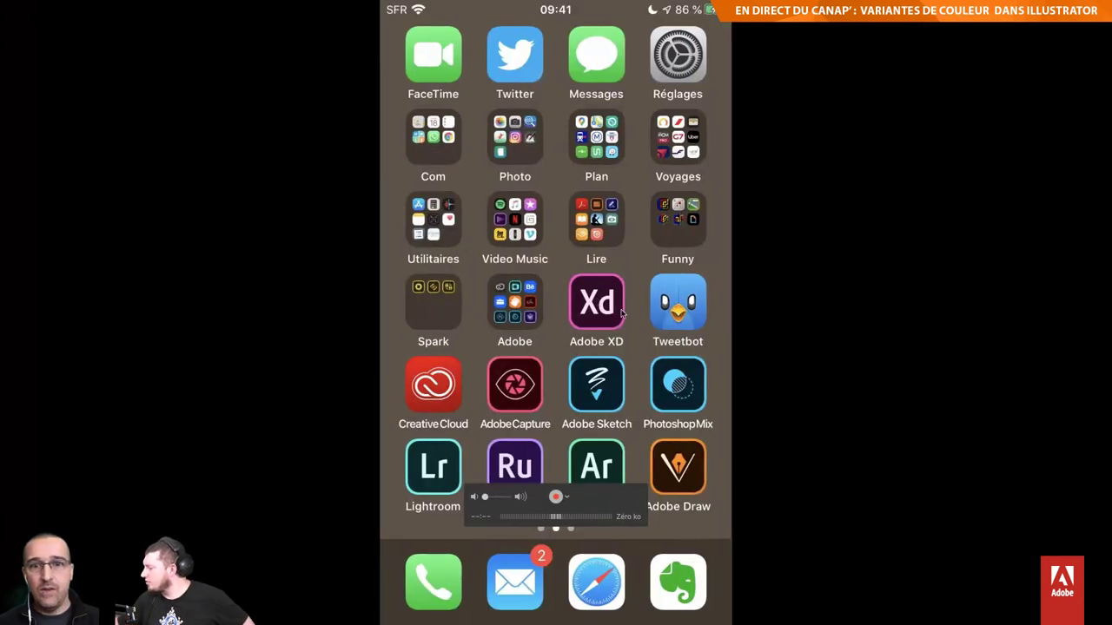
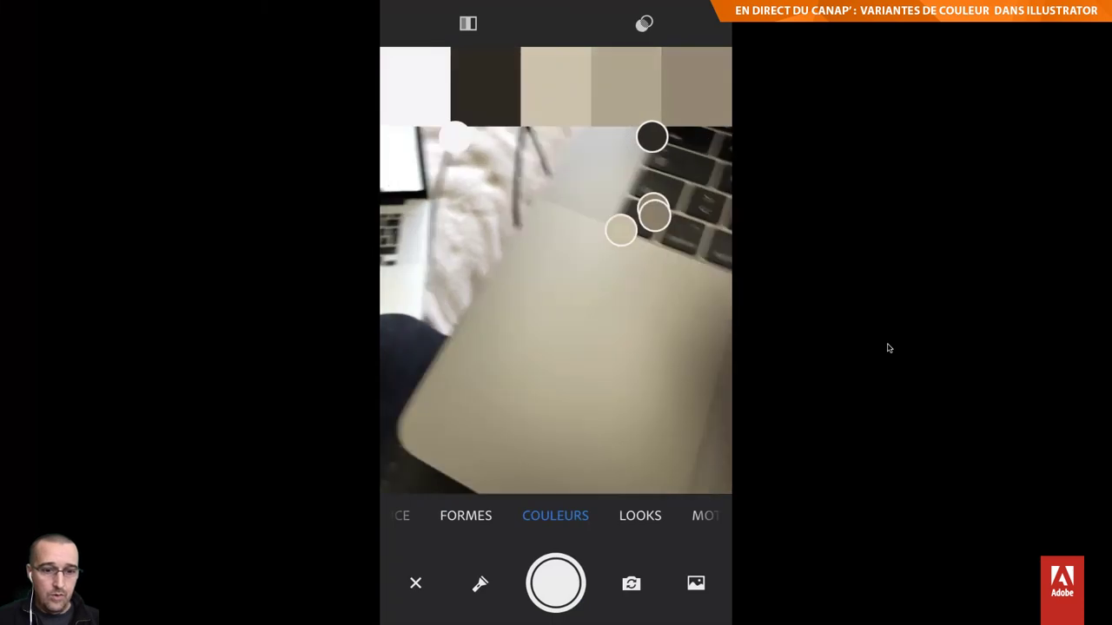
# Step: Switch from Adobe Capture back to Illustrator, where the colour guide is showing
pyautogui.press('super+Tab')
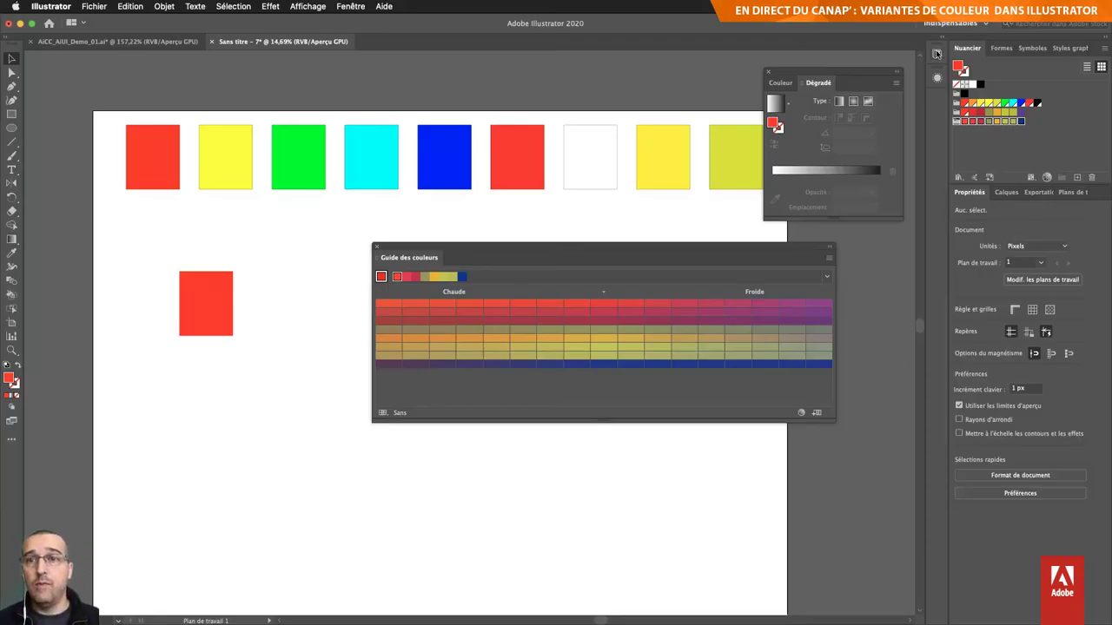
# Step: Add the Bam&Kero library theme to the swatches and shift the Color Guide panel left
pyautogui.click(936, 54)
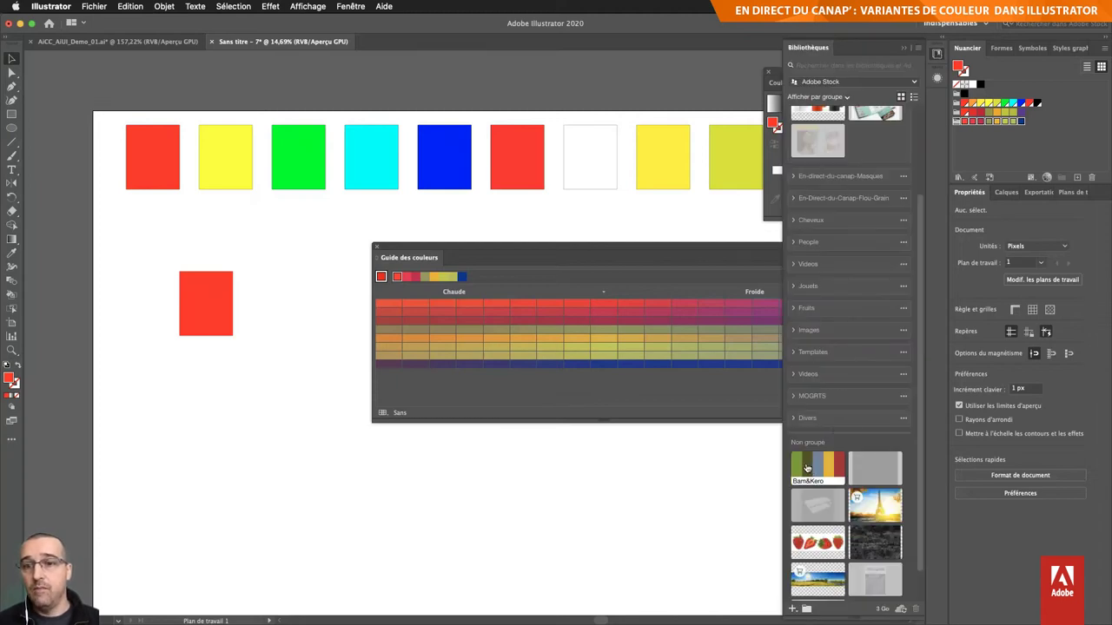
pyautogui.rightClick(806, 468)
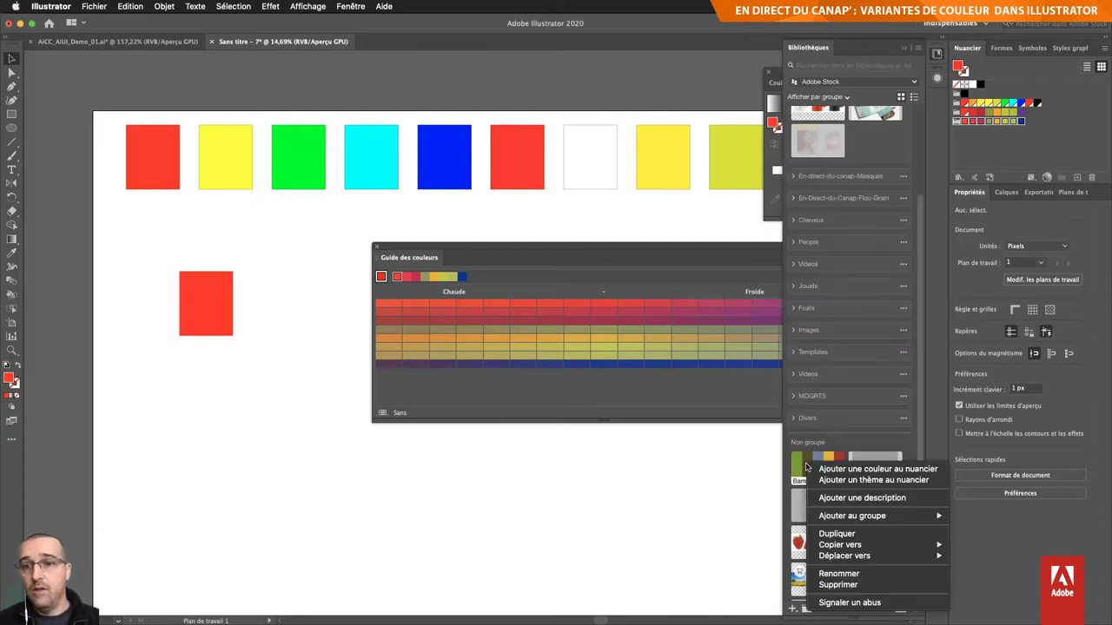
pyautogui.click(889, 481)
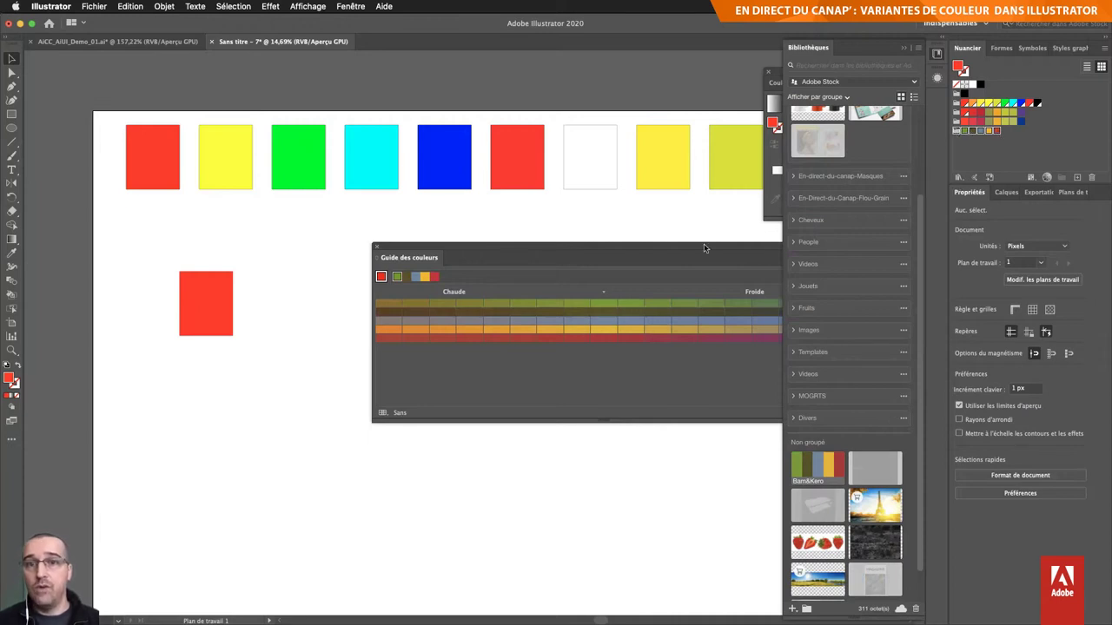
pyautogui.moveTo(698, 249); pyautogui.dragTo(571, 250)
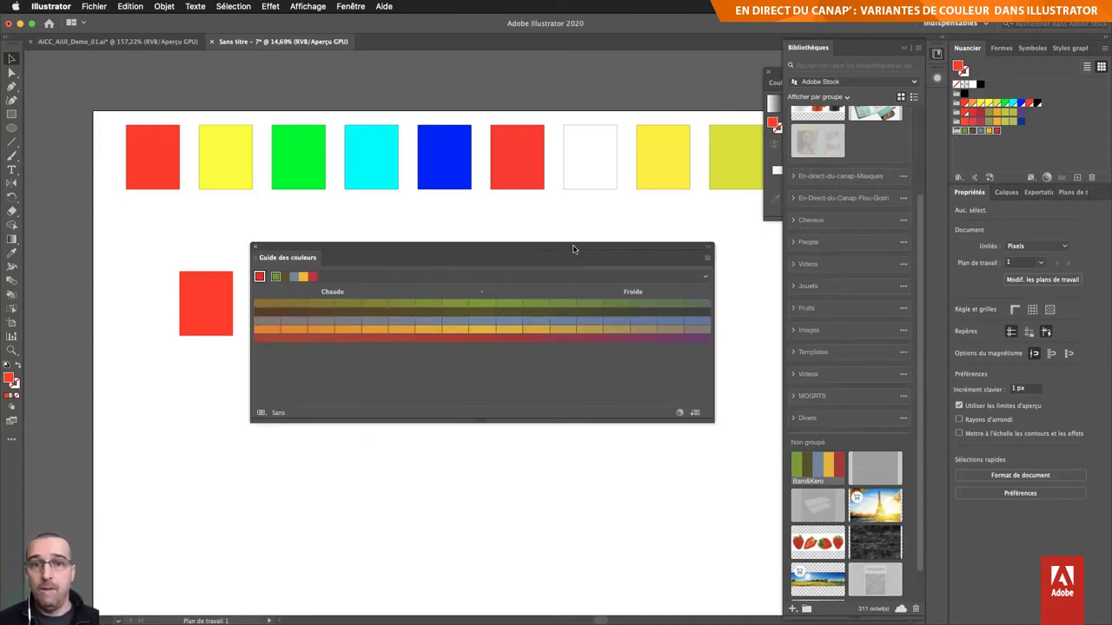
# Step: Base the Color Guide on green and the whole Bam&Kero theme, and enlarge the panel
pyautogui.click(478, 306)
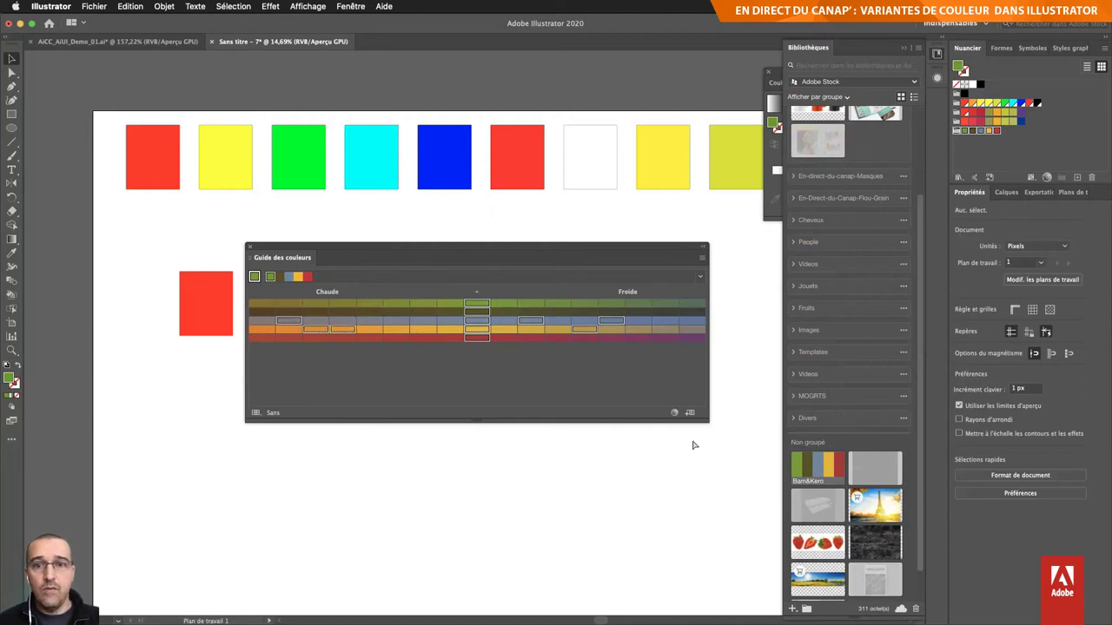
pyautogui.click(690, 412)
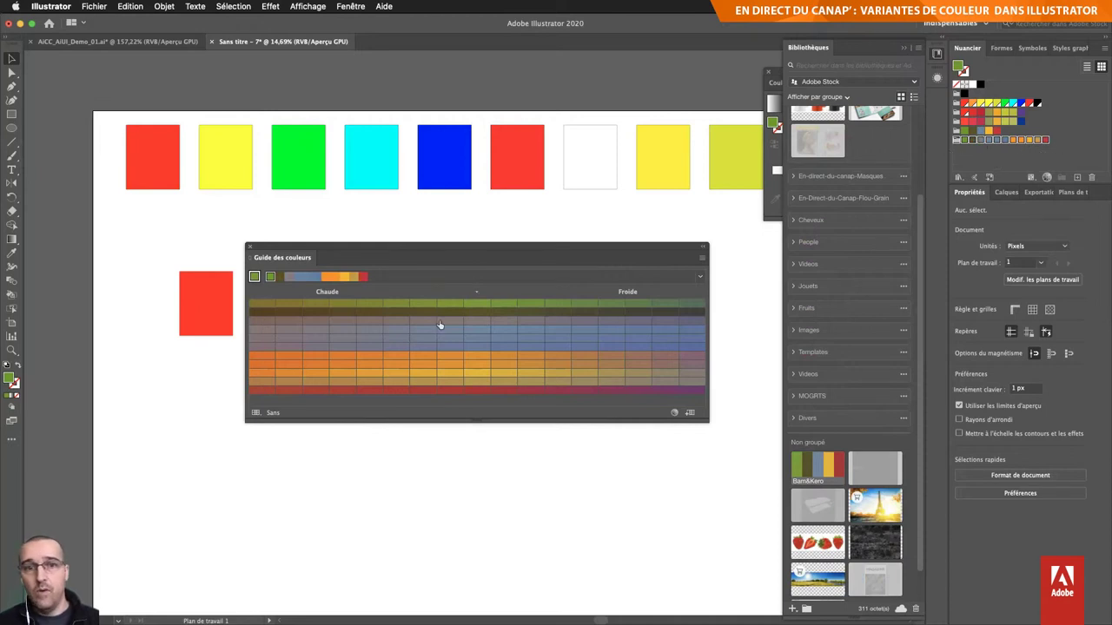
pyautogui.moveTo(493, 423); pyautogui.dragTo(497, 469)
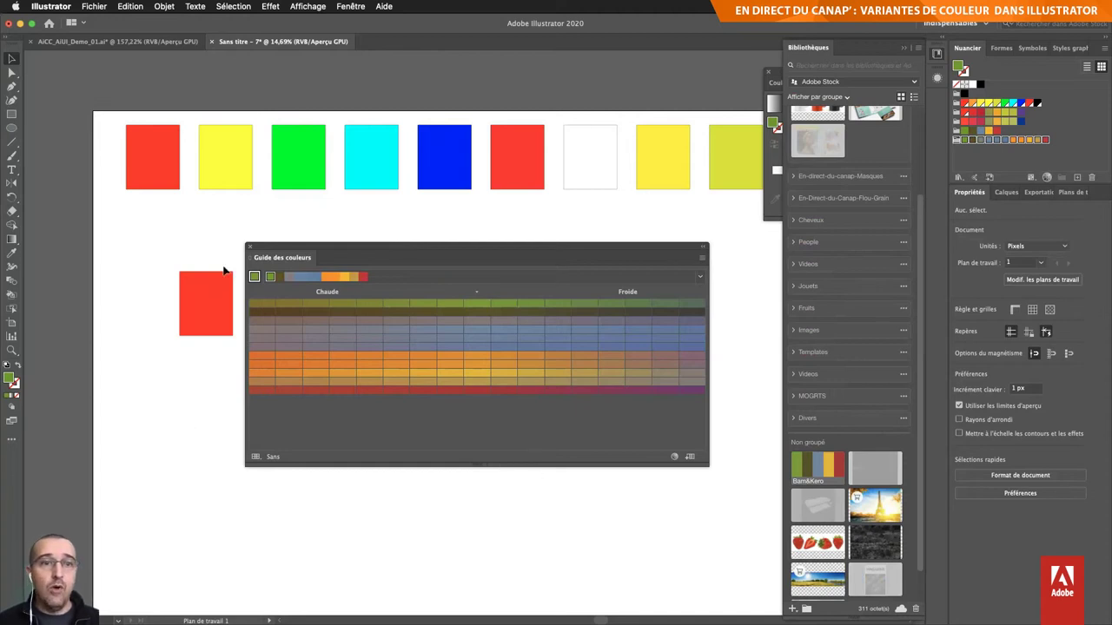
# Step: Recolour the top-row squares and the lone lower square with mauve, orange, blue, green, crimson, purple and red guide shades
pyautogui.moveTo(265, 349); pyautogui.dragTo(159, 171)
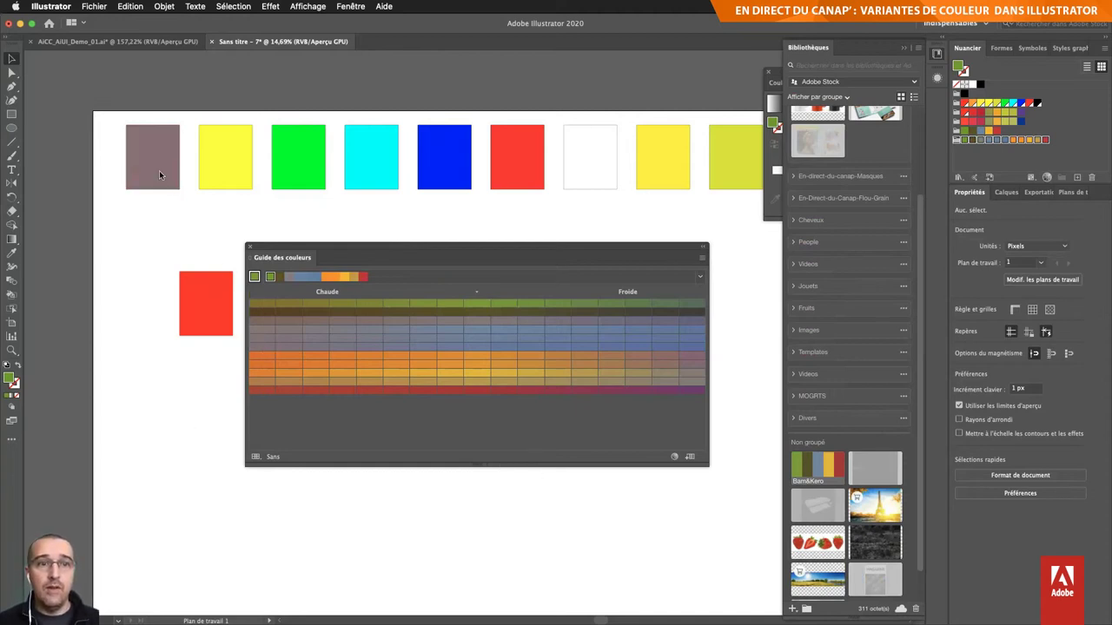
pyautogui.moveTo(293, 363); pyautogui.dragTo(234, 159)
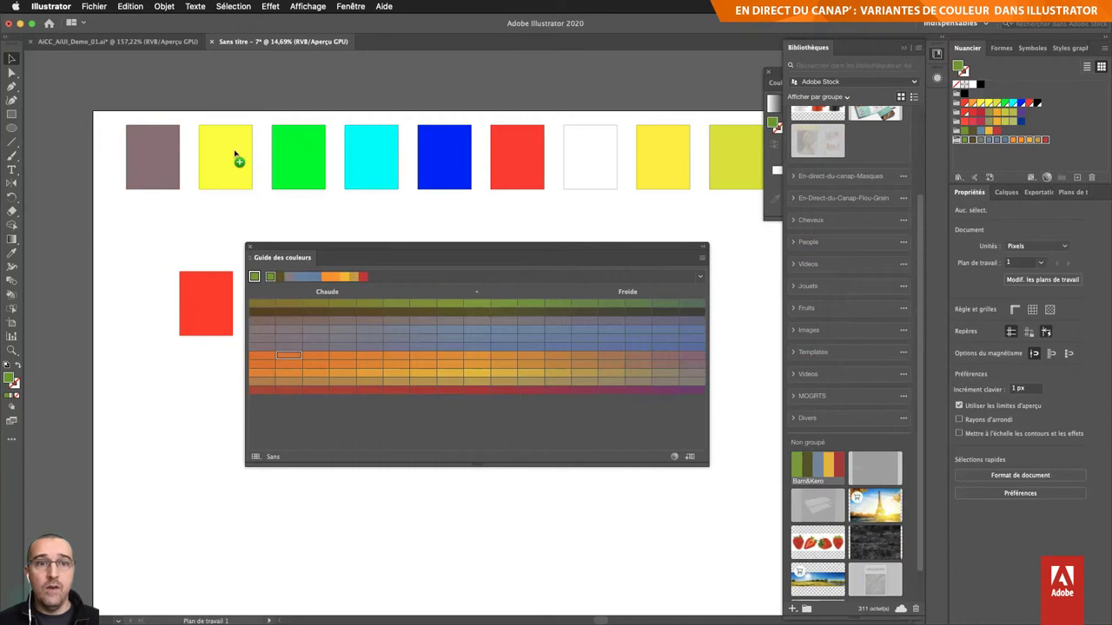
pyautogui.moveTo(338, 371); pyautogui.dragTo(359, 167)
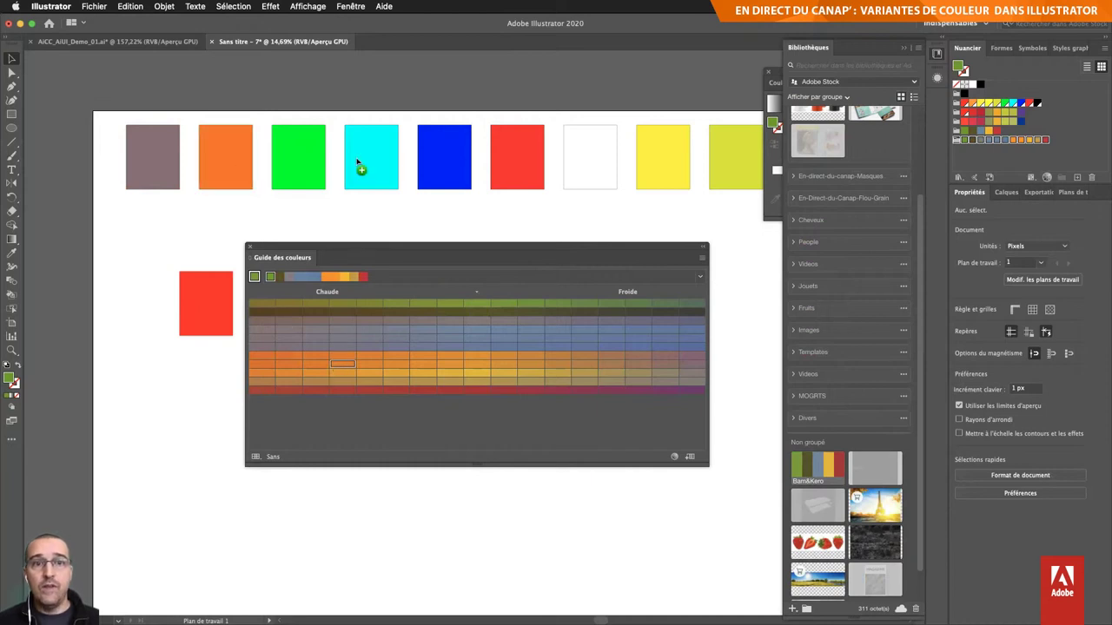
pyautogui.moveTo(363, 326); pyautogui.dragTo(301, 177)
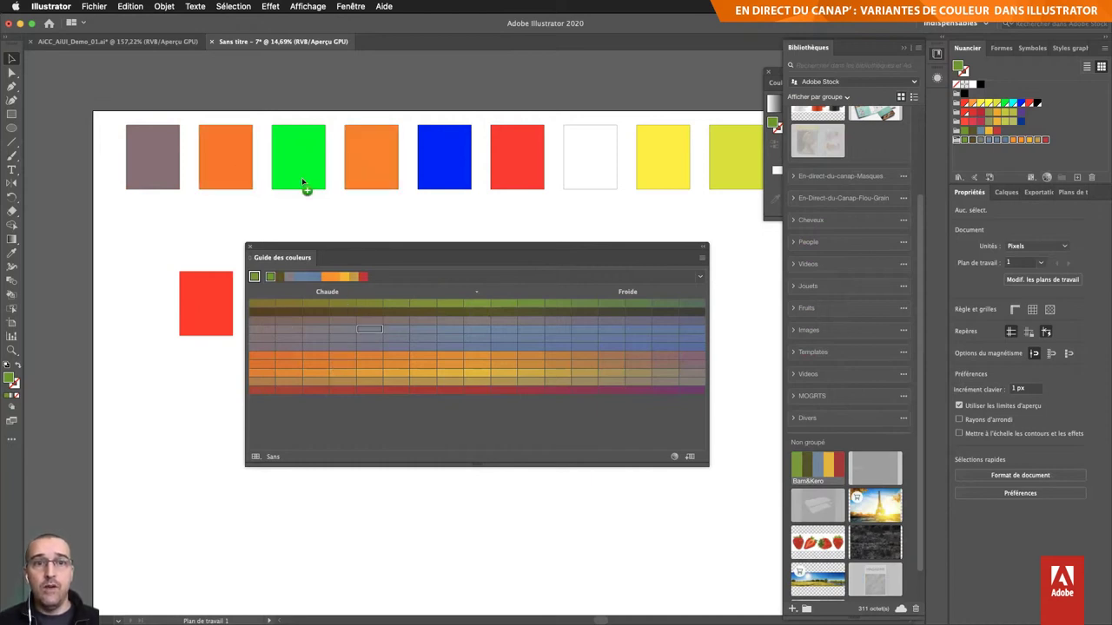
pyautogui.moveTo(446, 304); pyautogui.dragTo(525, 160)
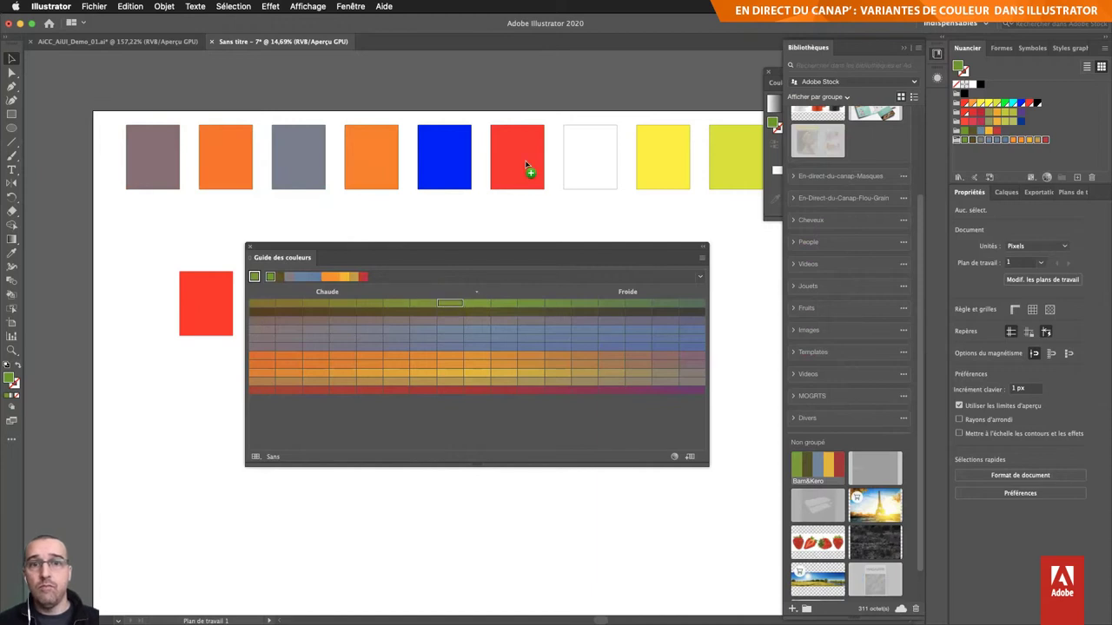
pyautogui.moveTo(546, 307); pyautogui.dragTo(442, 160)
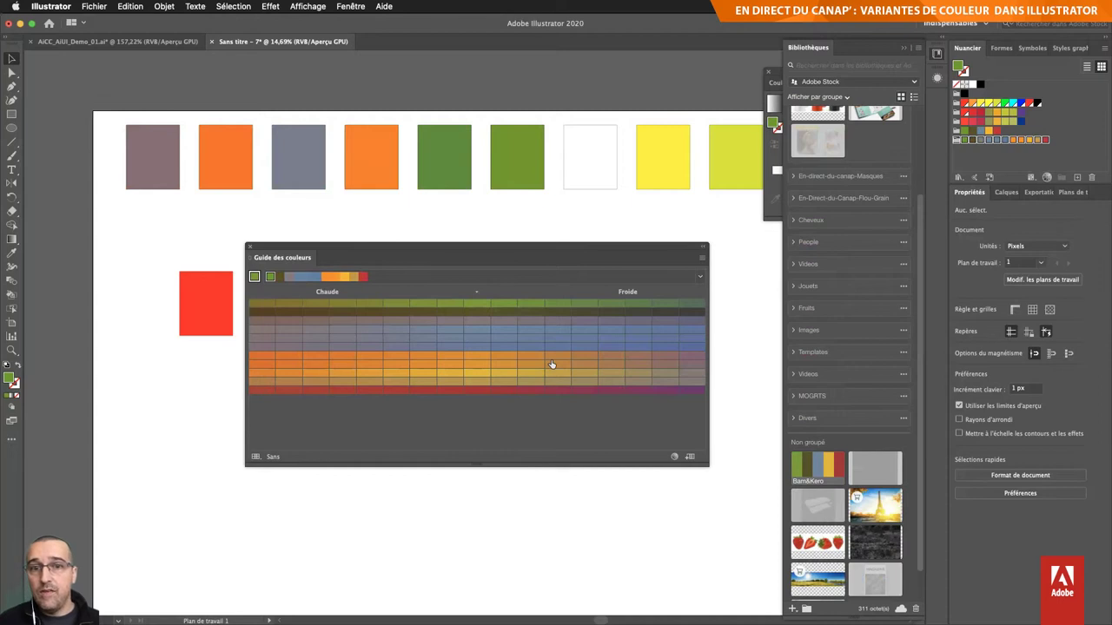
pyautogui.moveTo(550, 360); pyautogui.dragTo(599, 176)
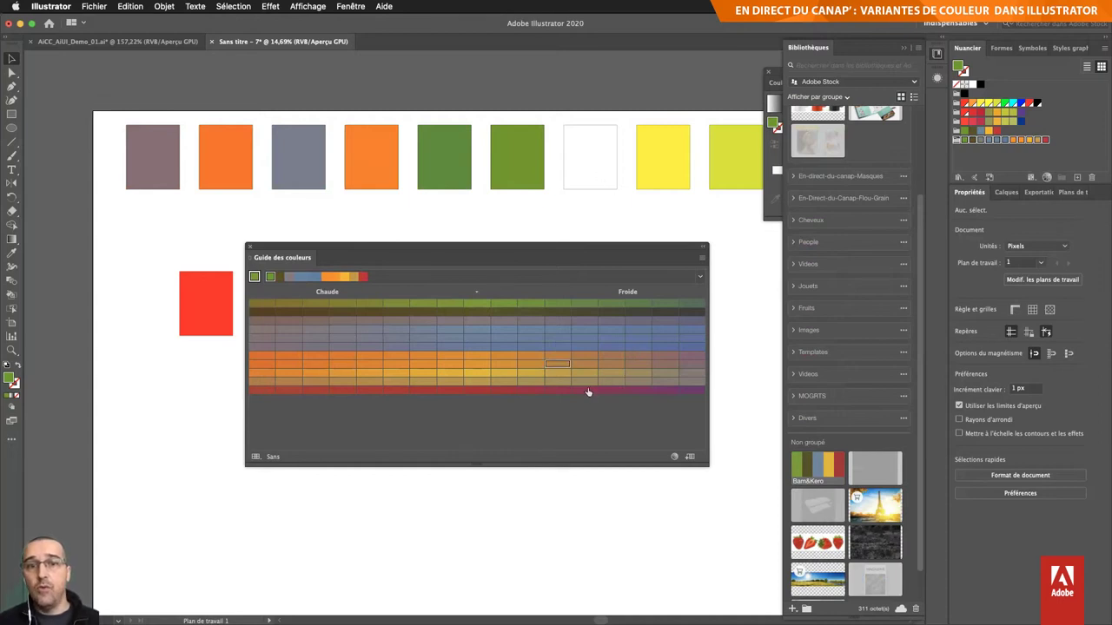
pyautogui.moveTo(585, 390); pyautogui.dragTo(673, 154)
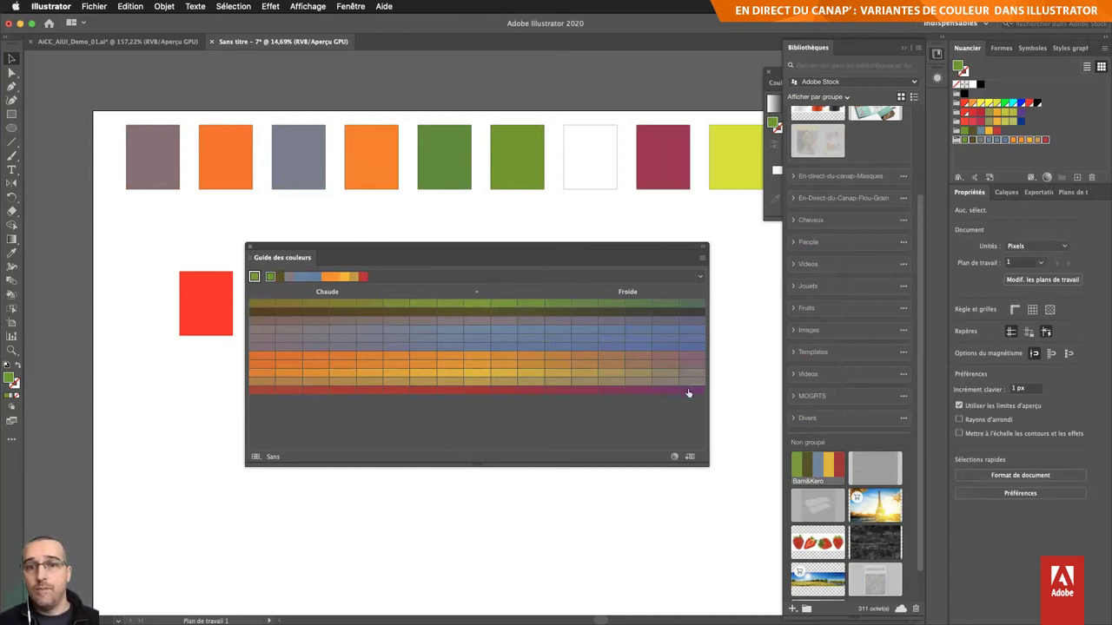
pyautogui.moveTo(691, 390); pyautogui.dragTo(719, 158)
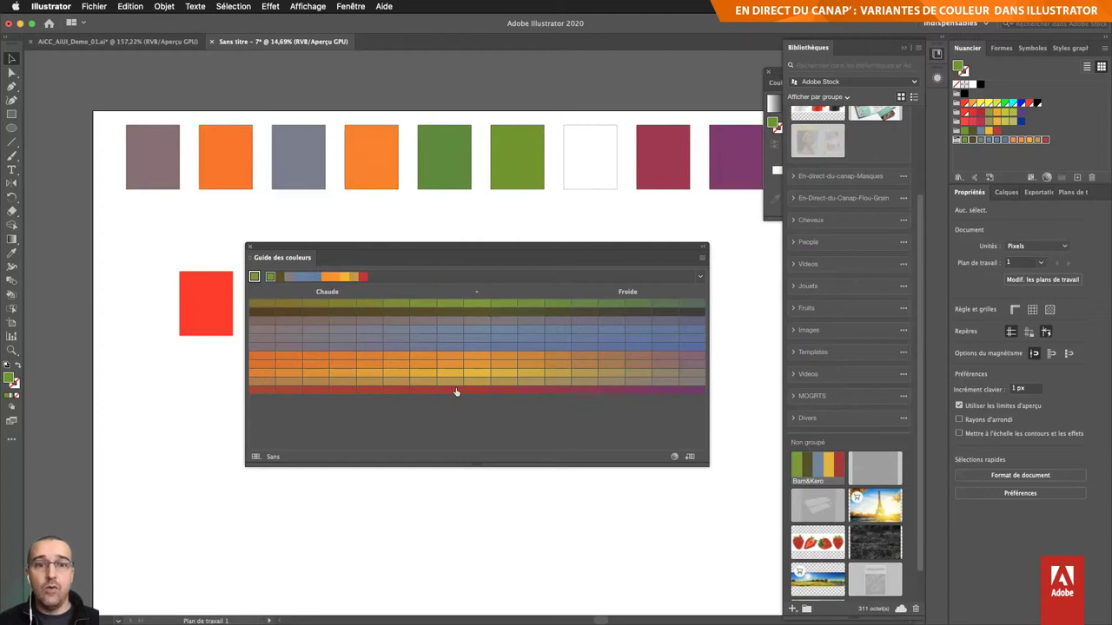
pyautogui.moveTo(449, 390); pyautogui.dragTo(219, 315)
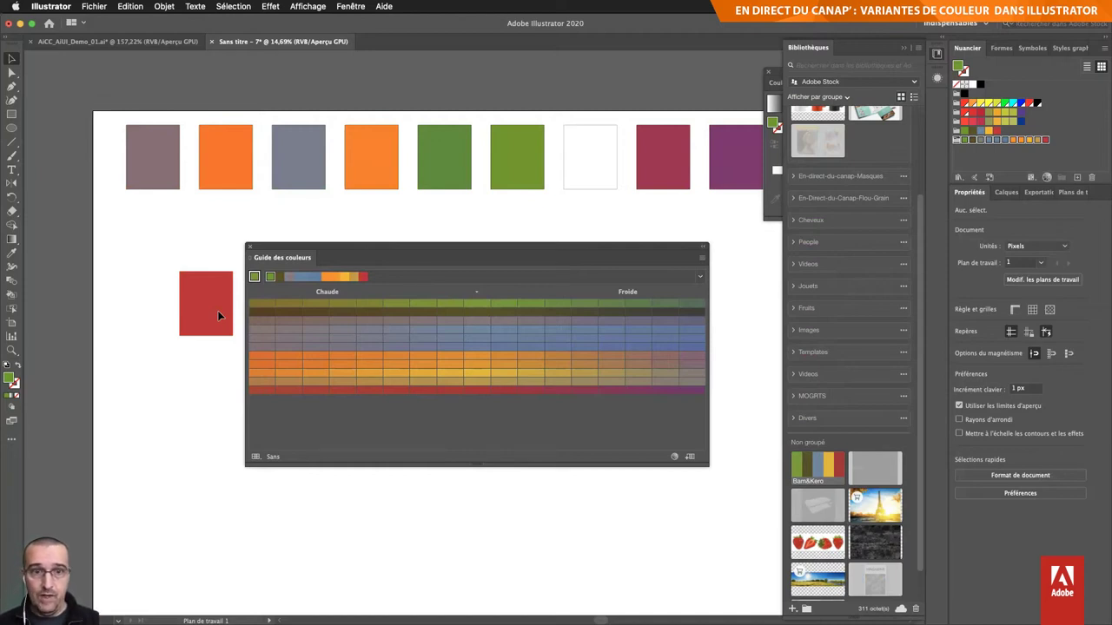
# Step: Open the Color Guide Options and cancel without changes
pyautogui.click(705, 263)
pyautogui.click(761, 303)
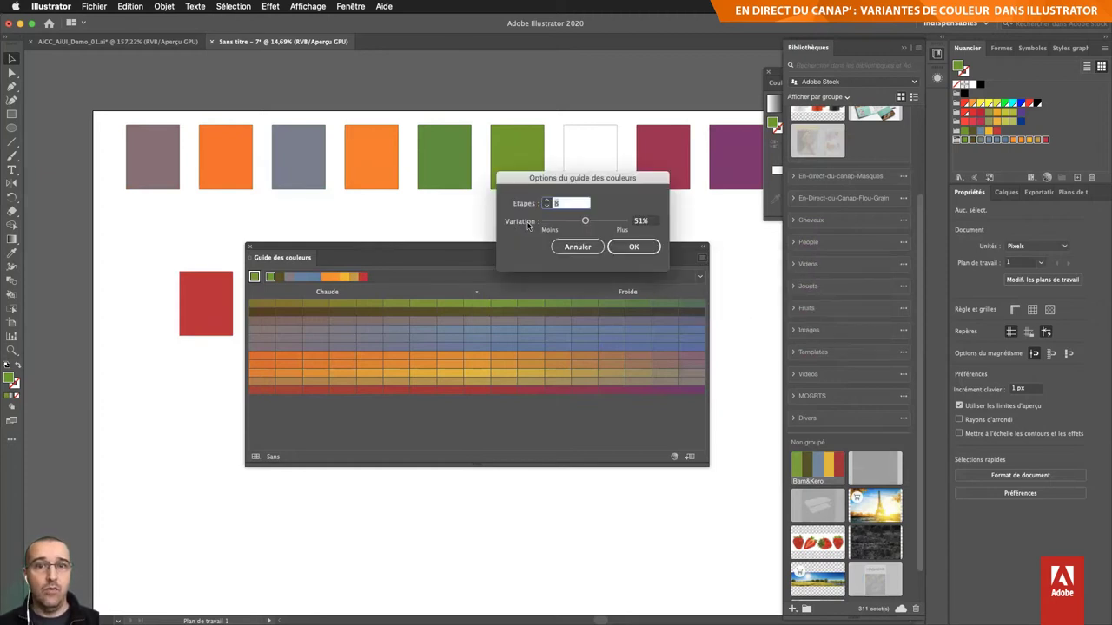
pyautogui.click(578, 247)
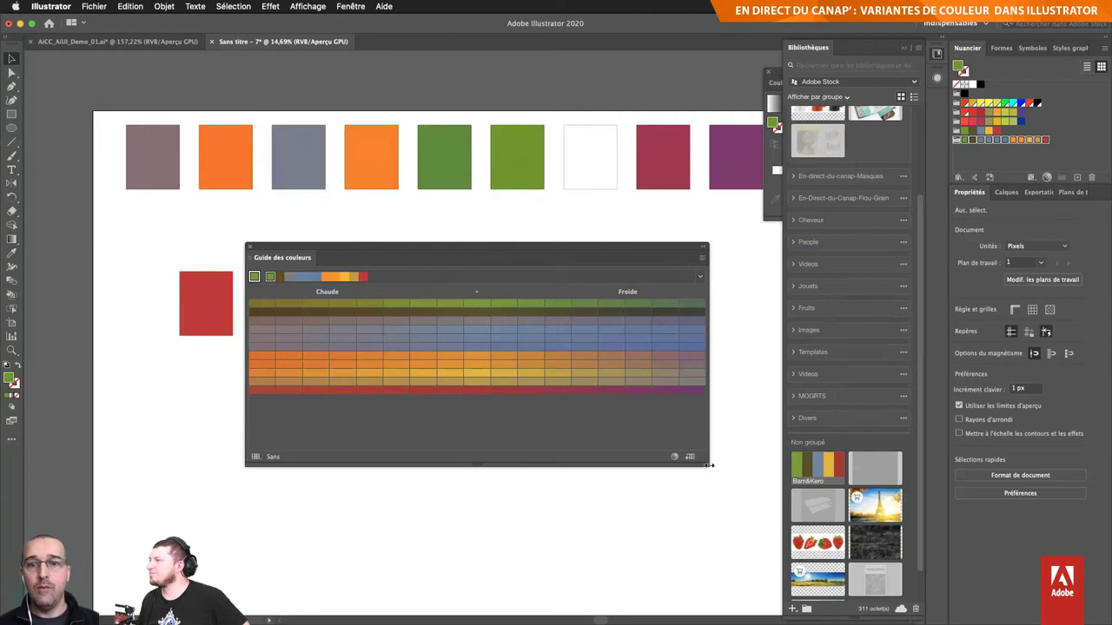
# Step: Narrow and reposition the Color Guide panel, close it, and switch to Chrome
pyautogui.moveTo(711, 467); pyautogui.dragTo(560, 469)
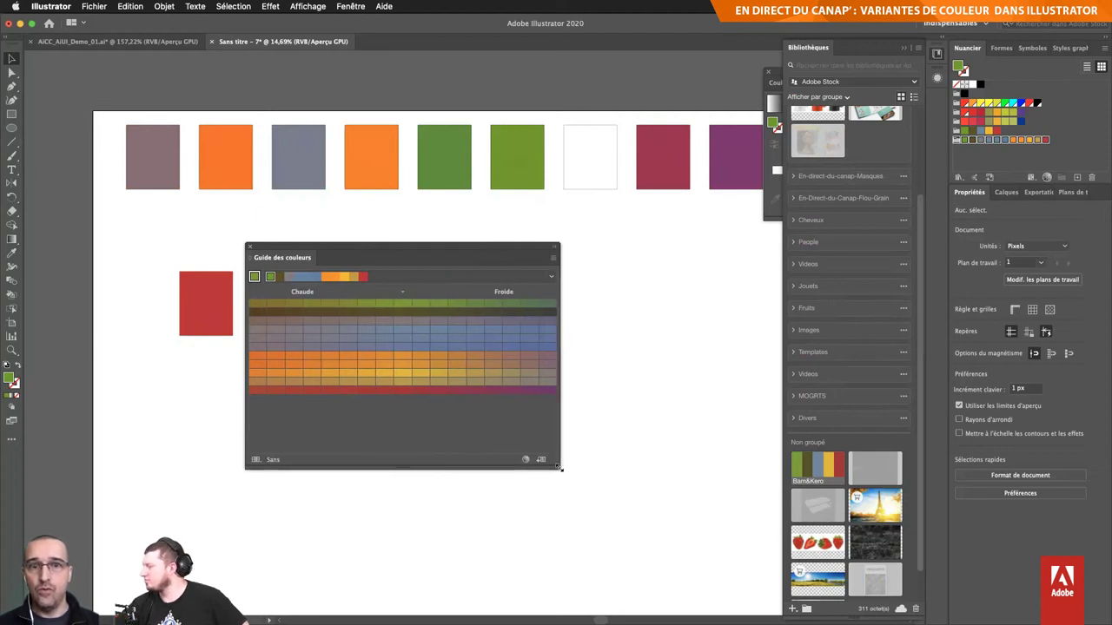
pyautogui.moveTo(362, 249); pyautogui.dragTo(536, 239)
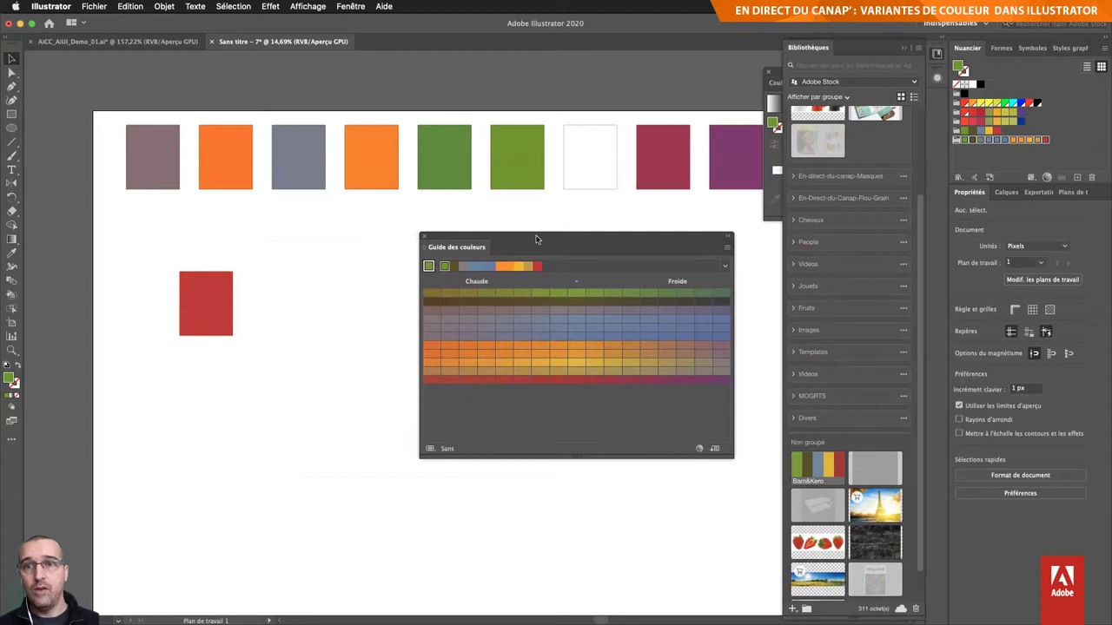
pyautogui.scroll(3, 872, 223)
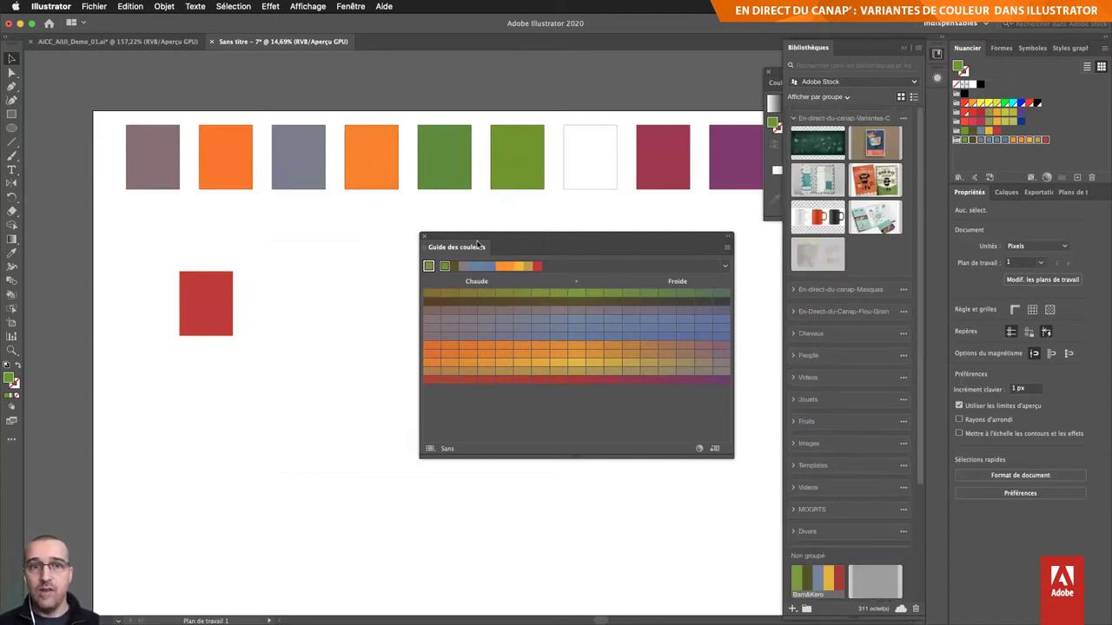
pyautogui.click(423, 237)
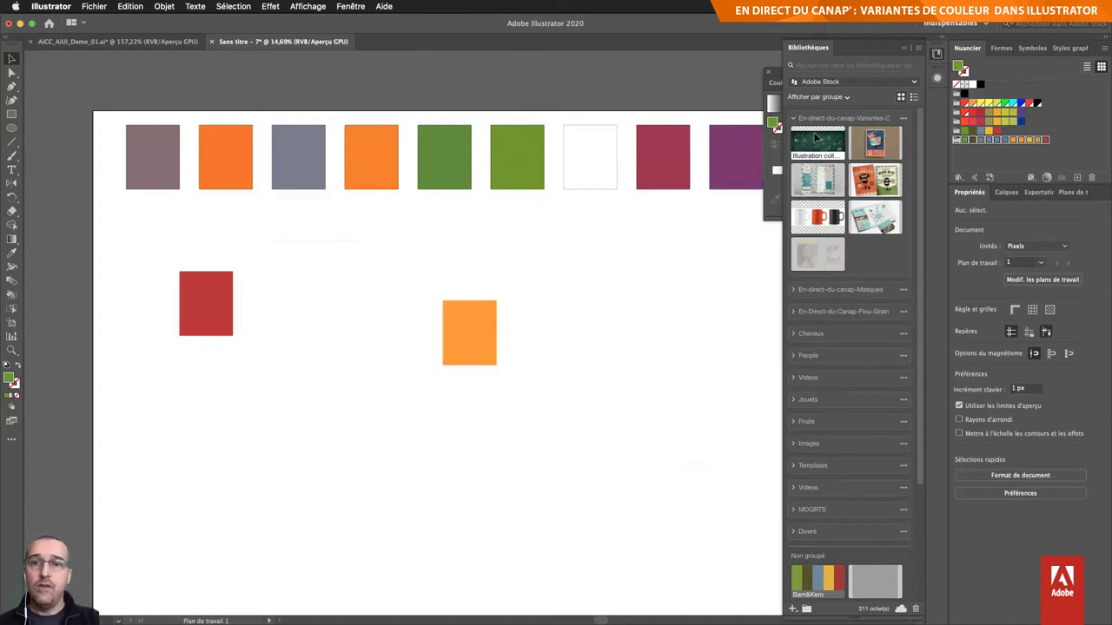
pyautogui.press('super+Tab')
# Step: Review the Adobe Stock science doodles page in Chrome, then return to Illustrator
pyautogui.click(555, 311)
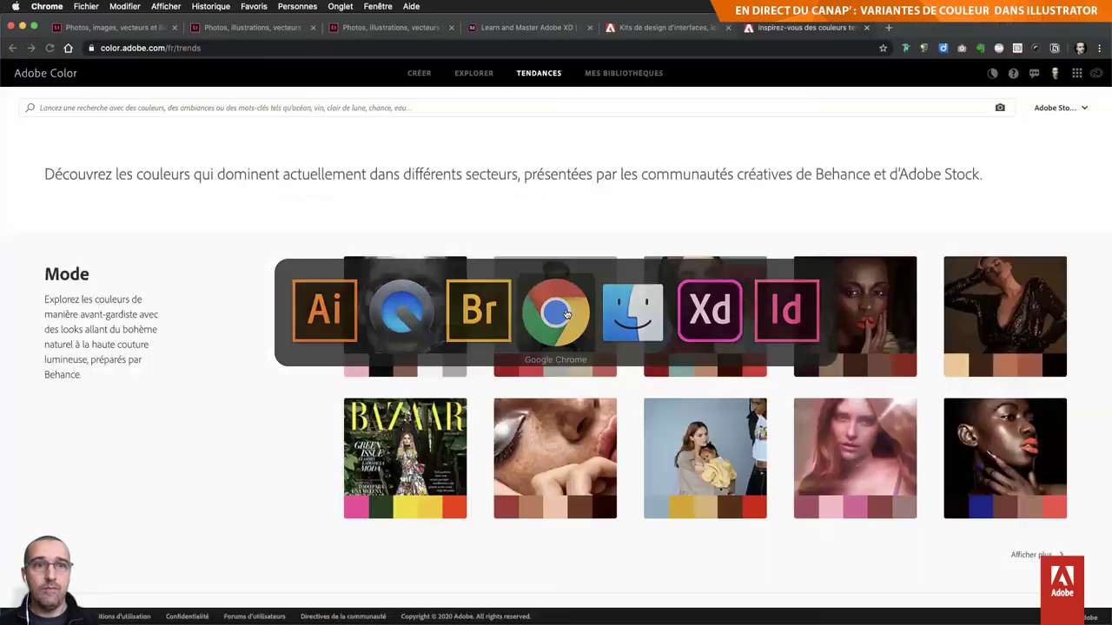
pyautogui.click(127, 25)
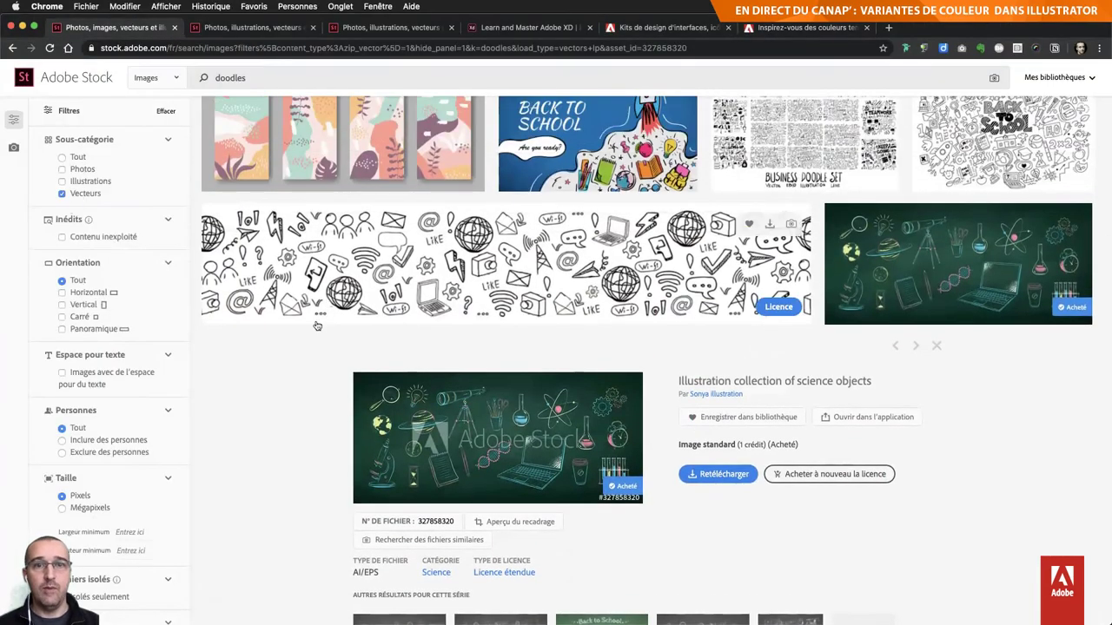
pyautogui.scroll(2, 317, 326)
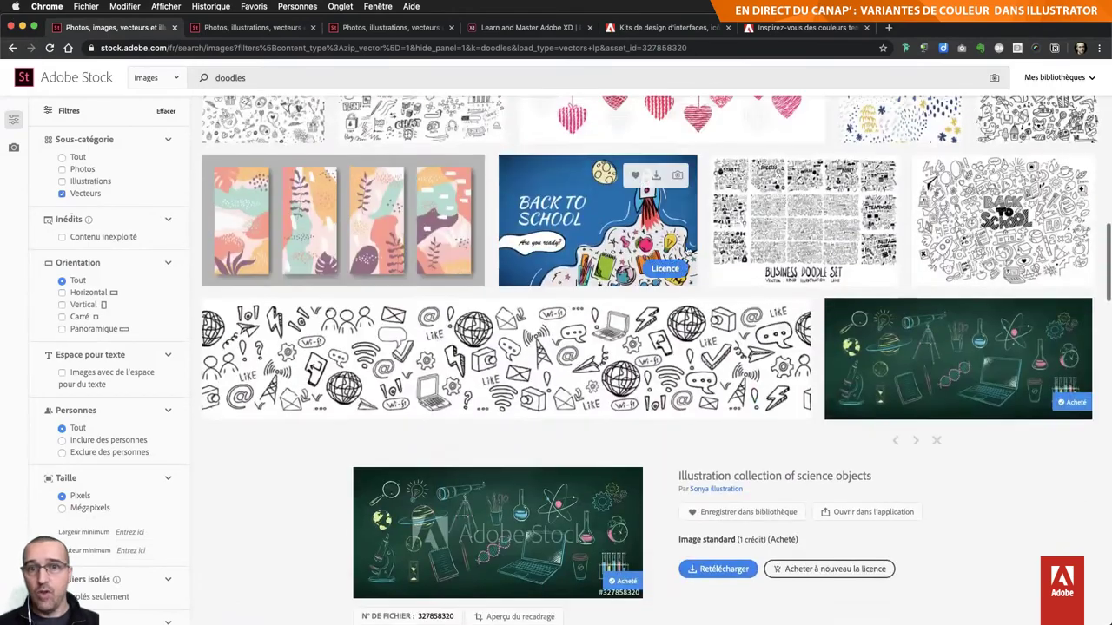
pyautogui.scroll(-4, 573, 257)
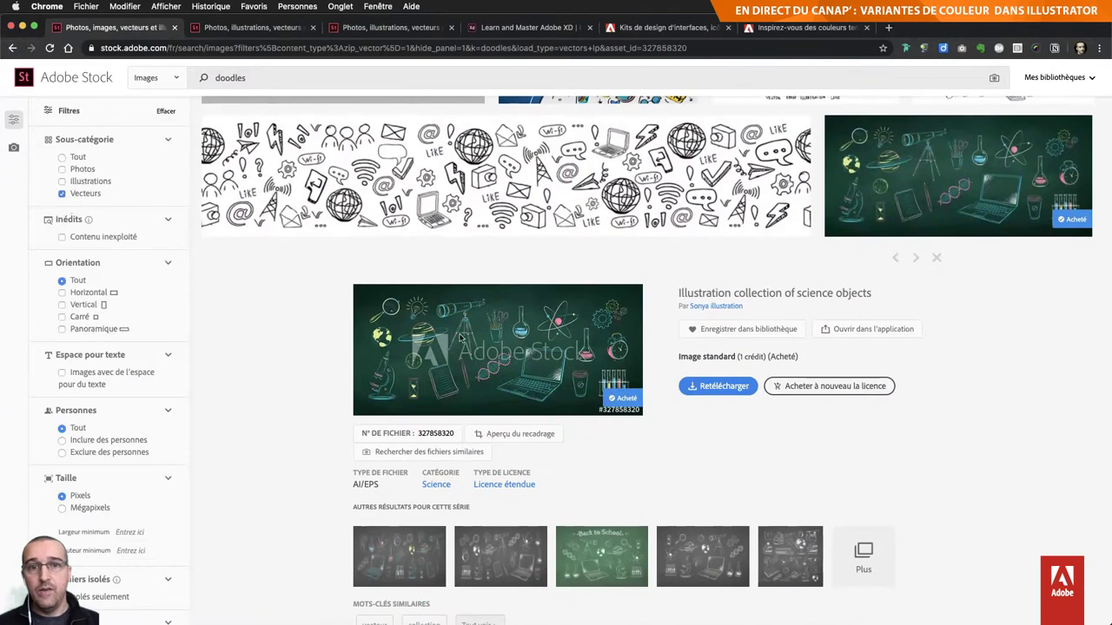
pyautogui.scroll(-1, 403, 335)
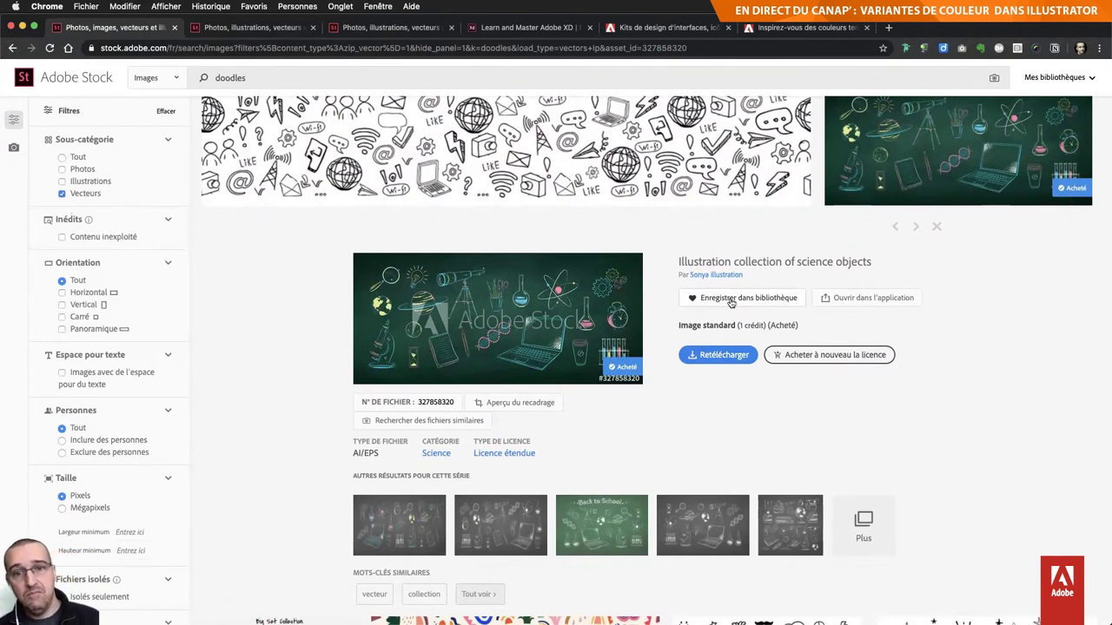
pyautogui.press('super+Tab')
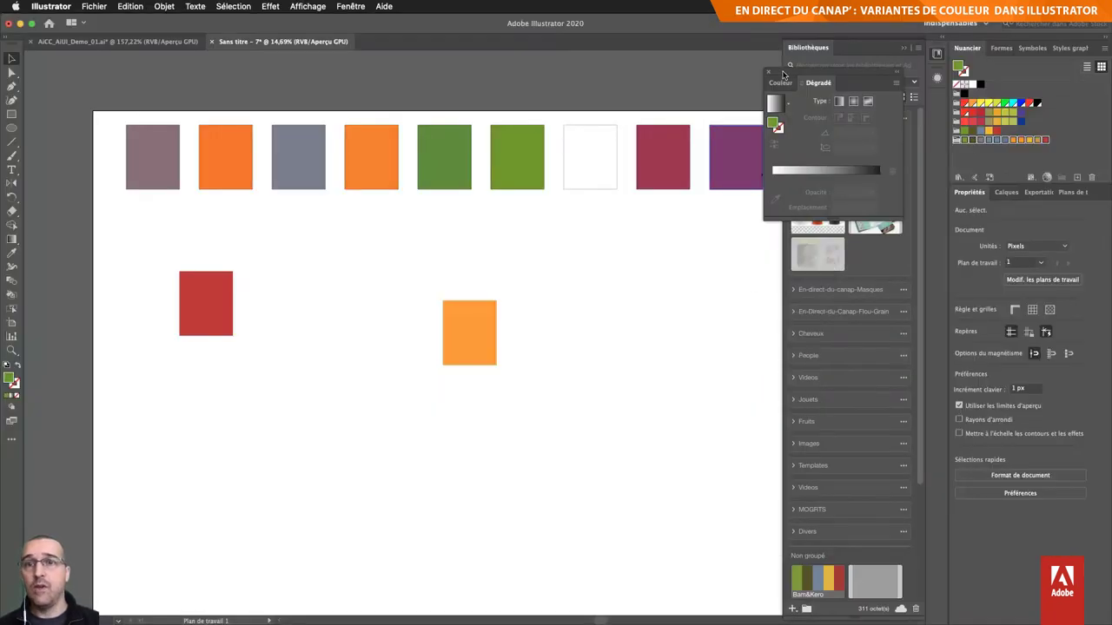
# Step: Close the Colour panel and open the licensed chalkboard science illustration from Libraries, accepting the colour-profile warning
pyautogui.moveTo(768, 75); pyautogui.dragTo(647, 65)
pyautogui.click(647, 65)
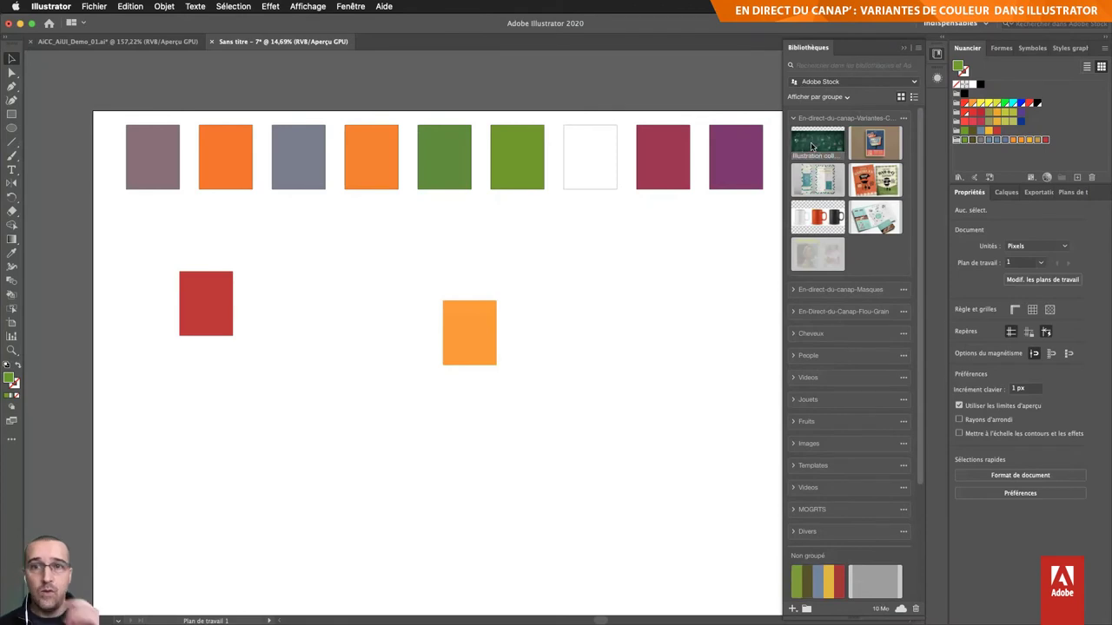
pyautogui.moveTo(812, 148); pyautogui.dragTo(704, 339)
pyautogui.click(666, 339)
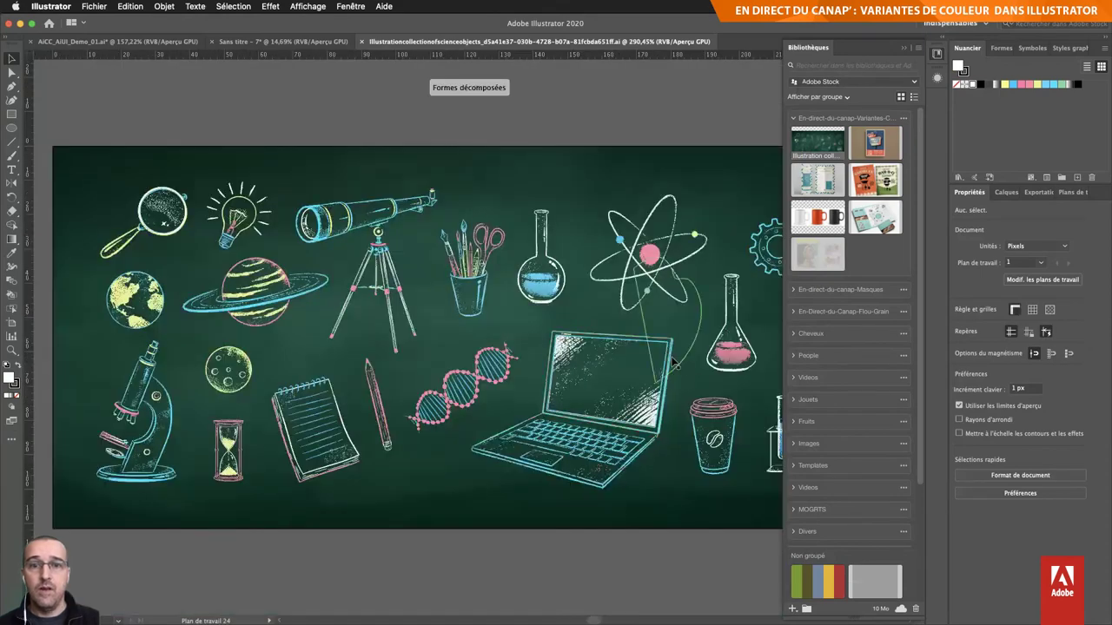
pyautogui.click(937, 54)
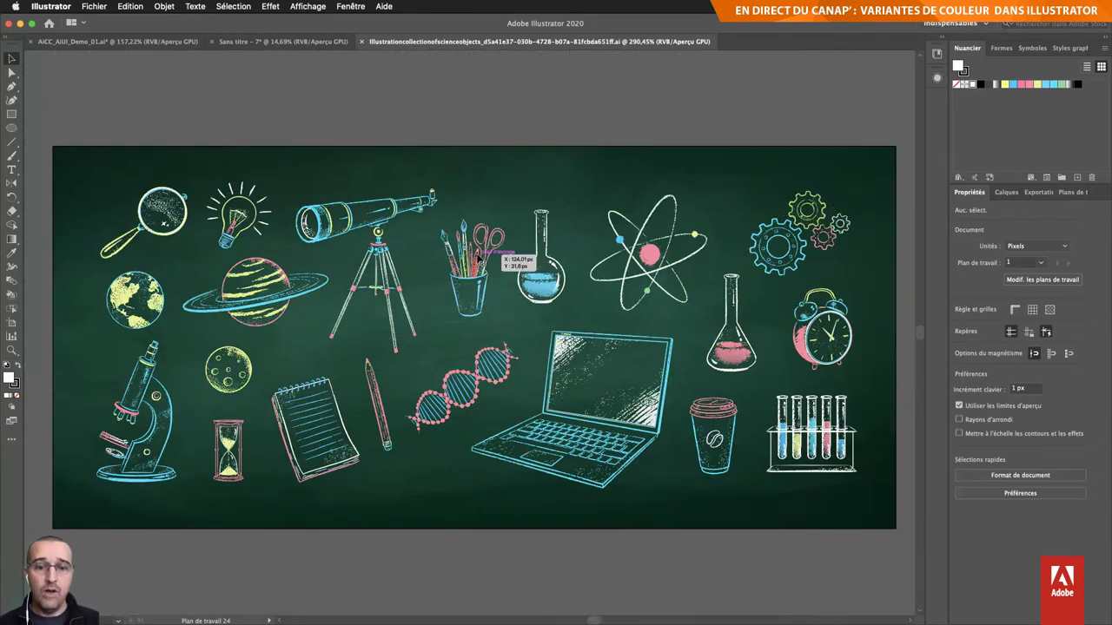
# Step: Preview the artwork in Outline view, then toggle the chalkboard background layer off and on
pyautogui.hotkey('ctrl', 'y')
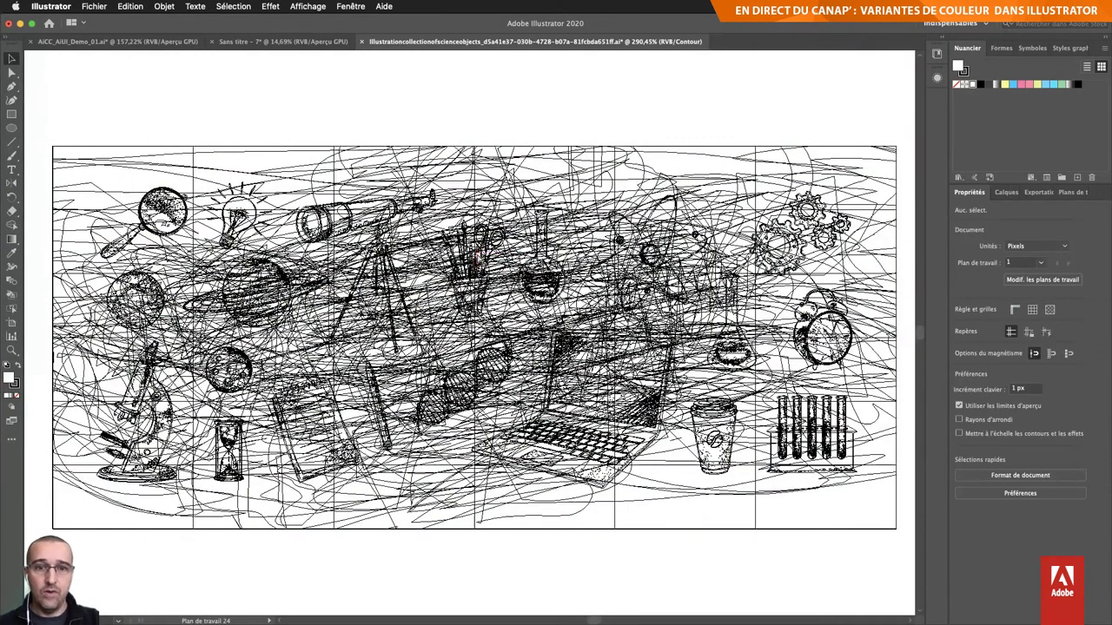
pyautogui.hotkey('ctrl', 'y')
pyautogui.click(1000, 192)
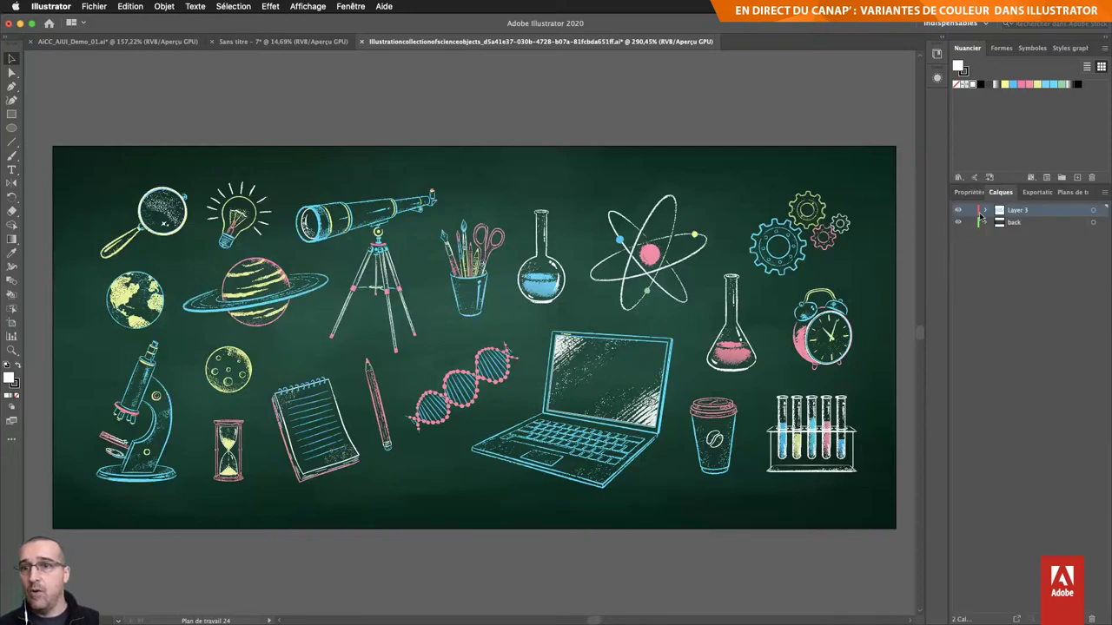
pyautogui.click(959, 222)
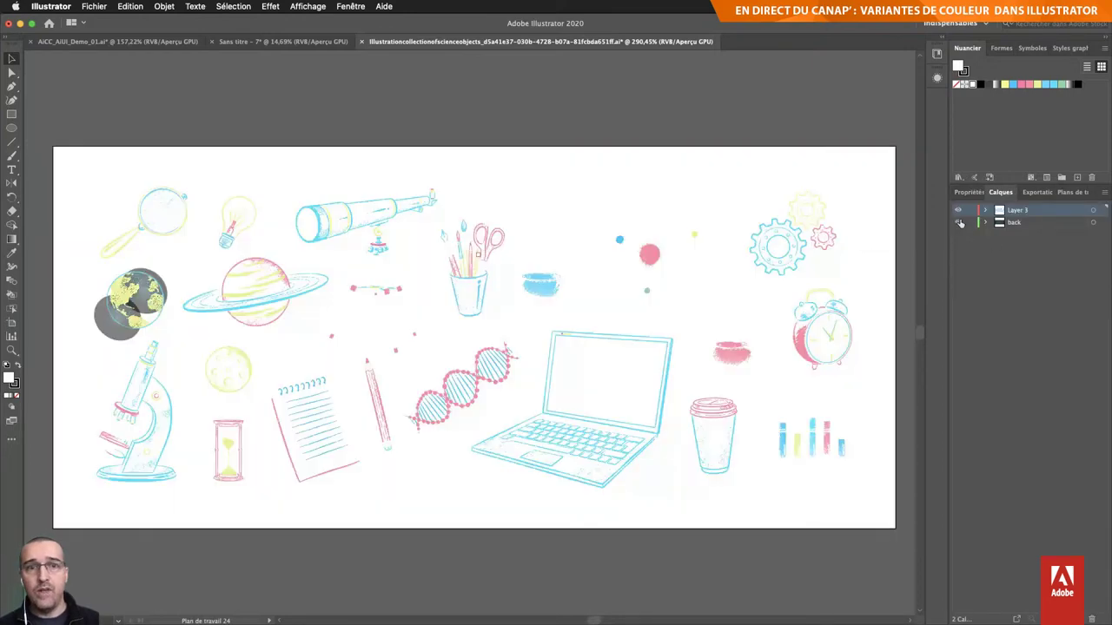
pyautogui.click(960, 222)
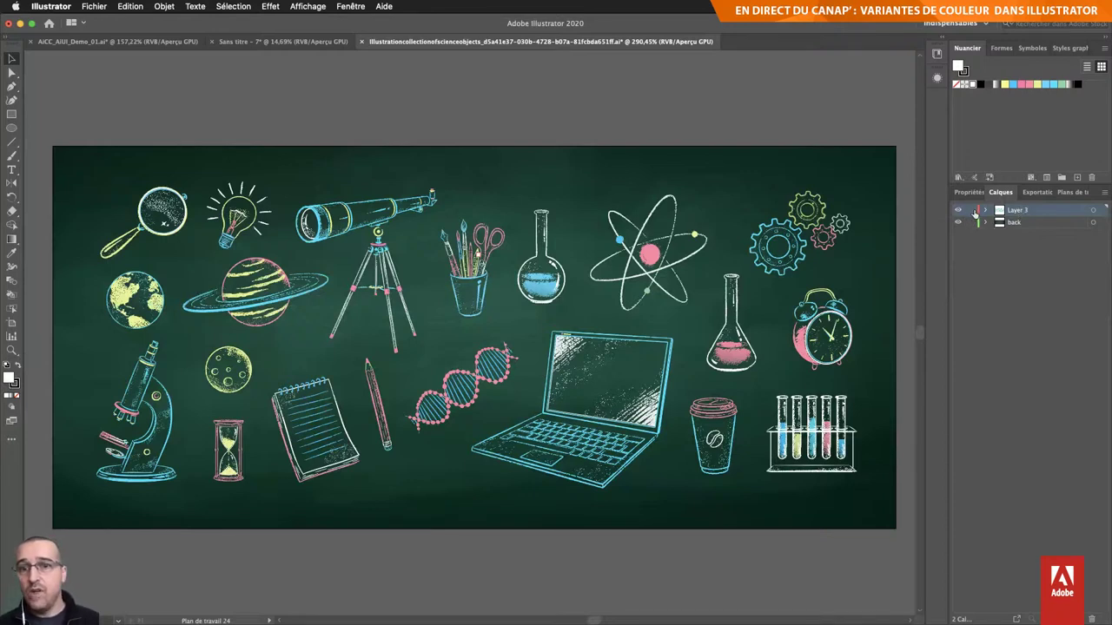
# Step: Select all the chalkboard artwork, hide selection edges, and show its Properties
pyautogui.hotkey('ctrl', 'a')
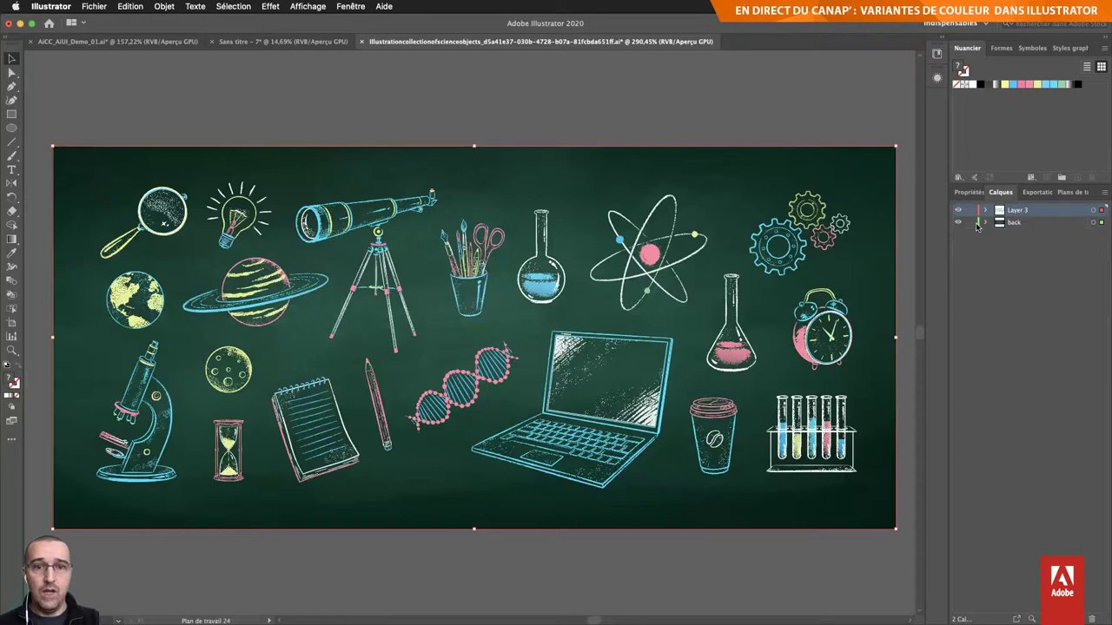
pyautogui.hotkey('ctrl', 'h')
pyautogui.hotkey('ctrl', 'h')
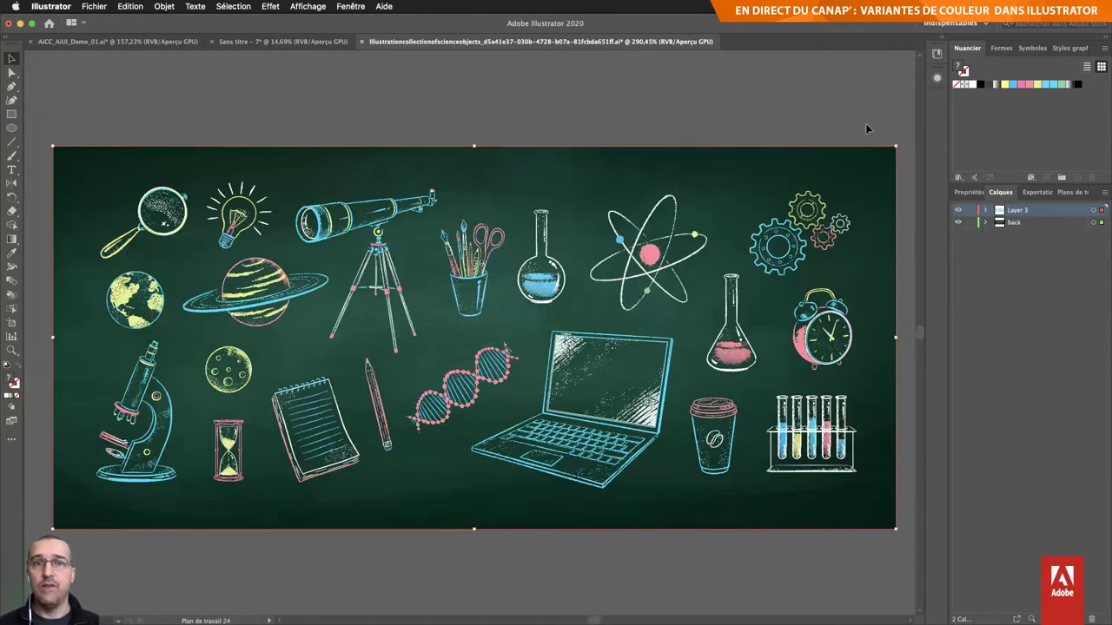
pyautogui.click(971, 193)
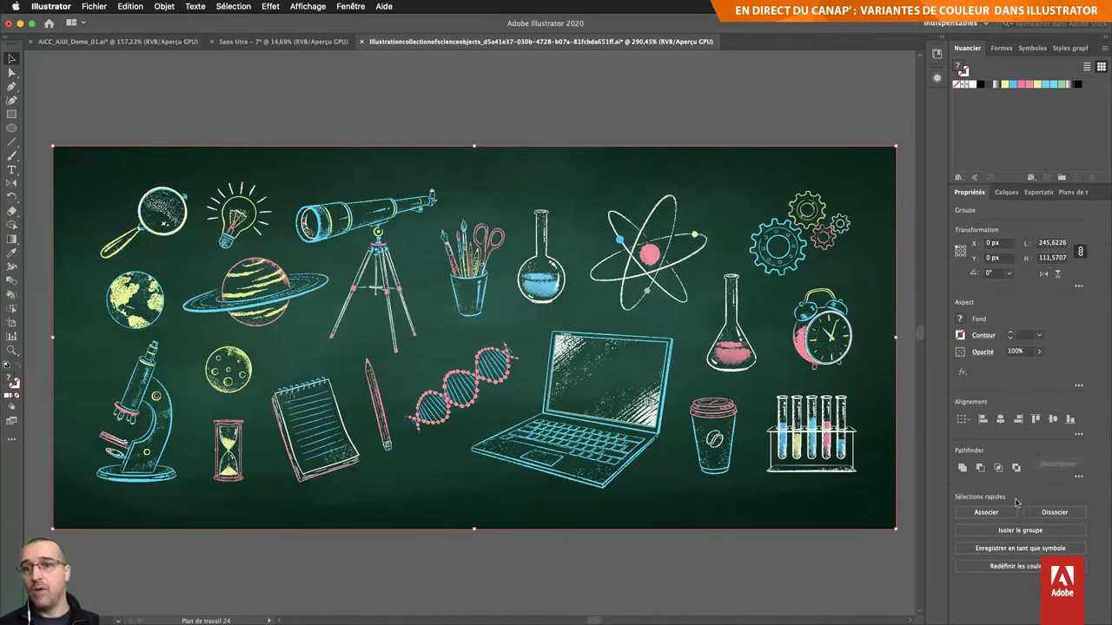
pyautogui.click(1014, 566)
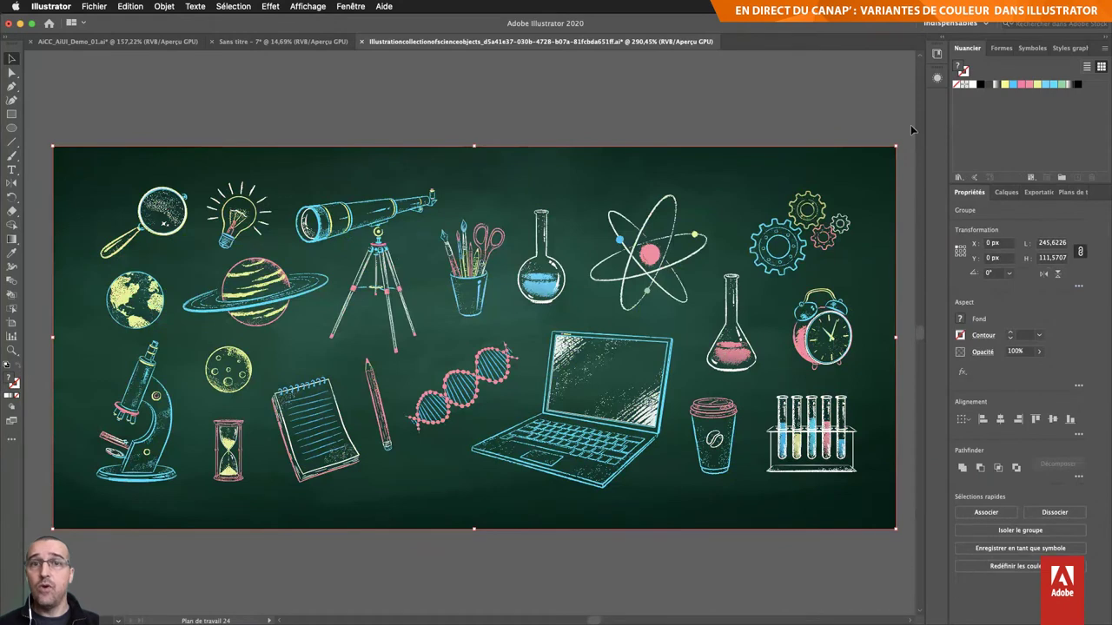
# Step: Try the Indispensables-2 workspace, then restore the default Indispensables workspace
pyautogui.click(952, 25)
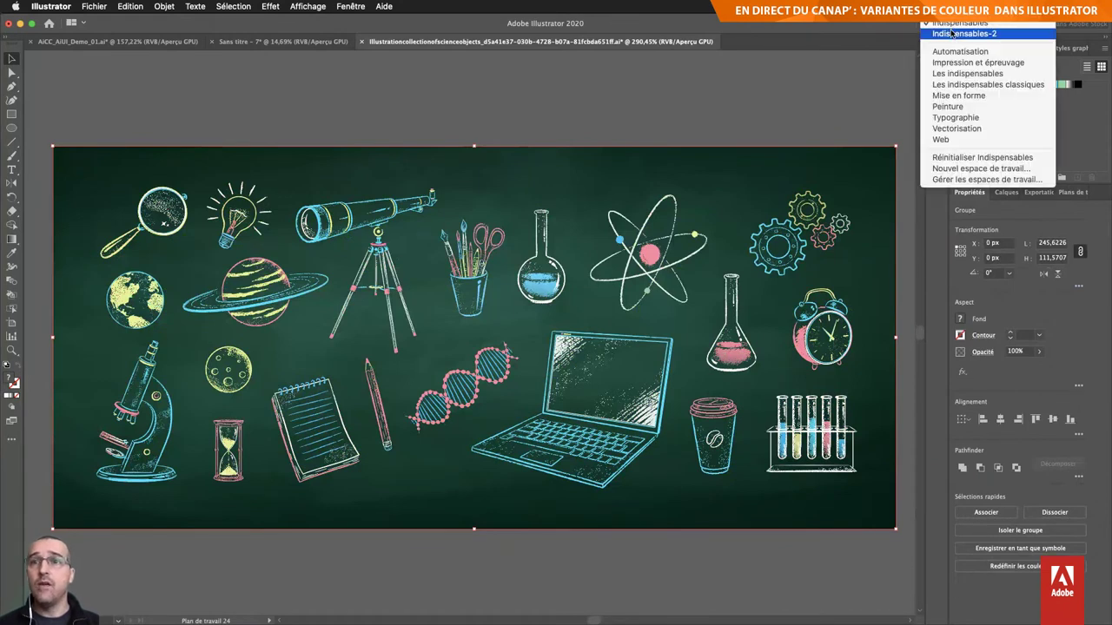
pyautogui.click(952, 33)
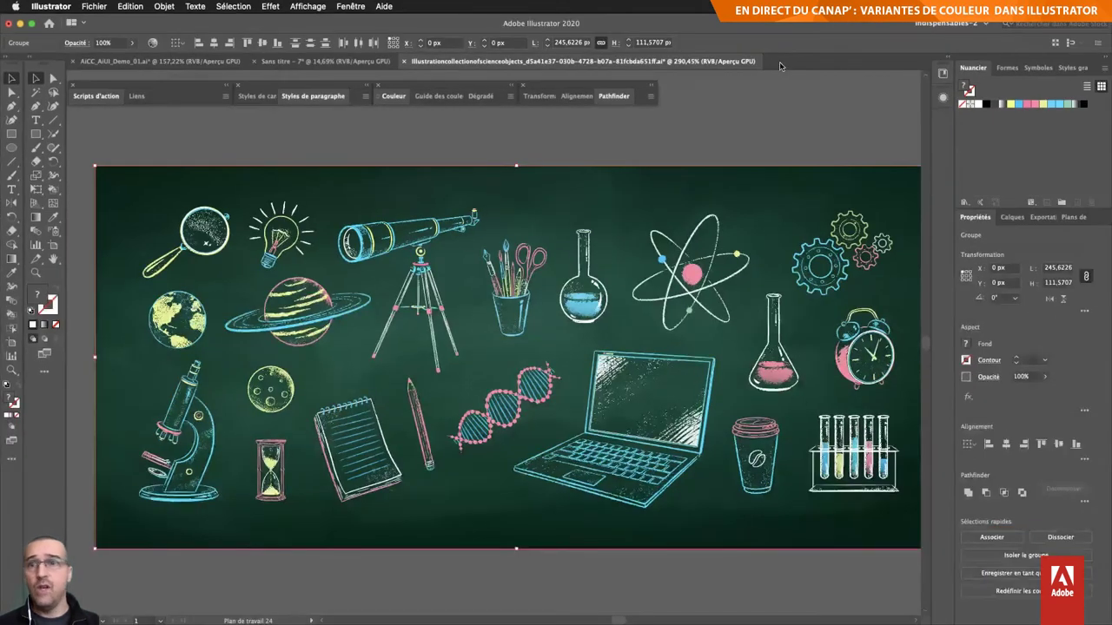
pyautogui.click(945, 26)
pyautogui.click(945, 24)
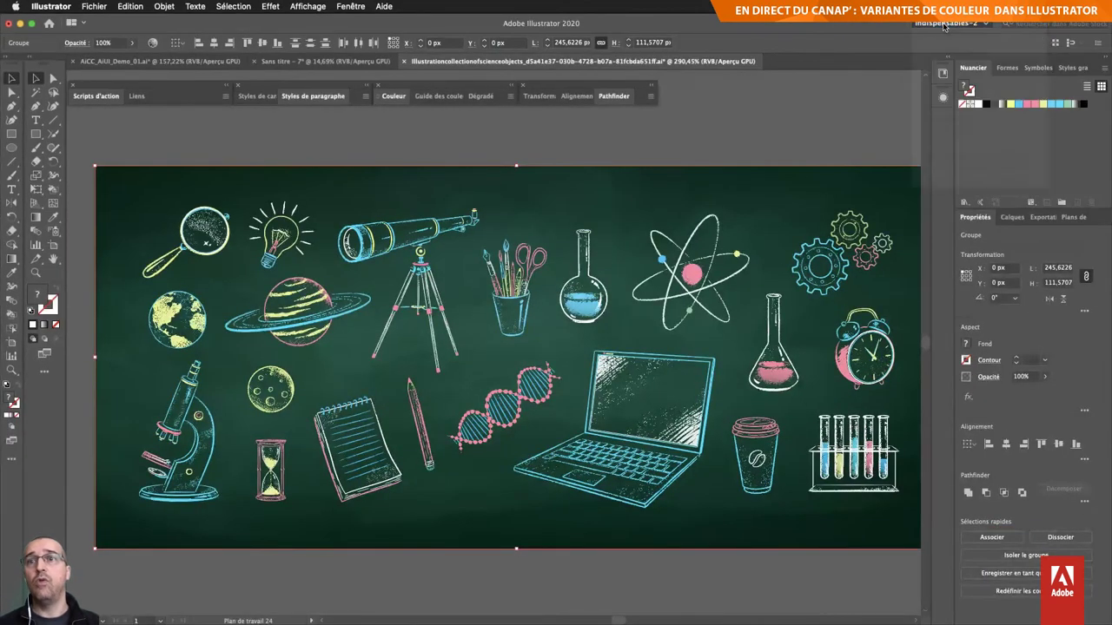
# Step: Open Redéfinir les couleurs de l'illustration for the chalkboard group from the Edition menu
pyautogui.click(128, 6)
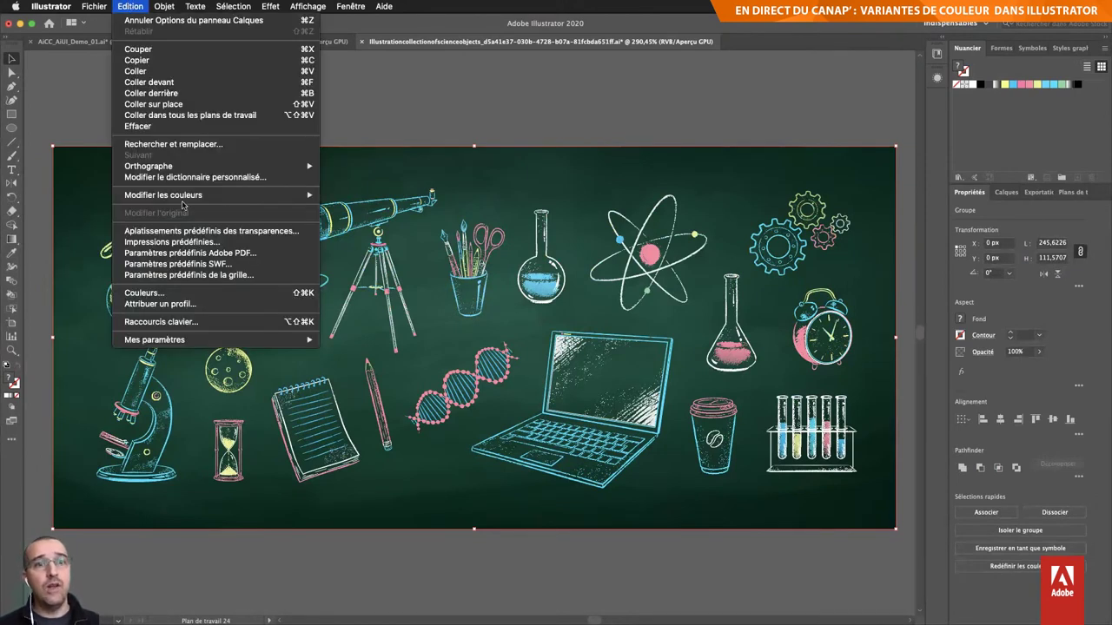
pyautogui.moveTo(163, 194)
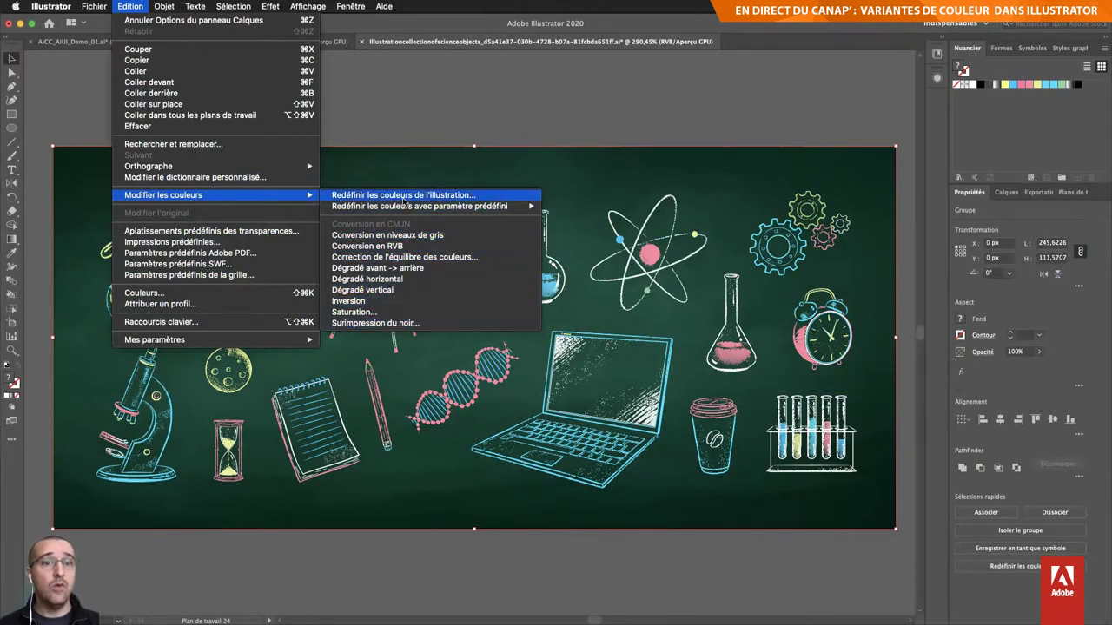
pyautogui.moveTo(420, 206)
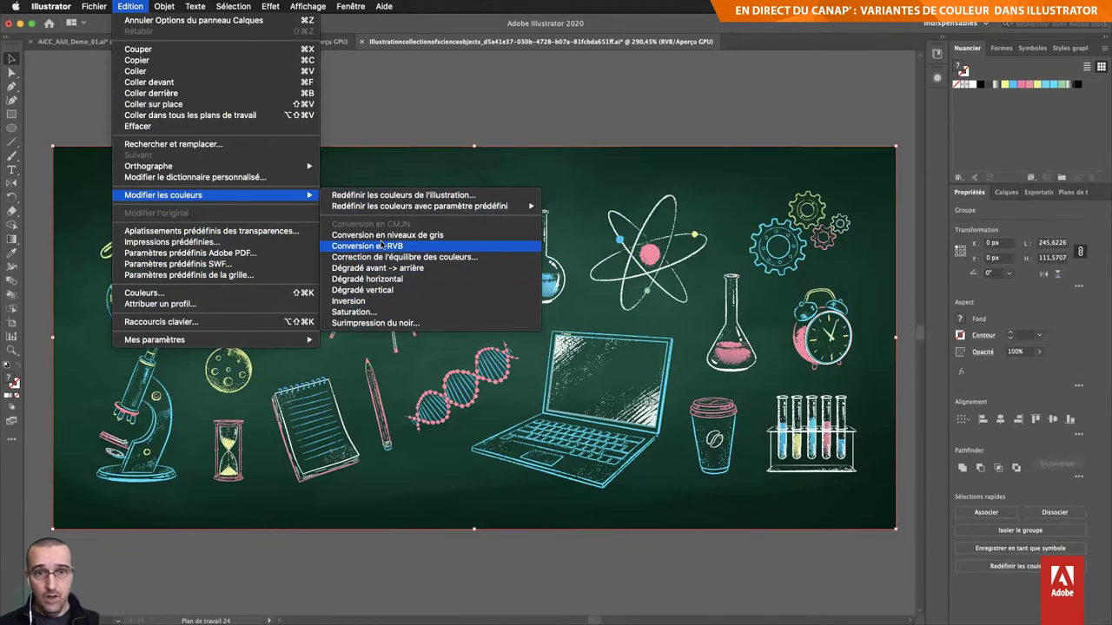
pyautogui.click(468, 196)
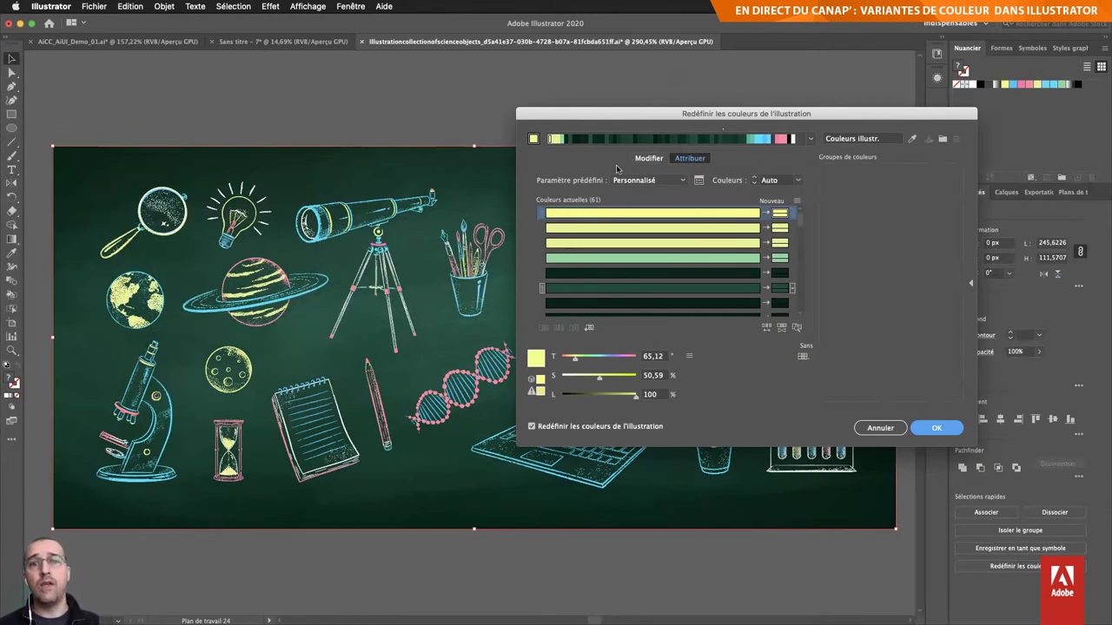
pyautogui.click(650, 159)
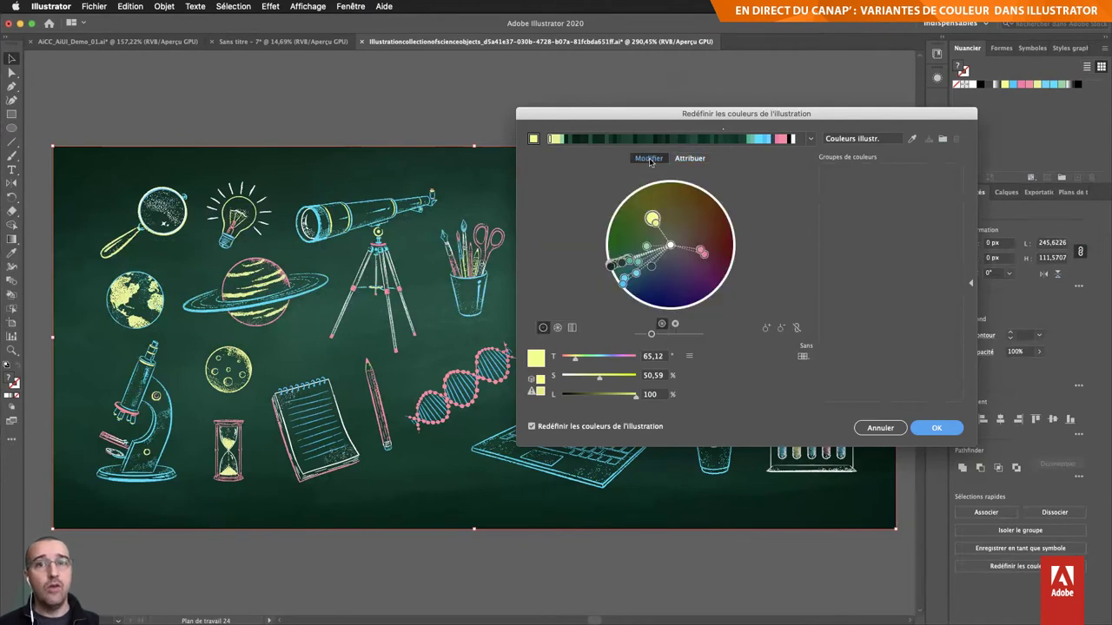
pyautogui.click(687, 159)
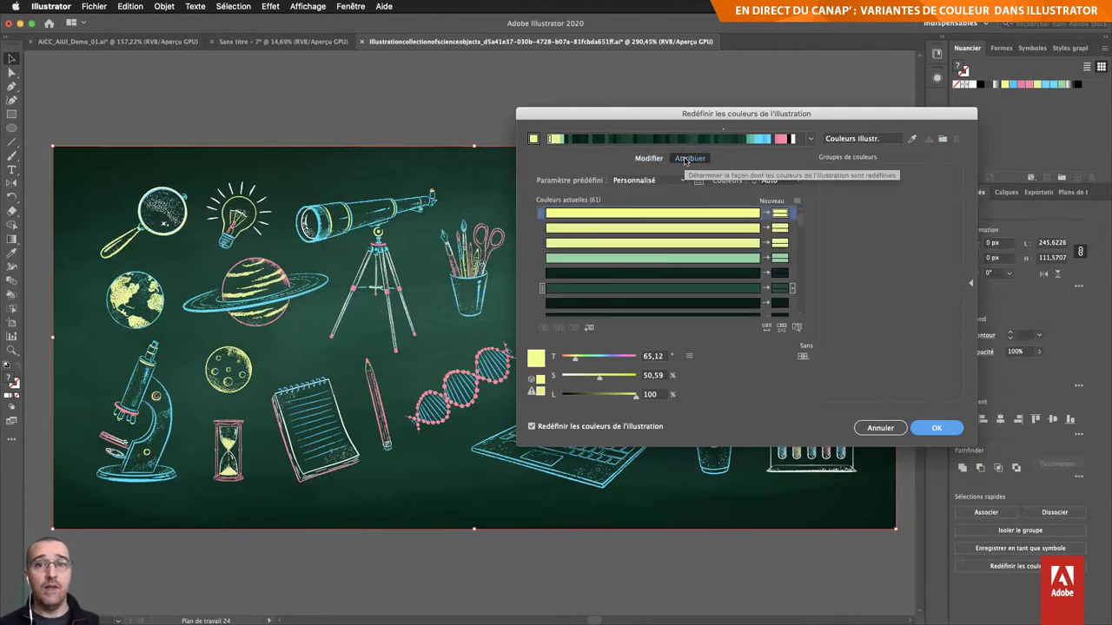
pyautogui.click(650, 159)
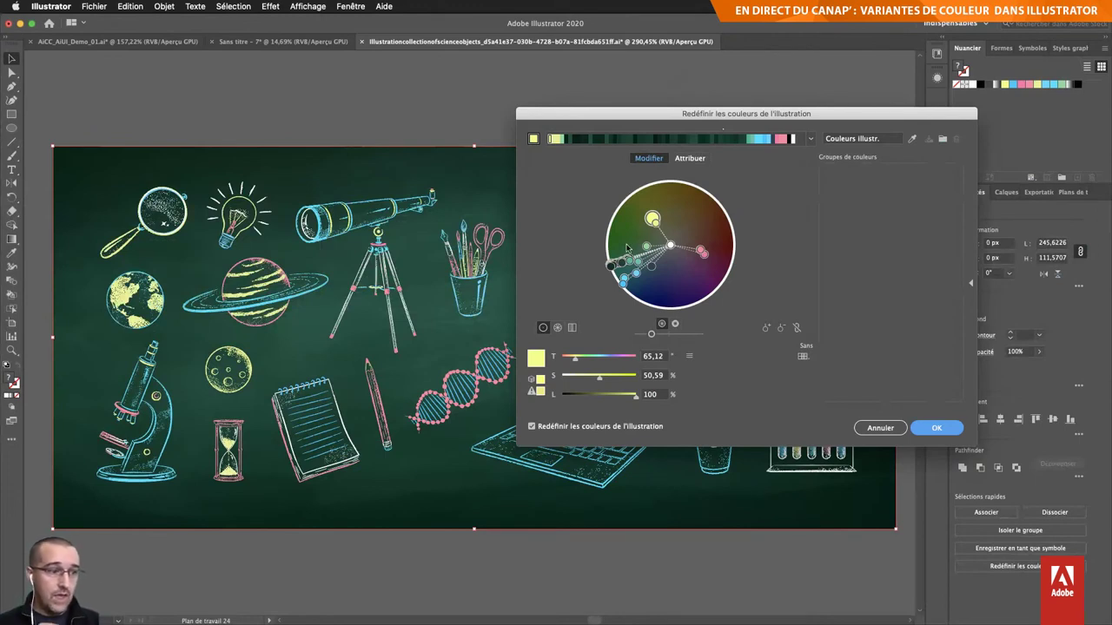
pyautogui.click(687, 158)
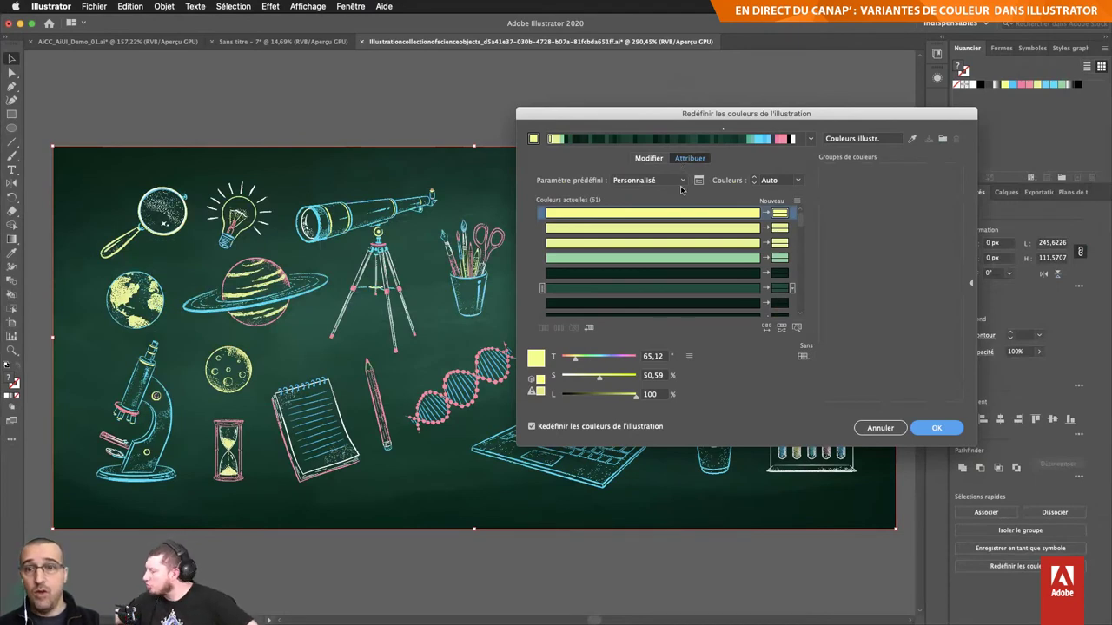
# Step: Cancel recolouring and add the illustration's blue, green, yellow and pink swatches to the library as a new group
pyautogui.click(880, 428)
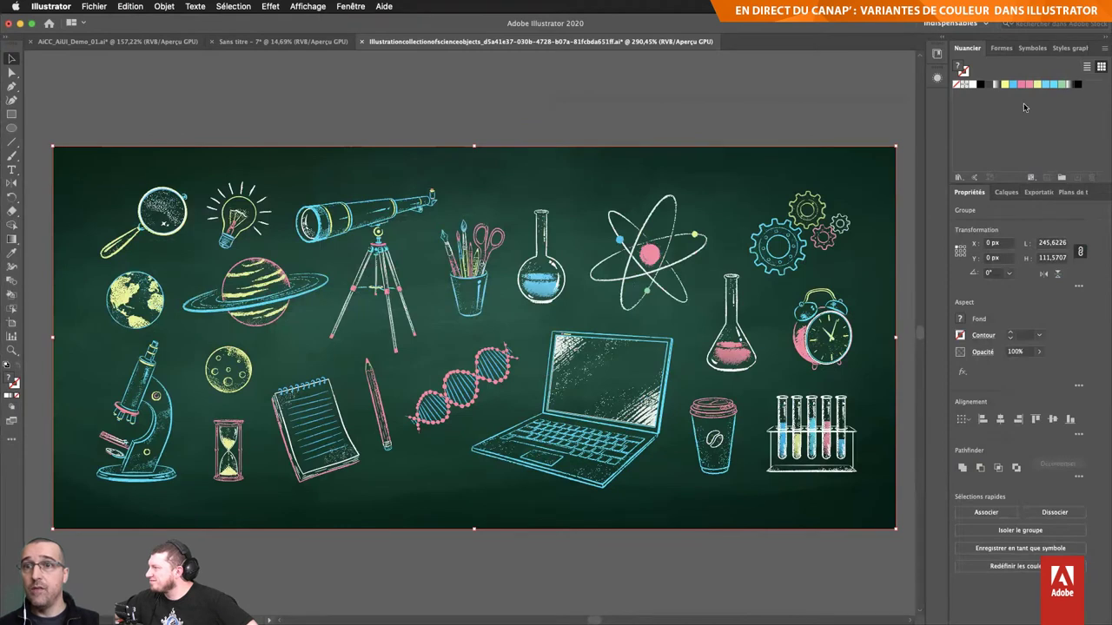
pyautogui.click(896, 98)
pyautogui.click(937, 53)
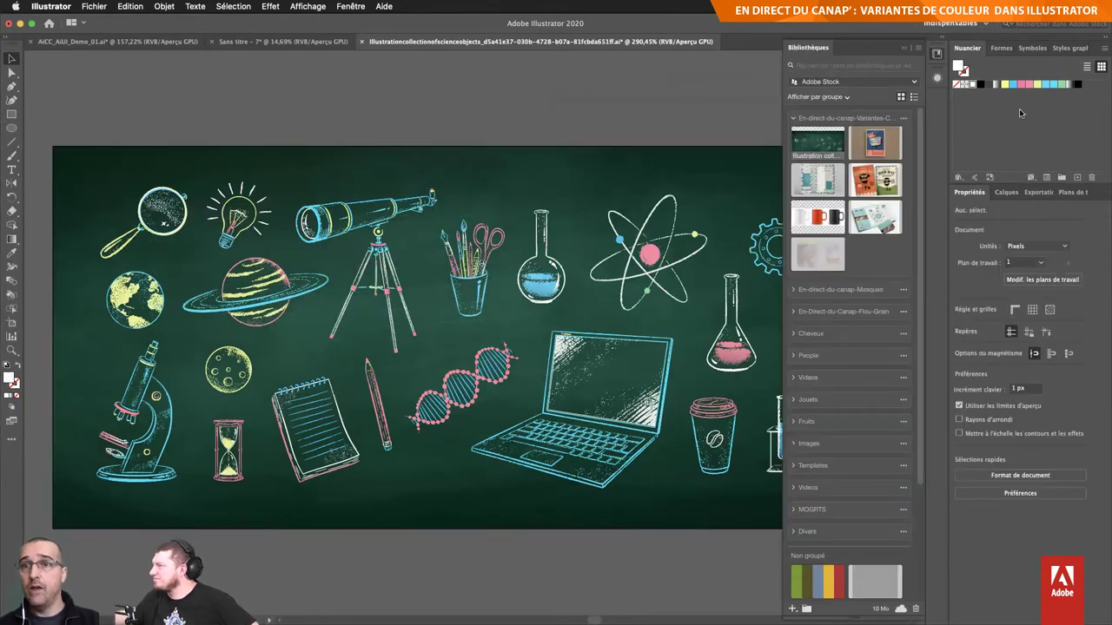
pyautogui.click(1005, 84)
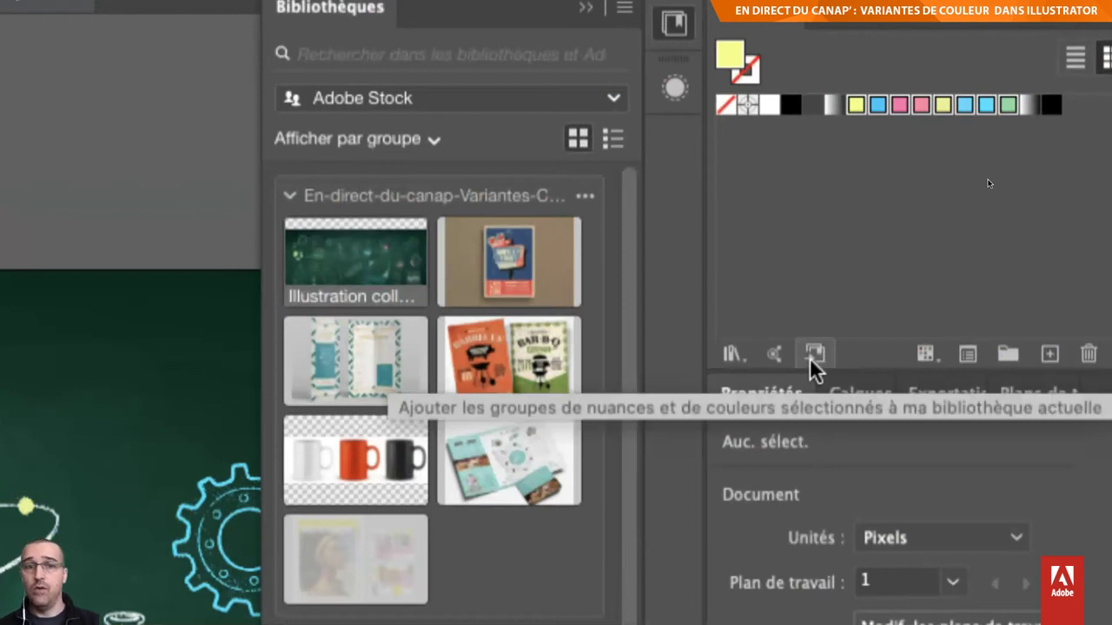
pyautogui.click(814, 356)
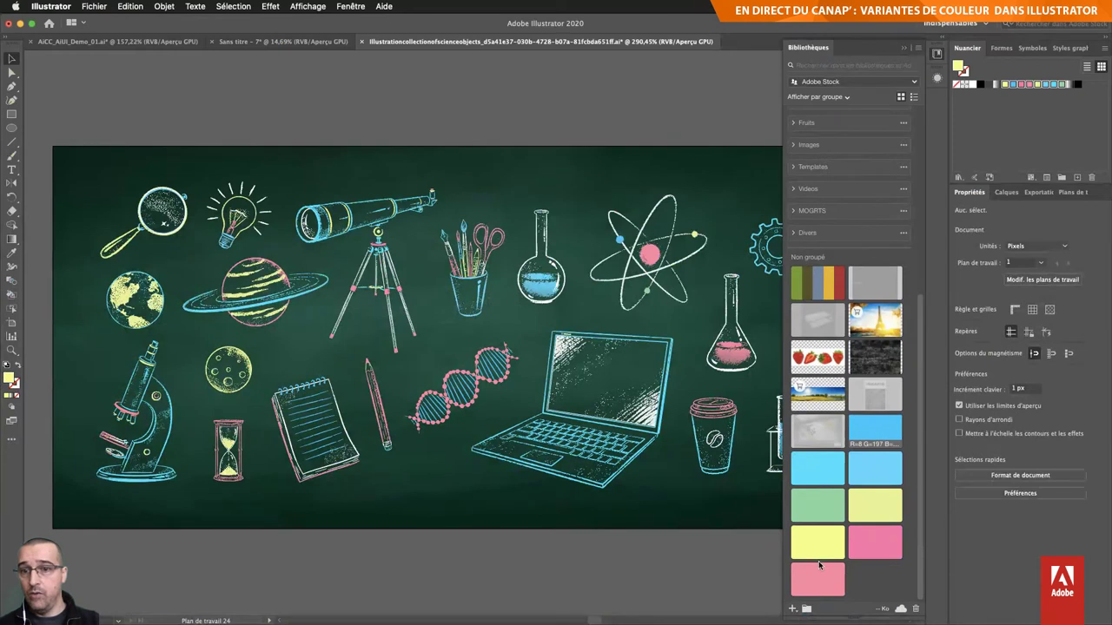
pyautogui.click(807, 611)
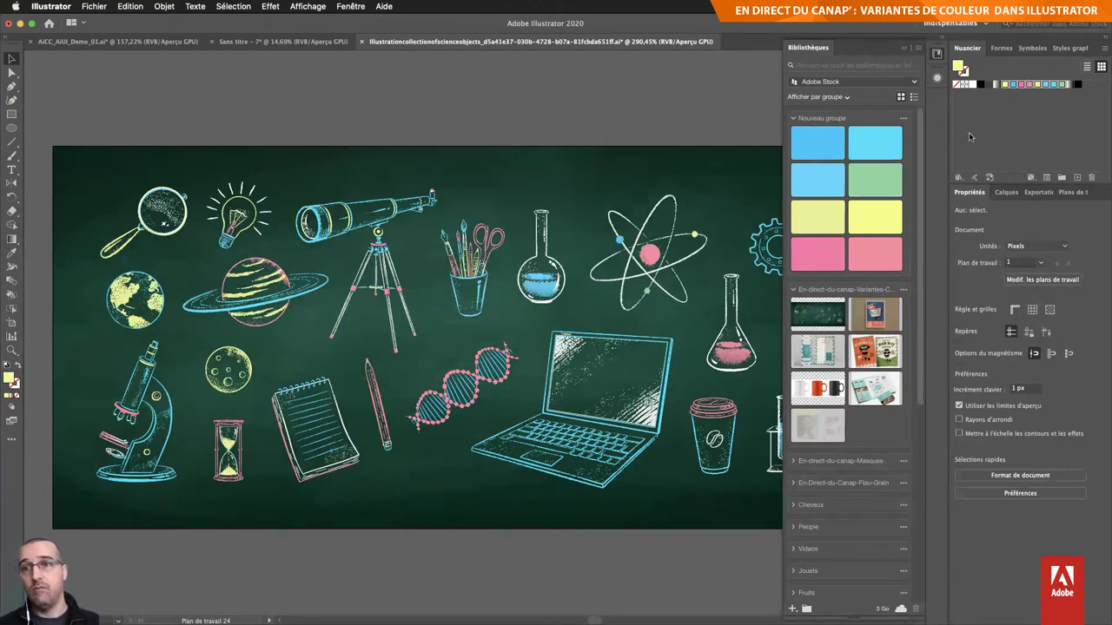
# Step: Collapse the new colour group, hide Libraries, and reselect the chalkboard illustration
pyautogui.click(793, 120)
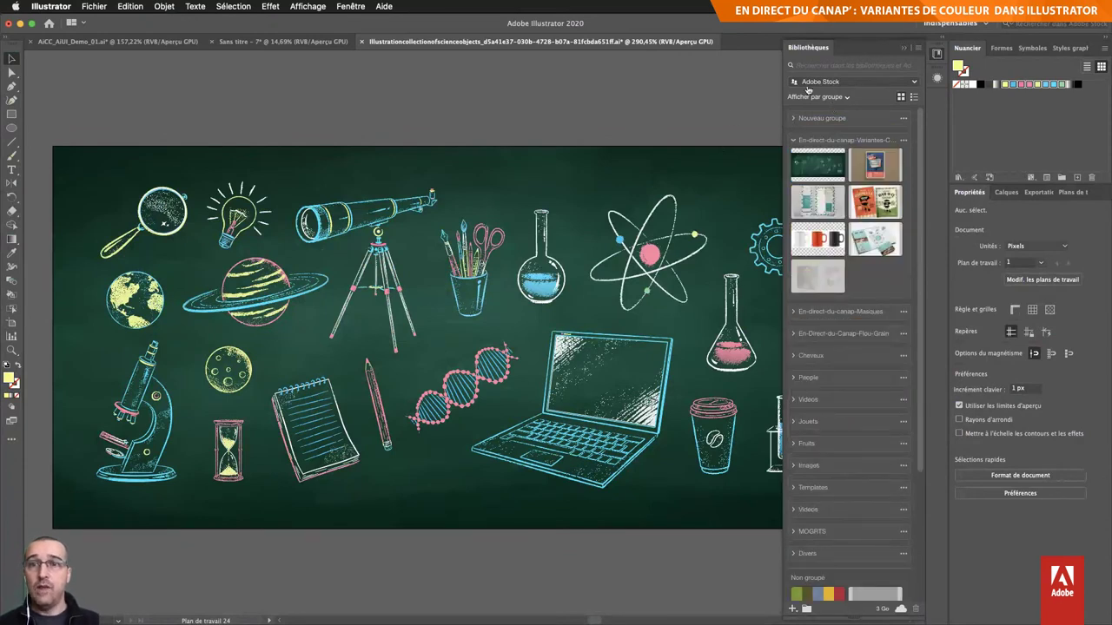
pyautogui.click(937, 54)
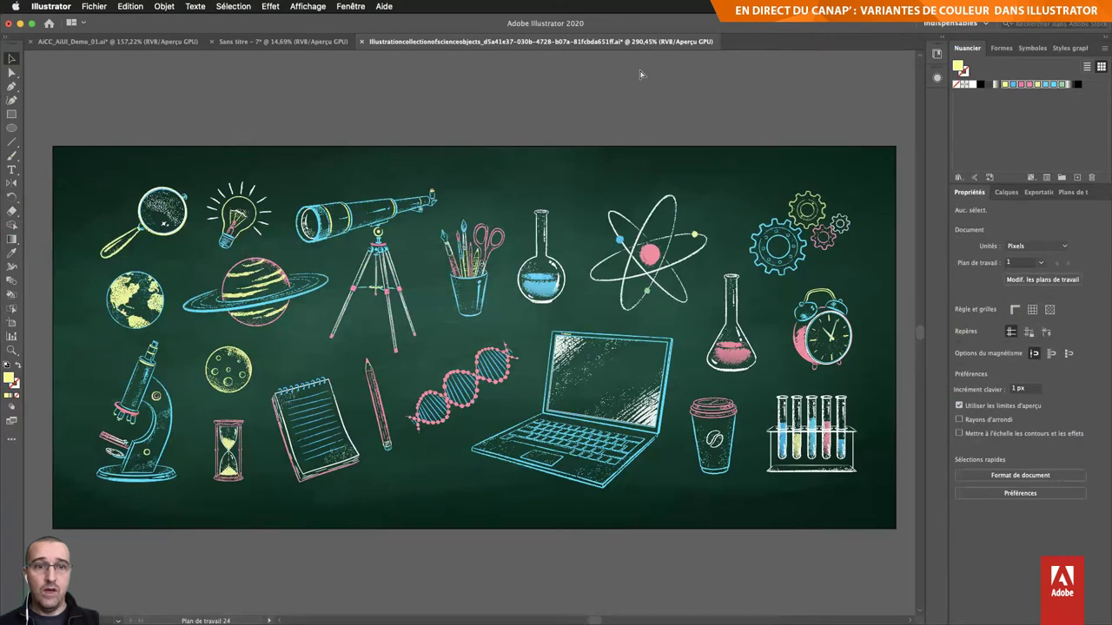
pyautogui.click(847, 200)
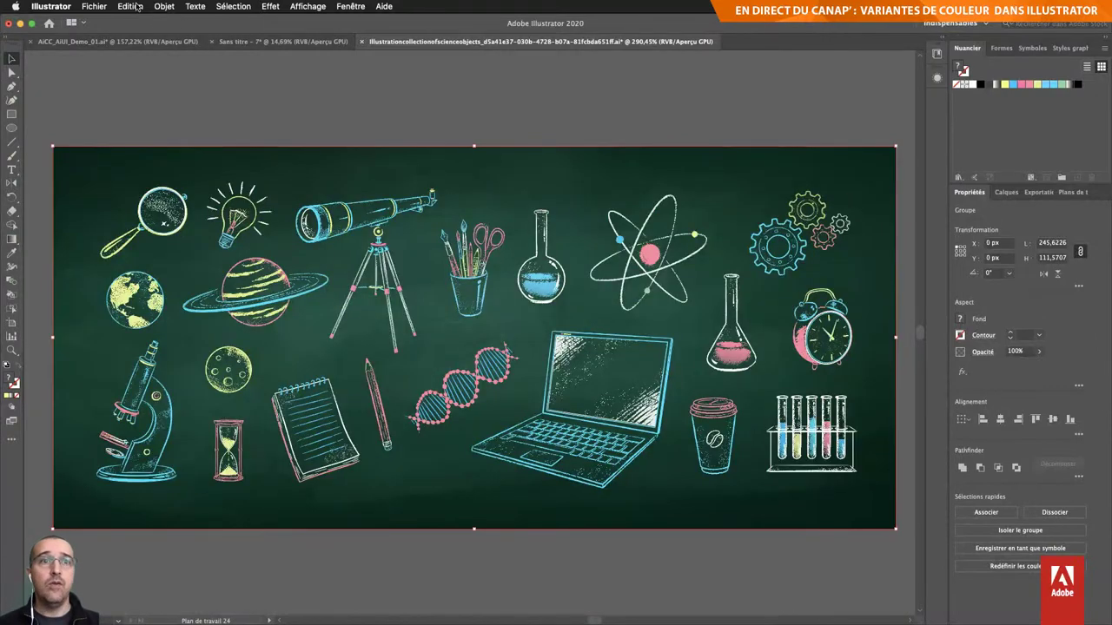
# Step: Open Redéfinir les couleurs from Properties and inspect the second yellow in the Color Picker
pyautogui.click(1011, 566)
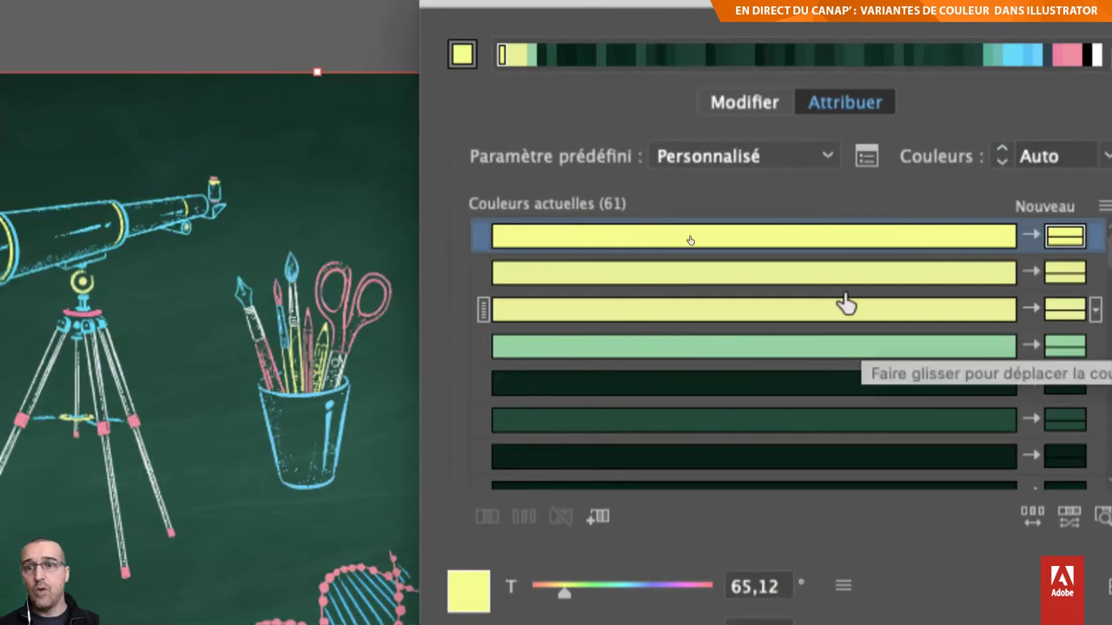
pyautogui.moveTo(1065, 273)
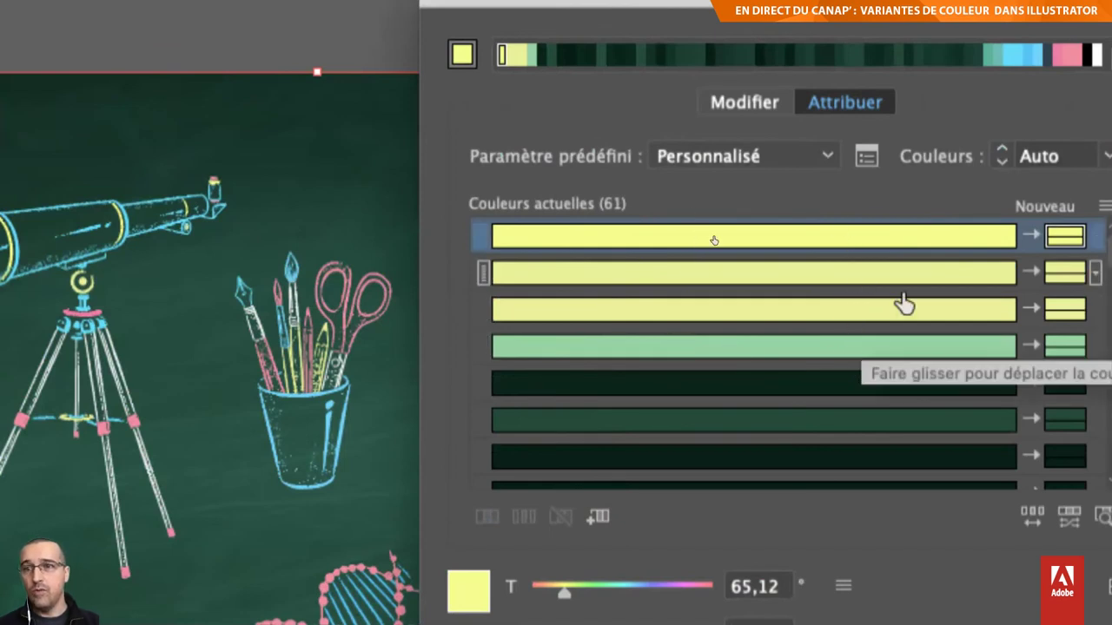
pyautogui.click(1060, 273)
pyautogui.doubleClick(1060, 273)
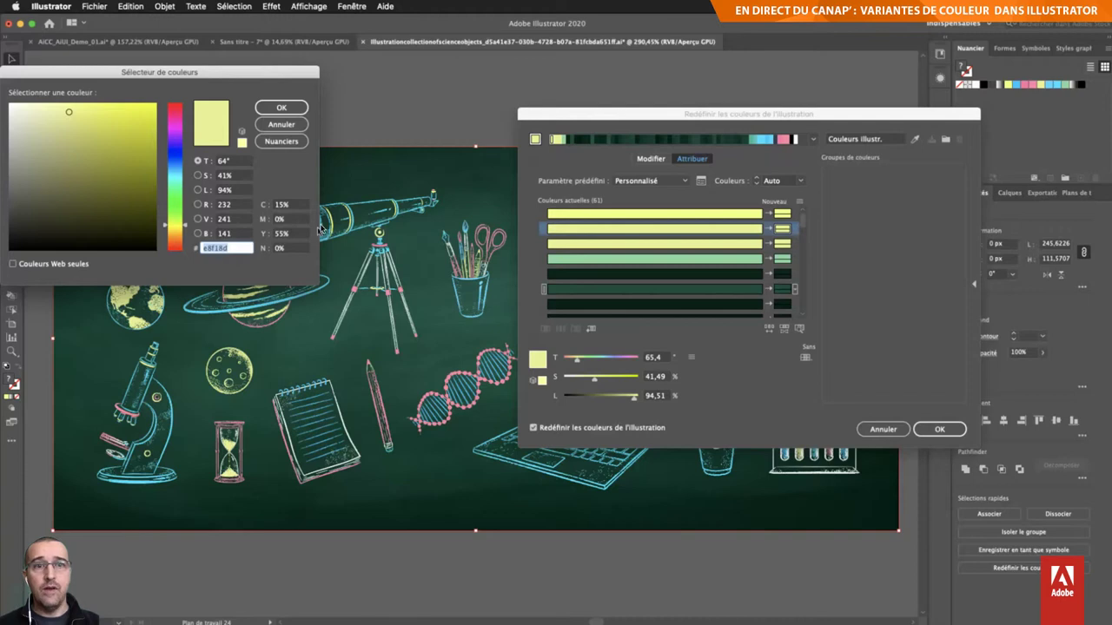
pyautogui.click(280, 107)
# Step: Inspect the third yellow in the Color Picker unchanged, then scroll through the 61-colour list
pyautogui.click(777, 244)
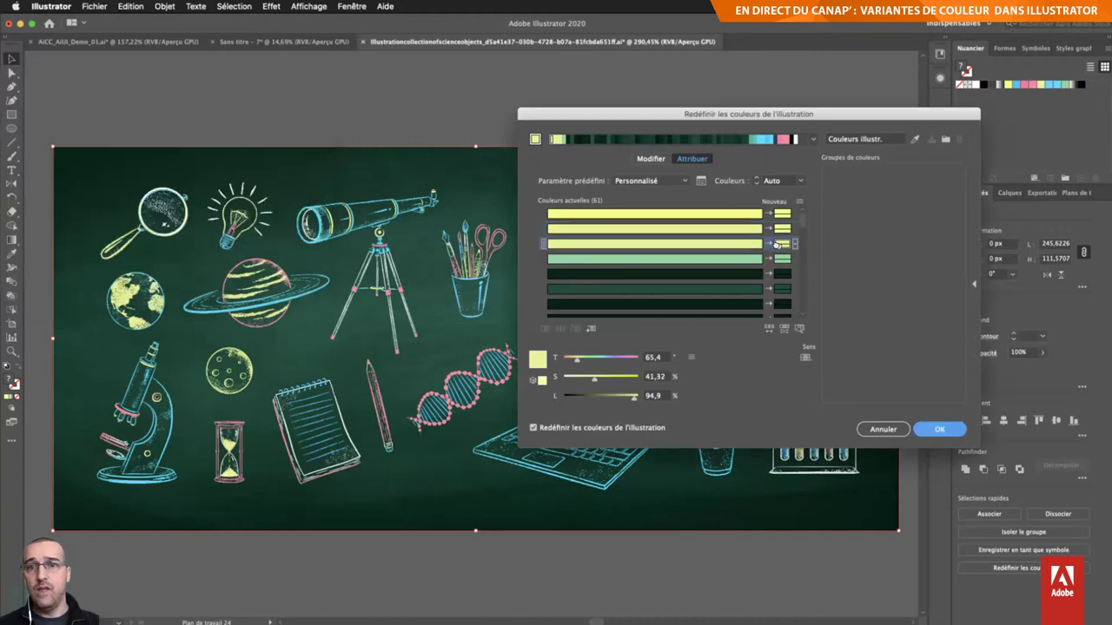
pyautogui.doubleClick(777, 244)
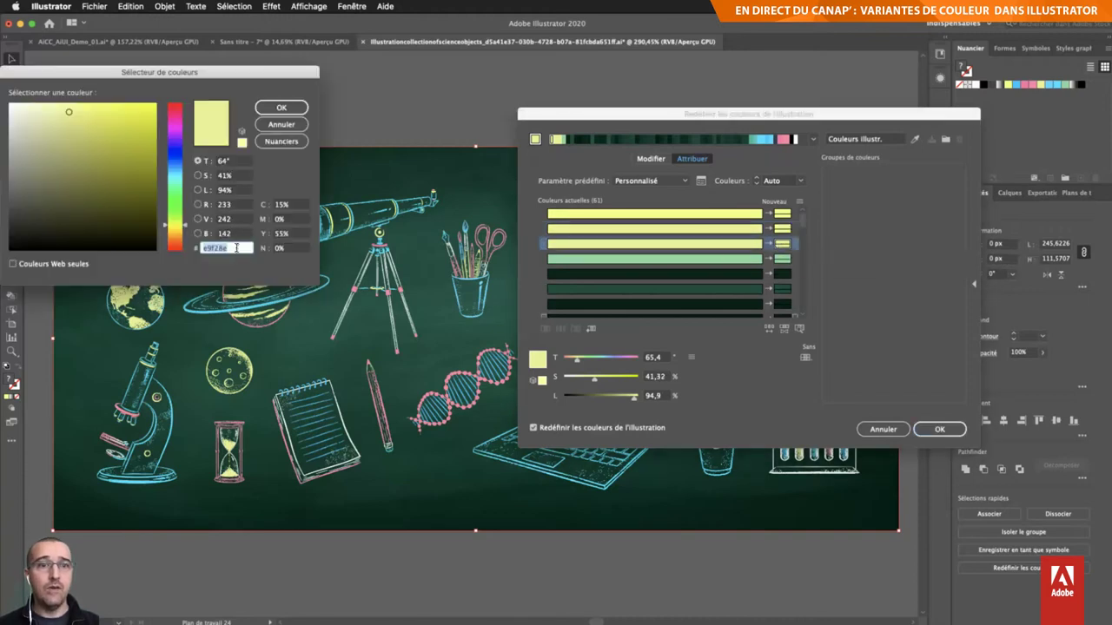
pyautogui.click(281, 124)
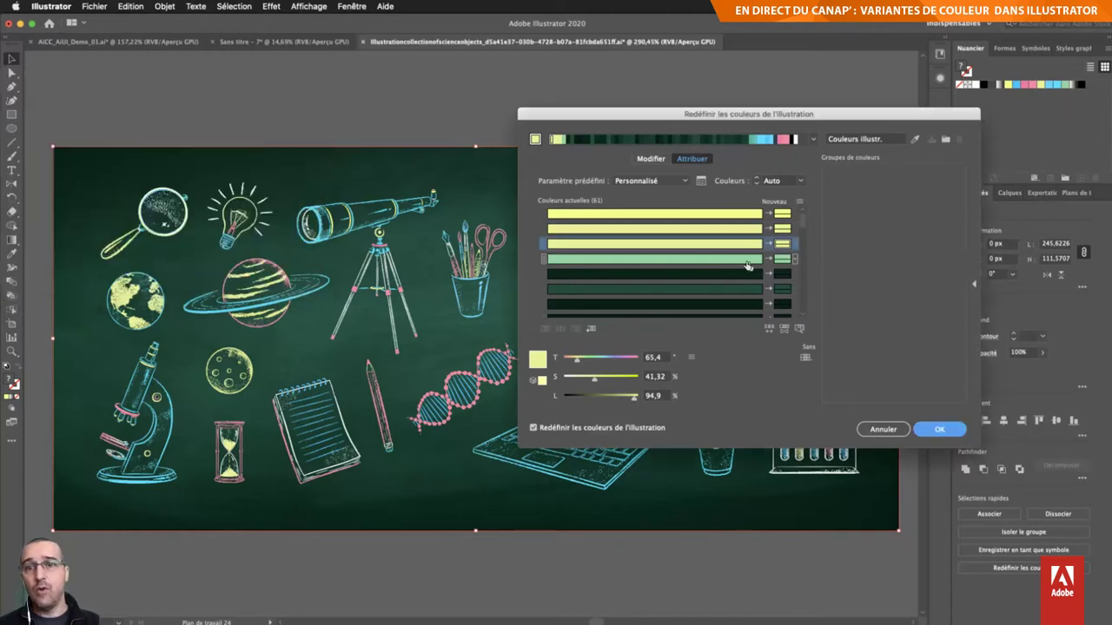
pyautogui.scroll(-3, 747, 267)
pyautogui.scroll(-2, 747, 267)
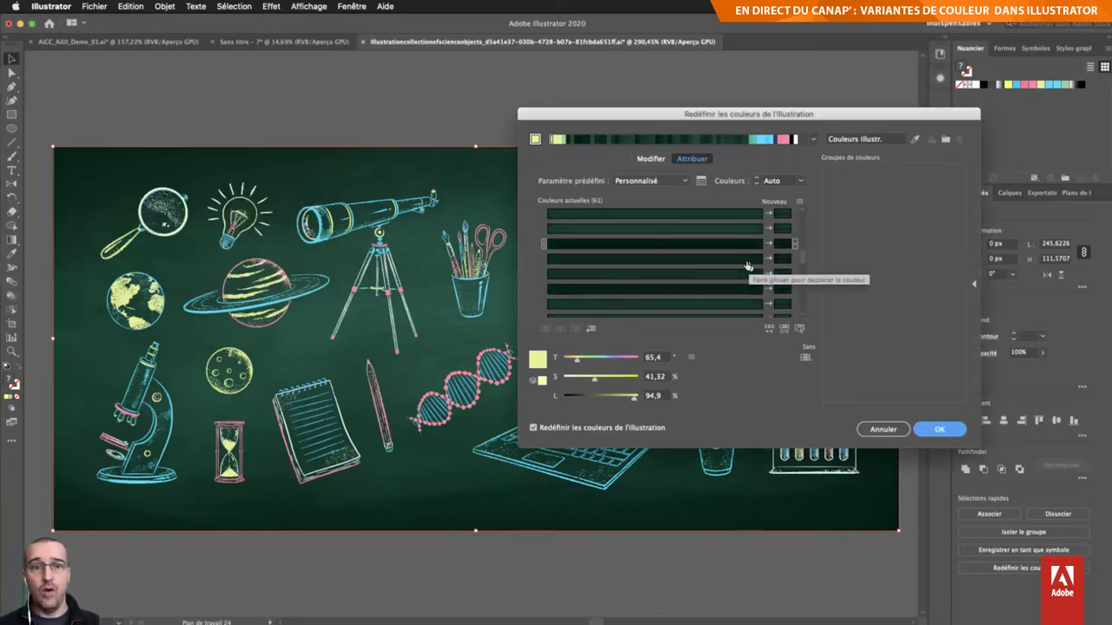
pyautogui.scroll(-2, 747, 267)
pyautogui.scroll(-3, 747, 266)
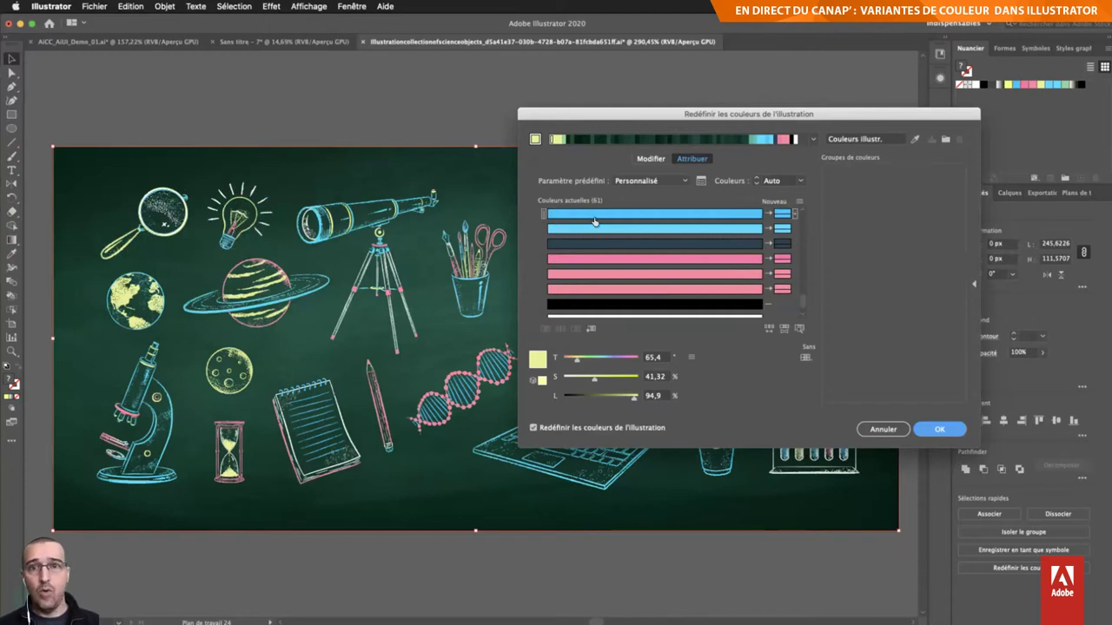
pyautogui.moveTo(775, 181)
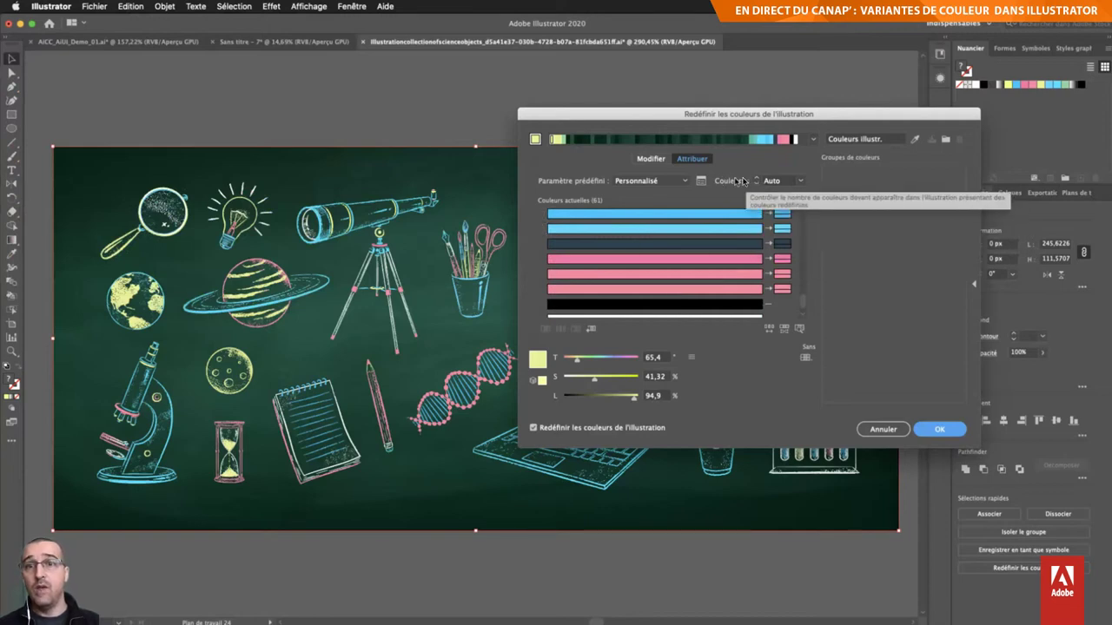
# Step: Cut the chalkboard palette's colour count to 7 in Recolor Artwork, then raise it to 10
pyautogui.click(799, 181)
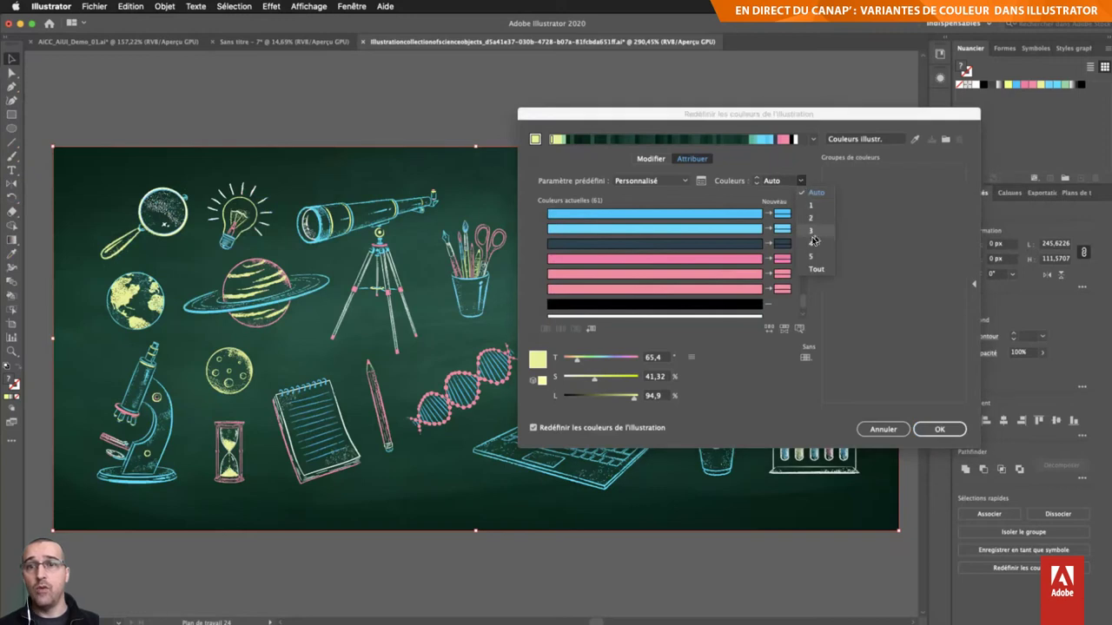
pyautogui.click(783, 180)
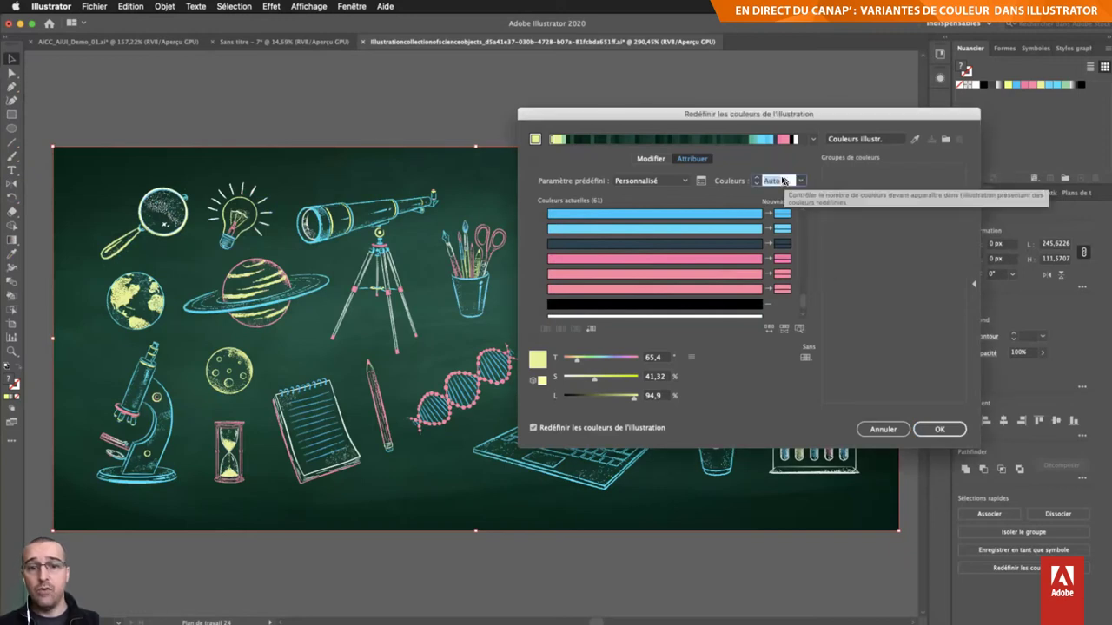
pyautogui.write('7')
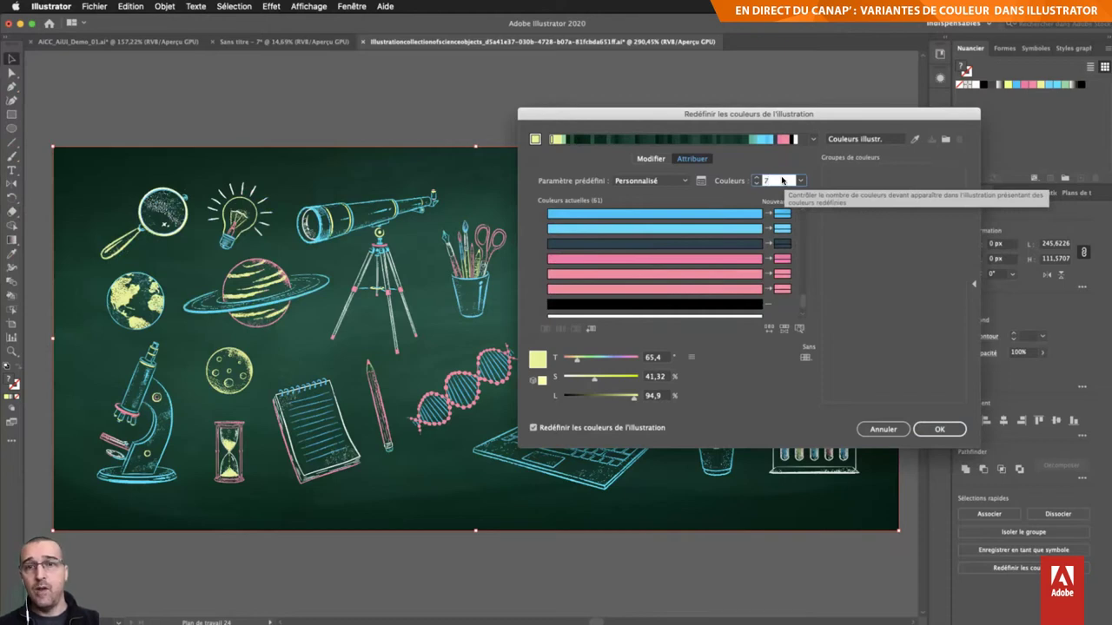
pyautogui.press('Tab')
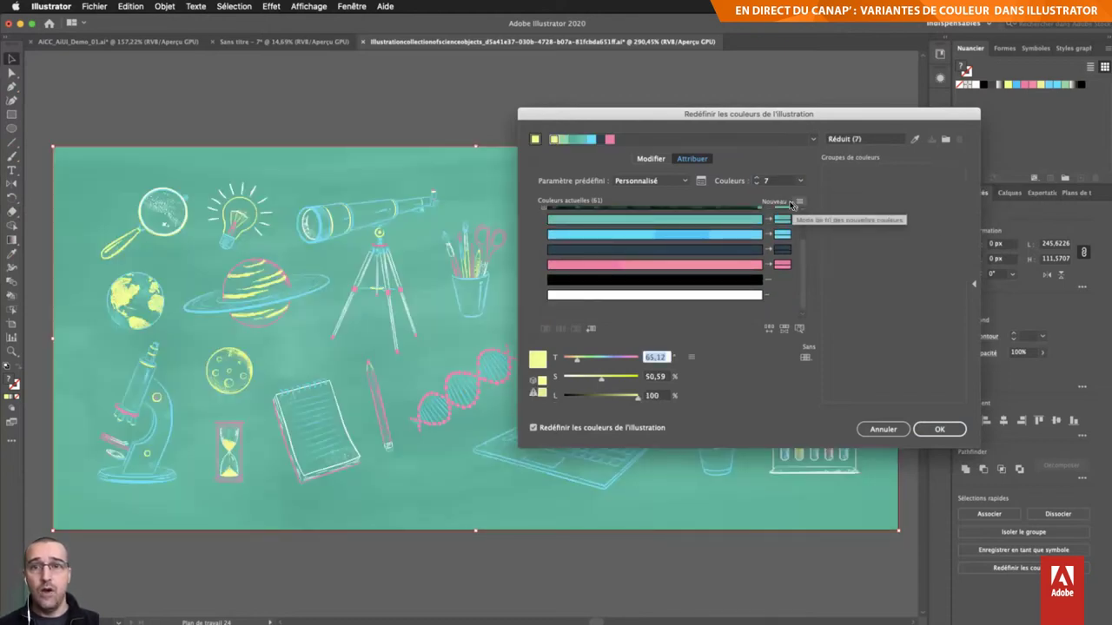
pyautogui.click(756, 180)
pyautogui.write('9')
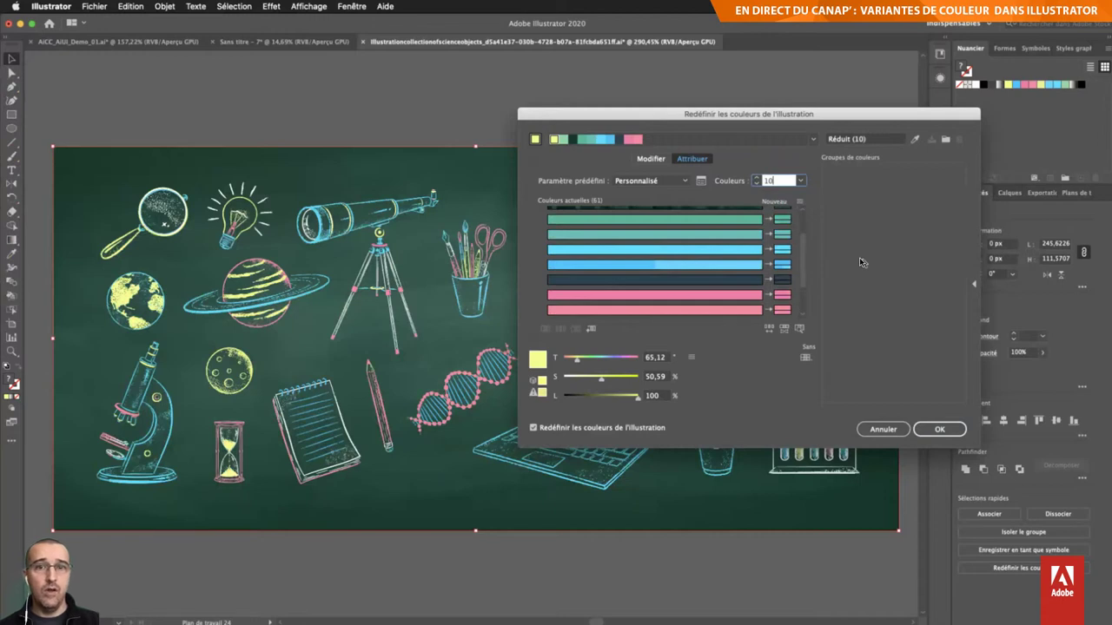
pyautogui.scroll(3, 732, 264)
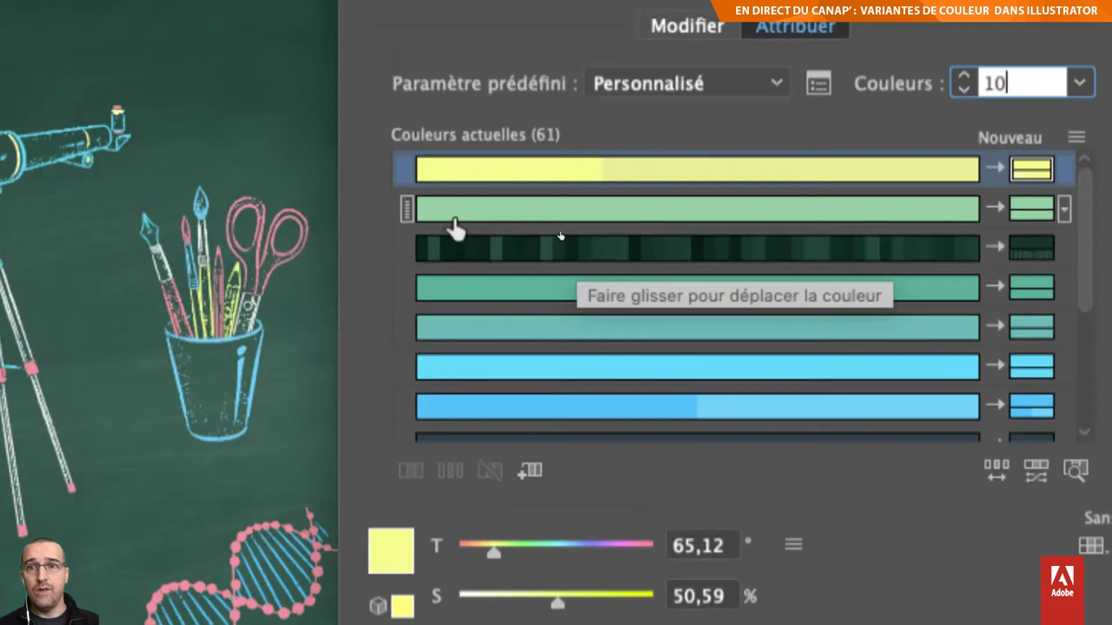
pyautogui.click(844, 217)
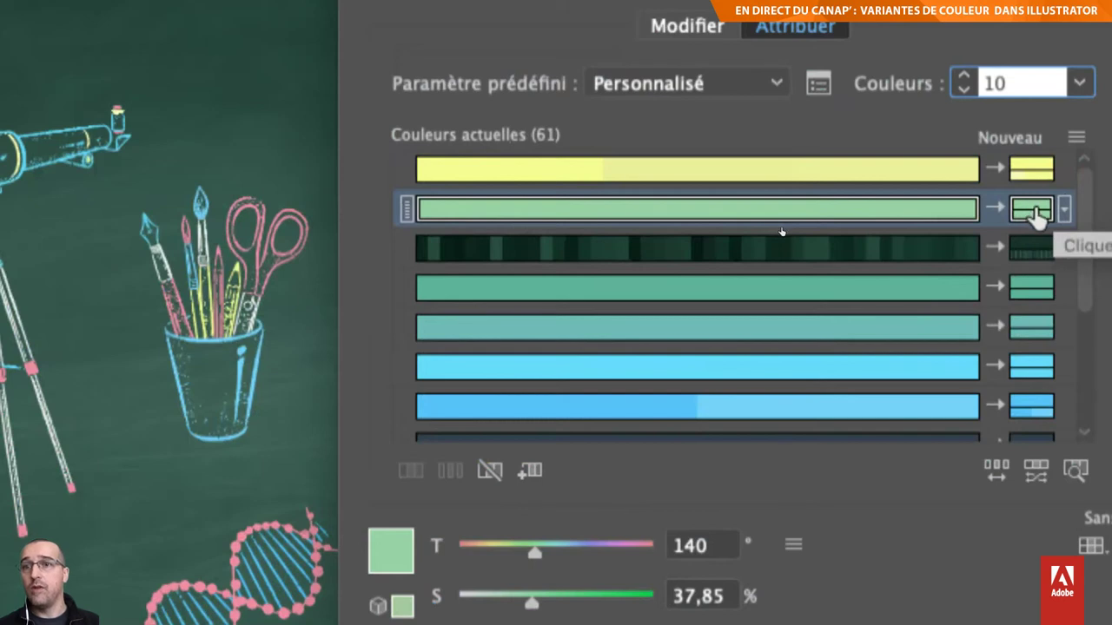
pyautogui.click(476, 254)
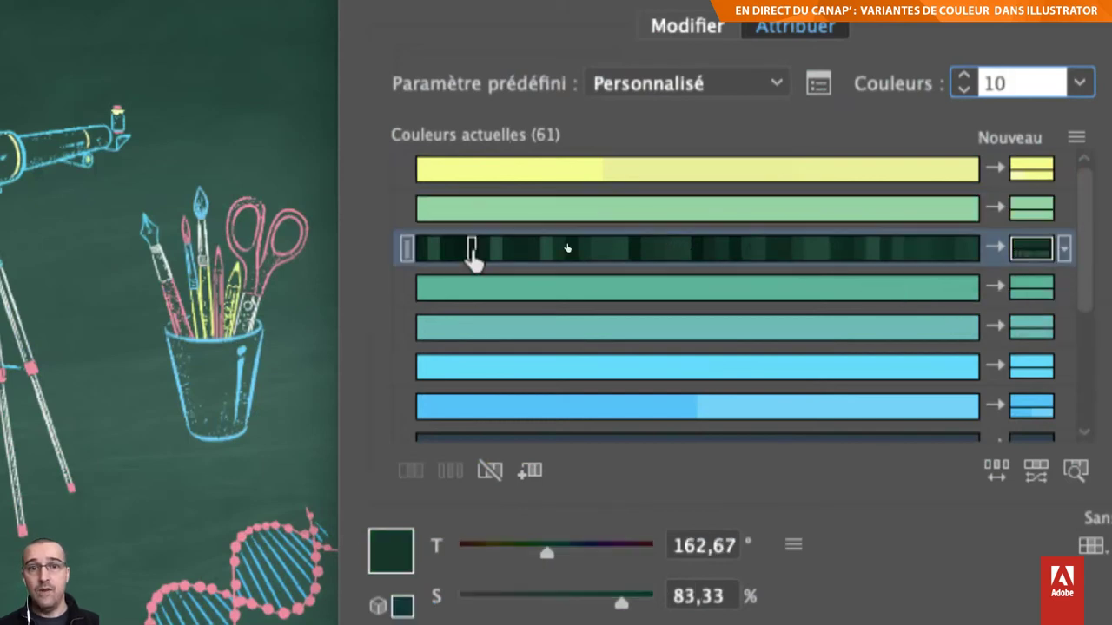
pyautogui.click(633, 249)
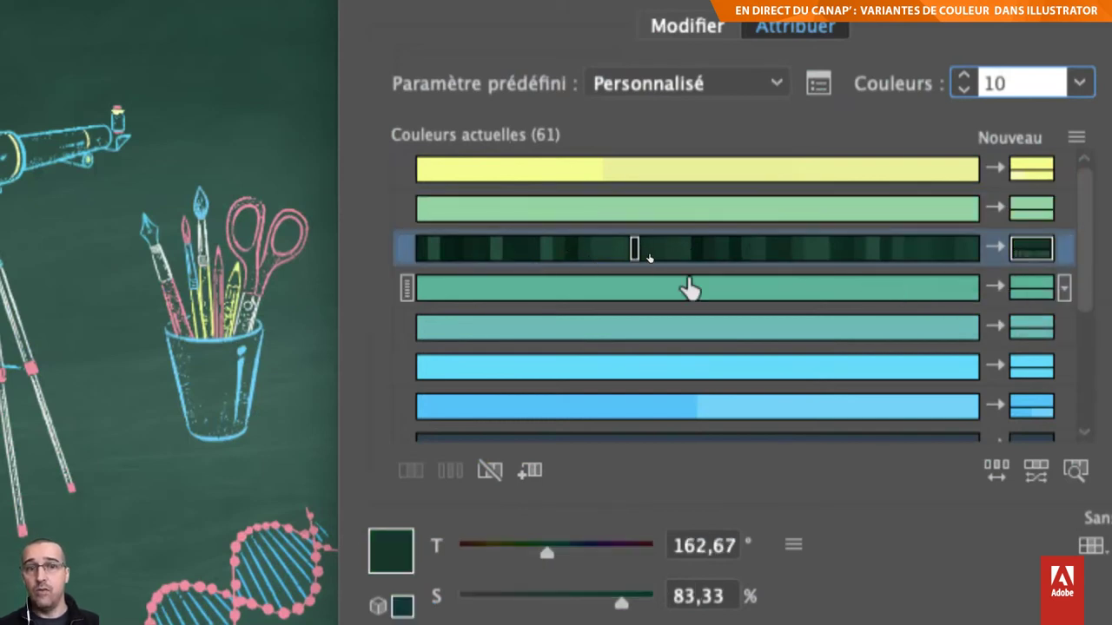
pyautogui.click(803, 330)
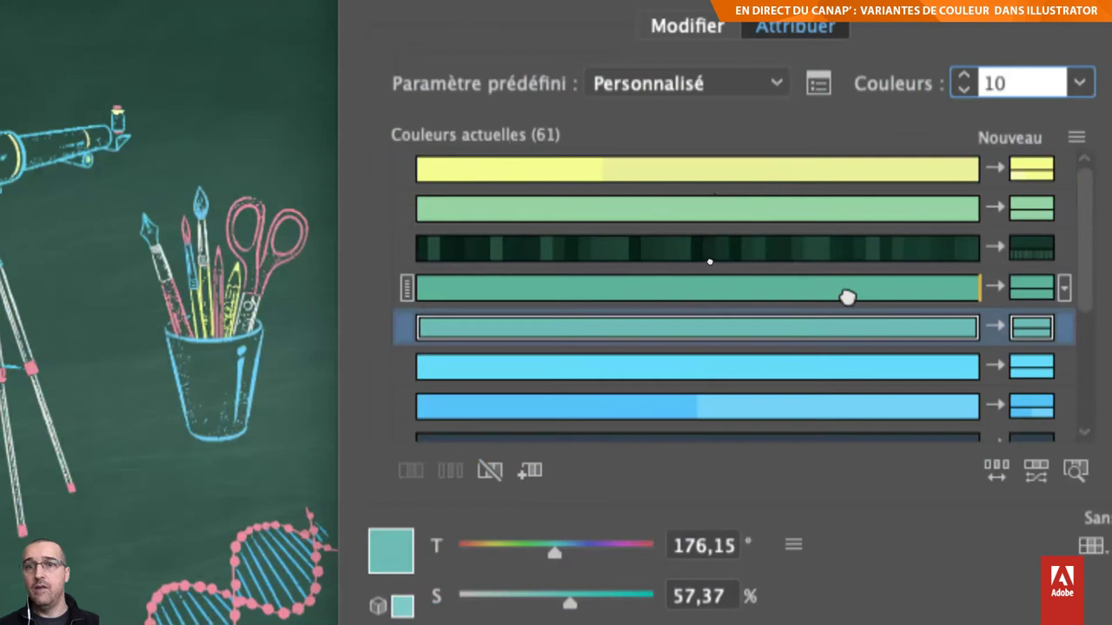
pyautogui.moveTo(850, 304); pyautogui.dragTo(851, 305)
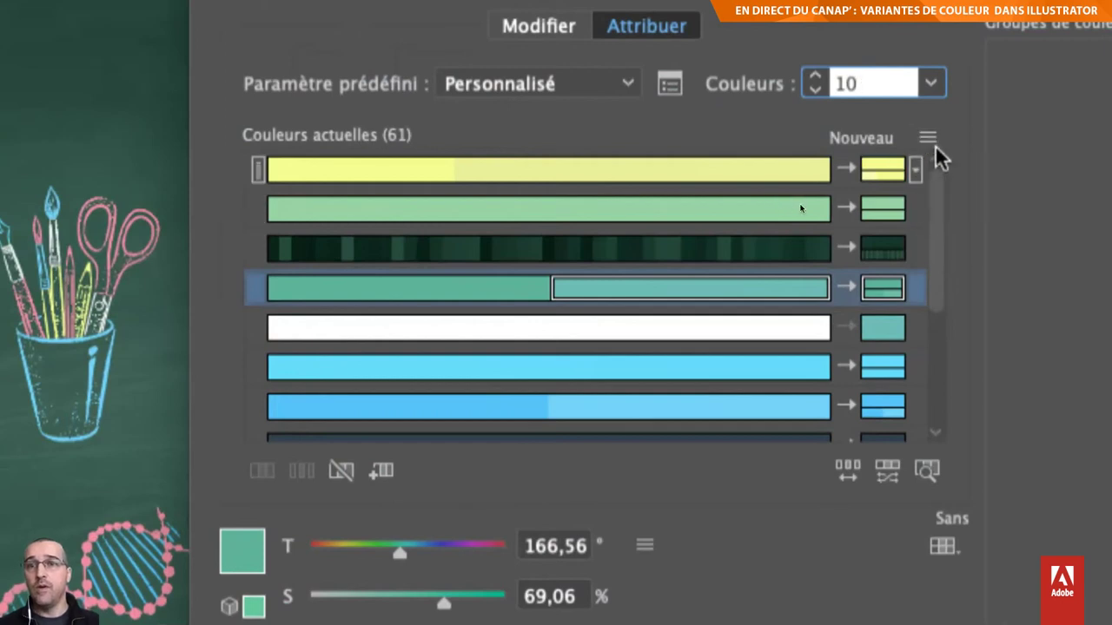
pyautogui.click(927, 136)
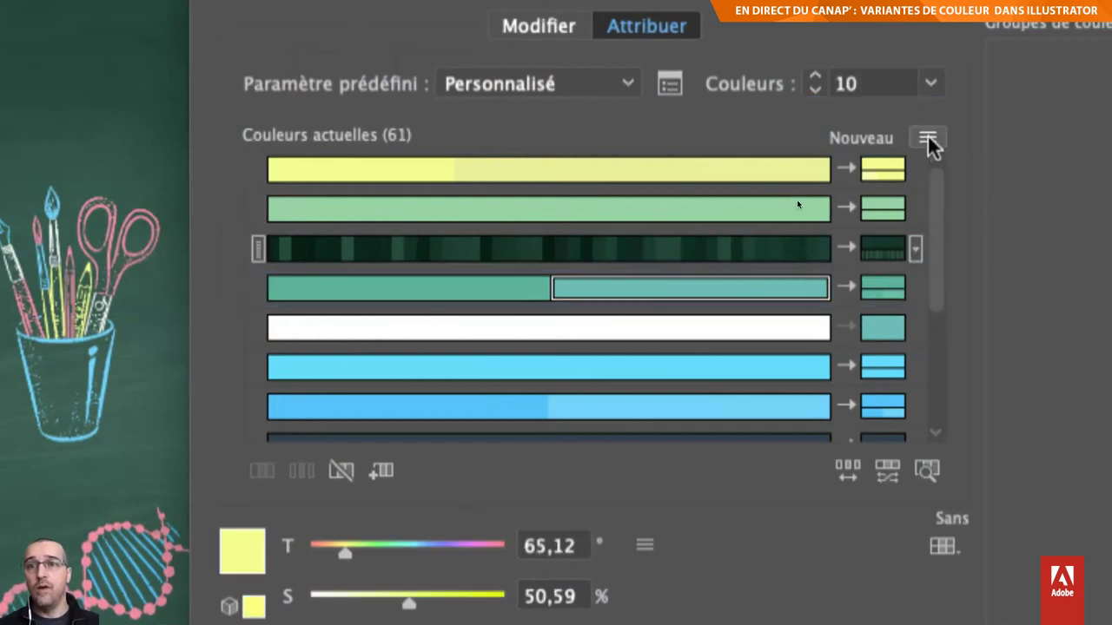
pyautogui.click(927, 136)
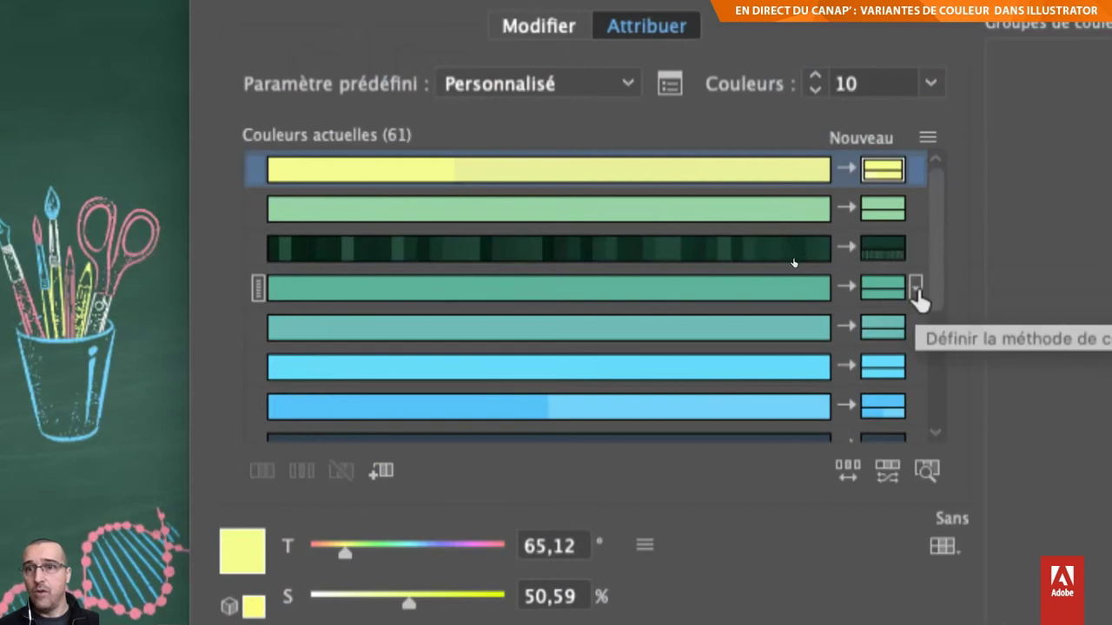
# Step: Set the dark row's colouring method to Exact and apply it to all colours
pyautogui.moveTo(548, 249)
pyautogui.click(919, 251)
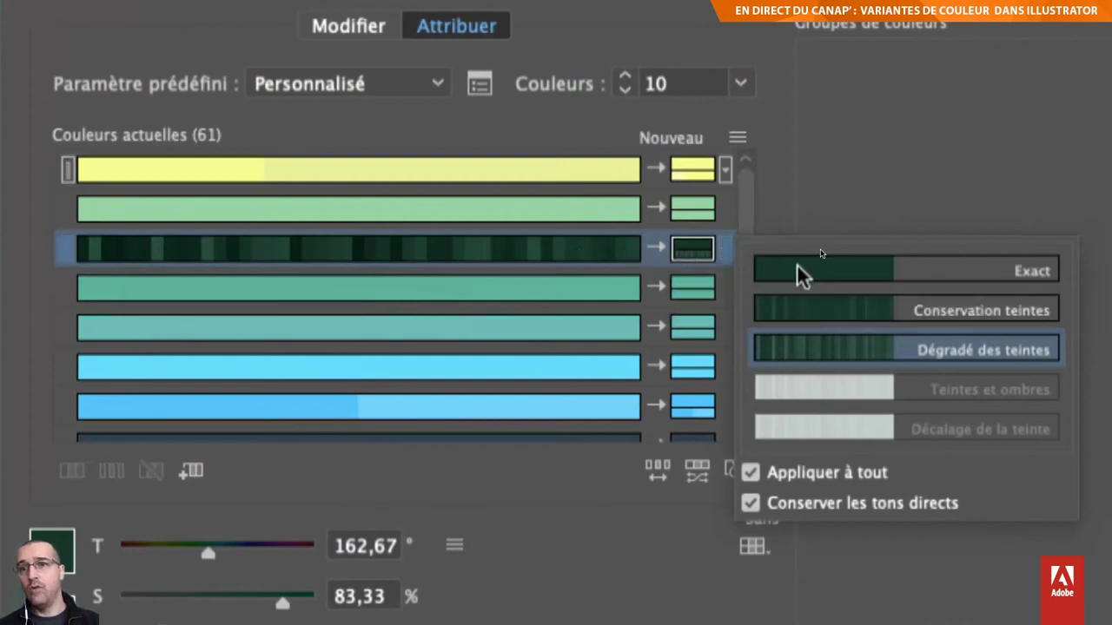
pyautogui.click(861, 271)
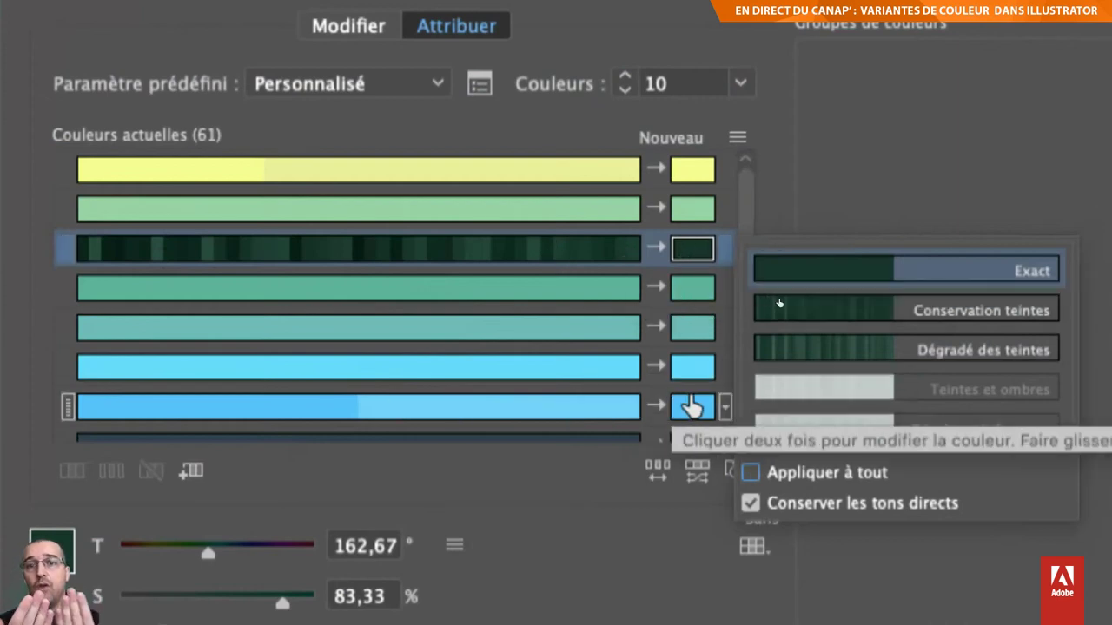
pyautogui.click(751, 472)
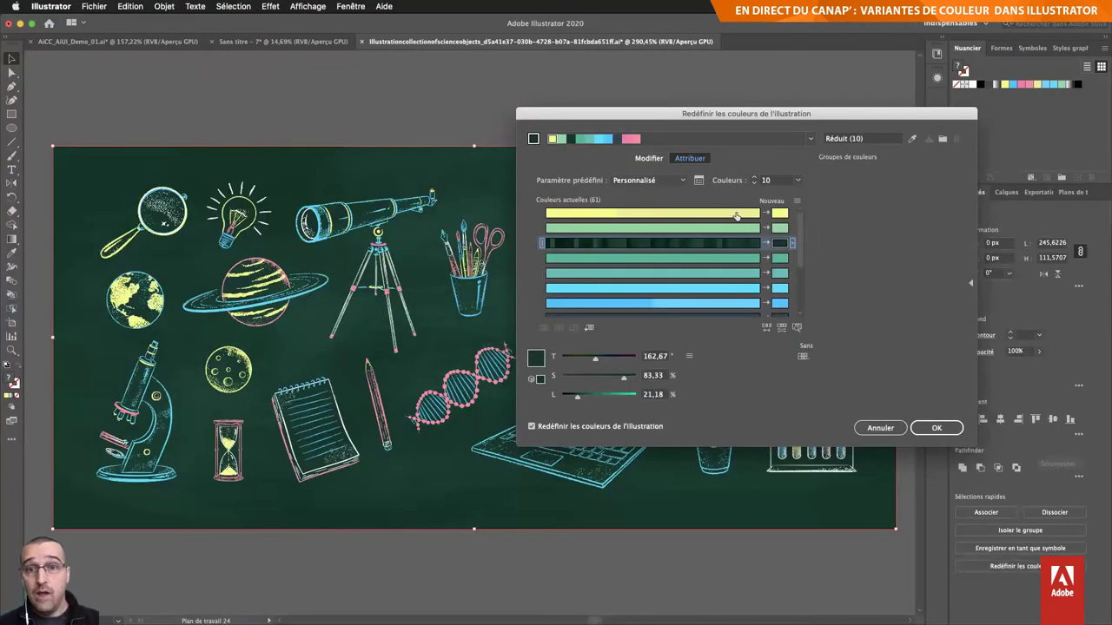
pyautogui.moveTo(357, 367)
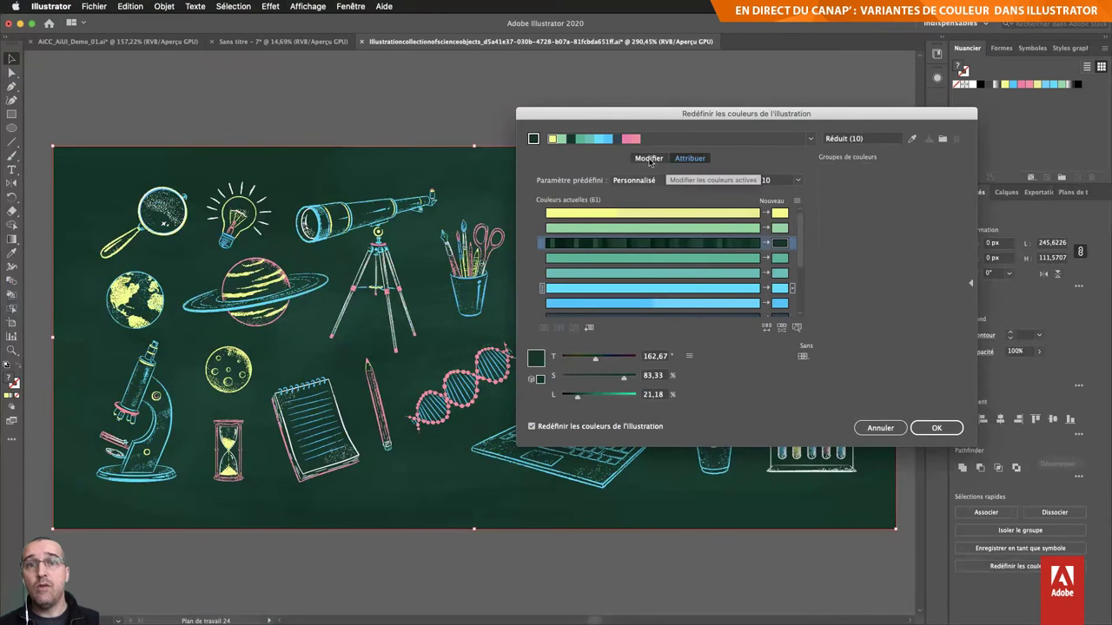
# Step: Save the ten-colour palette as the 'Réduit (10)' group, reload the original colours, then reapply it
pyautogui.click(648, 159)
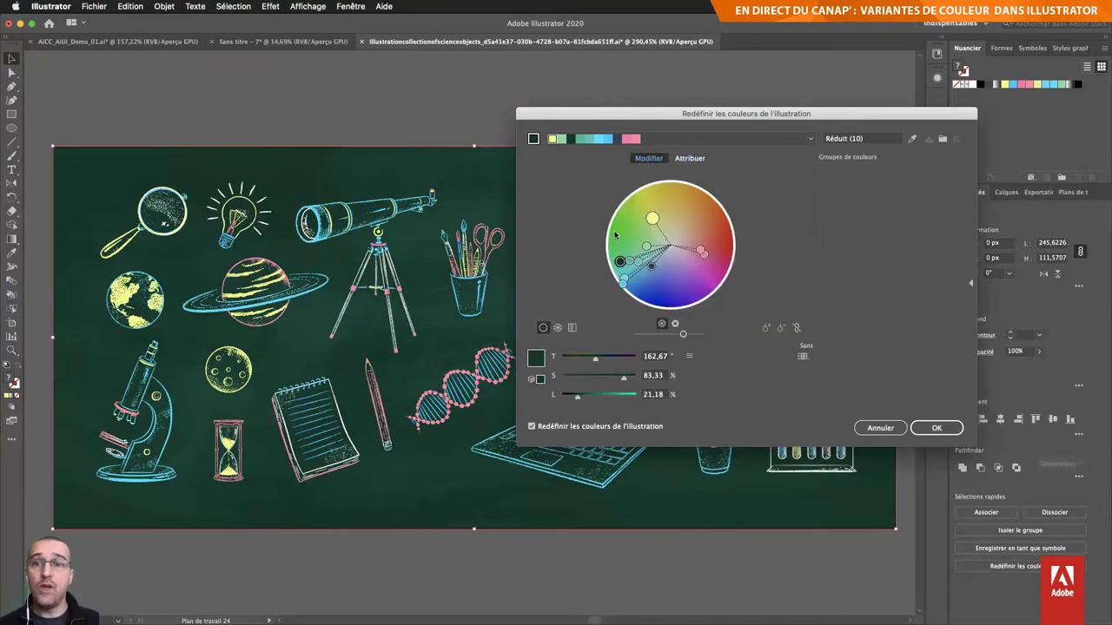
pyautogui.click(970, 284)
pyautogui.click(818, 283)
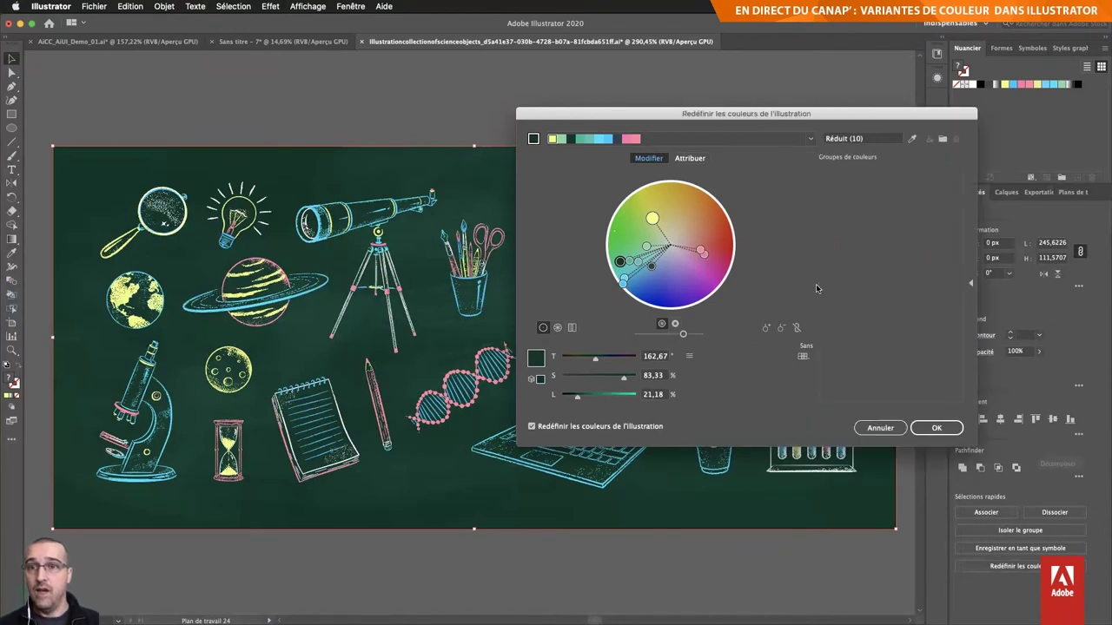
pyautogui.click(943, 139)
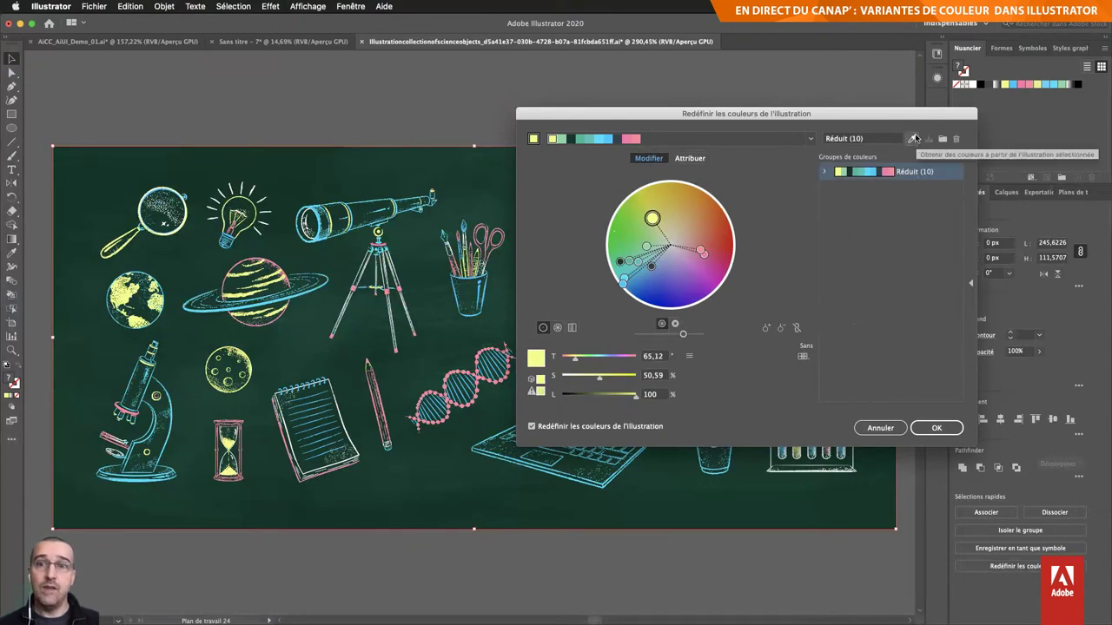
pyautogui.click(913, 139)
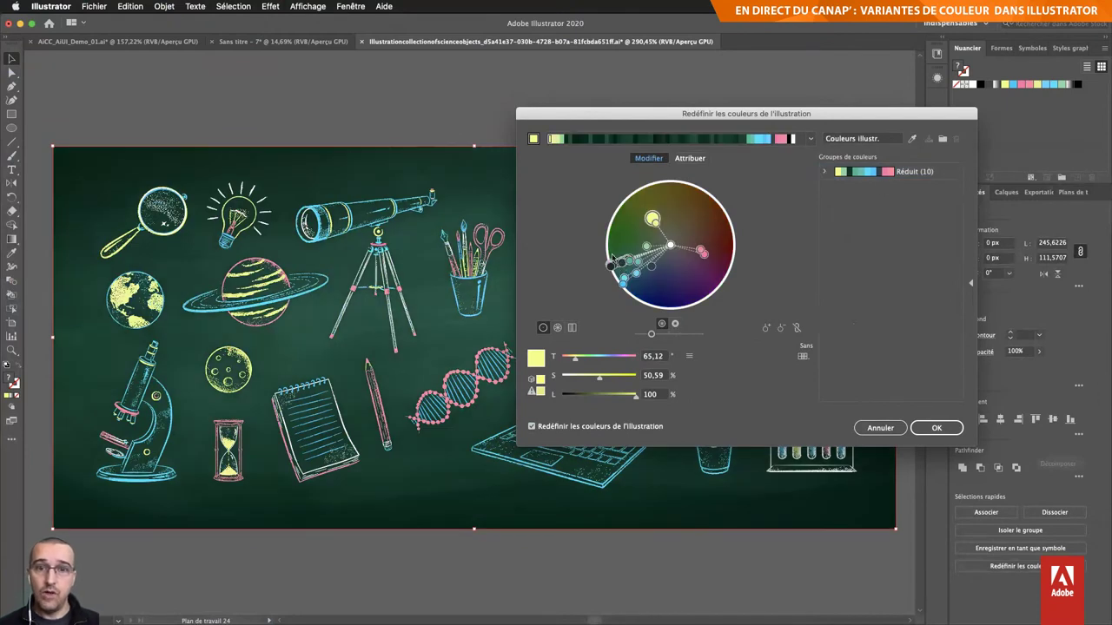
pyautogui.click(878, 173)
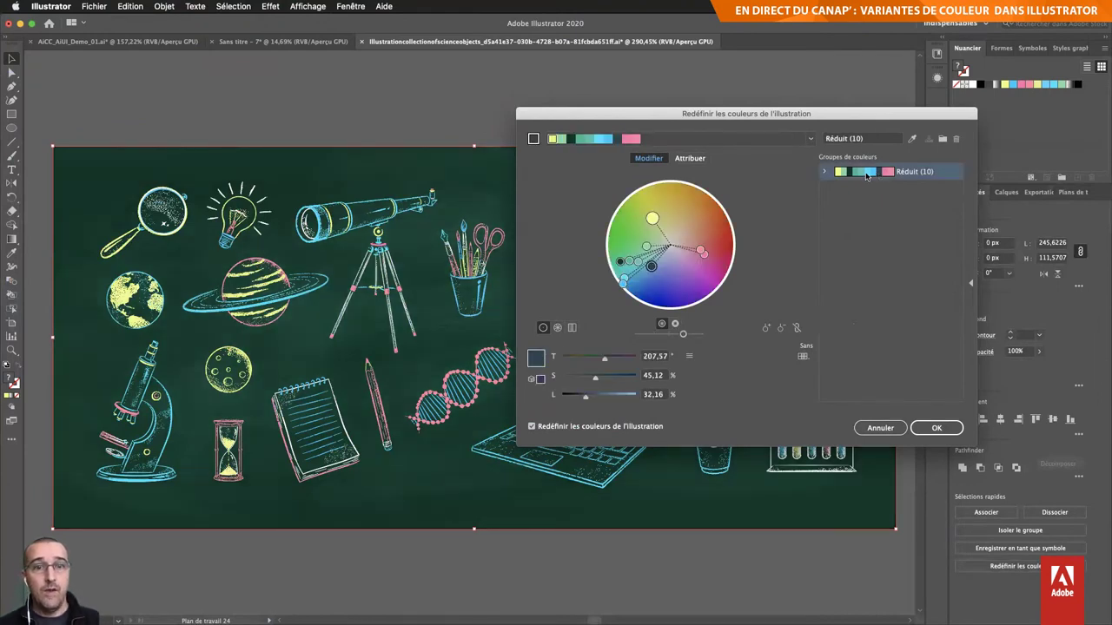
# Step: Move the dialog aside and confirm the reduced palette on the chalkboard illustration
pyautogui.moveTo(713, 124); pyautogui.dragTo(808, 54)
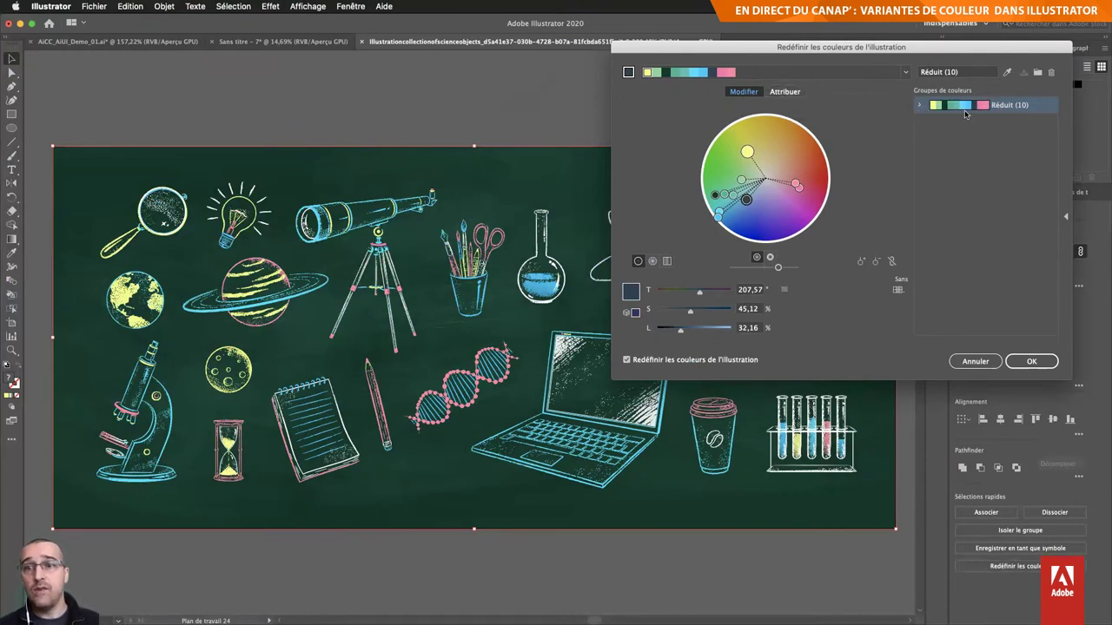
pyautogui.click(1031, 360)
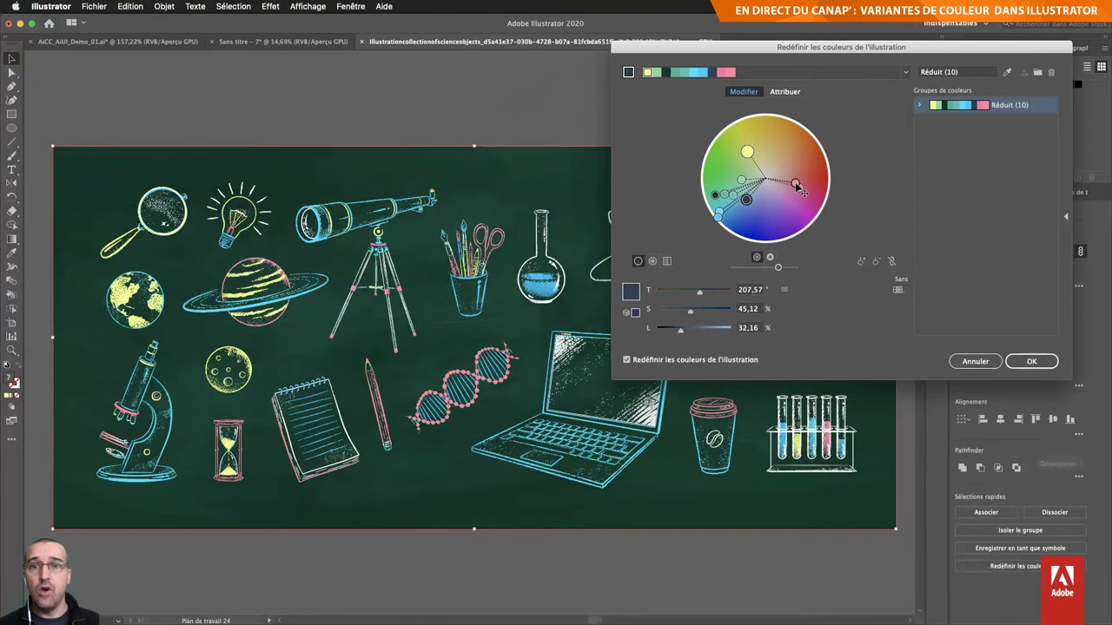
pyautogui.click(1034, 360)
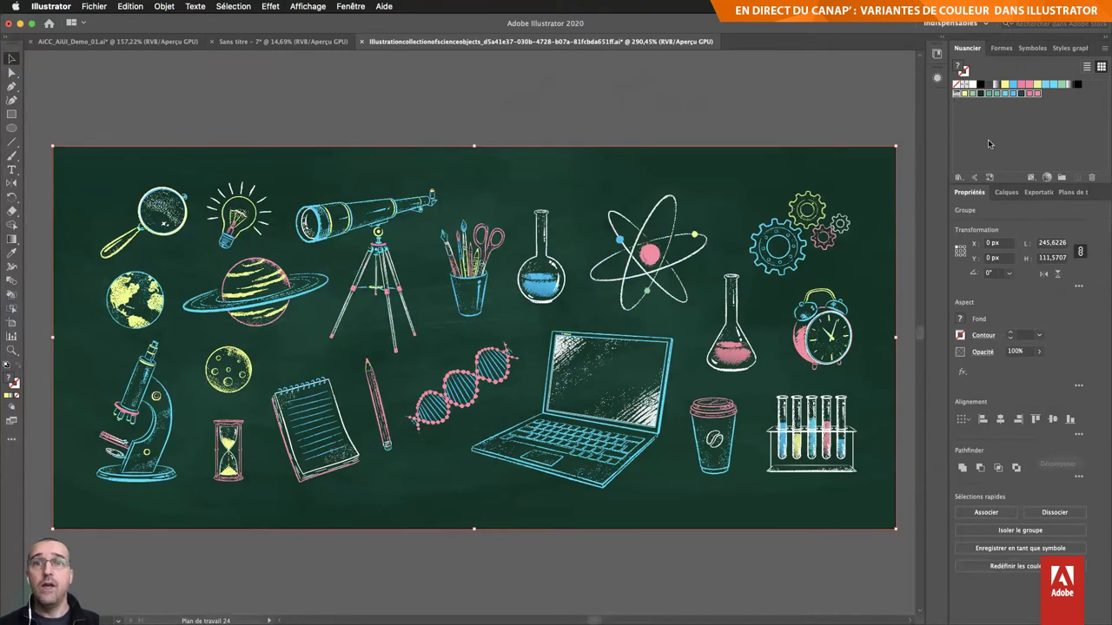
# Step: Reopen Recolor Artwork and set which neutral colours, including white, the reduction preserves
pyautogui.click(1017, 565)
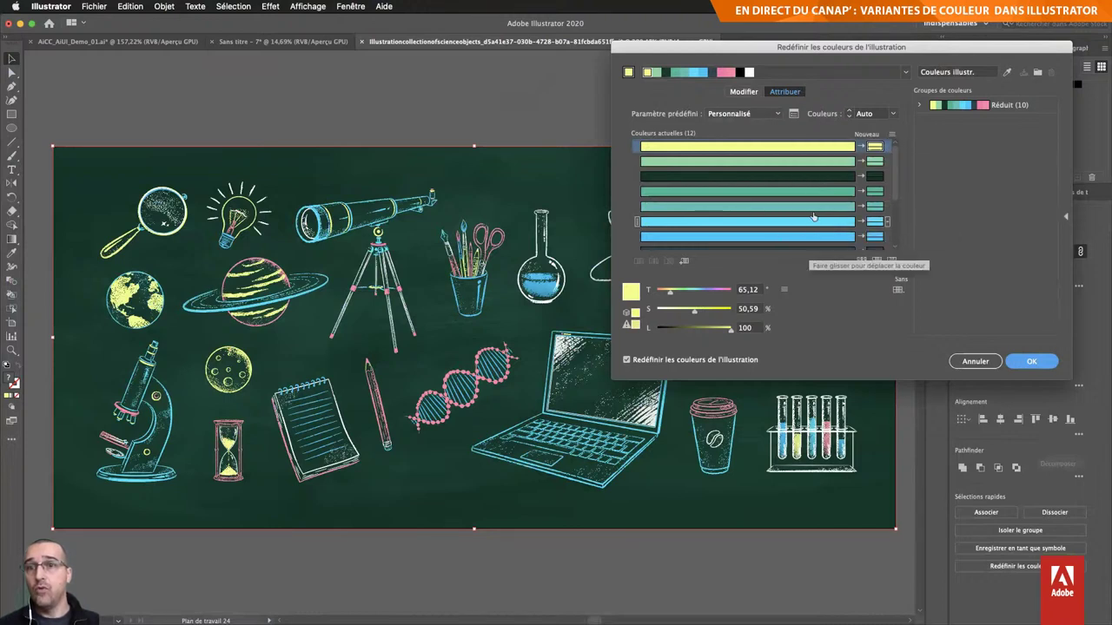
pyautogui.scroll(-3, 812, 228)
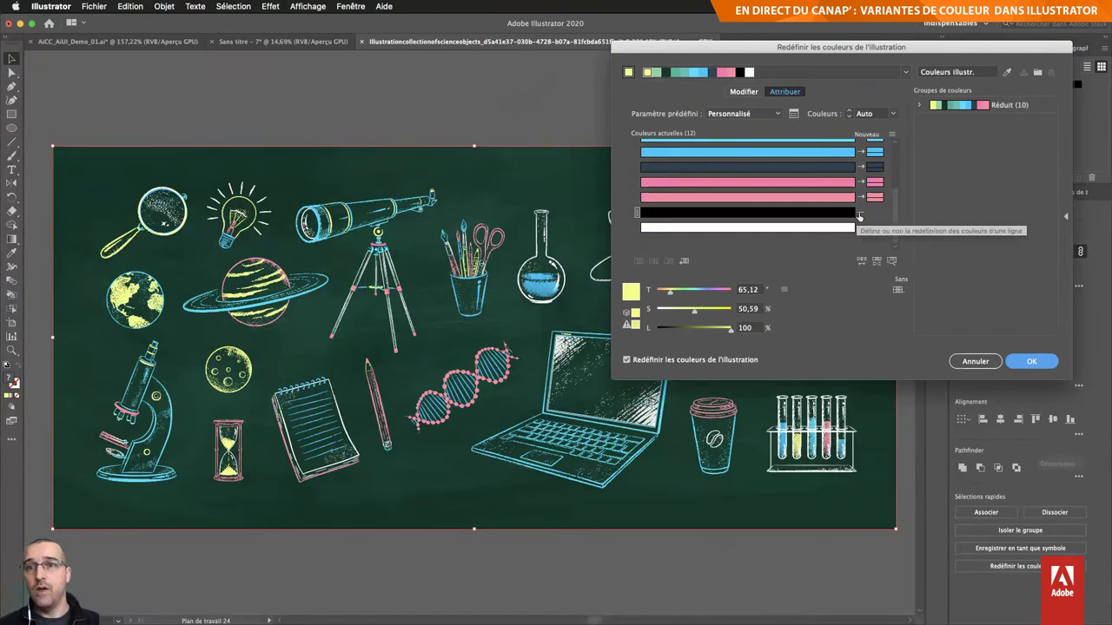
pyautogui.click(795, 115)
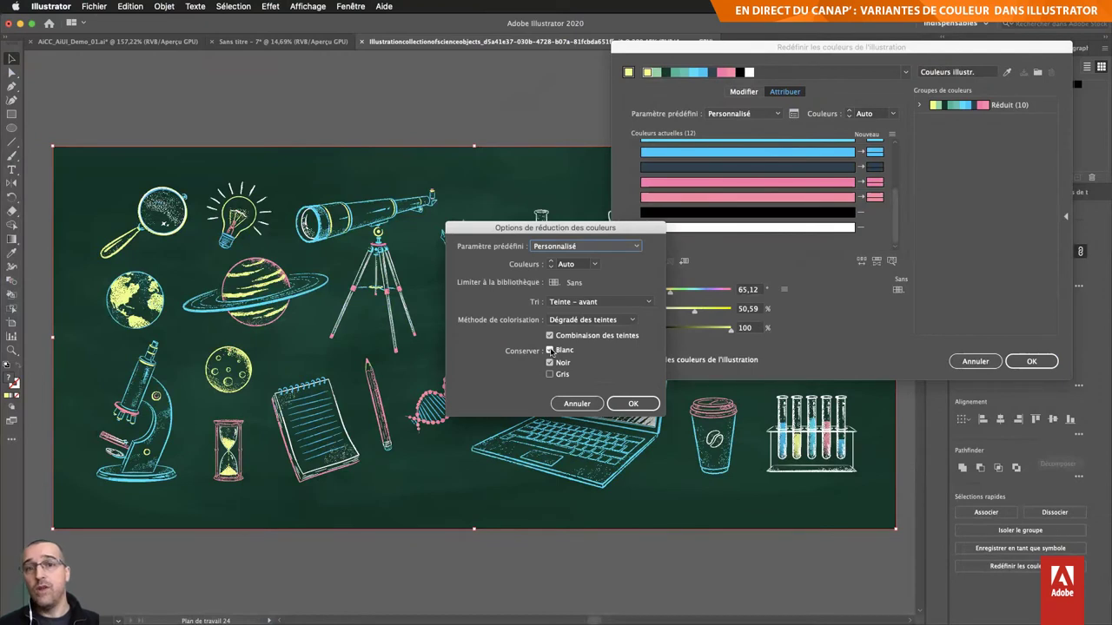
pyautogui.click(550, 350)
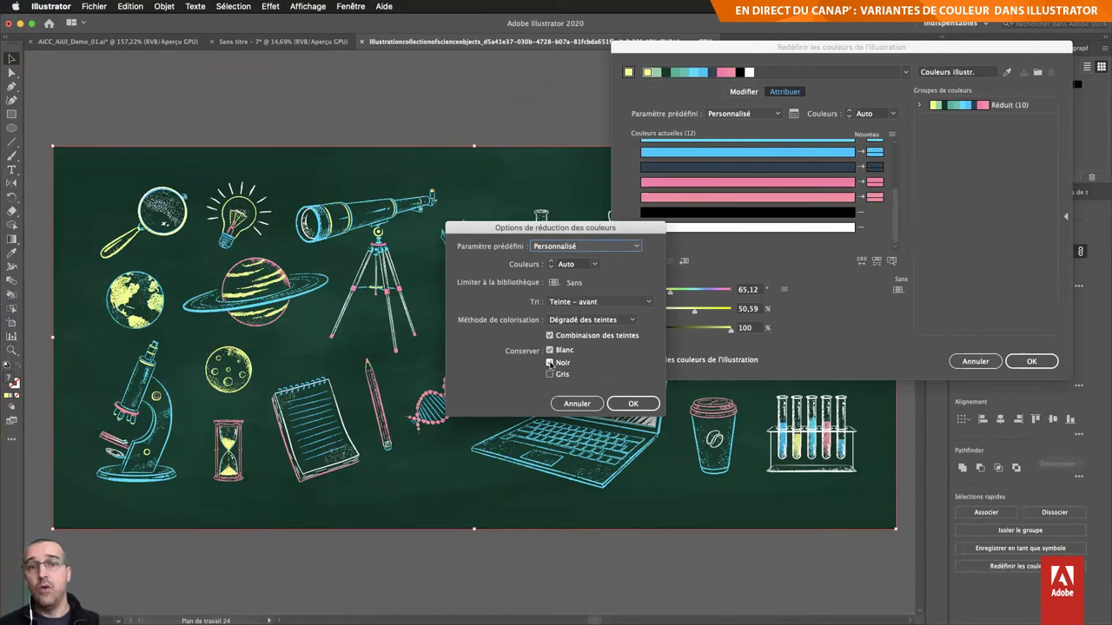
pyautogui.click(549, 351)
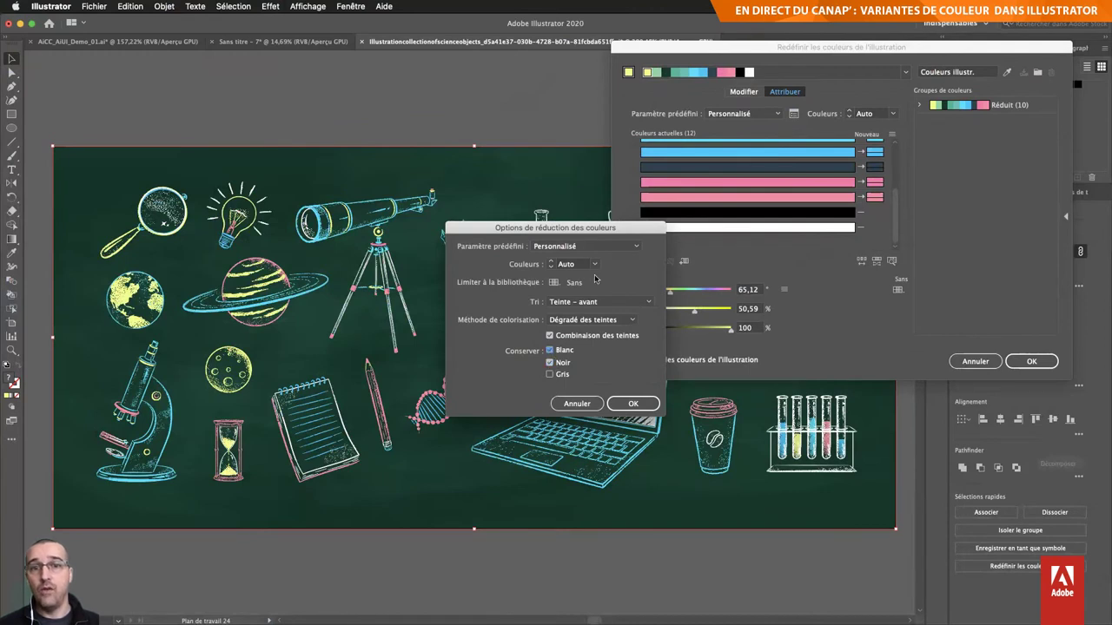
pyautogui.click(634, 404)
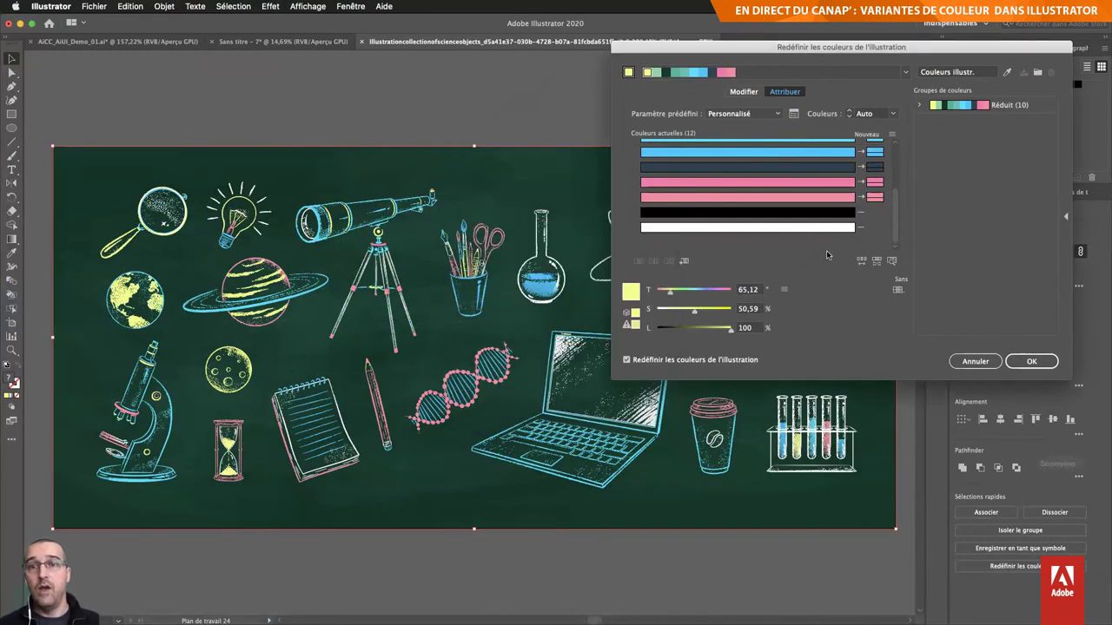
# Step: Inspect where the teal and blue colours appear, then merge the two blues into one row
pyautogui.scroll(3, 851, 192)
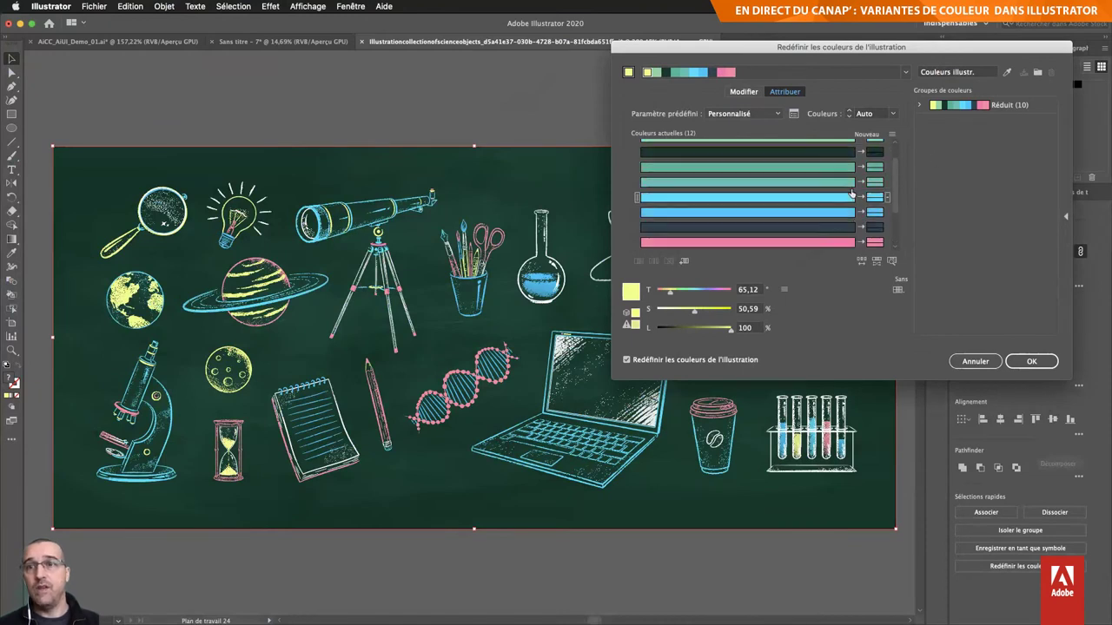
pyautogui.scroll(3, 851, 192)
pyautogui.moveTo(696, 221)
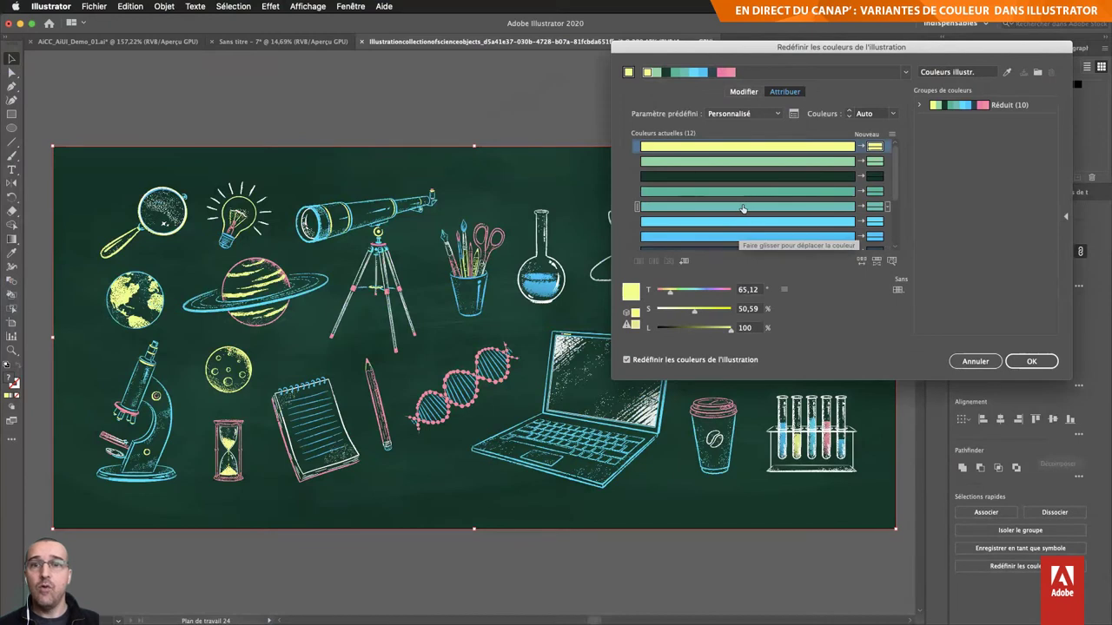
pyautogui.click(744, 208)
pyautogui.click(745, 195)
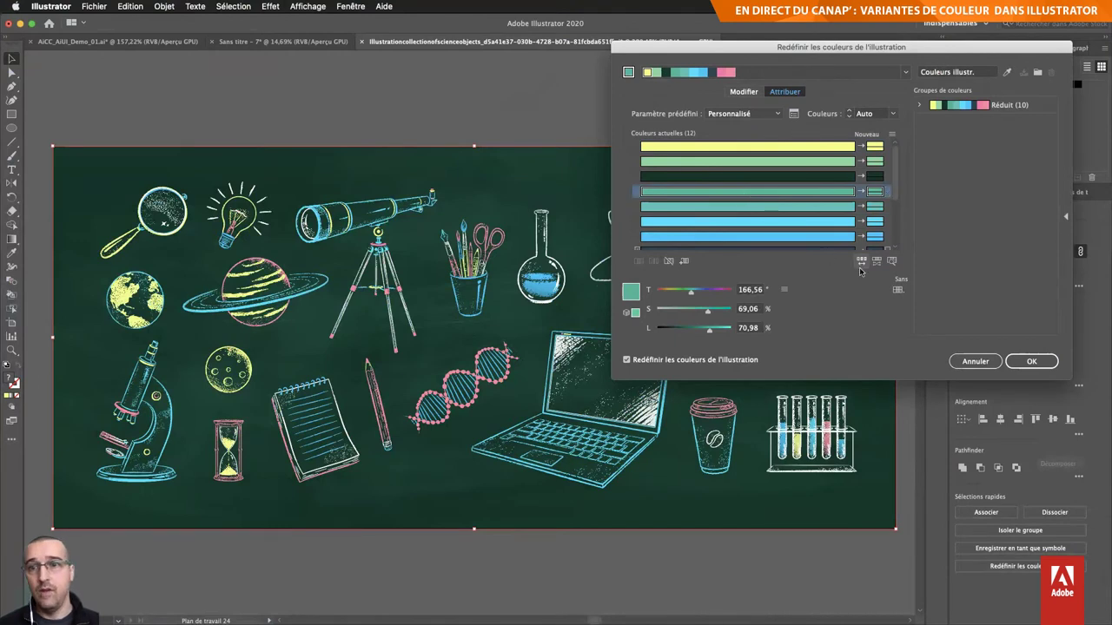
pyautogui.click(891, 263)
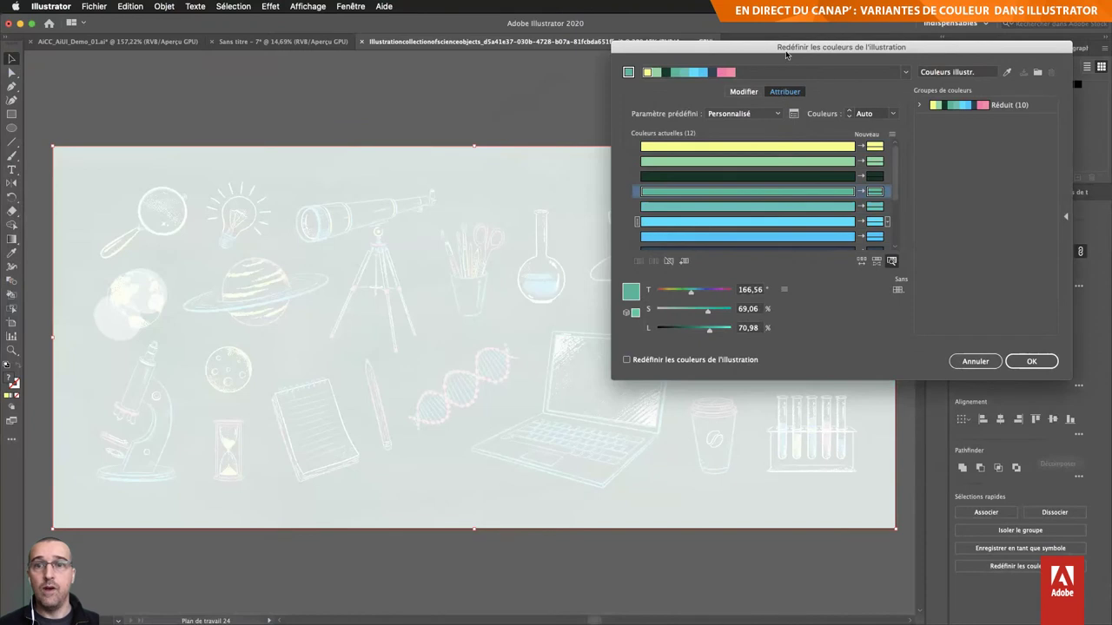
pyautogui.moveTo(786, 55); pyautogui.dragTo(888, 120)
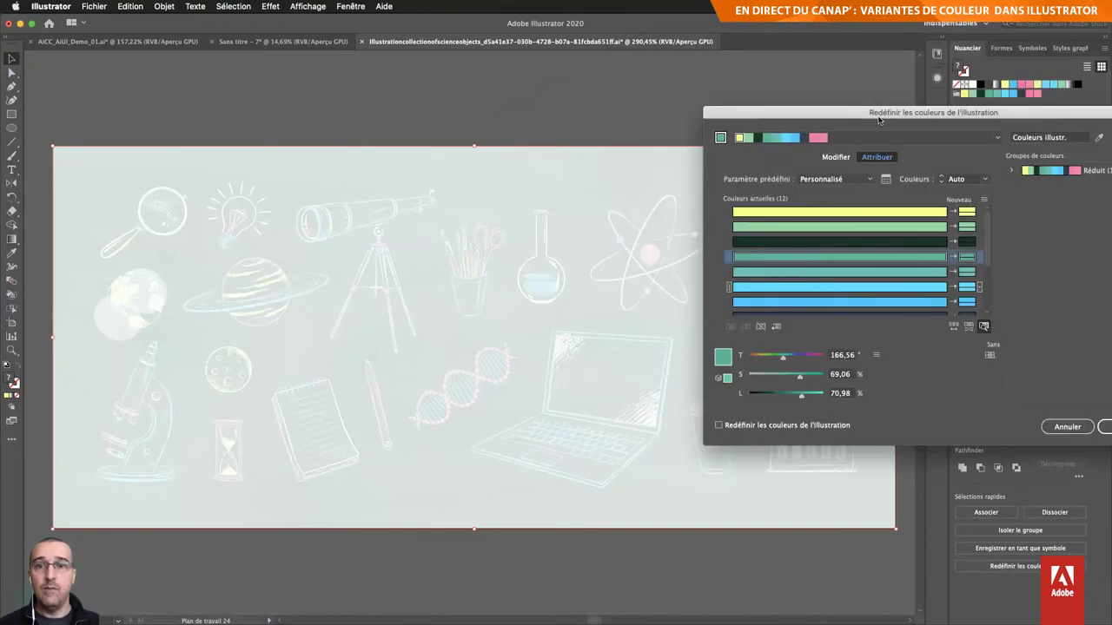
pyautogui.click(796, 274)
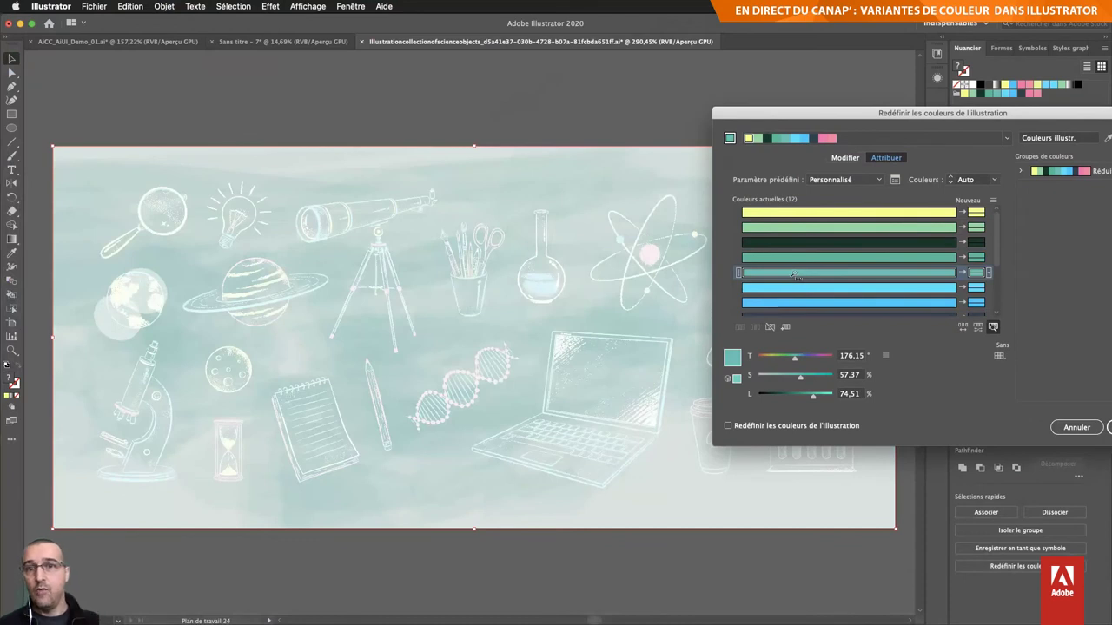
pyautogui.click(777, 304)
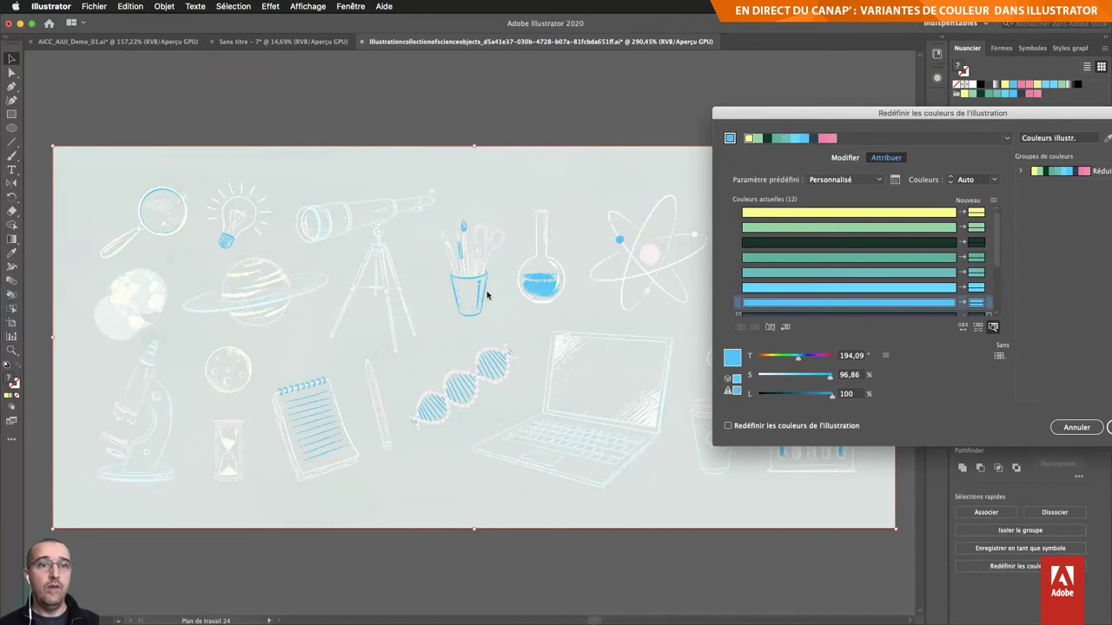
pyautogui.moveTo(849, 287)
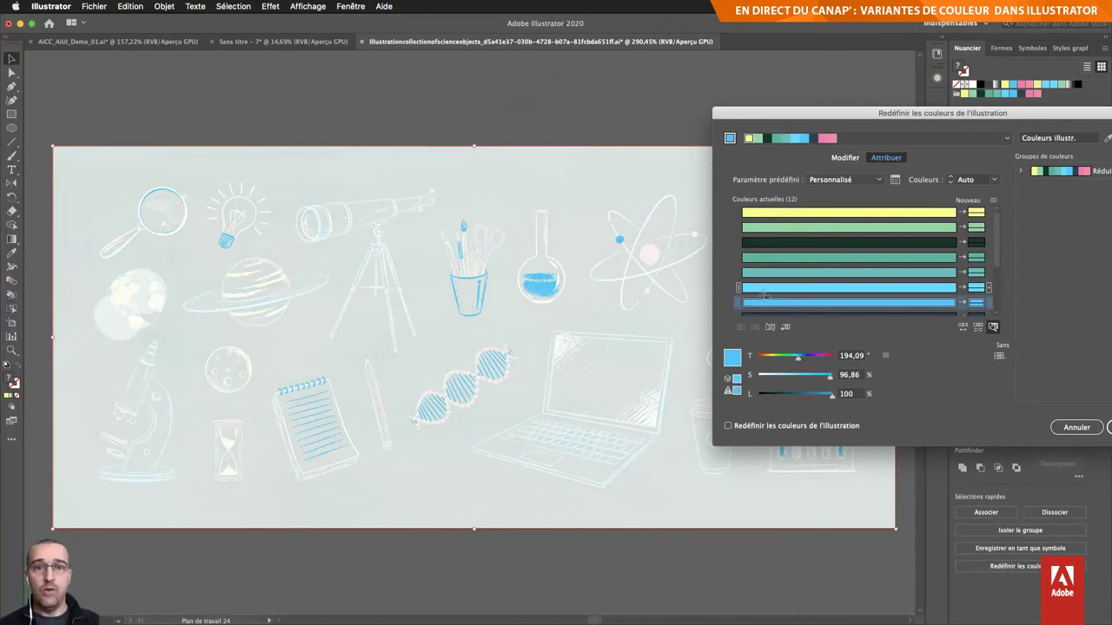
pyautogui.click(763, 290)
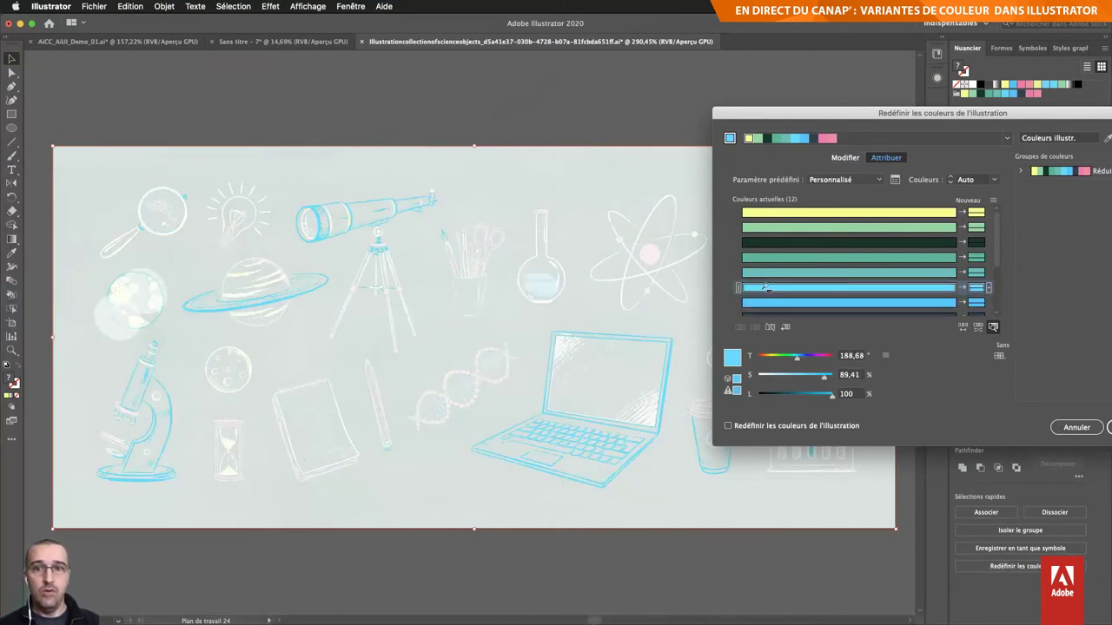
pyautogui.click(765, 302)
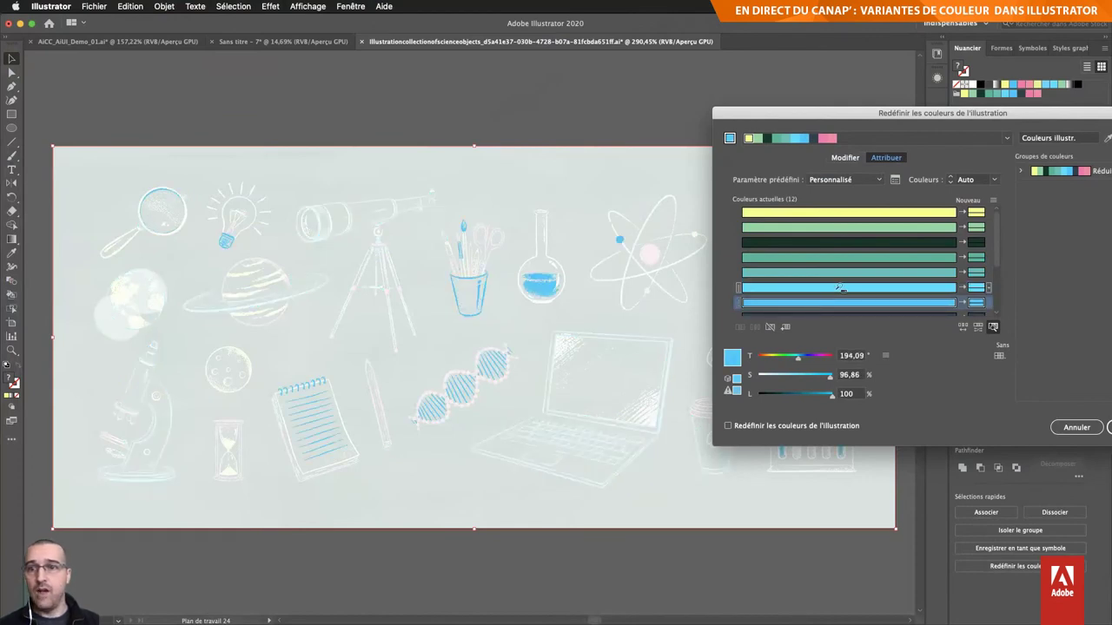
pyautogui.moveTo(863, 298); pyautogui.dragTo(863, 301)
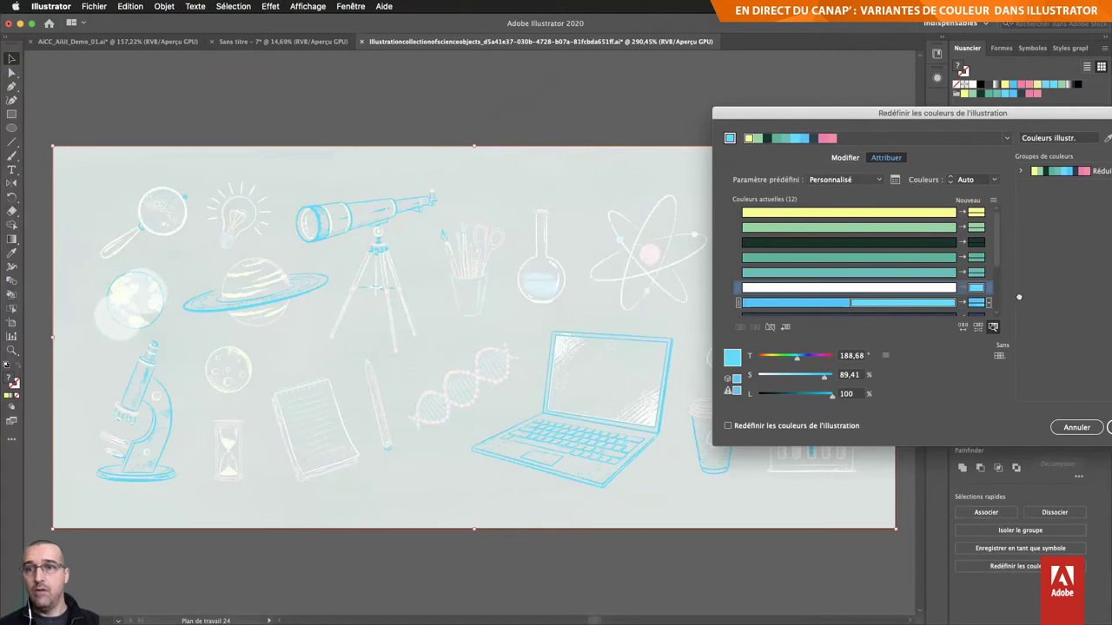
# Step: Merge the two teal shades into a single row
pyautogui.click(991, 327)
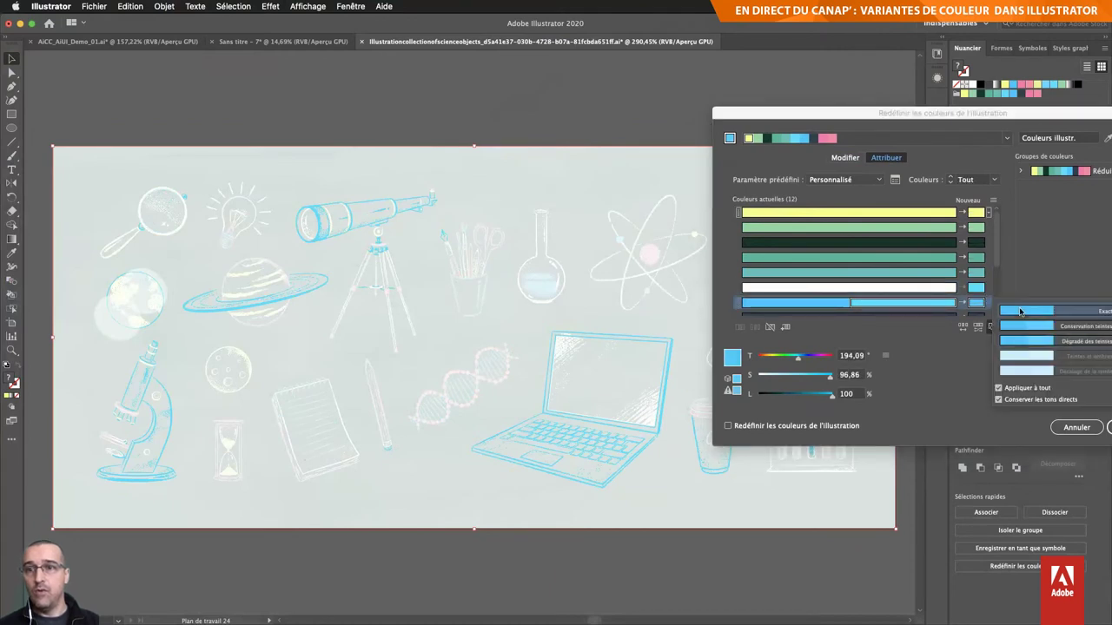
pyautogui.click(822, 273)
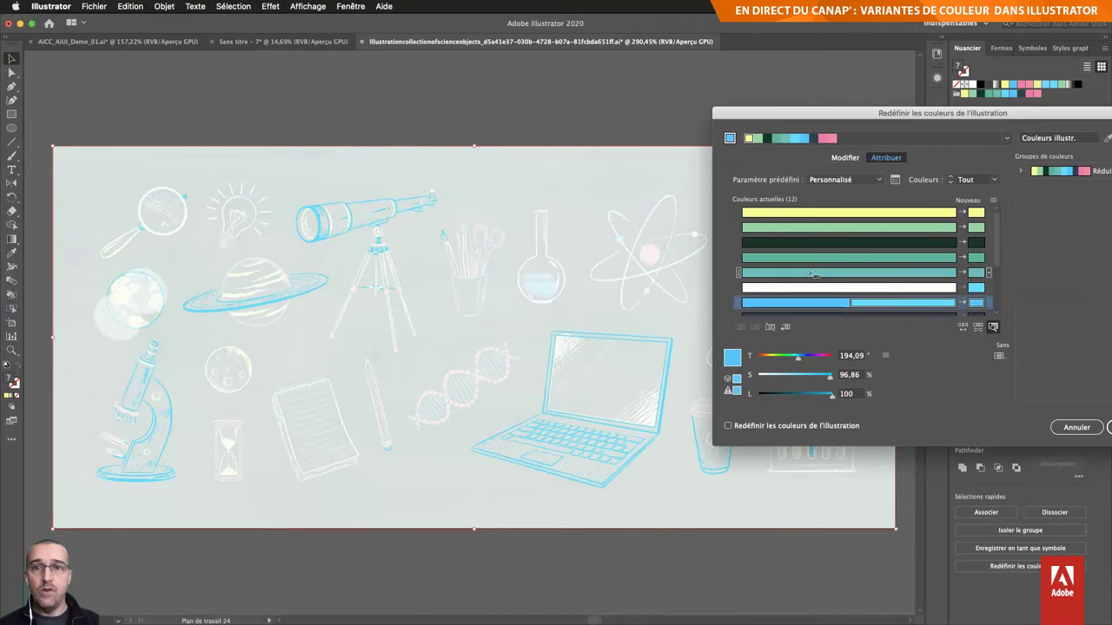
pyautogui.click(811, 274)
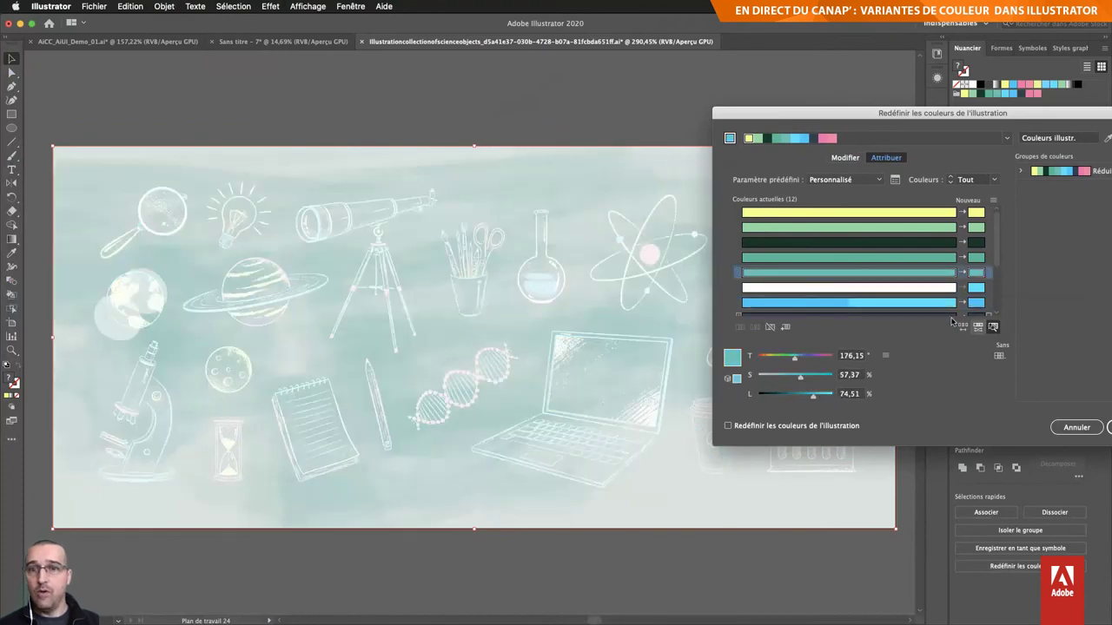
pyautogui.moveTo(811, 260)
pyautogui.mouseDown()
pyautogui.moveTo(799, 261)
pyautogui.moveTo(827, 272)
pyautogui.mouseUp()
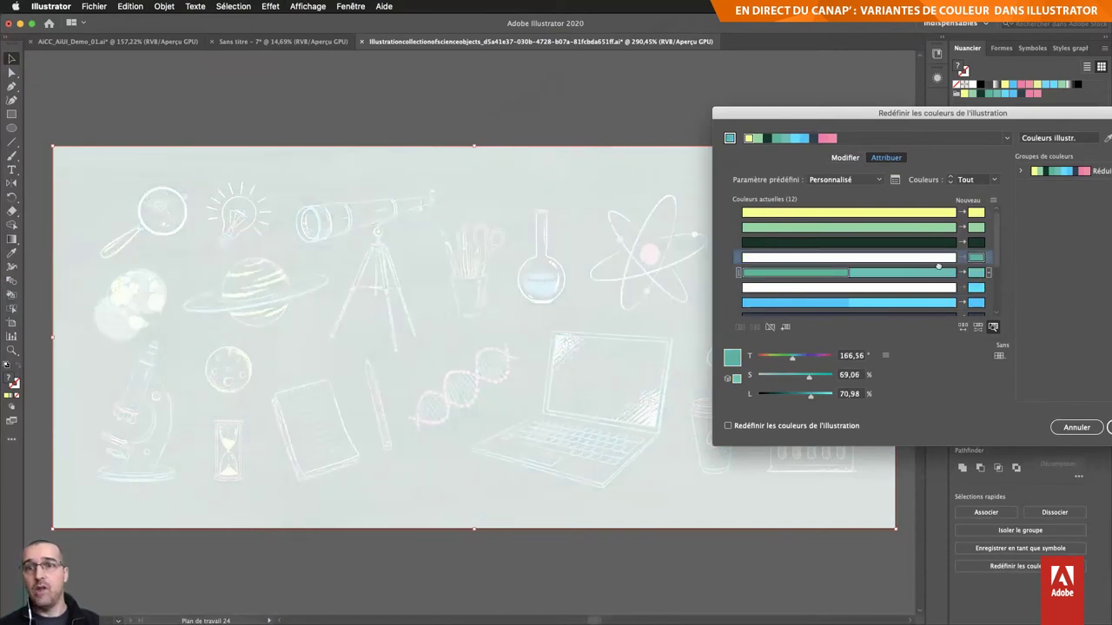
# Step: Merge the two pink shades into one row so the DNA strand, scissors and pencil share it
pyautogui.moveTo(938, 267); pyautogui.dragTo(876, 246)
pyautogui.scroll(-3, 875, 250)
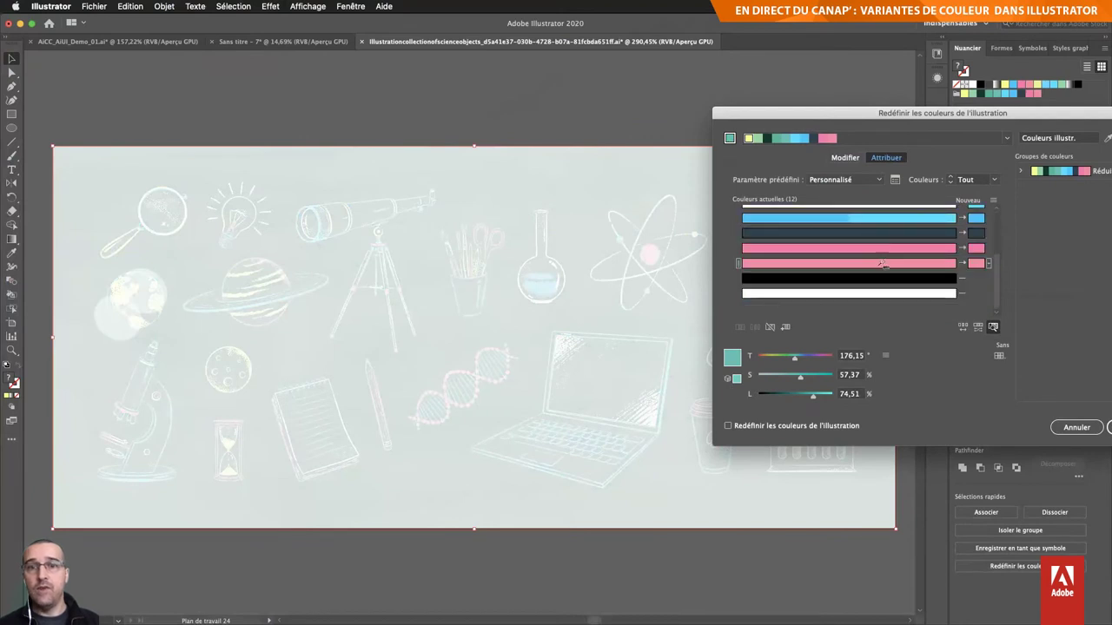
pyautogui.click(884, 264)
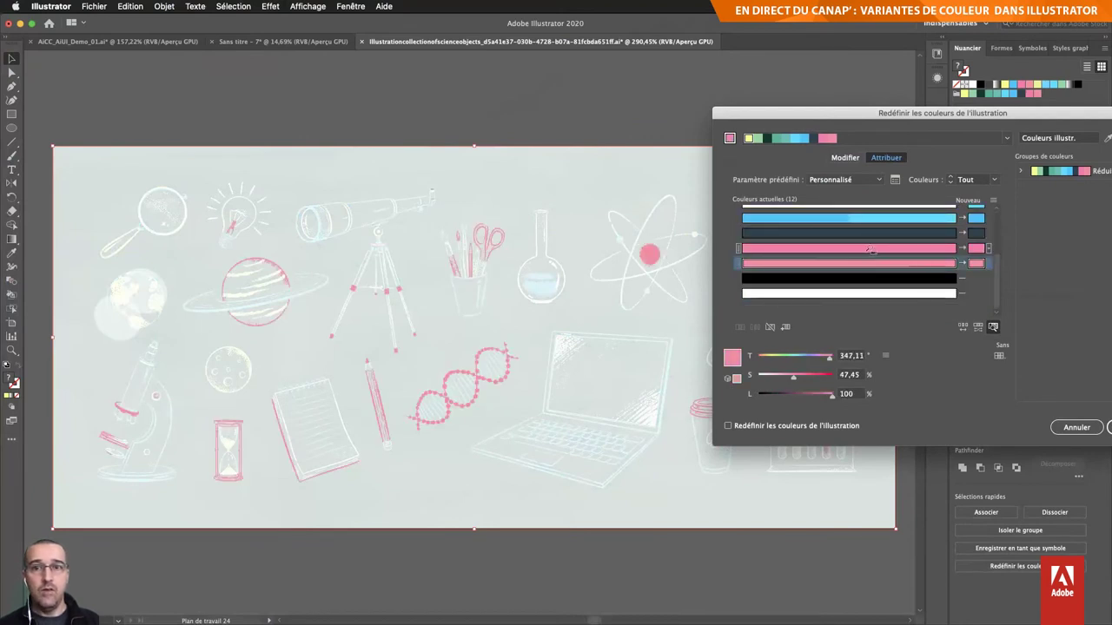
pyautogui.click(871, 249)
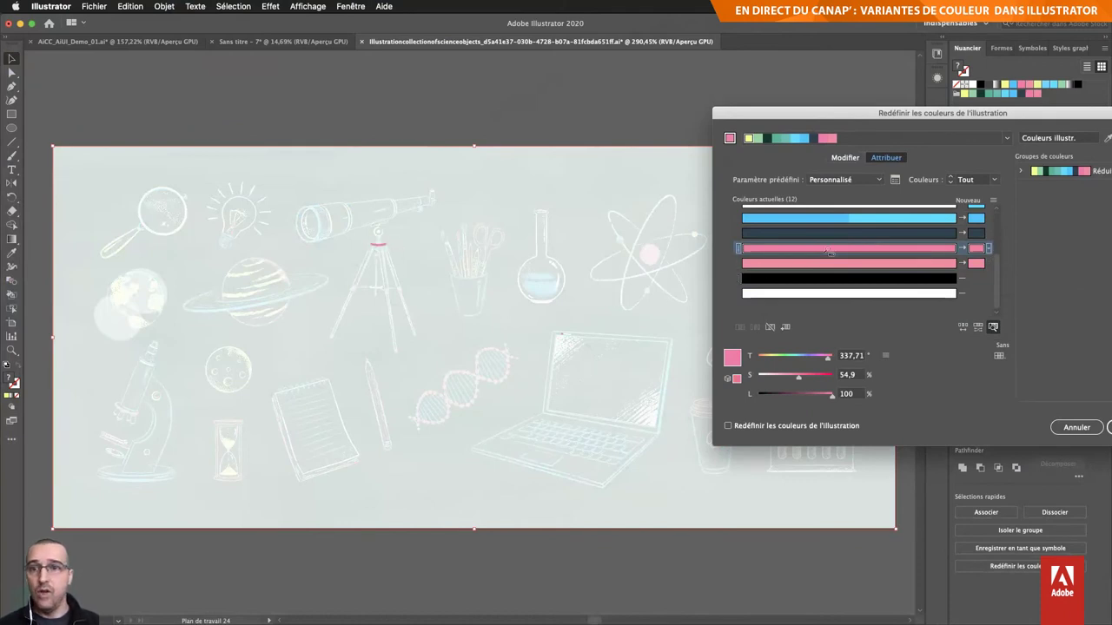
pyautogui.moveTo(839, 254); pyautogui.dragTo(839, 249)
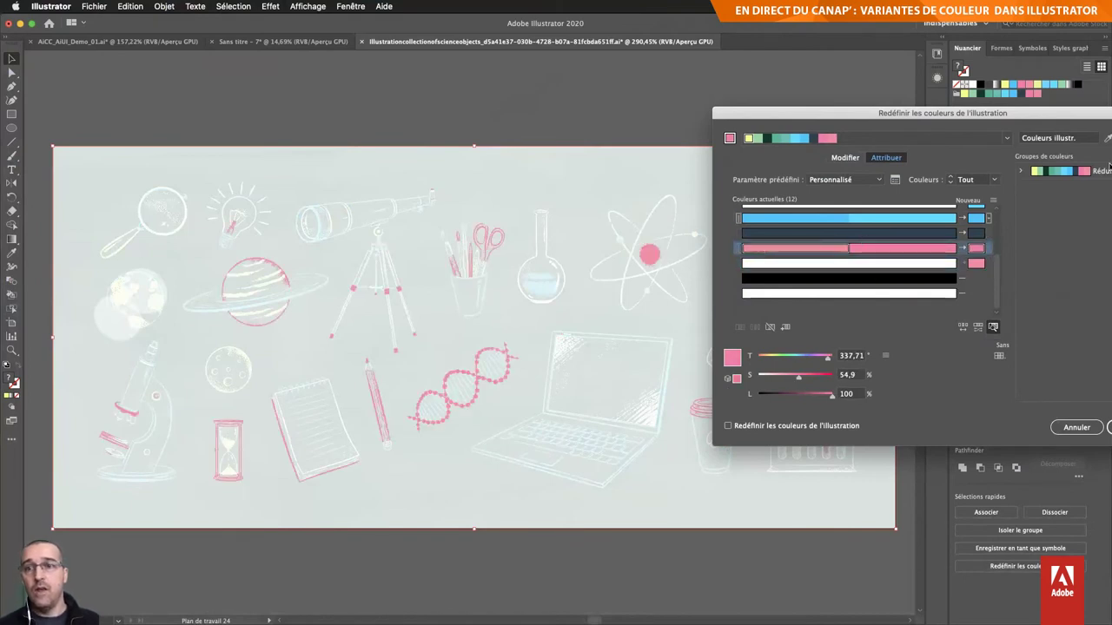
pyautogui.scroll(5, 937, 258)
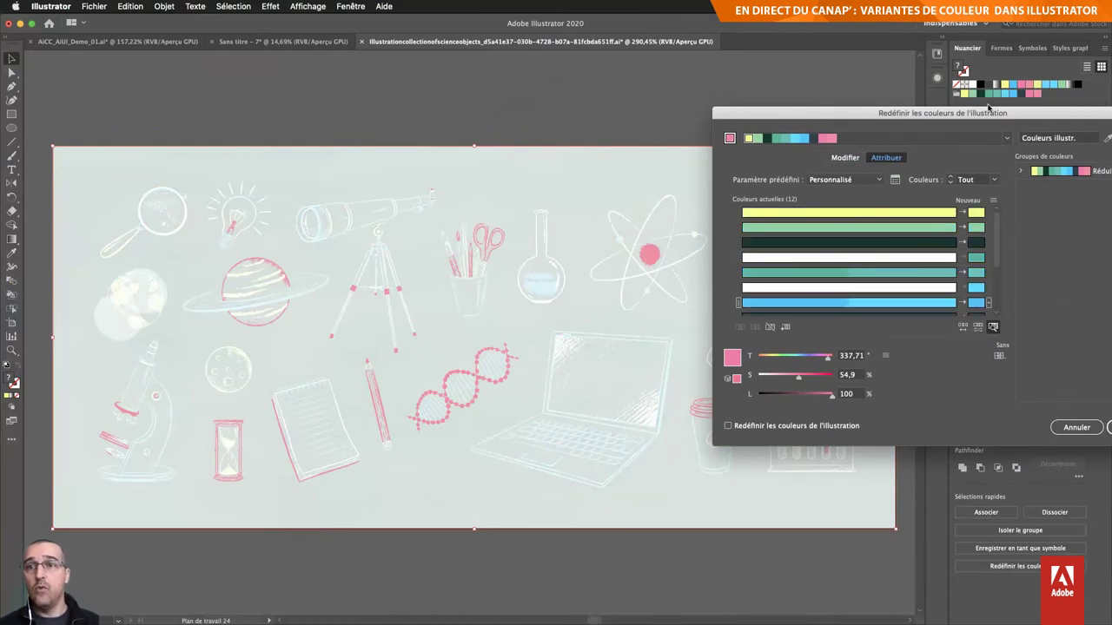
pyautogui.moveTo(987, 109); pyautogui.dragTo(803, 116)
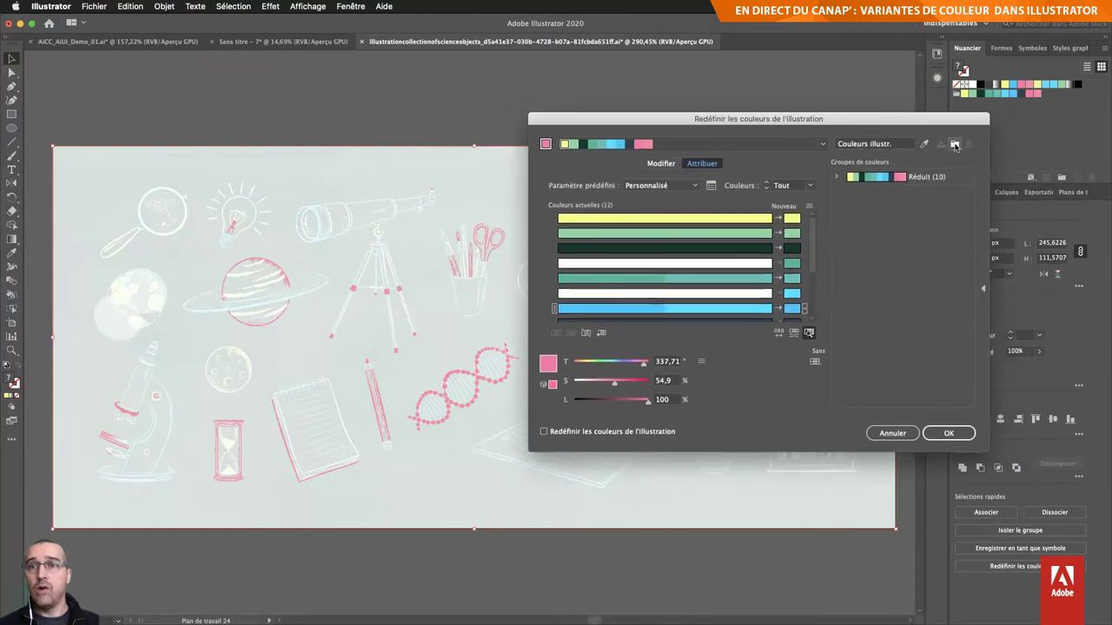
# Step: Save the merged colours as a new group, apply them, then deselect and zoom out
pyautogui.click(954, 145)
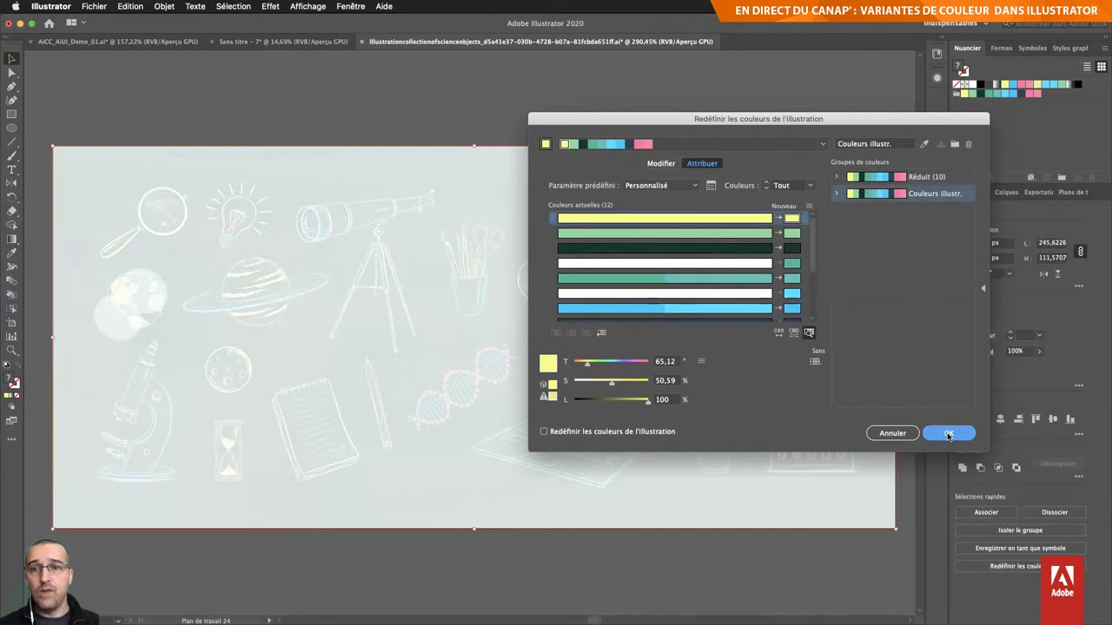
pyautogui.click(948, 434)
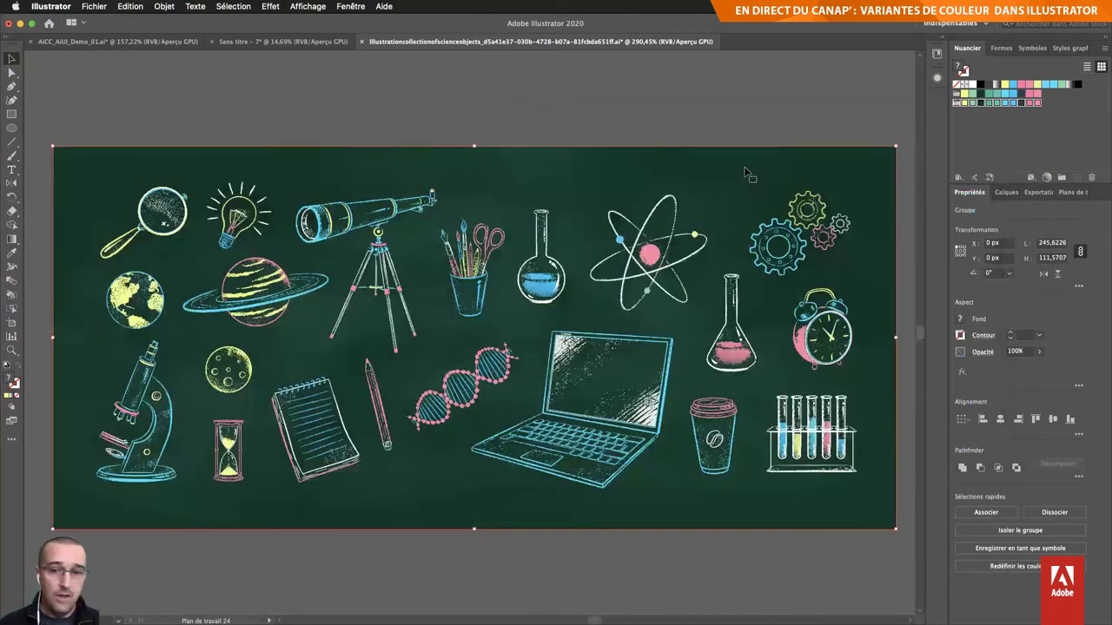
pyautogui.hotkey('ctrl', 'shift', 'a')
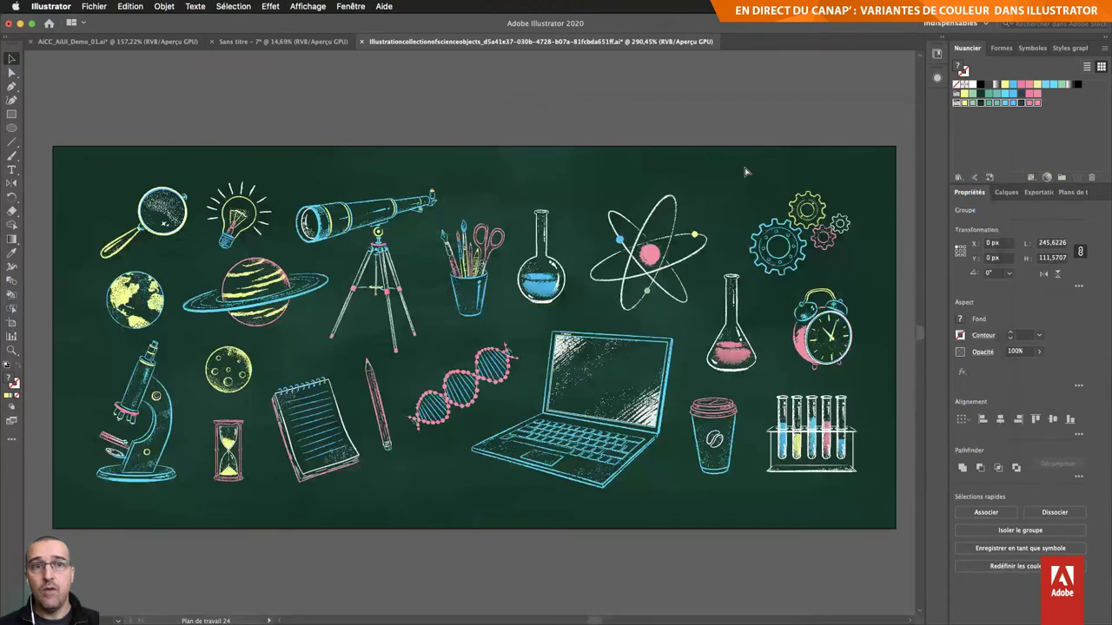
pyautogui.hotkey('ctrl', '-')
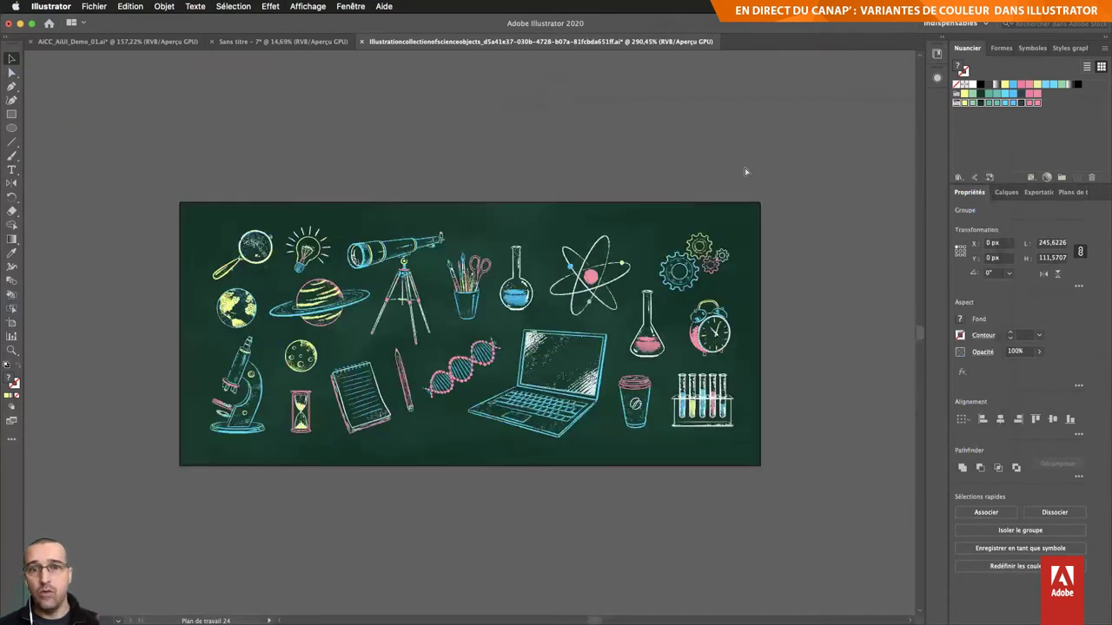
# Step: Select the illustration group and switch to artboard editing with Shift+O
pyautogui.click(744, 167)
pyautogui.scroll(-2, 703, 274)
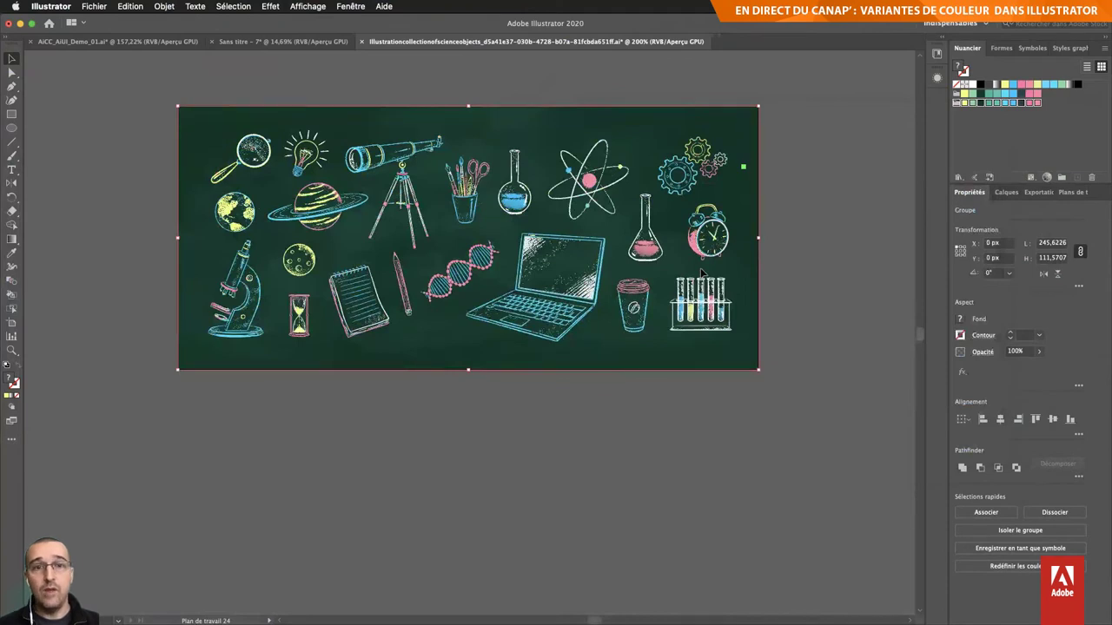
pyautogui.hotkey('shift', 'o')
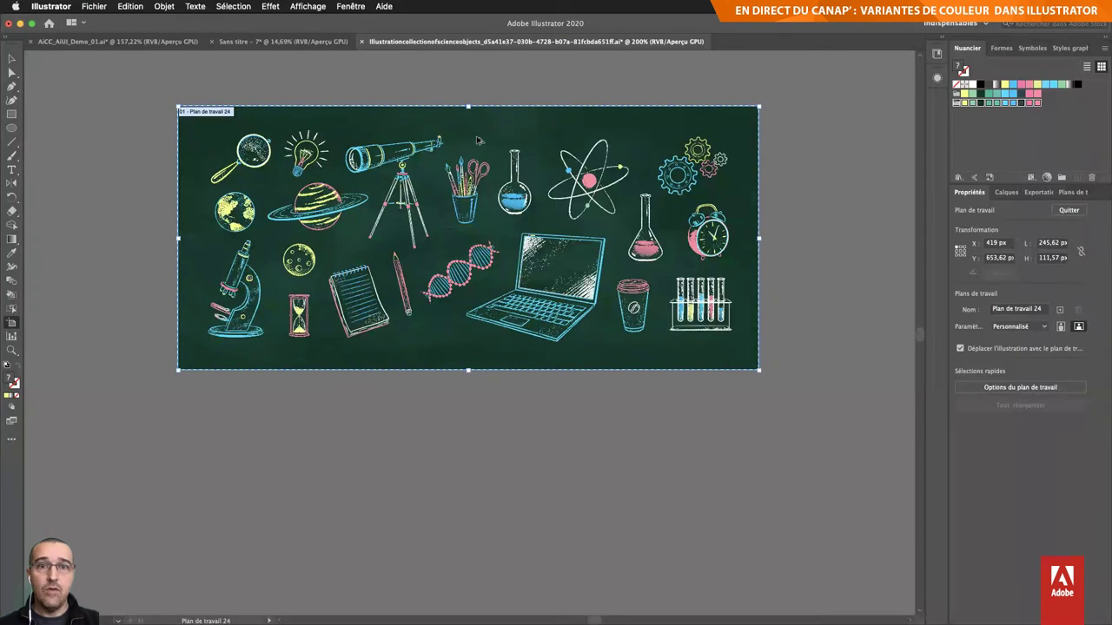
# Step: Duplicate the artboard with its artwork below the original as 'Plan de travail 24 copie'
pyautogui.moveTo(480, 205)
pyautogui.mouseDown()
pyautogui.moveTo(474, 477)
pyautogui.moveTo(488, 420)
pyautogui.mouseUp()
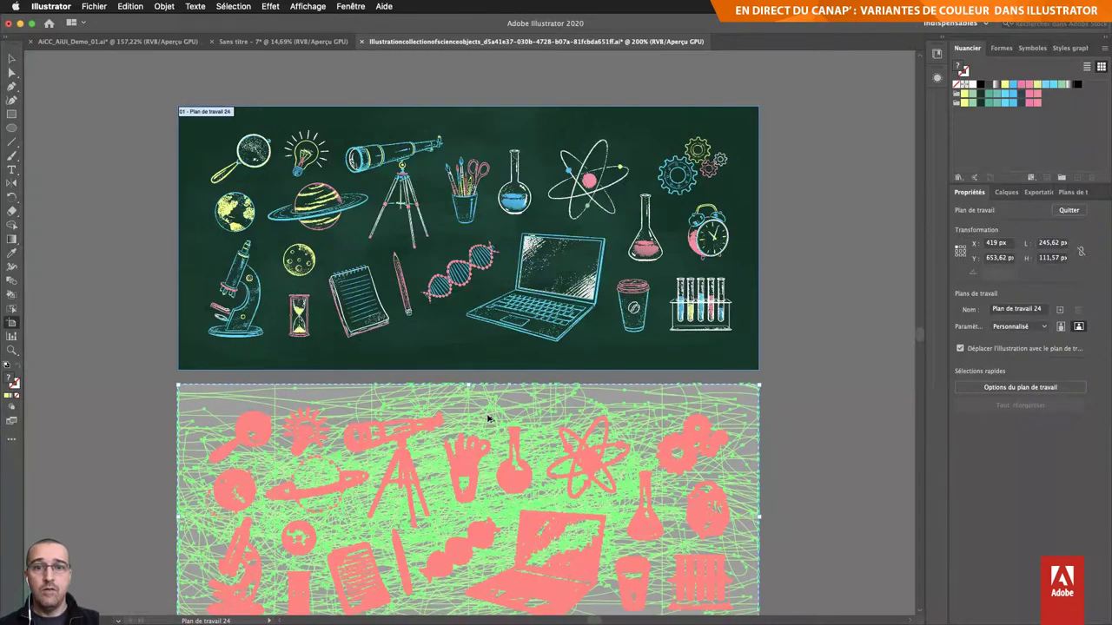
pyautogui.press('Escape')
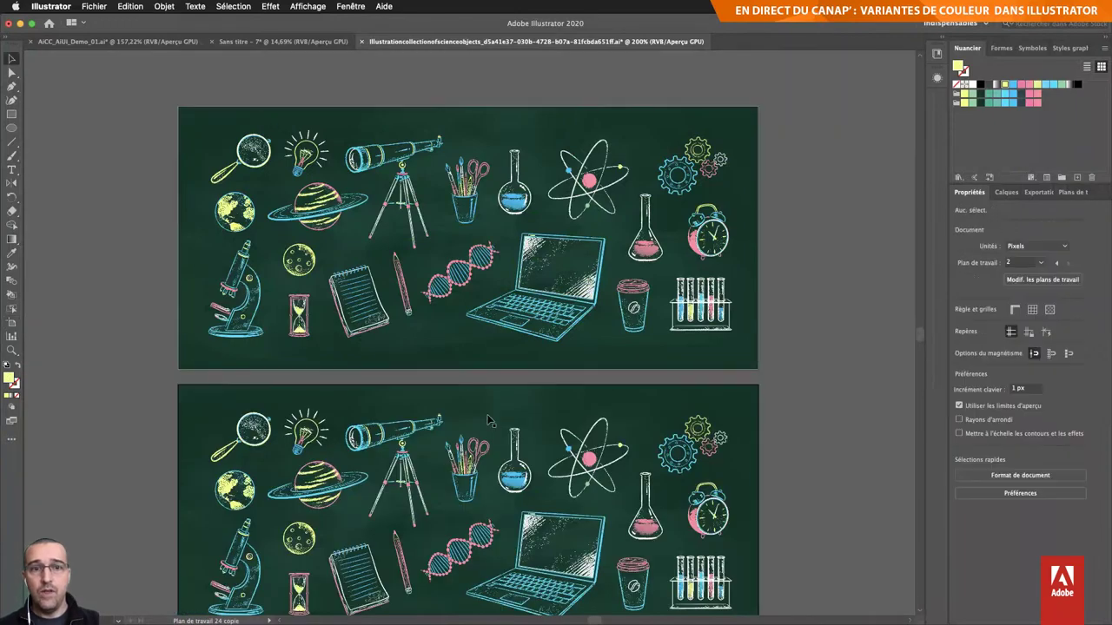
pyautogui.scroll(-5, 488, 420)
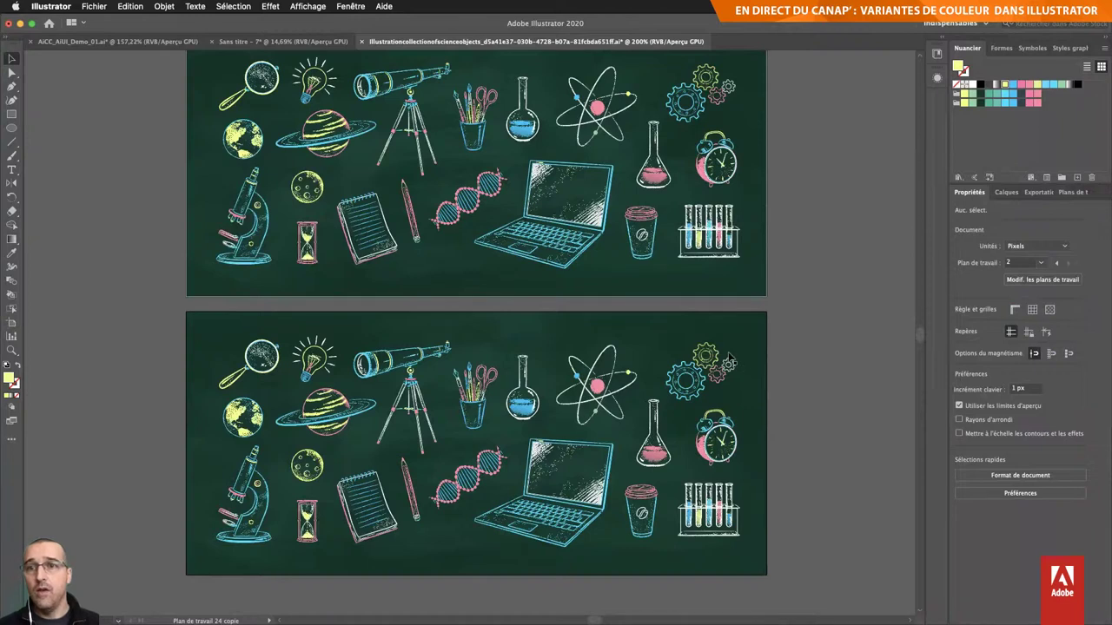
# Step: Lock Layer 3 holding the chalk drawings and select the lower chalkboard's green background
pyautogui.click(1001, 191)
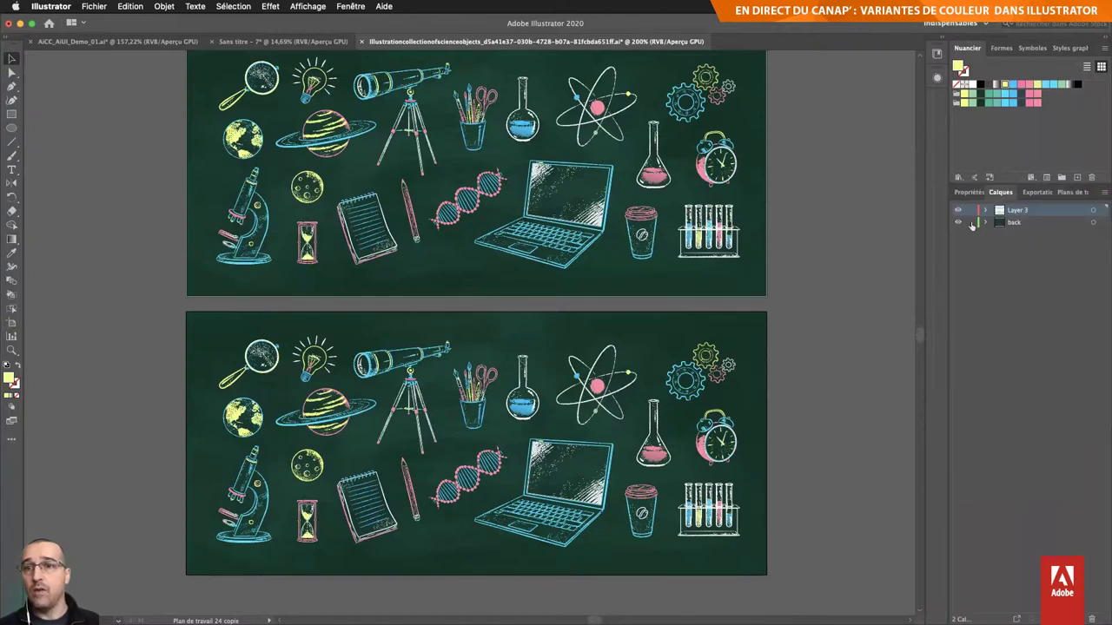
pyautogui.click(970, 210)
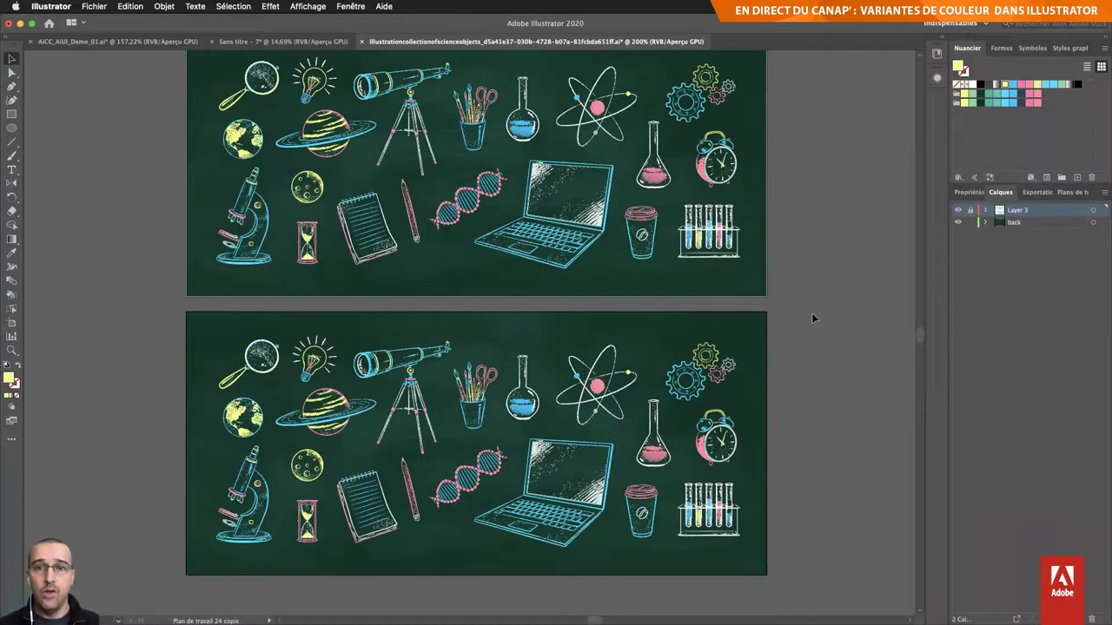
pyautogui.scroll(-2, 506, 617)
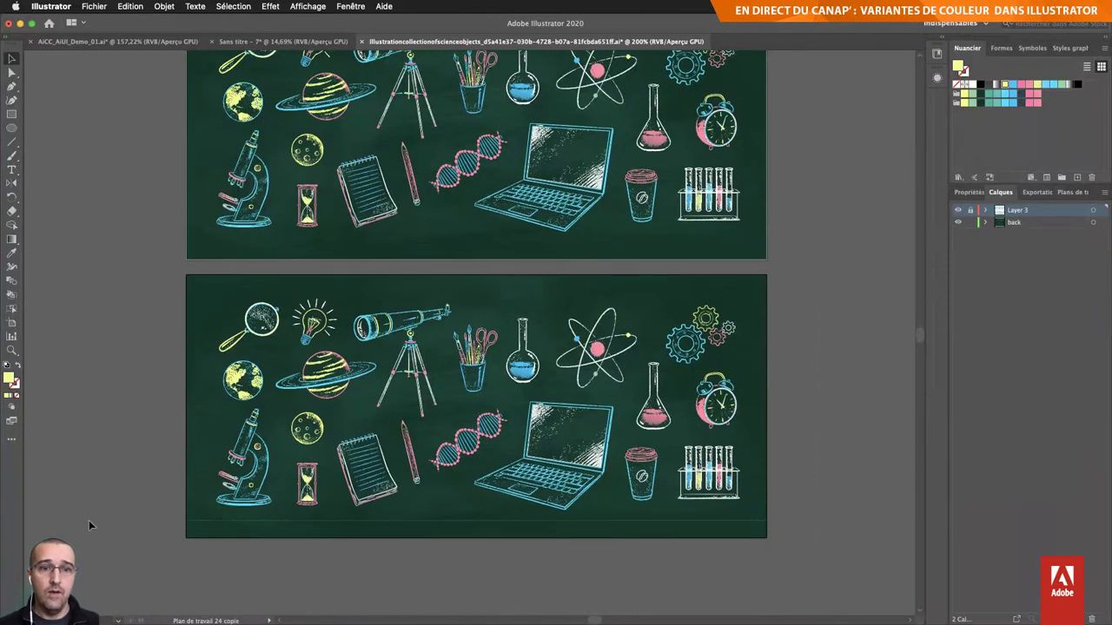
pyautogui.press('super+a')
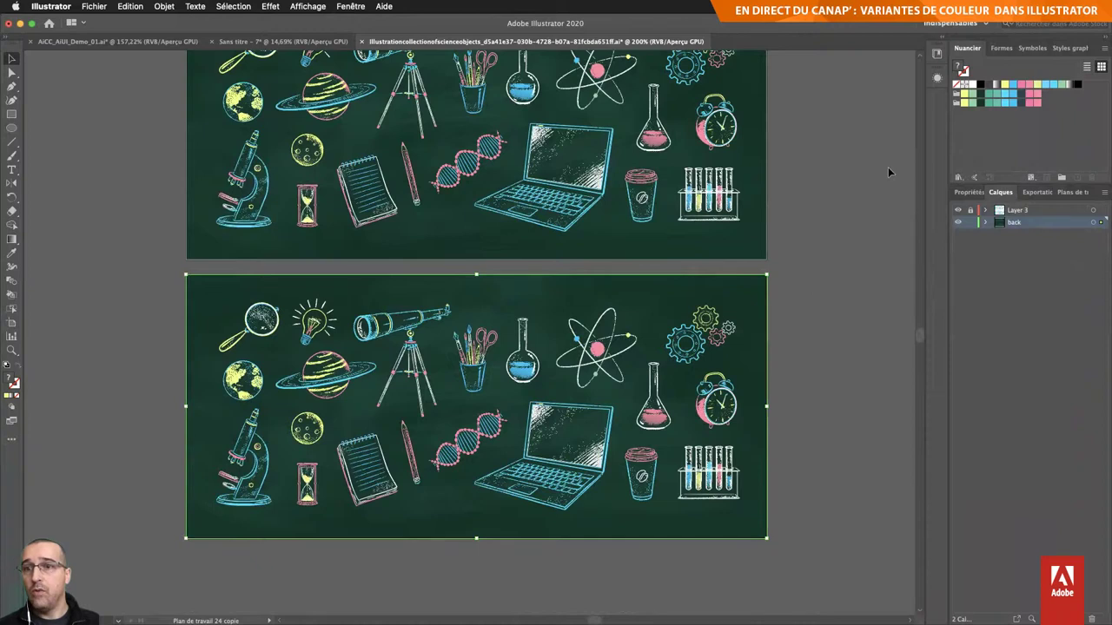
pyautogui.click(970, 192)
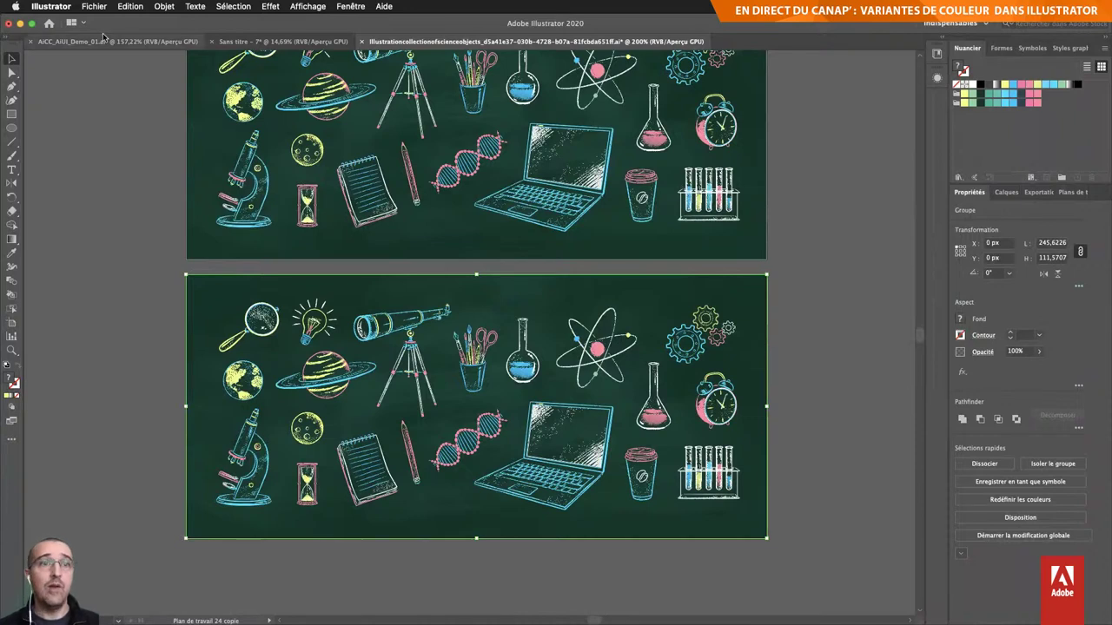
pyautogui.click(129, 7)
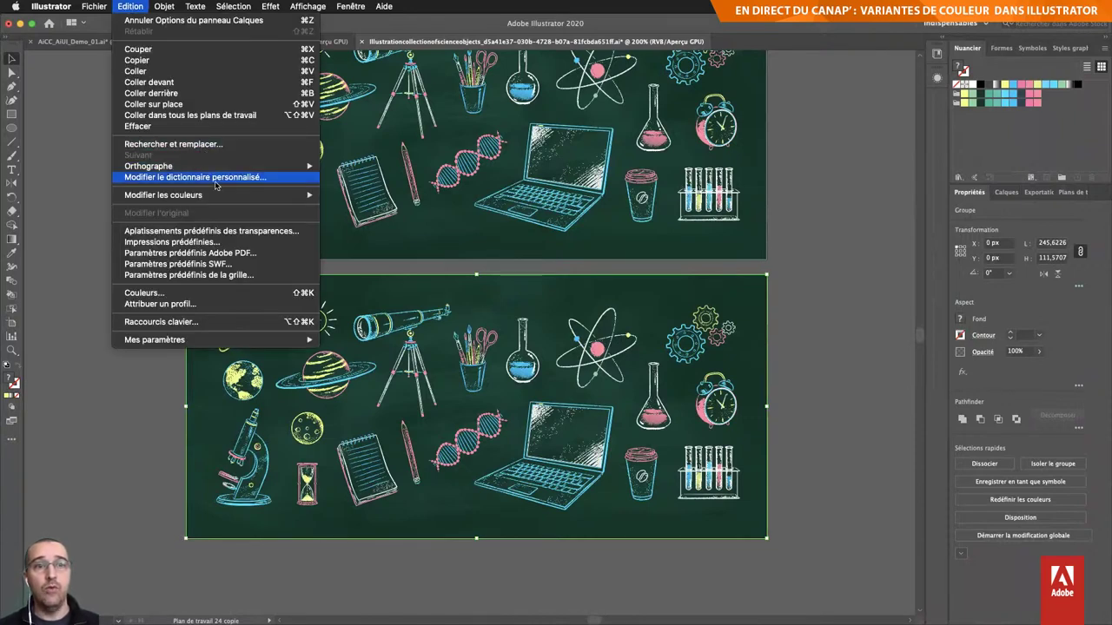
pyautogui.click(390, 196)
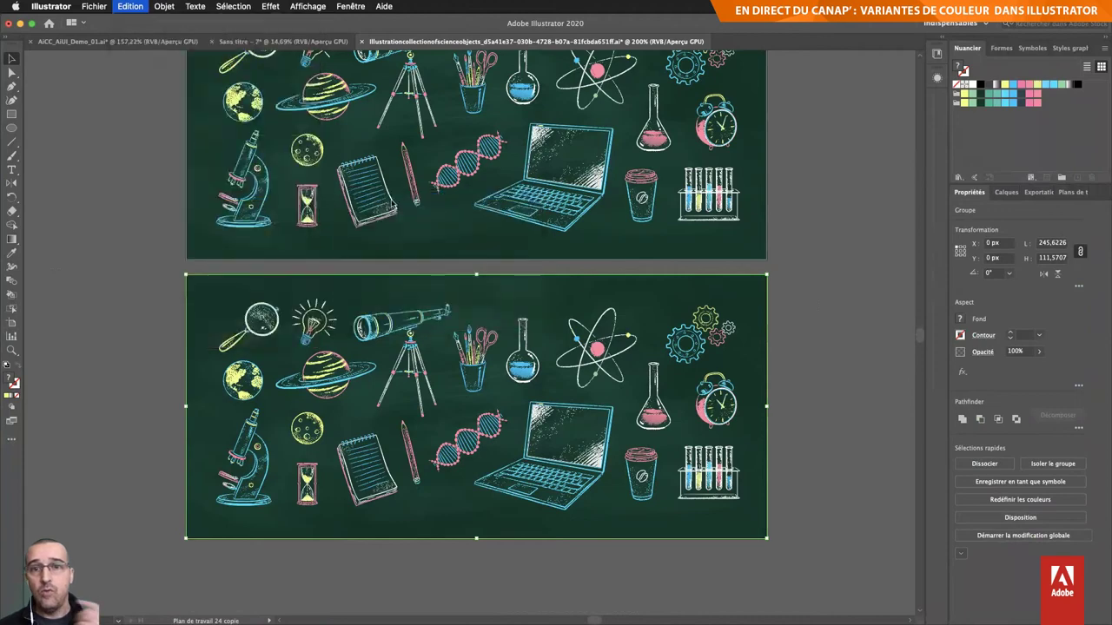
pyautogui.moveTo(785, 178); pyautogui.dragTo(934, 142)
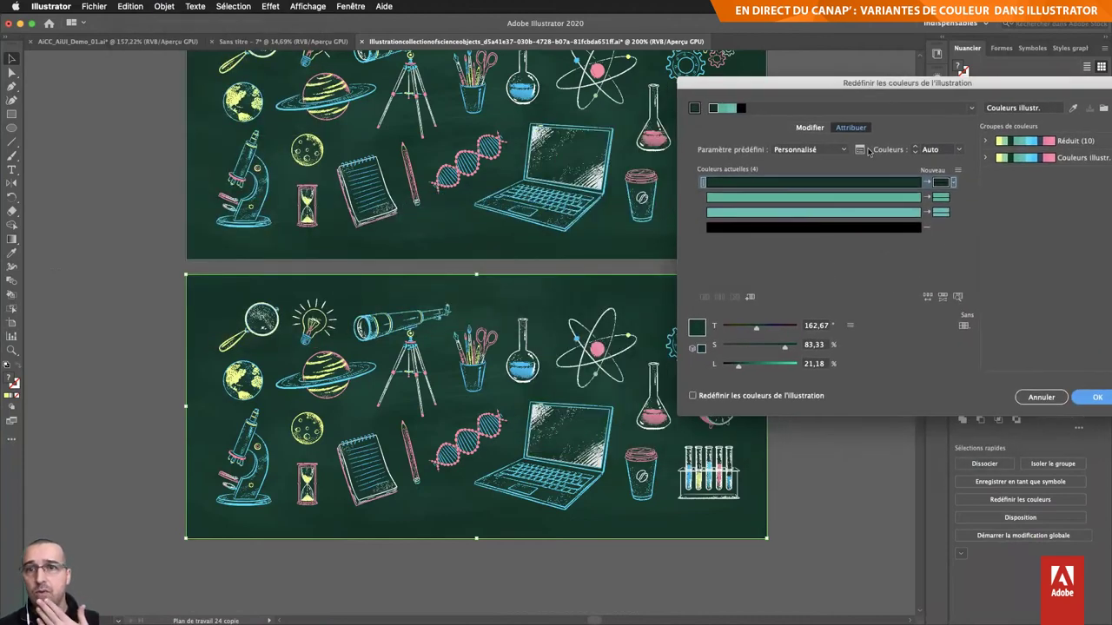
pyautogui.click(809, 127)
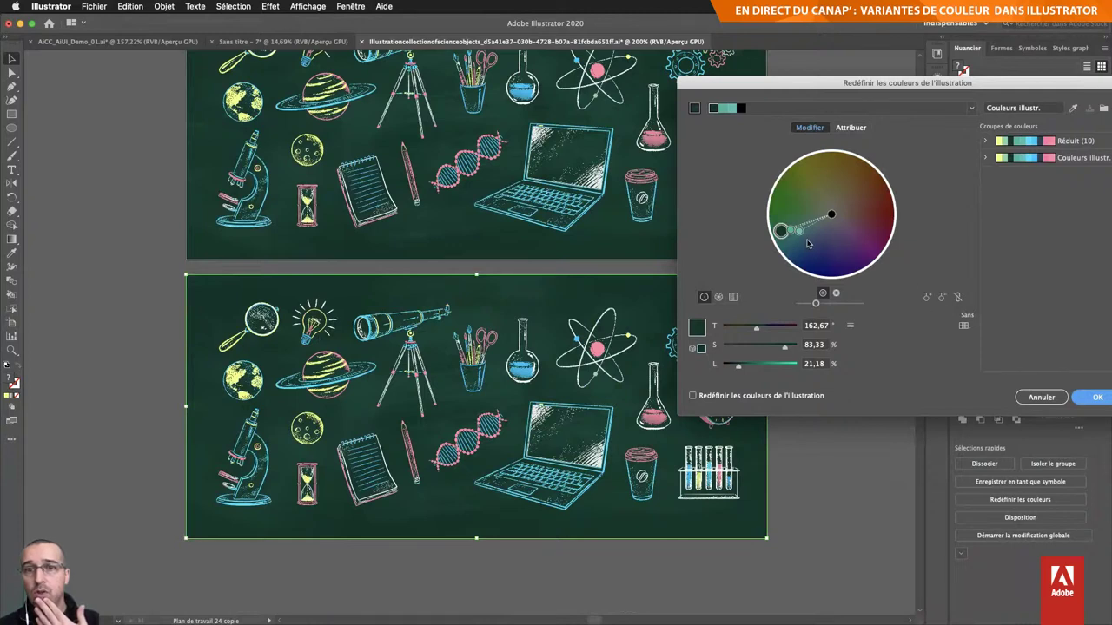
pyautogui.click(797, 233)
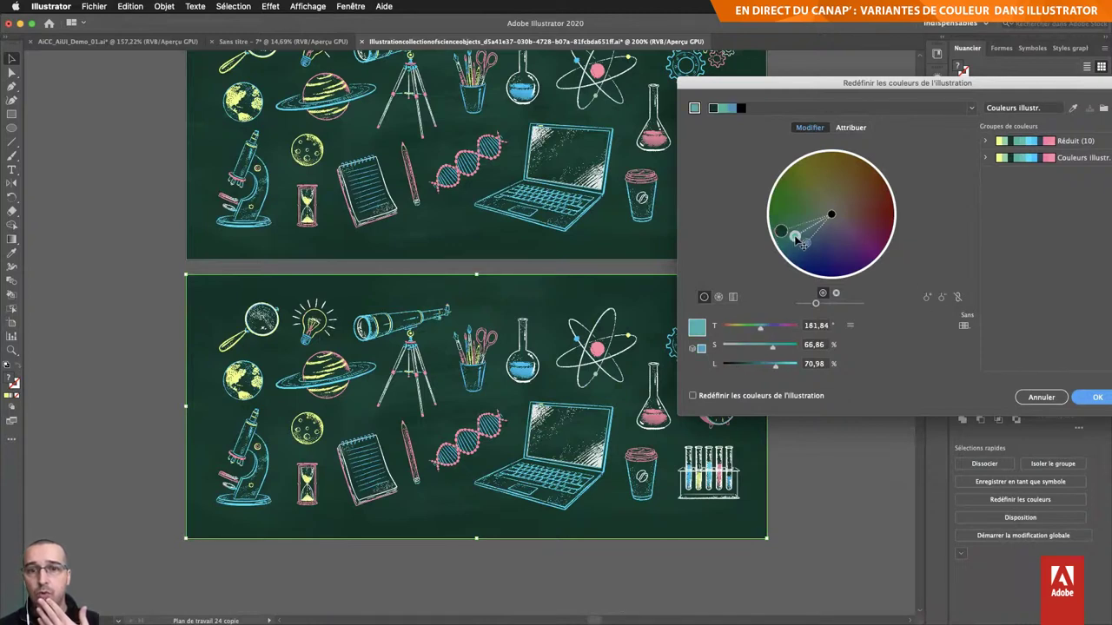
pyautogui.moveTo(816, 303); pyautogui.dragTo(850, 302)
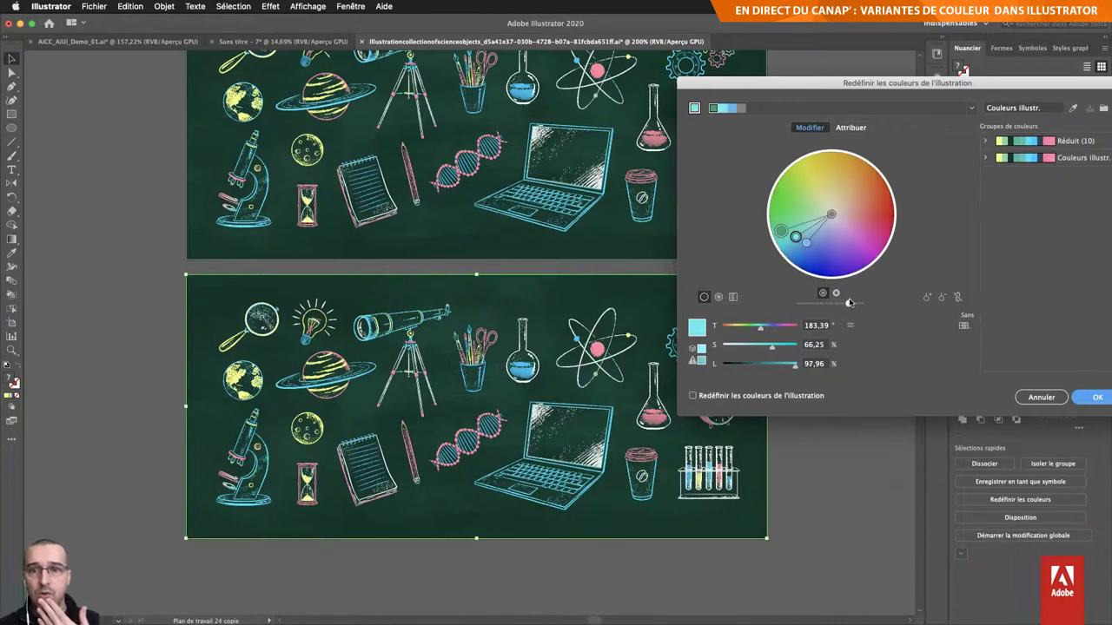
pyautogui.click(746, 398)
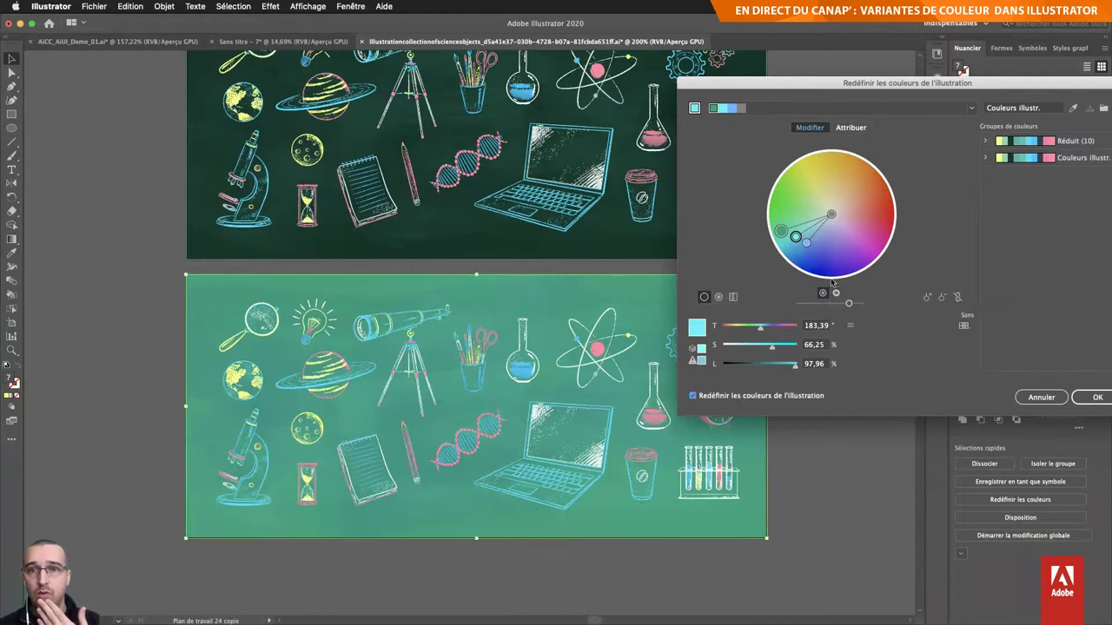
pyautogui.moveTo(831, 282); pyautogui.dragTo(824, 303)
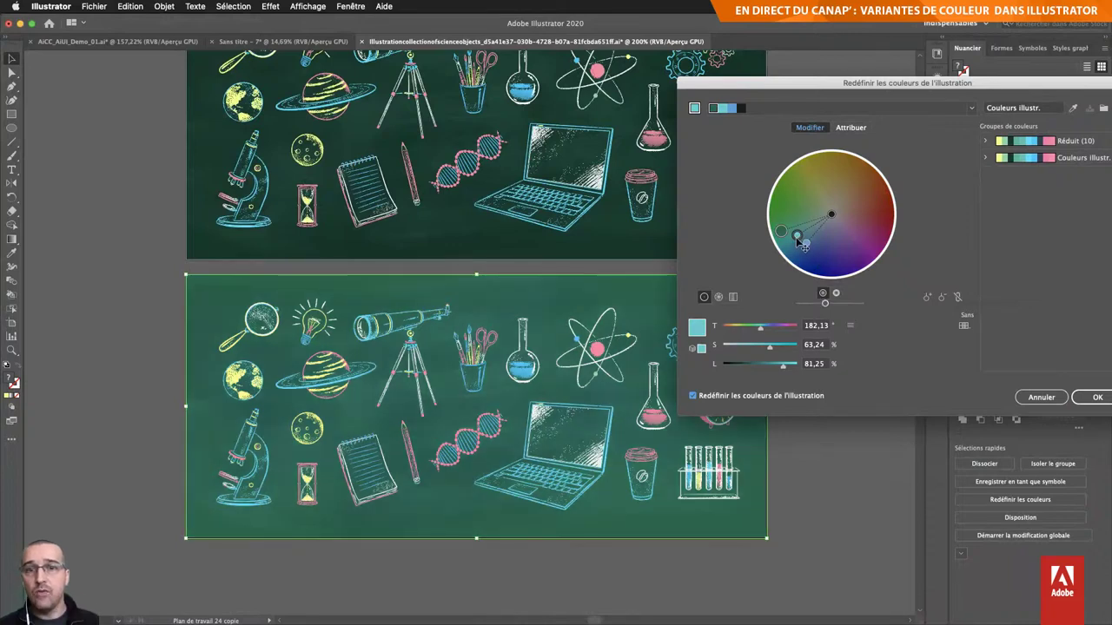
pyautogui.moveTo(797, 243); pyautogui.dragTo(798, 251)
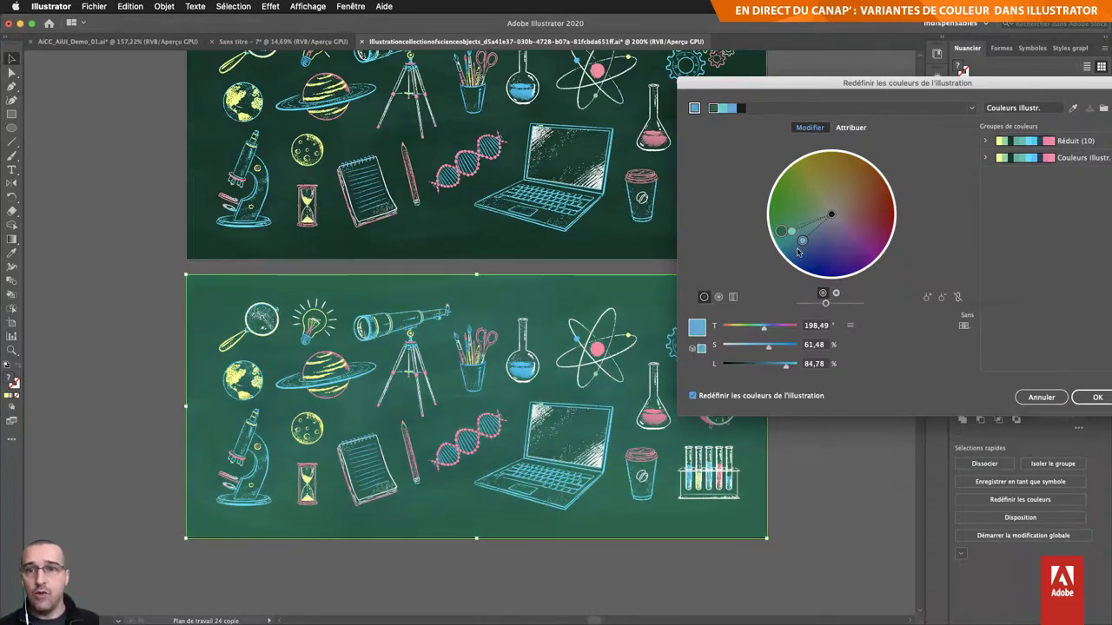
pyautogui.moveTo(826, 303); pyautogui.dragTo(820, 303)
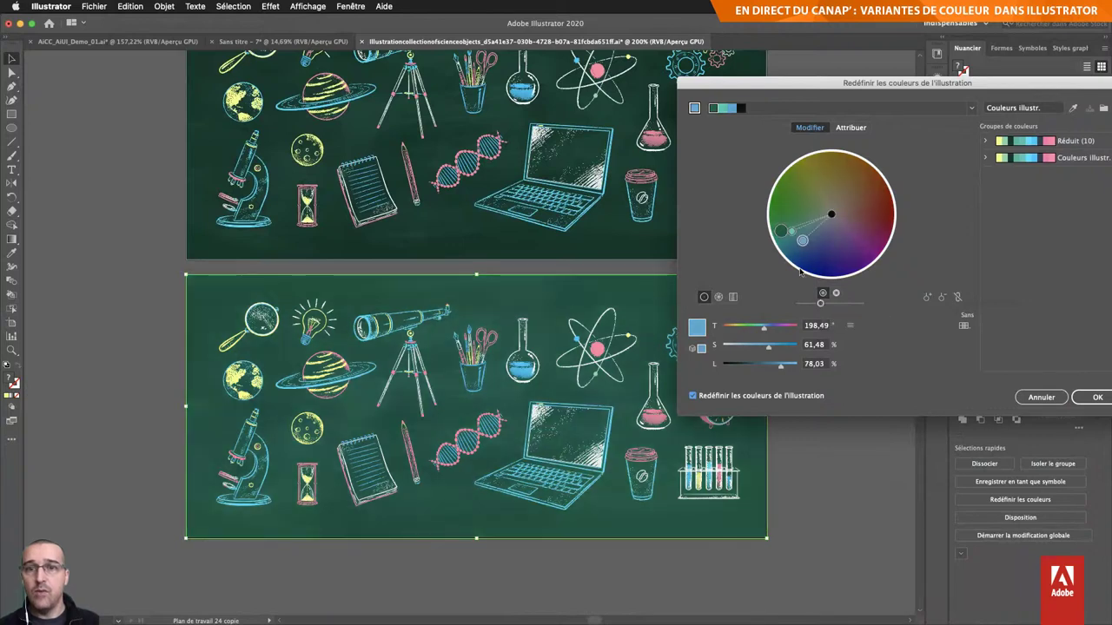
pyautogui.click(781, 230)
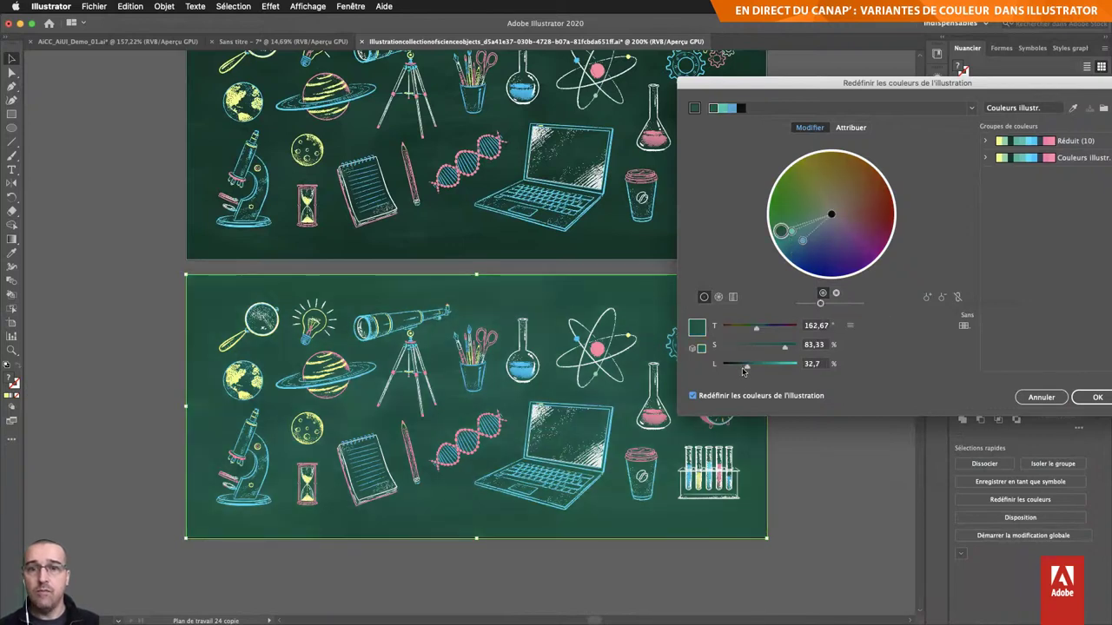
pyautogui.moveTo(745, 368)
pyautogui.mouseDown()
pyautogui.moveTo(732, 368)
pyautogui.moveTo(742, 369)
pyautogui.mouseUp()
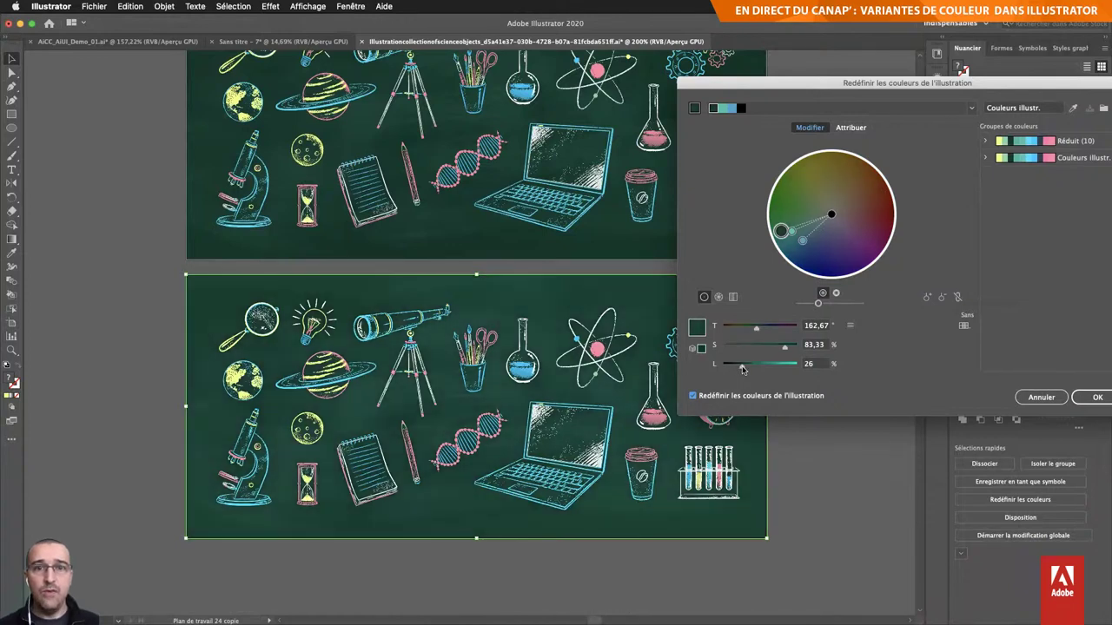
# Step: Discard the recolour, lock the background layer and select the lower chalkboard's artwork group
pyautogui.click(1042, 398)
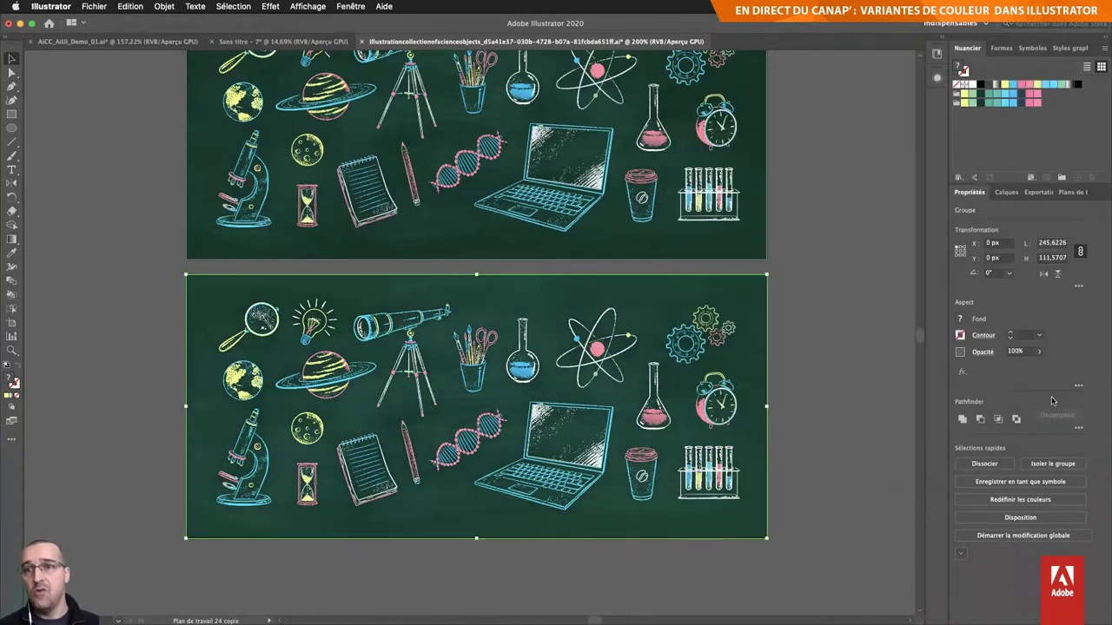
pyautogui.click(1003, 193)
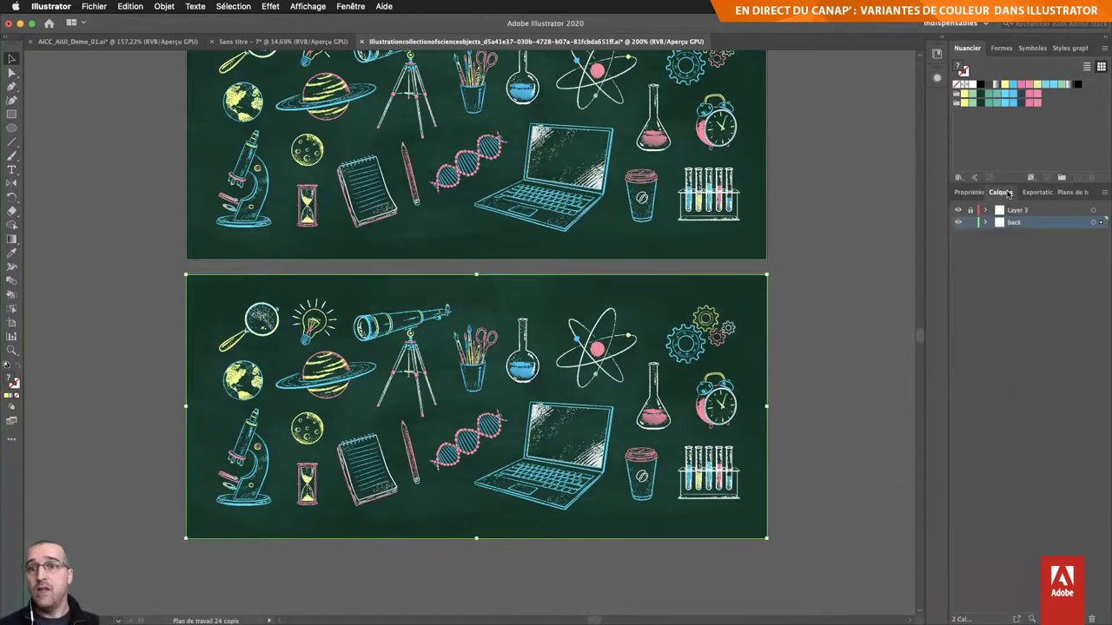
pyautogui.click(970, 222)
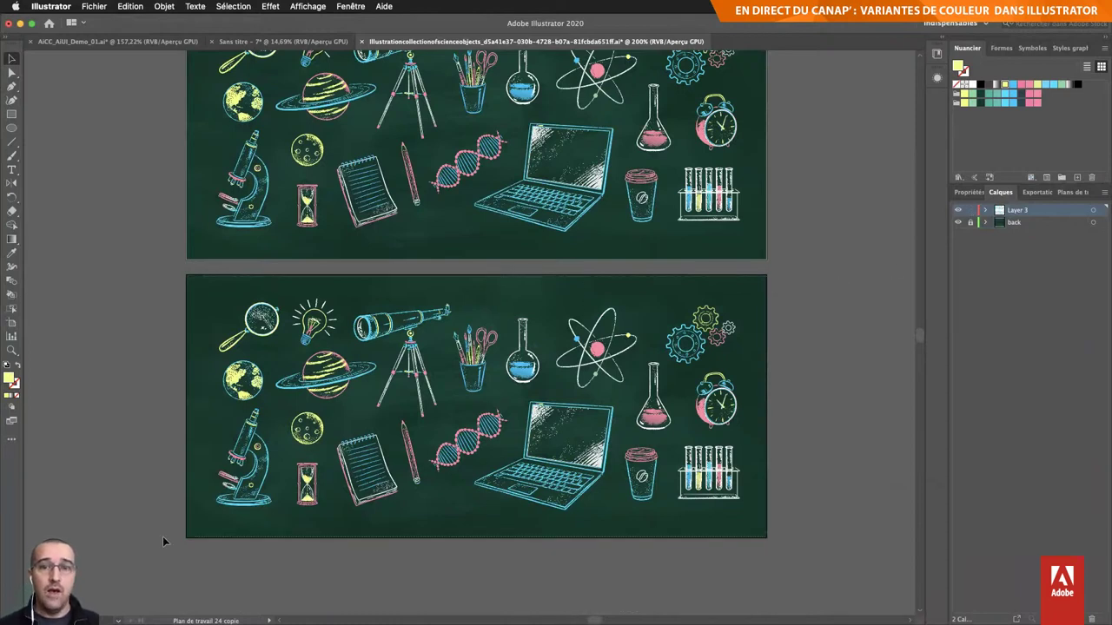
pyautogui.hotkey('ctrl', 'a')
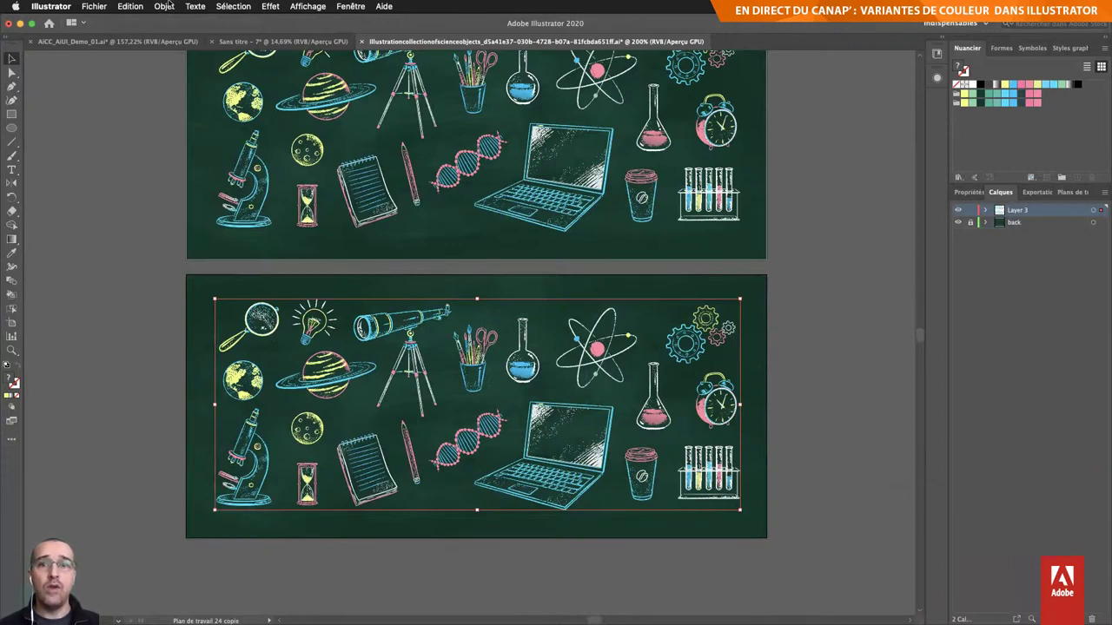
# Step: Recolour the lower chalkboard artwork with the Pentagramme harmony rule
pyautogui.click(969, 192)
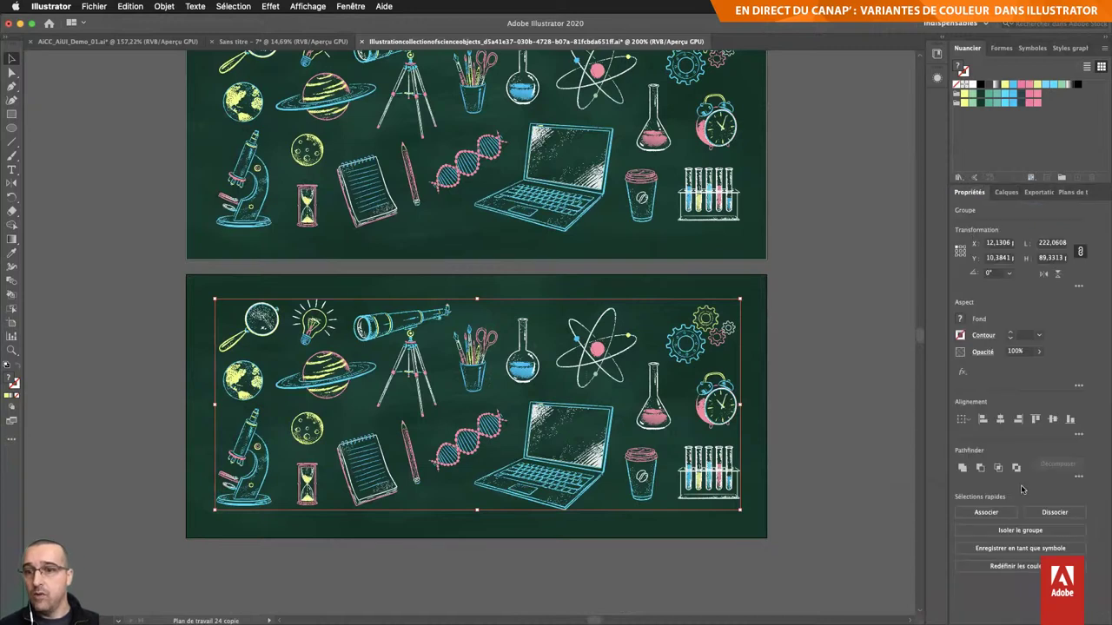
pyautogui.click(1017, 566)
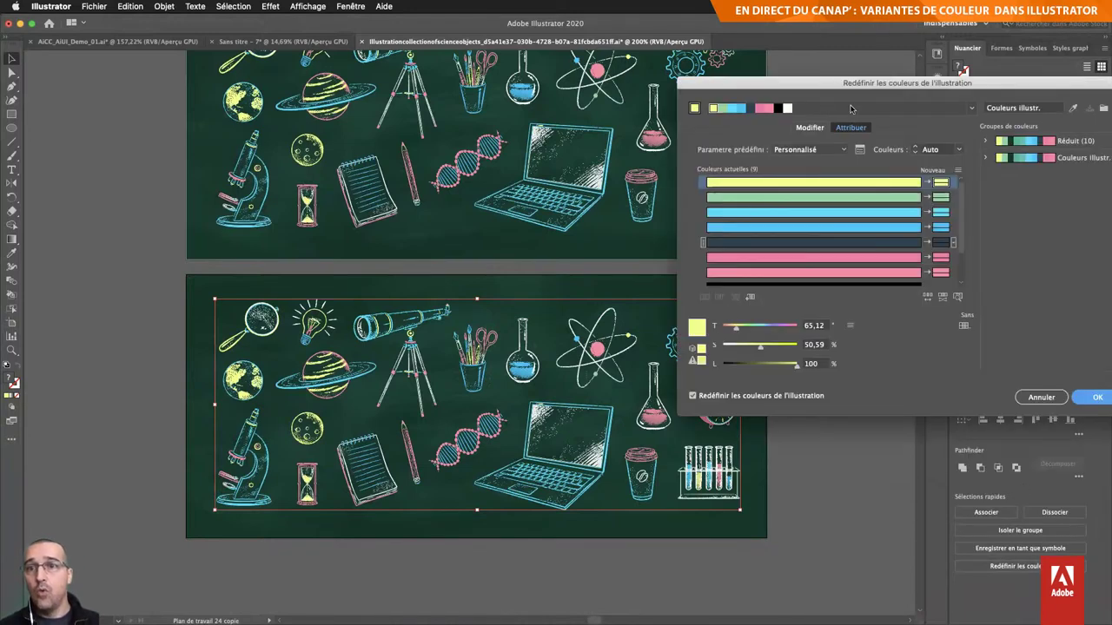
pyautogui.click(790, 227)
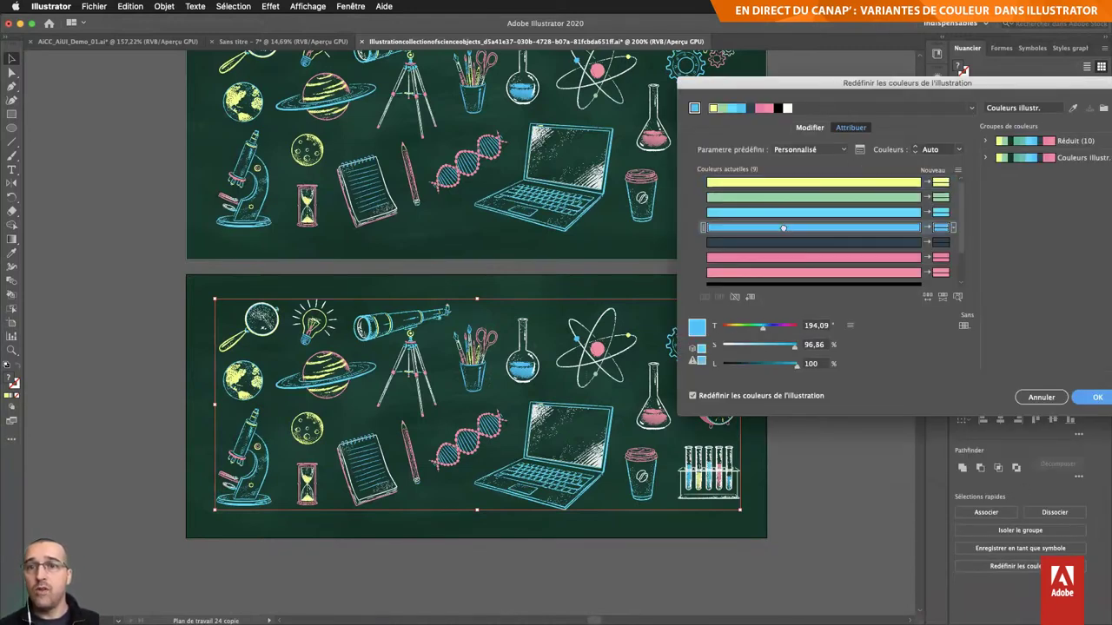
pyautogui.click(973, 110)
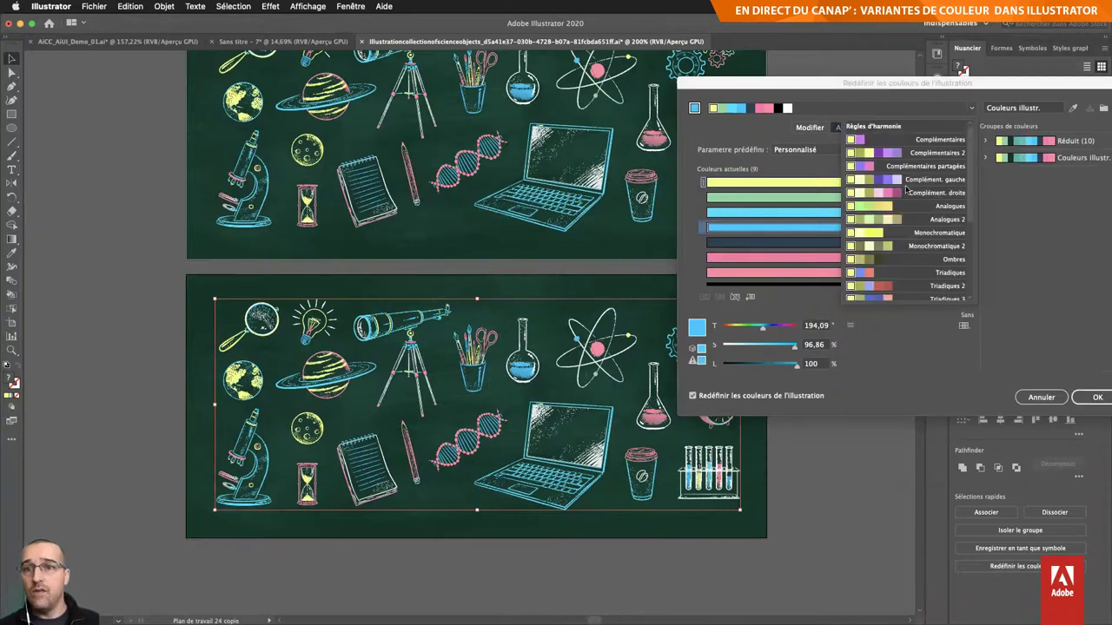
pyautogui.scroll(-3, 892, 275)
pyautogui.scroll(-3, 892, 274)
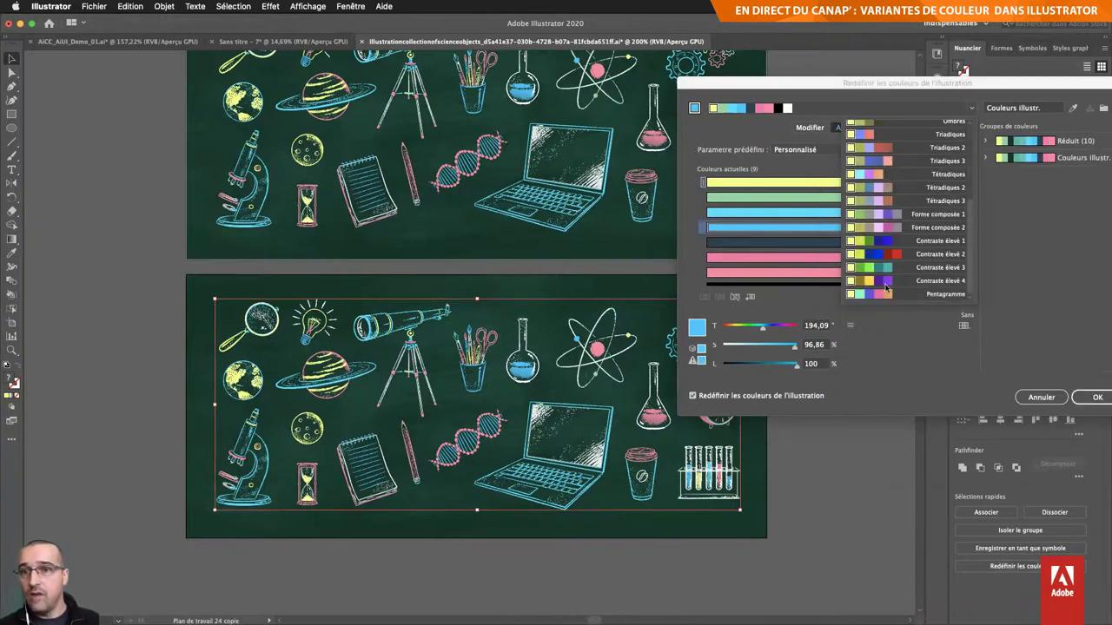
pyautogui.click(948, 296)
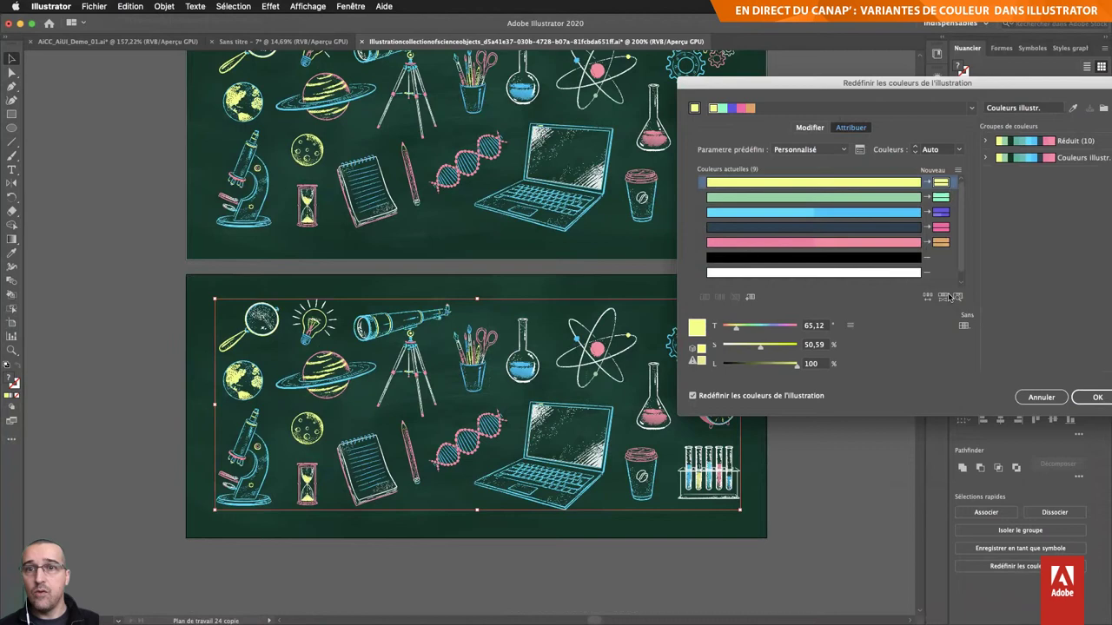
# Step: Shift the harmony's base colour from yellow to orange and use Correction globale sliders
pyautogui.click(812, 128)
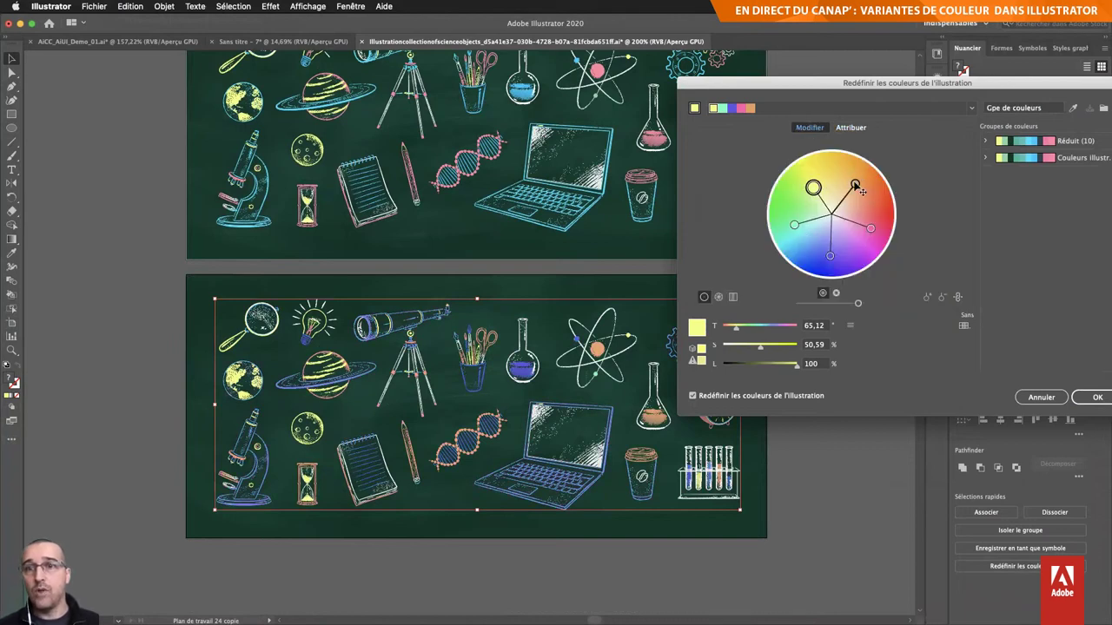
pyautogui.moveTo(859, 190); pyautogui.dragTo(860, 202)
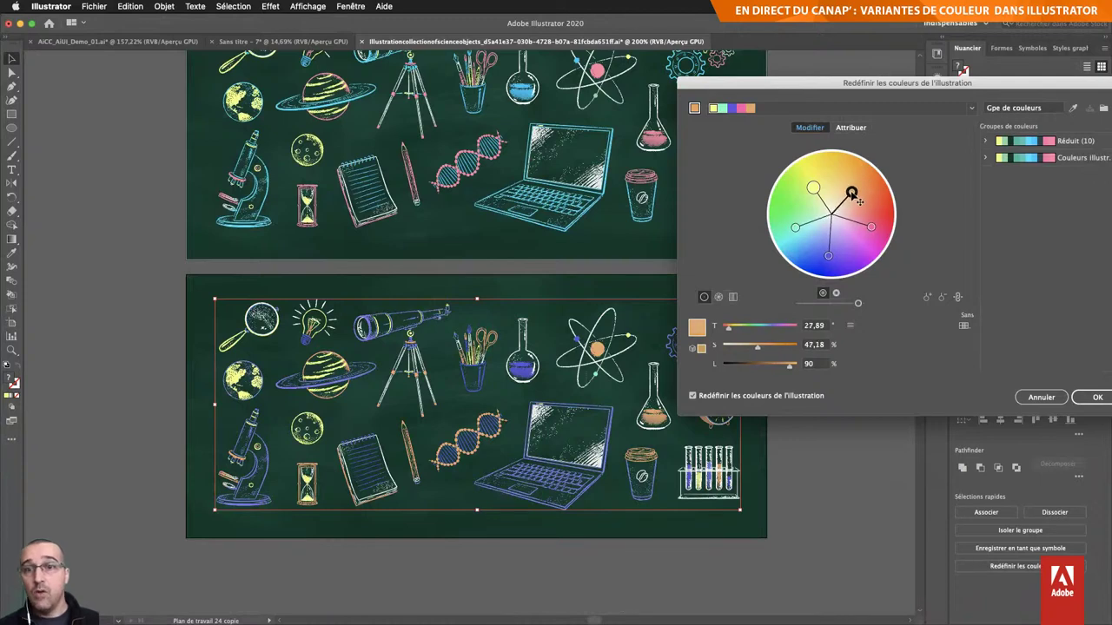
pyautogui.click(850, 326)
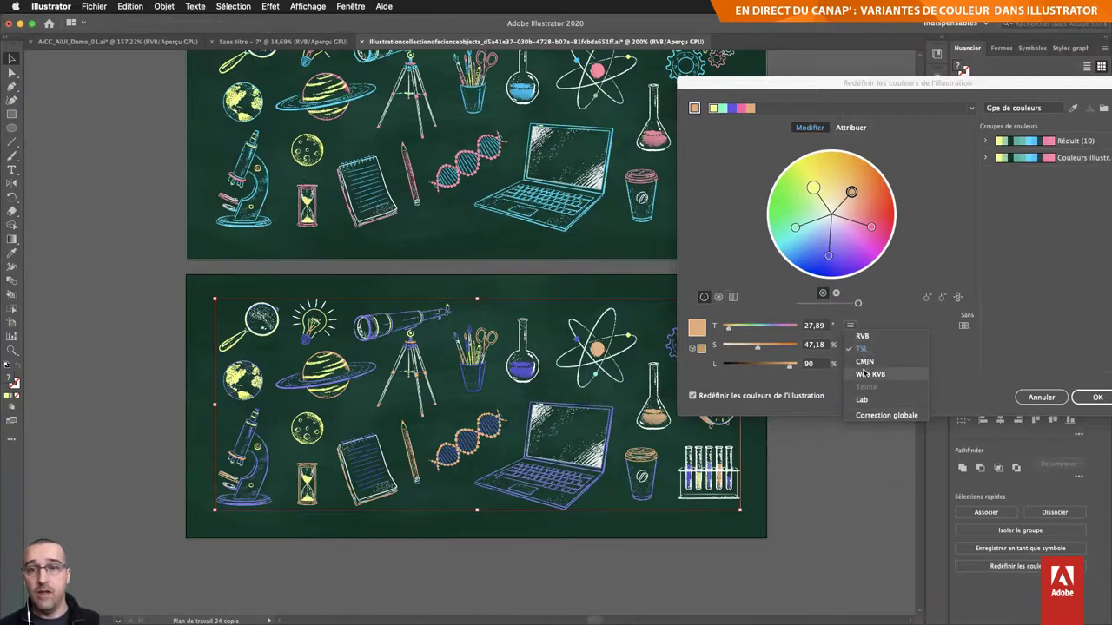
pyautogui.click(872, 312)
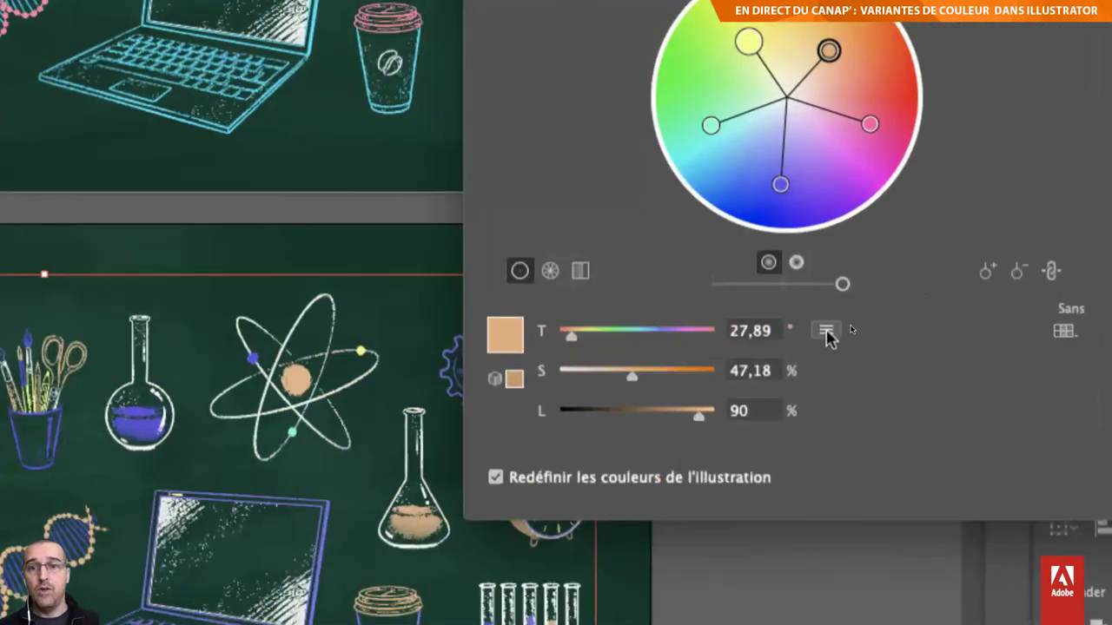
pyautogui.click(825, 331)
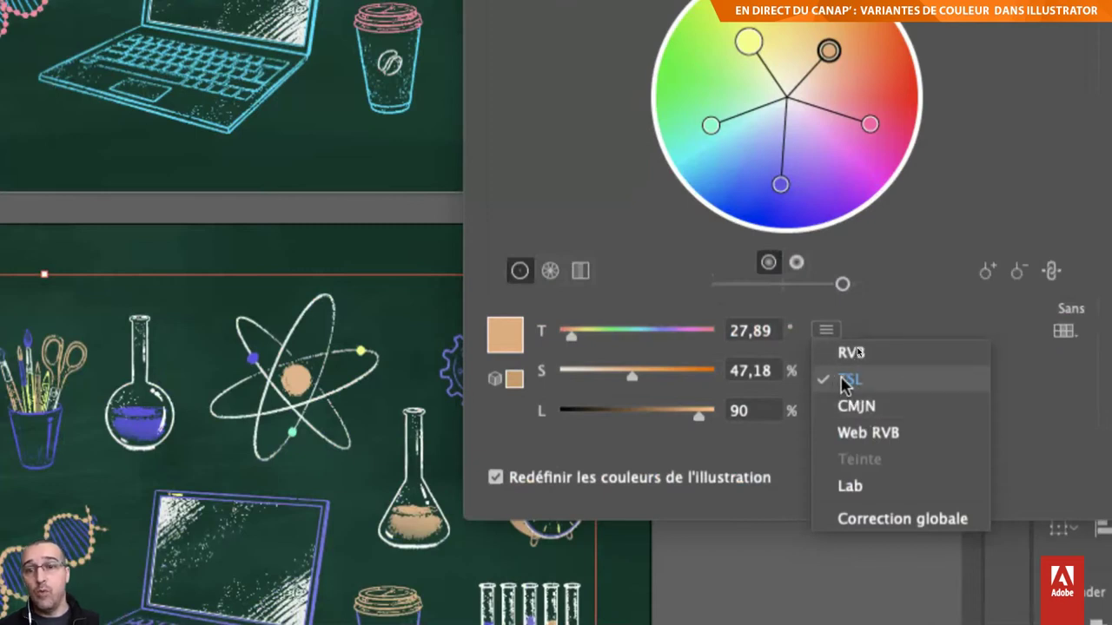
pyautogui.click(871, 519)
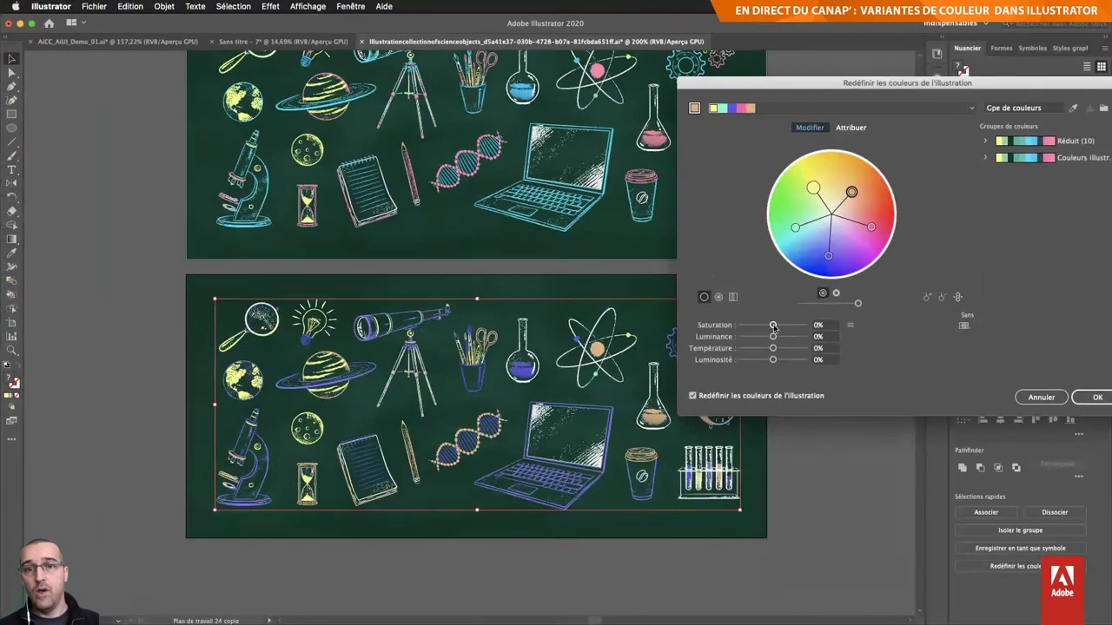
# Step: Try then reset saturation, set Température to about -64% and apply the recolour
pyautogui.moveTo(773, 326)
pyautogui.mouseDown()
pyautogui.moveTo(797, 326)
pyautogui.moveTo(761, 327)
pyautogui.mouseUp()
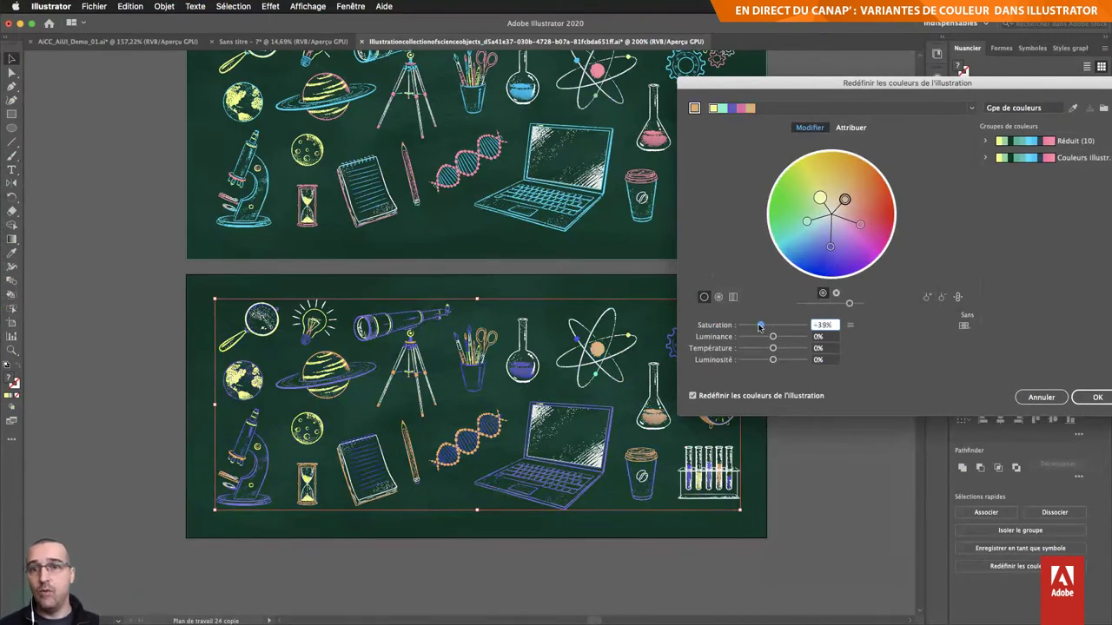
pyautogui.moveTo(760, 326); pyautogui.dragTo(773, 326)
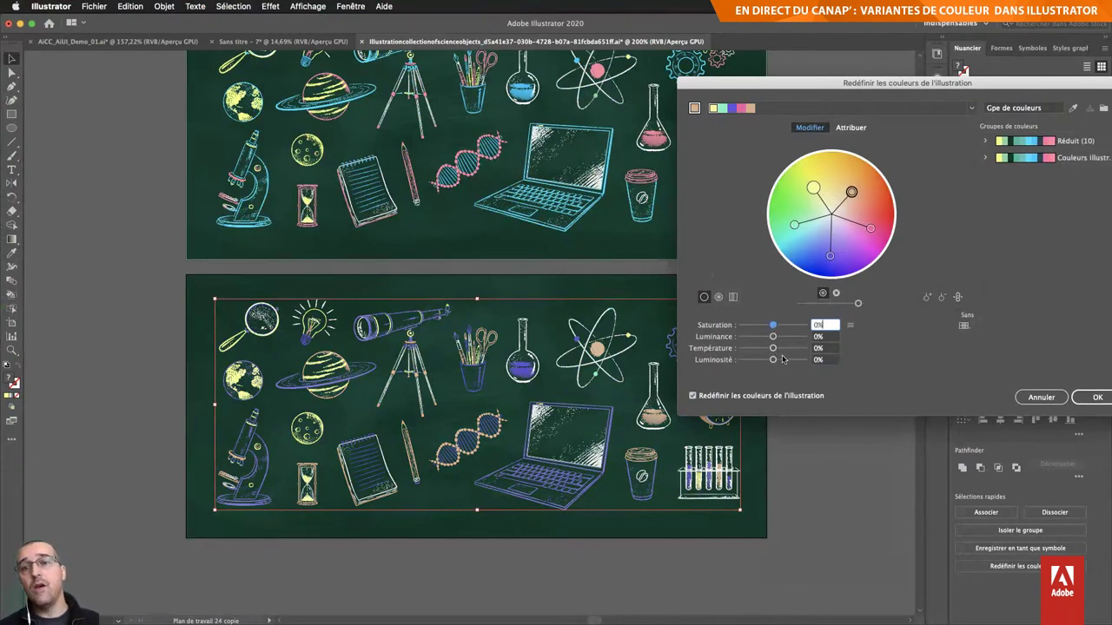
pyautogui.moveTo(773, 349); pyautogui.dragTo(799, 351)
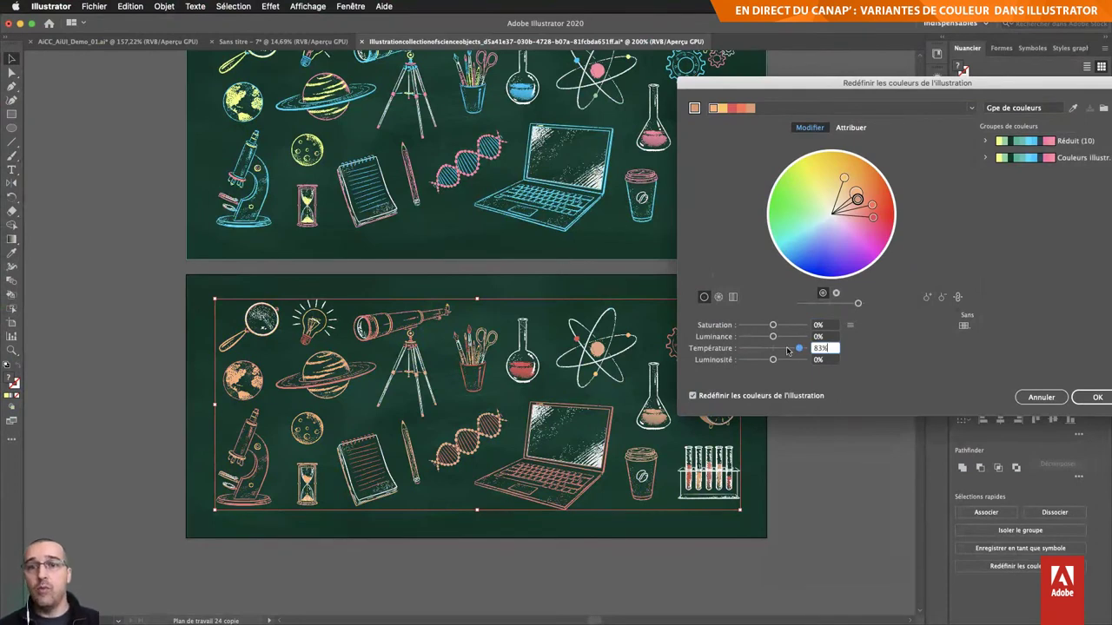
pyautogui.moveTo(787, 350); pyautogui.dragTo(754, 353)
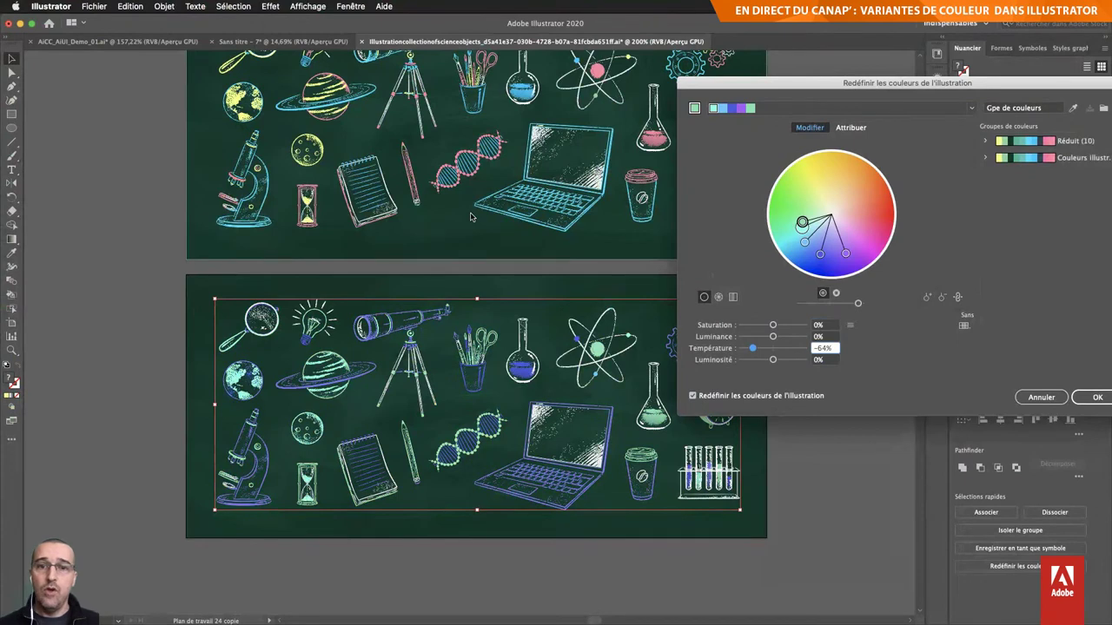
pyautogui.press('Return')
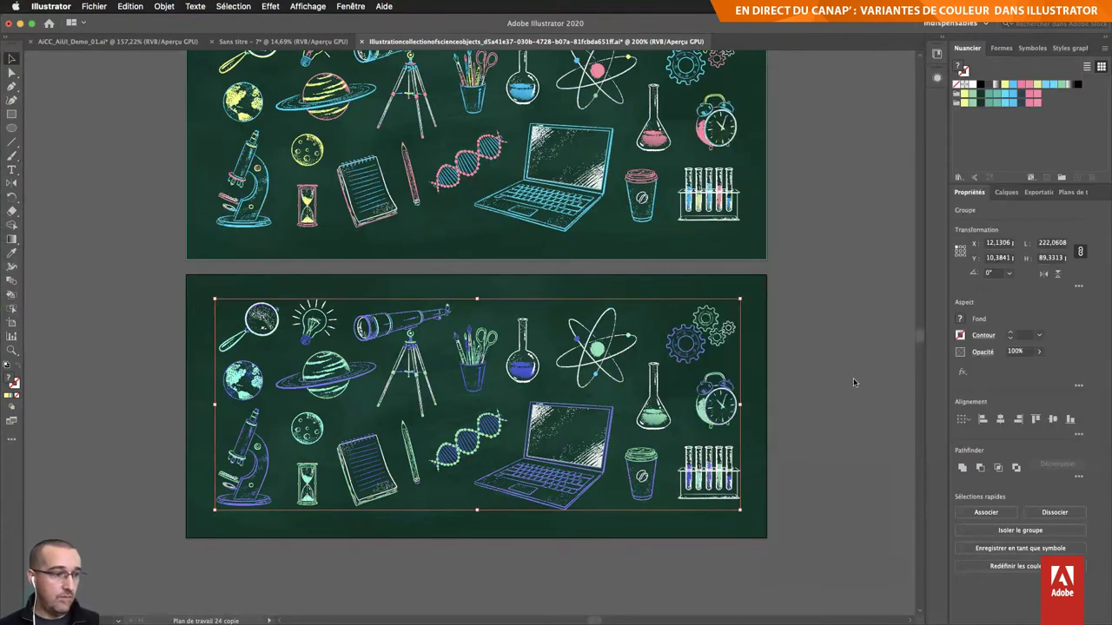
# Step: Deselect the chalkboard artwork and bring up the Fenêtre menu's panel list
pyautogui.click(853, 380)
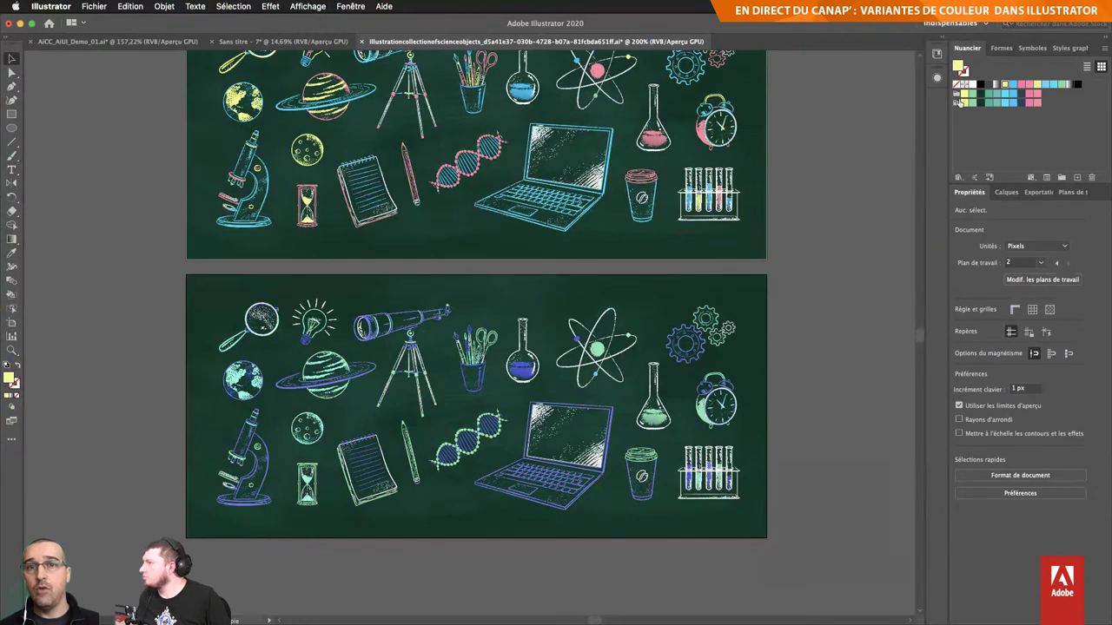
pyautogui.click(340, 9)
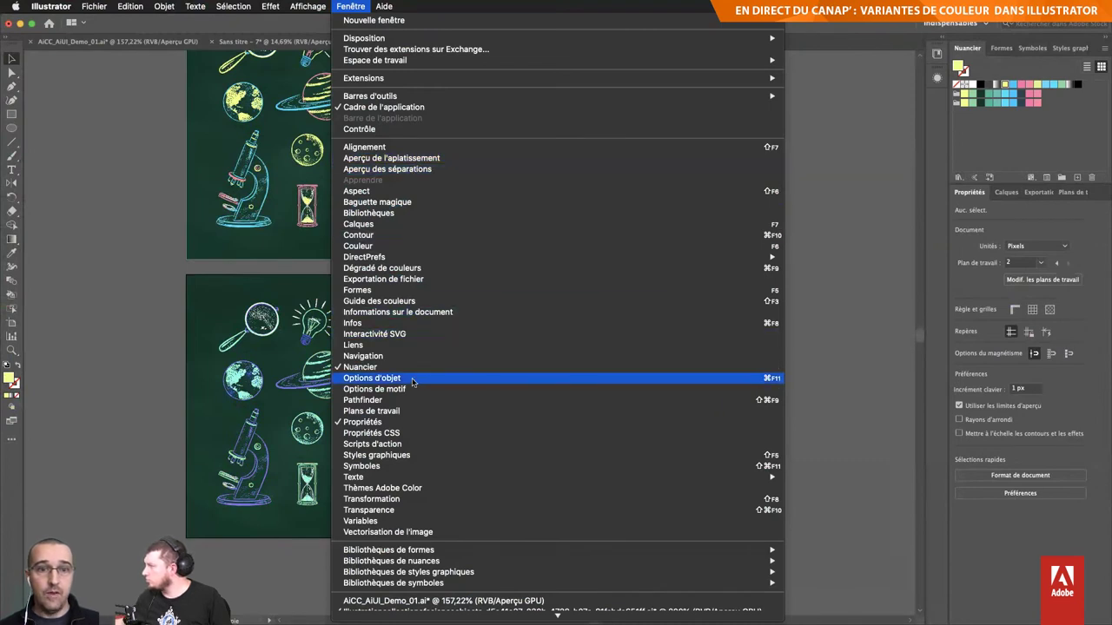
# Step: Show the Colour Guide and add the saved library colour and colour theme to the swatches
pyautogui.click(412, 302)
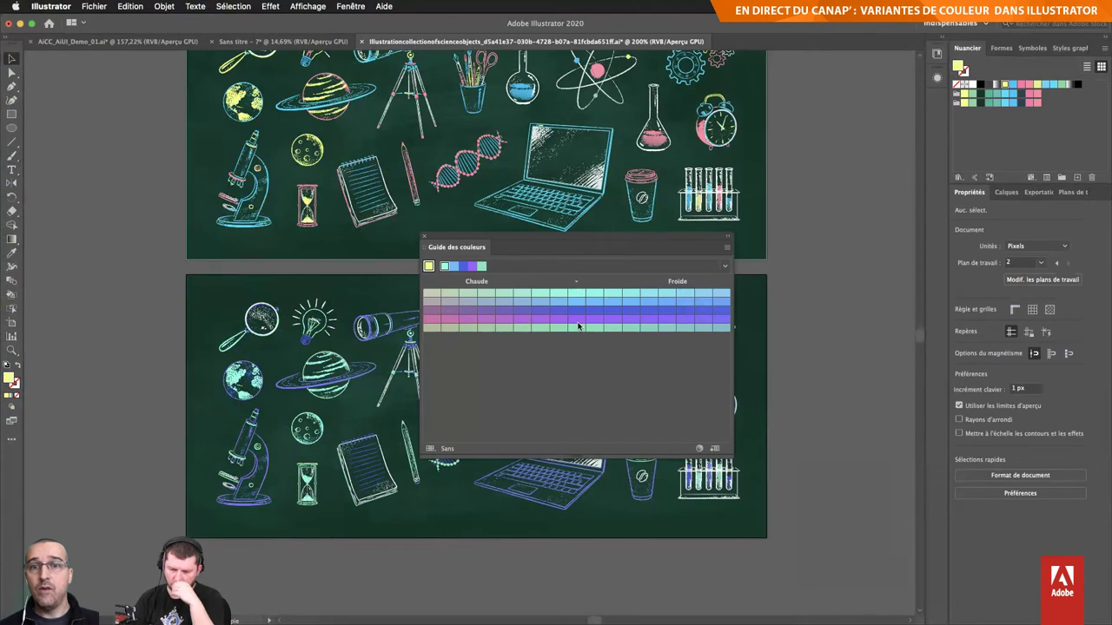
pyautogui.click(936, 54)
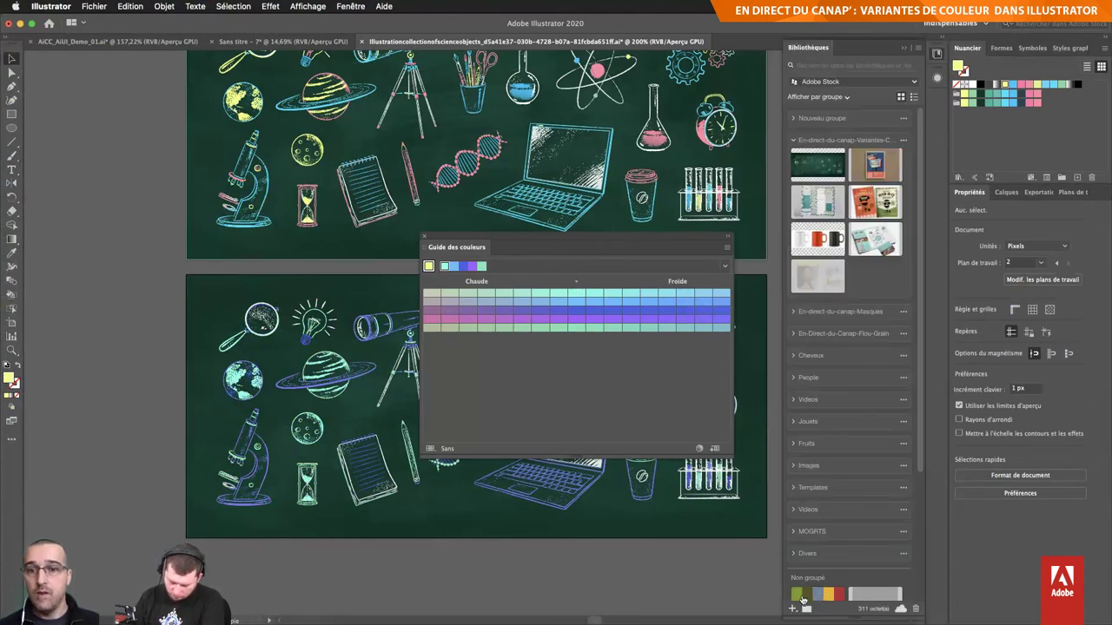
pyautogui.rightClick(800, 596)
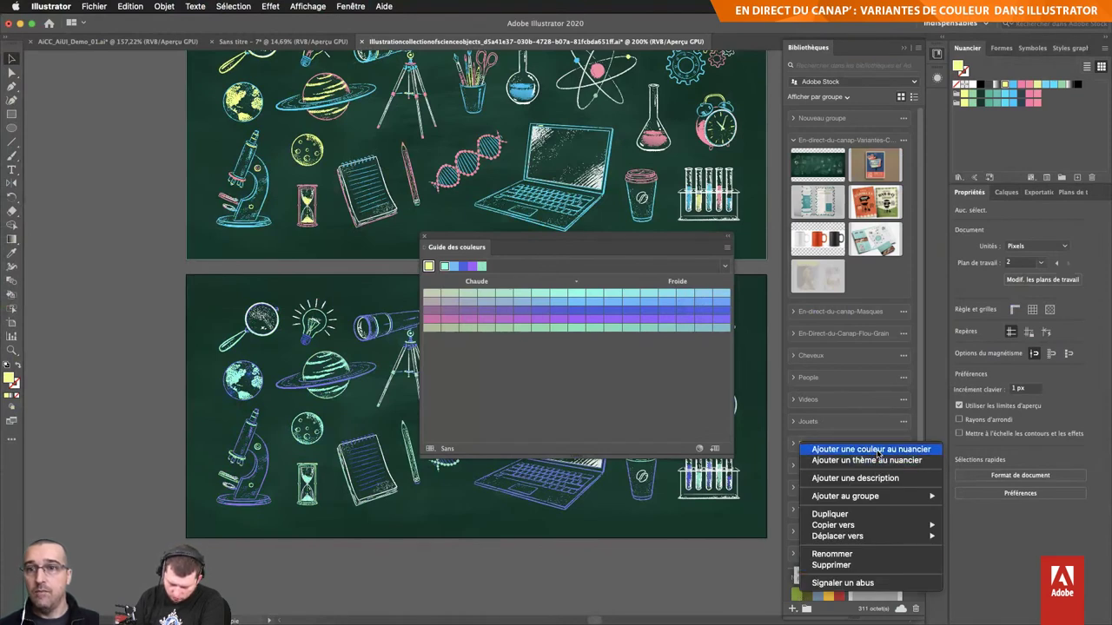
pyautogui.click(877, 451)
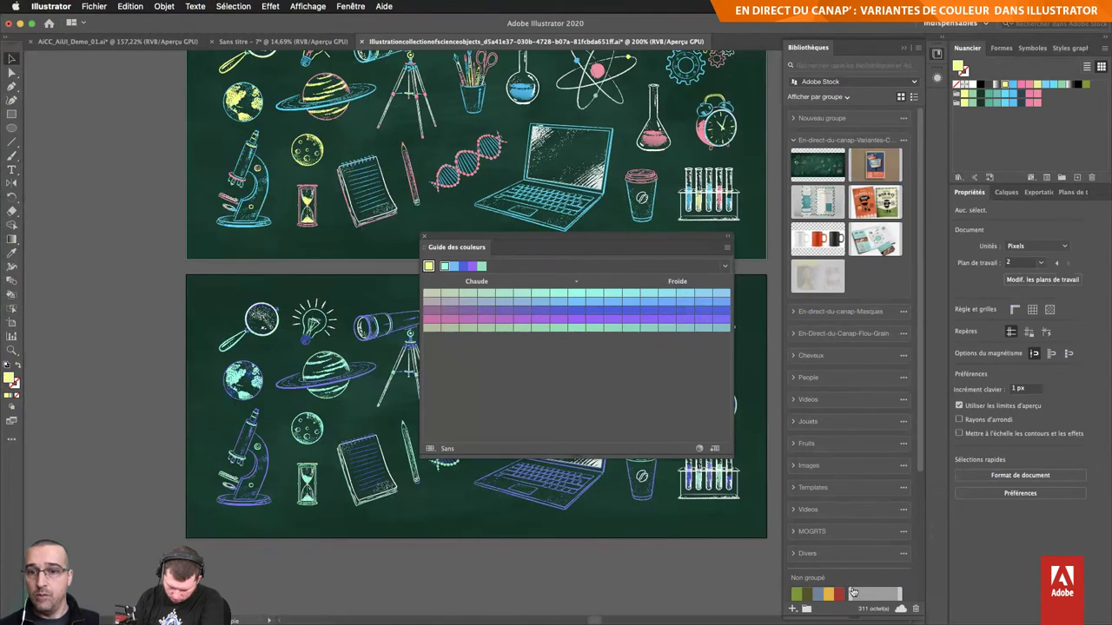
pyautogui.scroll(-2, 851, 590)
pyautogui.rightClick(832, 556)
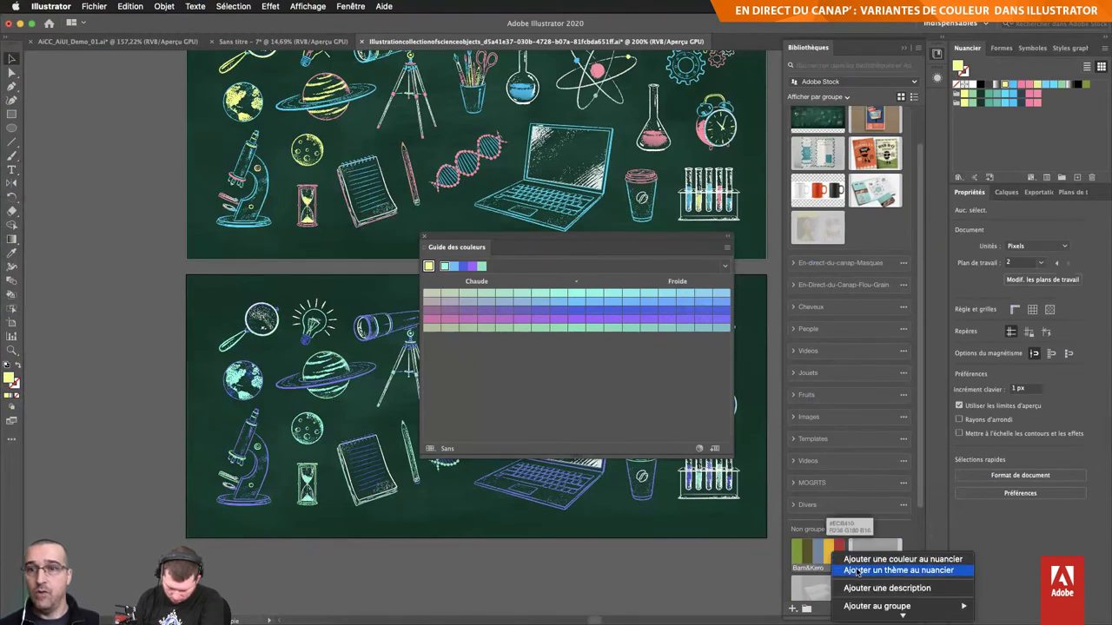
pyautogui.click(858, 560)
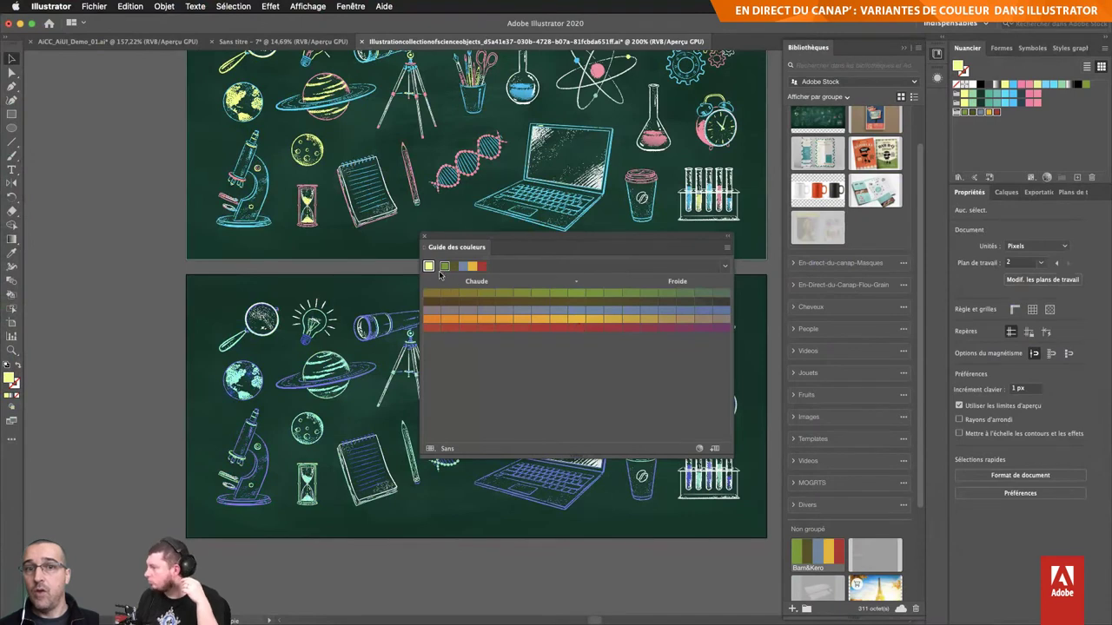
# Step: Make the theme's green the base colour and save its variations as a swatch group
pyautogui.click(576, 296)
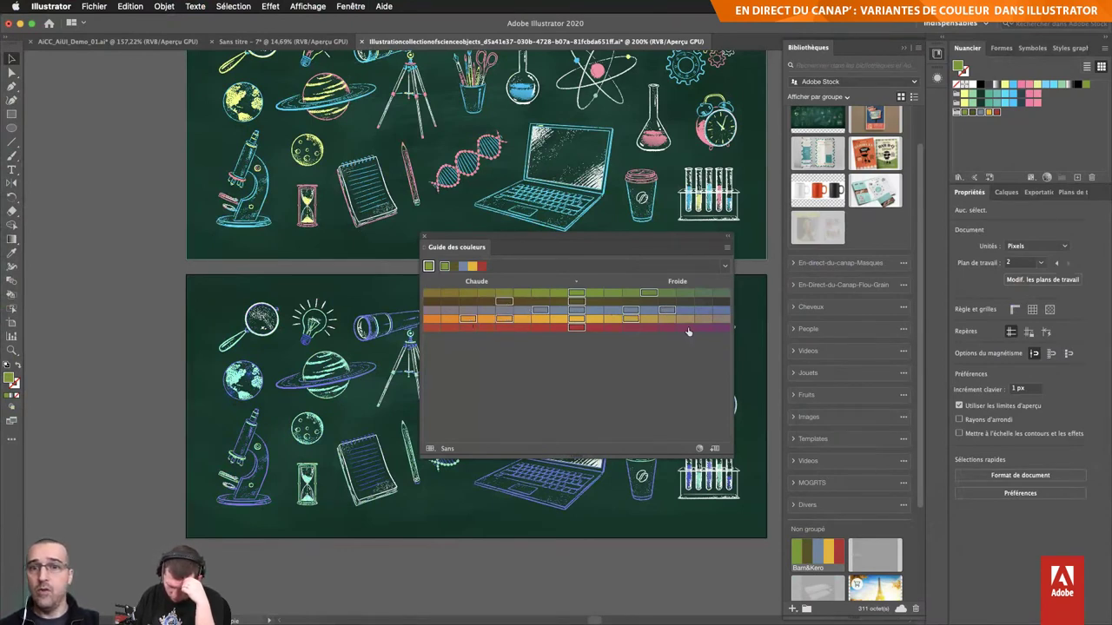
pyautogui.click(714, 448)
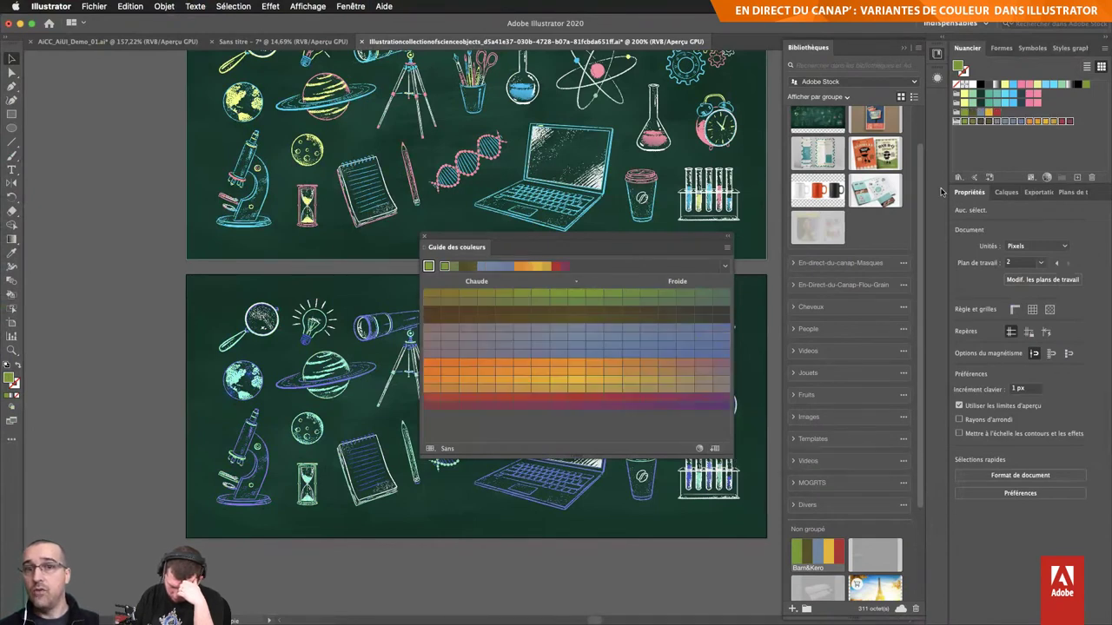
pyautogui.scroll(-2, 539, 228)
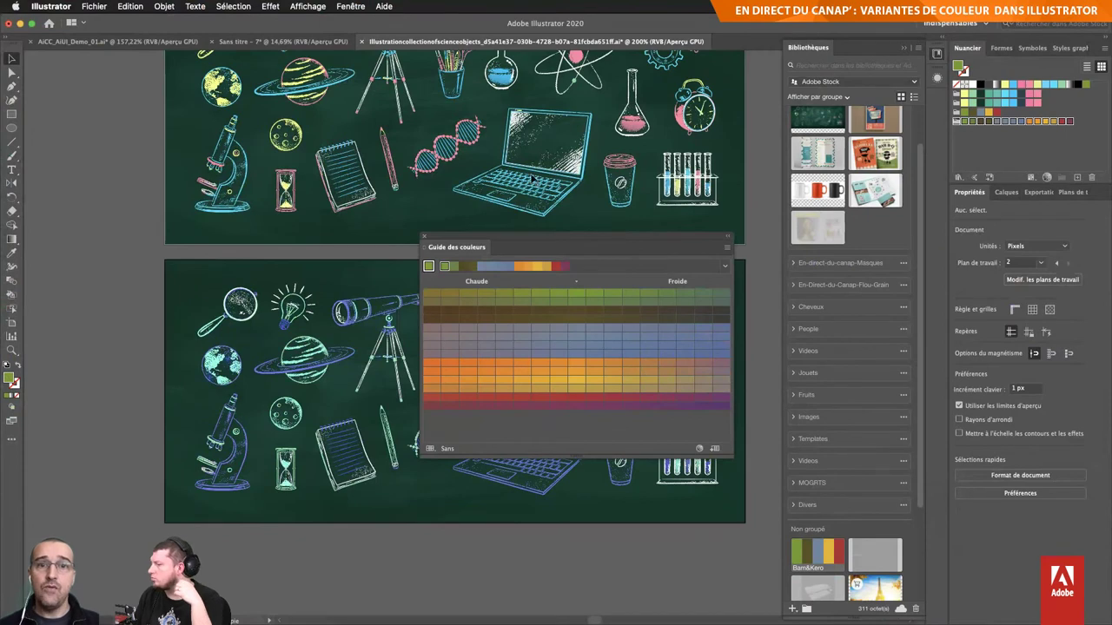
# Step: Close the Colour Guide, try moving the chalk artwork downward, then undo the move
pyautogui.click(425, 236)
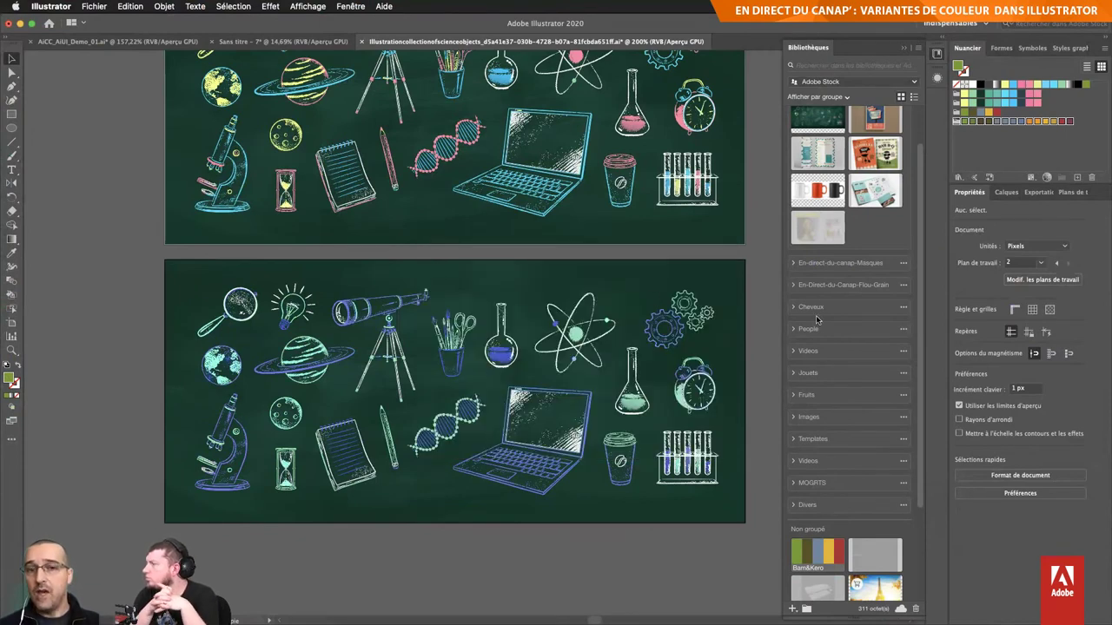
pyautogui.scroll(-3, 816, 320)
pyautogui.scroll(-2, 693, 407)
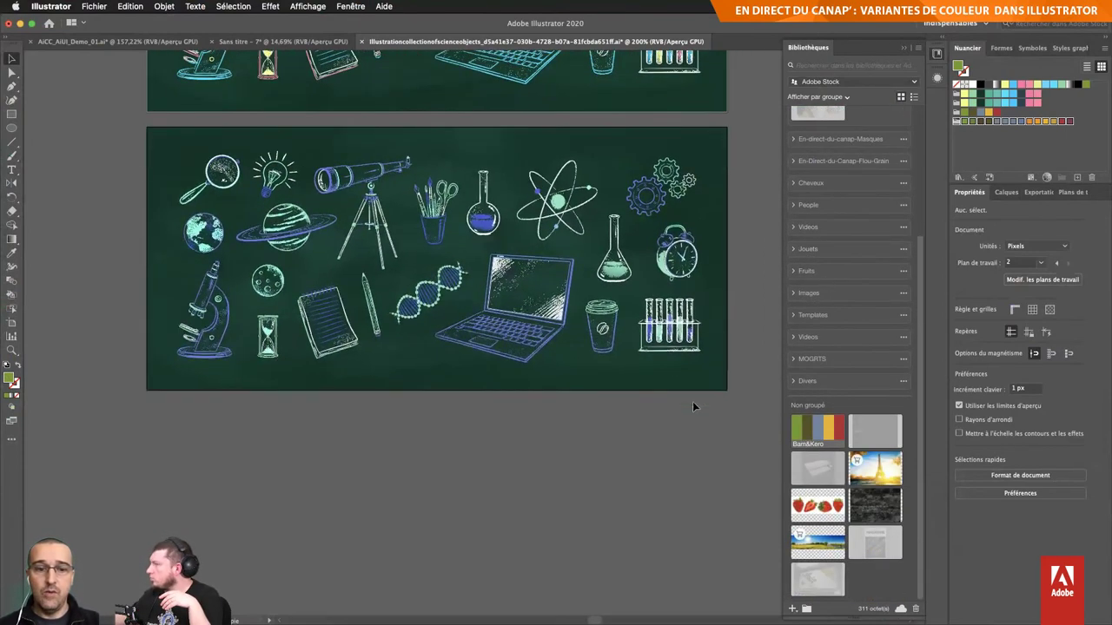
pyautogui.hotkey('shift', 'o')
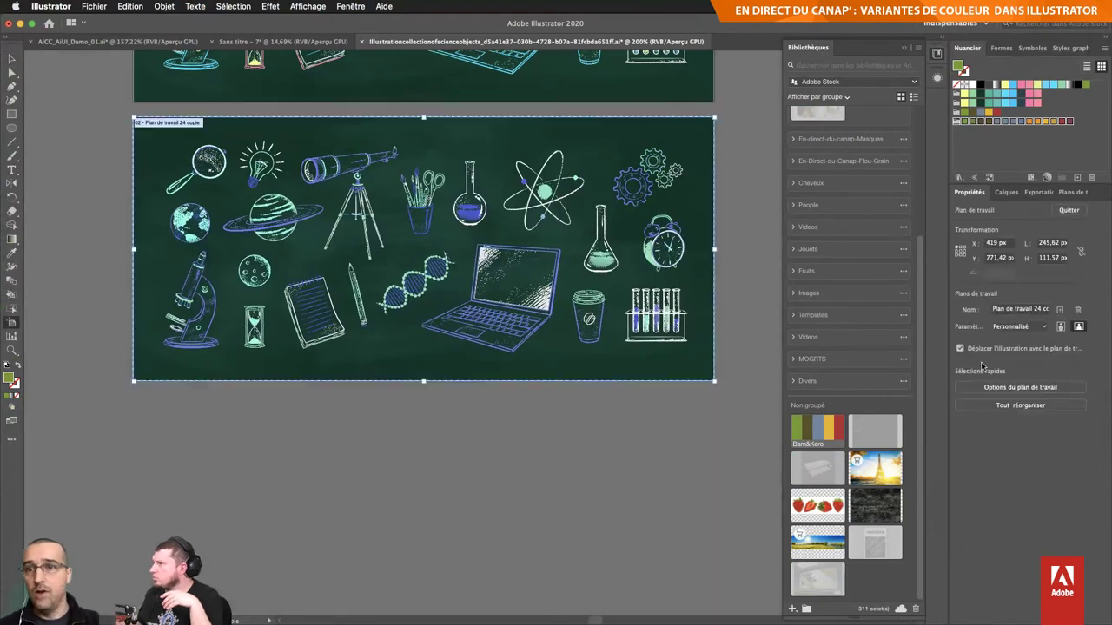
pyautogui.click(1008, 194)
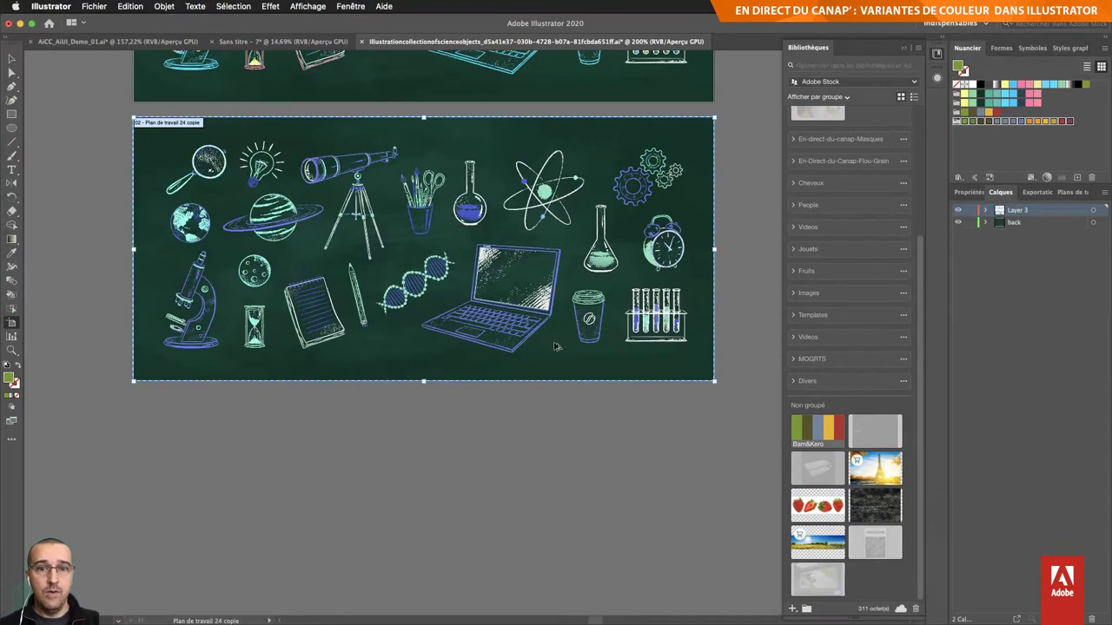
pyautogui.hotkey('ctrl', 'a')
pyautogui.moveTo(536, 205); pyautogui.dragTo(546, 482)
pyautogui.hotkey('shift', 'Down')
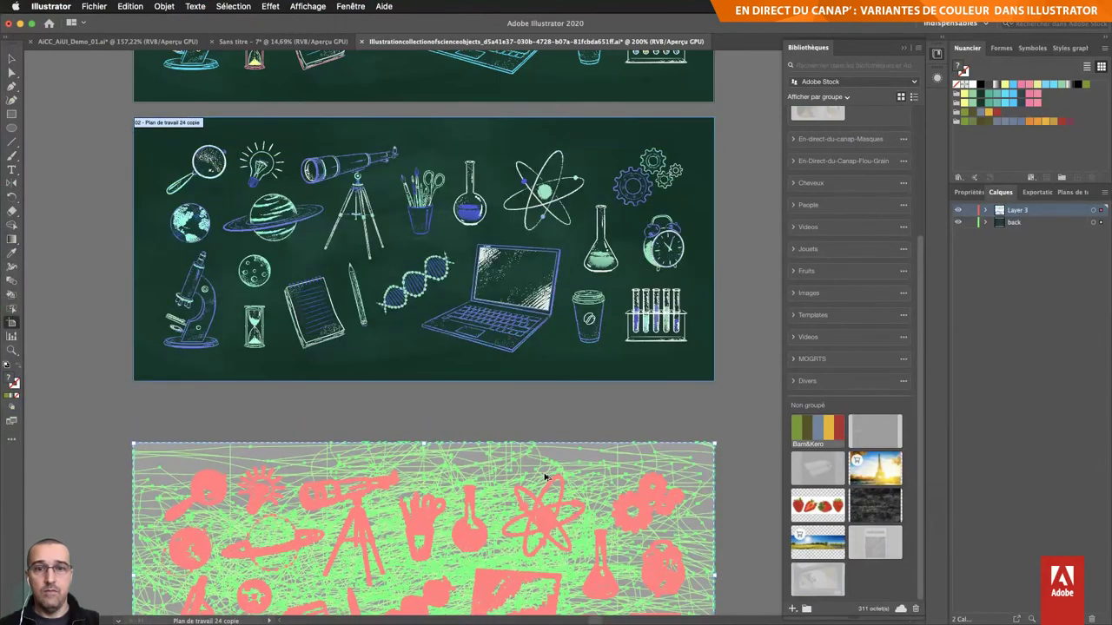
pyautogui.press('Up')
pyautogui.press('Up')
pyautogui.press('Up')
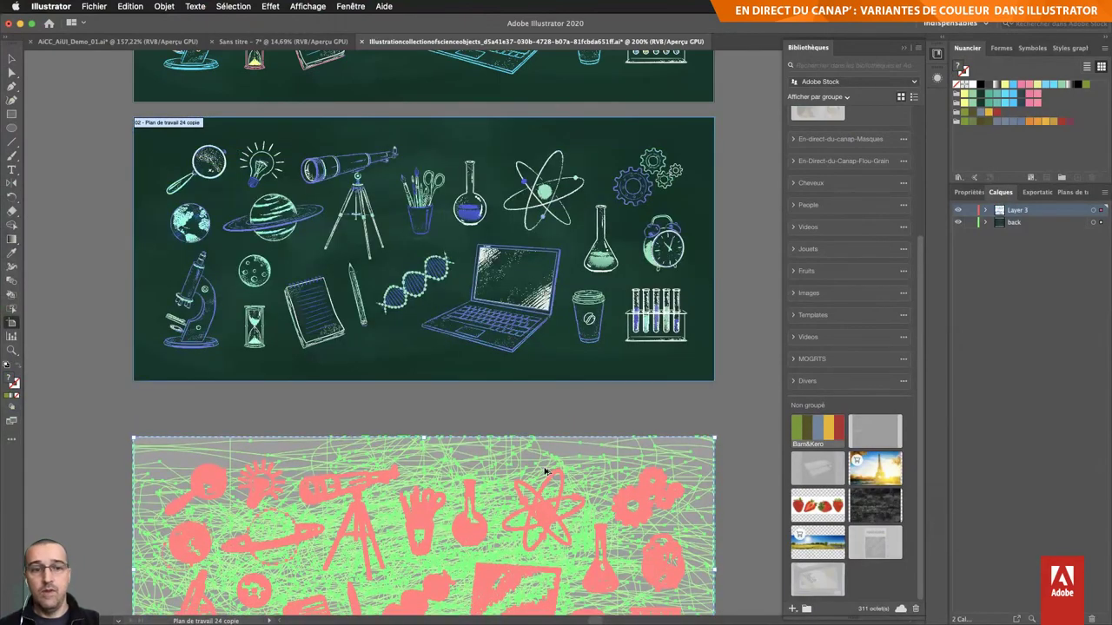
pyautogui.press('Escape')
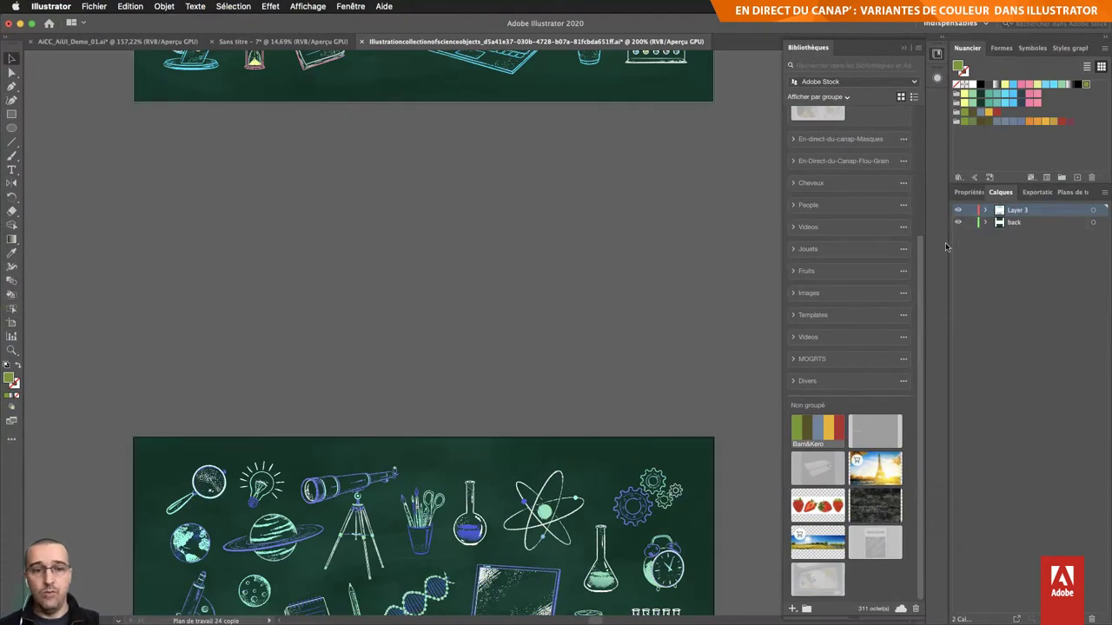
pyautogui.hotkey('ctrl', 'z')
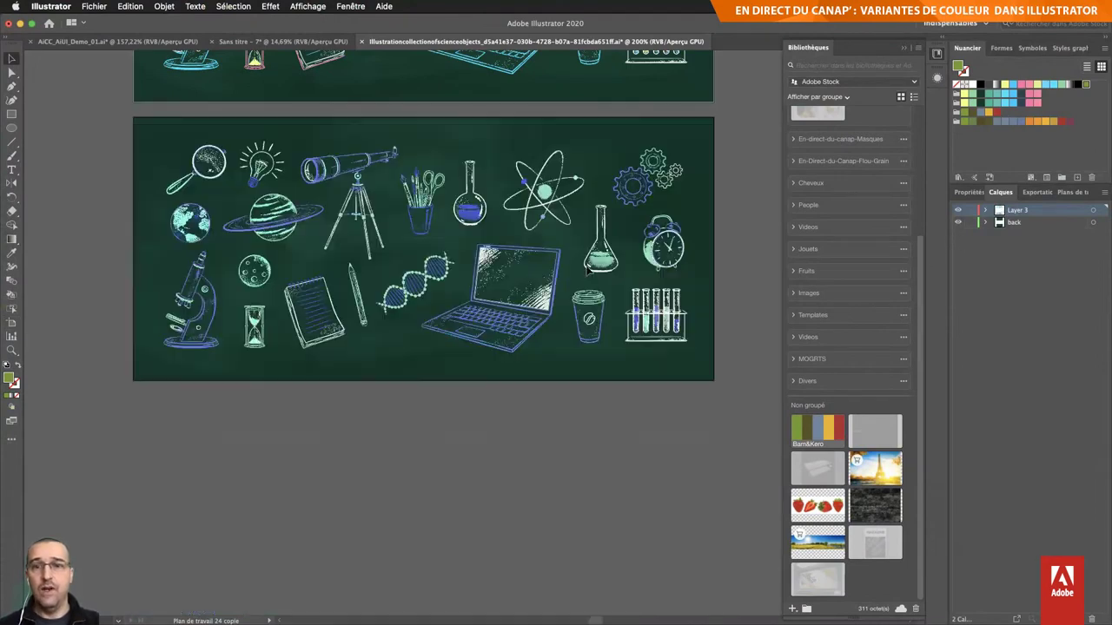
# Step: Alt-drag the cool-toned artboard downward to duplicate it with its artwork
pyautogui.hotkey('shift', 'o')
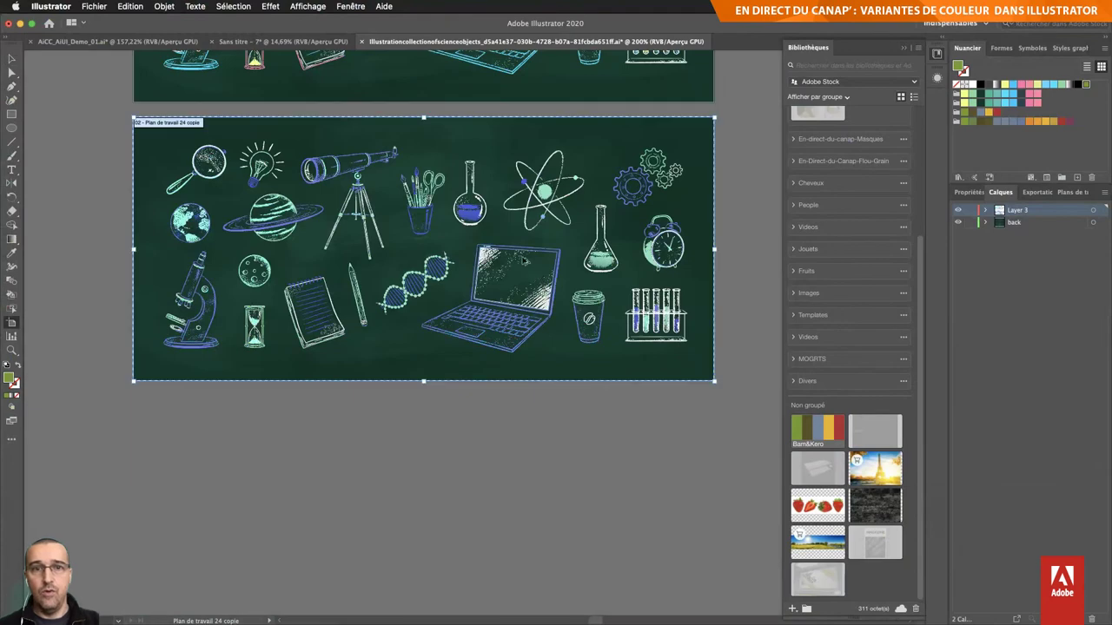
pyautogui.moveTo(495, 424); pyautogui.dragTo(495, 470)
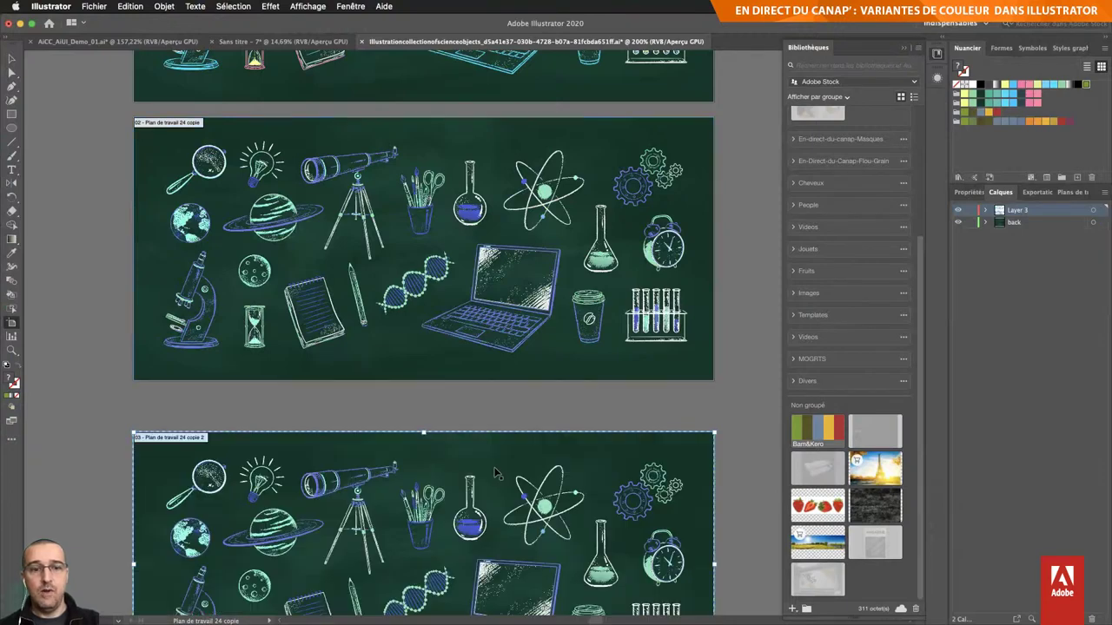
pyautogui.press('Escape')
# Step: Select the third chalkboard's art, save its colours as a colour group, and open Recolor Artwork
pyautogui.scroll(-3, 497, 472)
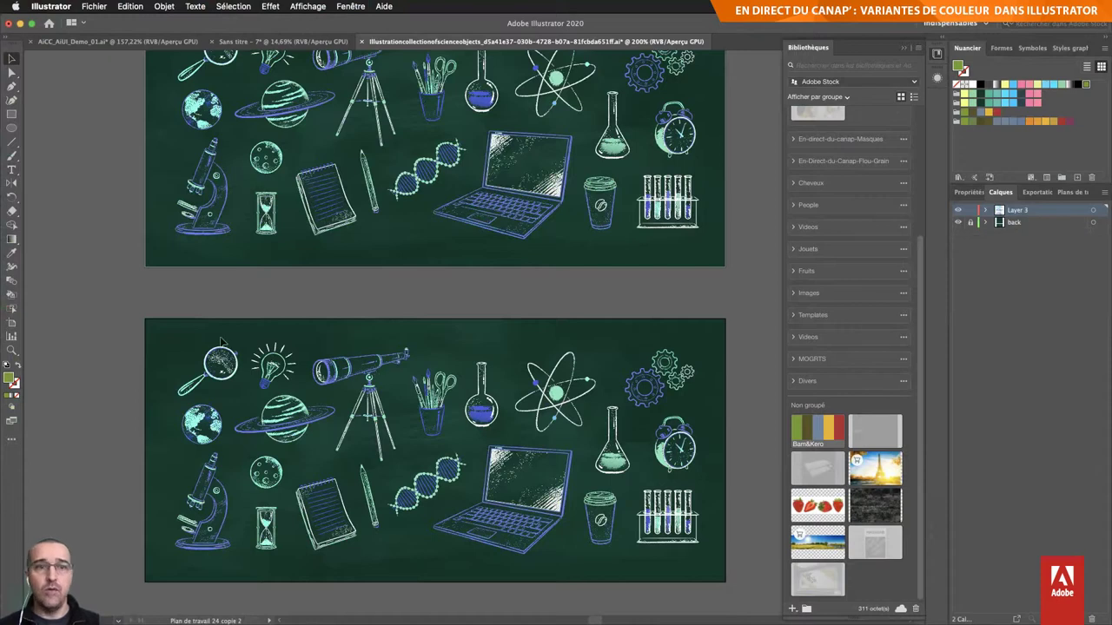
pyautogui.hotkey('ctrl', 'alt', 'a')
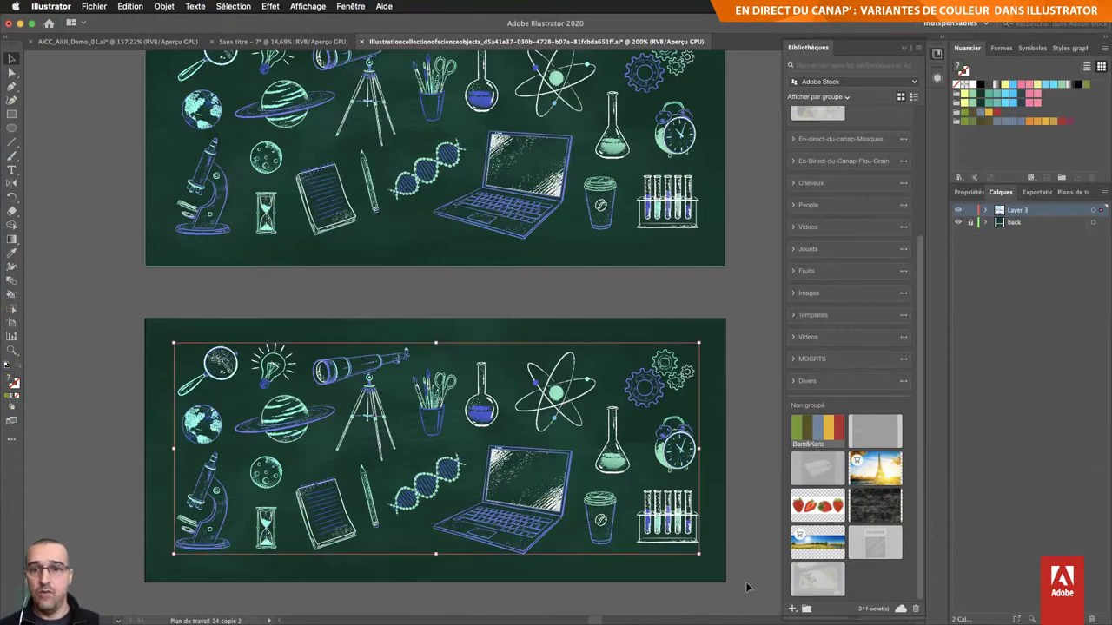
pyautogui.click(1046, 177)
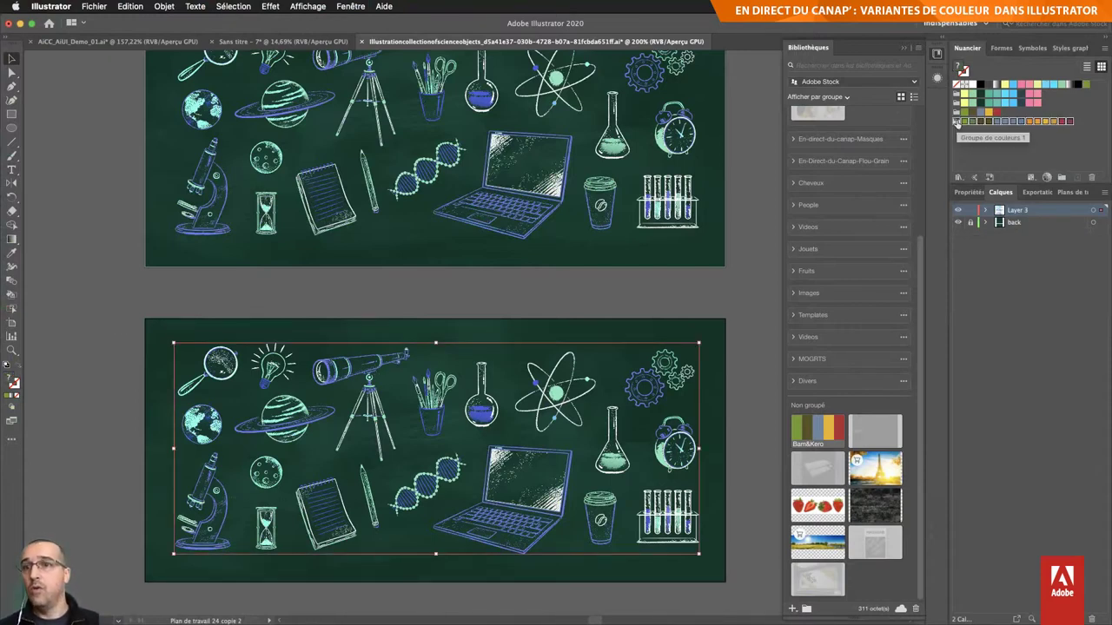
pyautogui.click(1047, 178)
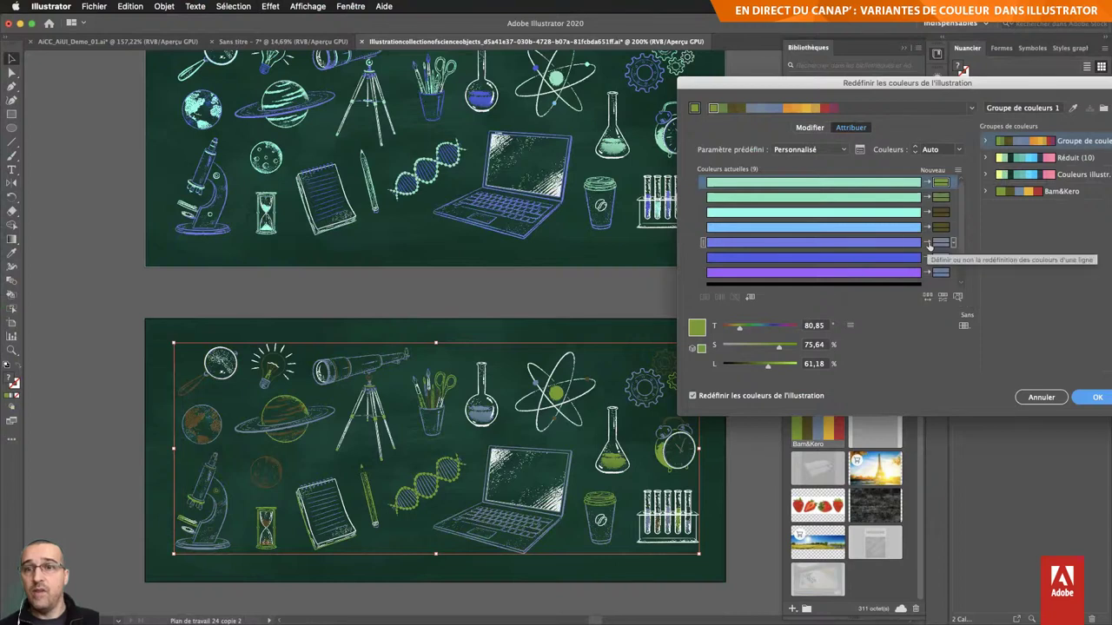
pyautogui.scroll(-3, 939, 253)
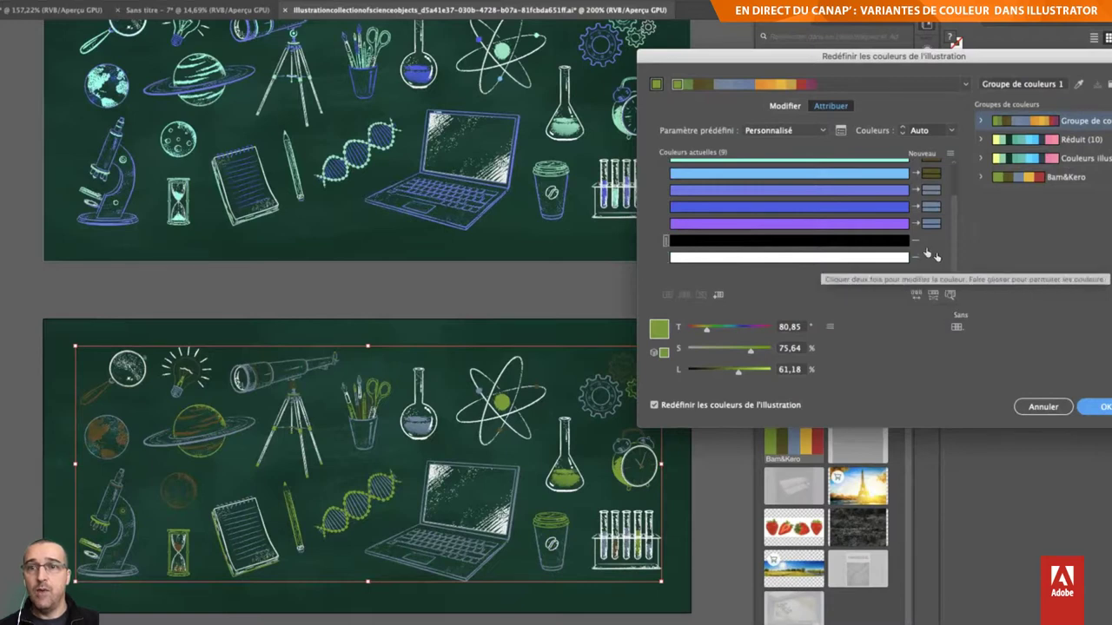
pyautogui.scroll(3, 877, 240)
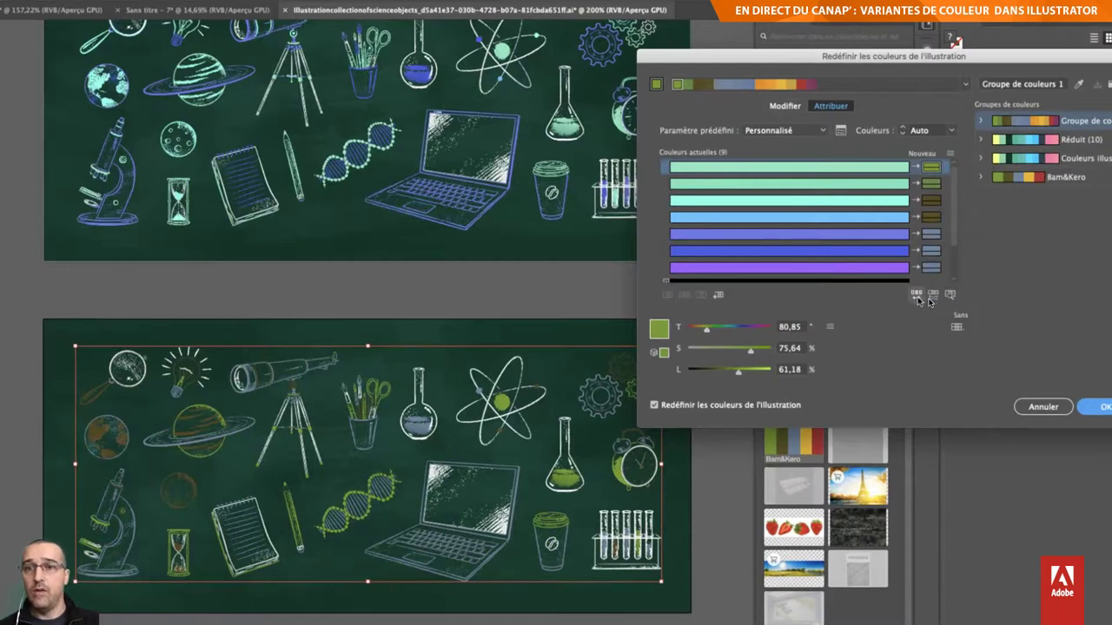
# Step: Randomly reshuffle the colour order until the atom and DNA are pink, laptop orange, globe green
pyautogui.click(918, 296)
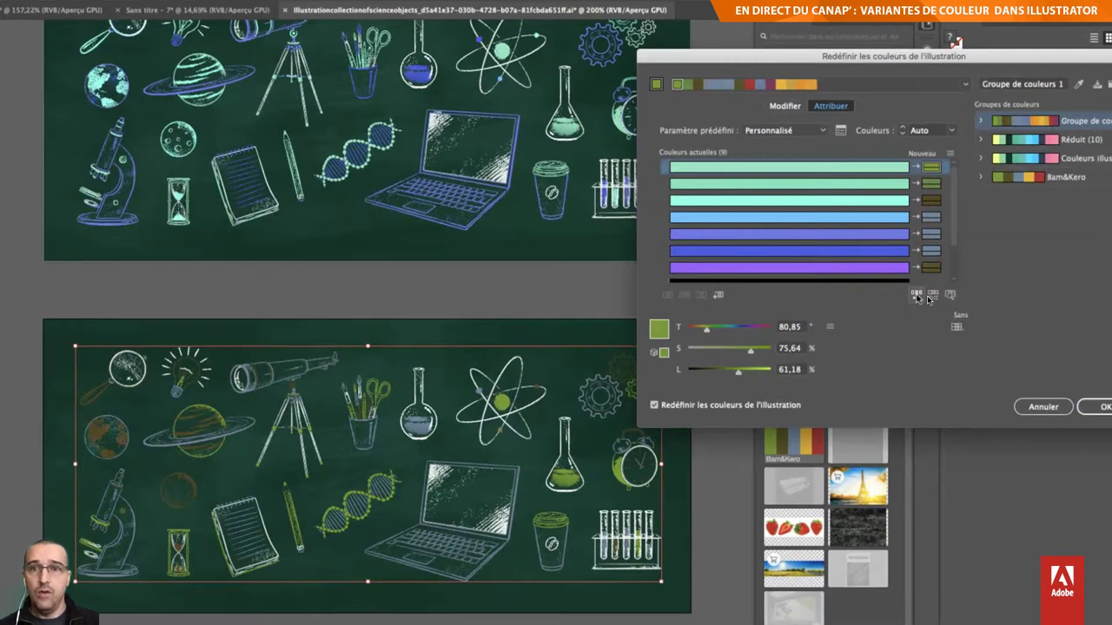
pyautogui.click(918, 297)
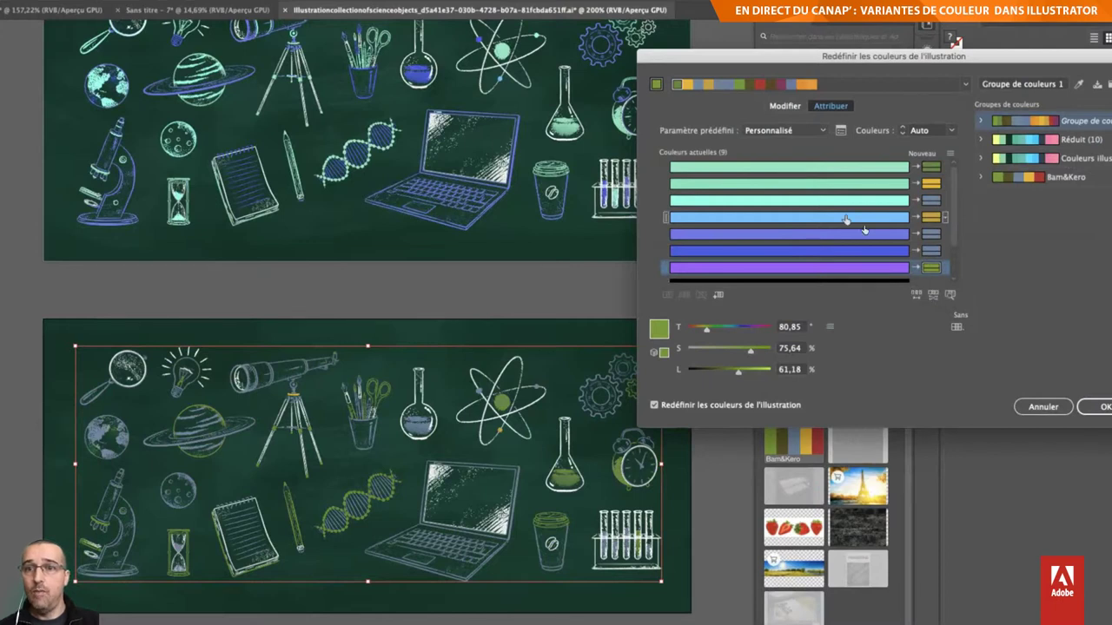
pyautogui.click(918, 296)
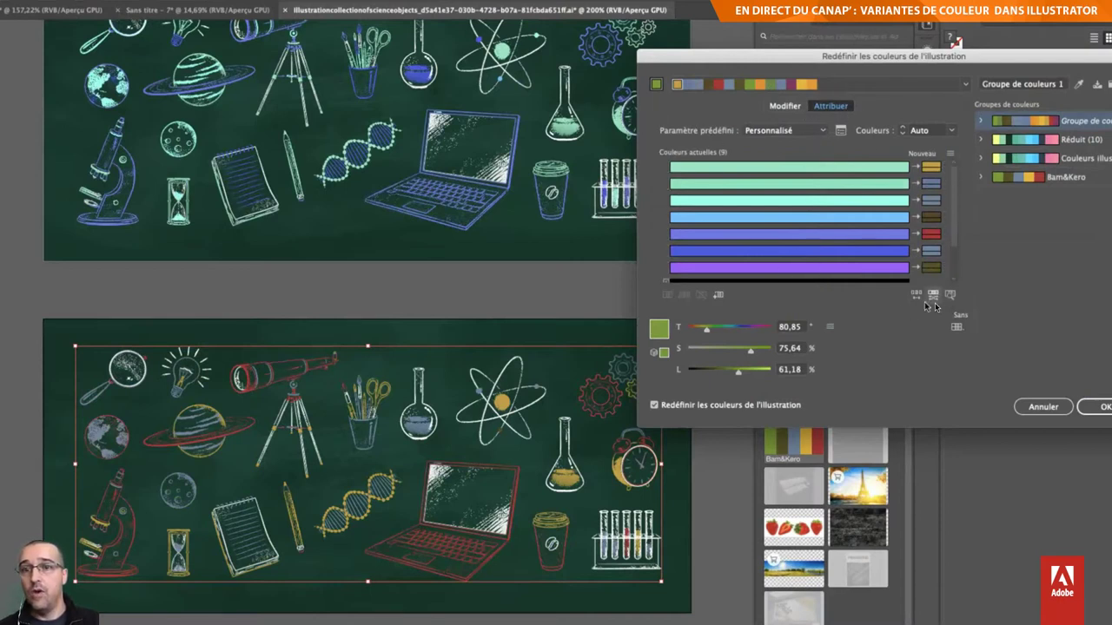
pyautogui.click(944, 300)
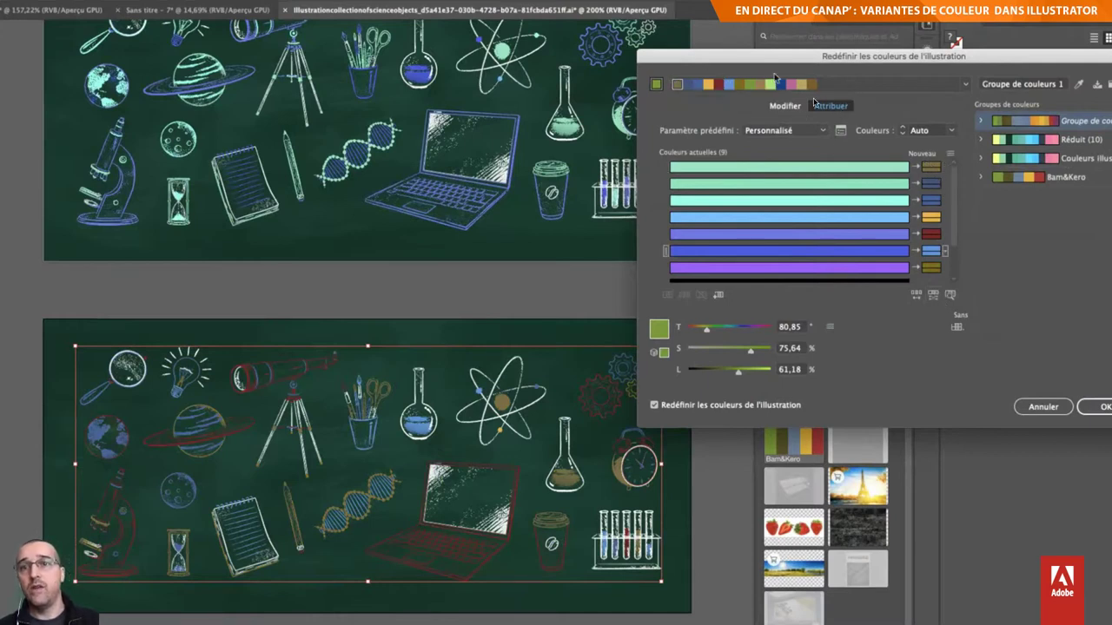
pyautogui.click(919, 297)
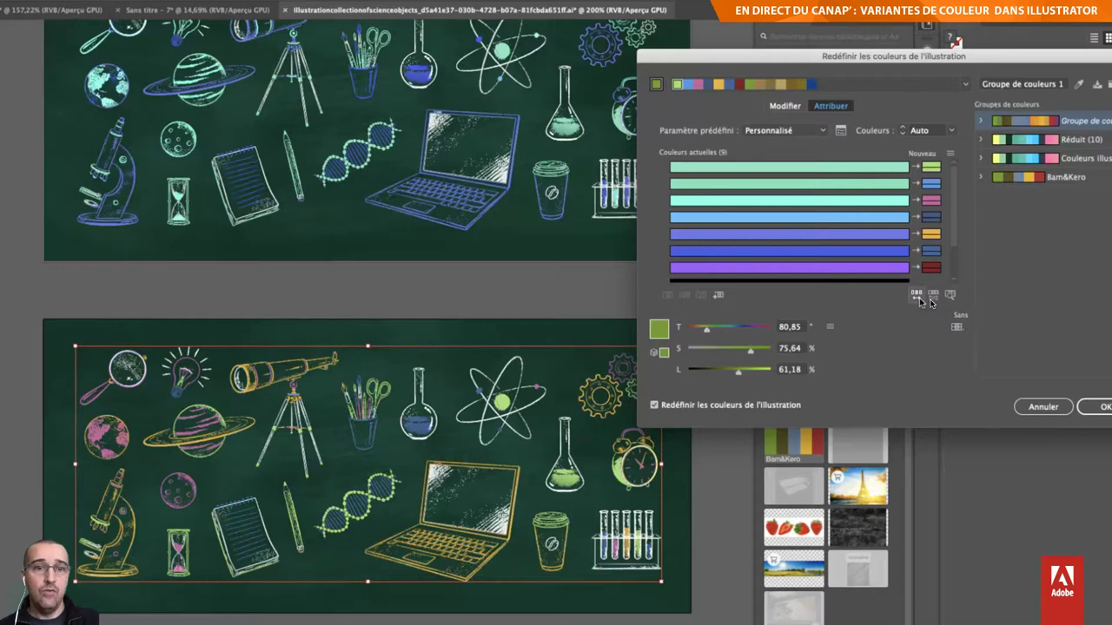
pyautogui.click(919, 296)
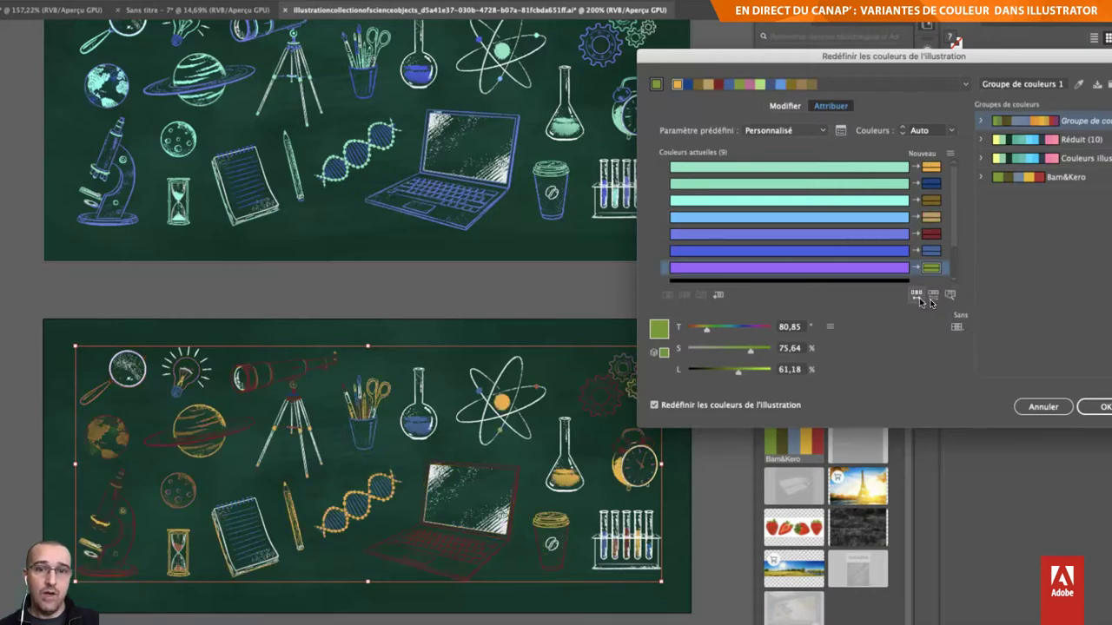
pyautogui.click(919, 296)
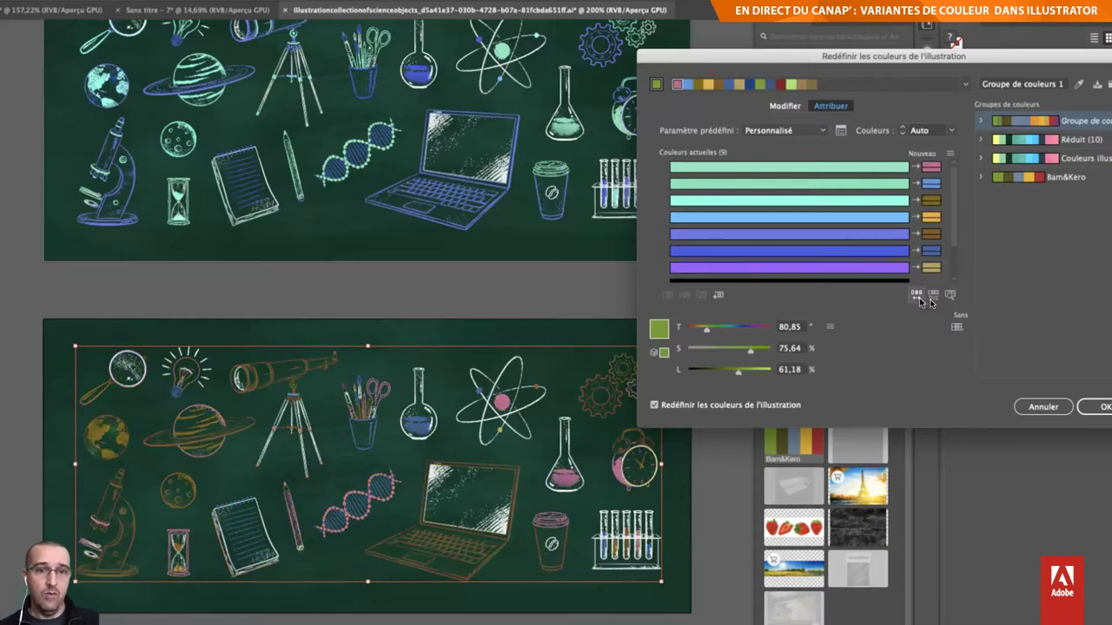
pyautogui.click(919, 297)
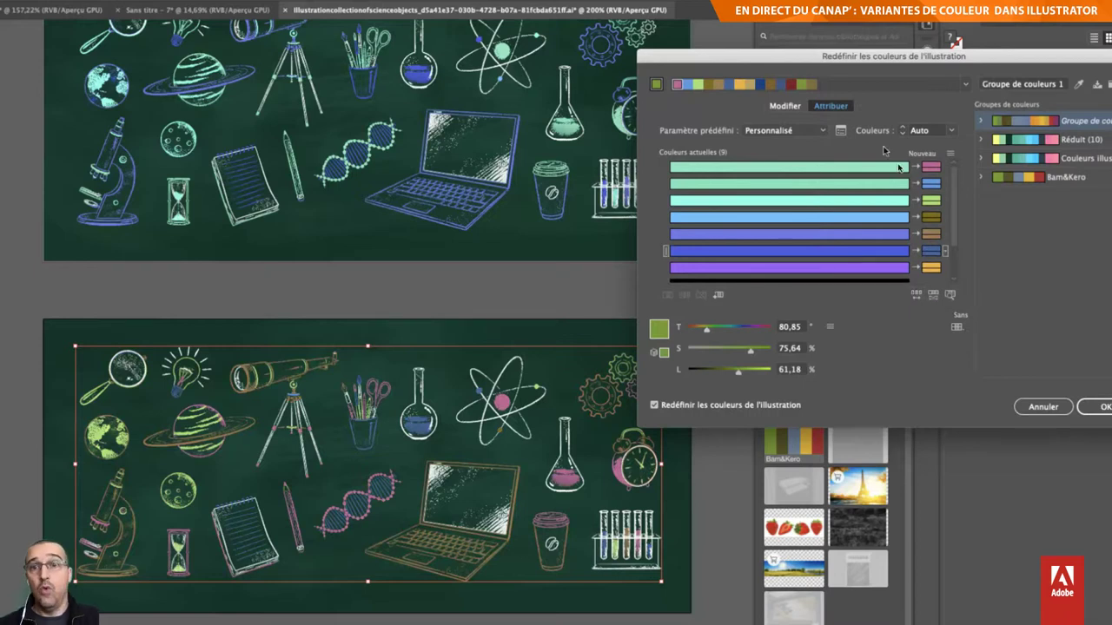
pyautogui.click(785, 105)
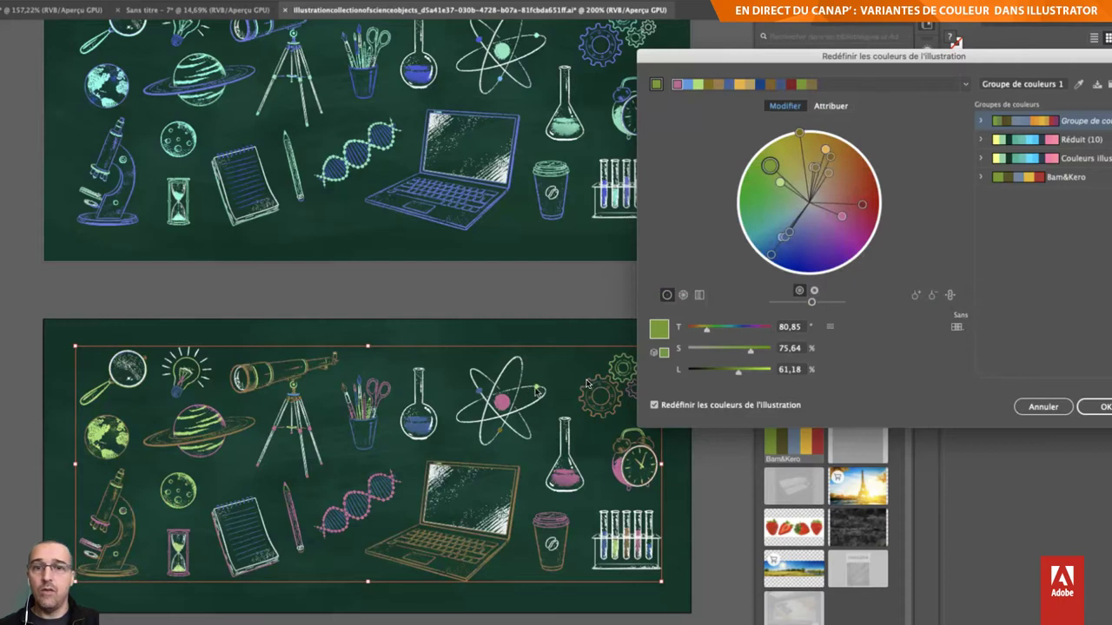
# Step: Unlink the wheel colours, turn the light green into yellow at 100% luminosity, and apply
pyautogui.click(780, 184)
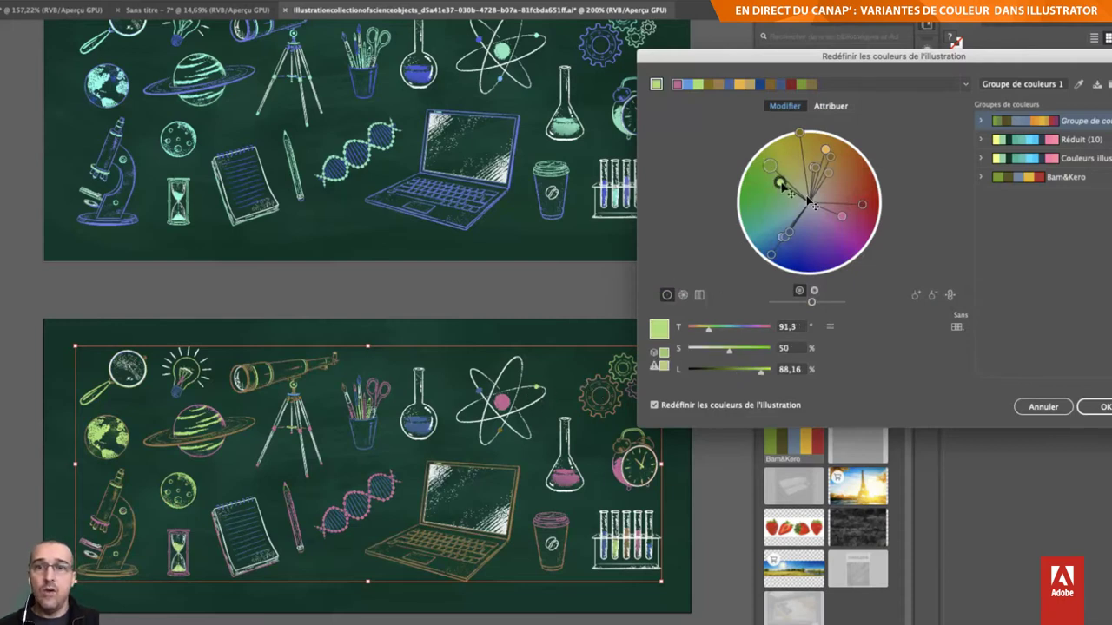
pyautogui.moveTo(780, 185); pyautogui.dragTo(785, 184)
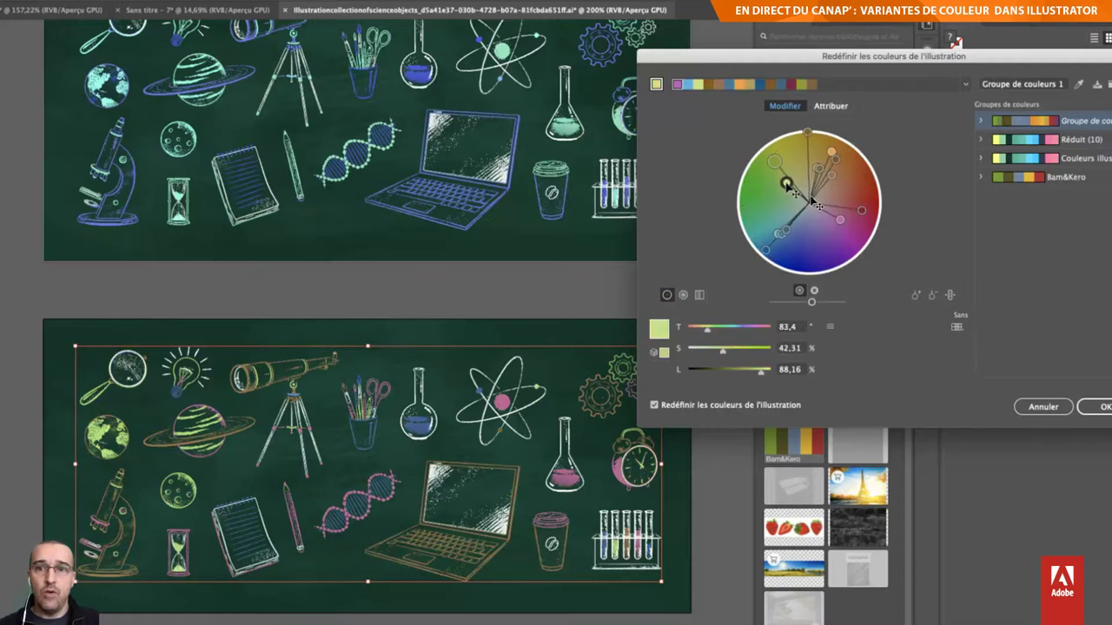
pyautogui.click(949, 295)
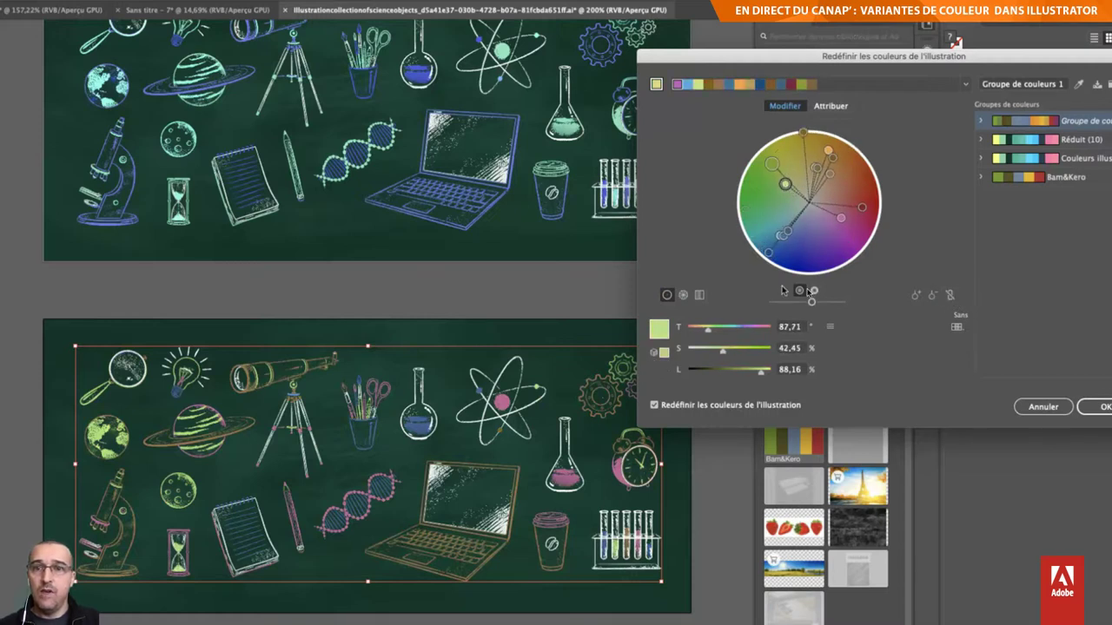
pyautogui.moveTo(784, 184); pyautogui.dragTo(815, 144)
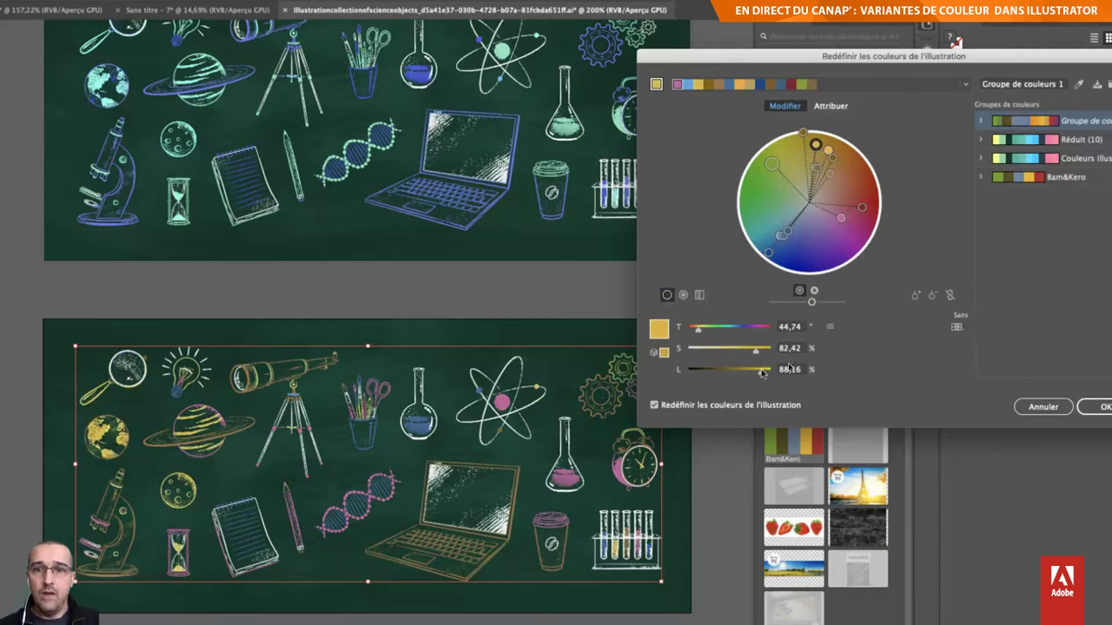
pyautogui.moveTo(761, 372); pyautogui.dragTo(790, 374)
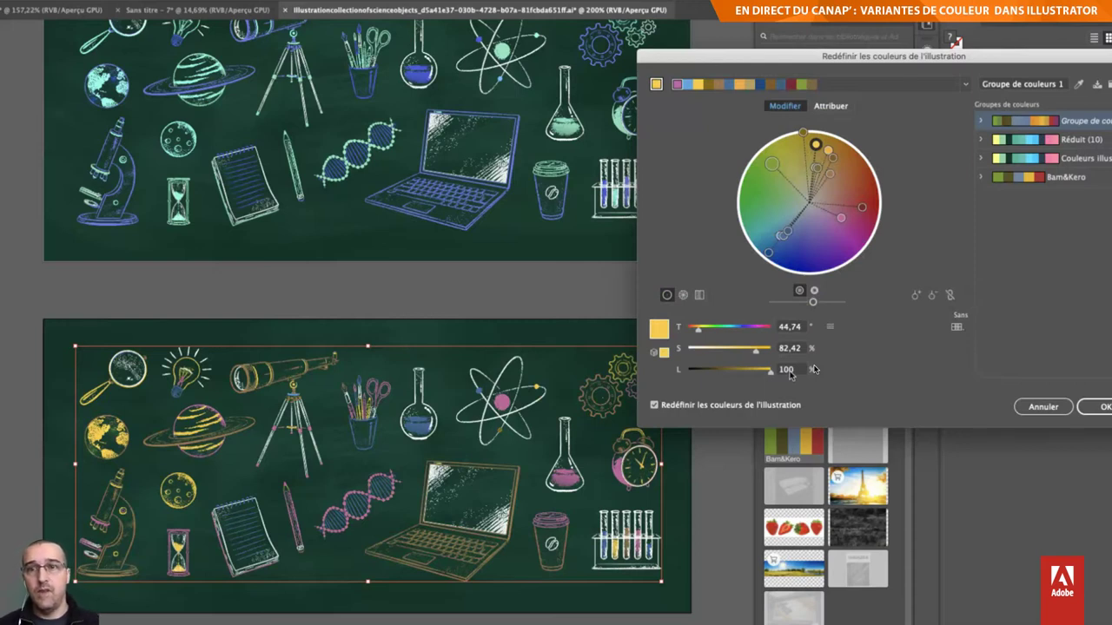
pyautogui.click(1101, 406)
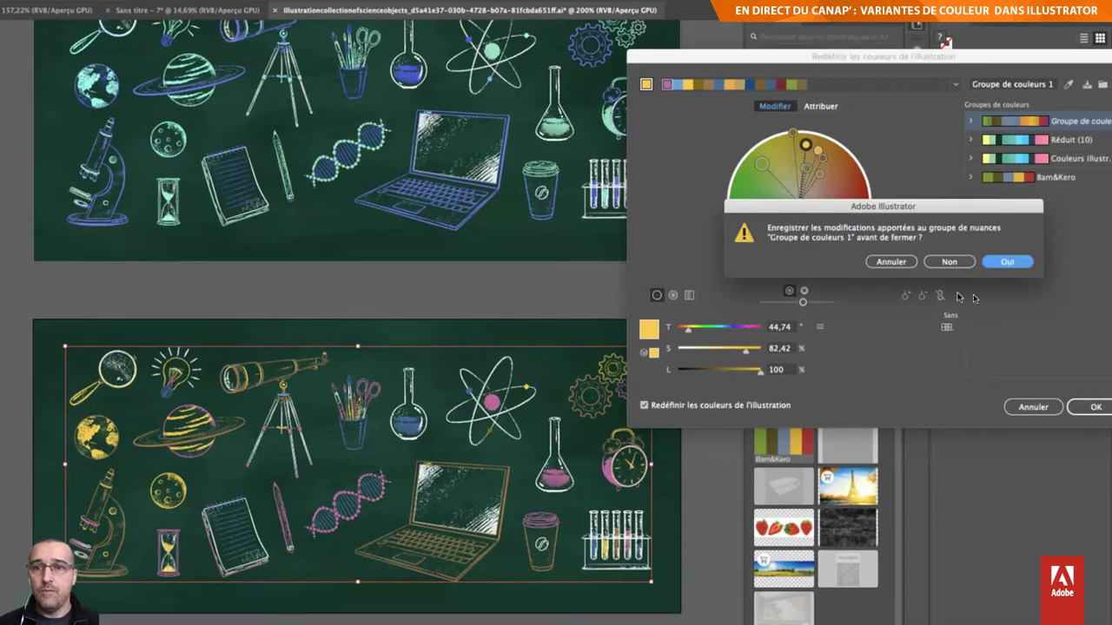
# Step: Save the Groupe de couleurs 1 changes and inspect the recoloured bottom chalkboard
pyautogui.click(1008, 263)
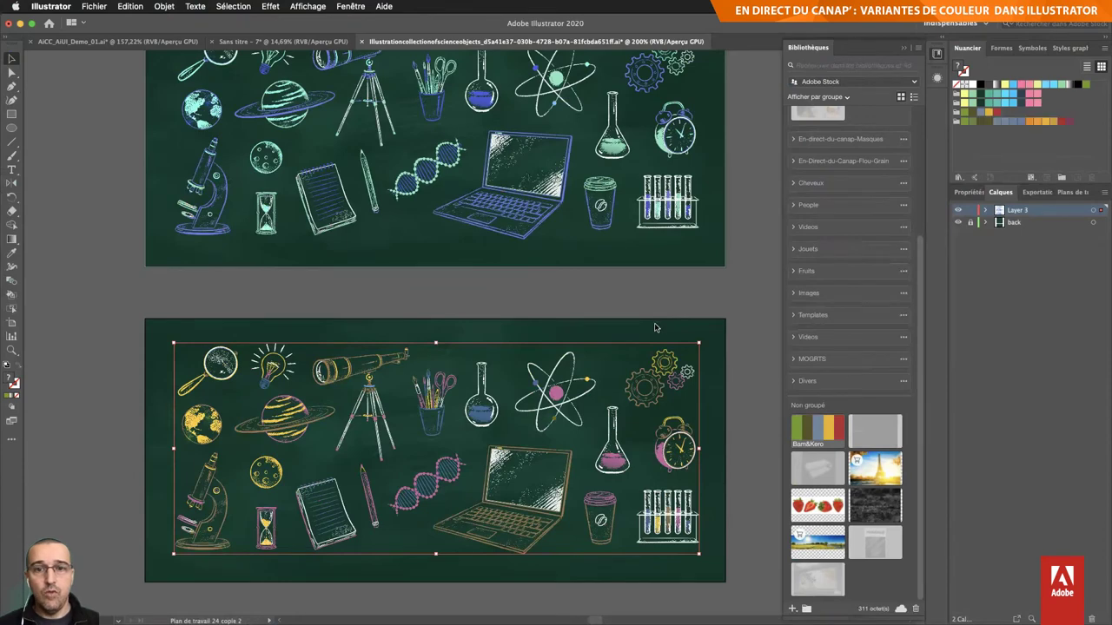
pyautogui.scroll(1, 659, 327)
pyautogui.scroll(-10, 656, 327)
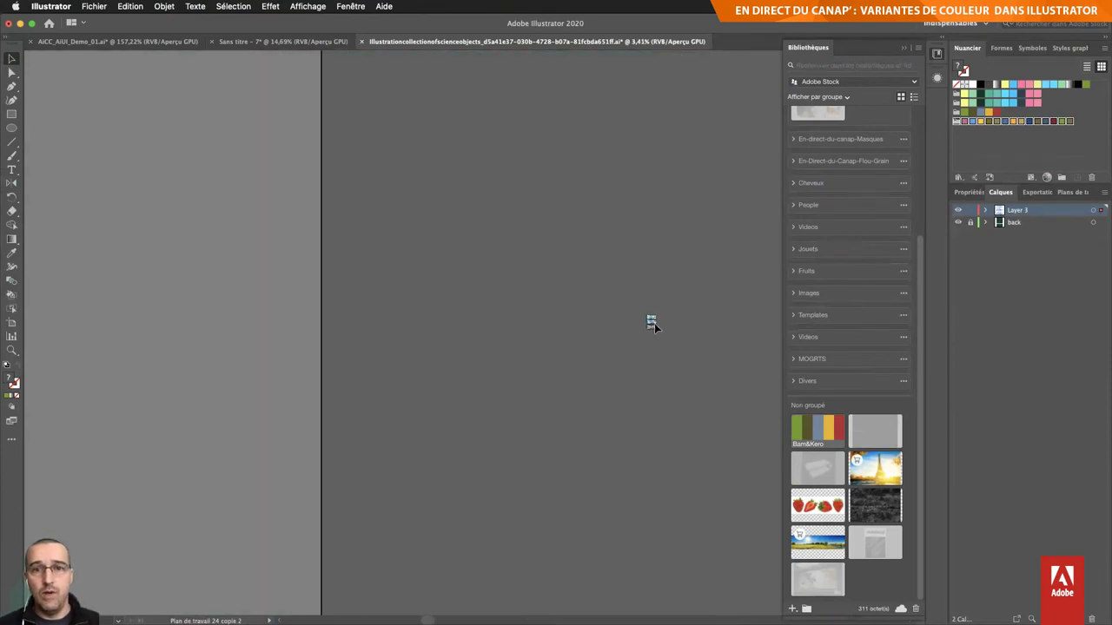
pyautogui.scroll(10, 656, 328)
pyautogui.hotkey('ctrl', 'alt', 'a')
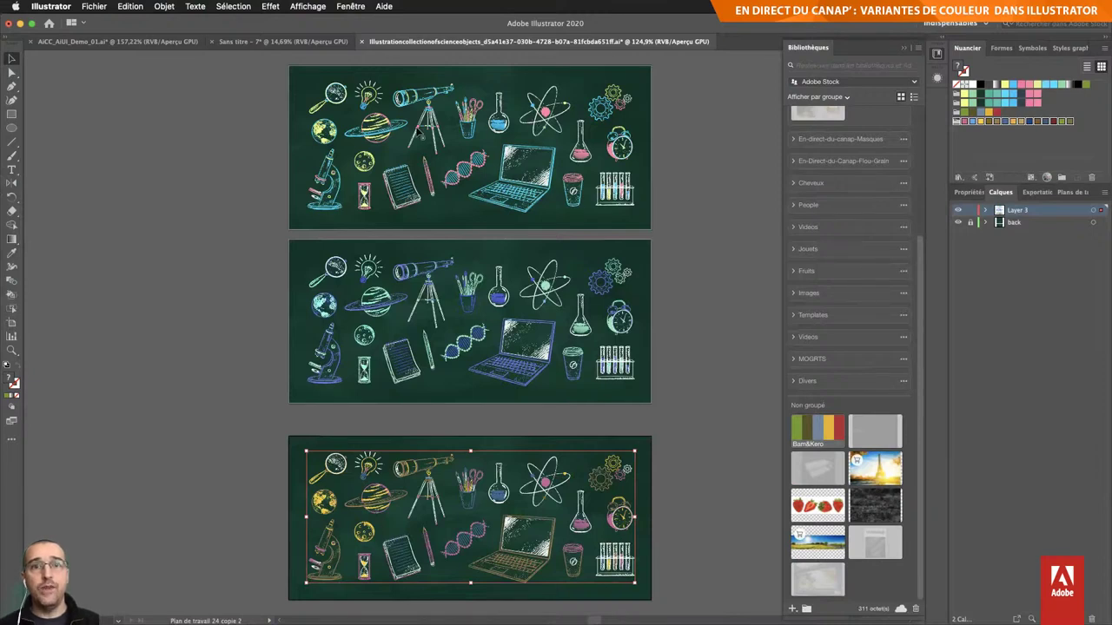
pyautogui.click(697, 199)
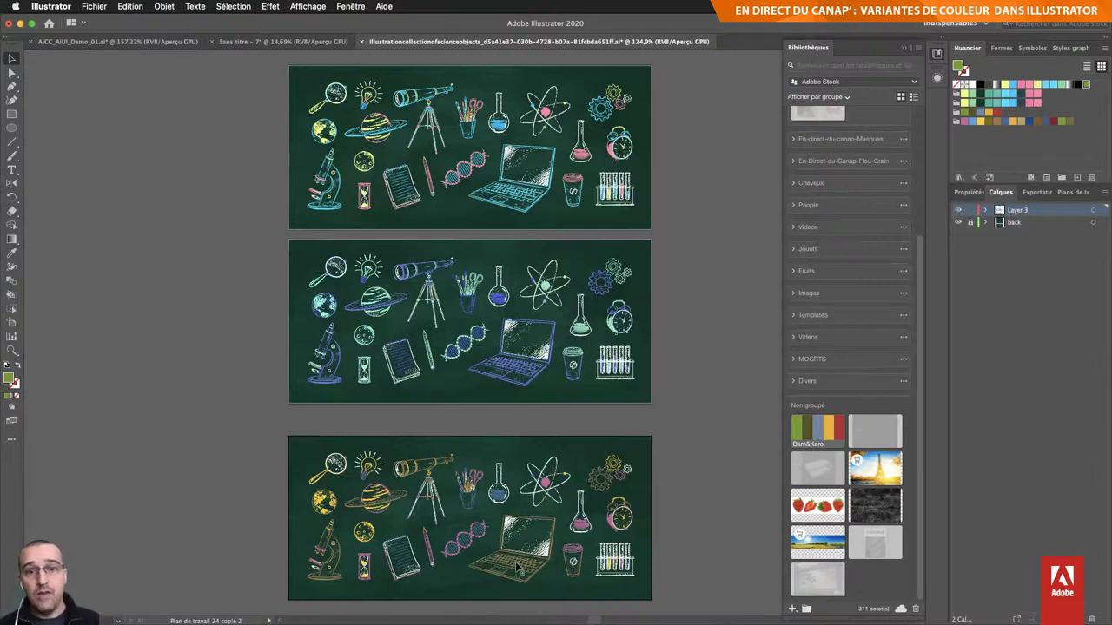
pyautogui.click(517, 566)
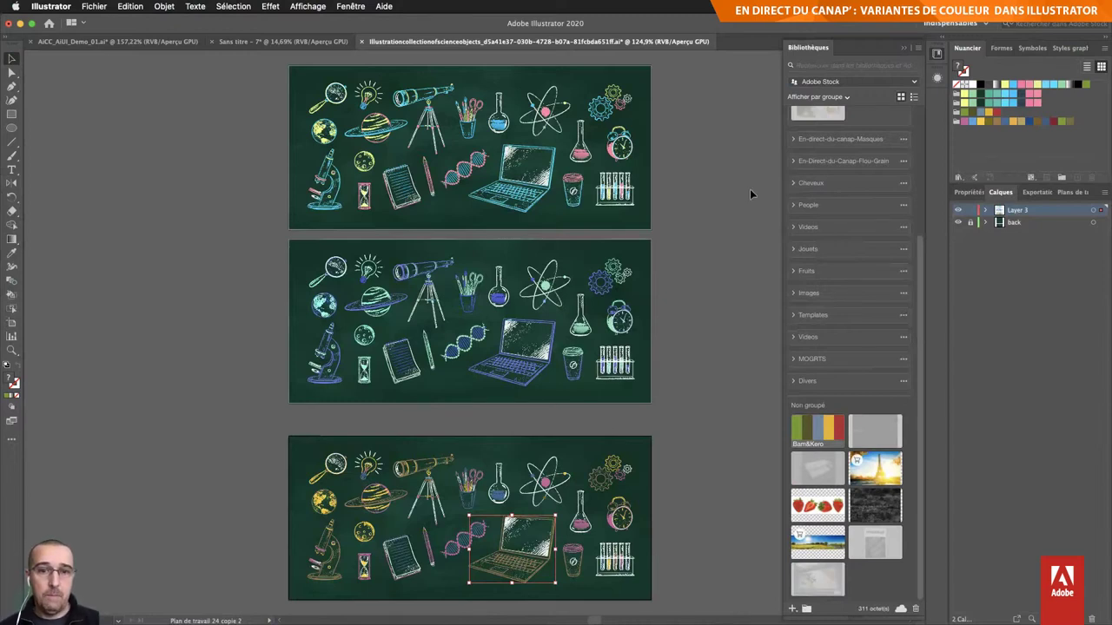
pyautogui.click(671, 140)
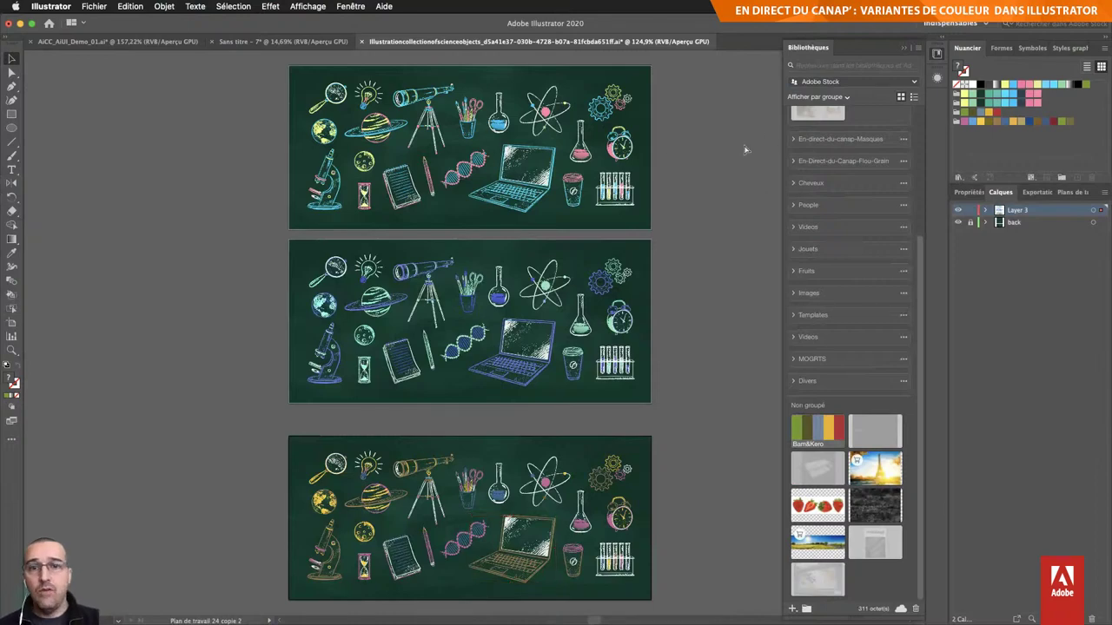
# Step: Open JustCupcakes_ok.ai in Illustrator from Adobe Bridge
pyautogui.press('super+Tab')
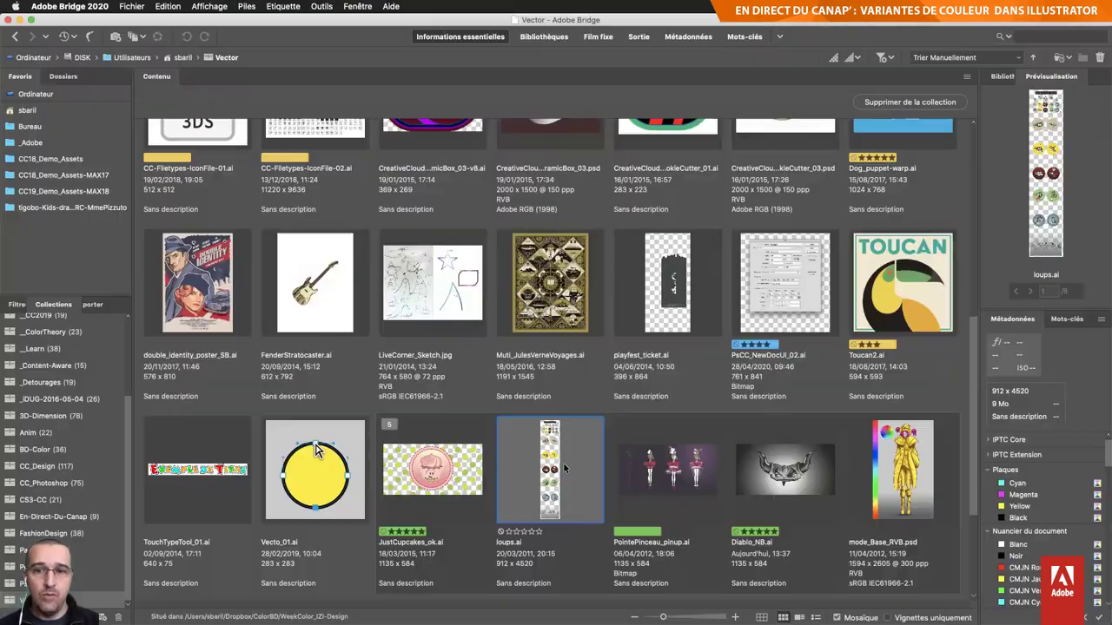
pyautogui.click(405, 468)
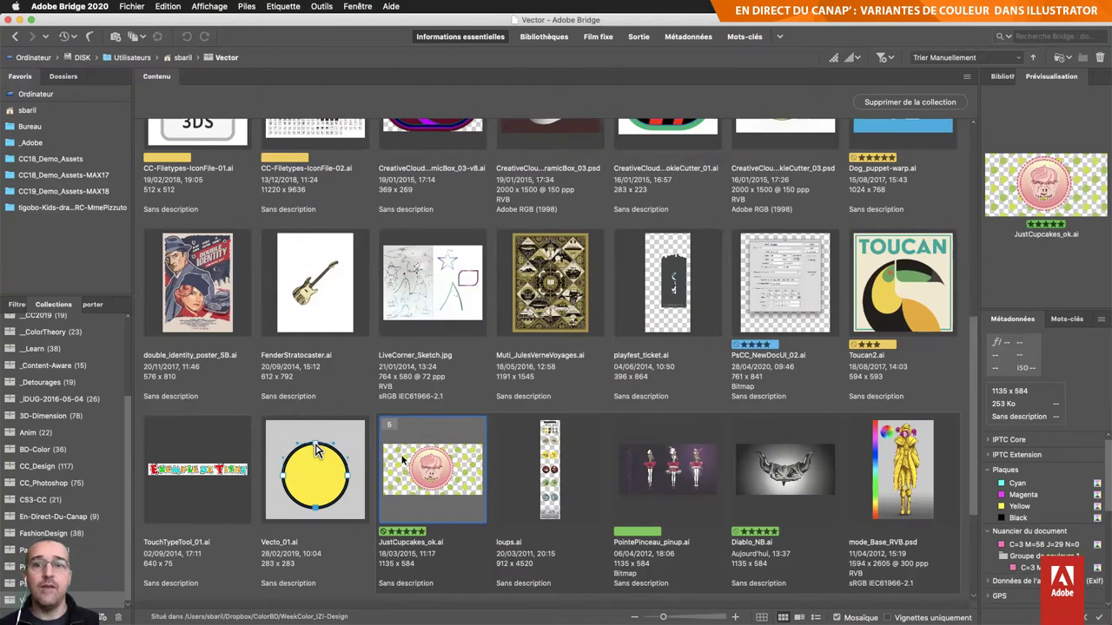
pyautogui.moveTo(432, 469)
pyautogui.doubleClick(407, 466)
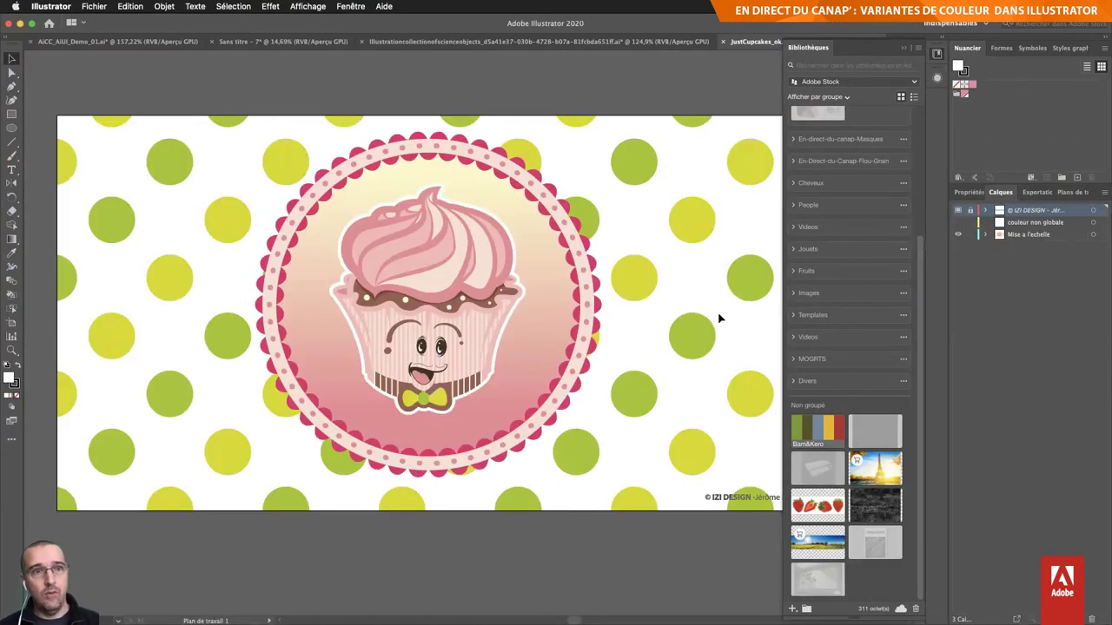
# Step: Close Bibliothèques, fit the cupcake artboard, and select all art from the Mise a l'echelle layer
pyautogui.click(937, 54)
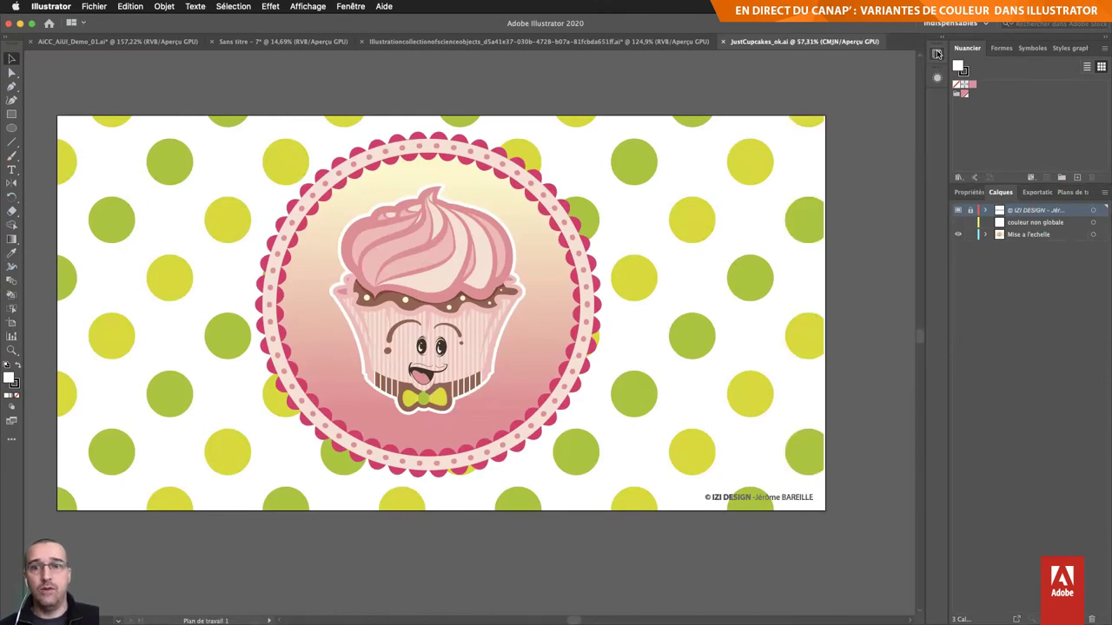
pyautogui.press('super+0')
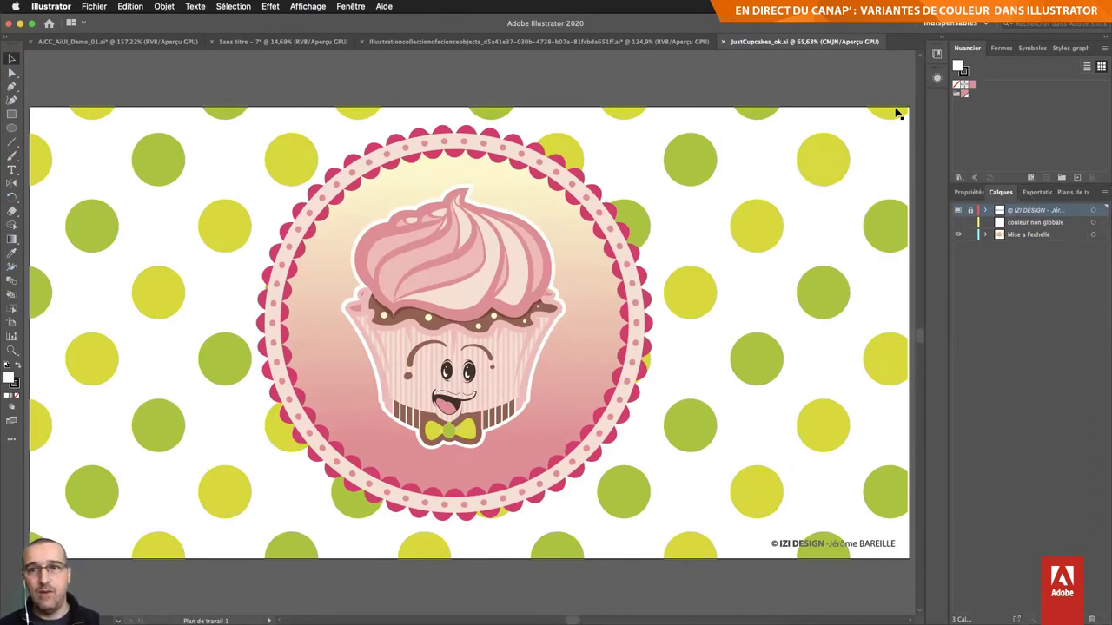
pyautogui.click(1038, 234)
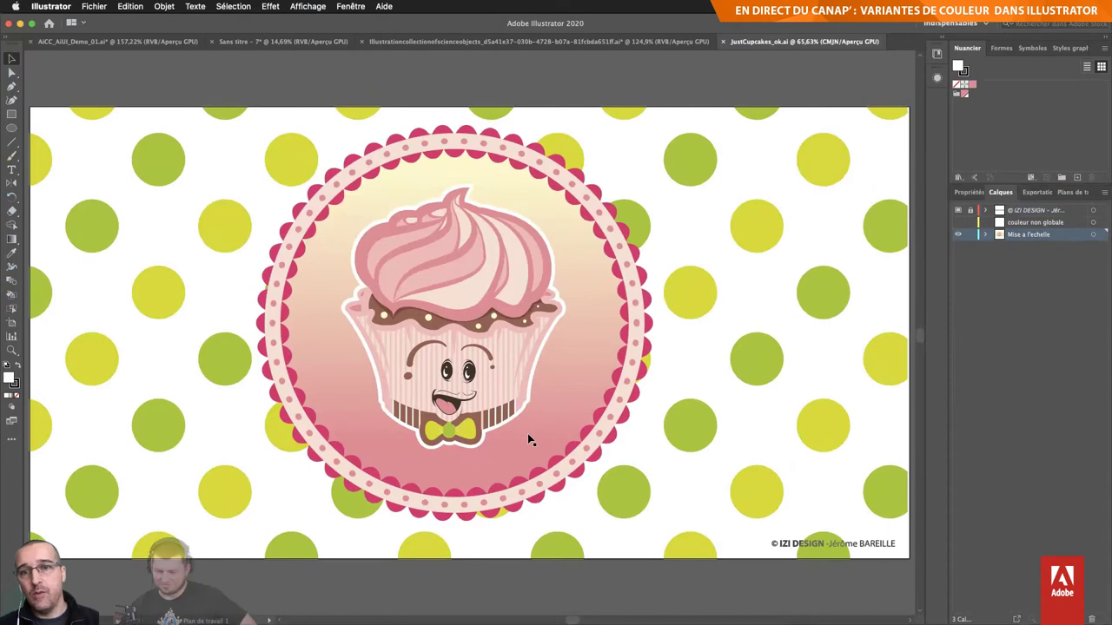
pyautogui.hotkey('ctrl', 'a')
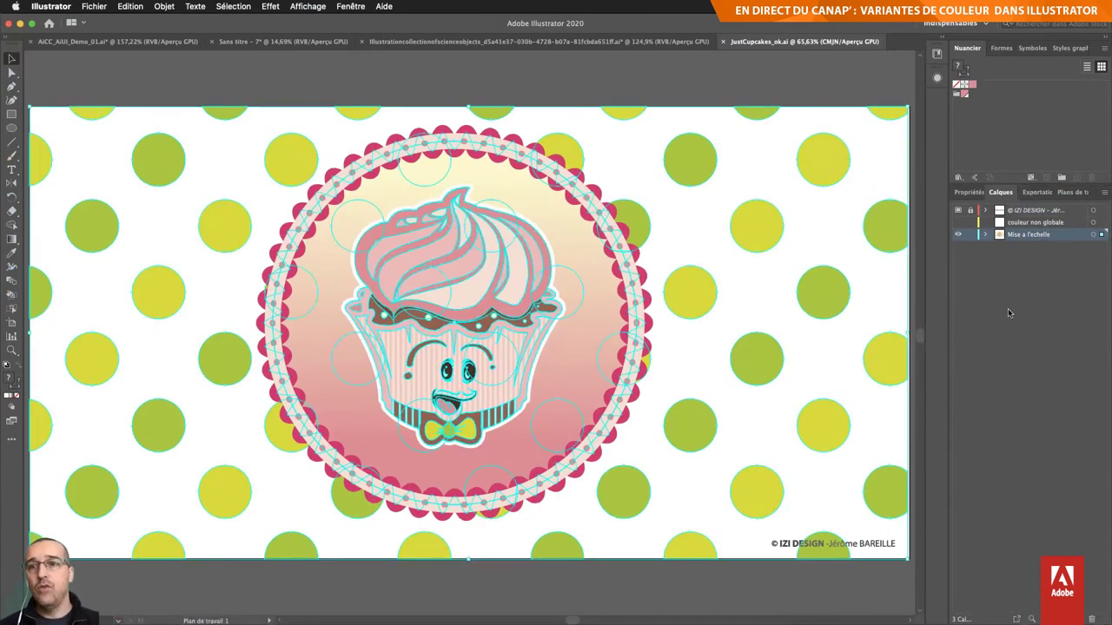
# Step: Open Redéfinir les couleurs from Propriétés and review the cupcake's 13 current colours
pyautogui.click(968, 192)
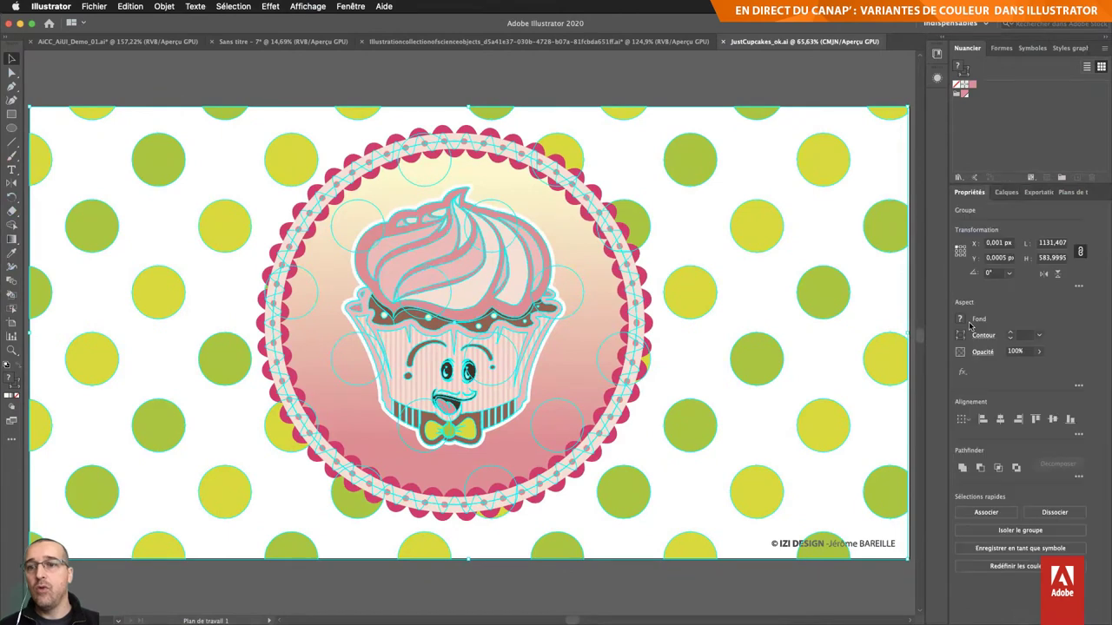
pyautogui.click(1020, 566)
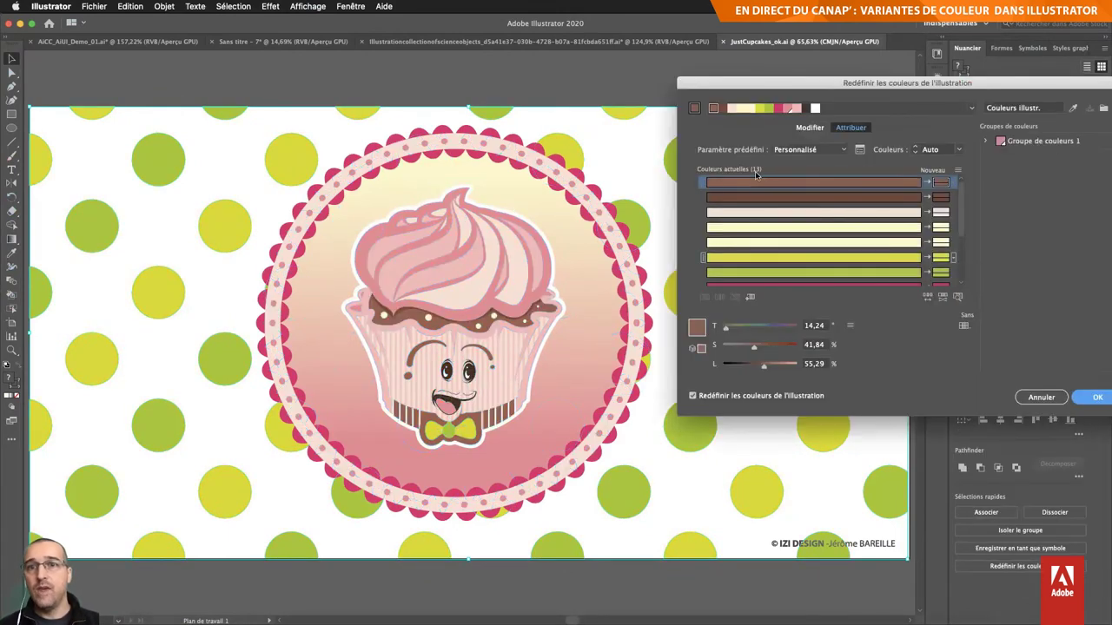
pyautogui.scroll(-3, 786, 252)
pyautogui.scroll(-3, 791, 256)
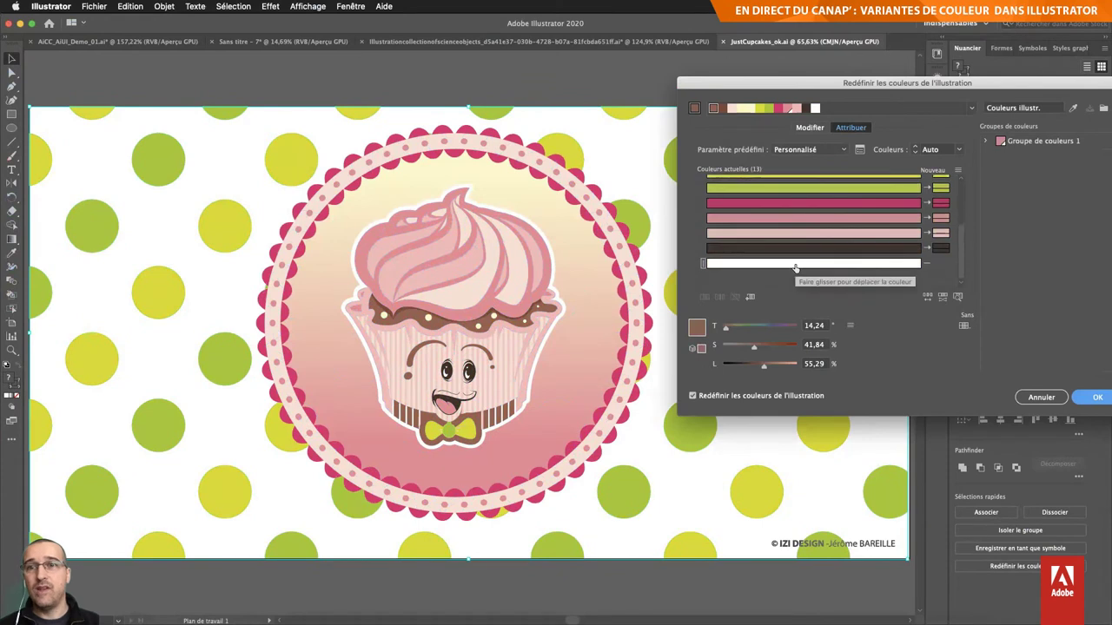
pyautogui.scroll(3, 795, 261)
pyautogui.scroll(3, 795, 260)
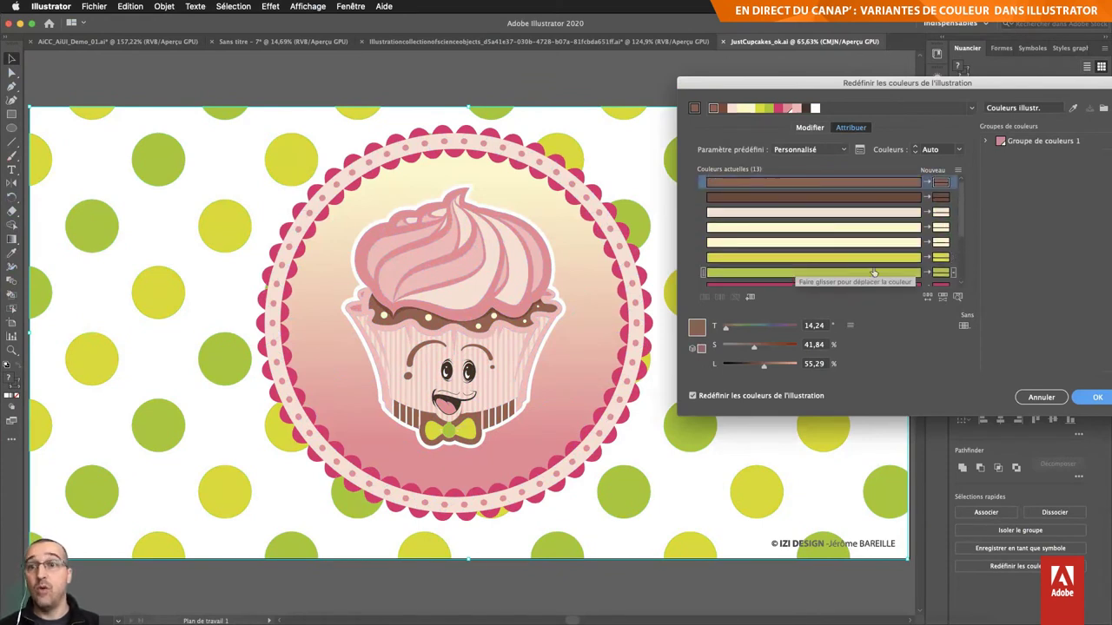
pyautogui.moveTo(921, 86); pyautogui.dragTo(907, 235)
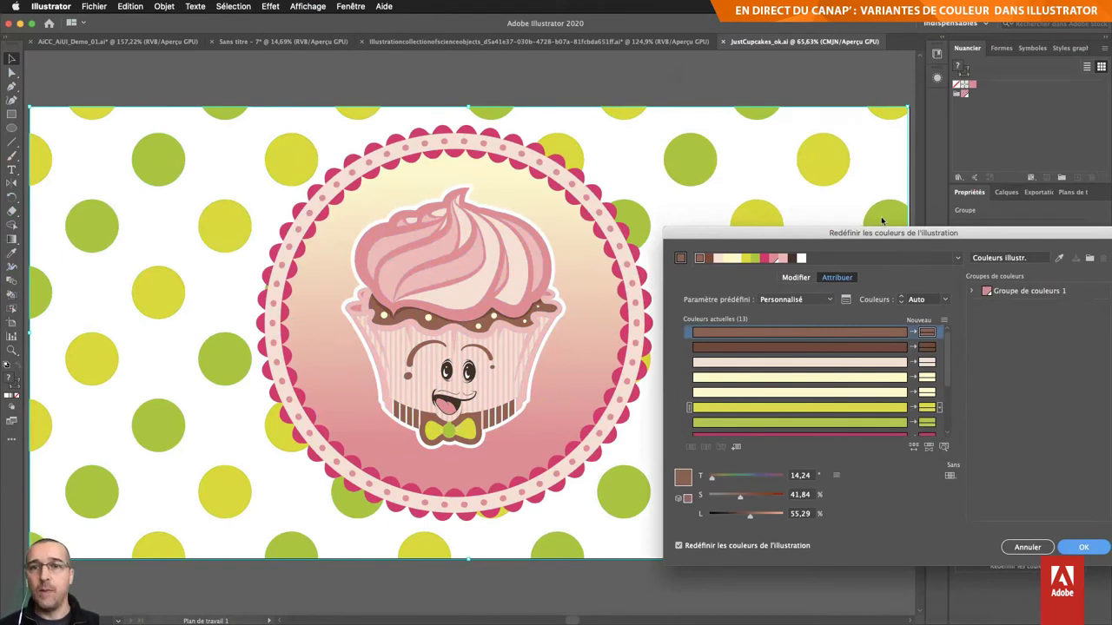
pyautogui.moveTo(870, 238); pyautogui.dragTo(771, 121)
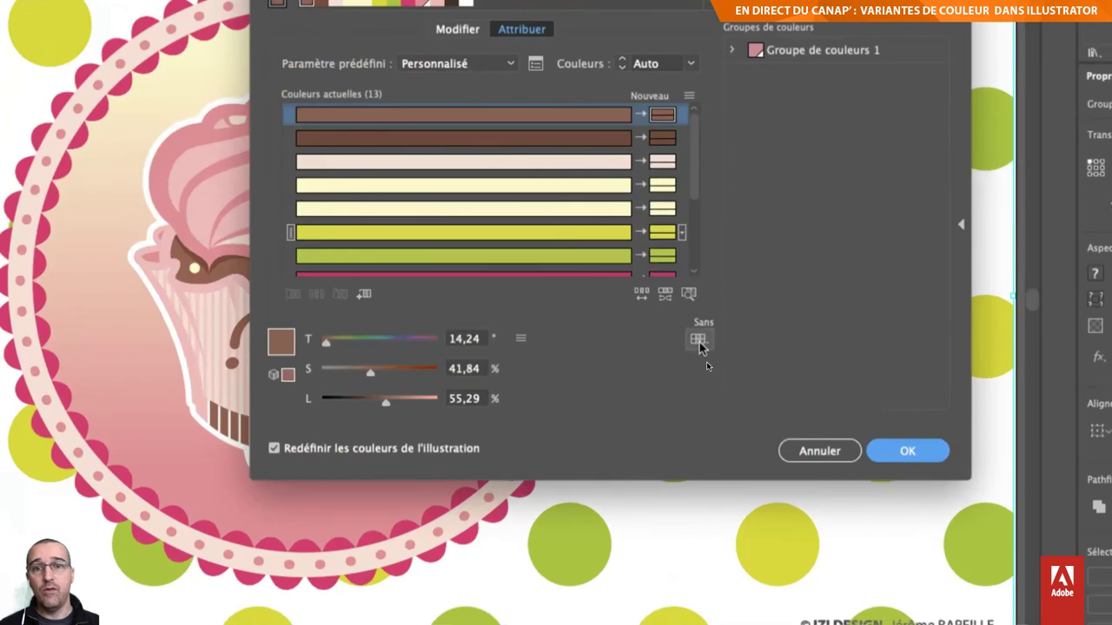
# Step: Limit the cupcake recolour to PANTONE+ Solid Coated and switch to the Modifier colour wheel
pyautogui.click(700, 341)
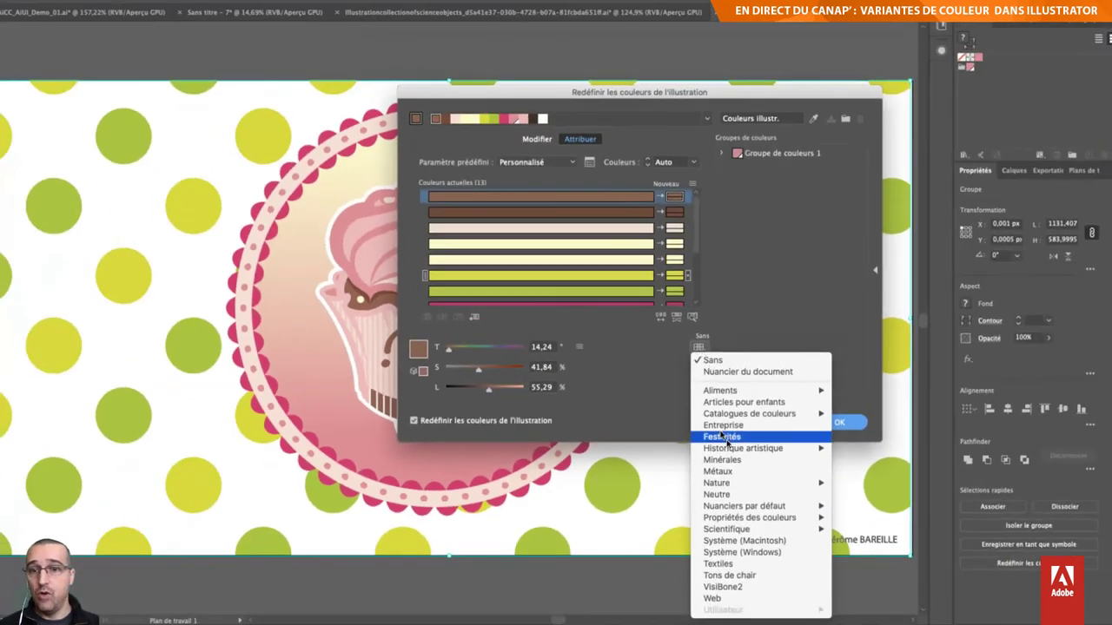
pyautogui.moveTo(749, 414)
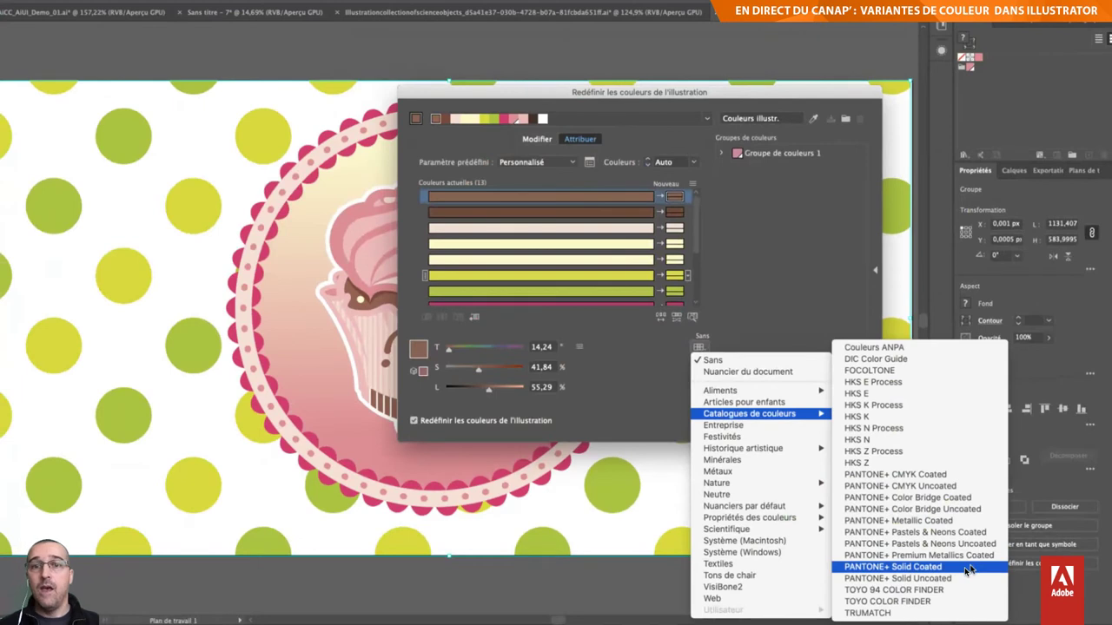
pyautogui.click(969, 569)
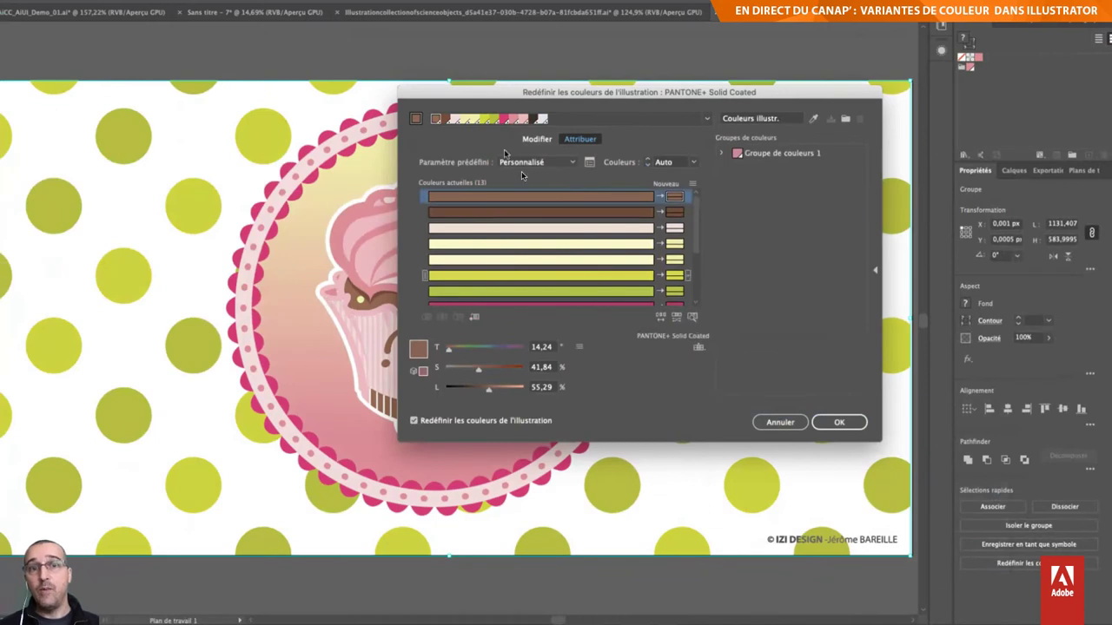
pyautogui.click(538, 140)
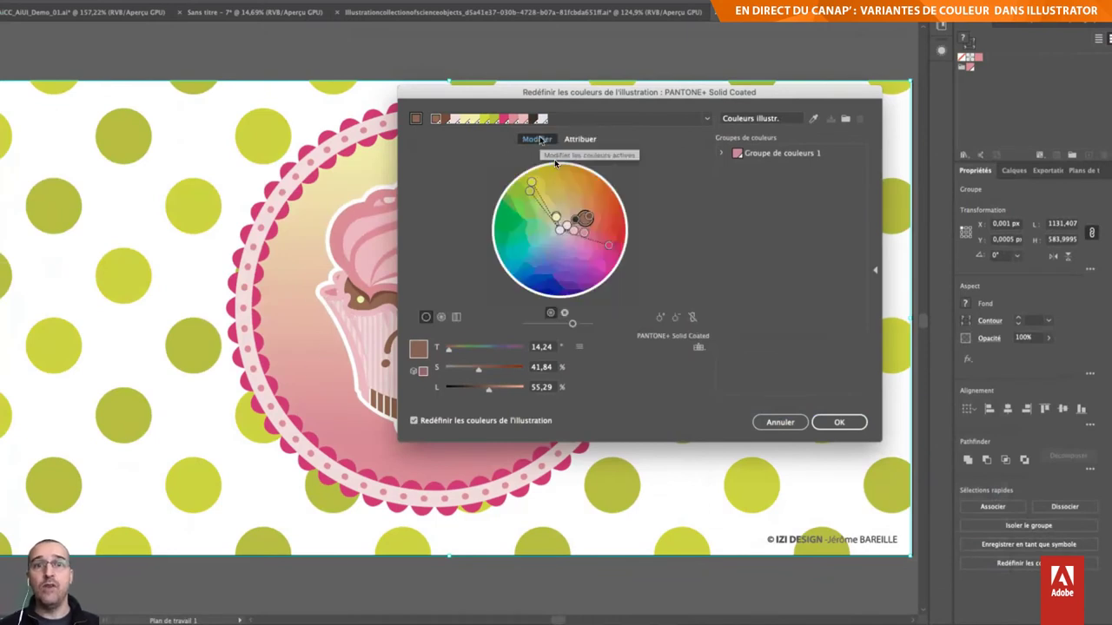
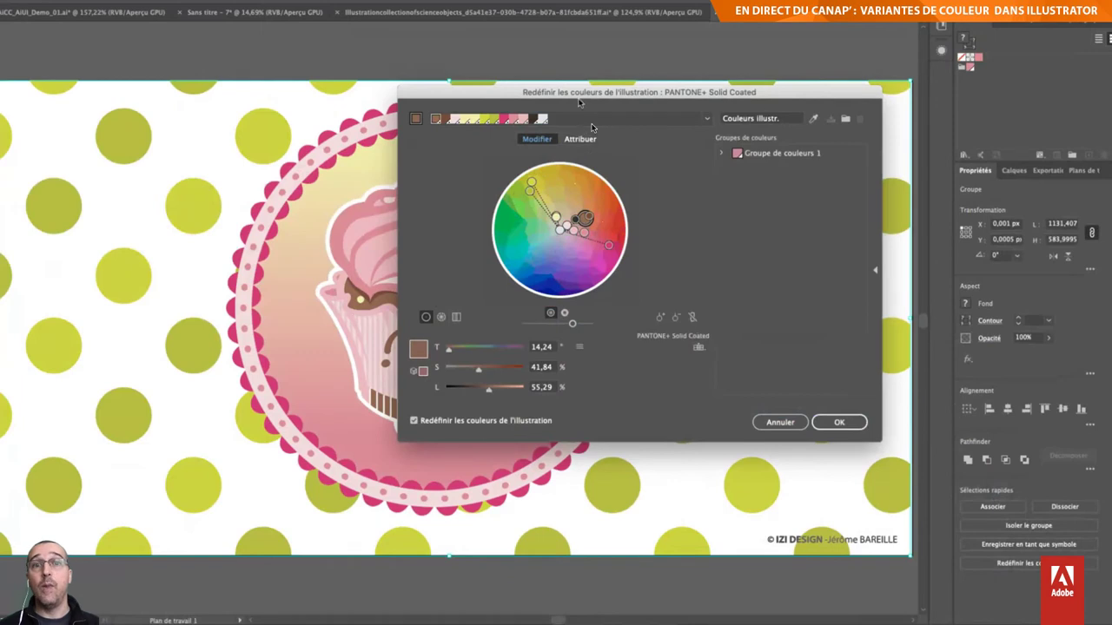
# Step: Move Recolor Artwork aside and merge the pale yellow row into the row above
pyautogui.moveTo(580, 94); pyautogui.dragTo(711, 60)
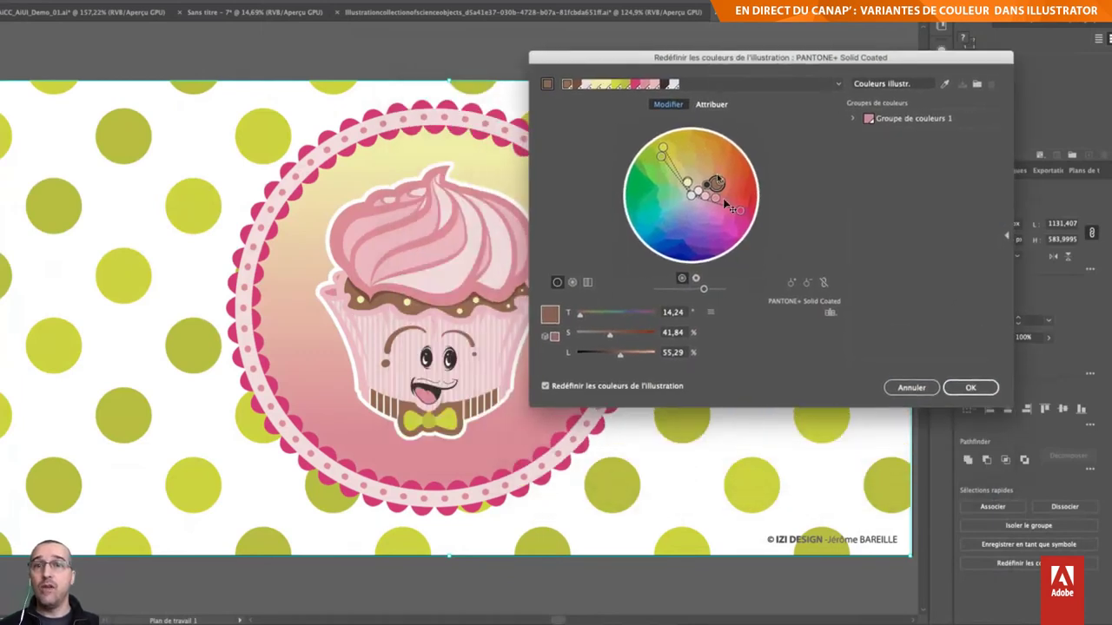
pyautogui.click(712, 104)
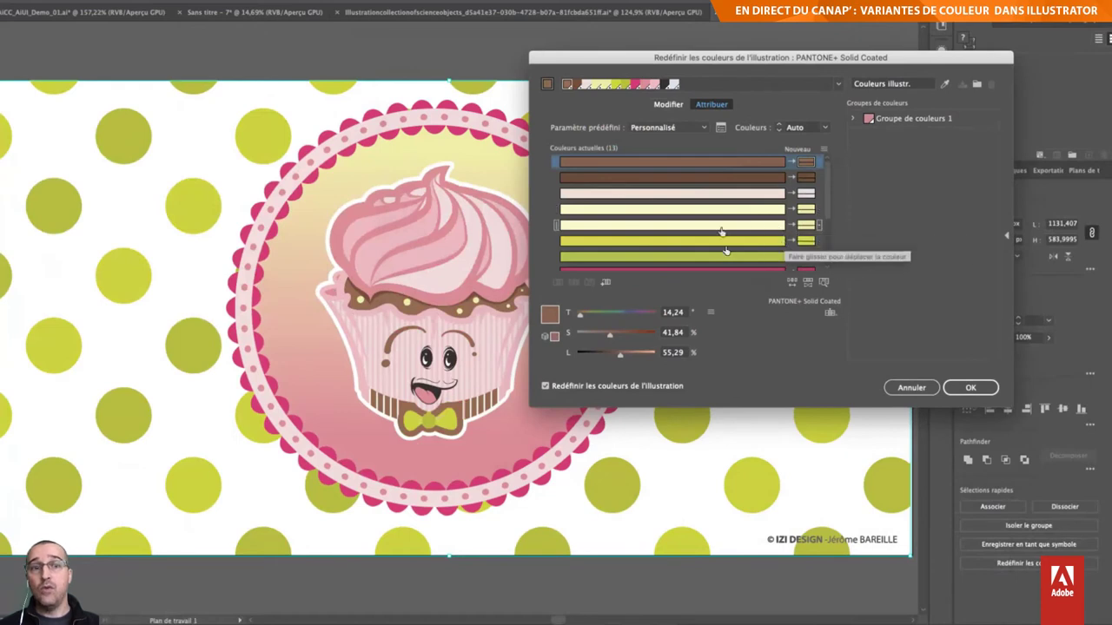
pyautogui.click(769, 230)
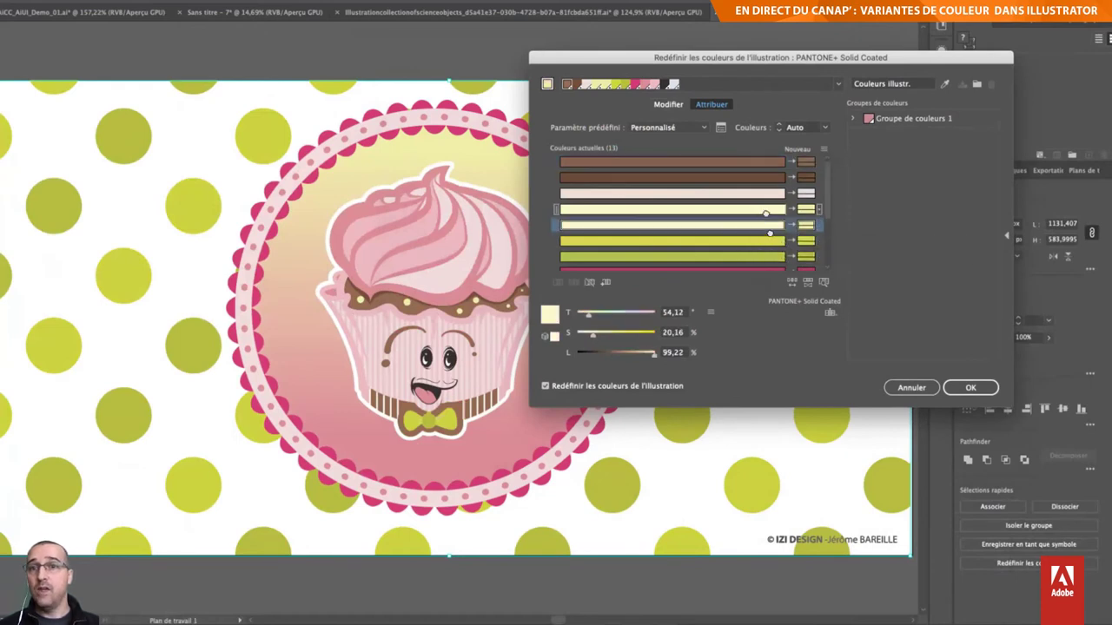
pyautogui.moveTo(770, 231); pyautogui.dragTo(766, 211)
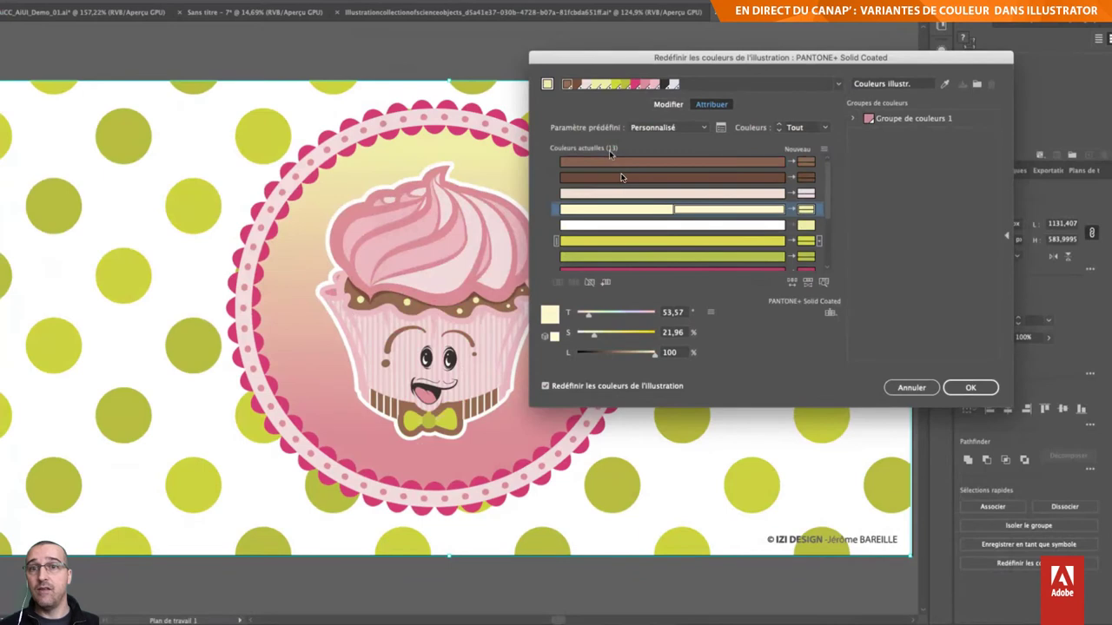
# Step: Merge the yellow-green into the olive row and set it to Exact for uniform dots
pyautogui.click(765, 242)
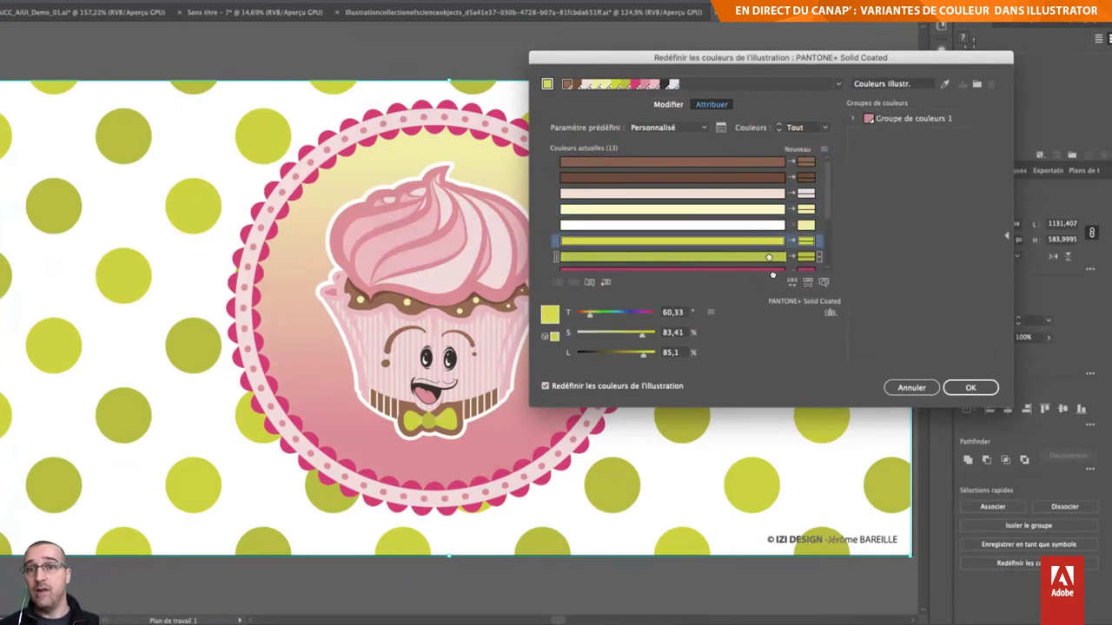
pyautogui.moveTo(830, 236); pyautogui.dragTo(820, 258)
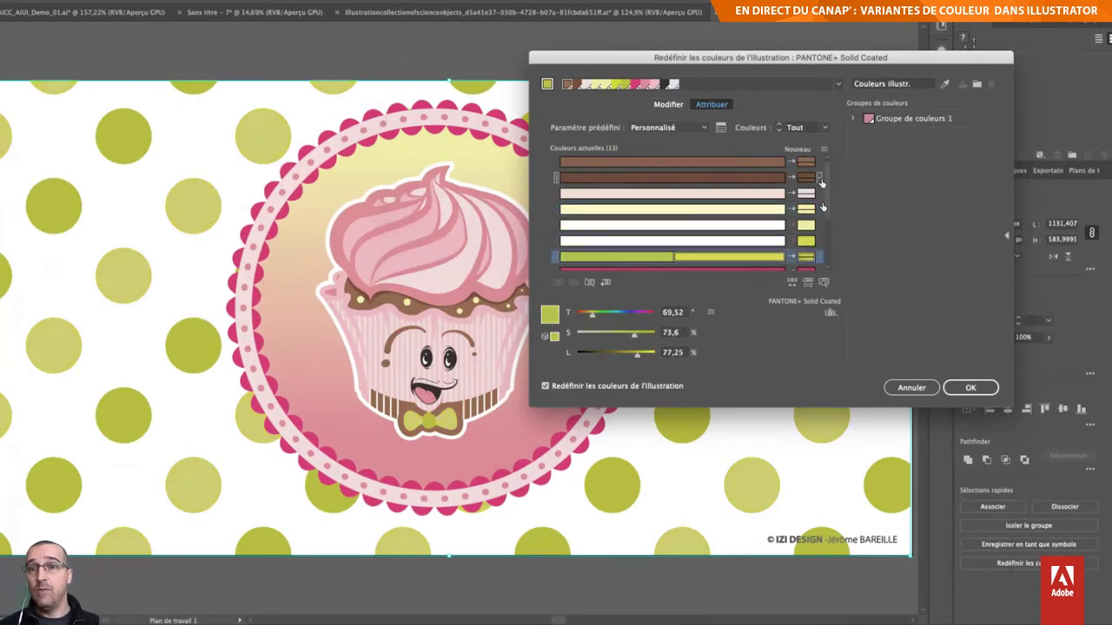
pyautogui.click(820, 258)
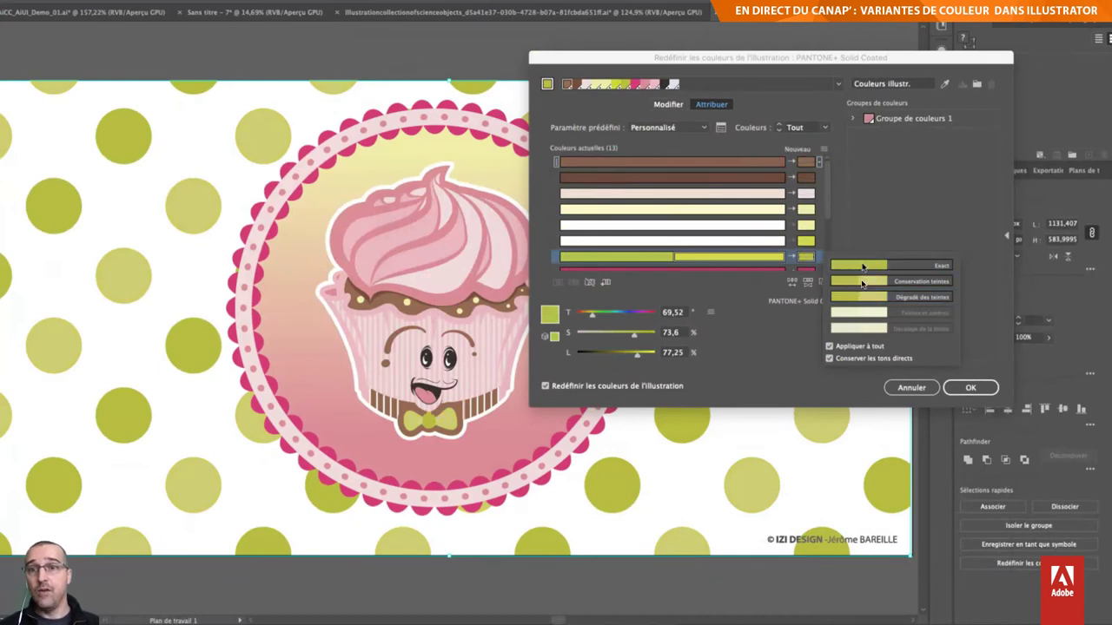
pyautogui.click(854, 261)
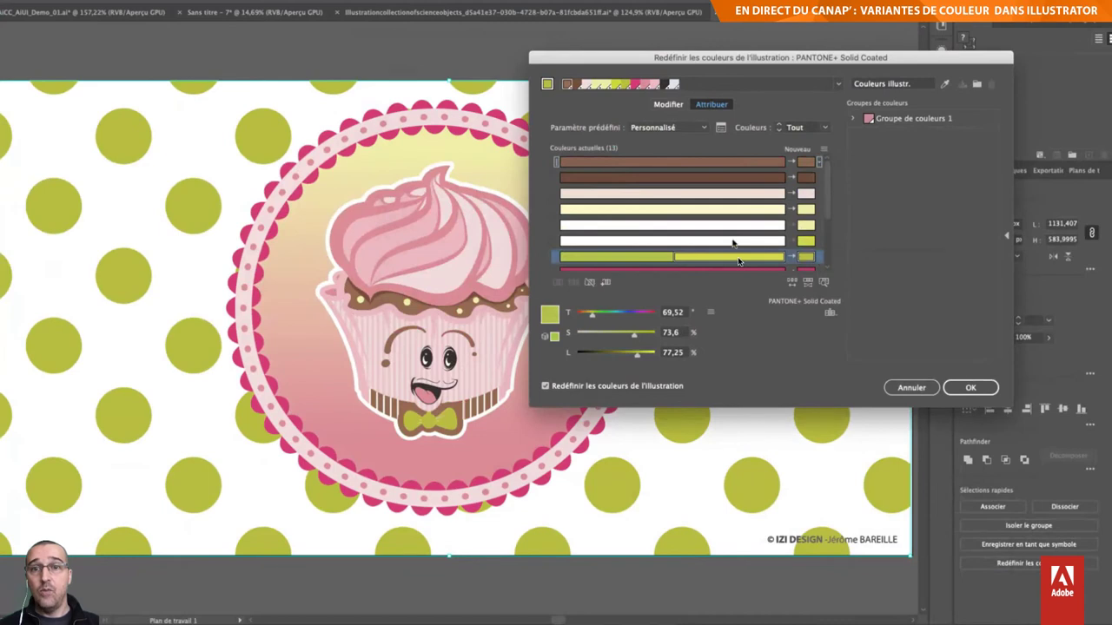
# Step: Merge the pink colour into the light pink row
pyautogui.scroll(-3, 734, 247)
pyautogui.click(750, 213)
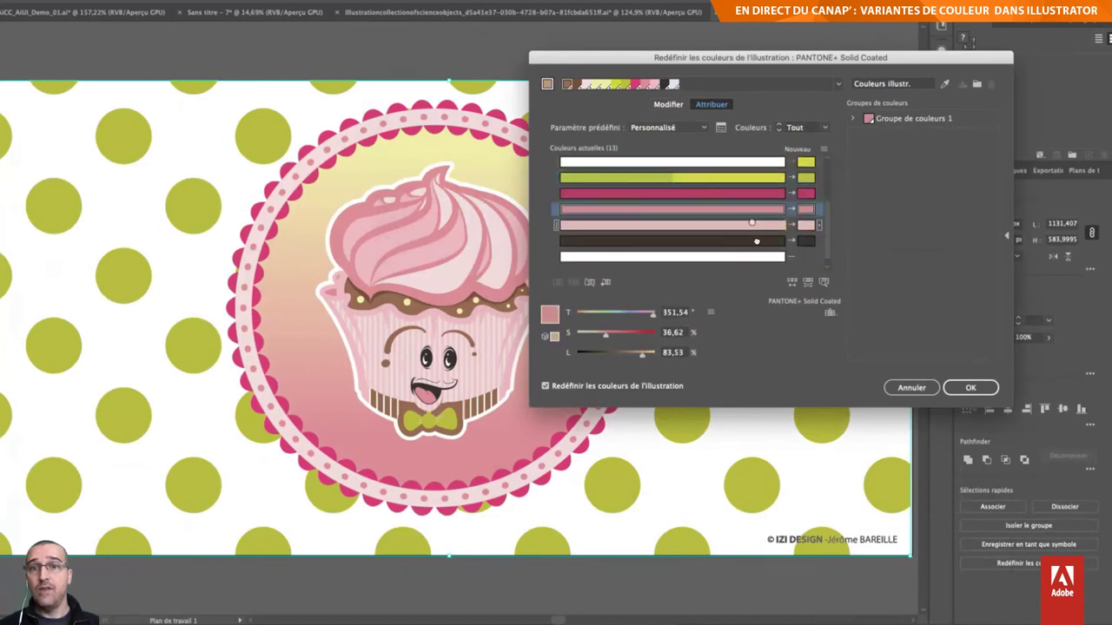
pyautogui.moveTo(752, 226); pyautogui.dragTo(754, 229)
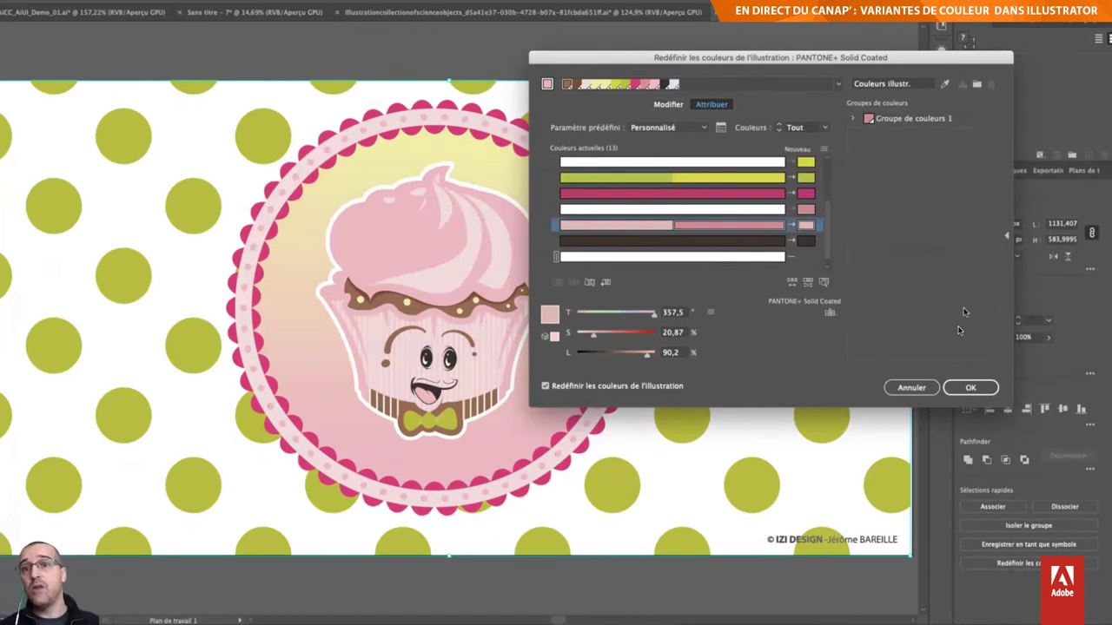
# Step: Save the merged palette as a new colour group and select Couleurs illustr
pyautogui.click(976, 84)
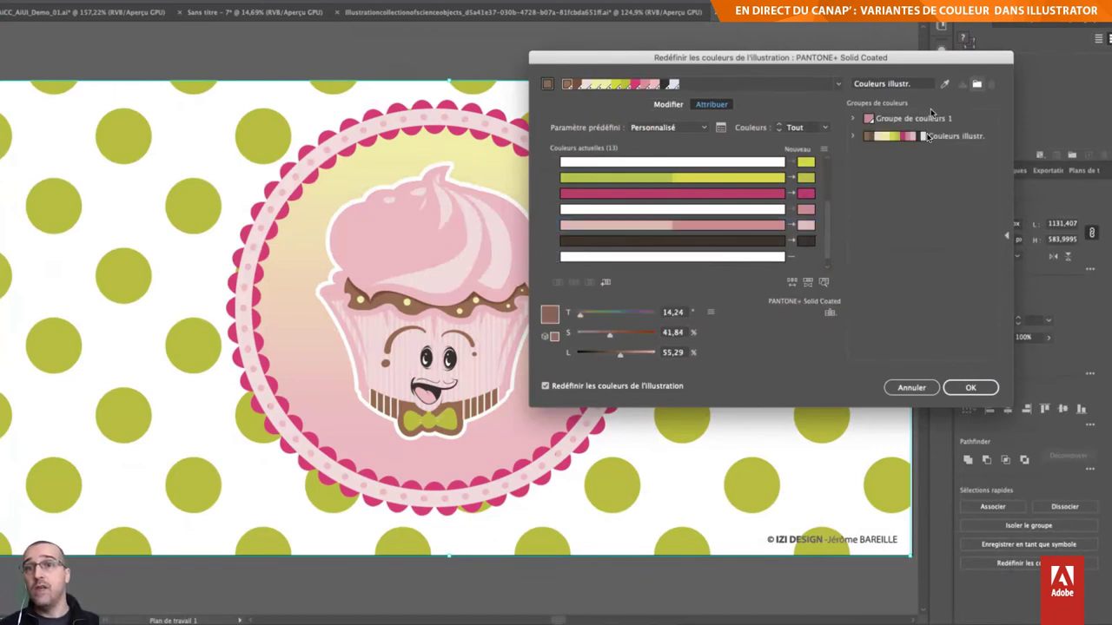
pyautogui.click(966, 135)
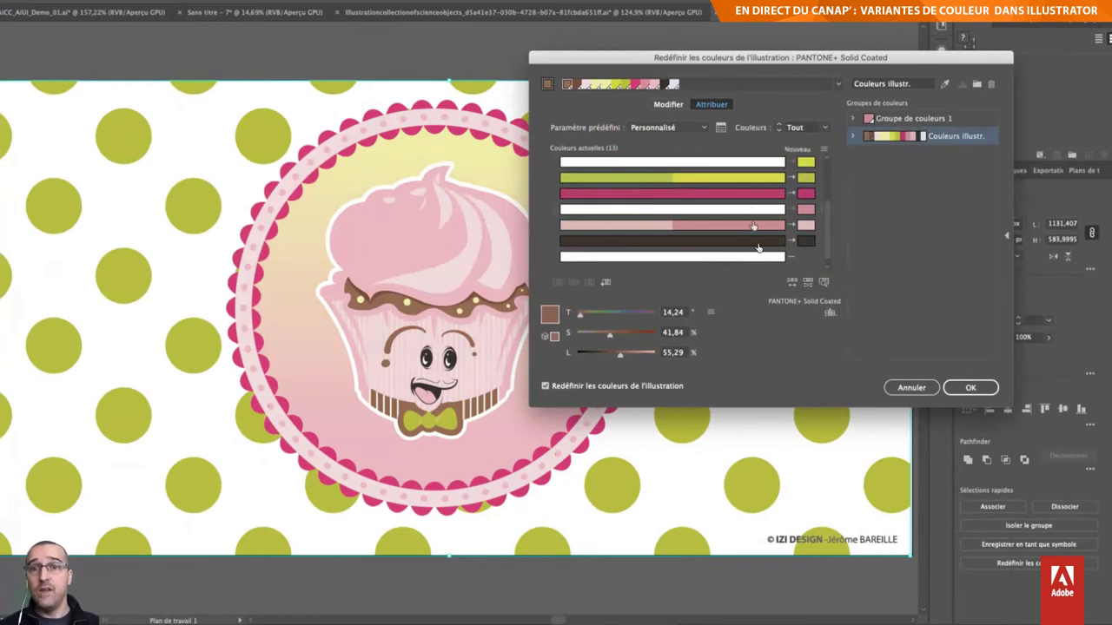
pyautogui.scroll(3, 764, 168)
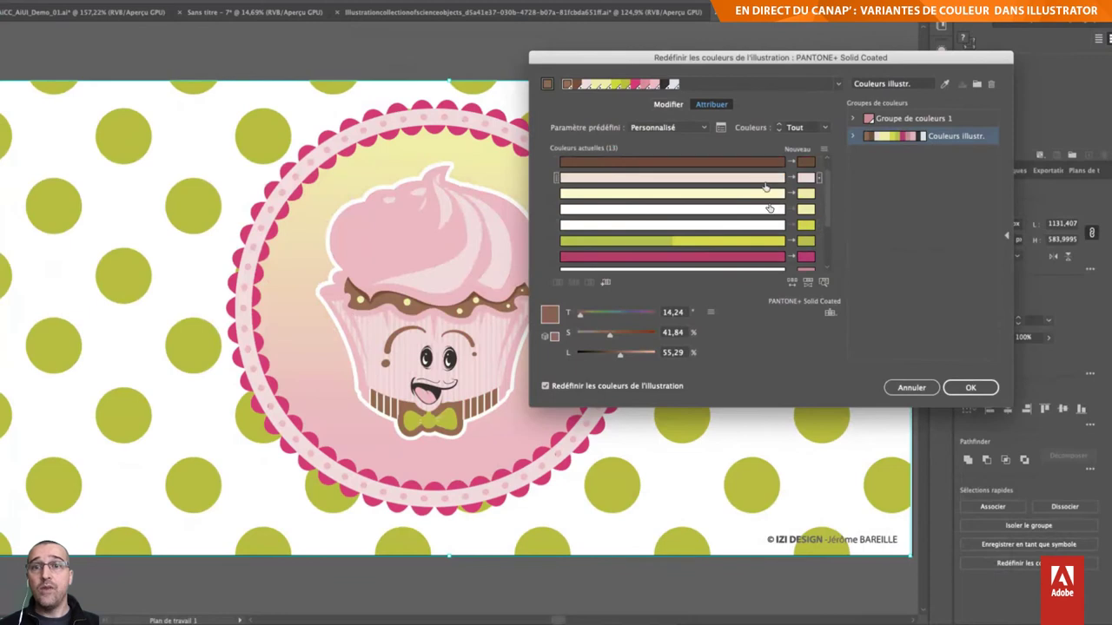
pyautogui.scroll(-3, 765, 224)
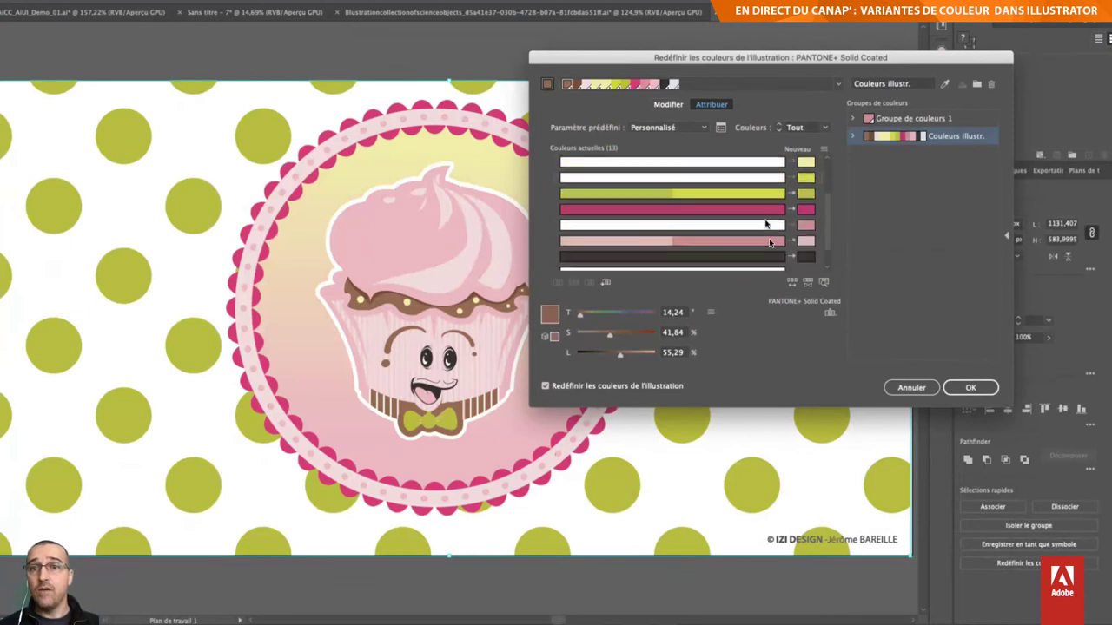
# Step: Randomly reshuffle the colour order until the cupcake shows olive frosting on pale yellow dots
pyautogui.click(793, 282)
pyautogui.click(793, 282)
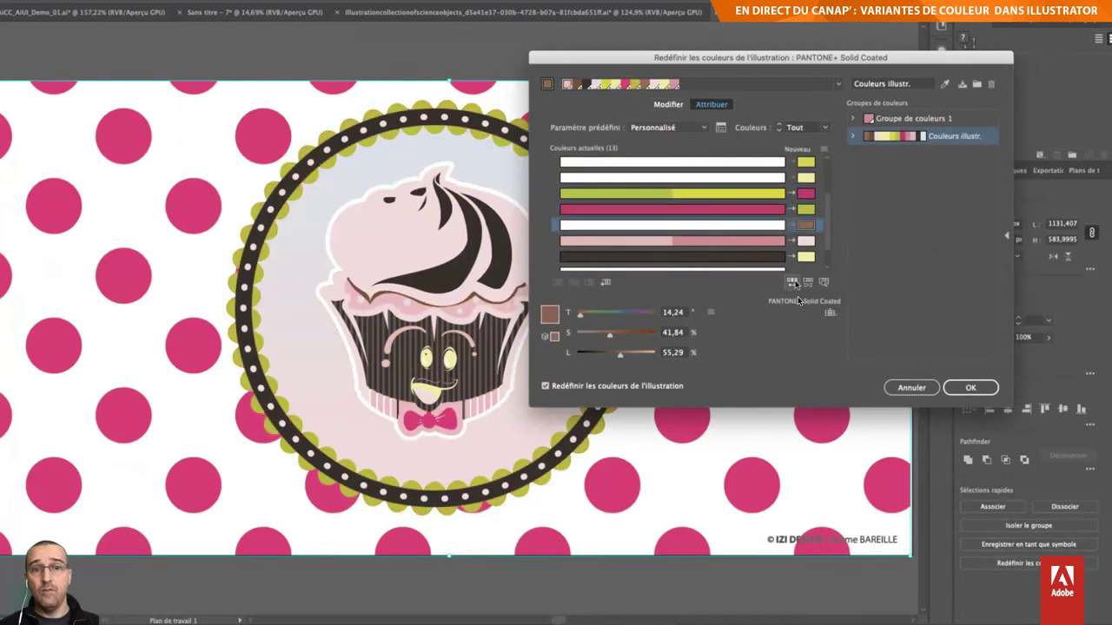
pyautogui.click(793, 282)
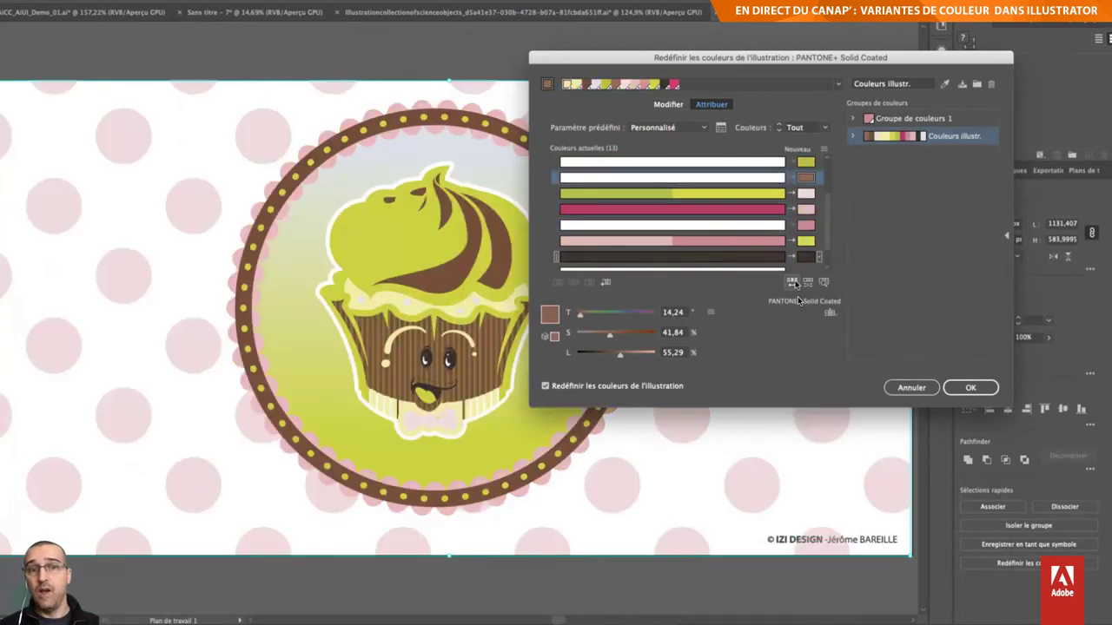
pyautogui.click(792, 283)
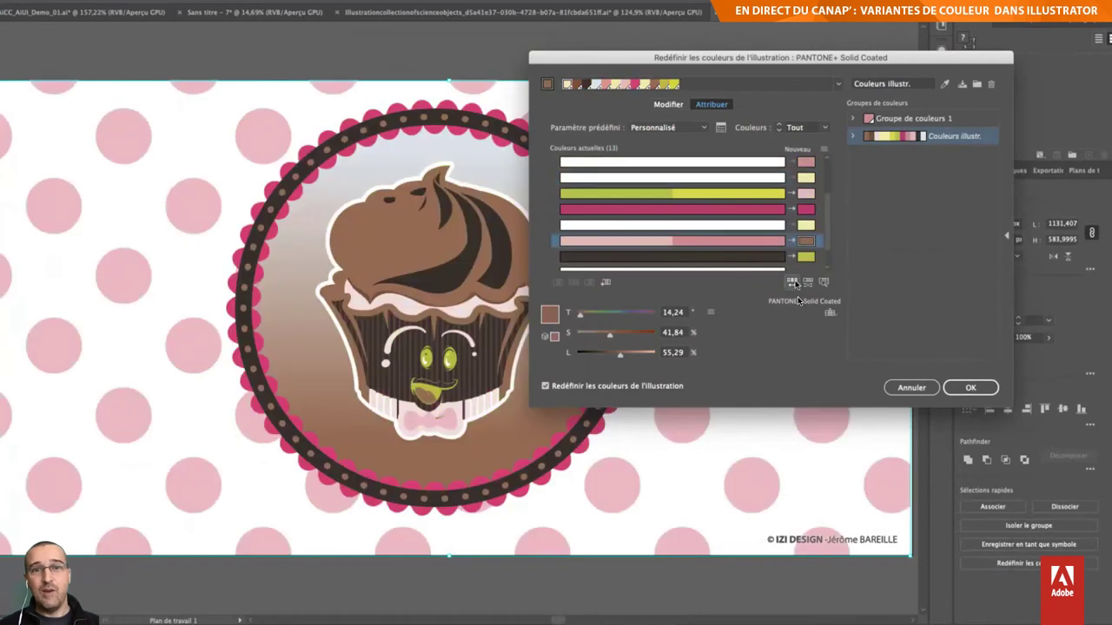
pyautogui.click(792, 282)
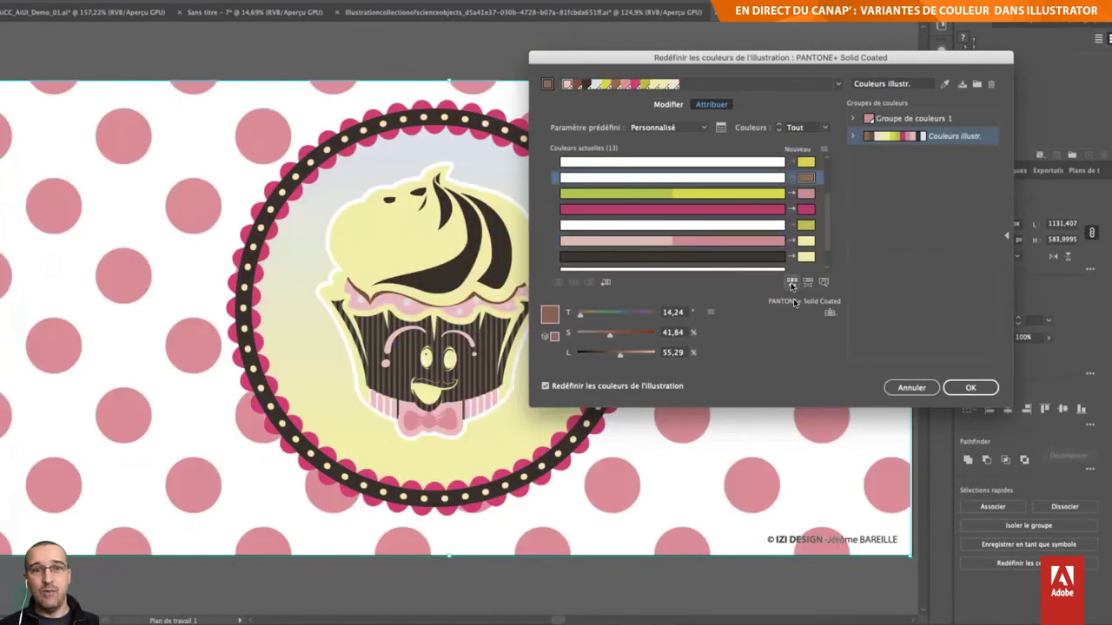
pyautogui.click(792, 282)
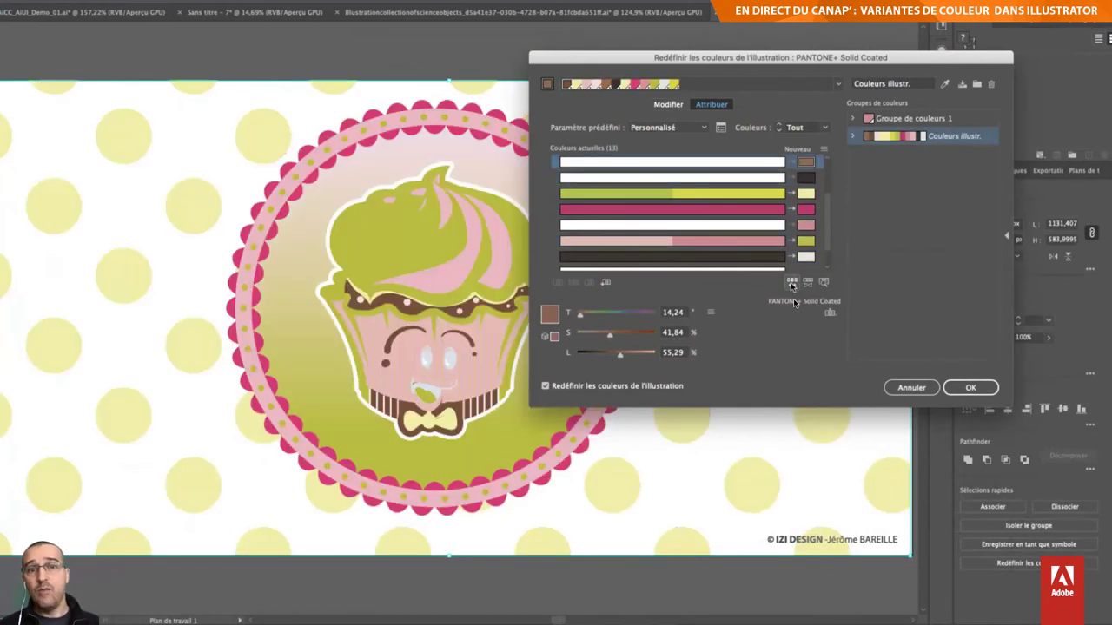
pyautogui.click(792, 282)
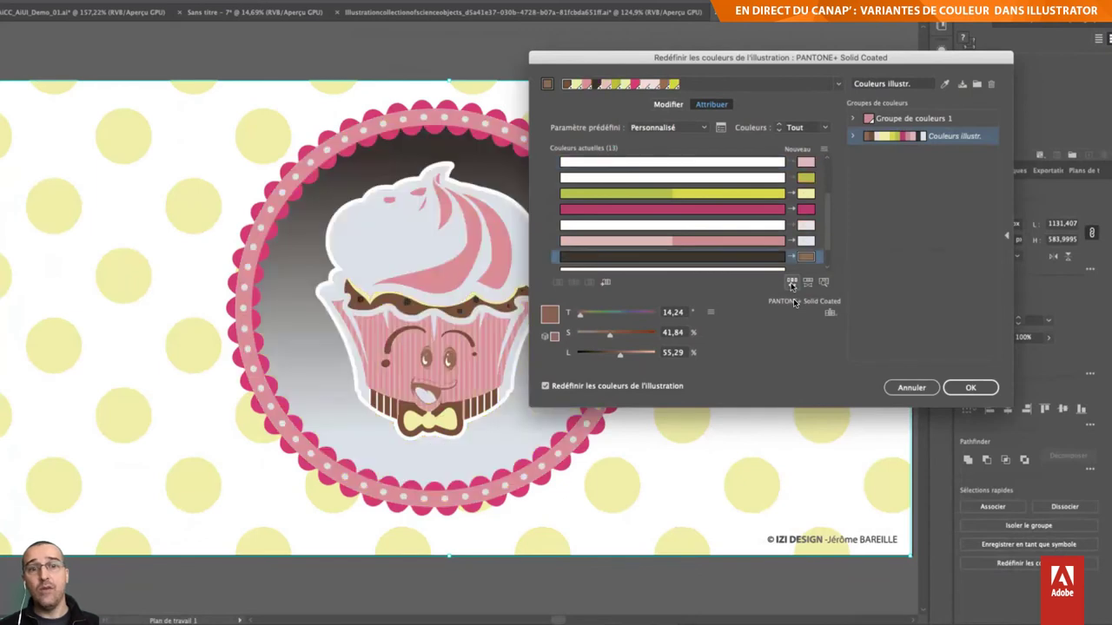
pyautogui.click(793, 282)
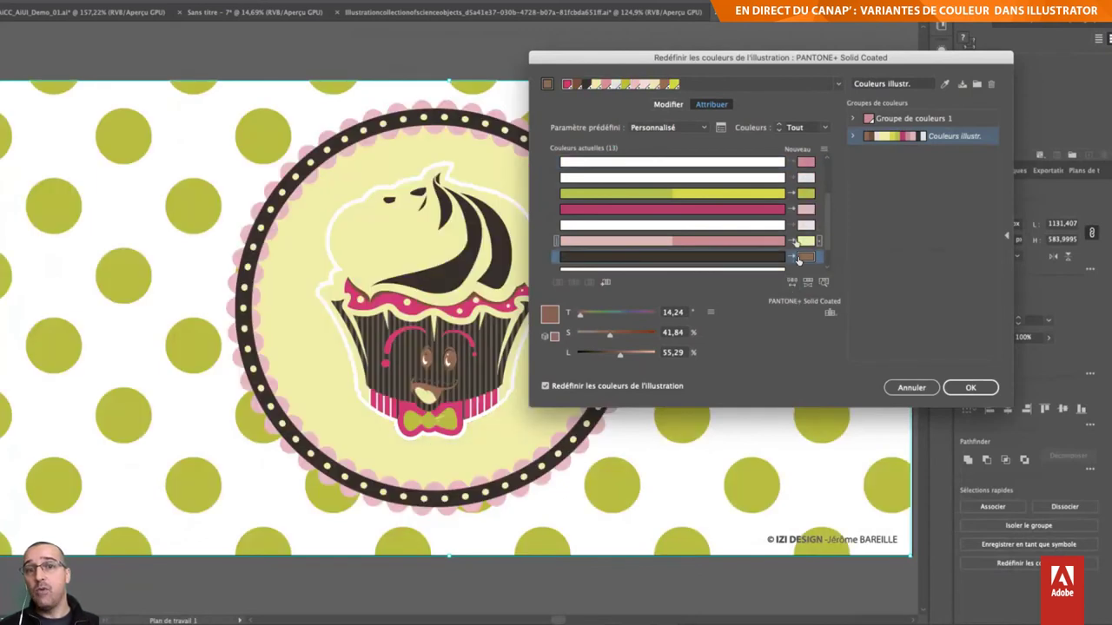
pyautogui.click(792, 282)
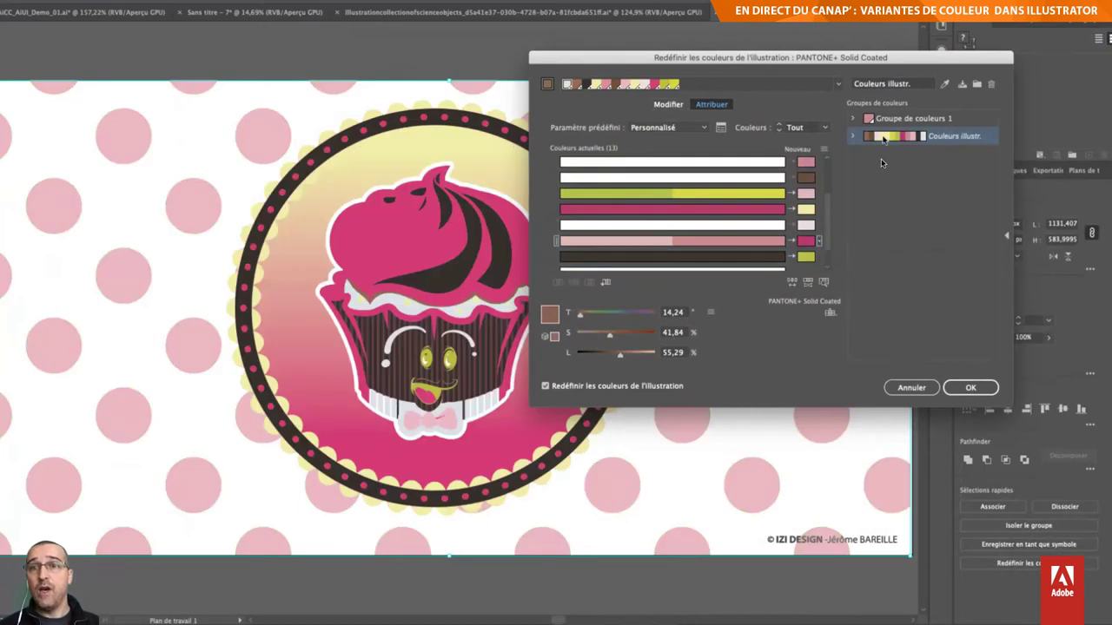
pyautogui.click(946, 84)
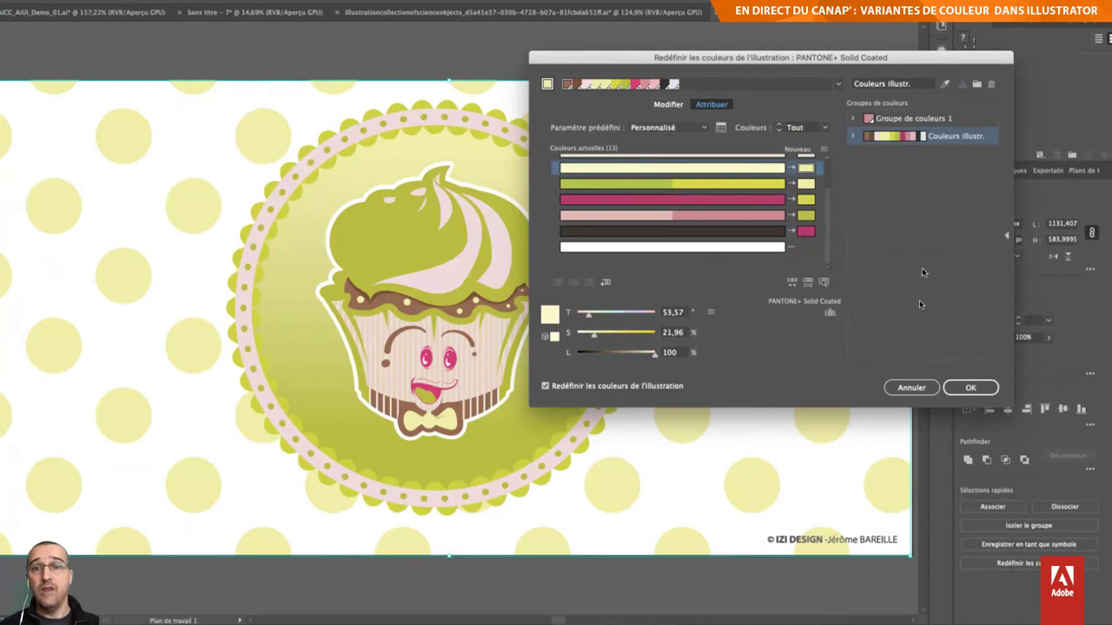
# Step: Apply the shuffled colours, reopen Recolor Artwork and reduce the palette to 2 colours
pyautogui.click(970, 387)
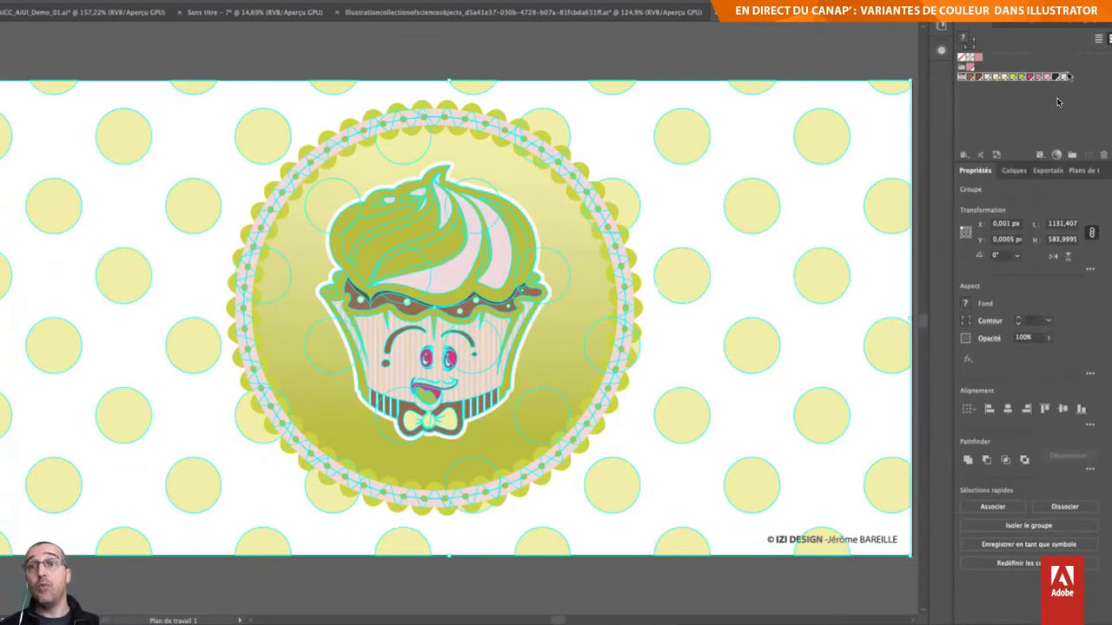
pyautogui.click(1056, 155)
pyautogui.click(801, 128)
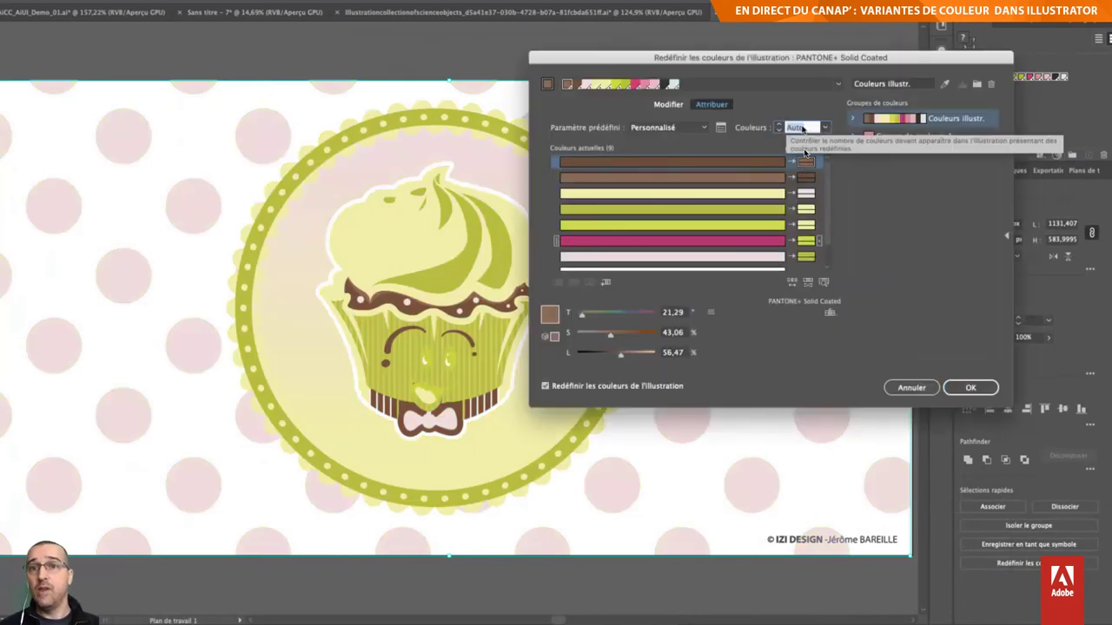
pyautogui.write('2')
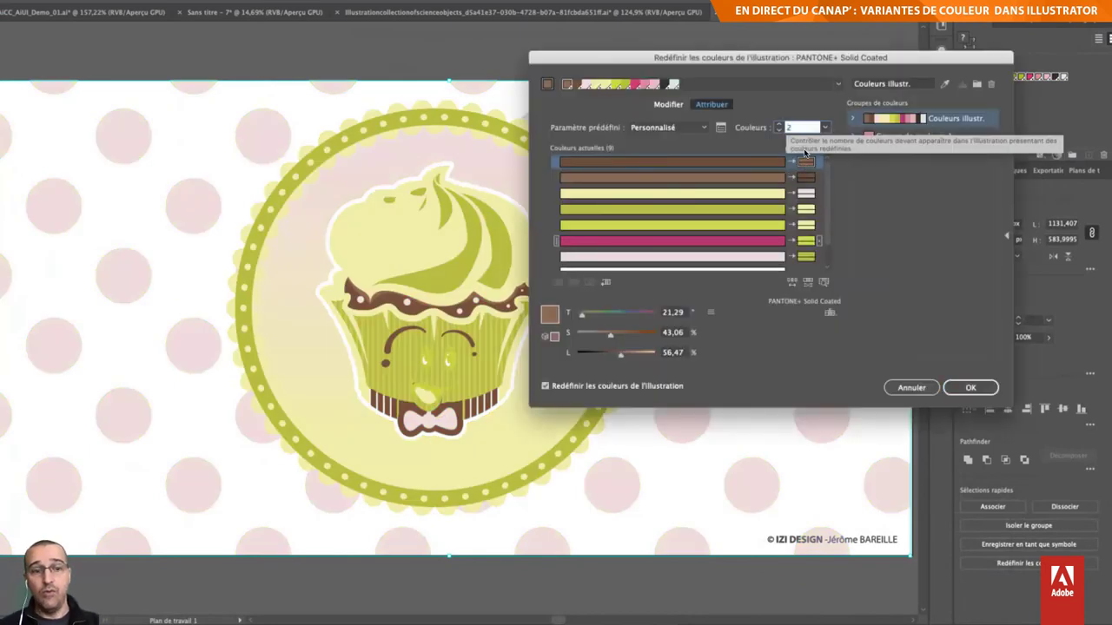
pyautogui.press('Tab')
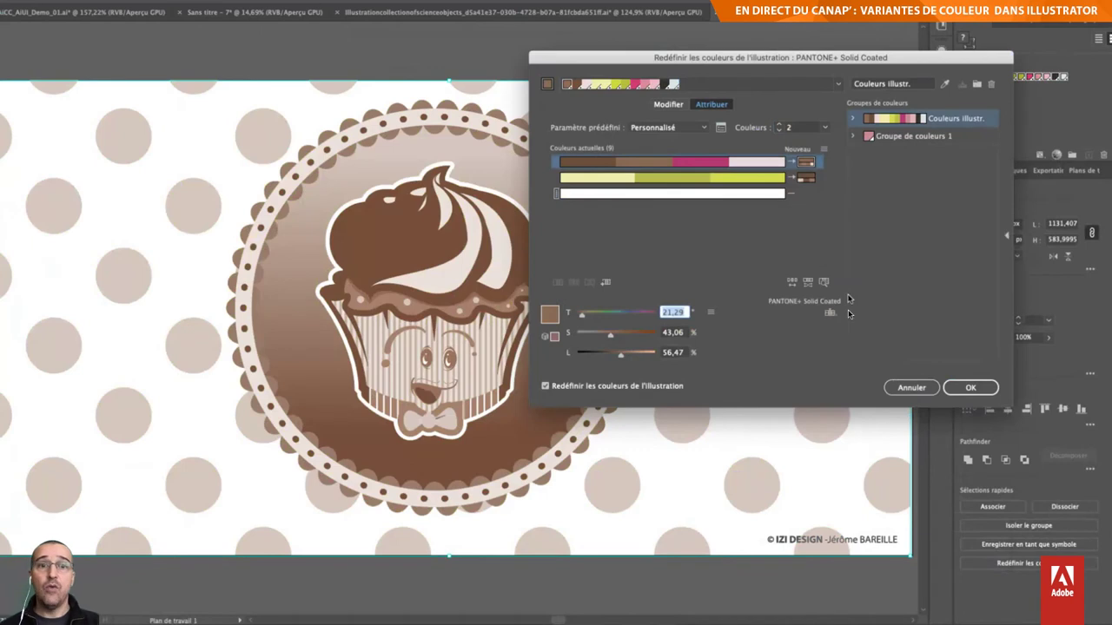
# Step: Pick a green swatch as the new colour for the brown-tone row
pyautogui.doubleClick(807, 179)
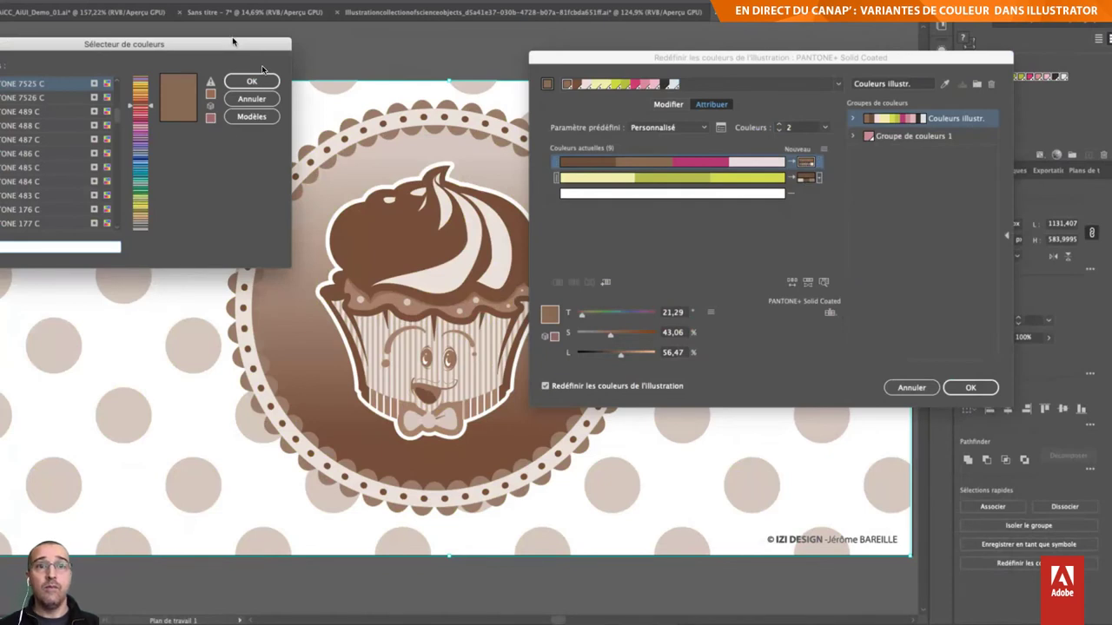
pyautogui.moveTo(233, 41); pyautogui.dragTo(597, 104)
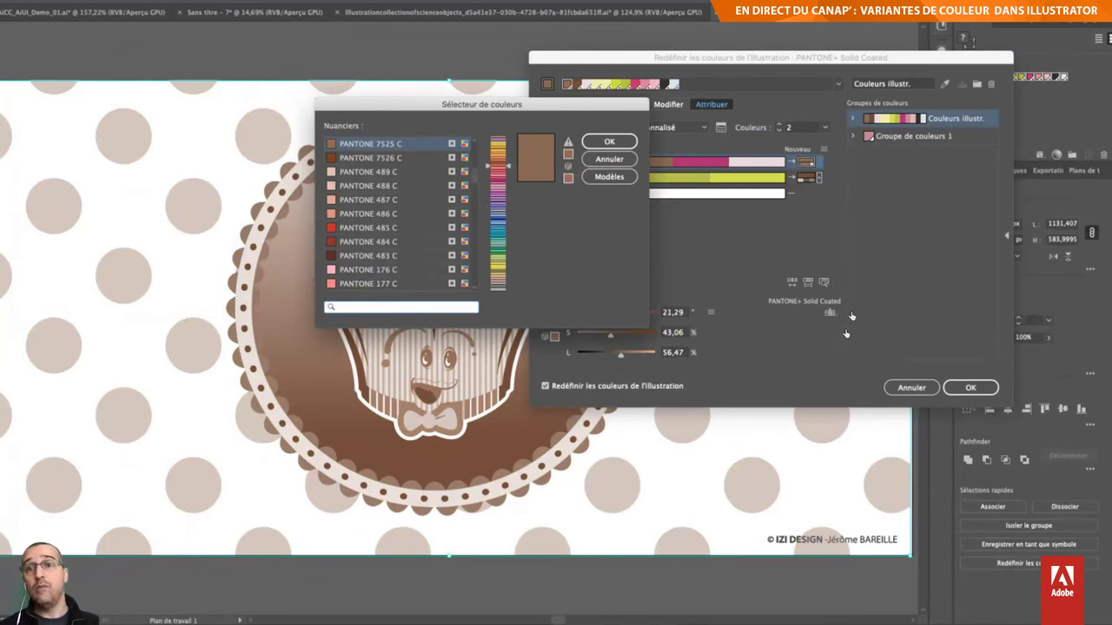
pyautogui.scroll(4, 424, 238)
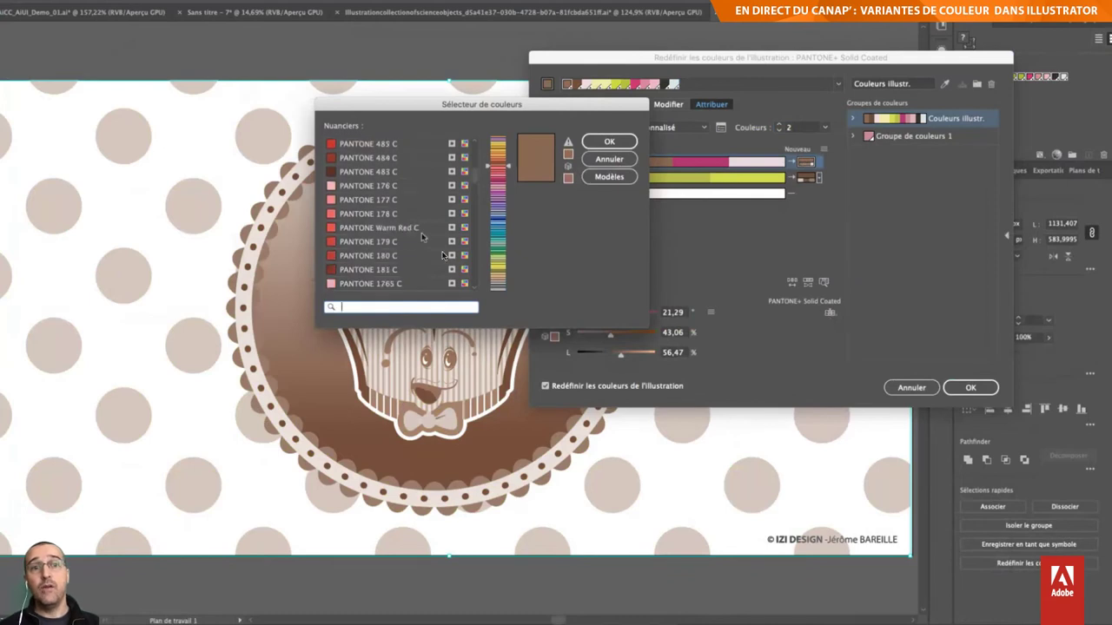
pyautogui.click(403, 307)
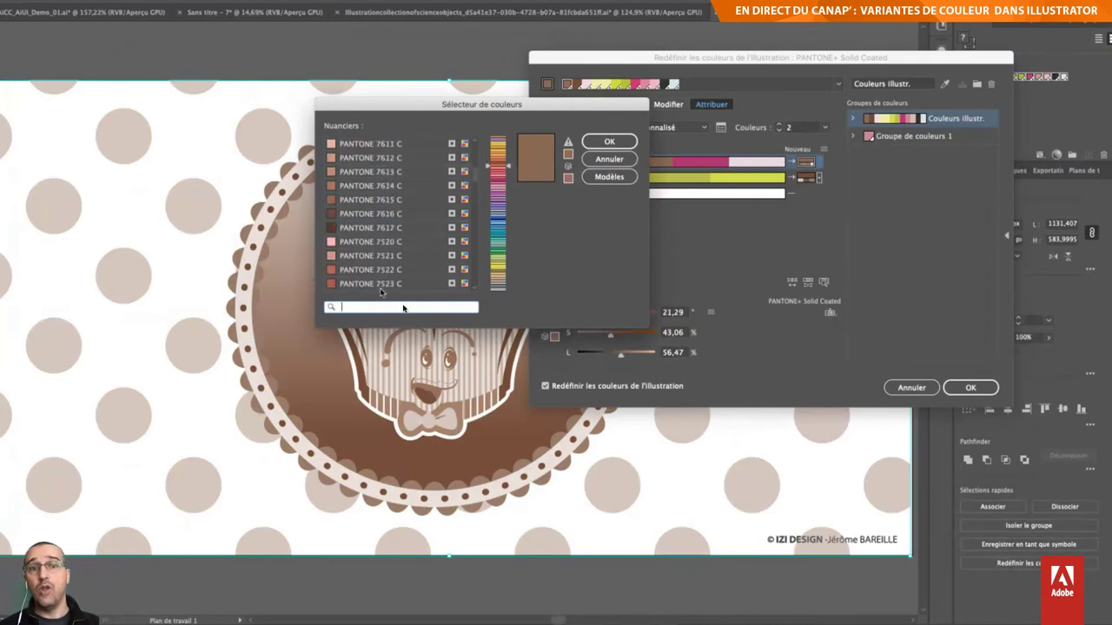
pyautogui.click(498, 249)
pyautogui.click(611, 141)
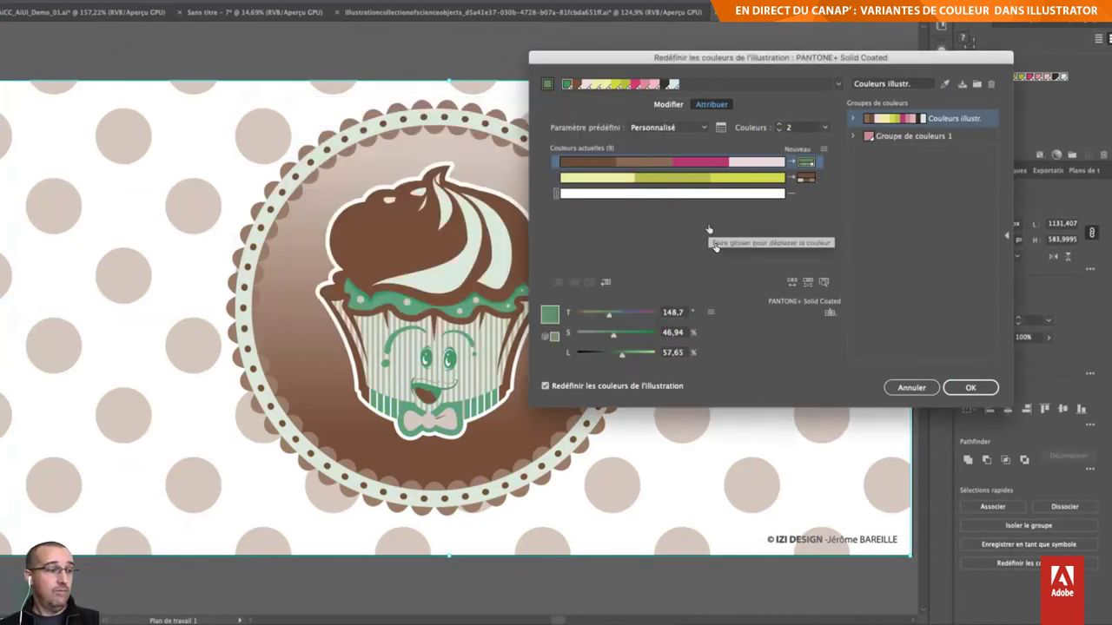
# Step: Confirm Oui to save the colour group and apply the brown-and-mint recolour, then deselect
pyautogui.press('Return')
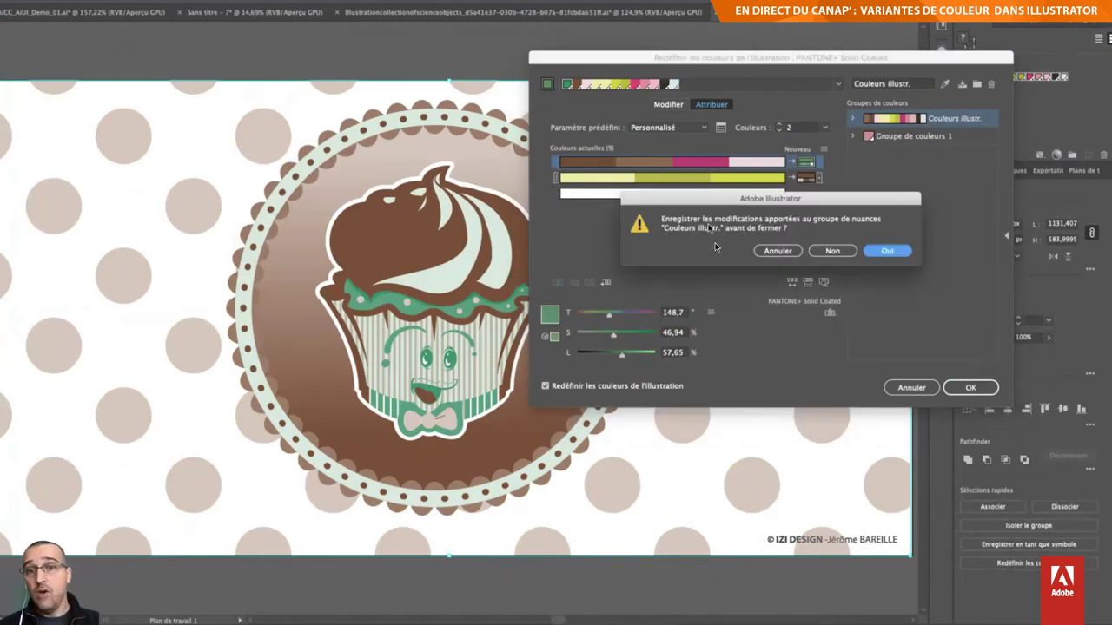
pyautogui.click(887, 251)
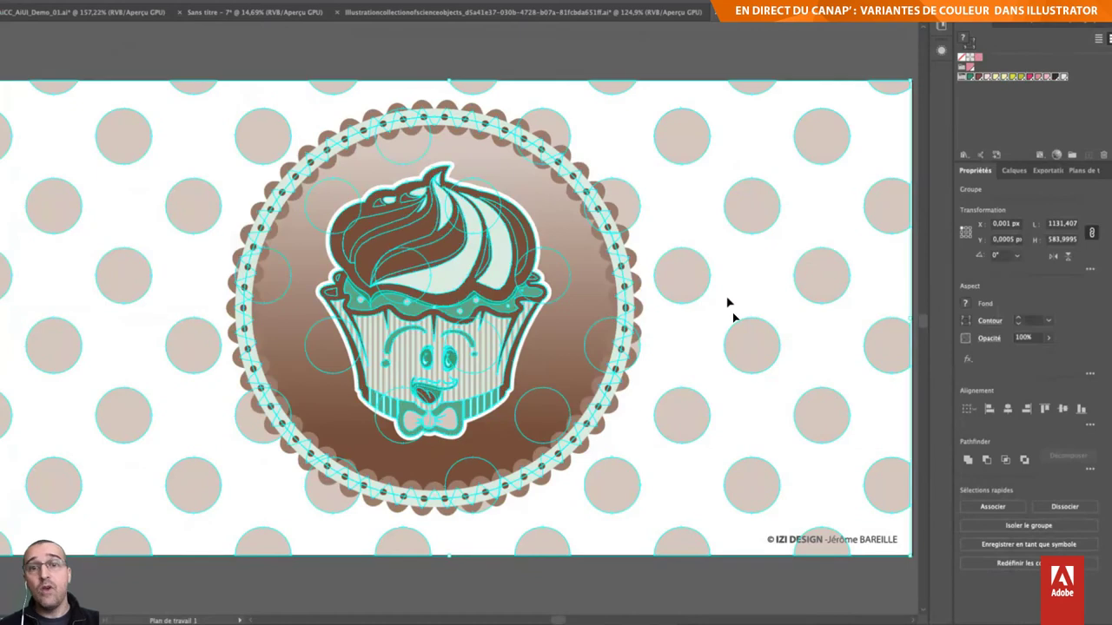
pyautogui.hotkey('ctrl', '-')
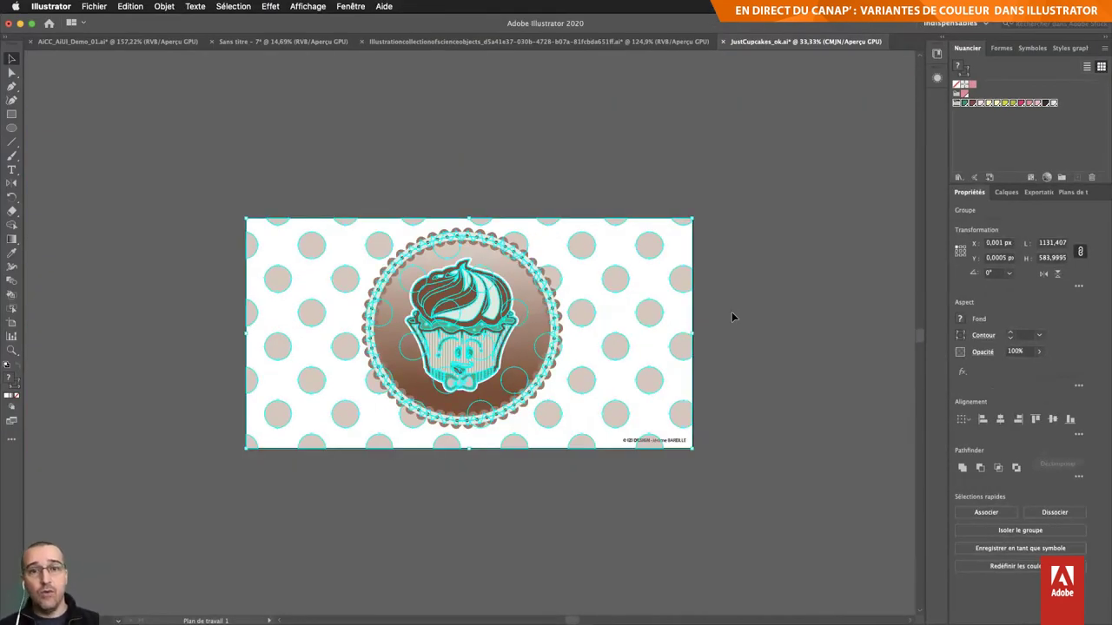
pyautogui.click(731, 314)
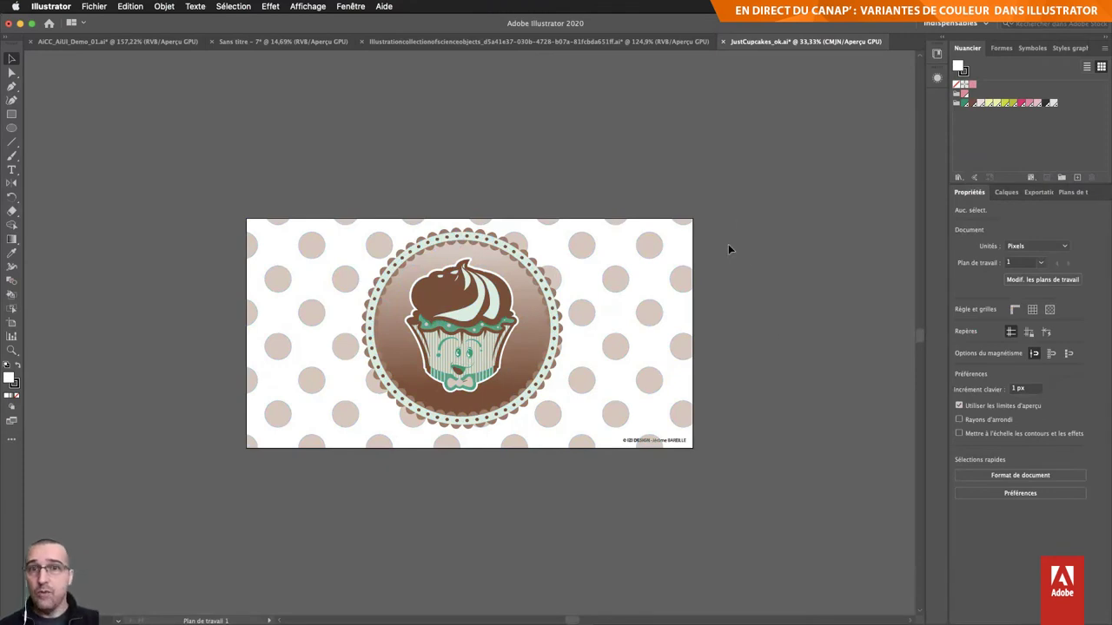
# Step: Switch to Adobe Bridge and scroll through the Vector folder
pyautogui.press('super+Tab')
pyautogui.click(383, 323)
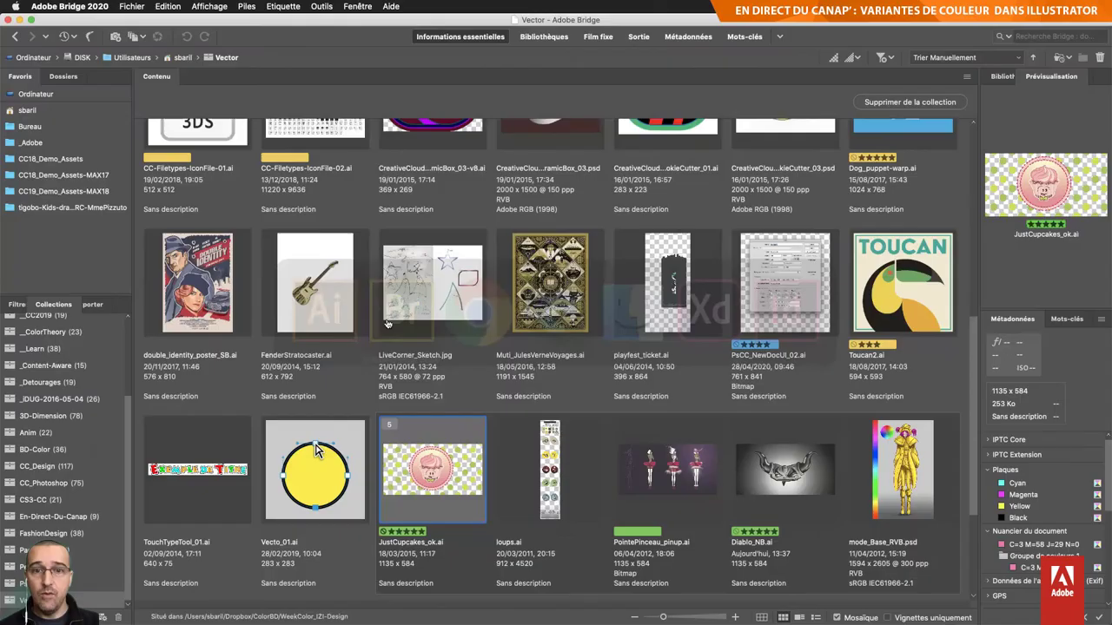
pyautogui.scroll(5, 501, 412)
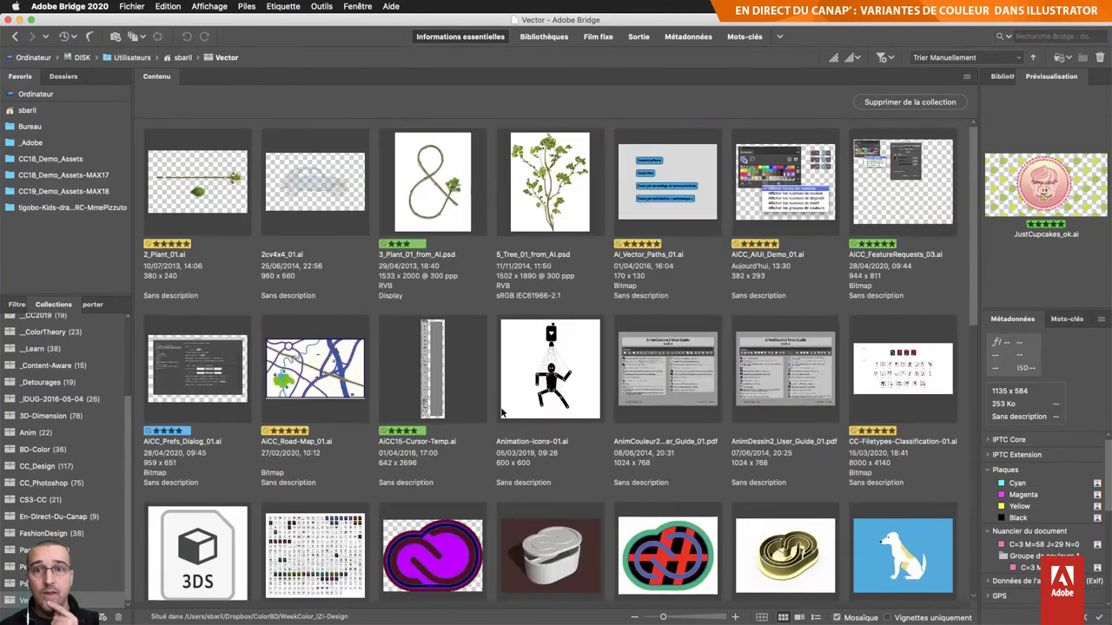
pyautogui.press('super+Tab')
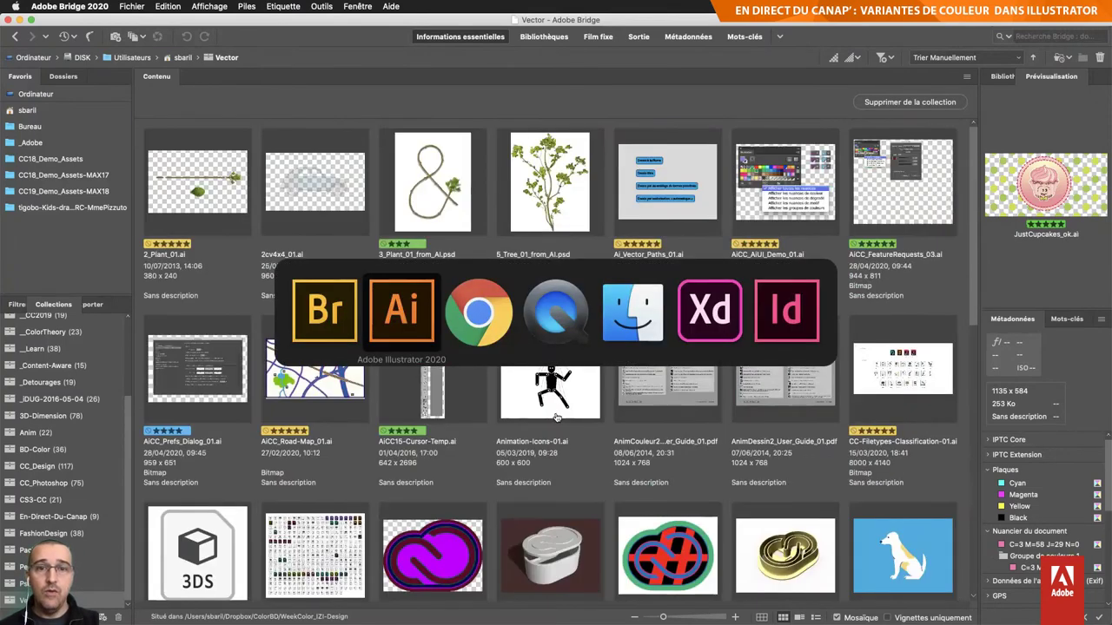
# Step: Browse the InDesign and Illustrator template tabs on Adobe Stock, then return to JustCupcakes_ok.ai
pyautogui.click(480, 311)
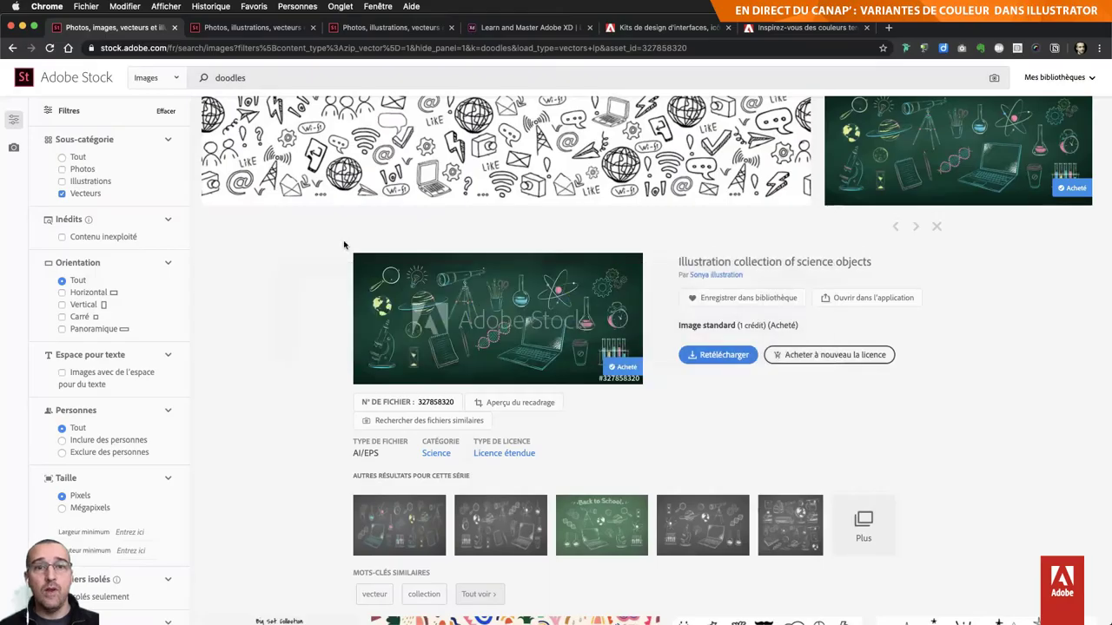
pyautogui.click(216, 32)
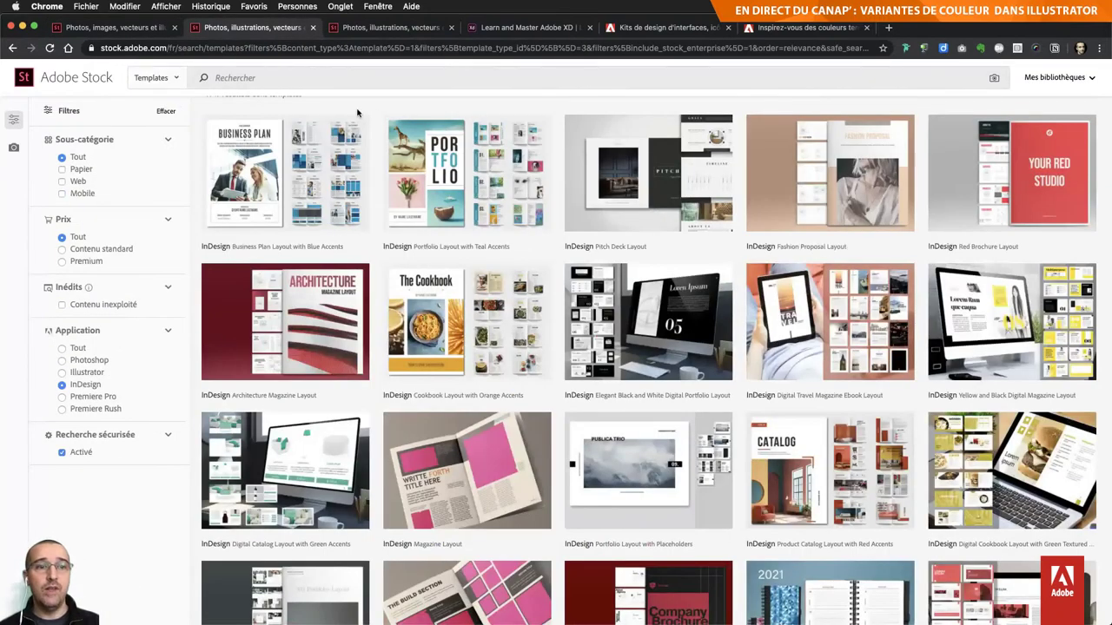
pyautogui.click(396, 28)
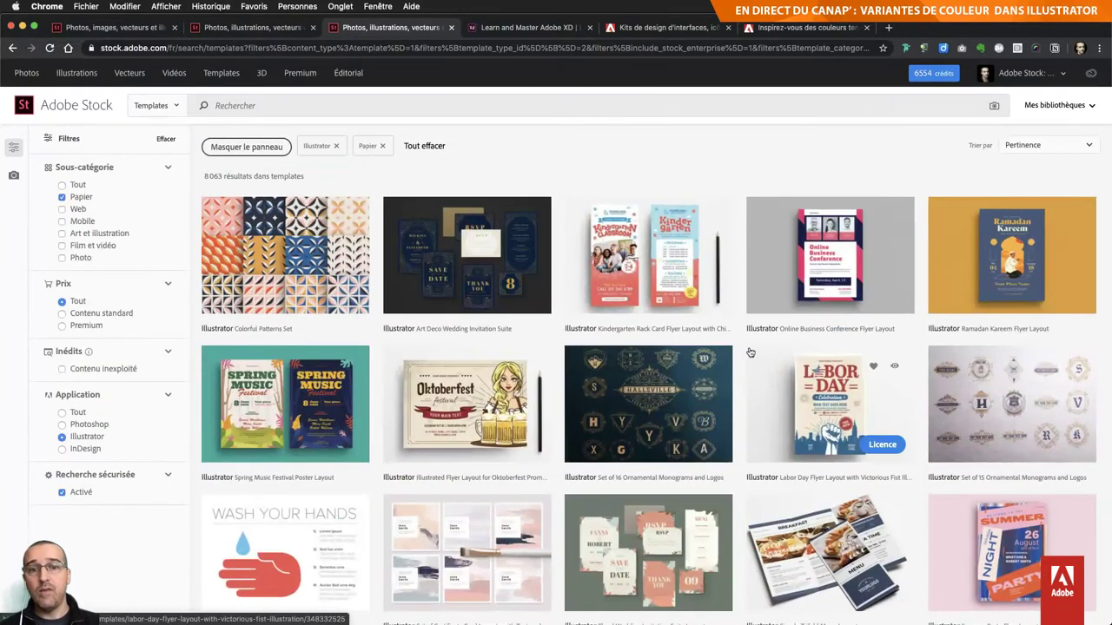
pyautogui.scroll(-5, 808, 365)
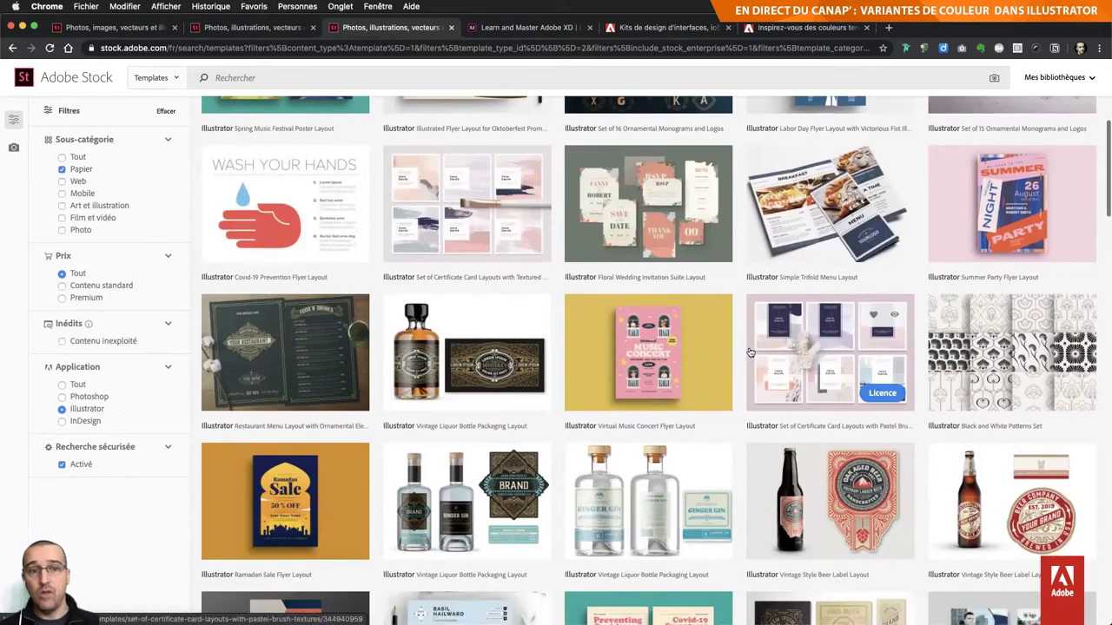
pyautogui.scroll(3, 751, 352)
pyautogui.scroll(2, 750, 352)
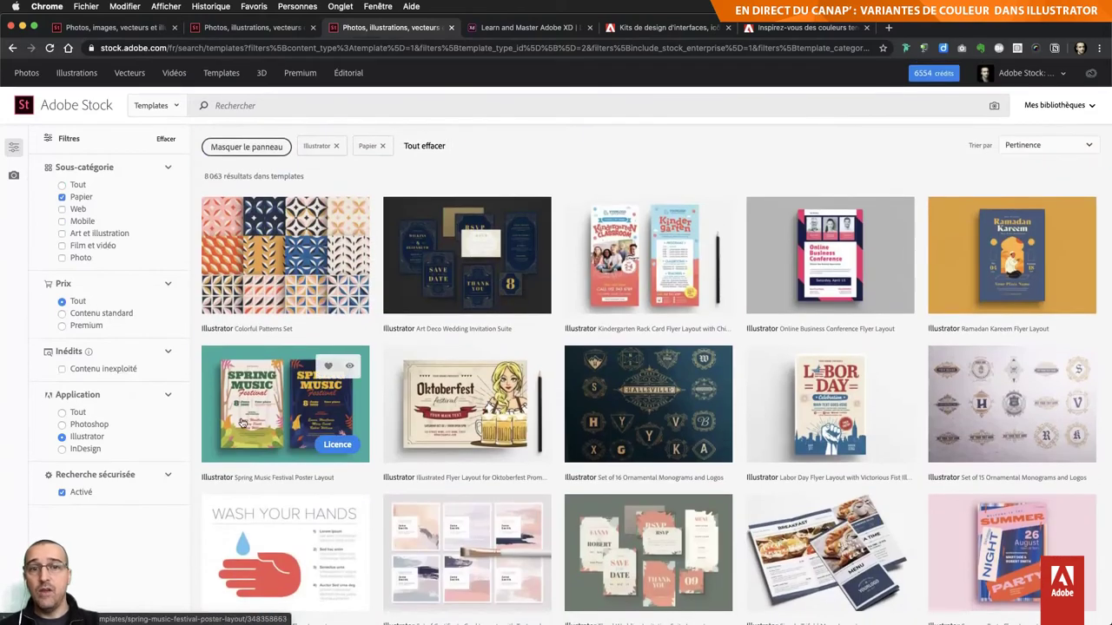
pyautogui.press('super+Tab')
pyautogui.press('super+Tab')
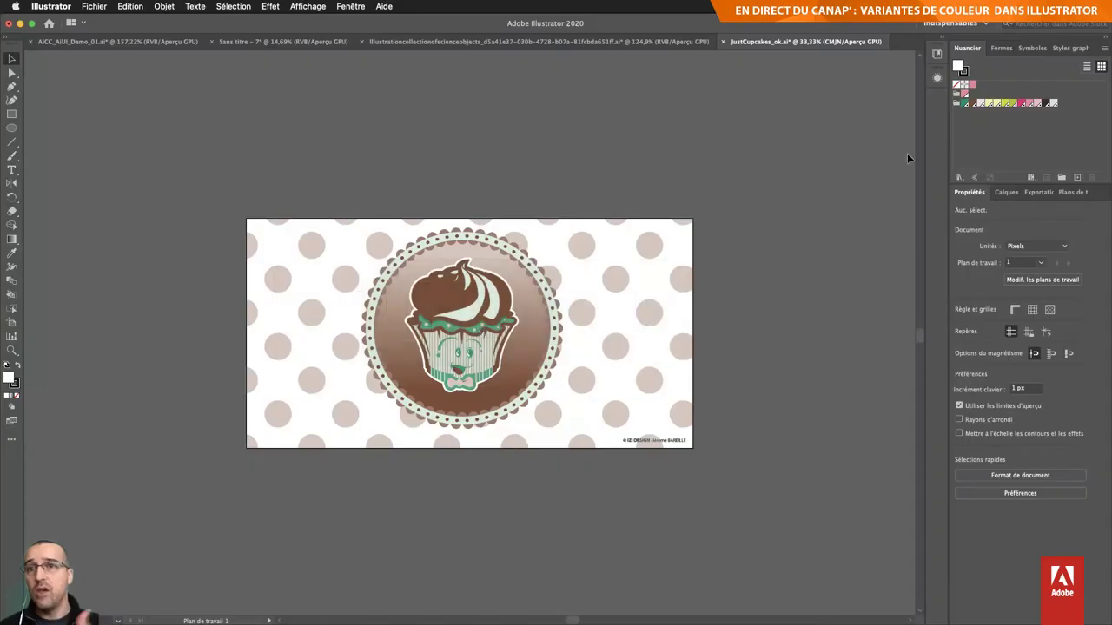
# Step: Open the Bi-Fold Menu template from Libraries and move the Missing Fonts dialog aside
pyautogui.click(936, 53)
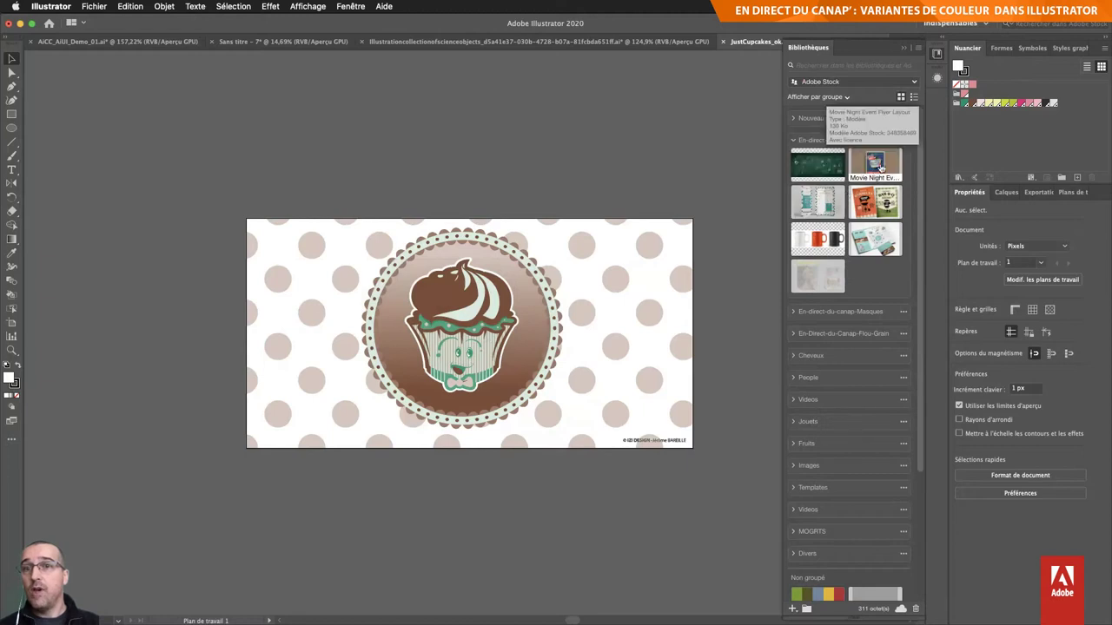
pyautogui.doubleClick(817, 206)
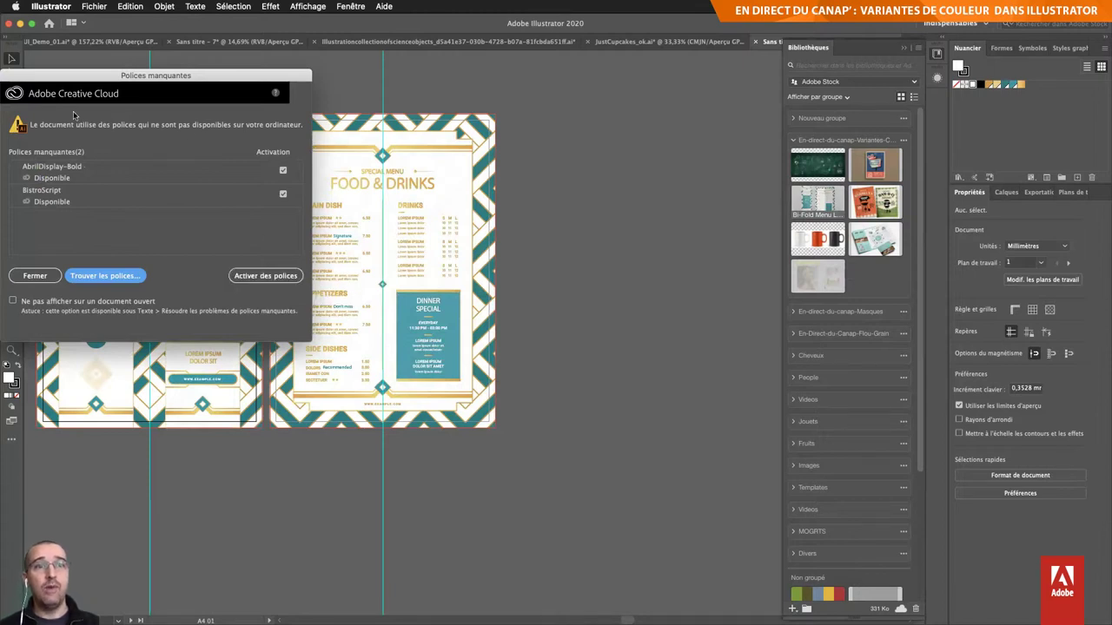
pyautogui.moveTo(125, 76); pyautogui.dragTo(240, 75)
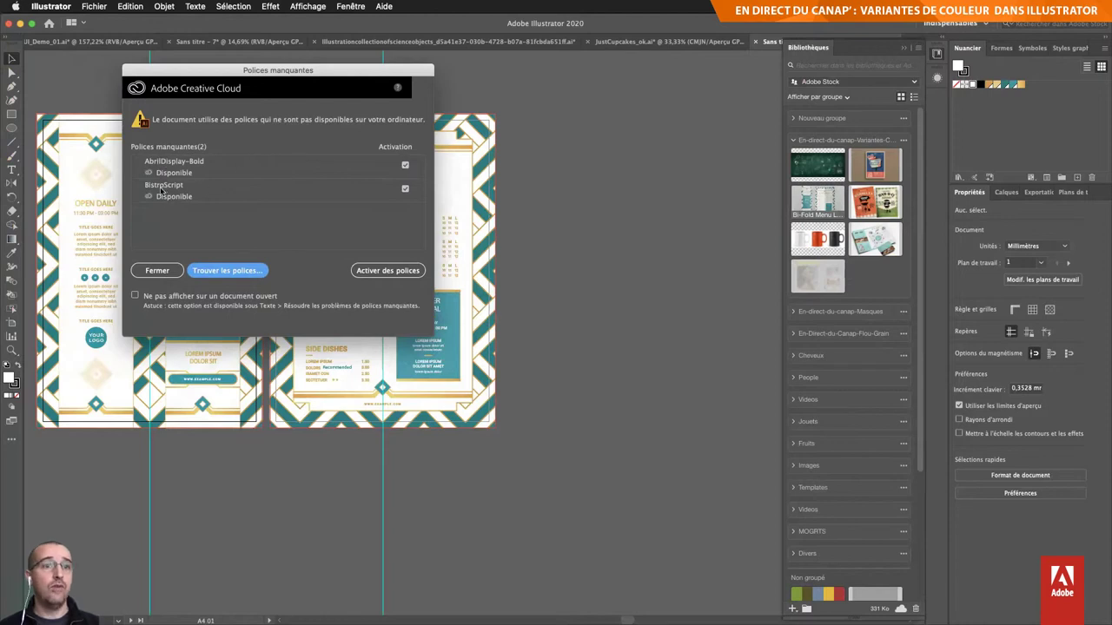
# Step: Activate AbrilDisplay-Bold and BistroScript, then close the Missing Fonts dialog
pyautogui.click(422, 268)
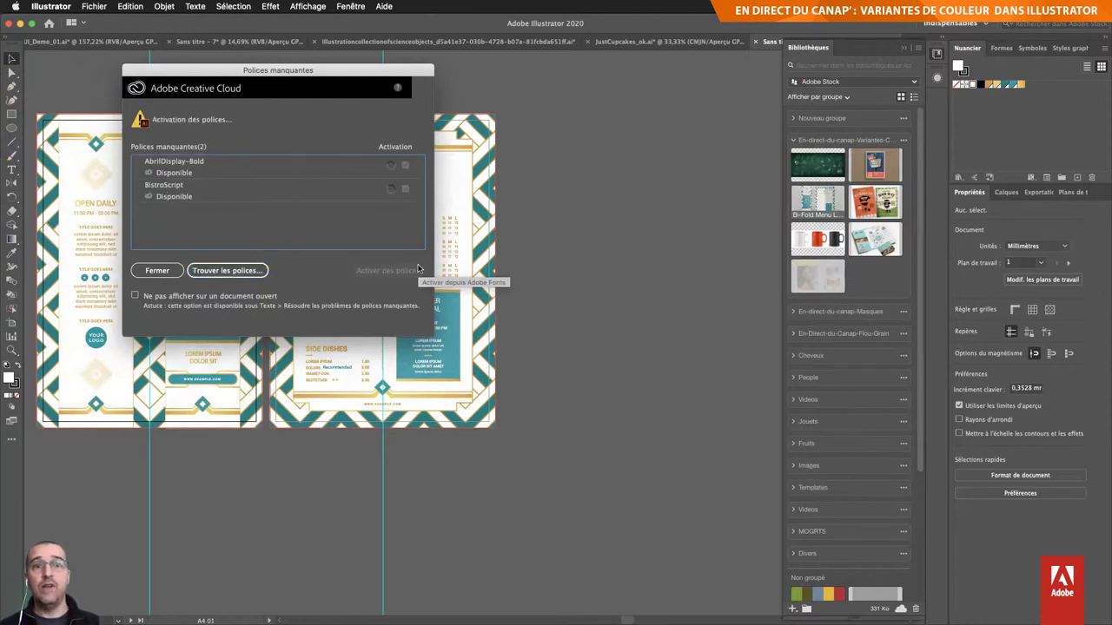
pyautogui.click(160, 271)
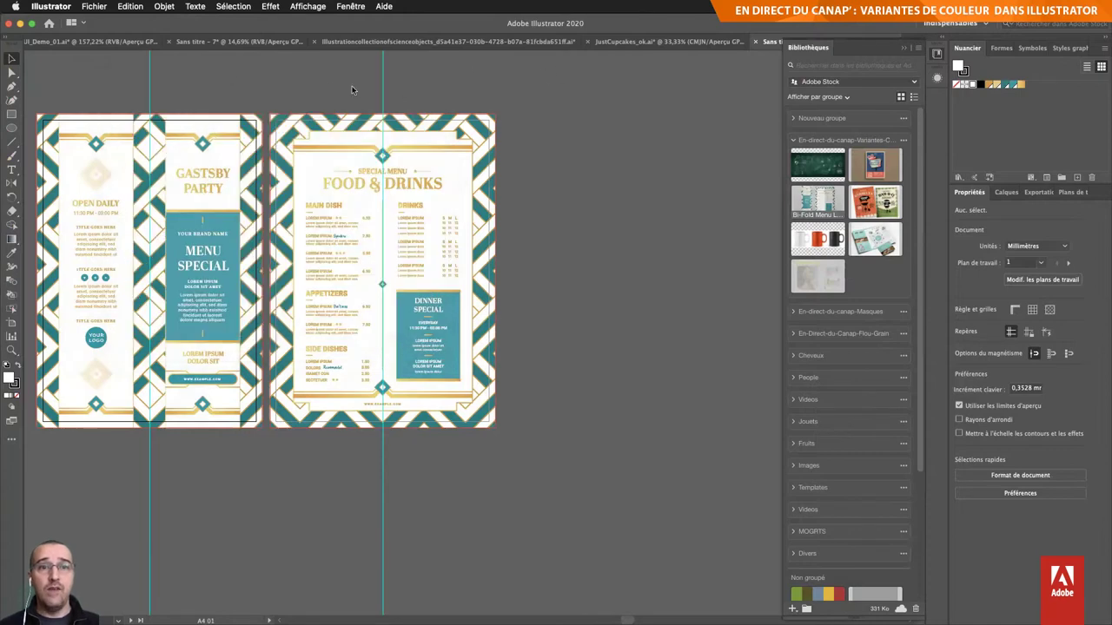
# Step: Fit both menu artboards in view, select all artwork, and open Recolor Artwork
pyautogui.hotkey('ctrl', '0')
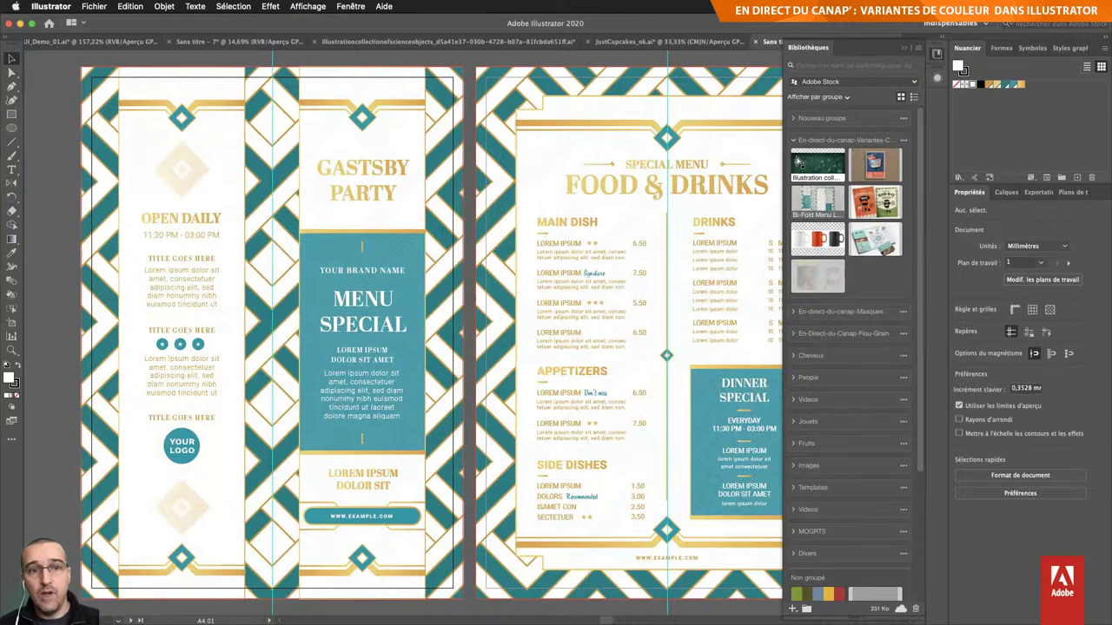
pyautogui.hotkey('ctrl', 'a')
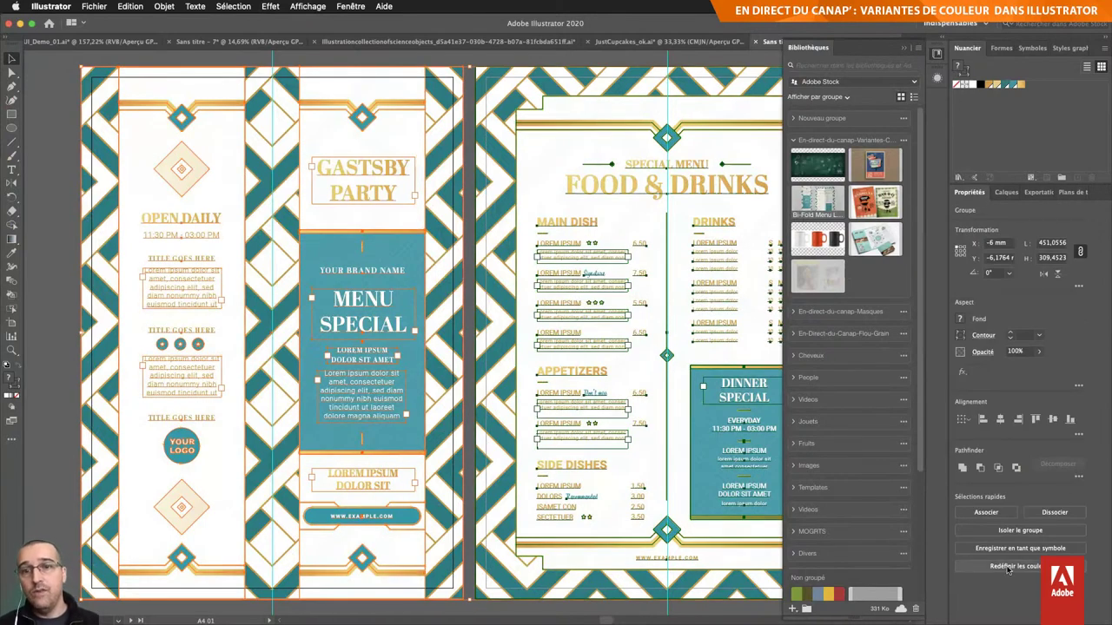
pyautogui.click(1008, 569)
# Step: Merge the third colour row into the fourth, then move it back to its own row
pyautogui.click(765, 215)
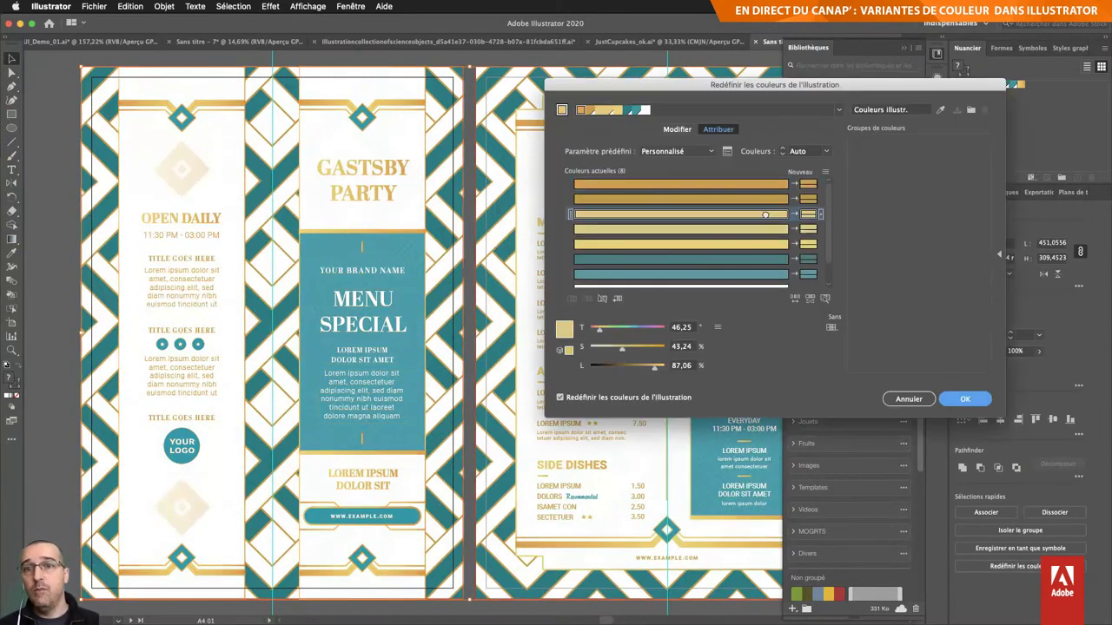
pyautogui.moveTo(765, 214); pyautogui.dragTo(766, 229)
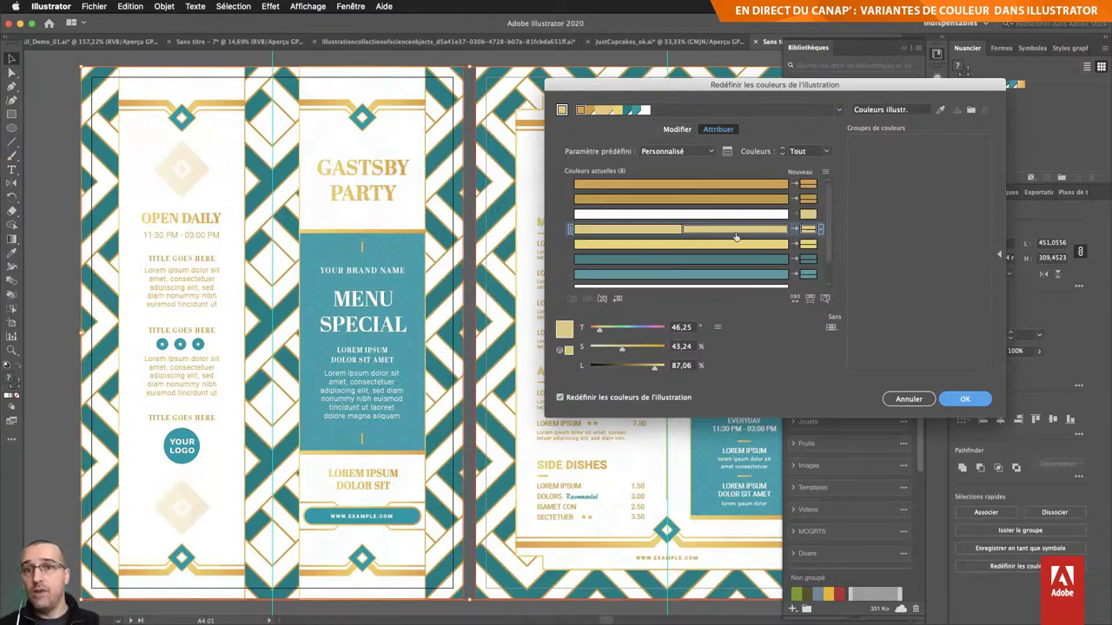
pyautogui.moveTo(737, 230)
pyautogui.mouseDown()
pyautogui.moveTo(738, 203)
pyautogui.moveTo(745, 259)
pyautogui.mouseUp()
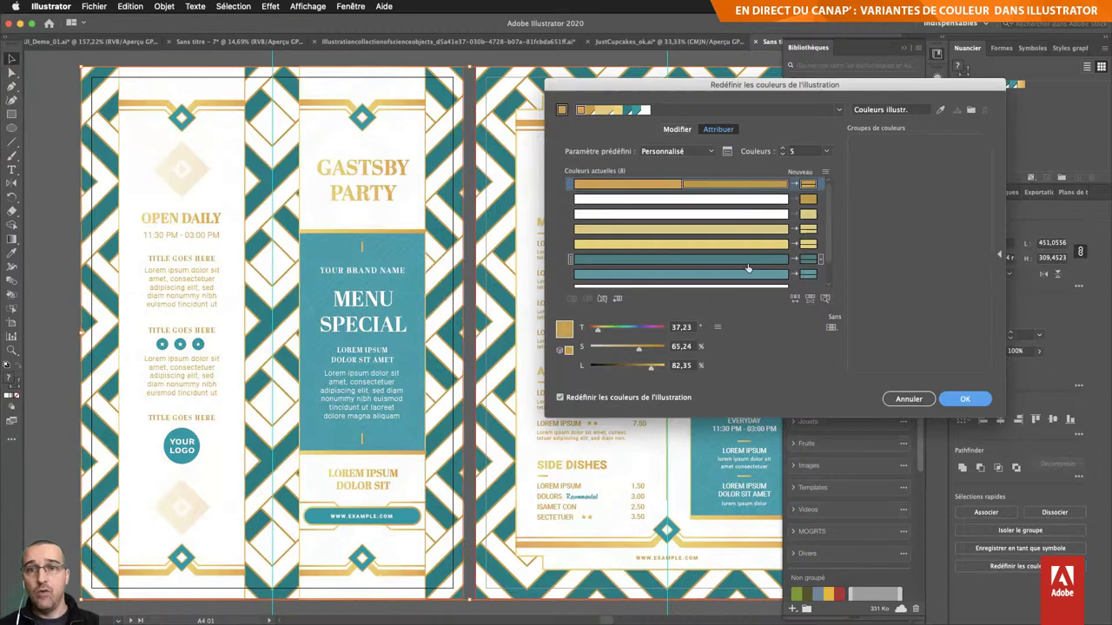
pyautogui.scroll(1, 744, 259)
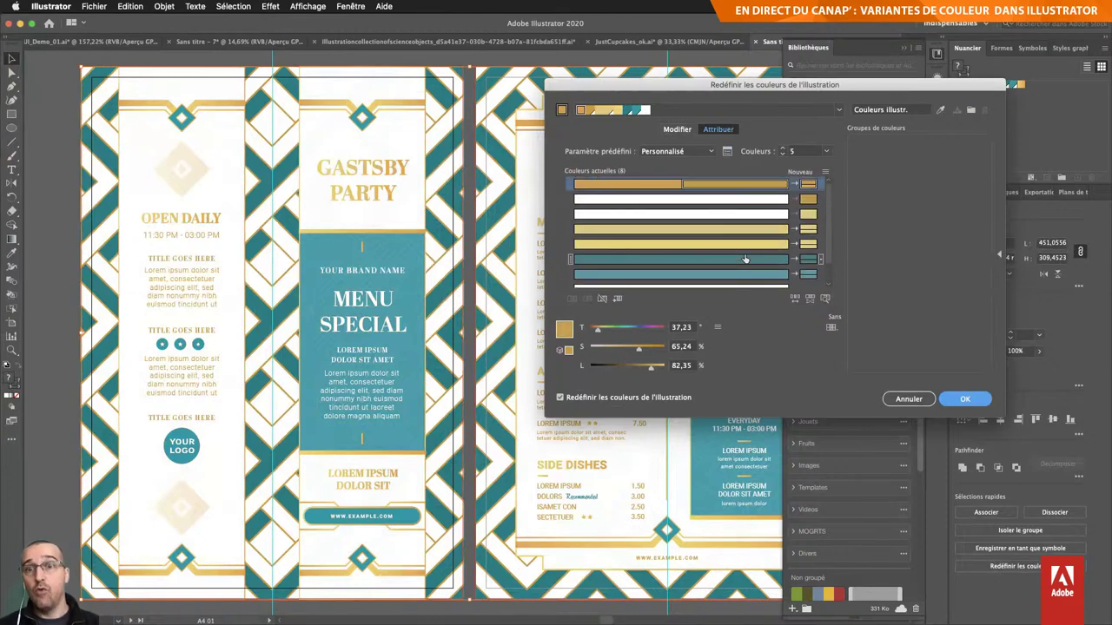
# Step: Apply a Triadic harmony rule and rotate the wheel toward blue and orange hues
pyautogui.click(677, 129)
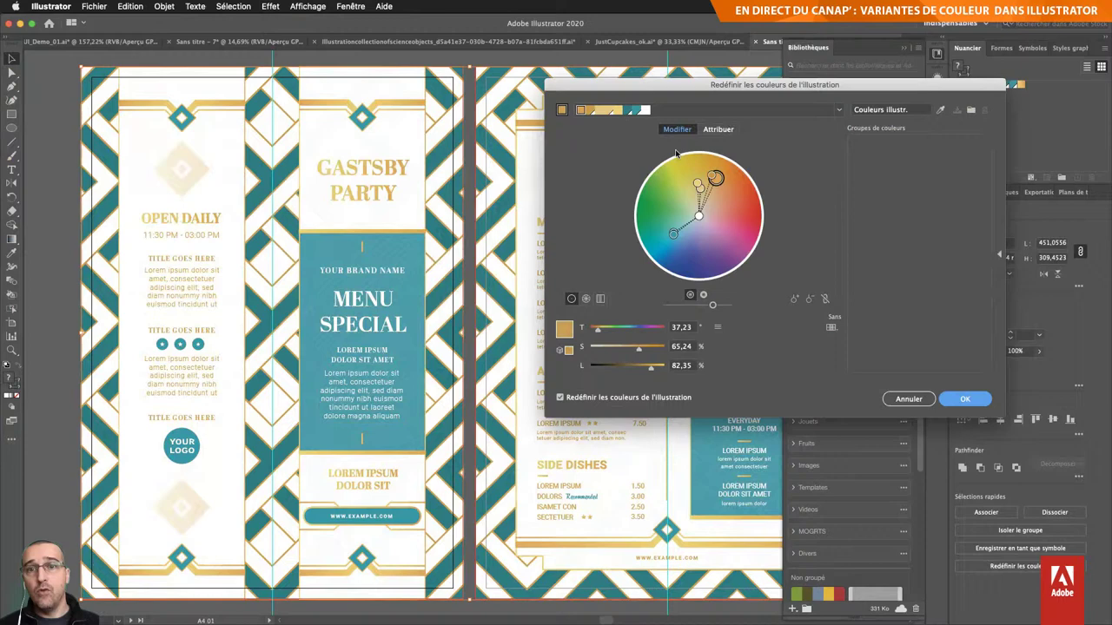
pyautogui.click(839, 109)
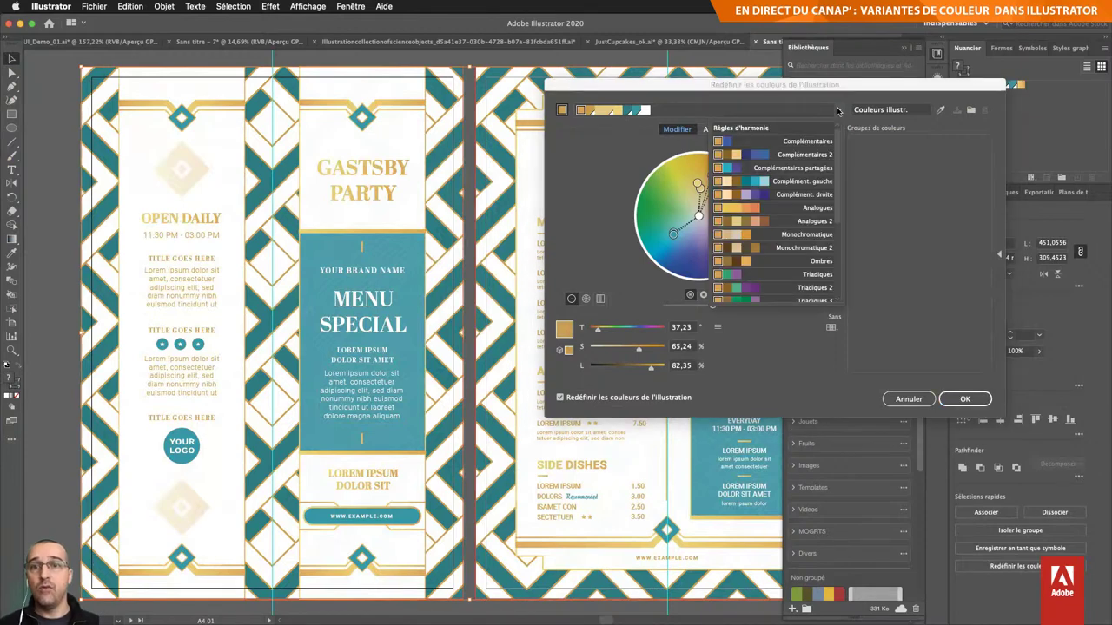
pyautogui.click(761, 289)
pyautogui.moveTo(718, 180)
pyautogui.mouseDown()
pyautogui.moveTo(739, 186)
pyautogui.moveTo(742, 205)
pyautogui.mouseUp()
pyautogui.click(717, 129)
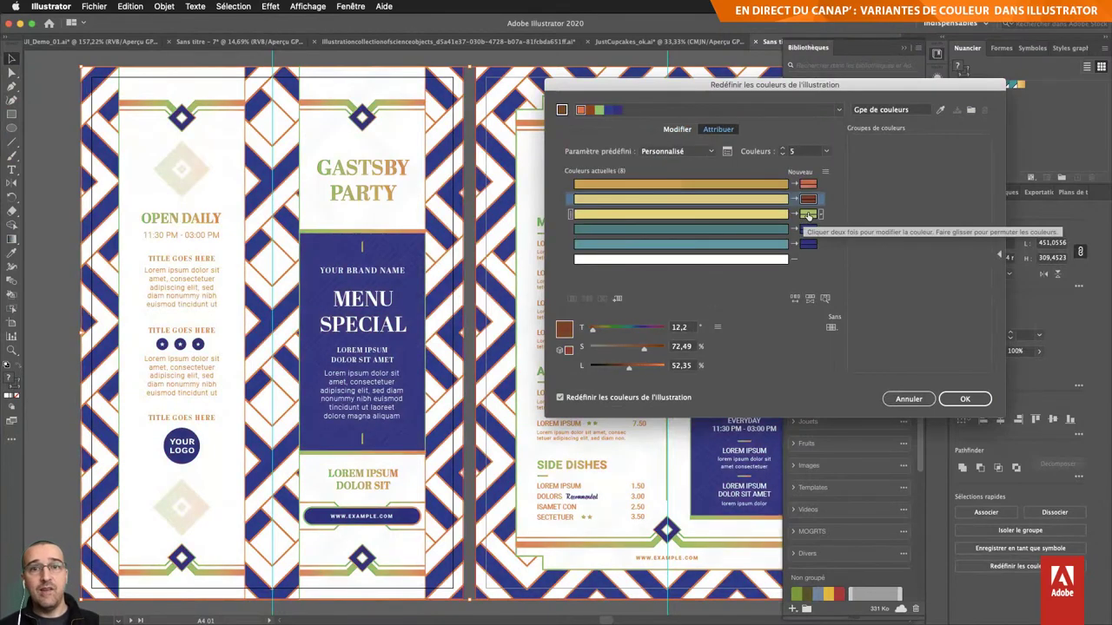
# Step: Try cyan then orange for the third row's colour, then cancel the recolour entirely
pyautogui.doubleClick(809, 216)
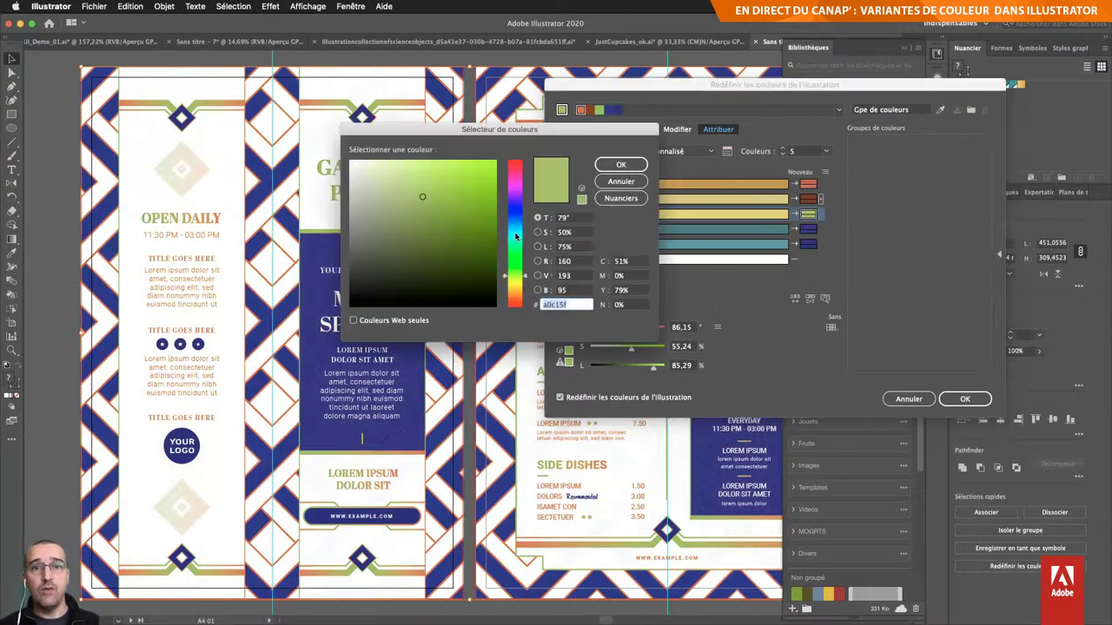
pyautogui.click(515, 231)
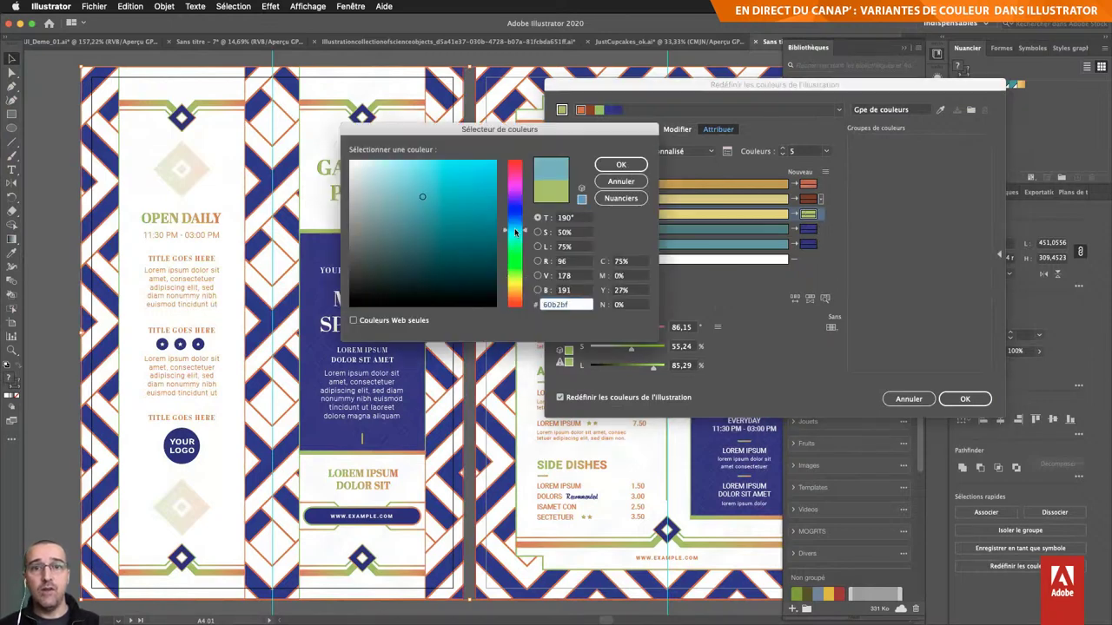
pyautogui.click(618, 165)
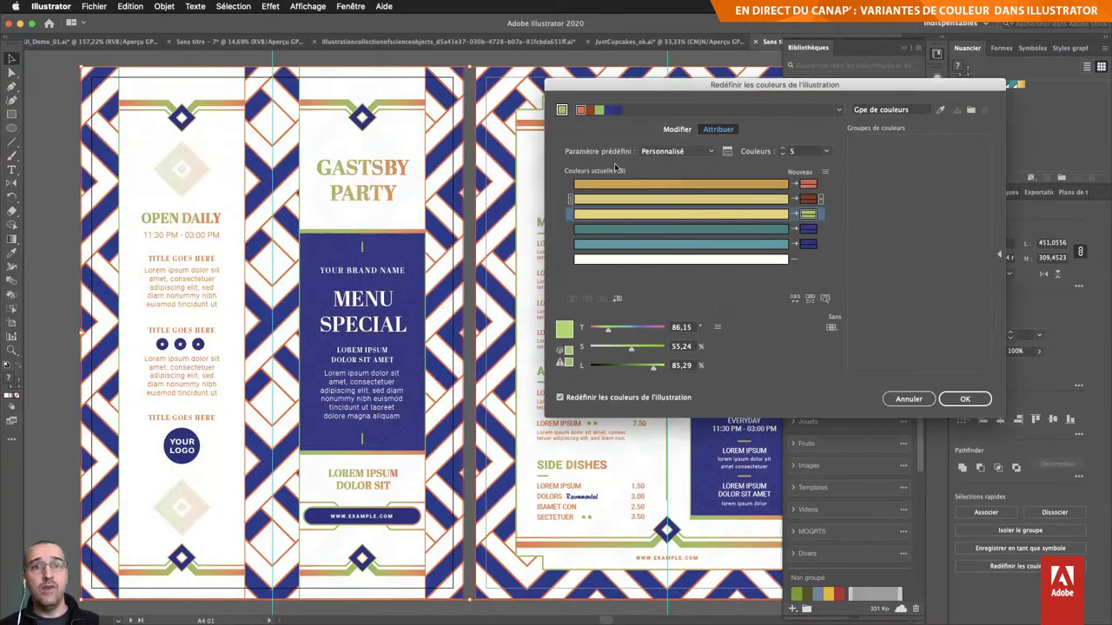
pyautogui.doubleClick(808, 215)
pyautogui.moveTo(514, 263); pyautogui.dragTo(516, 293)
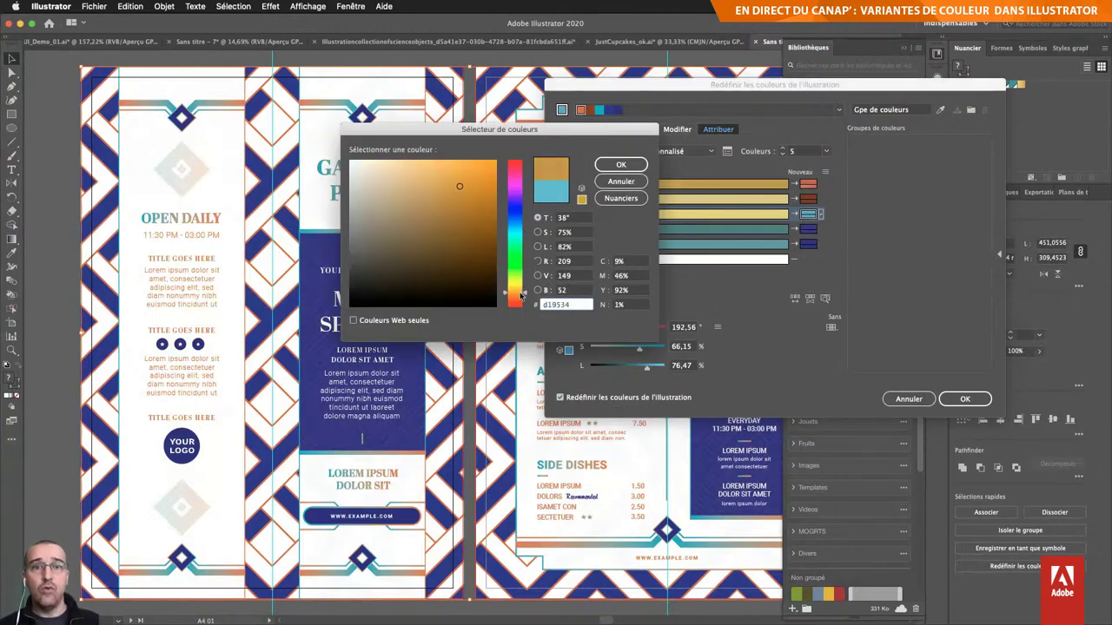
pyautogui.click(622, 165)
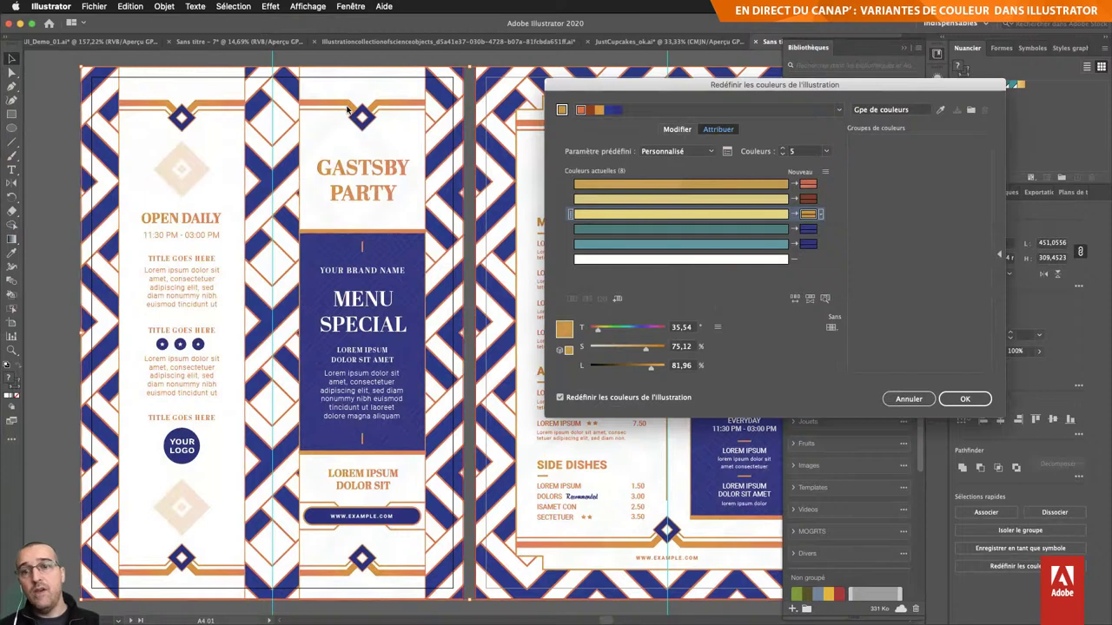
pyautogui.click(909, 399)
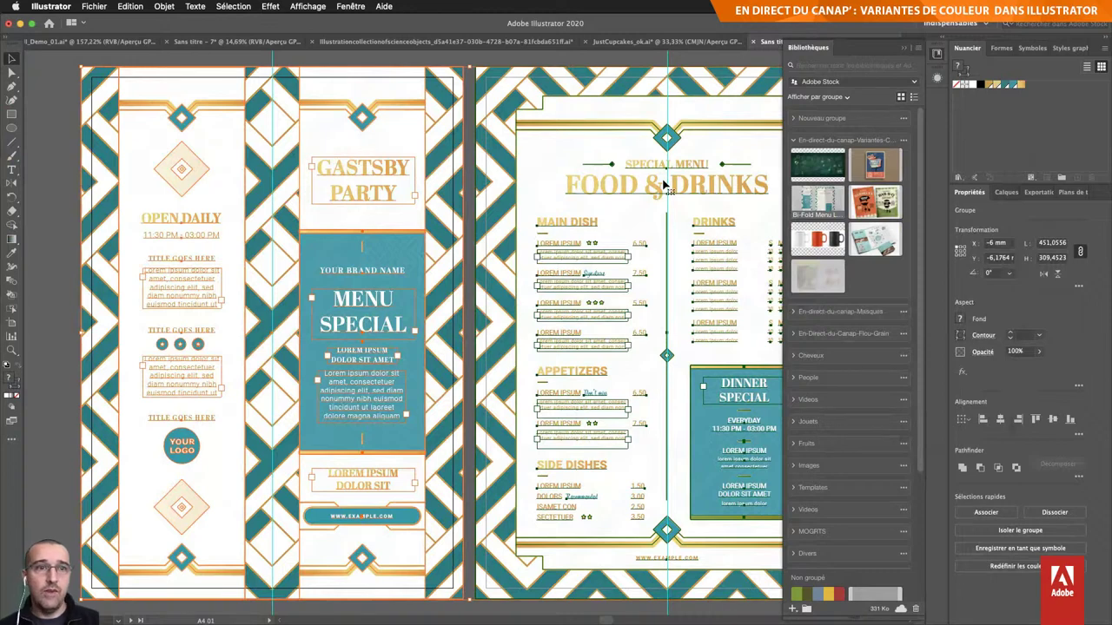
pyautogui.press('super+Tab')
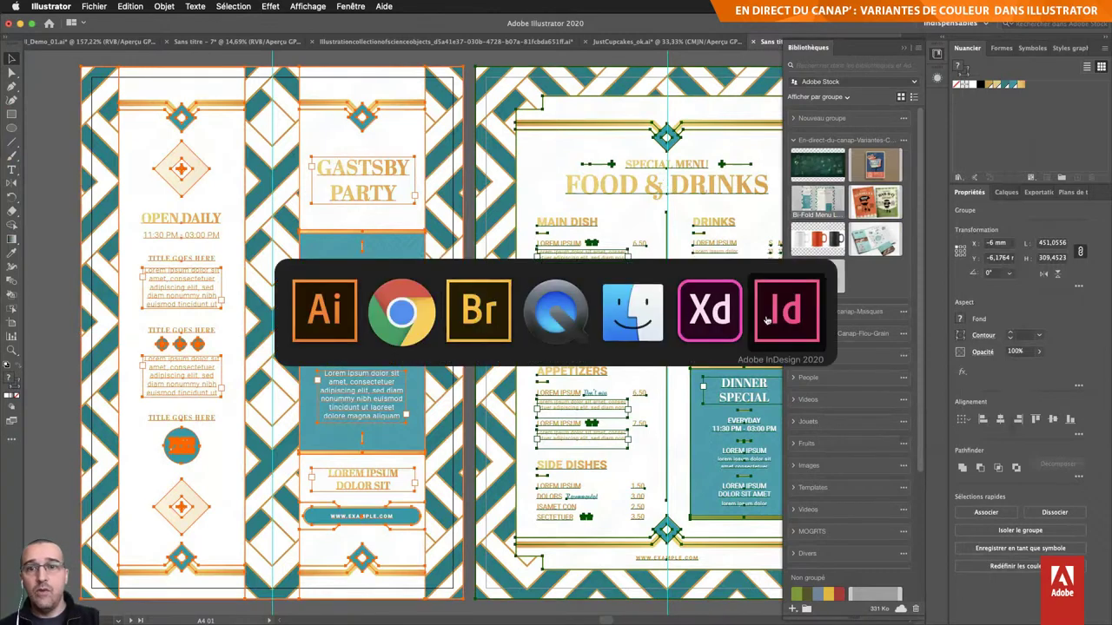
# Step: In InDesign, create a document from Colorblock Resume and Cover Letter Set, preview it, and reopen New Document
pyautogui.click(766, 321)
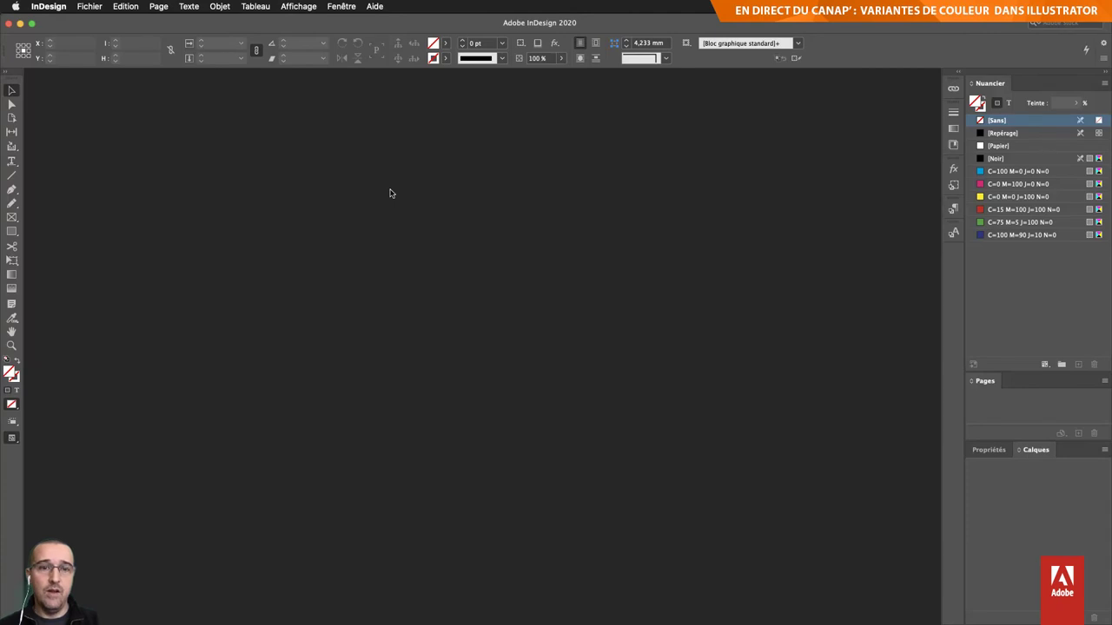
pyautogui.press('super+n')
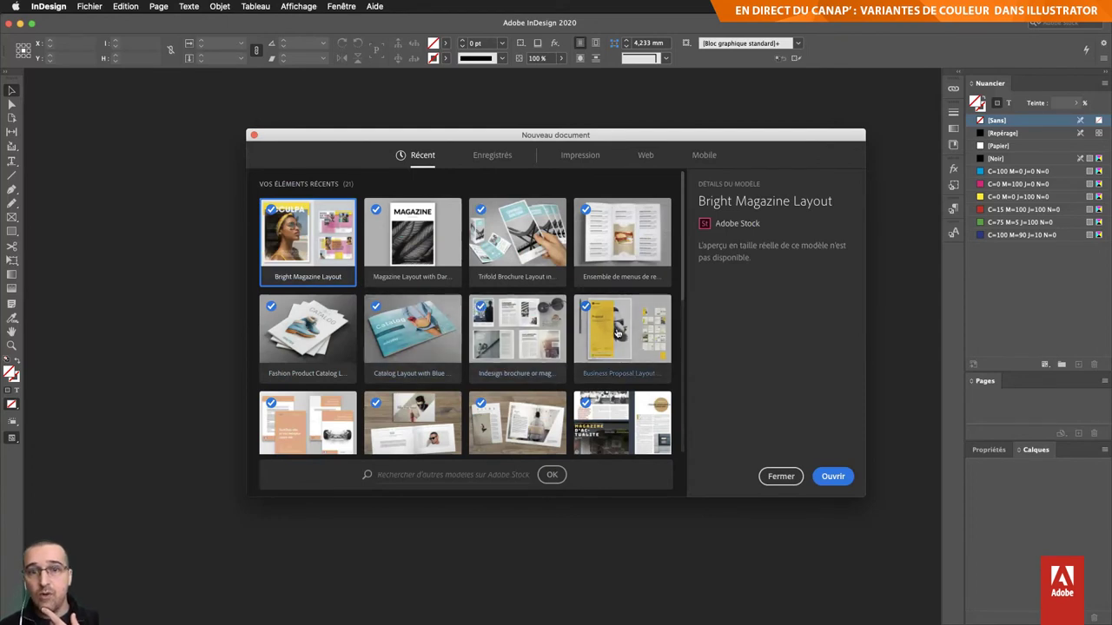
pyautogui.scroll(-2, 630, 334)
pyautogui.scroll(-3, 621, 337)
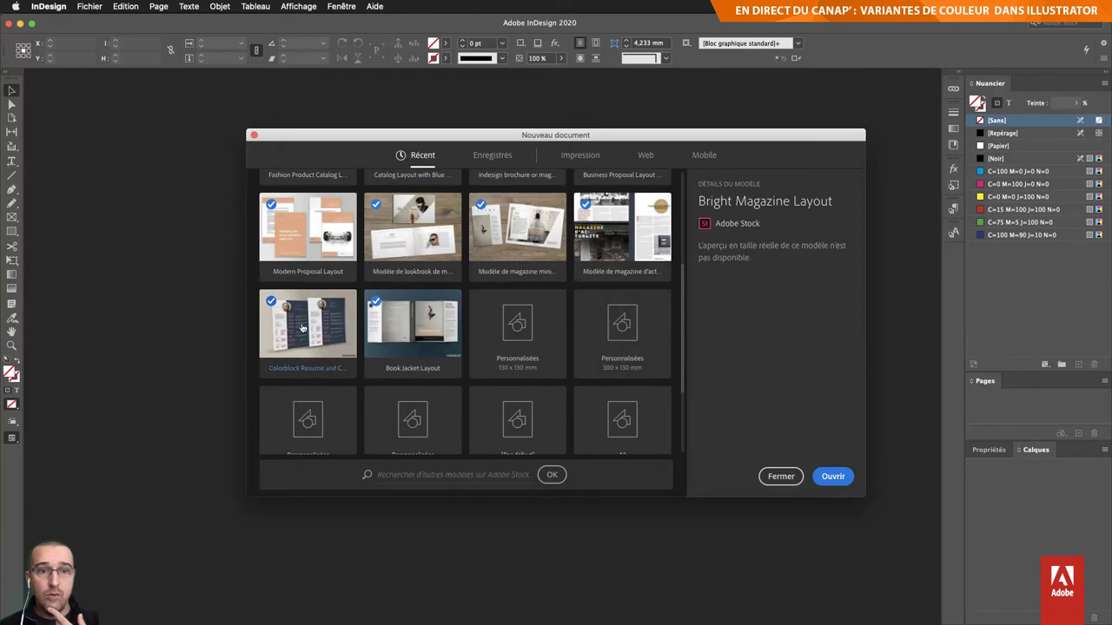
pyautogui.click(302, 327)
pyautogui.doubleClick(302, 327)
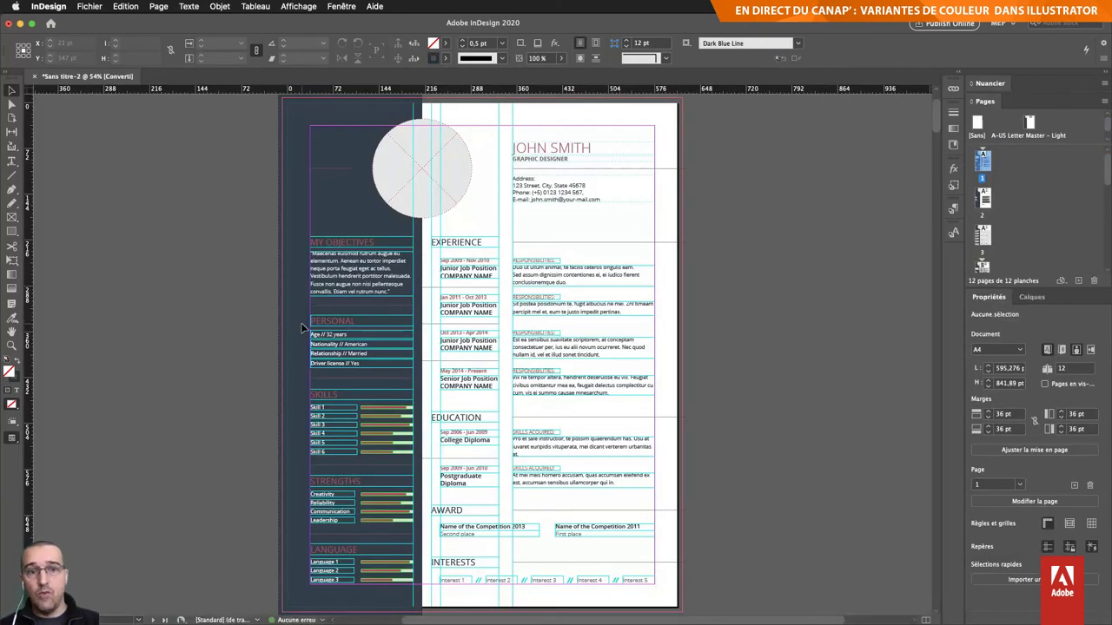
pyautogui.press('w')
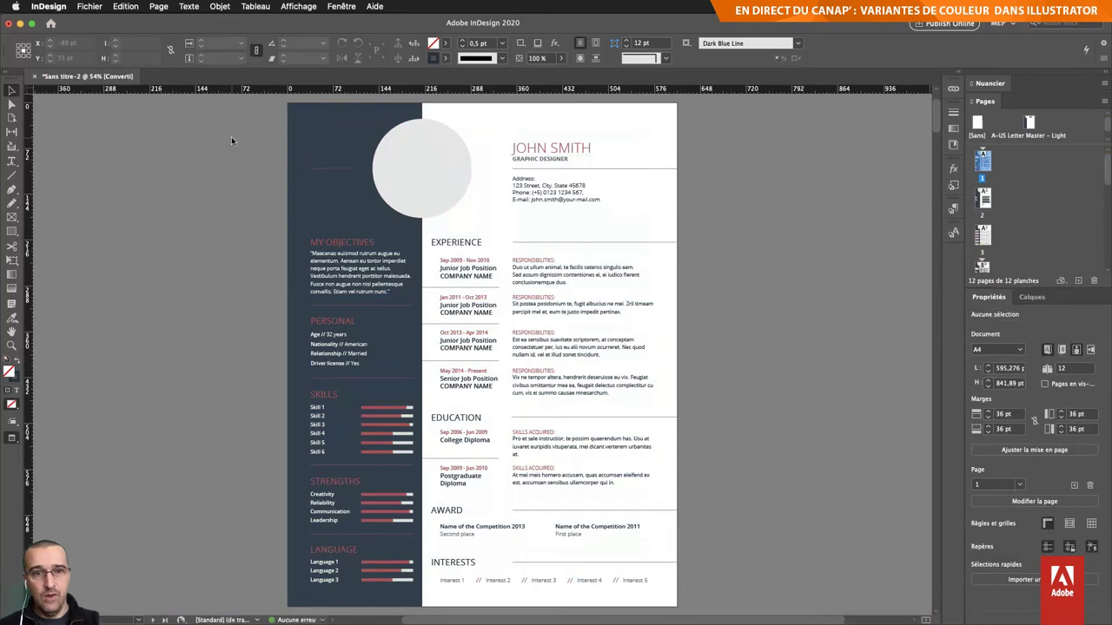
pyautogui.press('super+n')
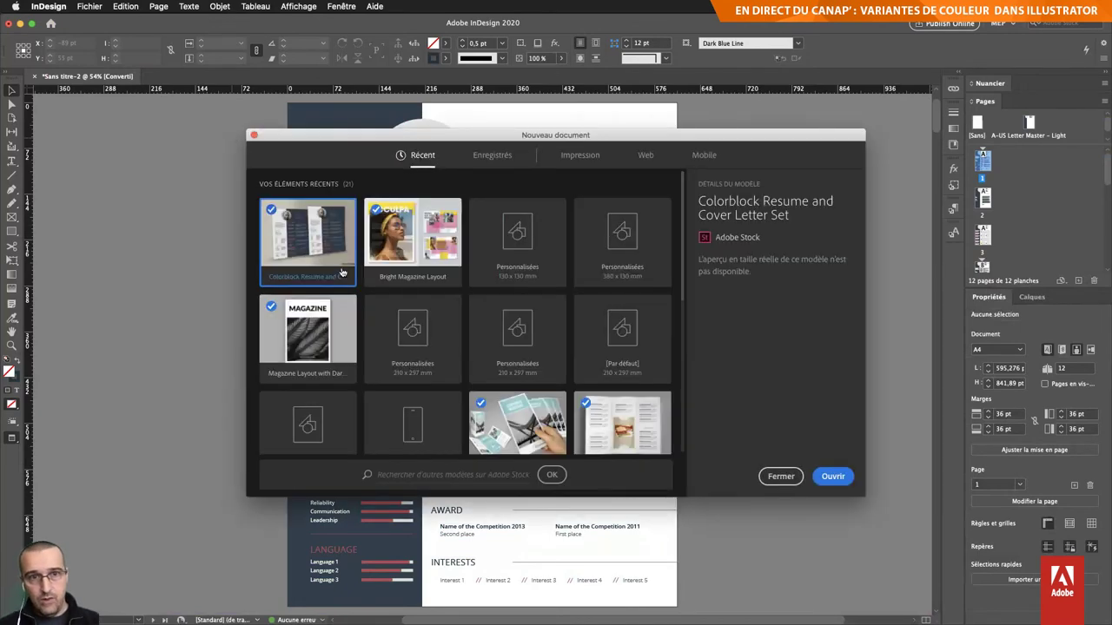
# Step: Open the Bright Magazine Layout template, activate its missing fonts, and go to spread 6–7
pyautogui.doubleClick(429, 242)
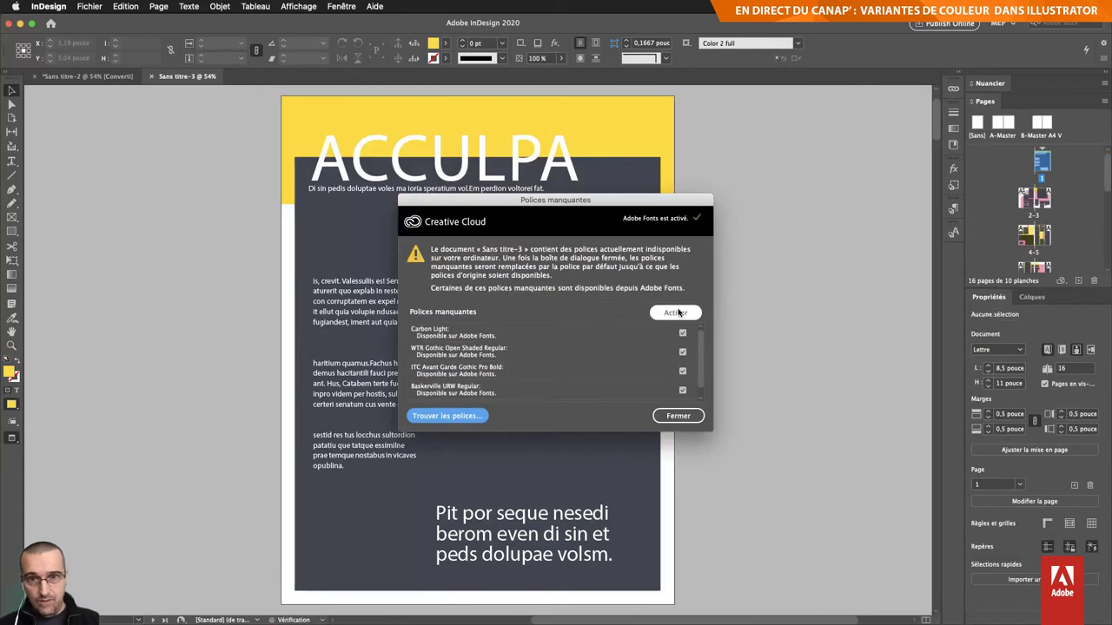
pyautogui.click(677, 313)
pyautogui.click(686, 419)
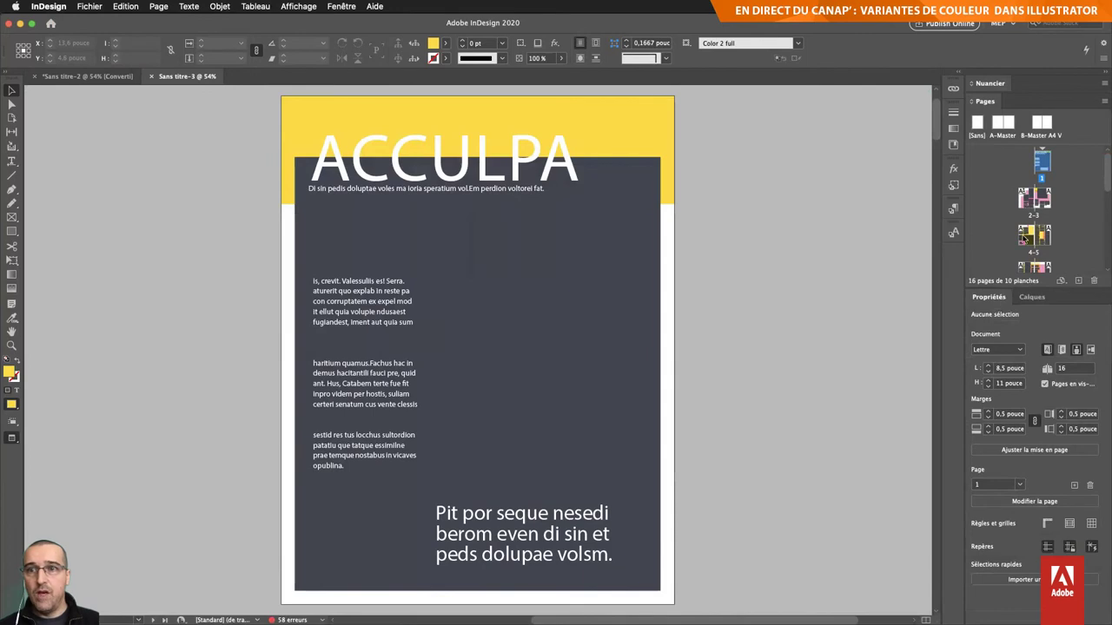
pyautogui.doubleClick(1026, 265)
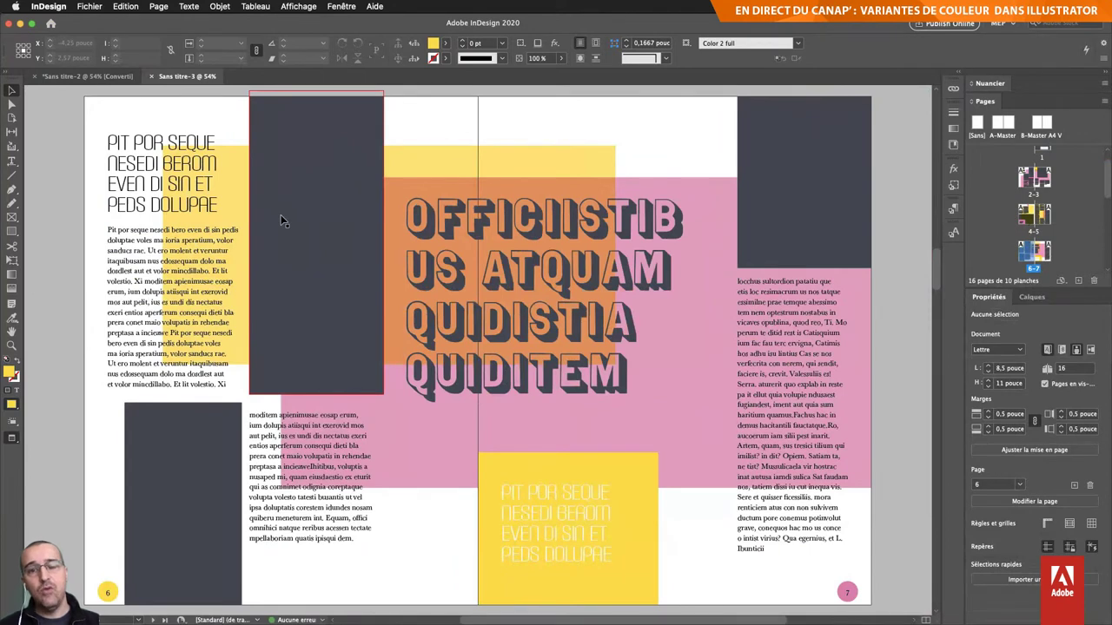
# Step: Try the Color Theme tool on the spread and expand the Swatches panel to show every colour
pyautogui.click(12, 322)
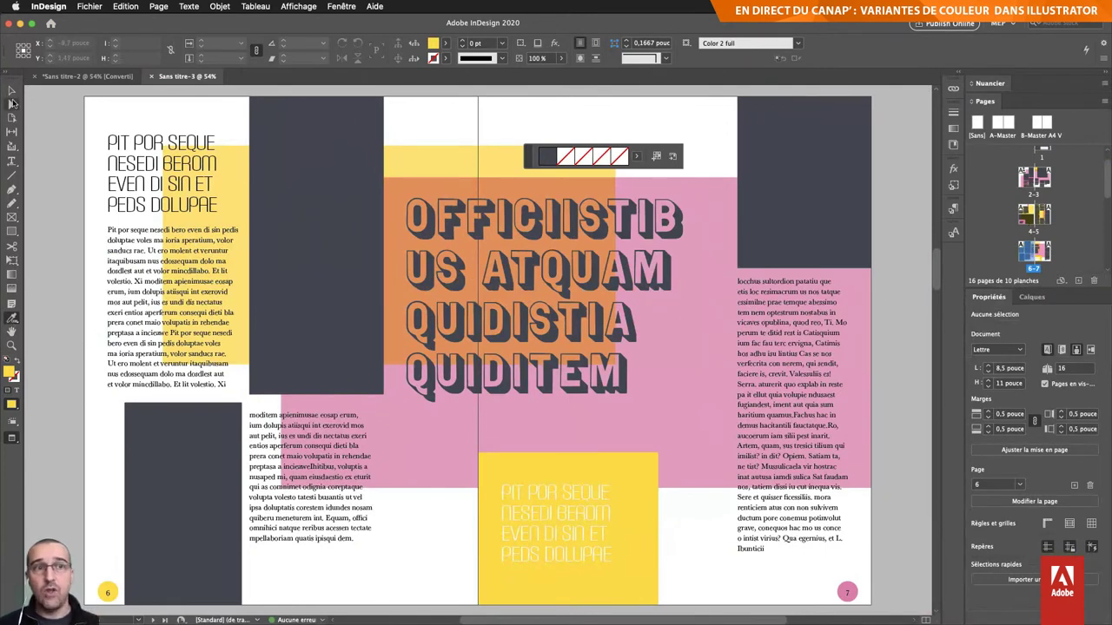
pyautogui.click(12, 90)
pyautogui.click(329, 287)
pyautogui.press('super+shift+a')
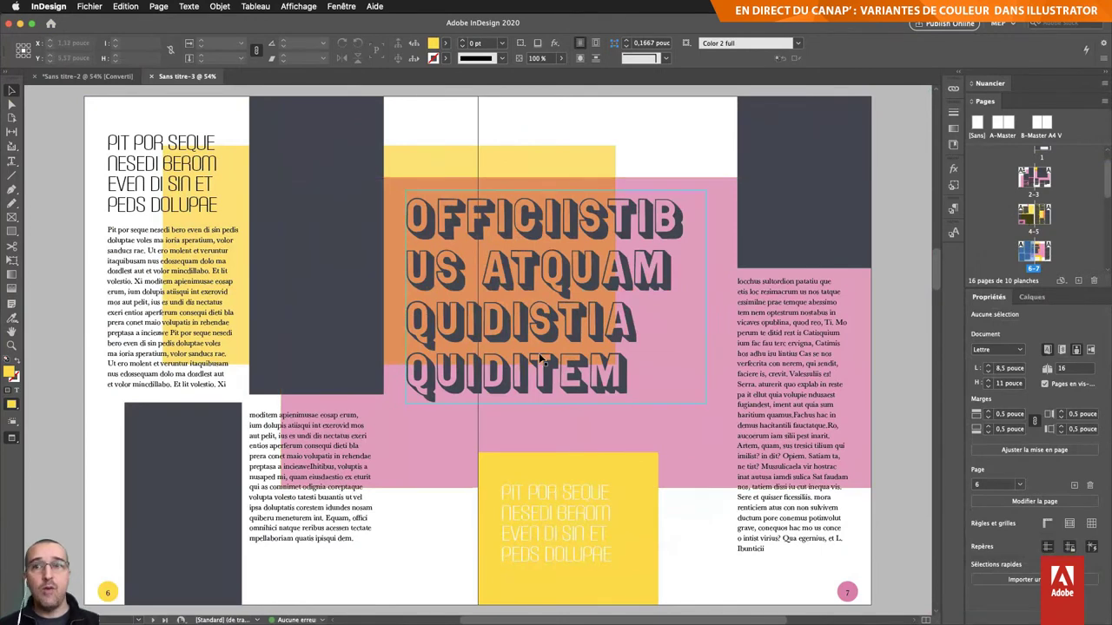
pyautogui.click(1003, 83)
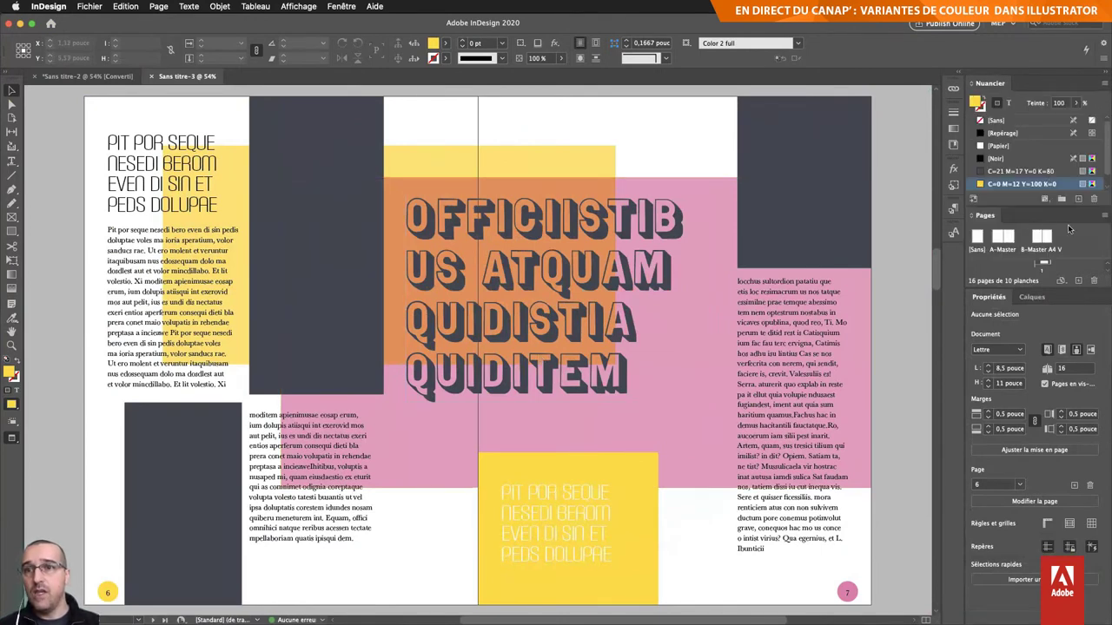
pyautogui.moveTo(1023, 206); pyautogui.dragTo(1025, 245)
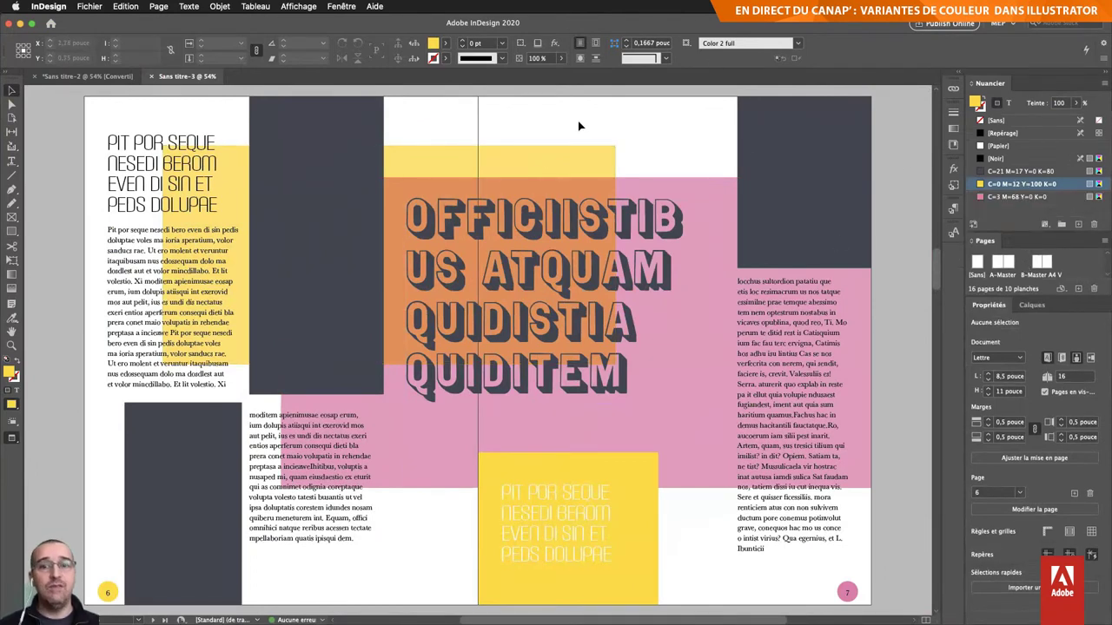
pyautogui.press('super+Tab')
pyautogui.press('super+Tab')
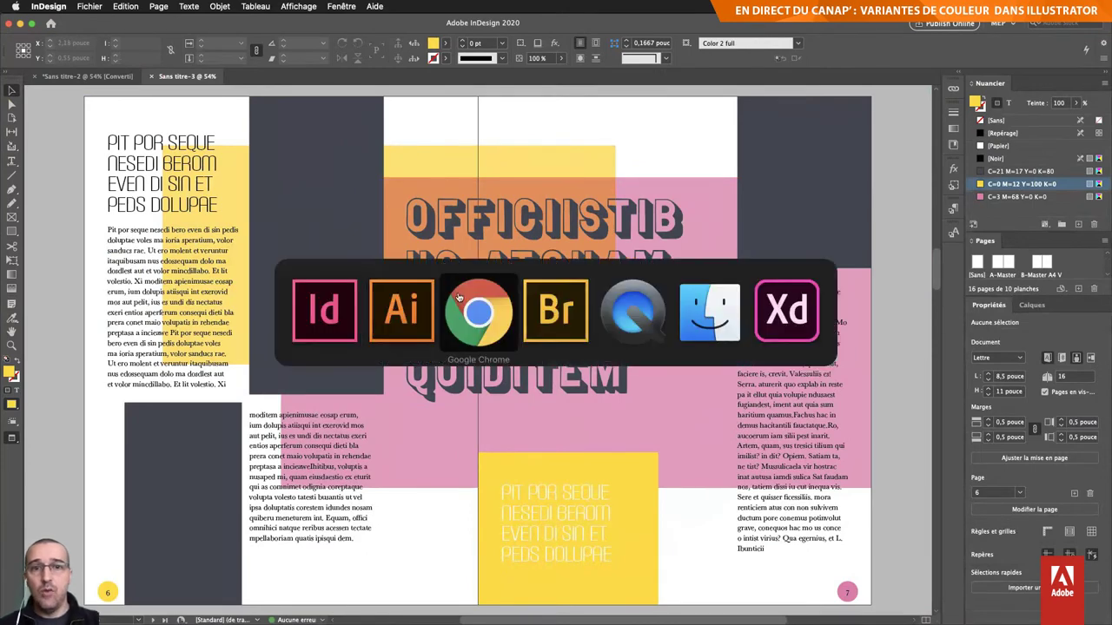
pyautogui.hotkey('ctrl', 'shift', 'Tab')
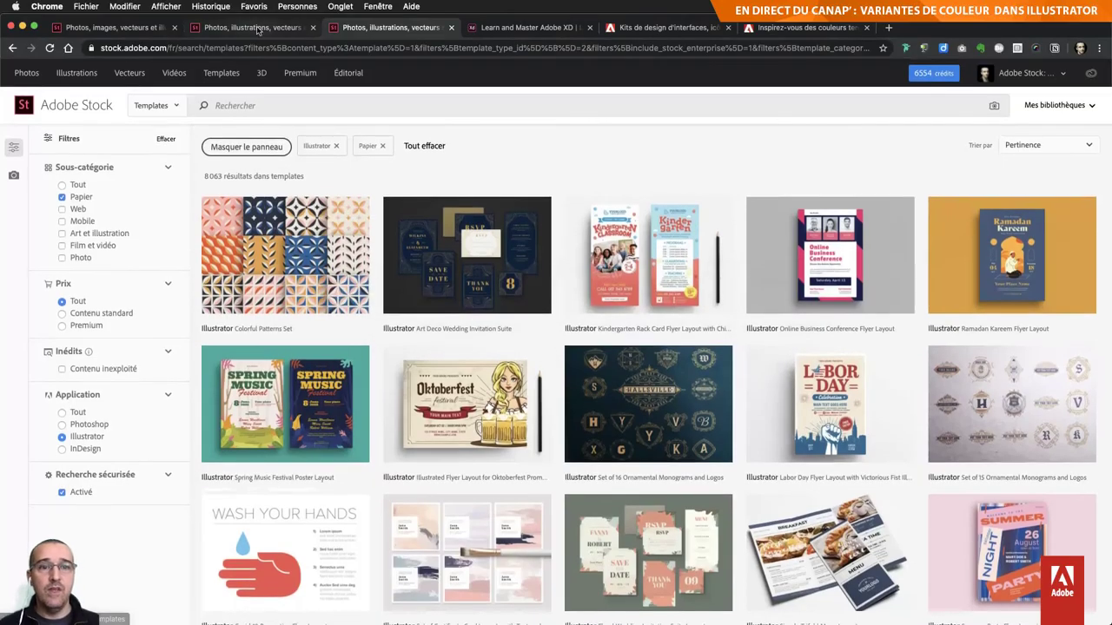
pyautogui.scroll(-1, 337, 344)
pyautogui.scroll(2, 338, 344)
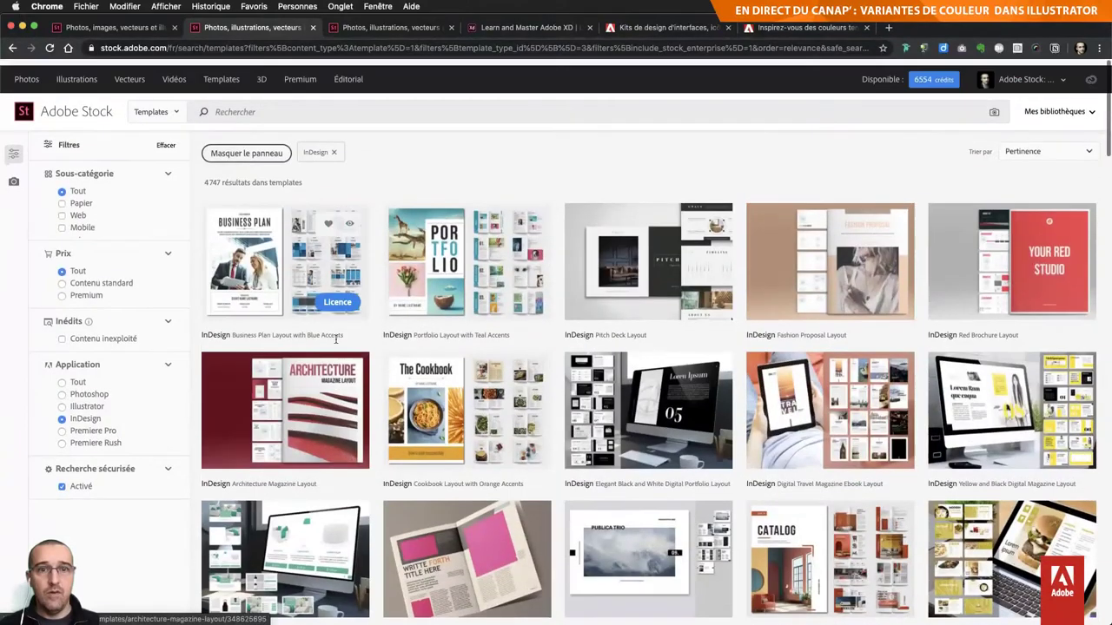
pyautogui.scroll(-2, 337, 344)
pyautogui.scroll(-3, 337, 344)
pyautogui.scroll(-4, 337, 344)
pyautogui.scroll(-3, 337, 344)
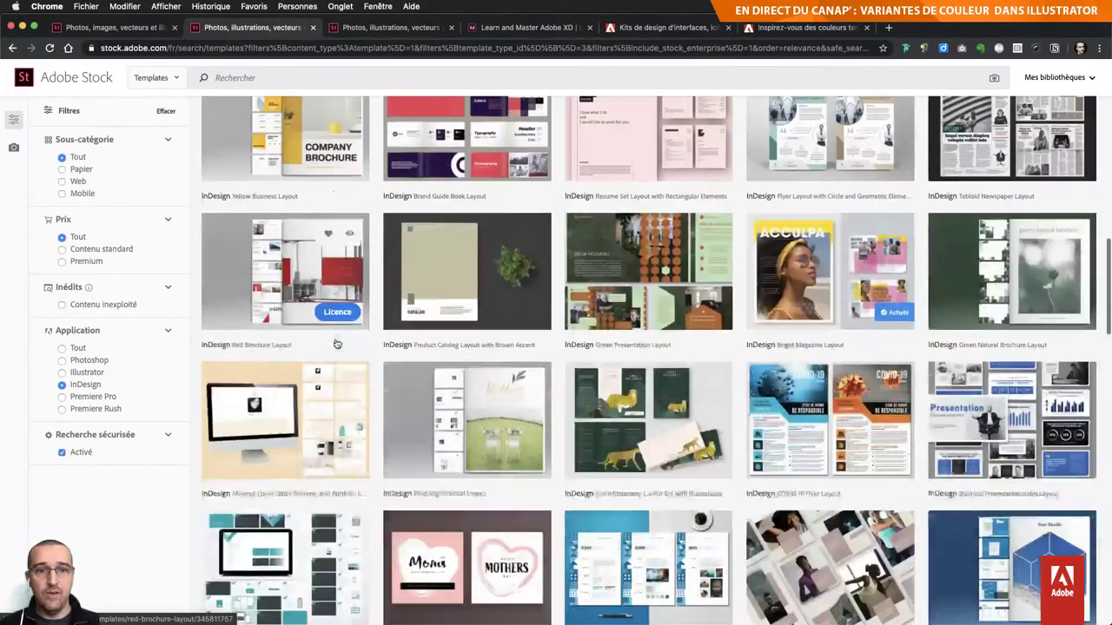
pyautogui.scroll(-2, 337, 344)
pyautogui.scroll(-2, 337, 344)
pyautogui.scroll(-1, 337, 344)
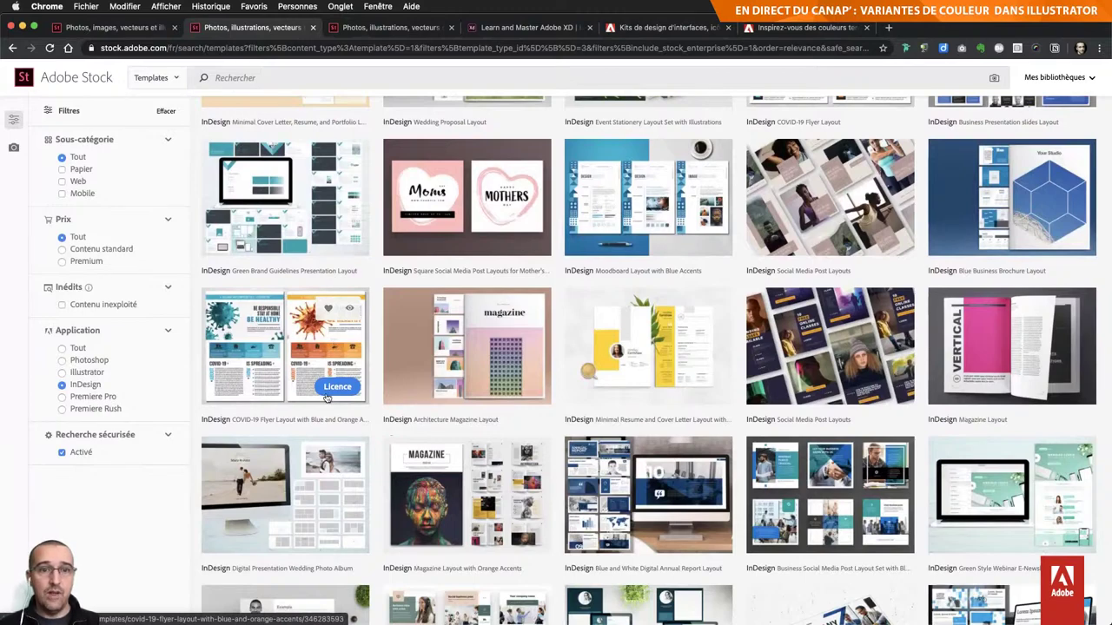
pyautogui.scroll(-1, 328, 444)
pyautogui.scroll(-1, 328, 444)
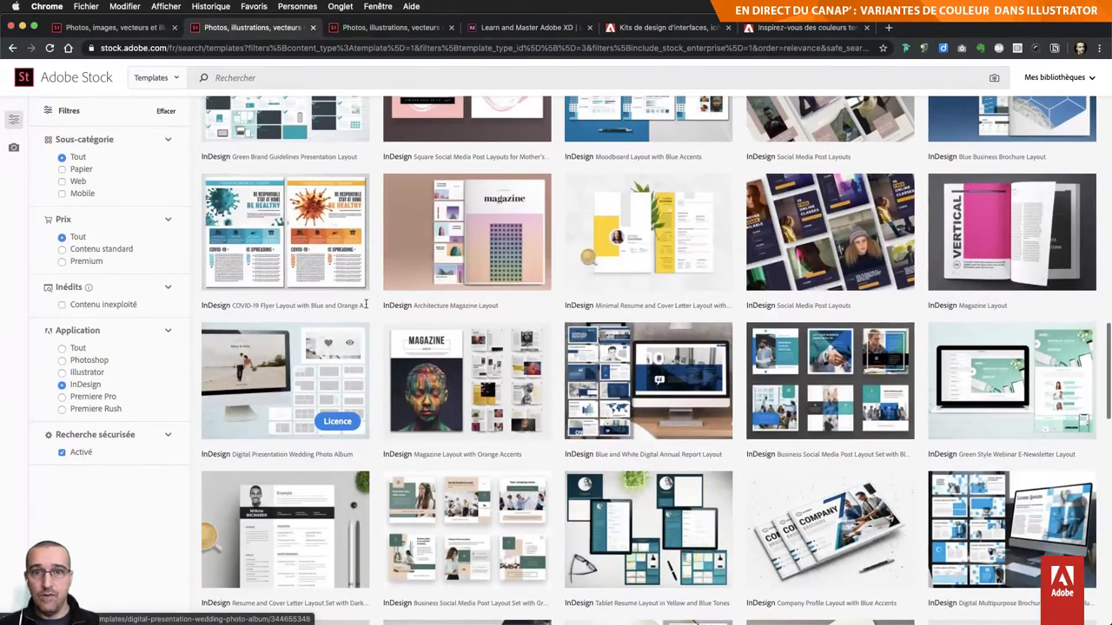
pyautogui.scroll(-1, 488, 321)
pyautogui.scroll(-3, 488, 321)
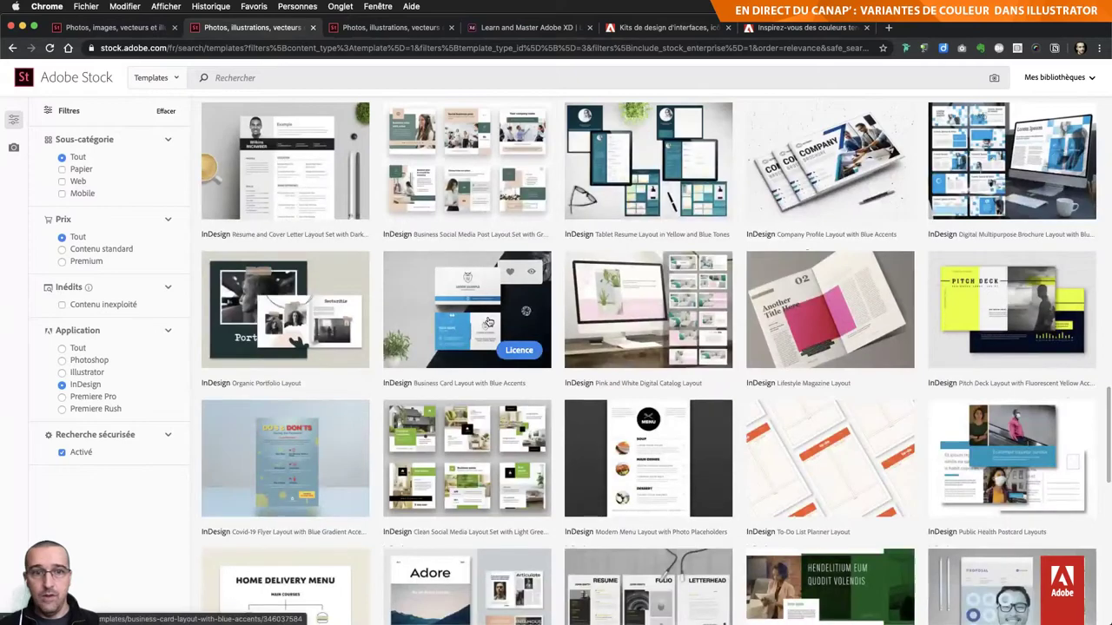
pyautogui.scroll(-1, 323, 416)
pyautogui.scroll(-2, 323, 416)
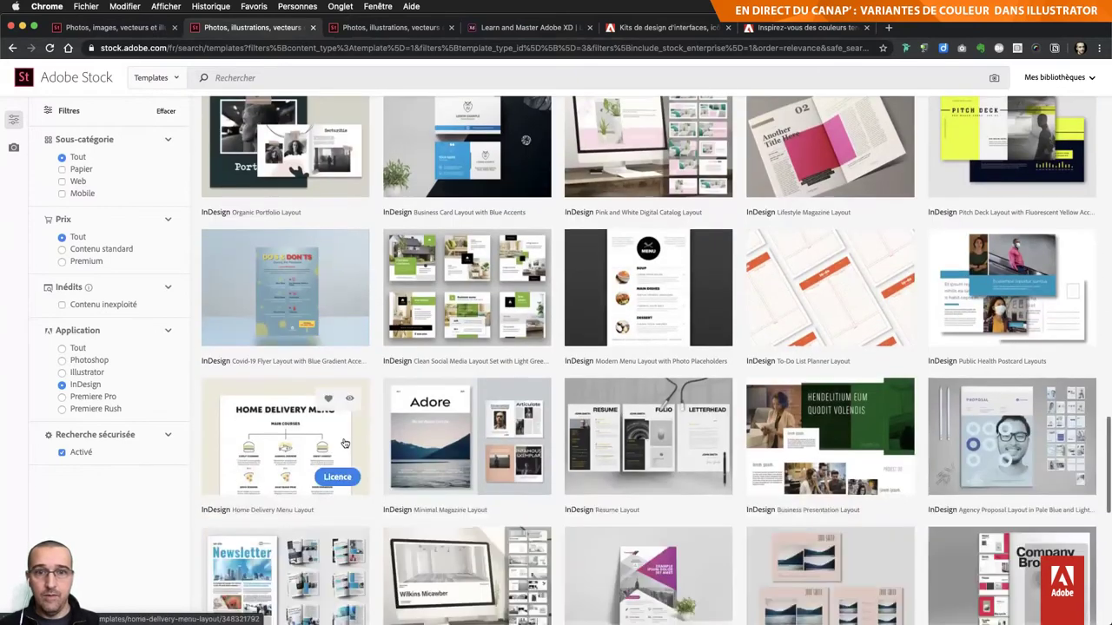
pyautogui.scroll(-1, 478, 365)
pyautogui.press('super+Tab')
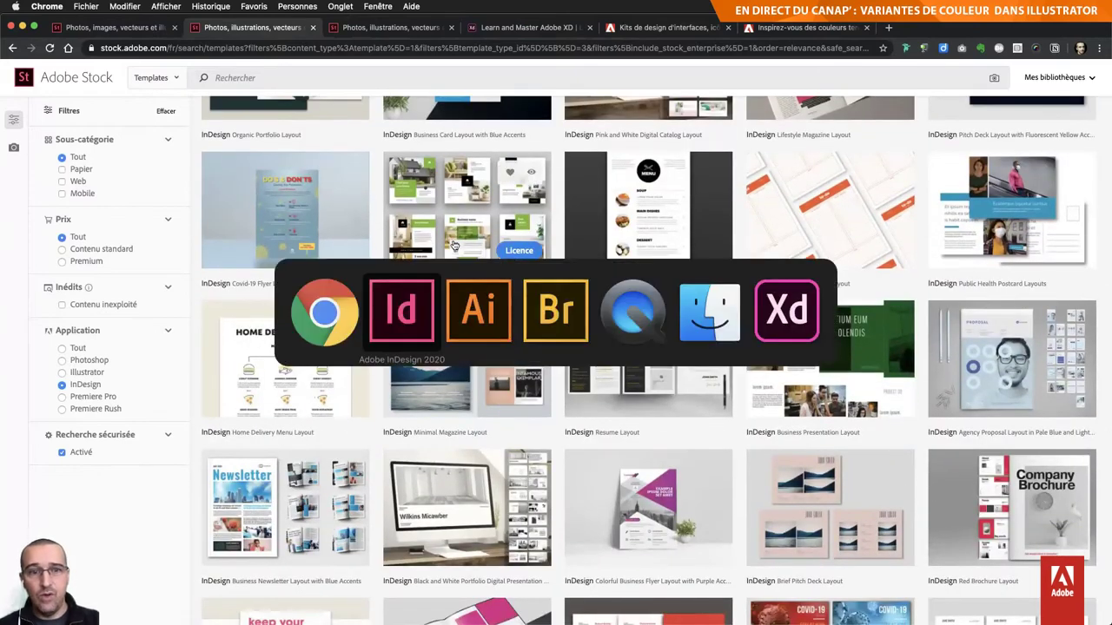
pyautogui.click(407, 332)
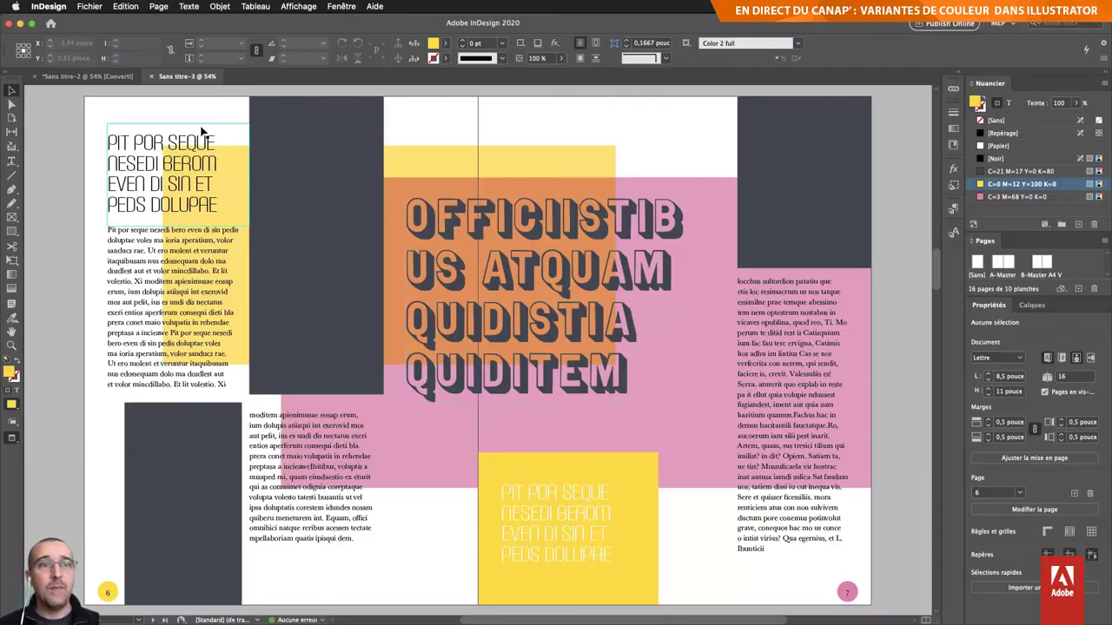
# Step: Save the magazine as toto.indd in the live-stream project folder
pyautogui.click(83, 6)
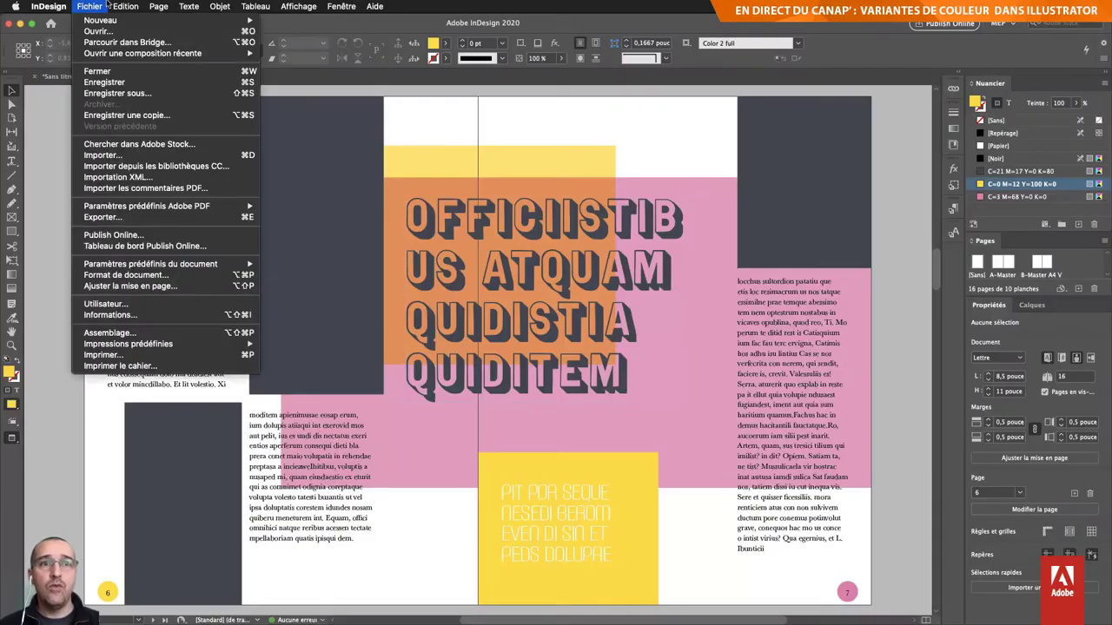
pyautogui.click(106, 6)
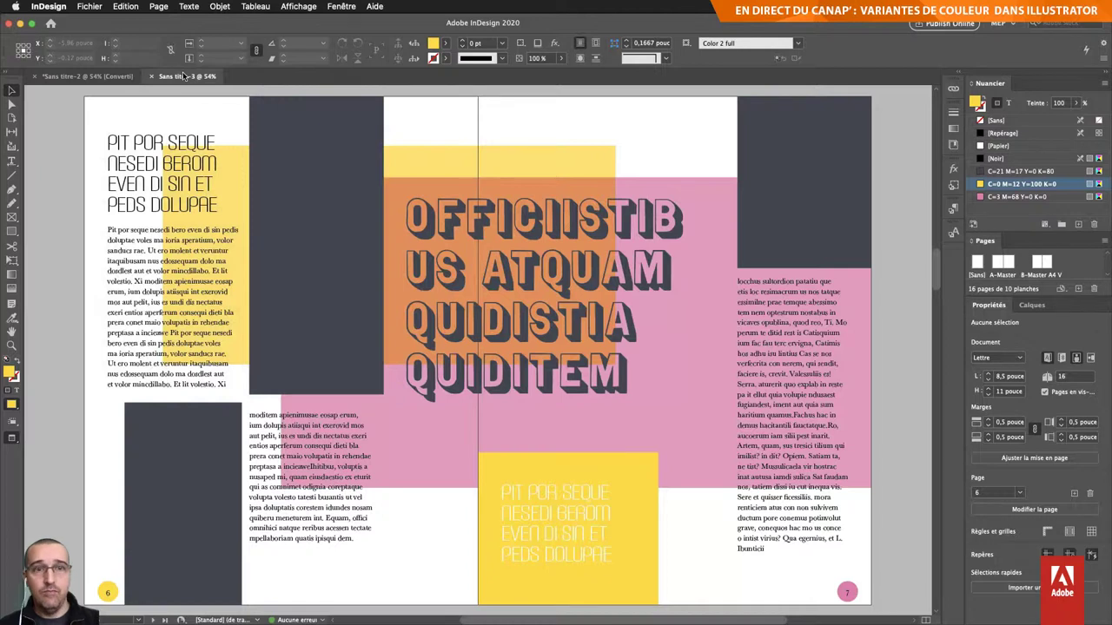
pyautogui.press('super+s')
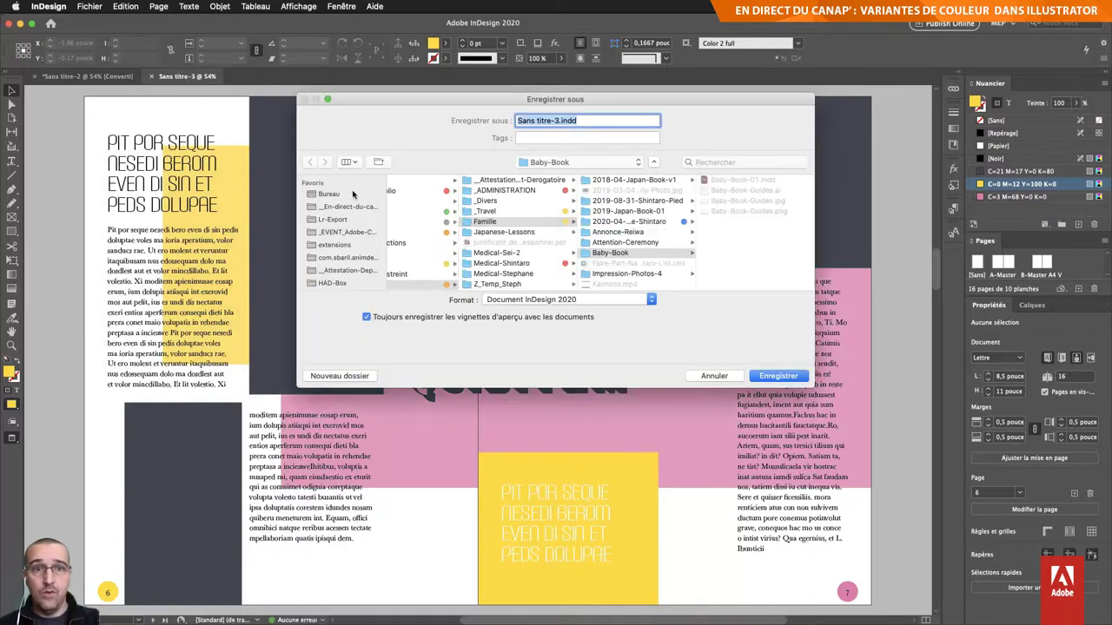
pyautogui.click(352, 207)
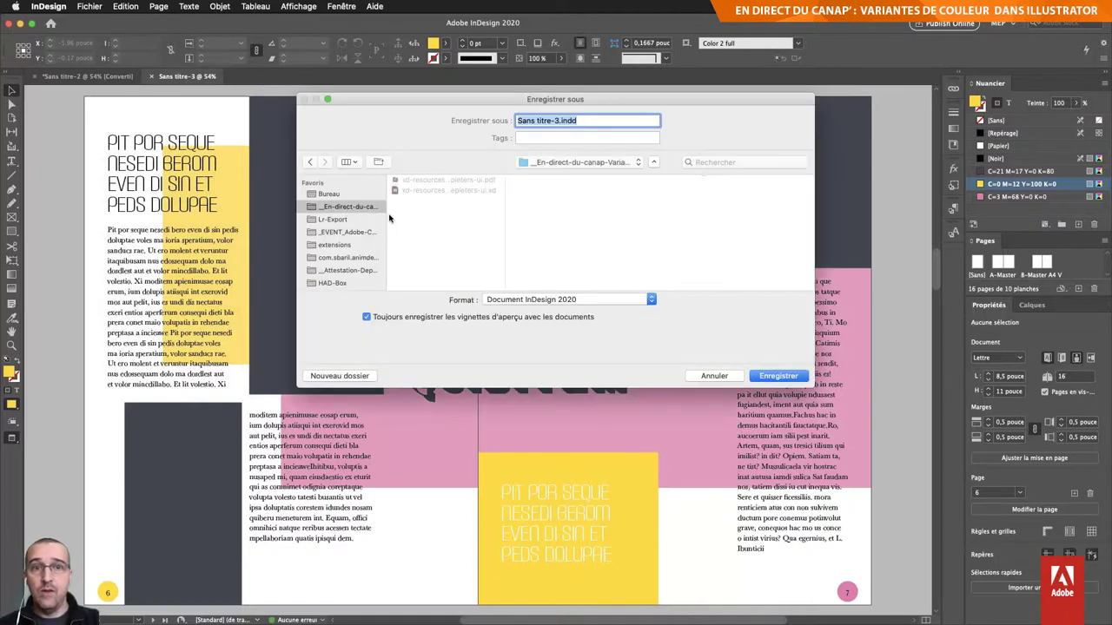
pyautogui.click(560, 121)
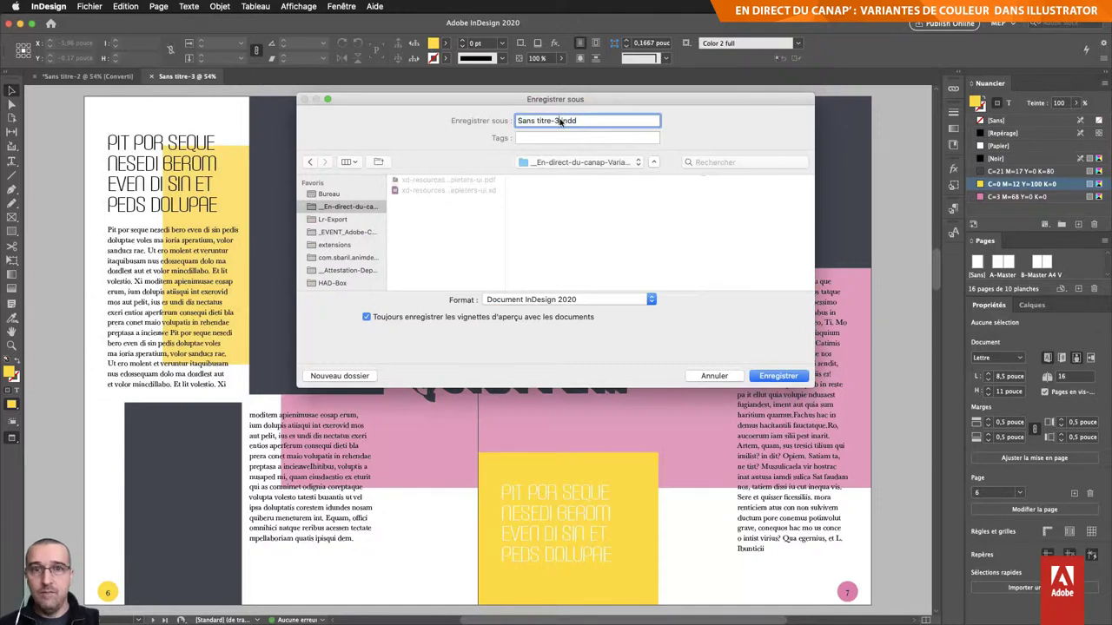
pyautogui.press('super+shift+Left')
pyautogui.write('Exemple')
pyautogui.press('Return')
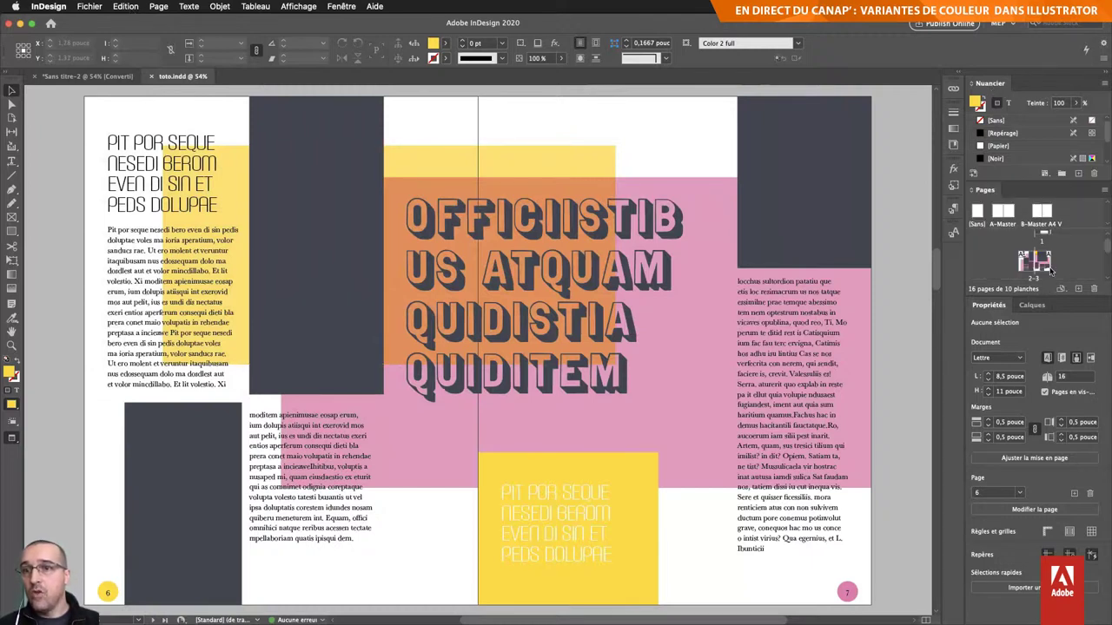
pyautogui.scroll(2, 1053, 266)
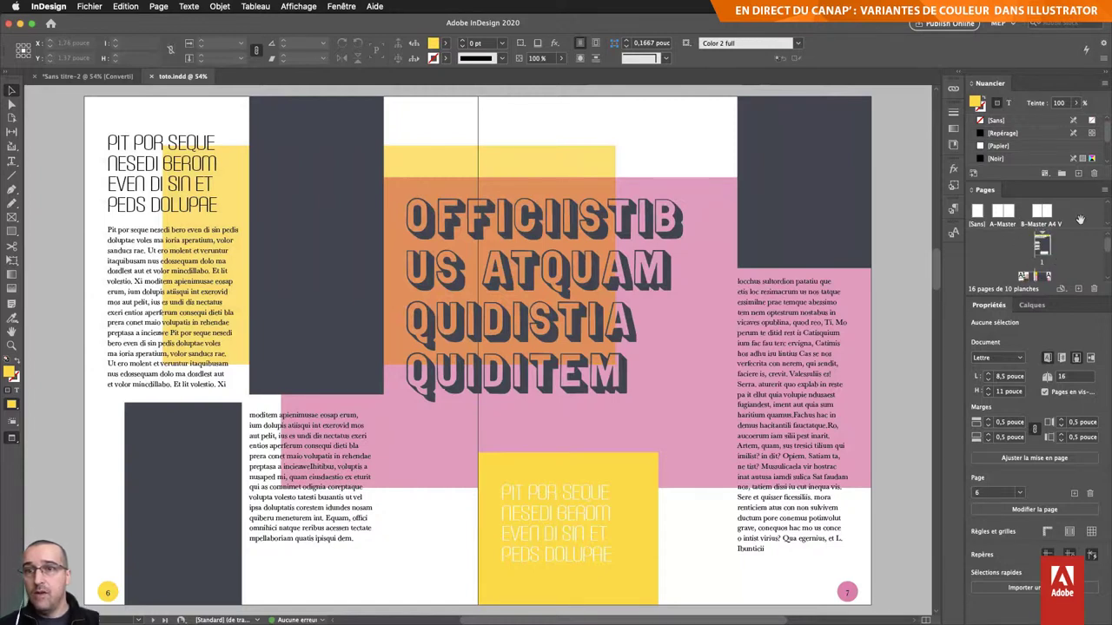
# Step: Select spread 6–7 in Pages and check its page range in Print Spread, then cancel
pyautogui.scroll(-5, 1051, 246)
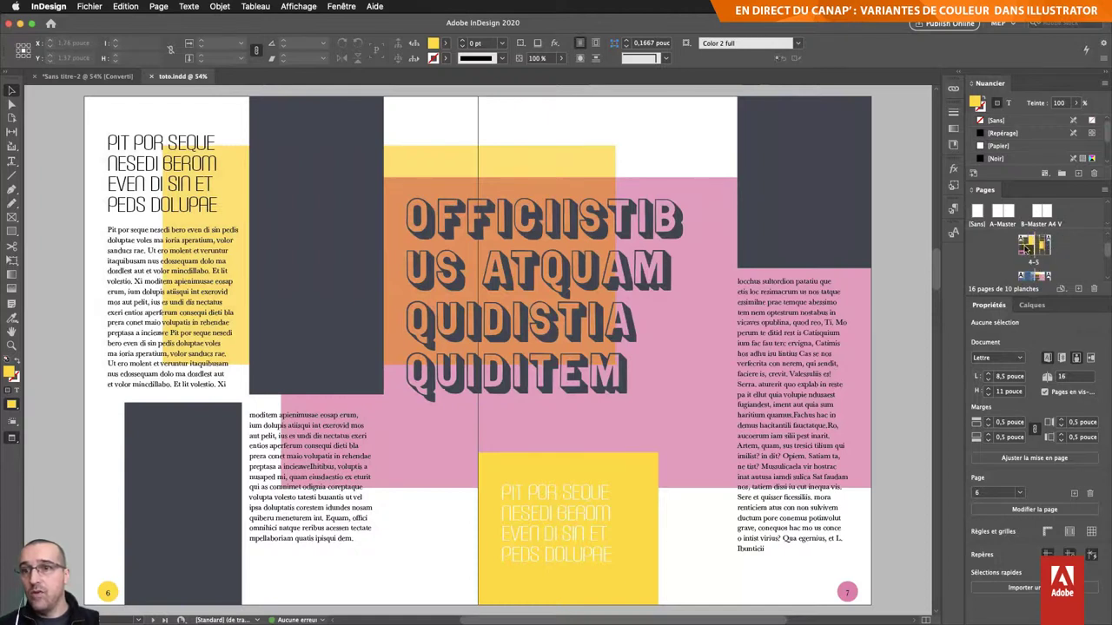
pyautogui.click(1025, 250)
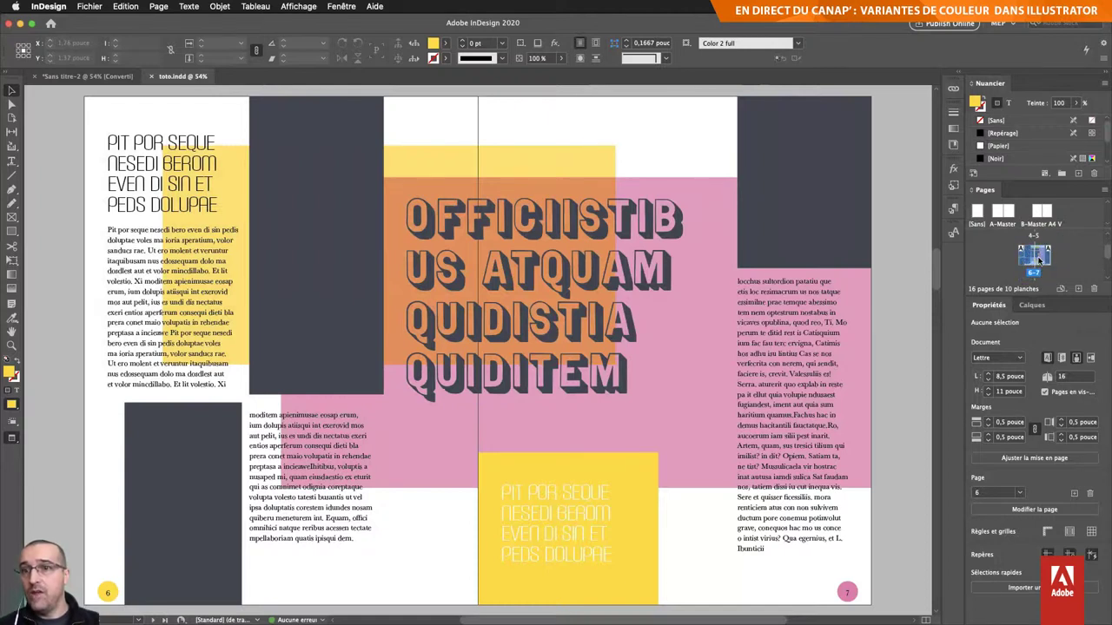
pyautogui.click(1103, 195)
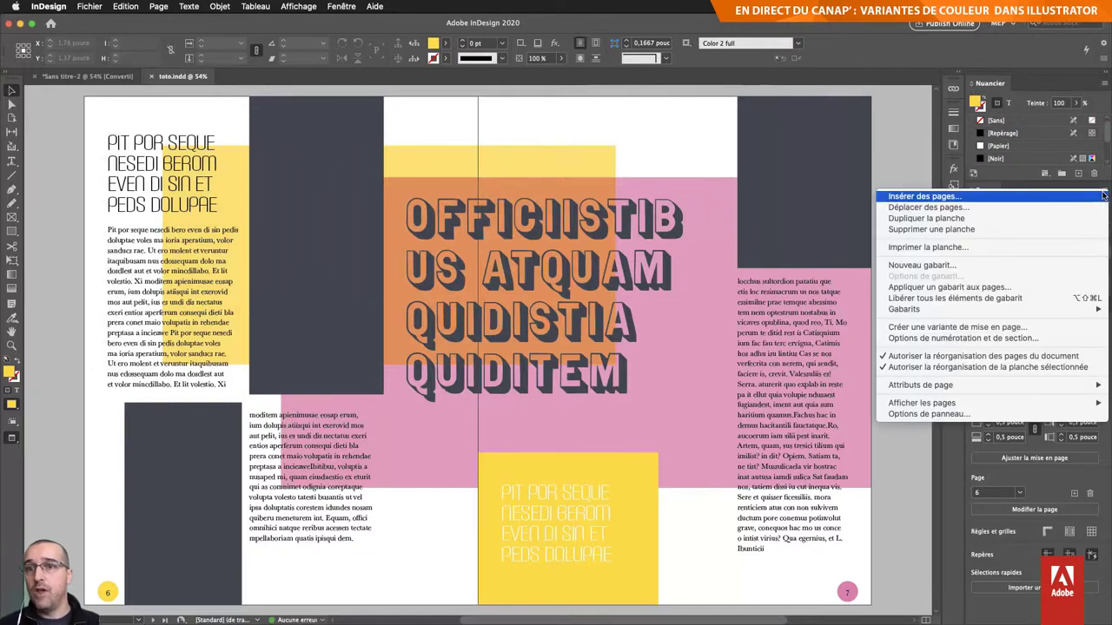
pyautogui.click(1070, 250)
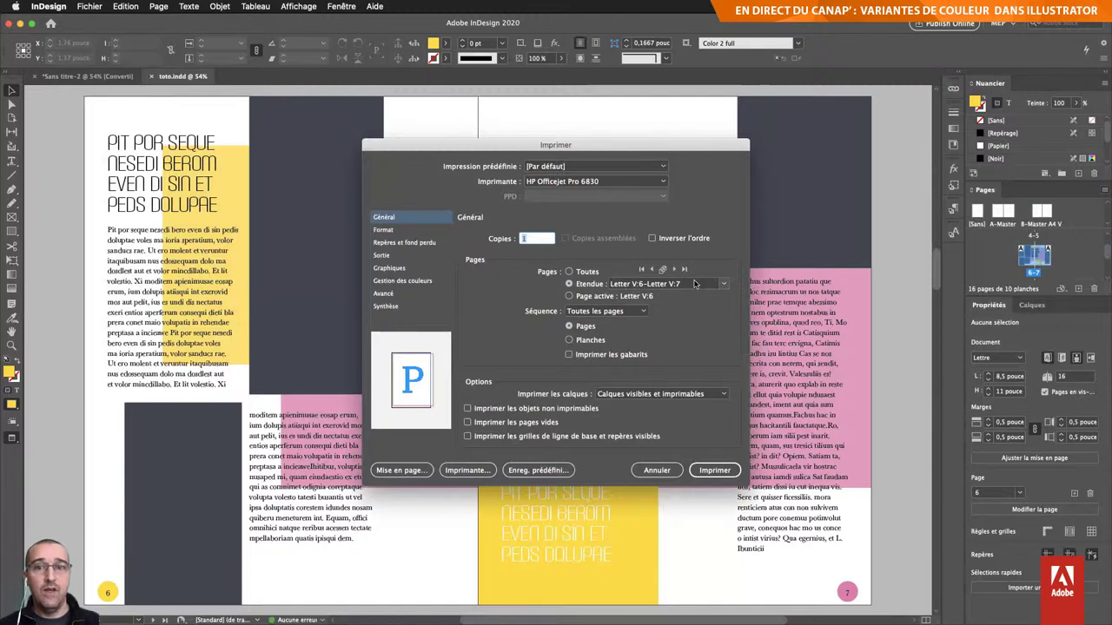
pyautogui.tripleClick(695, 283)
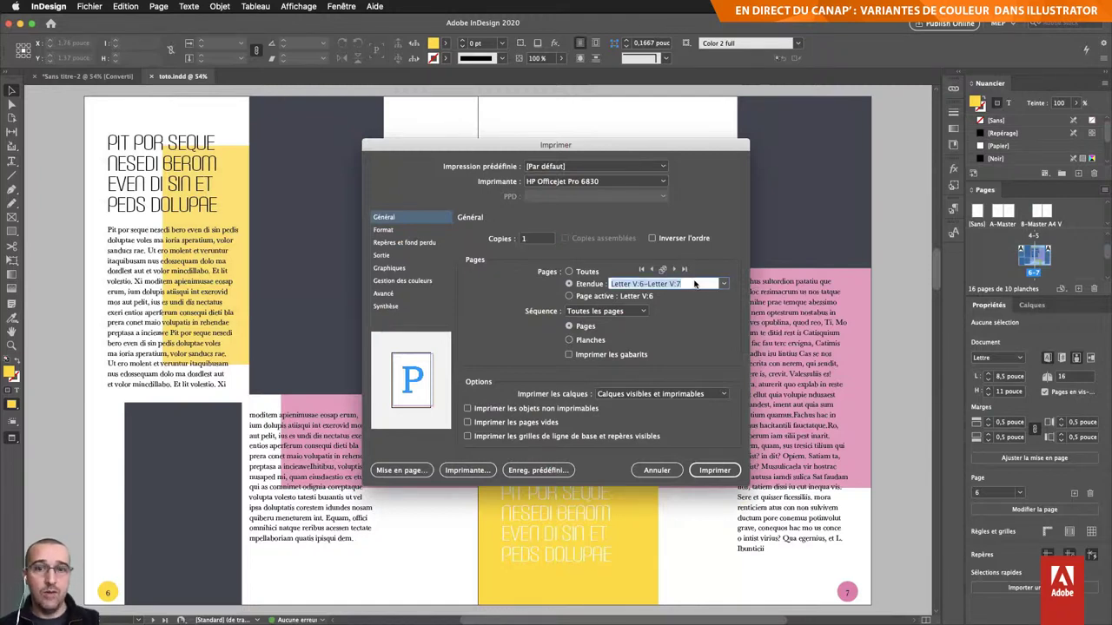
pyautogui.click(653, 470)
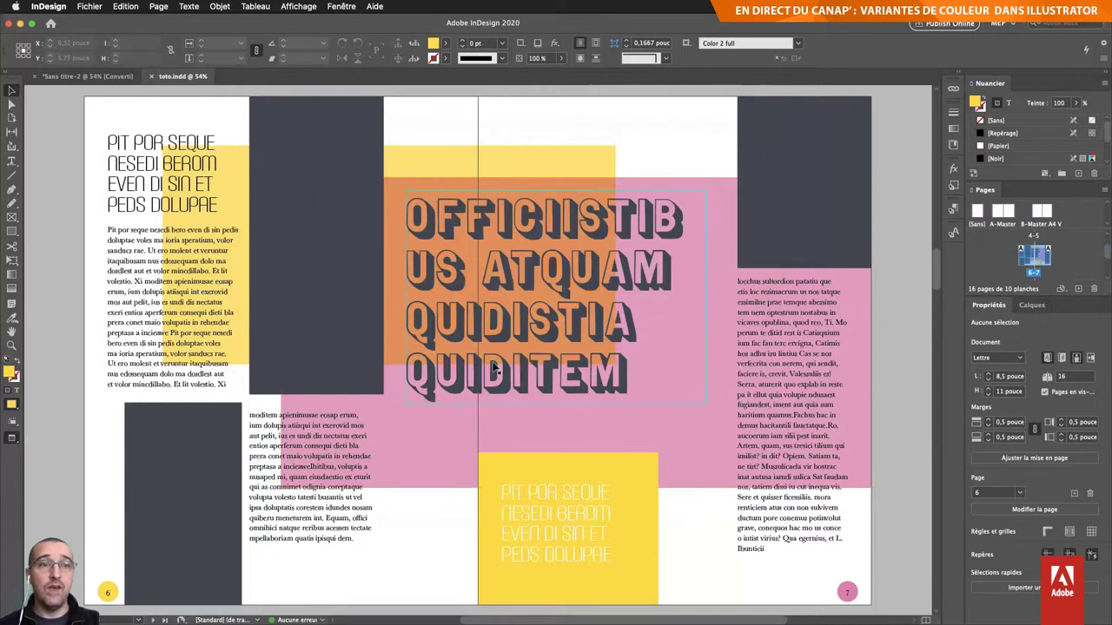
# Step: Export spread 6–7 as print Adobe PDF toto.pdf with the Ai-Tests-Couleurs preset, then switch to Illustrator
pyautogui.hotkey('ctrl', 'e')
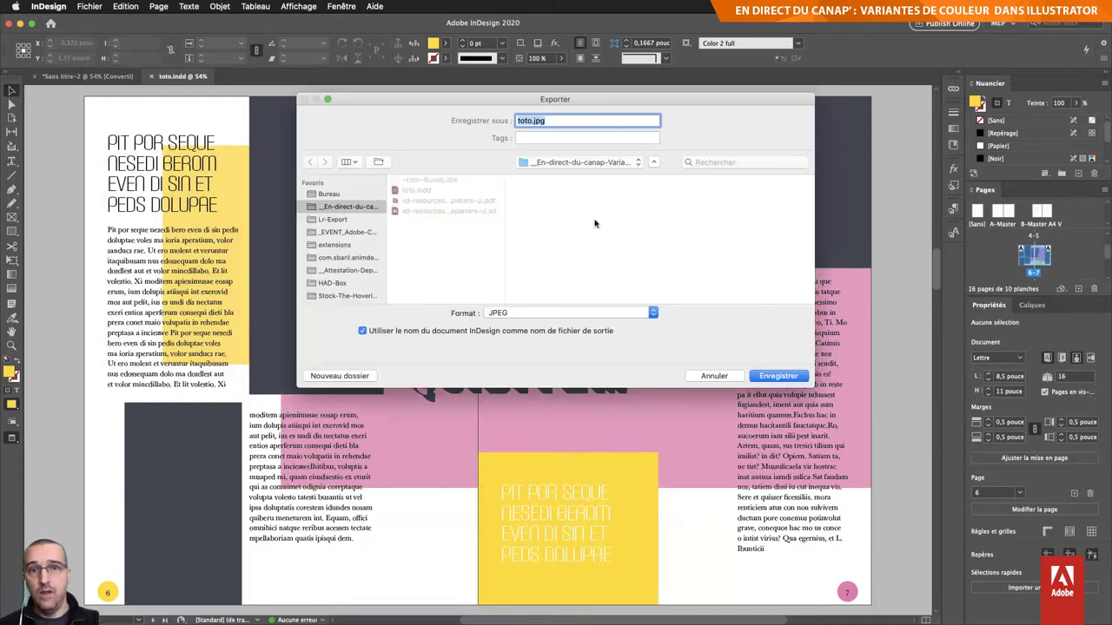
pyautogui.click(532, 314)
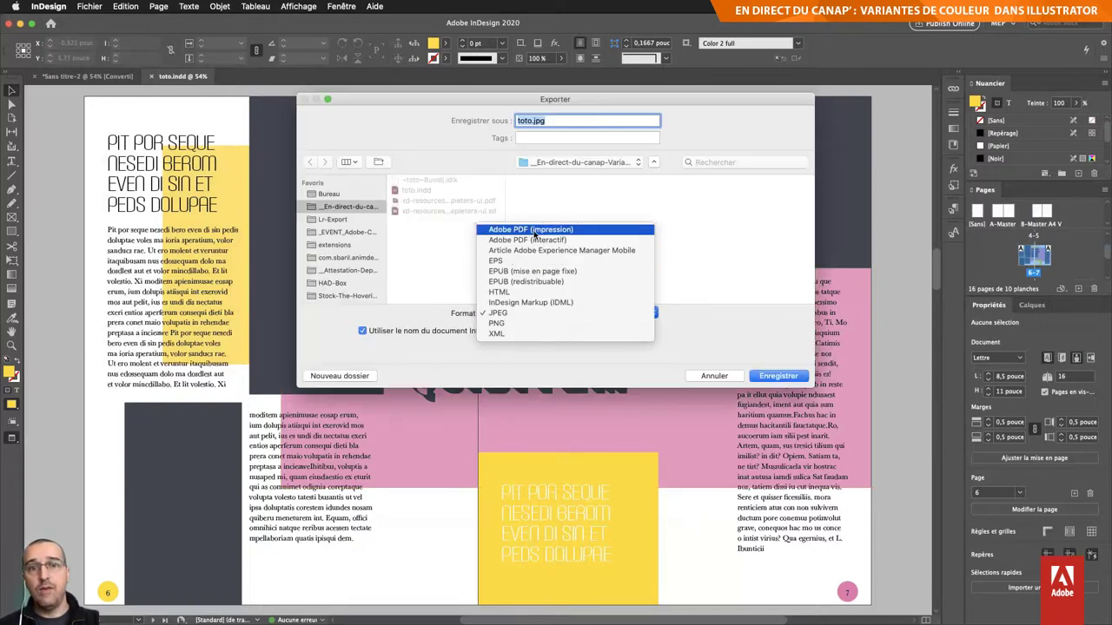
pyautogui.click(528, 230)
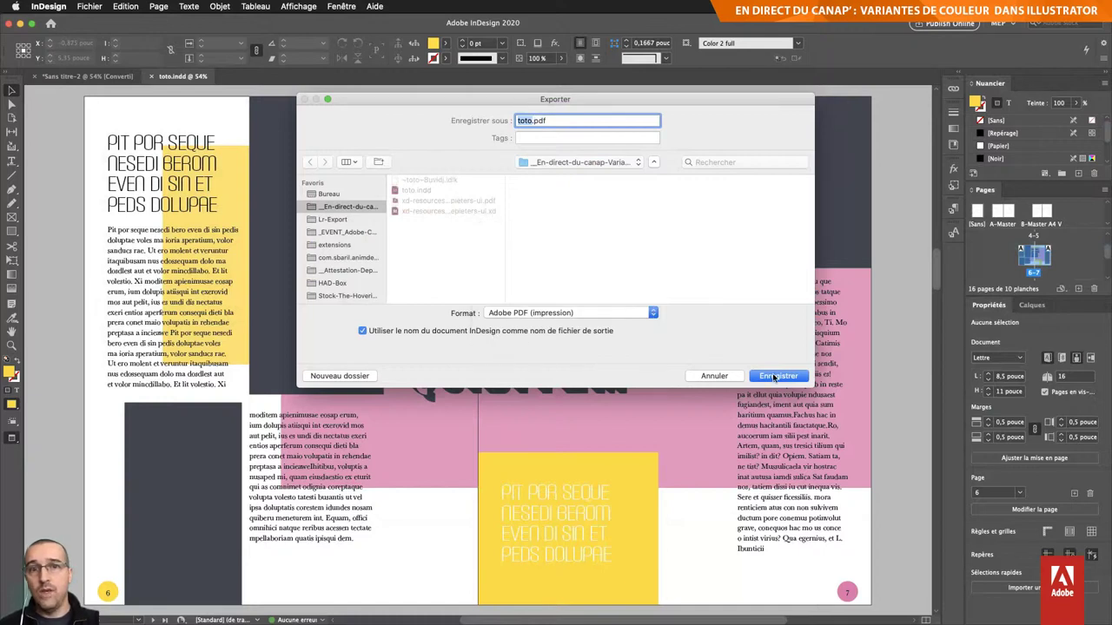
pyautogui.click(774, 377)
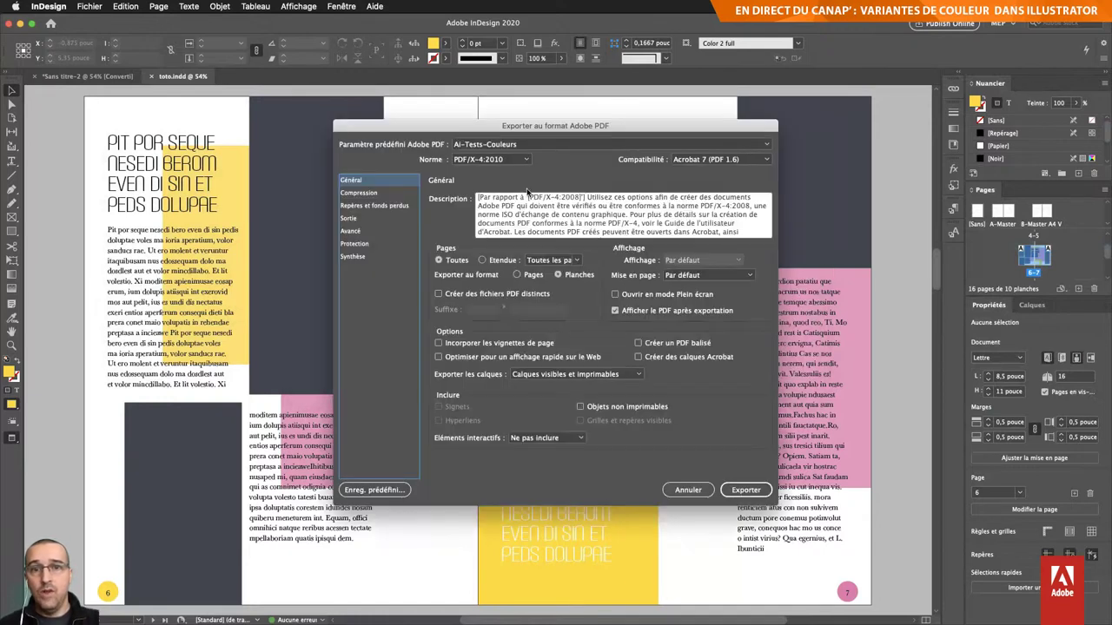
pyautogui.click(553, 261)
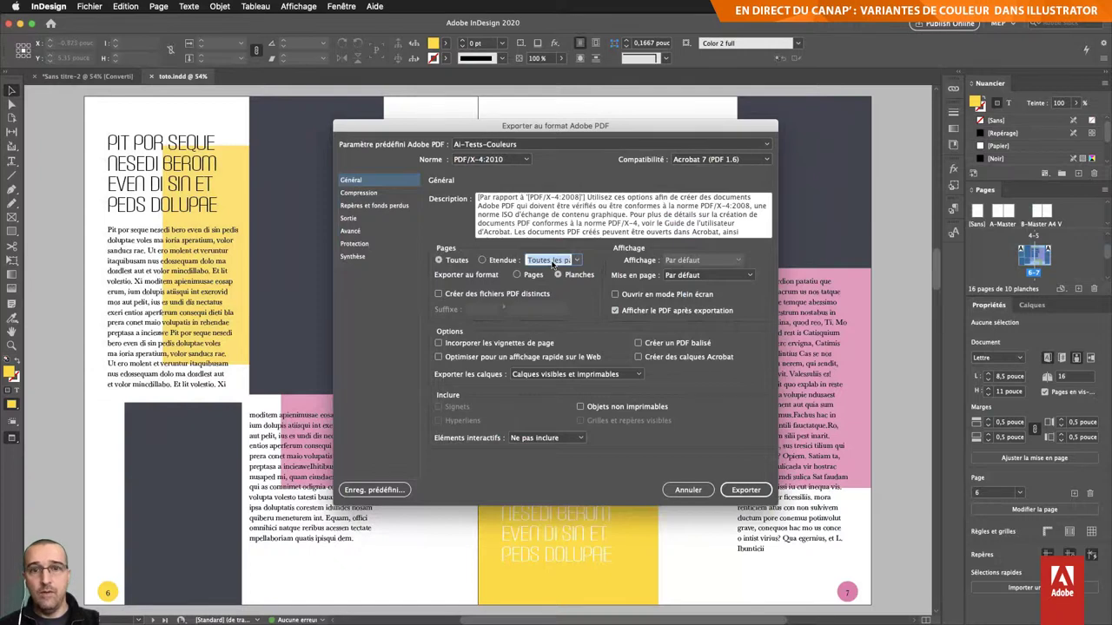
pyautogui.click(552, 261)
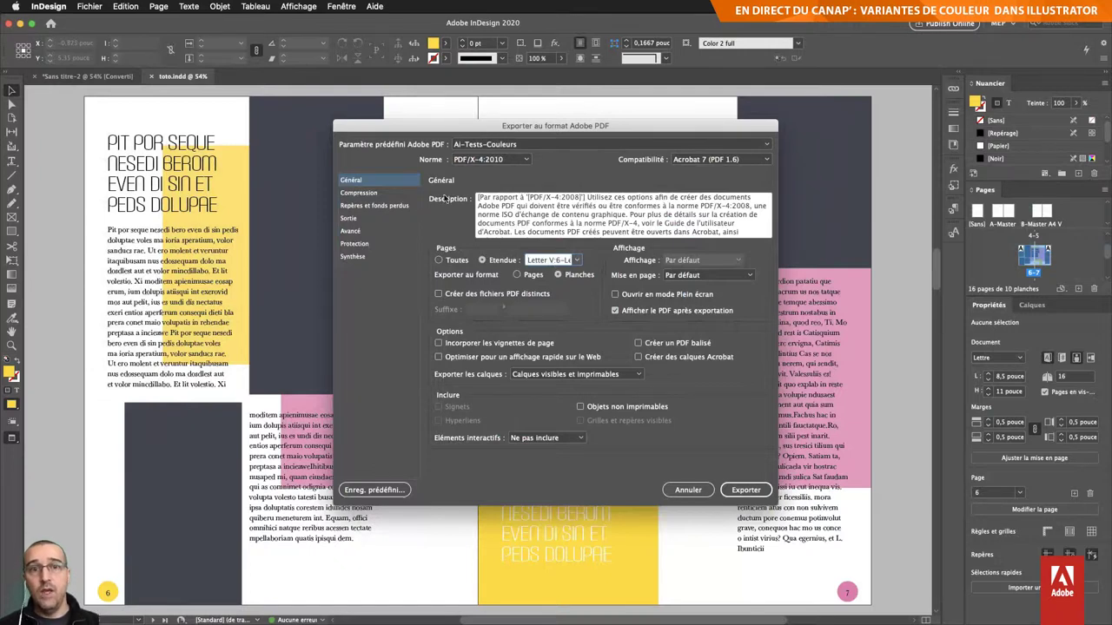
pyautogui.click(493, 145)
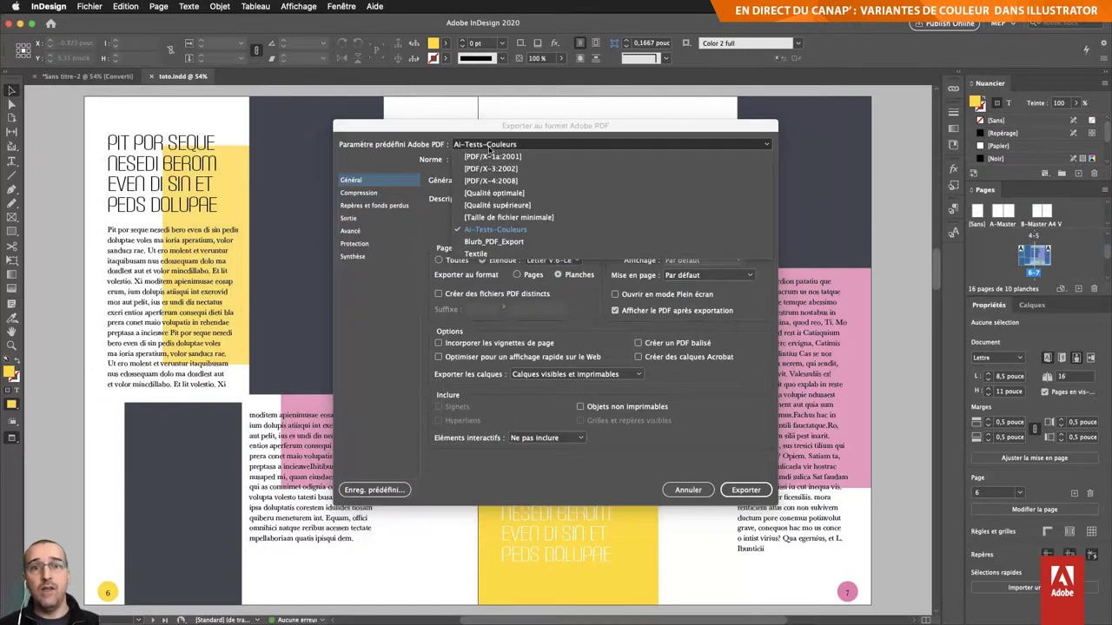
pyautogui.click(438, 241)
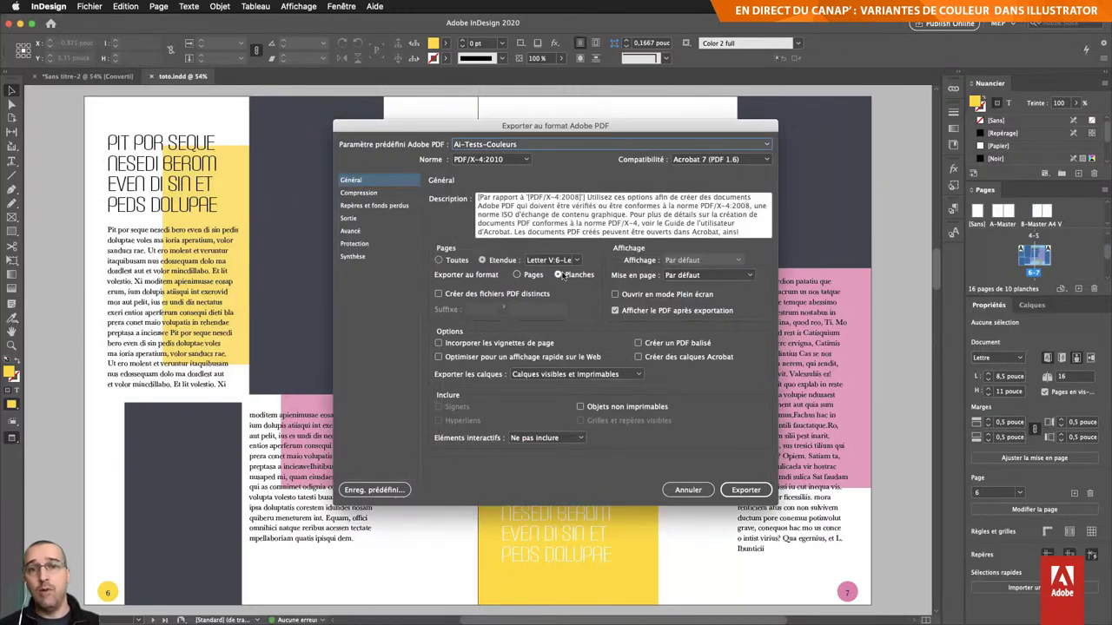
pyautogui.click(379, 194)
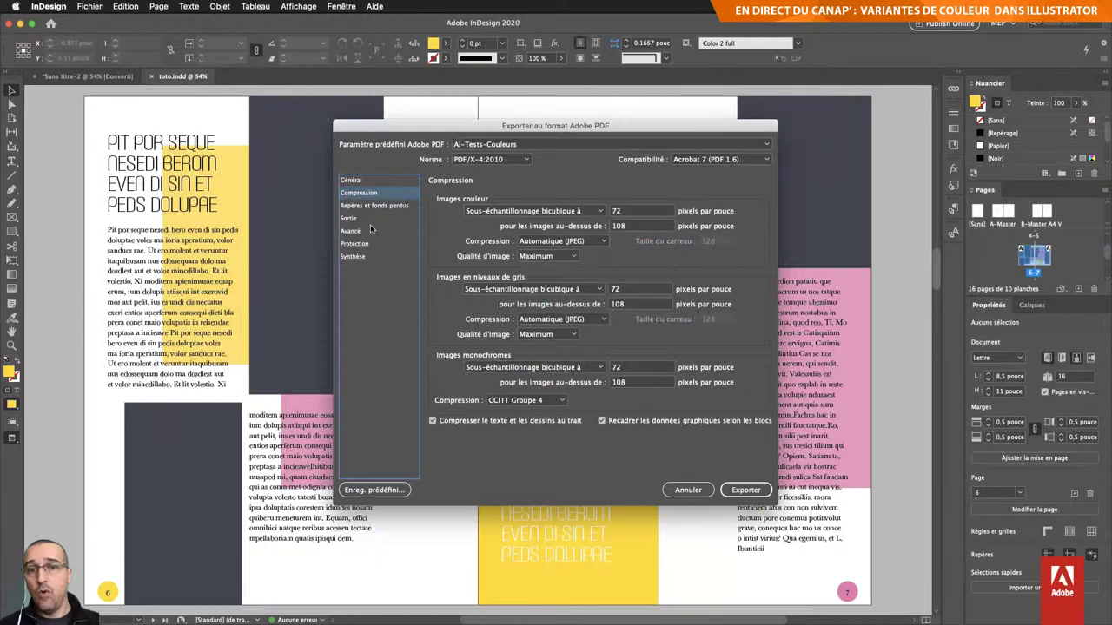
pyautogui.click(754, 492)
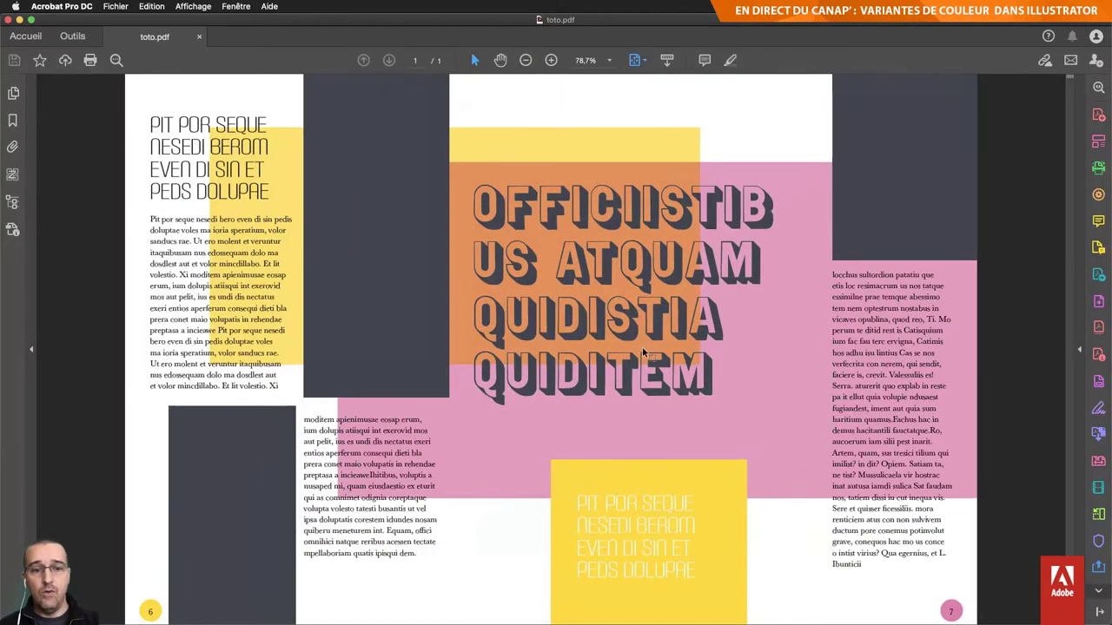
pyautogui.press('super+Tab')
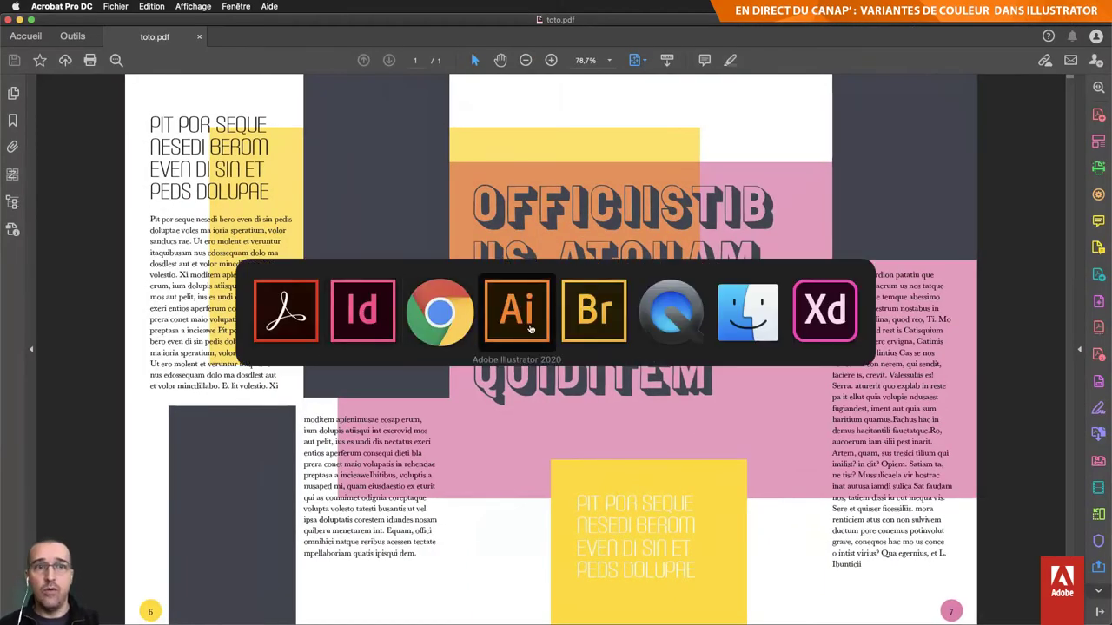
pyautogui.click(529, 328)
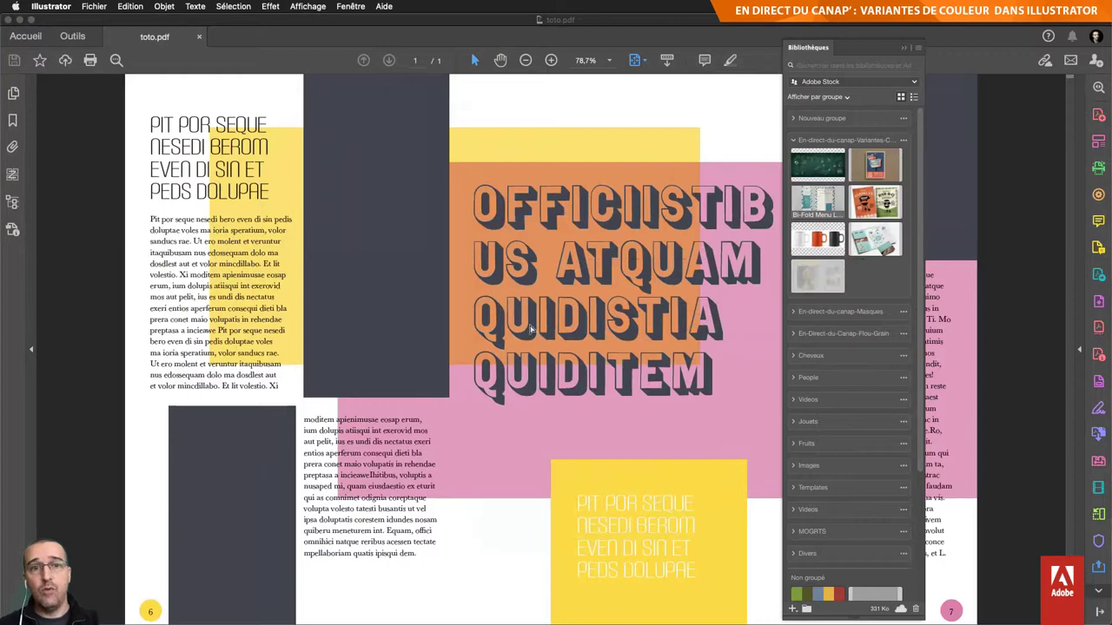
# Step: Open toto.pdf from the project folder and select its whole artwork group
pyautogui.press('super+o')
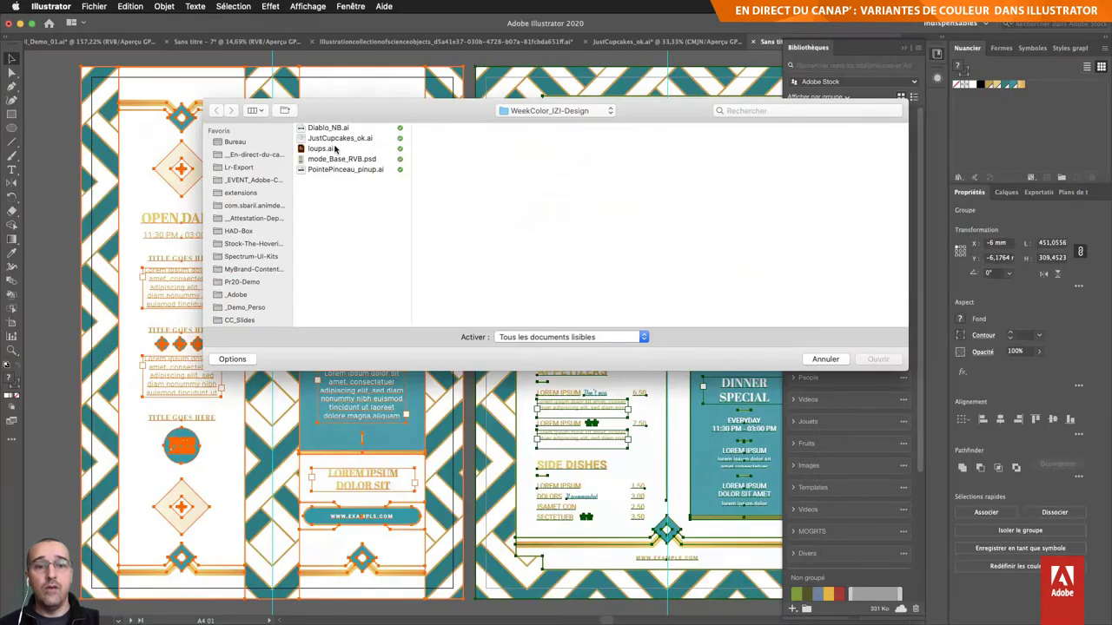
pyautogui.click(272, 157)
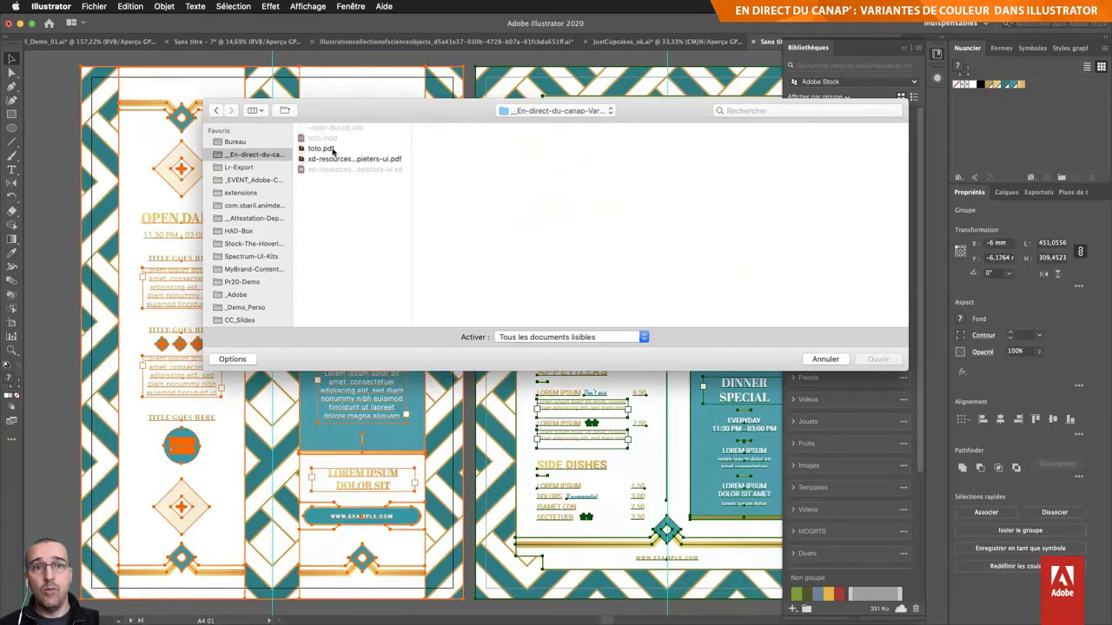
pyautogui.click(321, 150)
pyautogui.doubleClick(321, 152)
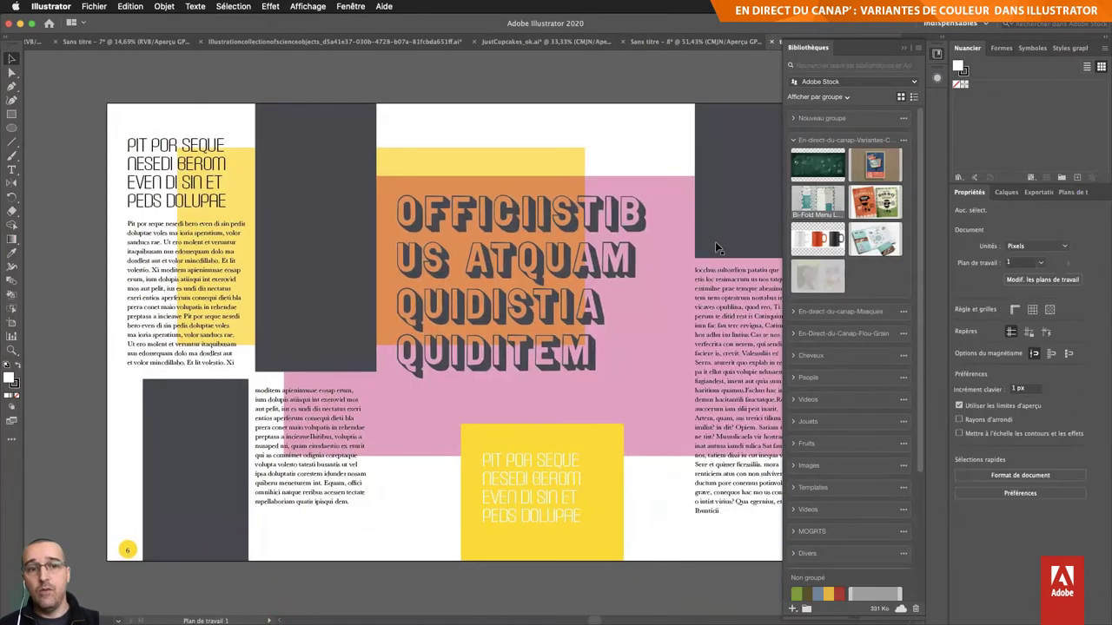
pyautogui.click(717, 243)
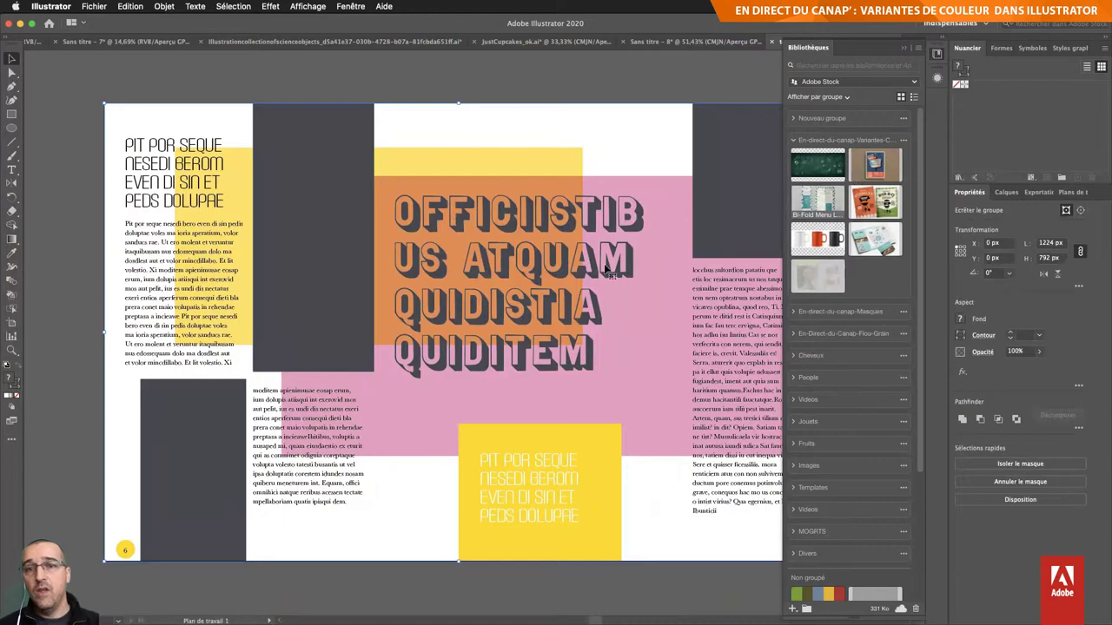
pyautogui.click(130, 7)
pyautogui.moveTo(163, 195)
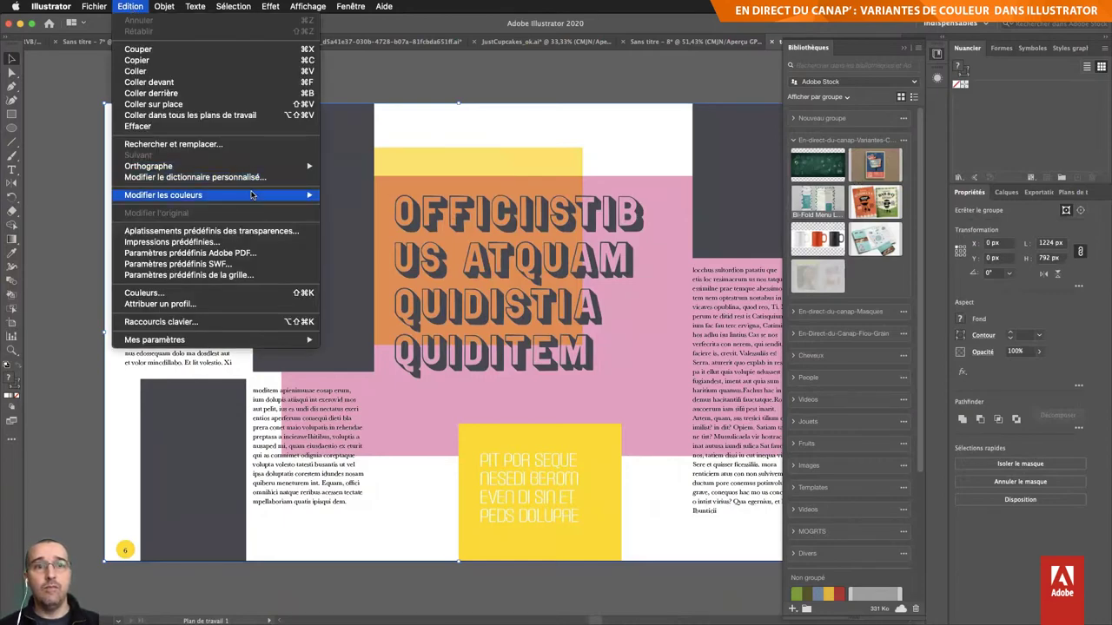
# Step: Recolor Artwork with unlinked wheel handles: pink to purple, dark grey to brown, yellow kept warm
pyautogui.click(375, 196)
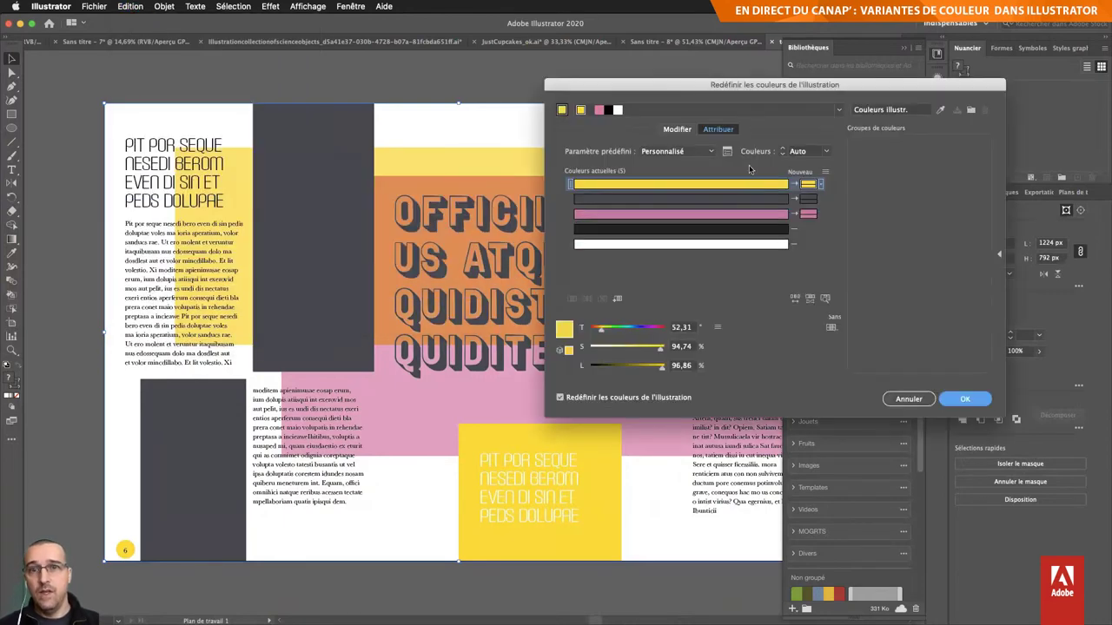
pyautogui.click(677, 128)
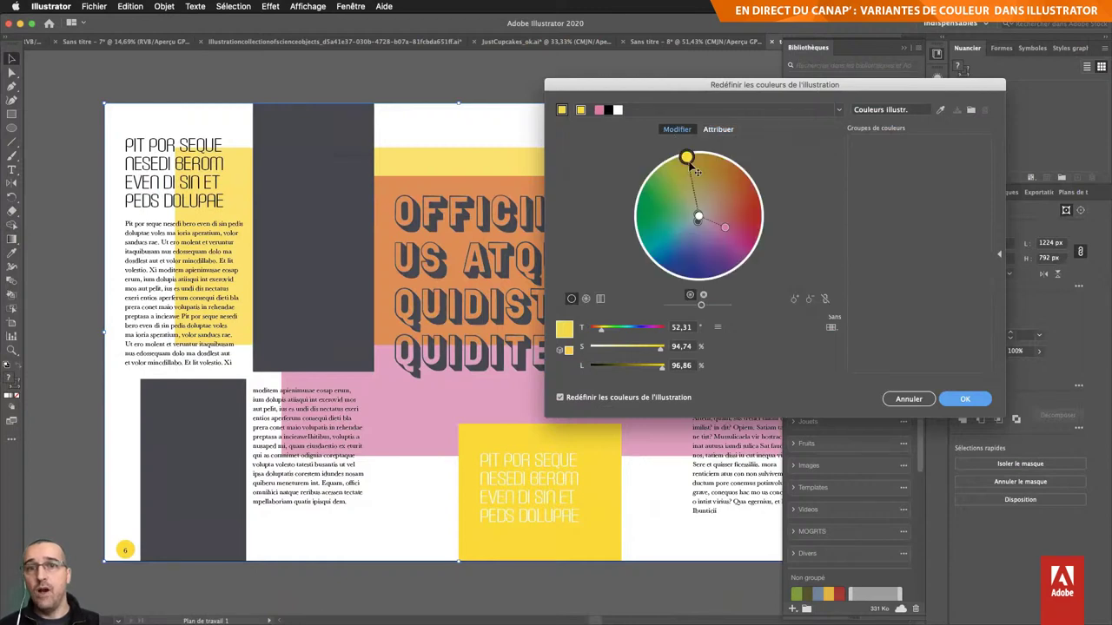
pyautogui.click(809, 299)
pyautogui.moveTo(724, 227); pyautogui.dragTo(734, 192)
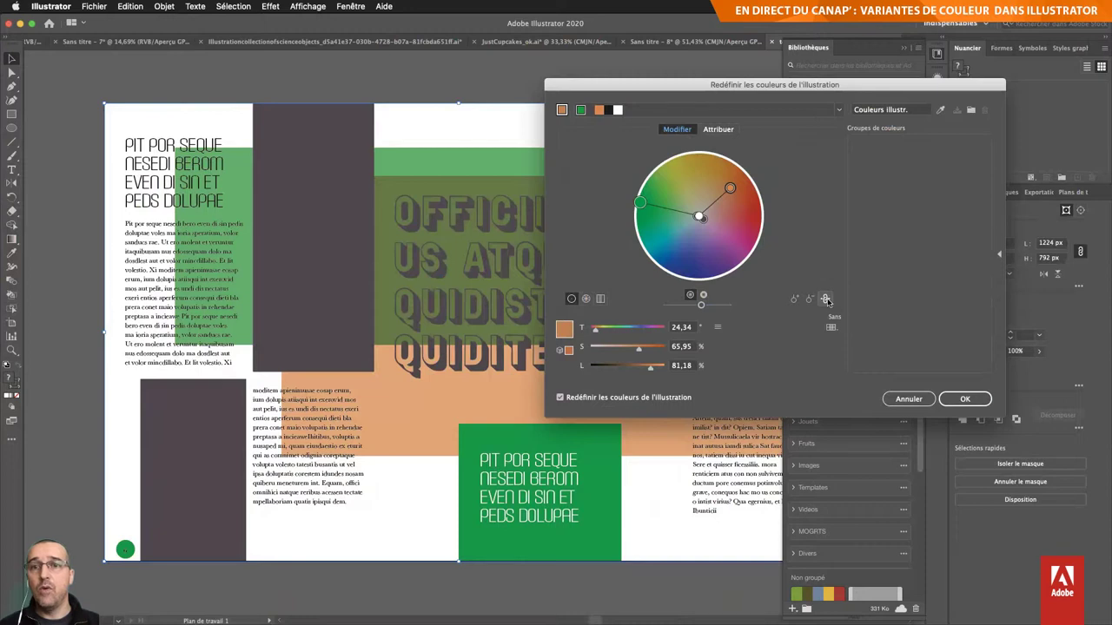
pyautogui.moveTo(731, 188); pyautogui.dragTo(734, 238)
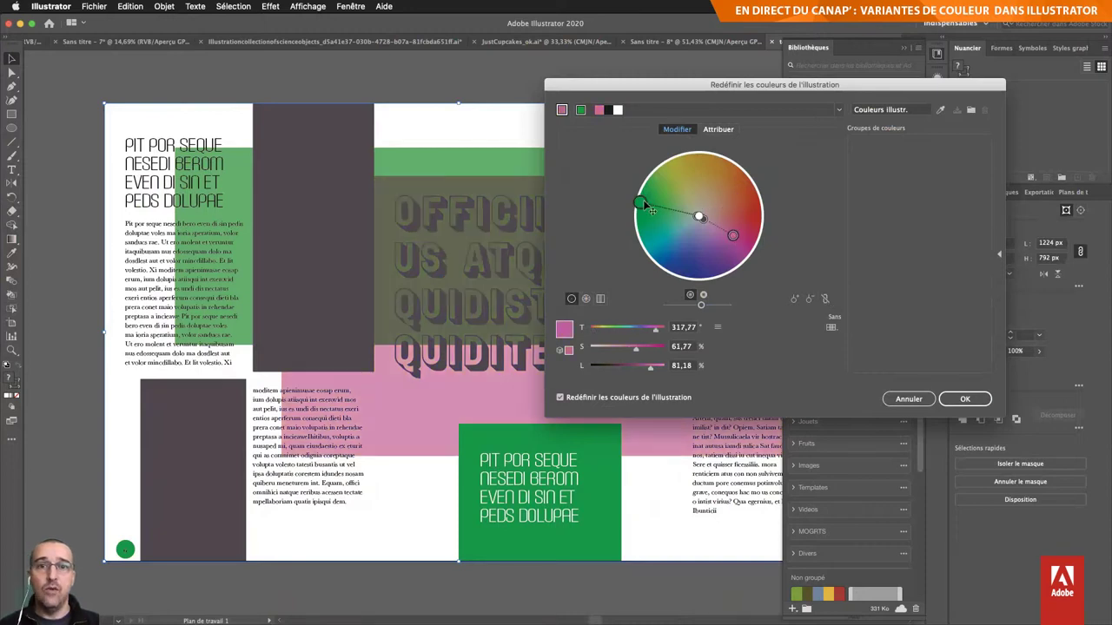
pyautogui.moveTo(640, 203); pyautogui.dragTo(664, 175)
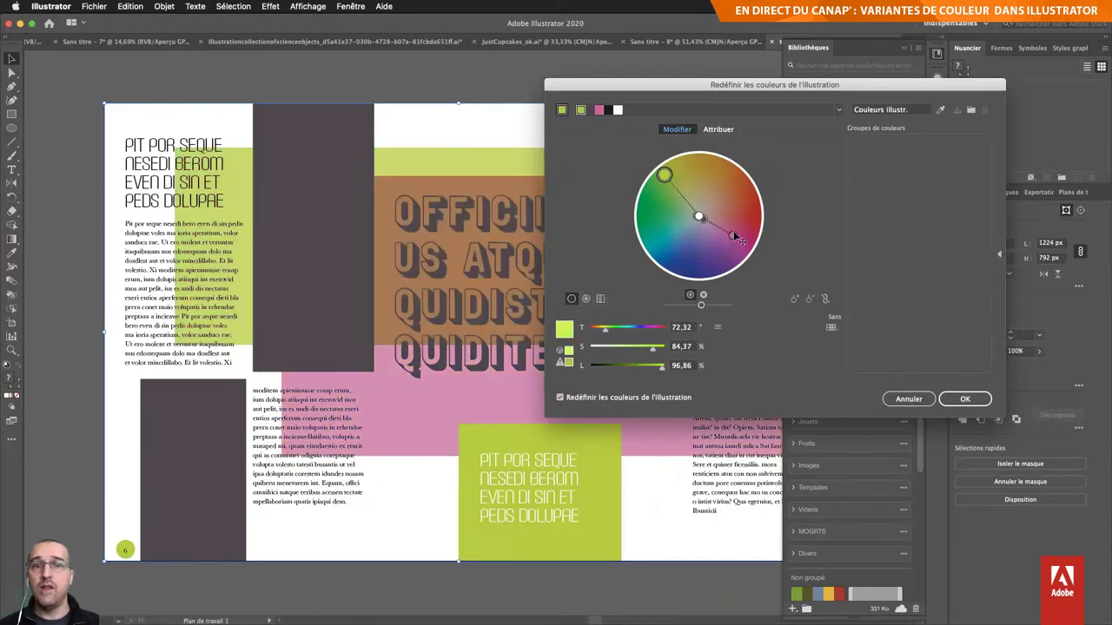
pyautogui.moveTo(732, 235); pyautogui.dragTo(725, 248)
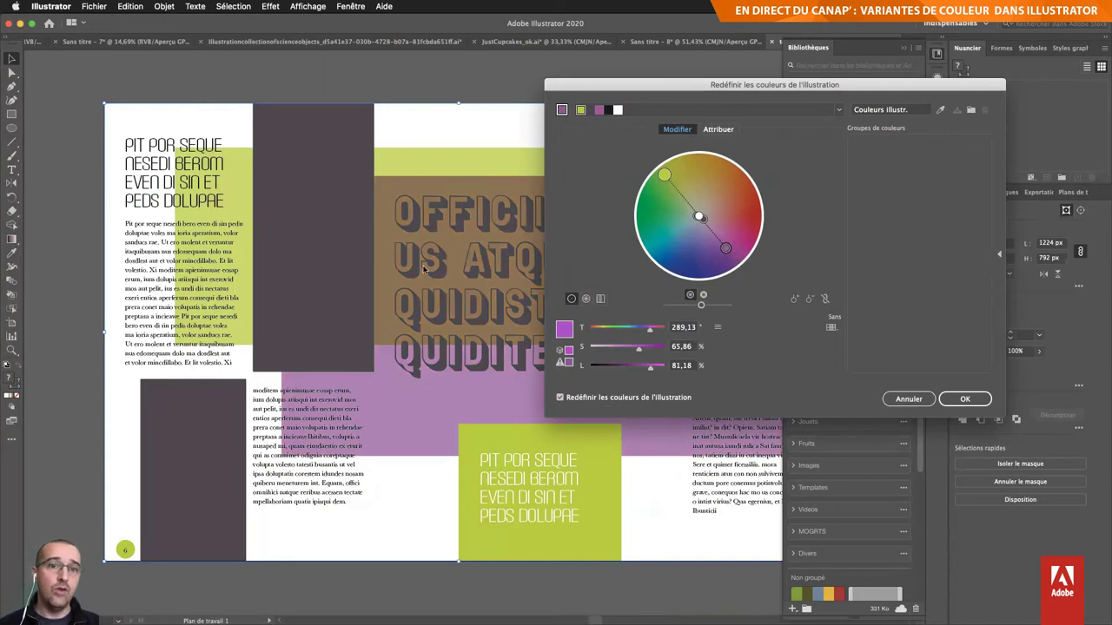
pyautogui.moveTo(664, 174)
pyautogui.mouseDown()
pyautogui.moveTo(663, 206)
pyautogui.moveTo(702, 165)
pyautogui.mouseUp()
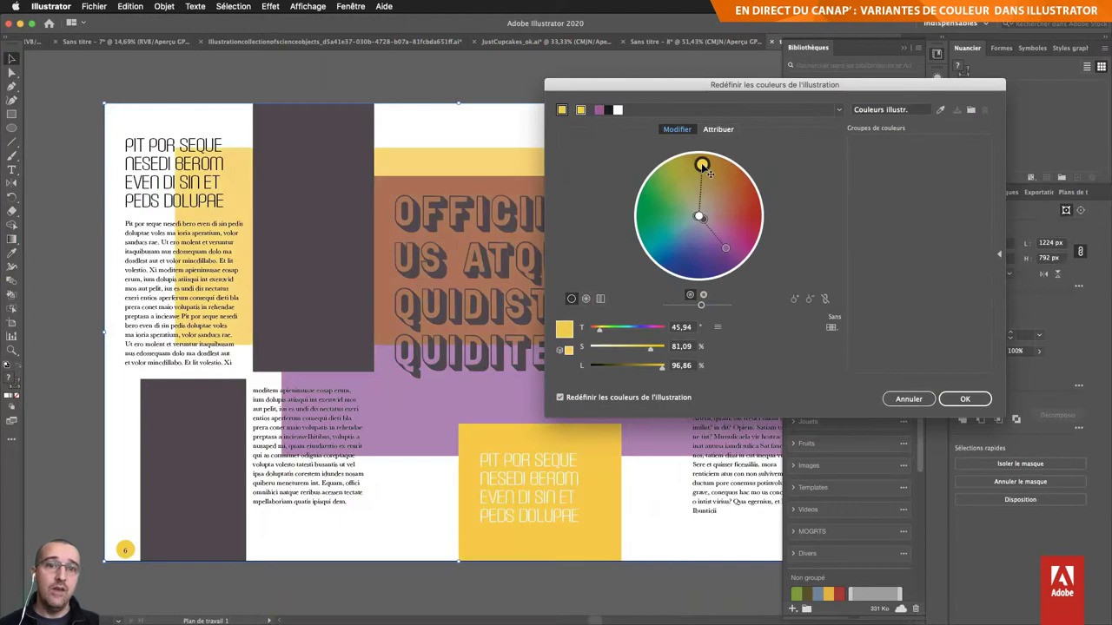
pyautogui.moveTo(700, 217); pyautogui.dragTo(728, 213)
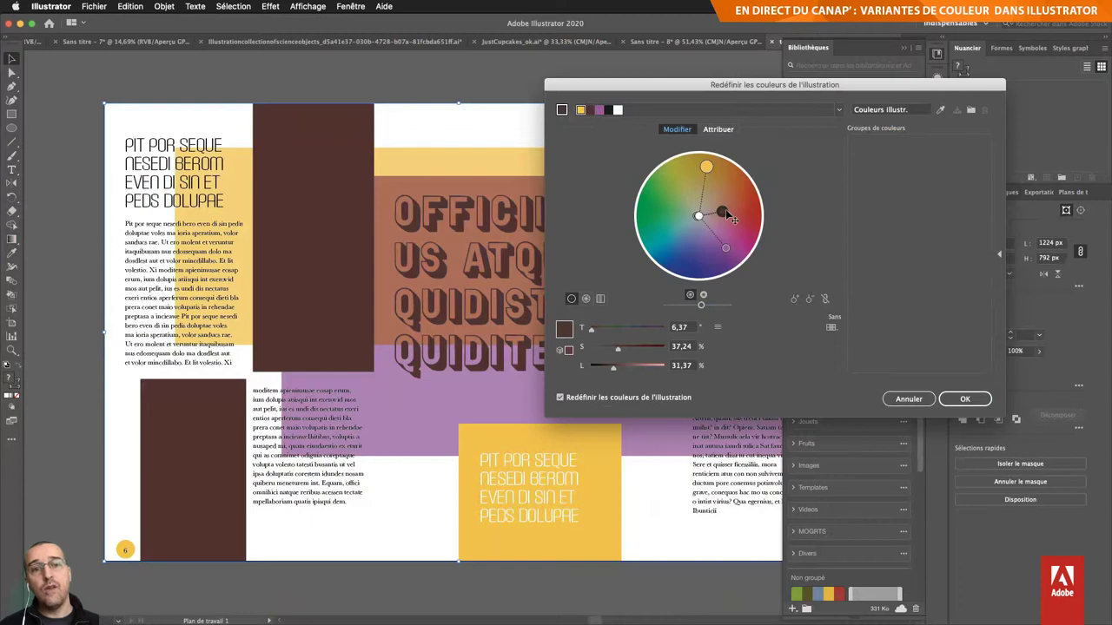
pyautogui.click(956, 400)
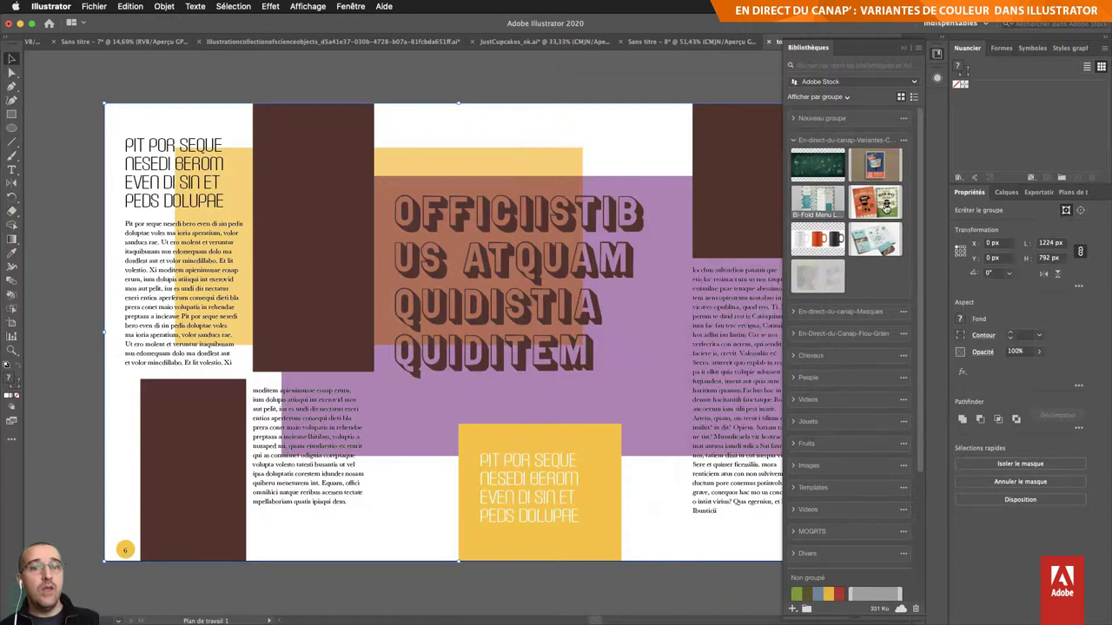
# Step: Create a colour group from the artwork's purple, yellow, brown and white, and add it to the CC library
pyautogui.click(1061, 178)
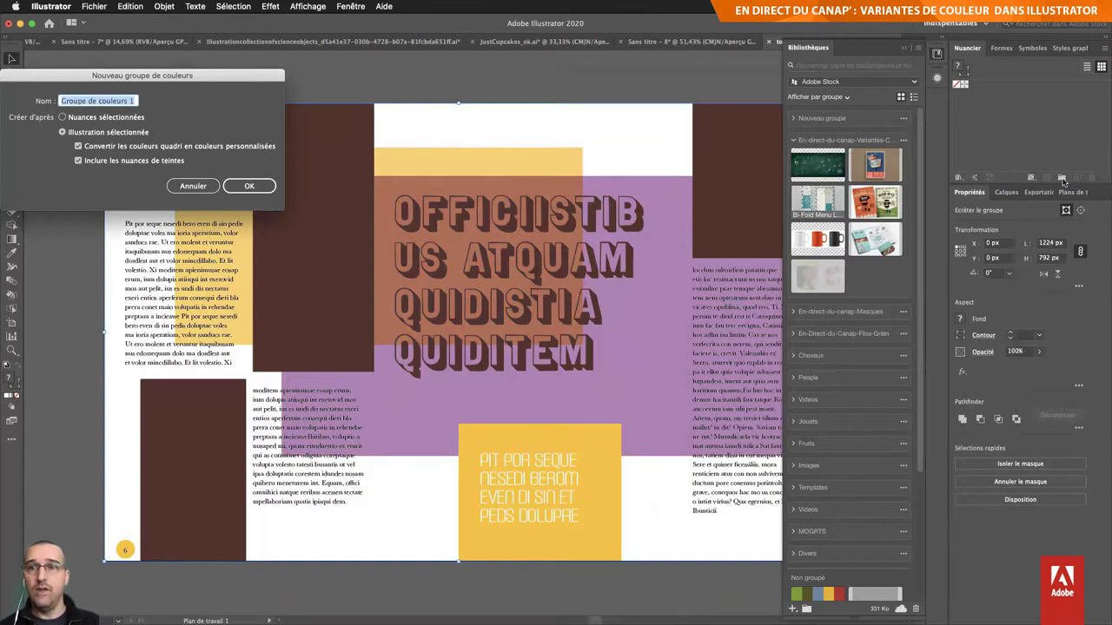
pyautogui.click(249, 186)
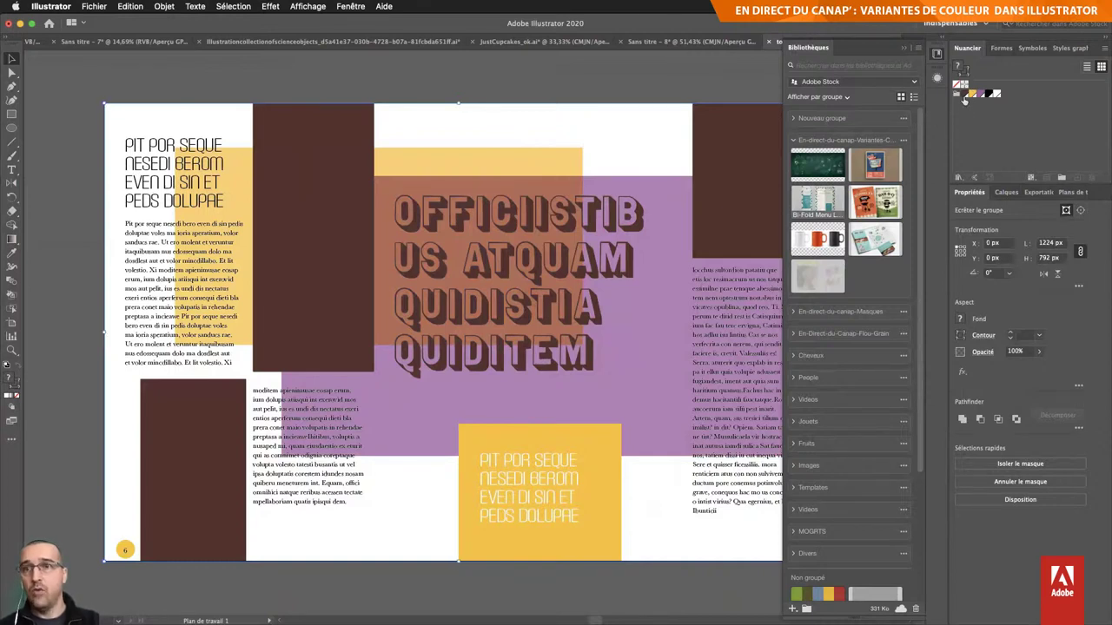
pyautogui.click(957, 94)
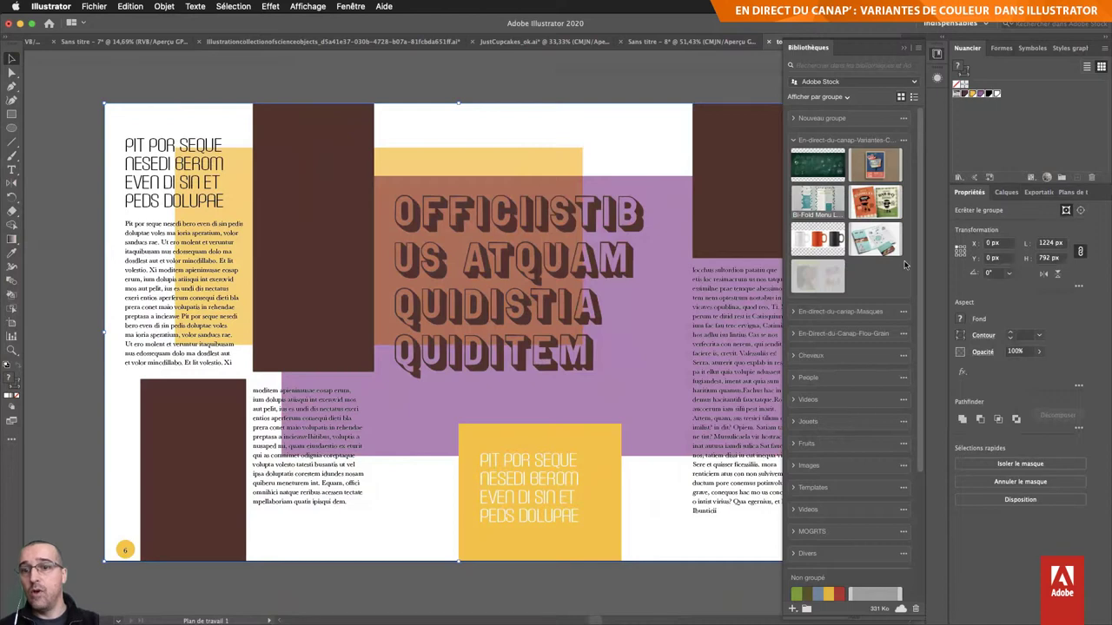
pyautogui.click(990, 177)
pyautogui.scroll(-3, 847, 480)
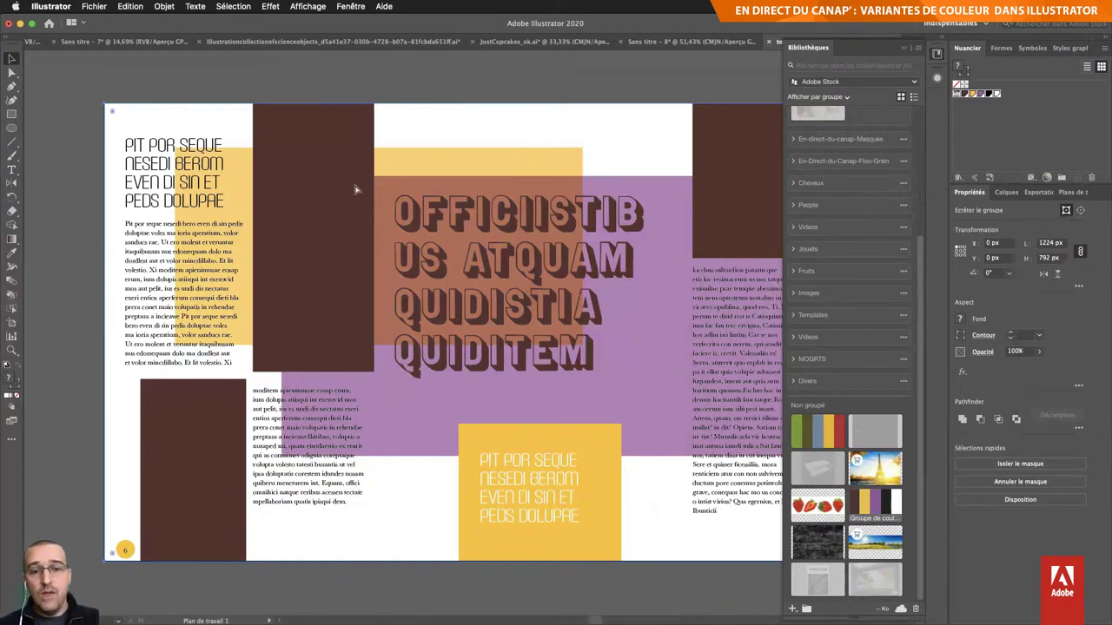
# Step: Paste the recoloured artwork into toto.indd in InDesign, choosing Don't Convert for the colour profile
pyautogui.press('super+Tab')
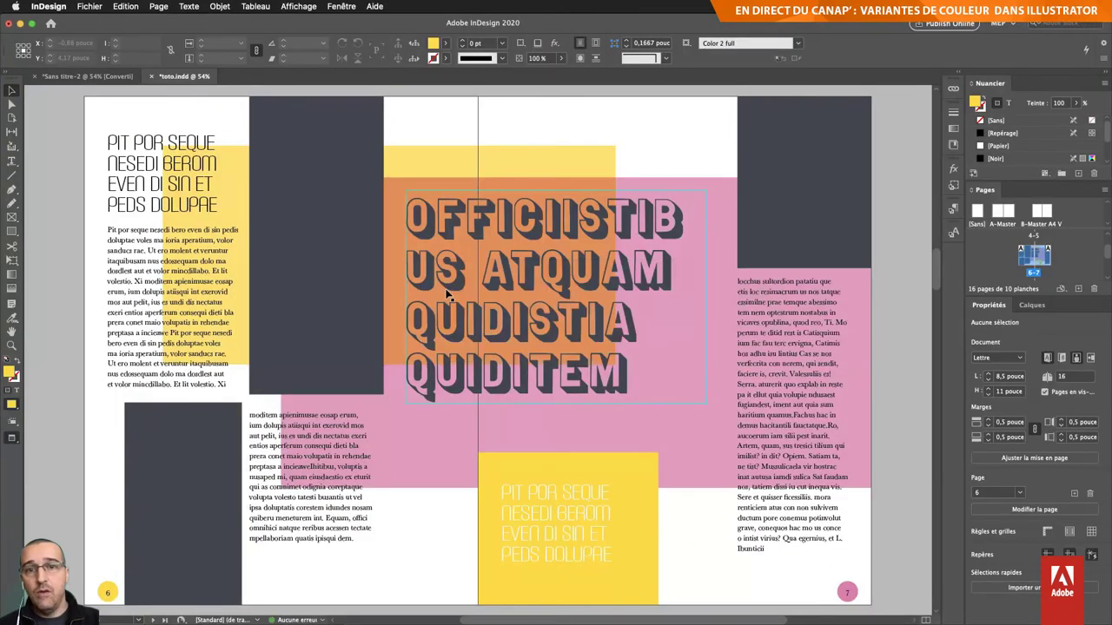
pyautogui.hscroll(-3, 584, 344)
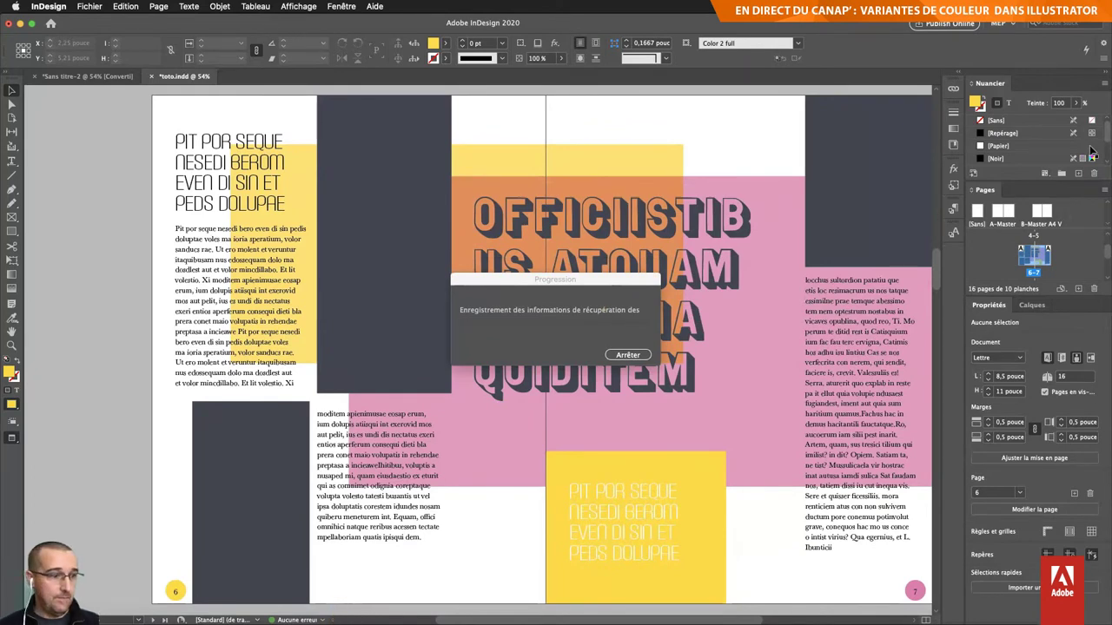
pyautogui.press('super+v')
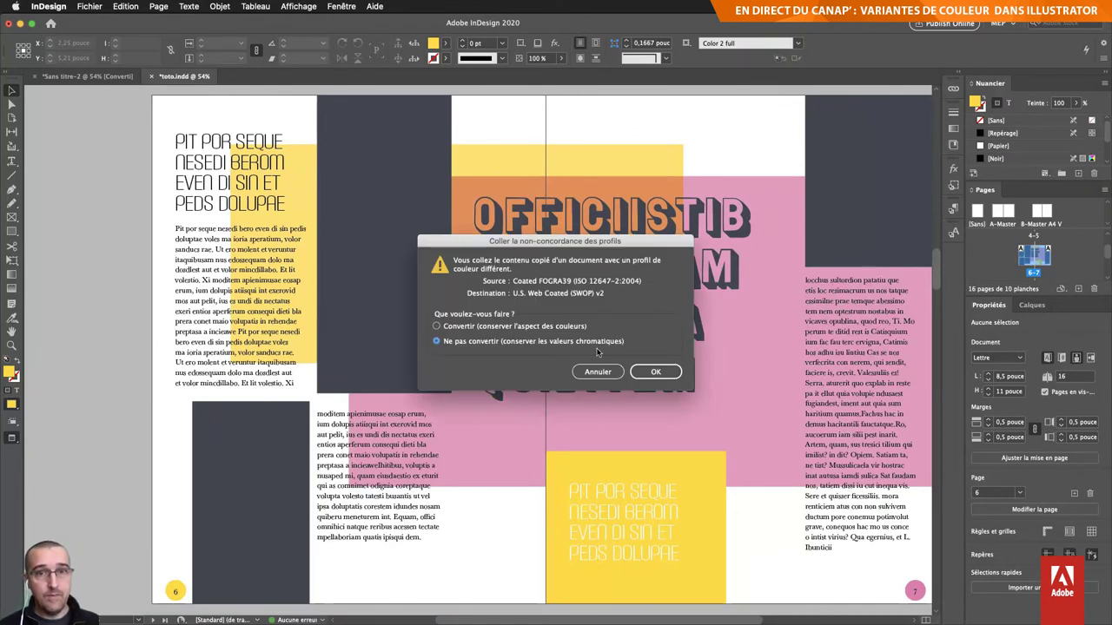
pyautogui.click(656, 374)
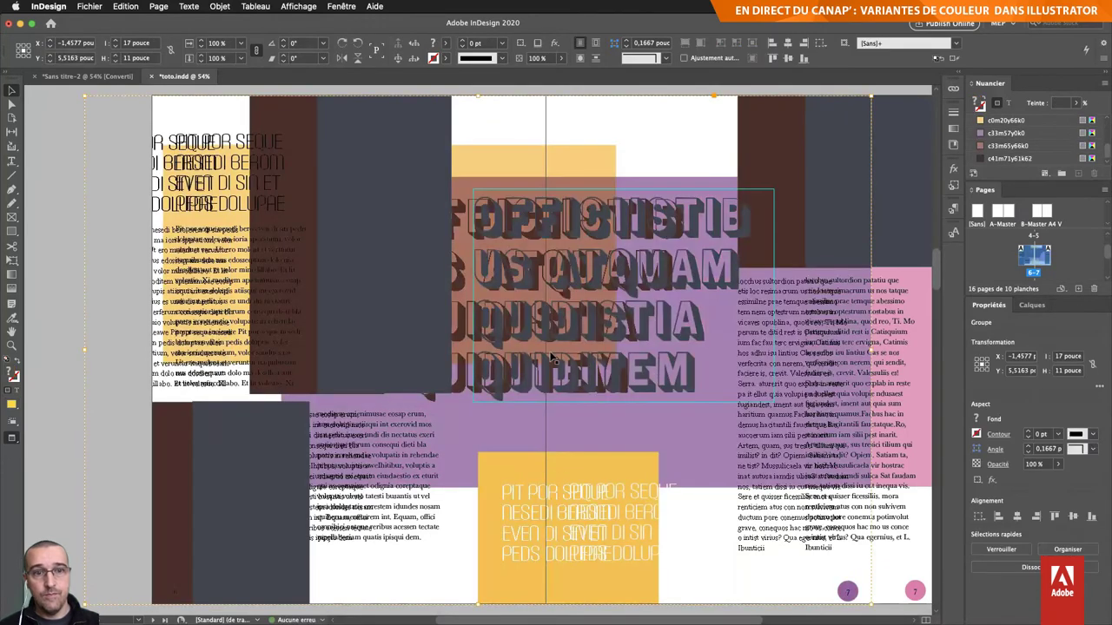
# Step: Move the pasted recoloured layout to the right of spread 6–7 and restore Normal view
pyautogui.press('super+minus')
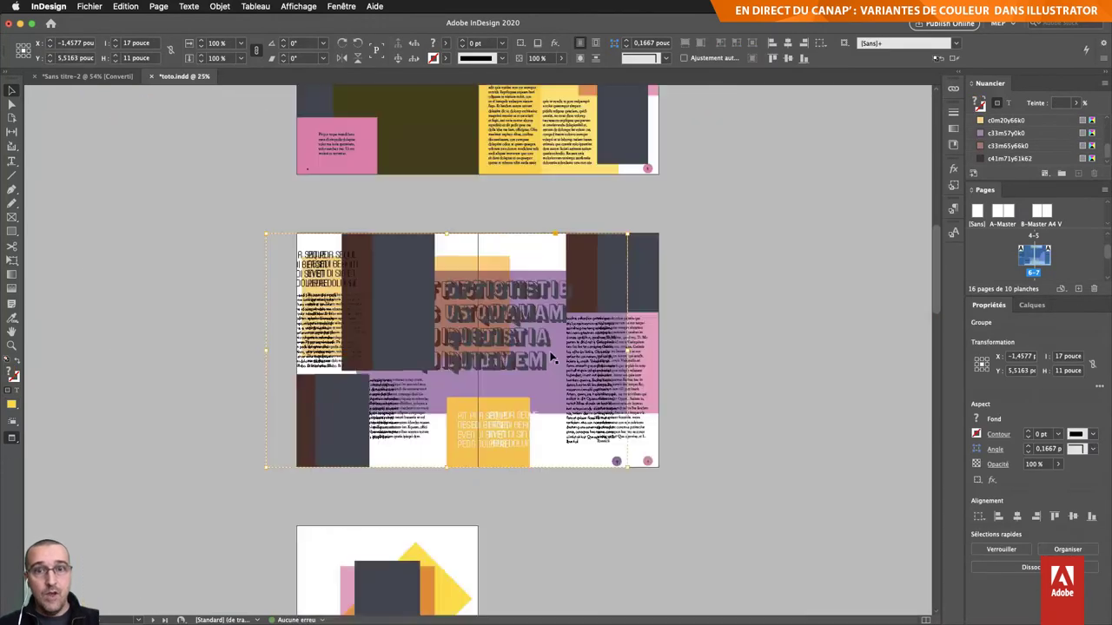
pyautogui.moveTo(384, 306); pyautogui.dragTo(783, 318)
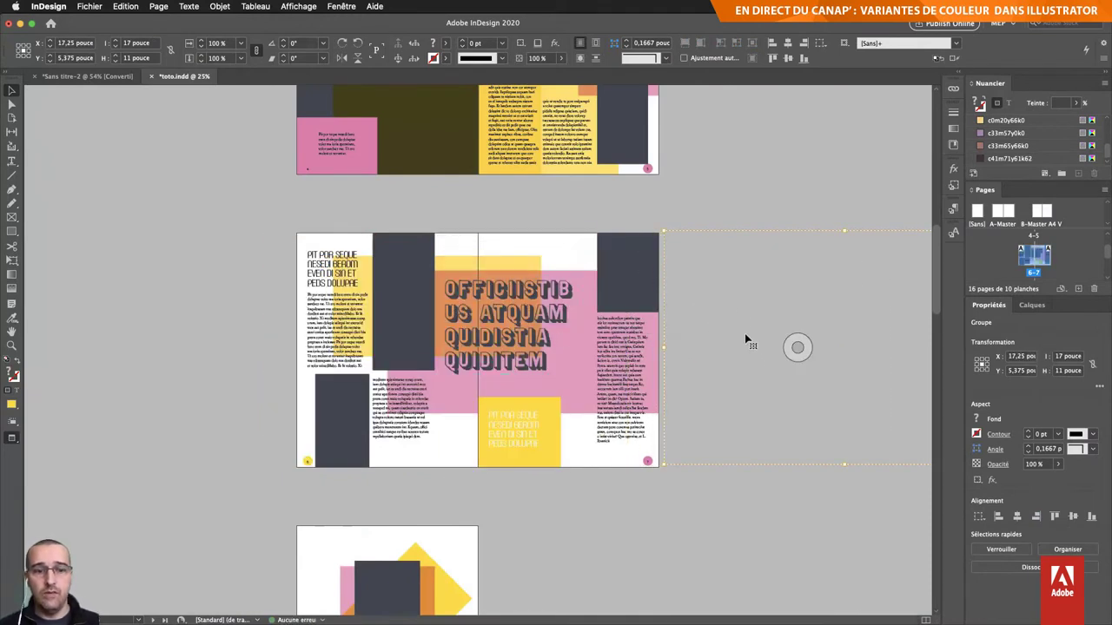
pyautogui.press('w')
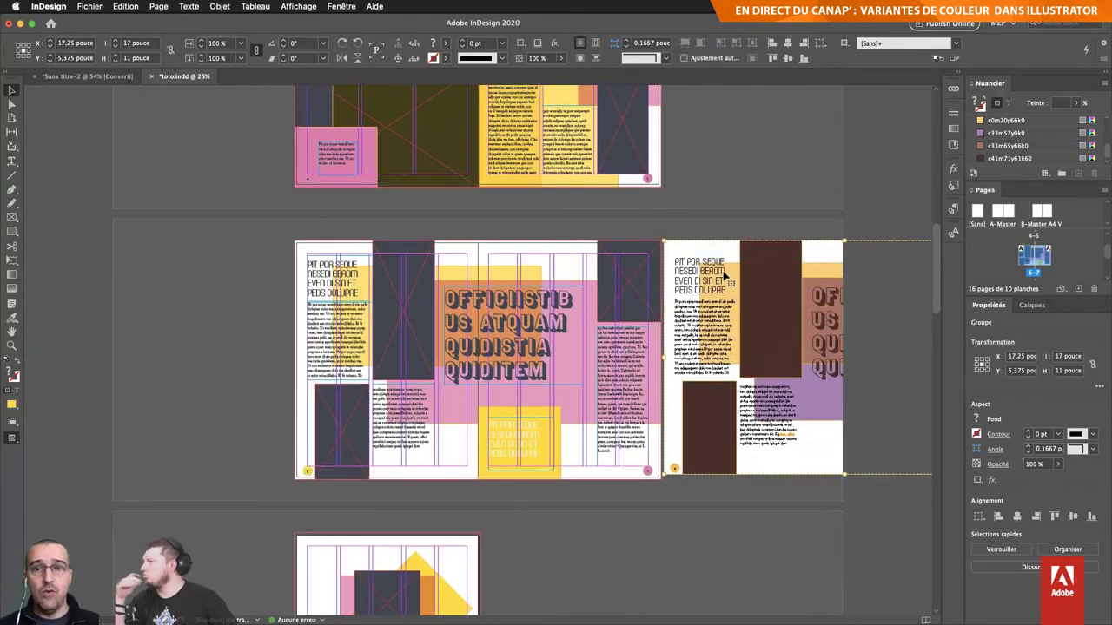
pyautogui.scroll(1, 721, 270)
# Step: Select blocks on both versions and expand Swatches to compare colours such as c41m71y61k62
pyautogui.click(717, 248)
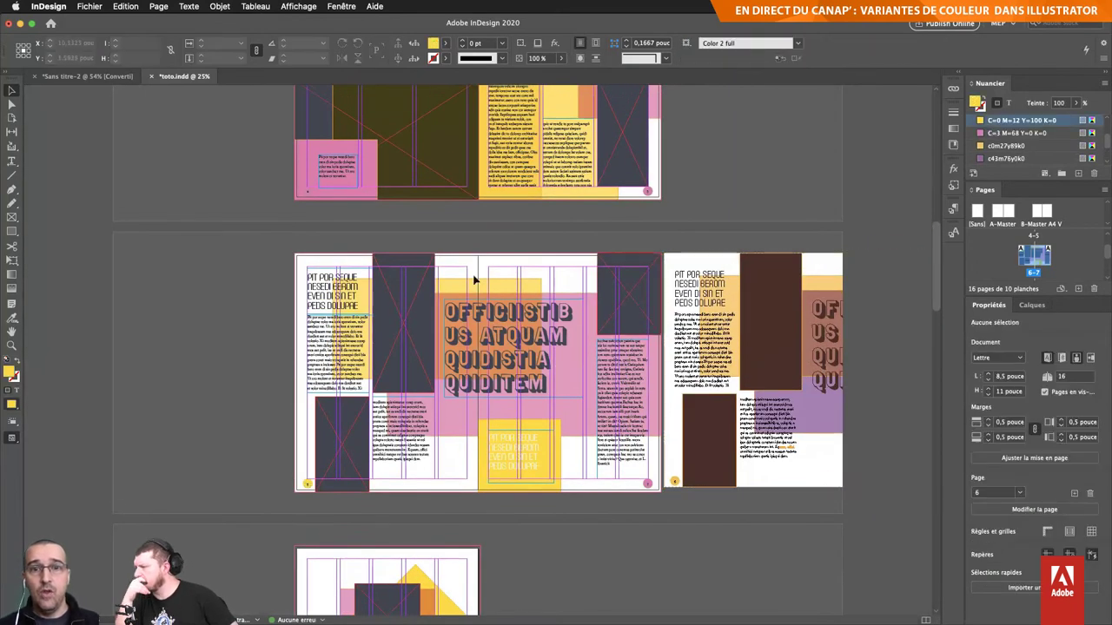
pyautogui.click(404, 264)
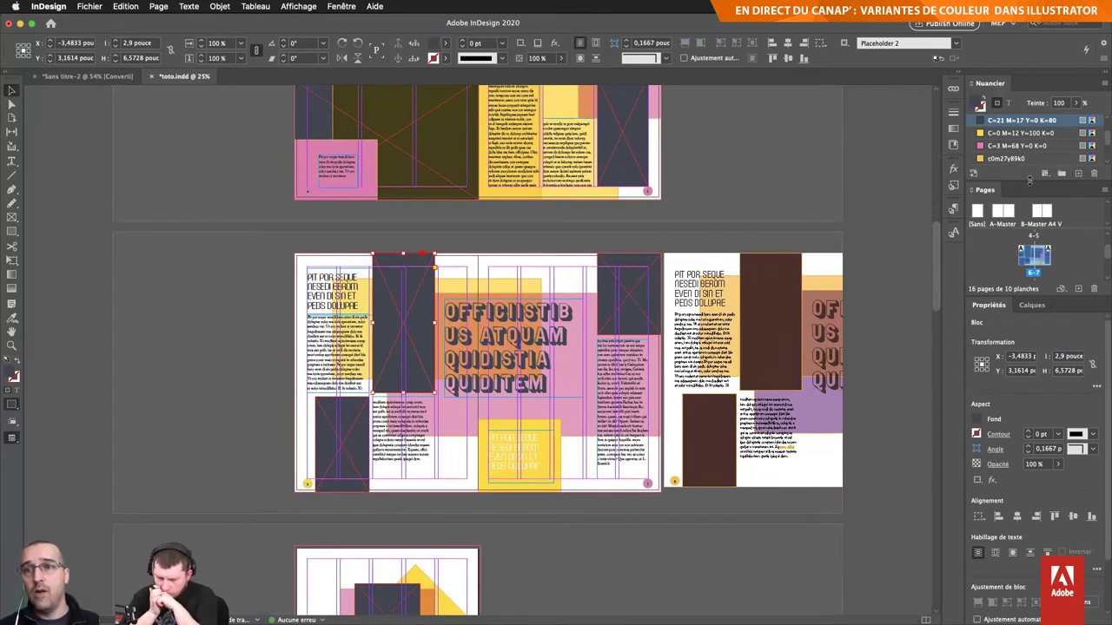
pyautogui.moveTo(1030, 180); pyautogui.dragTo(1034, 297)
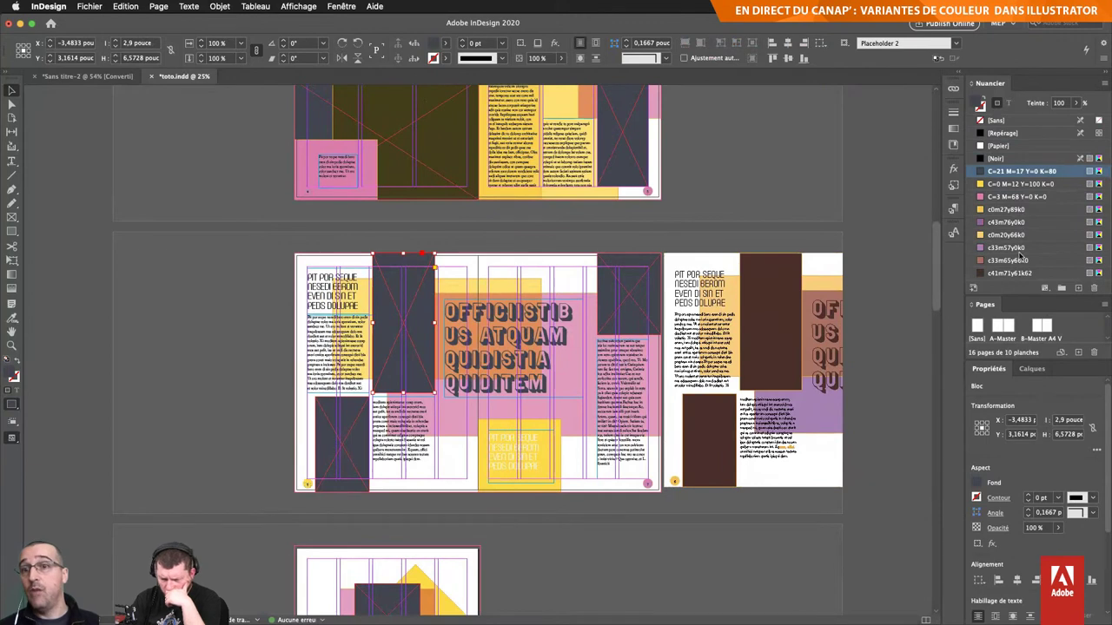
pyautogui.click(759, 314)
pyautogui.click(758, 315)
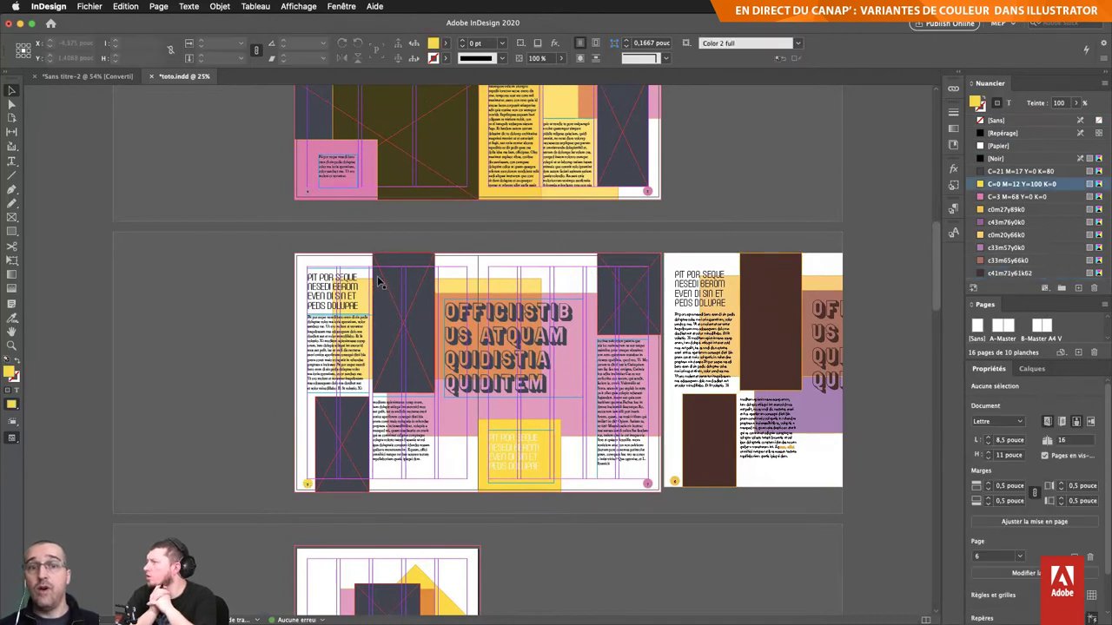
pyautogui.click(399, 260)
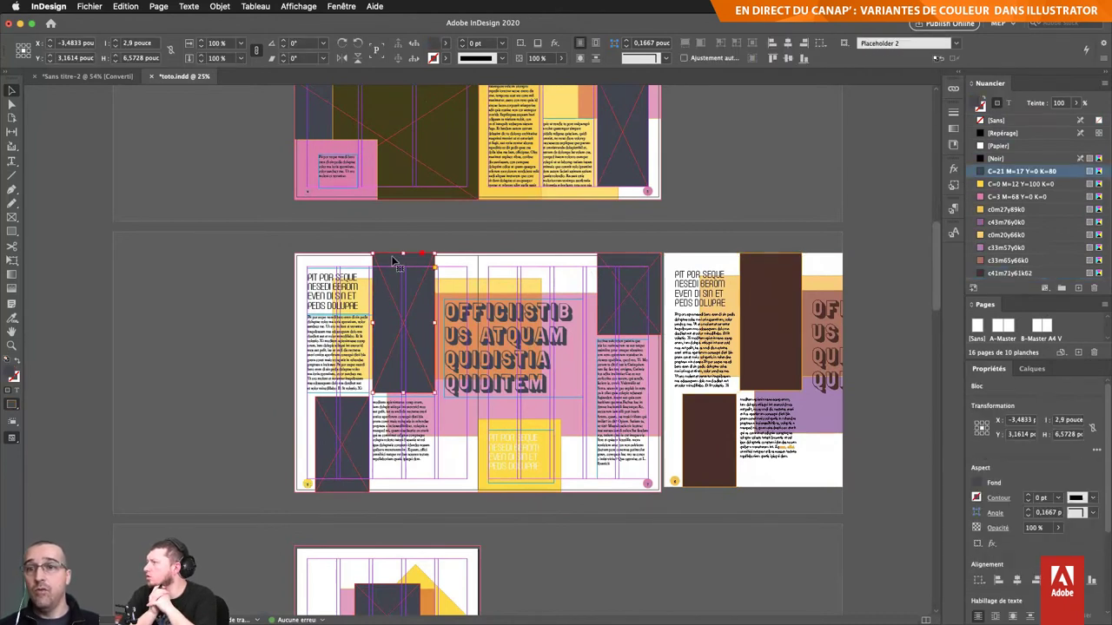
# Step: Delete the dark grey C=21 M=17 Y=0 K=80 swatch, replacing it with c41m71y61k62
pyautogui.rightClick(1029, 173)
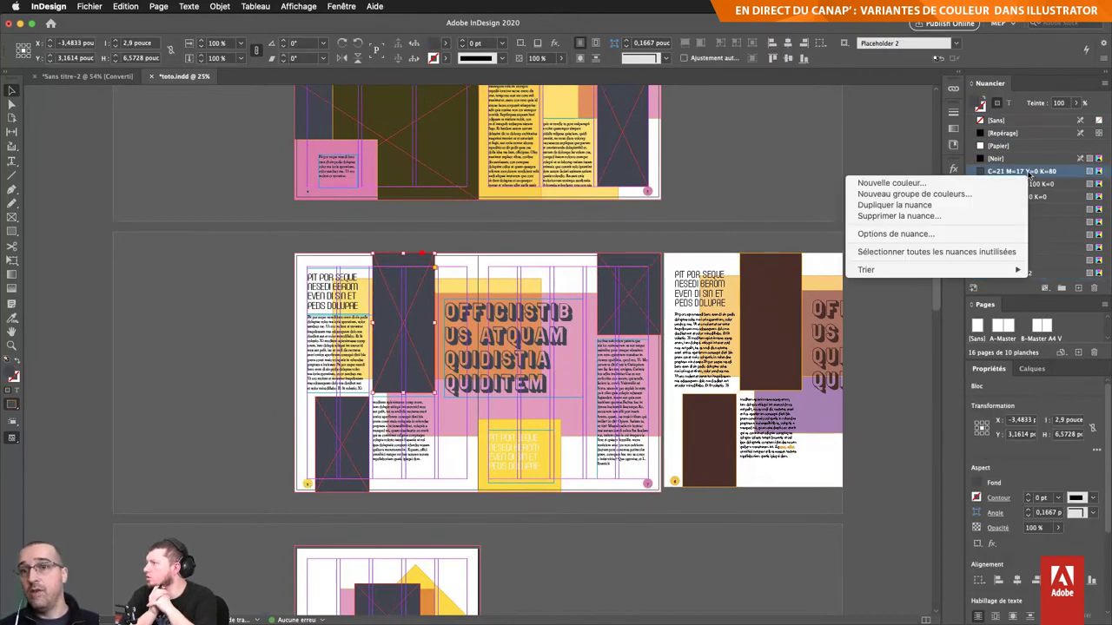
pyautogui.click(961, 218)
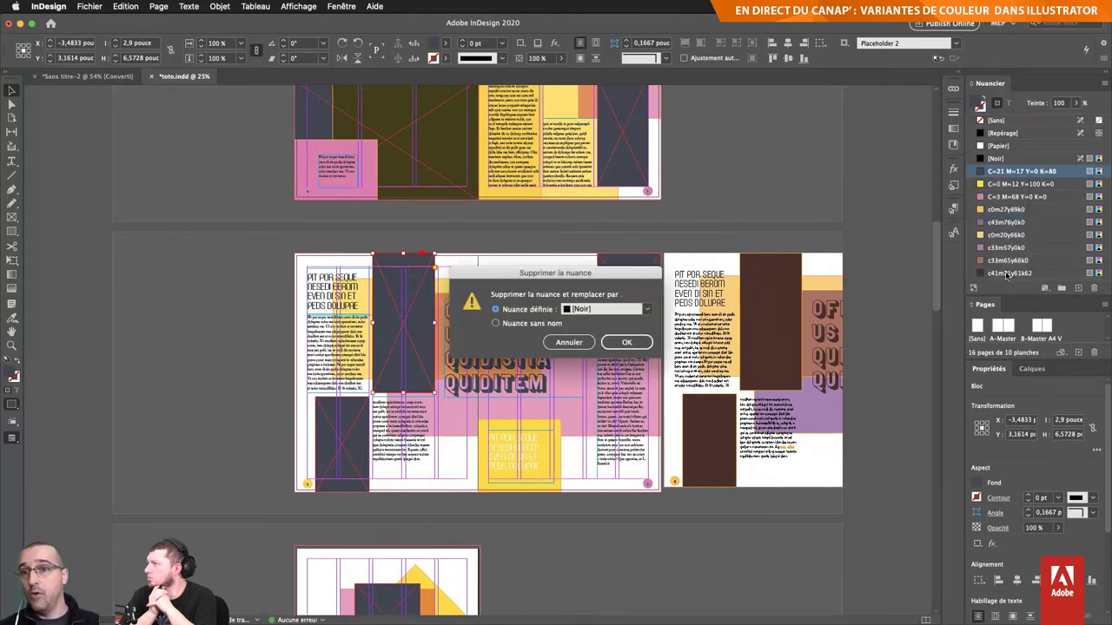
pyautogui.click(647, 309)
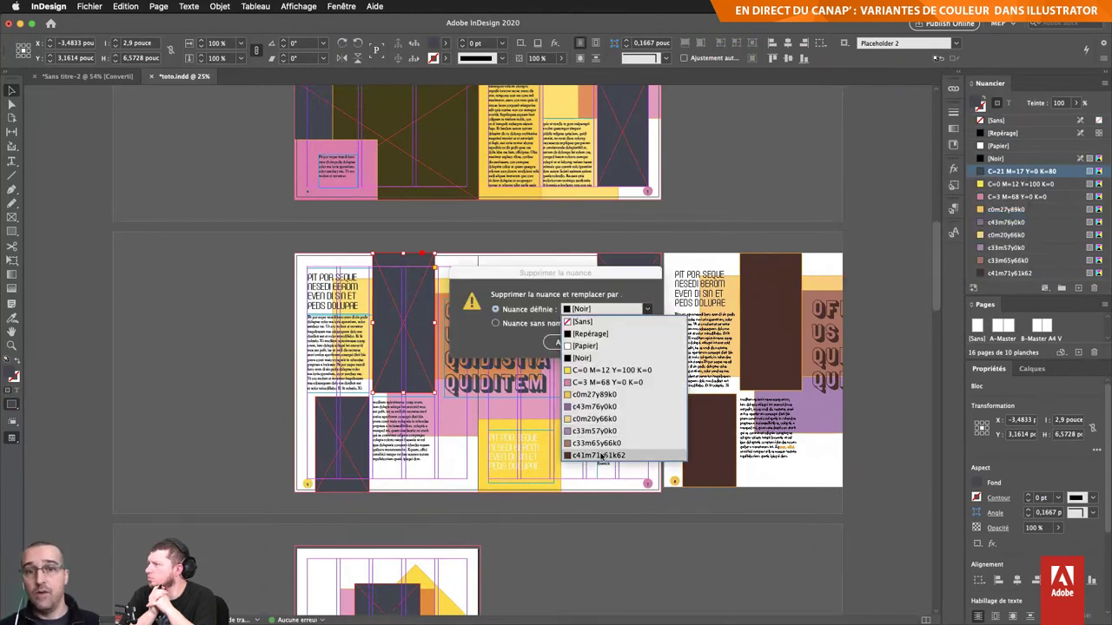
pyautogui.click(601, 457)
pyautogui.click(628, 341)
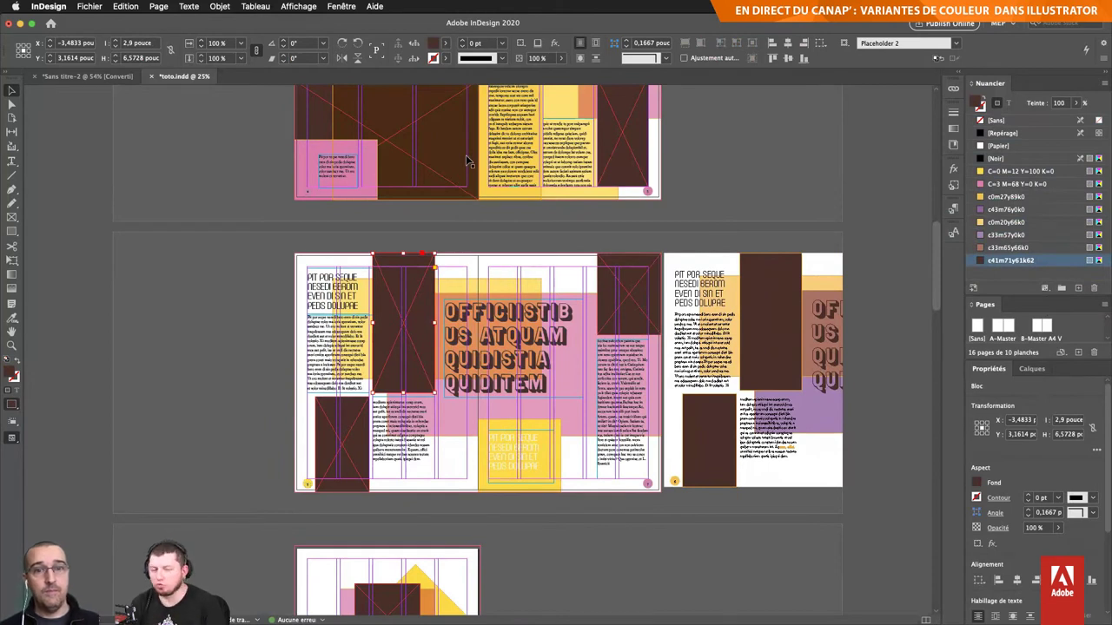
pyautogui.click(730, 260)
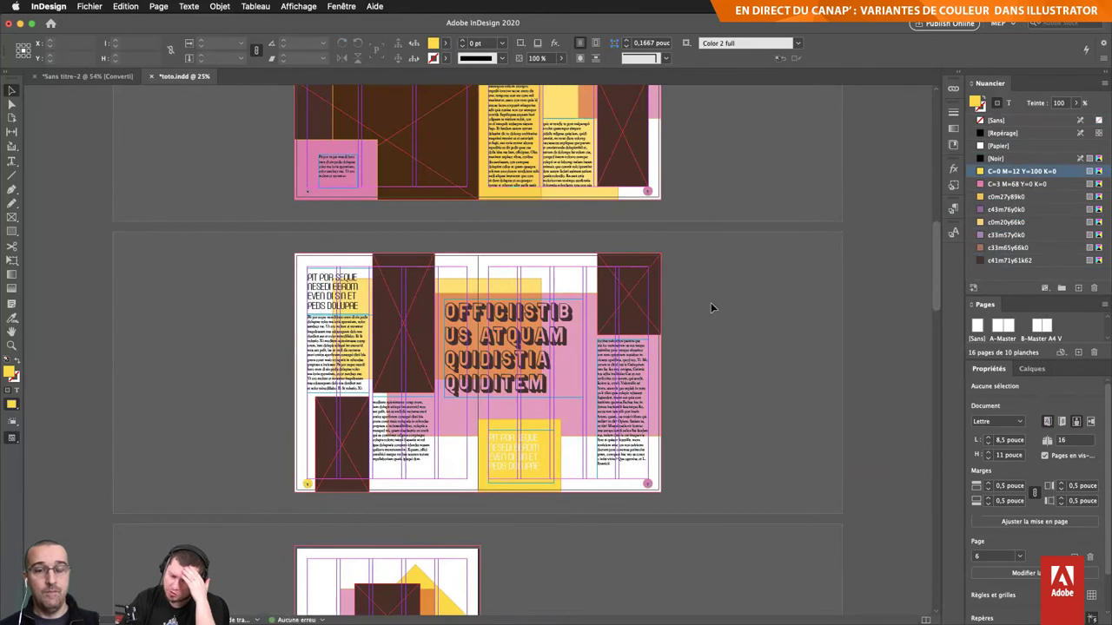
pyautogui.press('super+Tab')
# Step: Create a new blank Letter-size portrait document from the Print presets, leaving More Settings unchanged
pyautogui.click(367, 321)
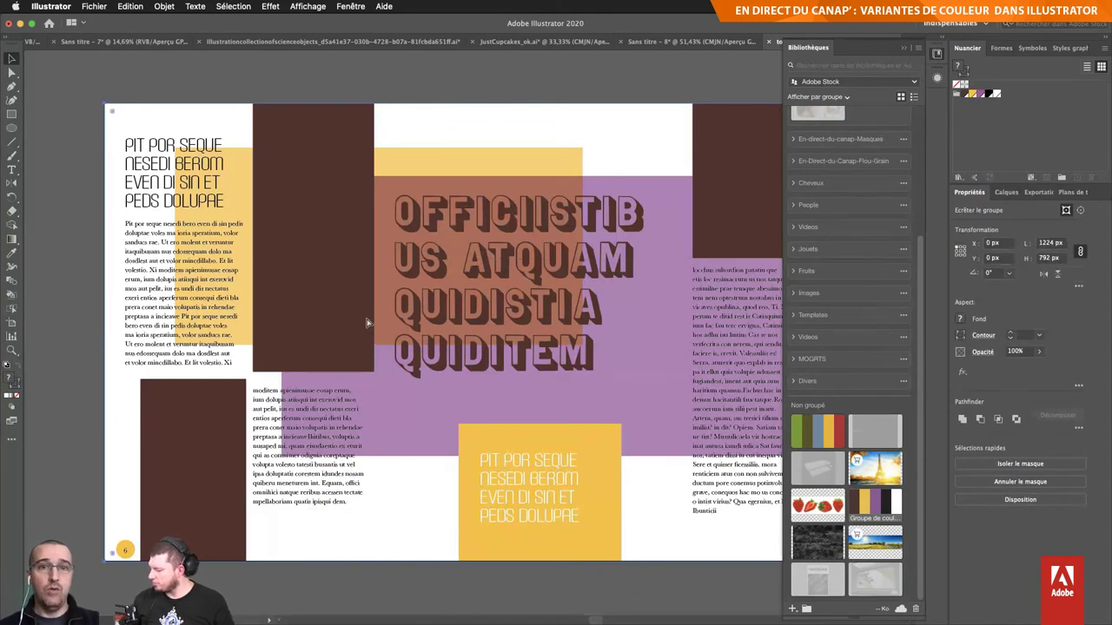
pyautogui.press('super+n')
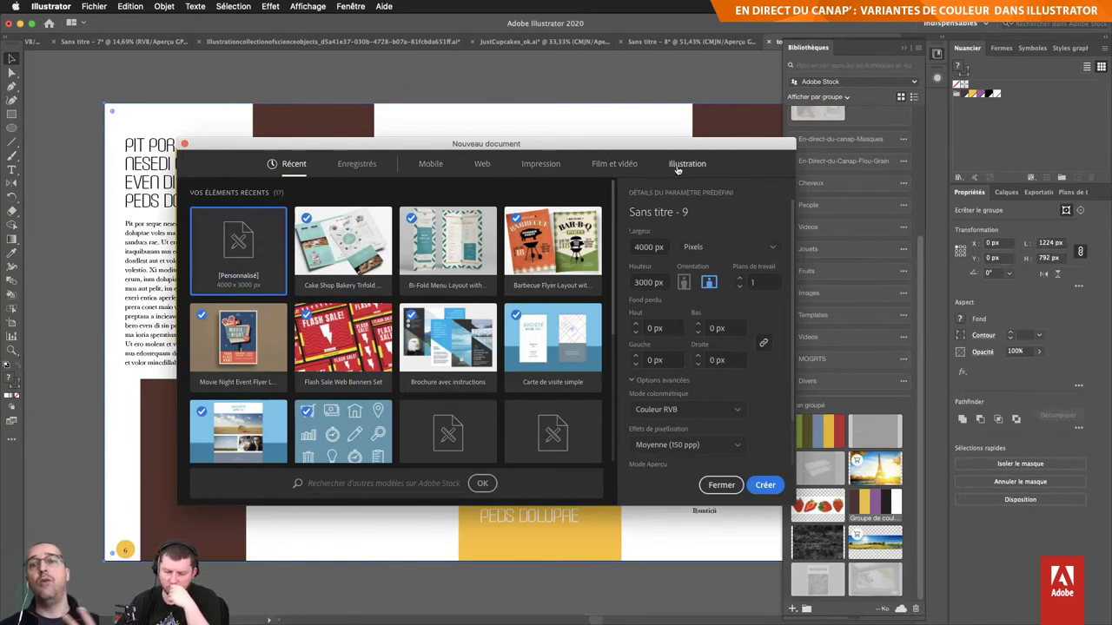
pyautogui.scroll(-2, 706, 358)
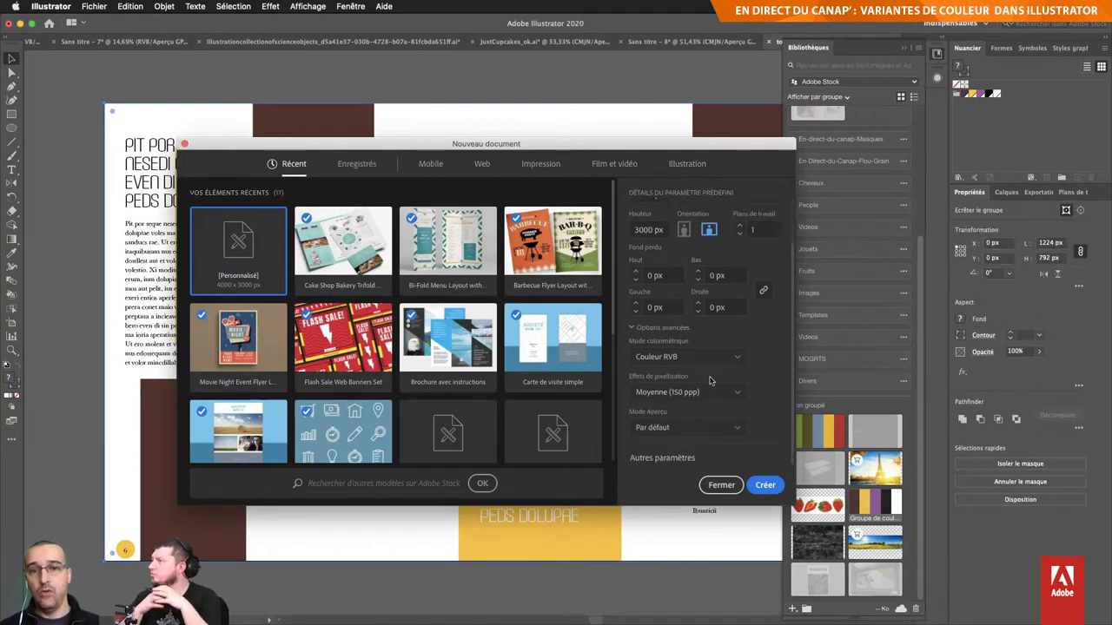
pyautogui.click(678, 459)
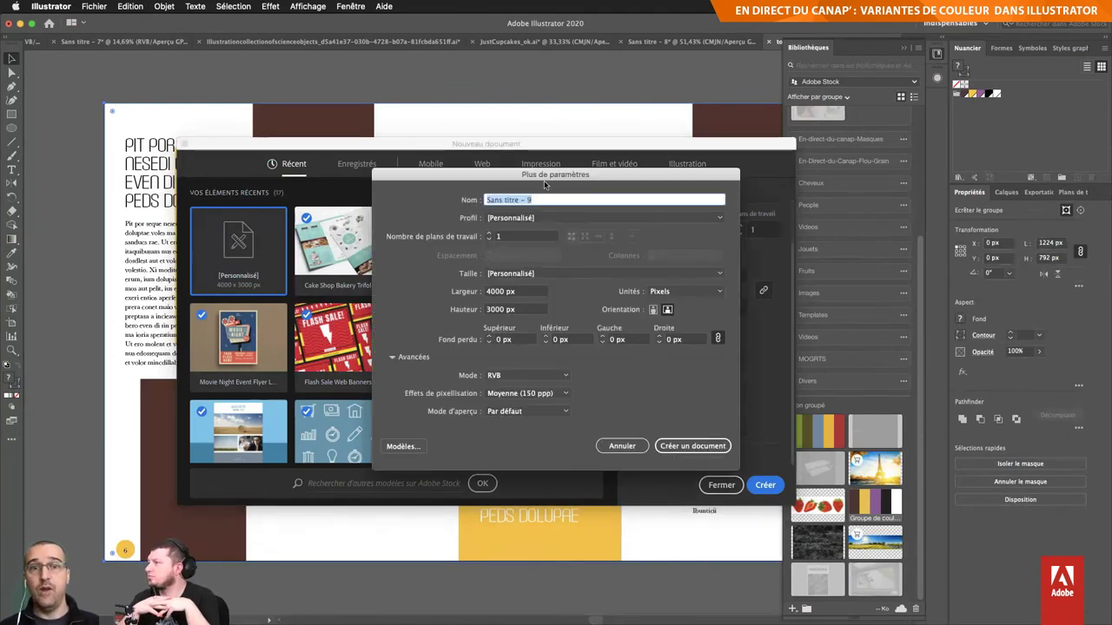
pyautogui.moveTo(610, 177)
pyautogui.mouseDown()
pyautogui.moveTo(634, 133)
pyautogui.moveTo(722, 52)
pyautogui.mouseUp()
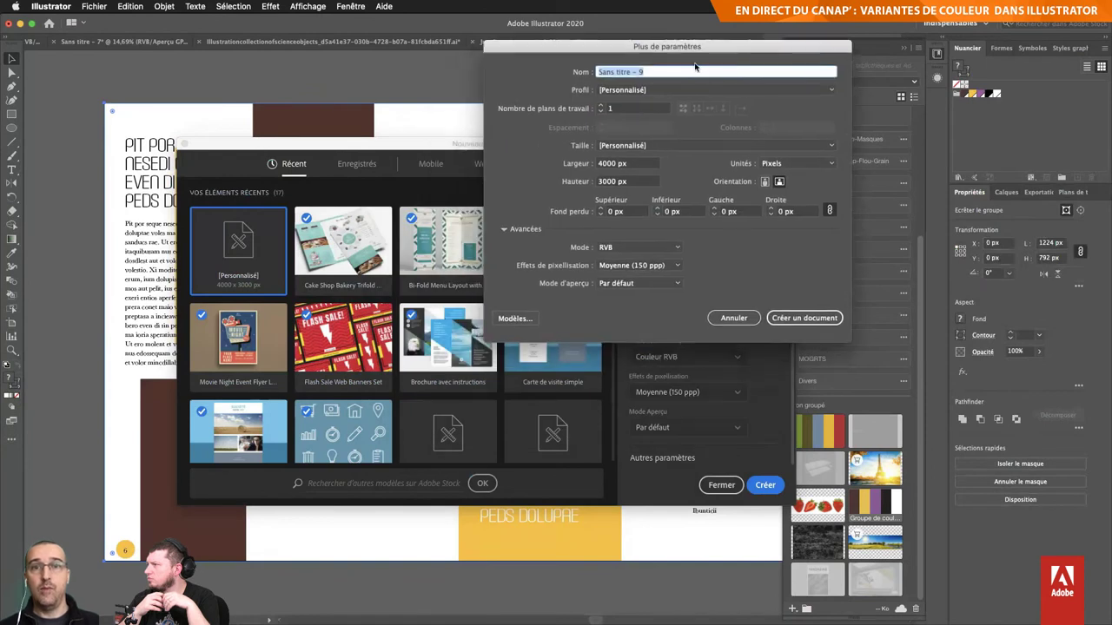
pyautogui.click(622, 91)
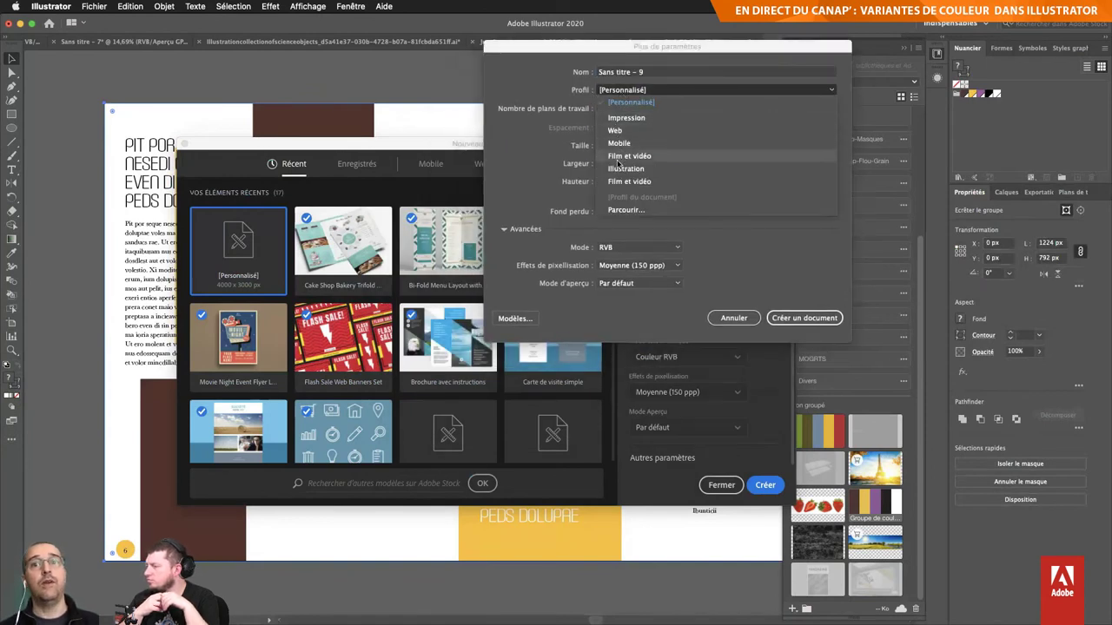
pyautogui.click(722, 319)
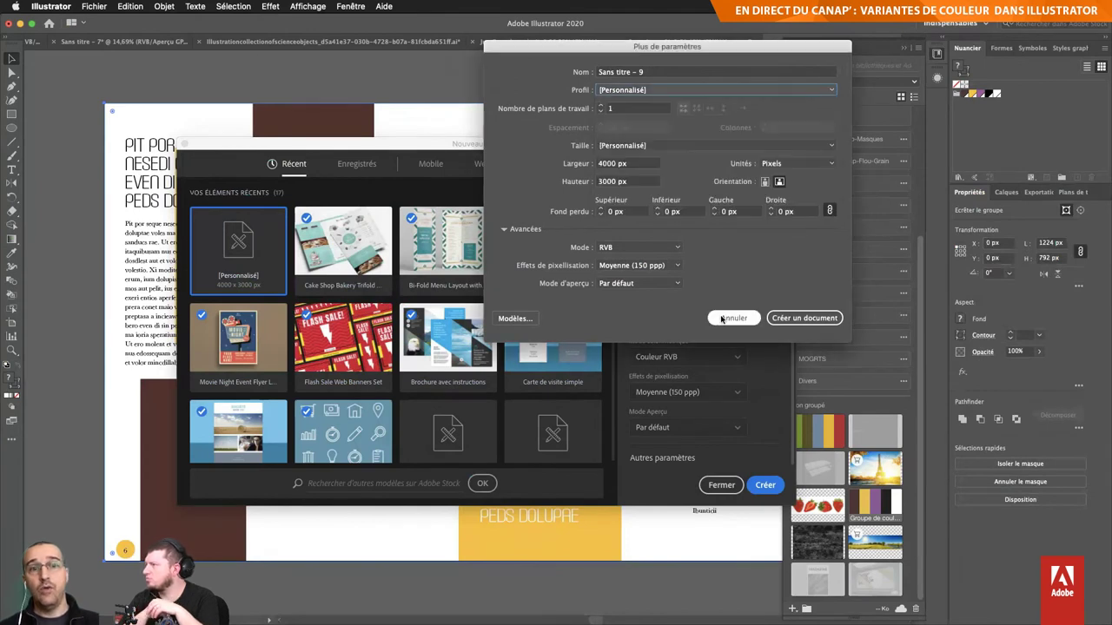
pyautogui.click(717, 319)
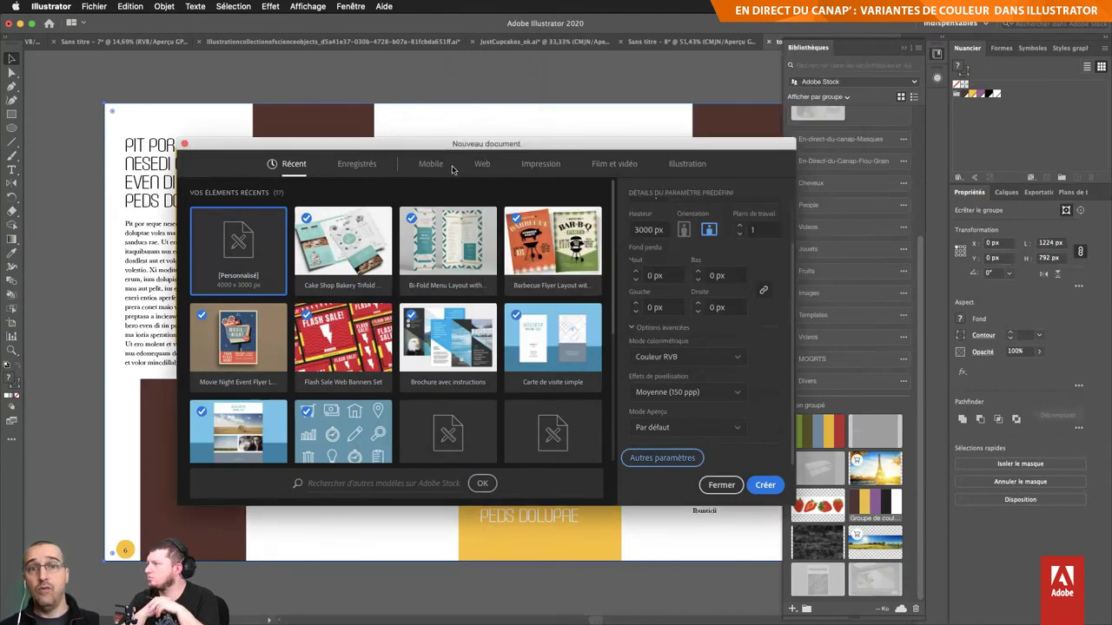
pyautogui.click(542, 164)
pyautogui.click(764, 486)
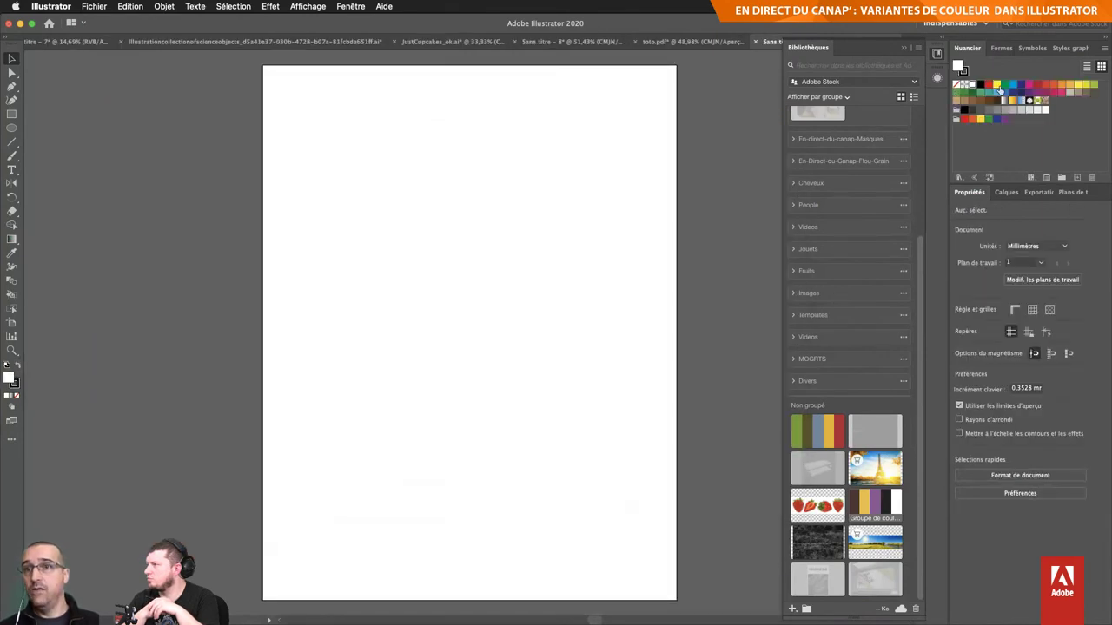
# Step: Create a new 1366 × 768 px document from the Web presets
pyautogui.click(1000, 48)
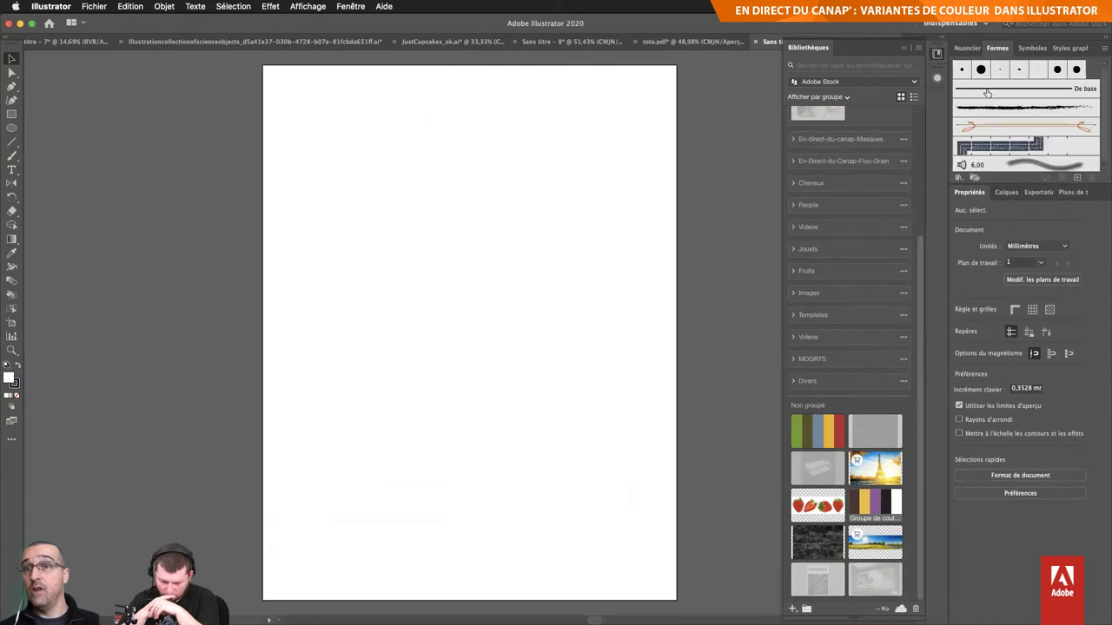
pyautogui.click(1031, 49)
pyautogui.click(1066, 49)
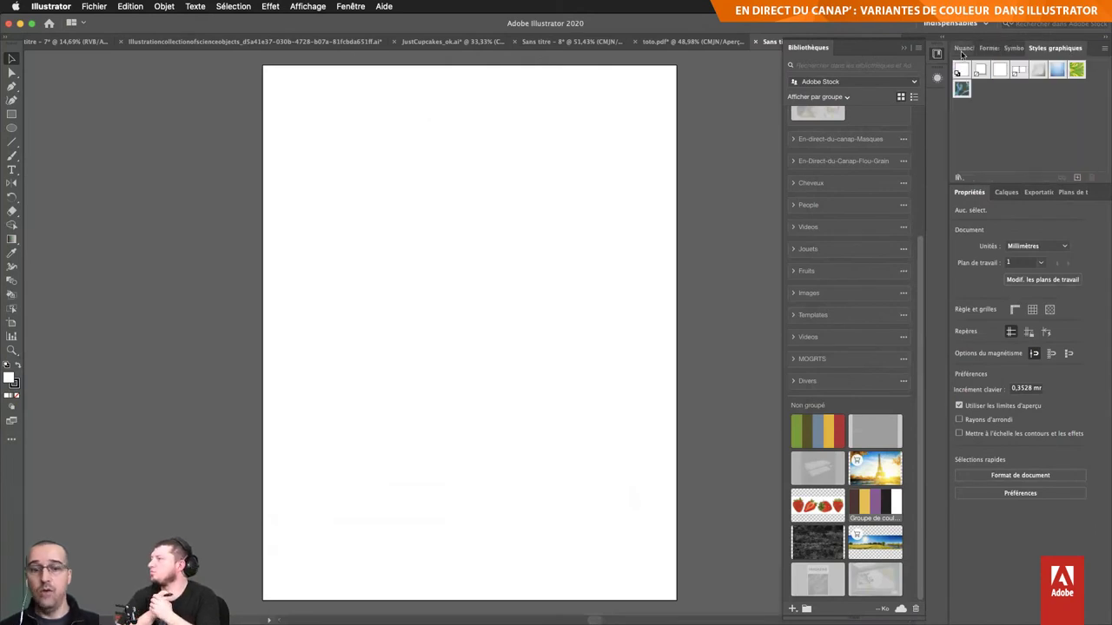
pyautogui.hotkey('ctrl', 'n')
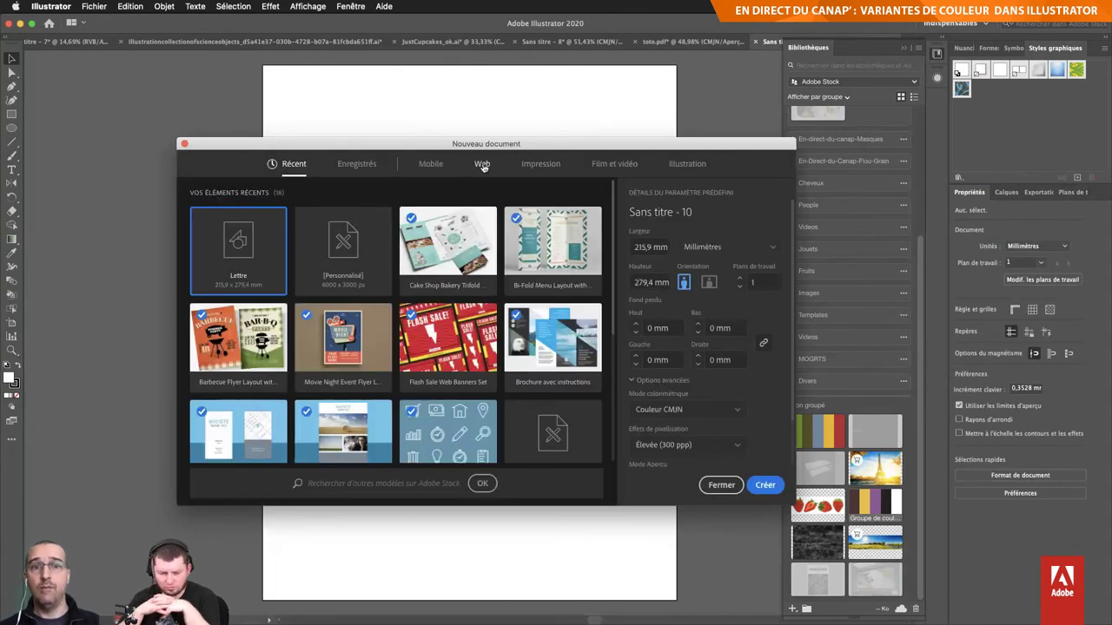
pyautogui.click(481, 164)
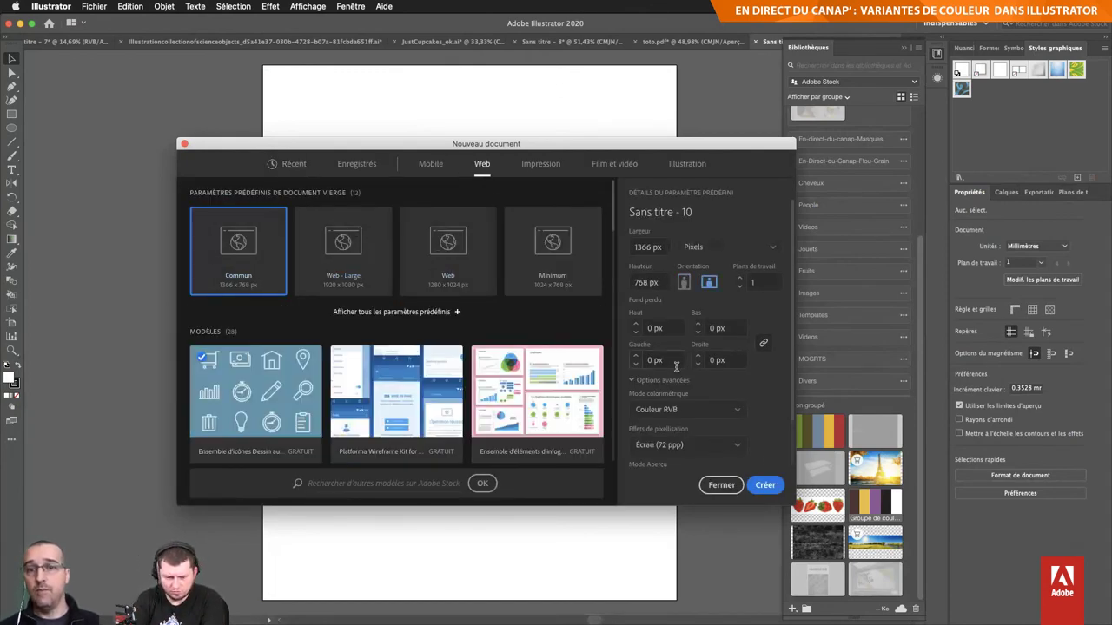
pyautogui.click(765, 485)
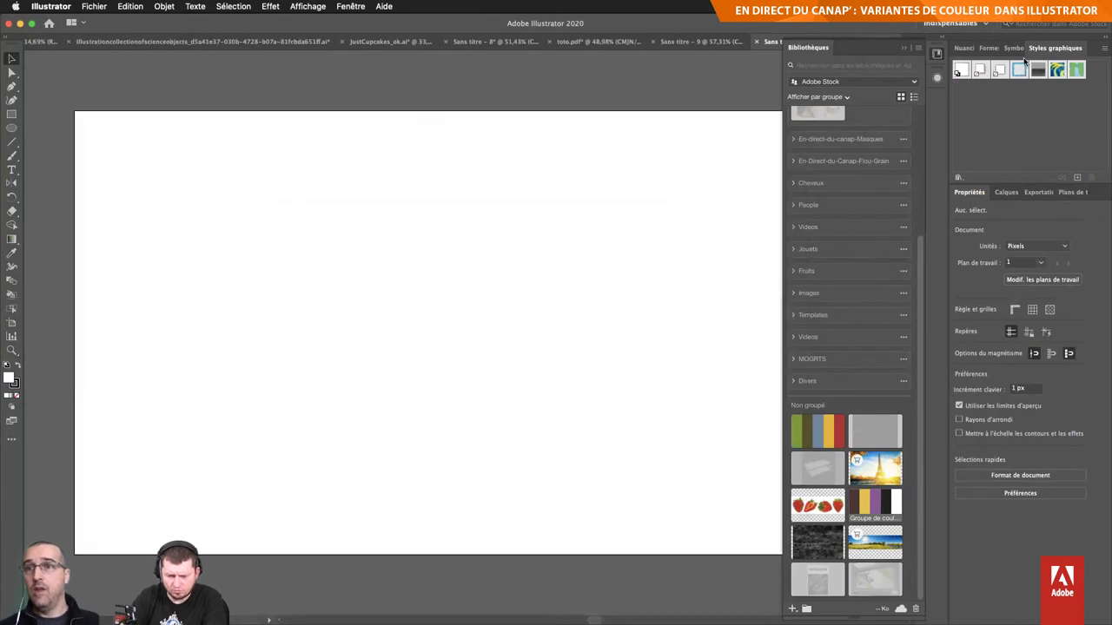
# Step: Browse the new document's symbols, brushes and swatches
pyautogui.click(1013, 49)
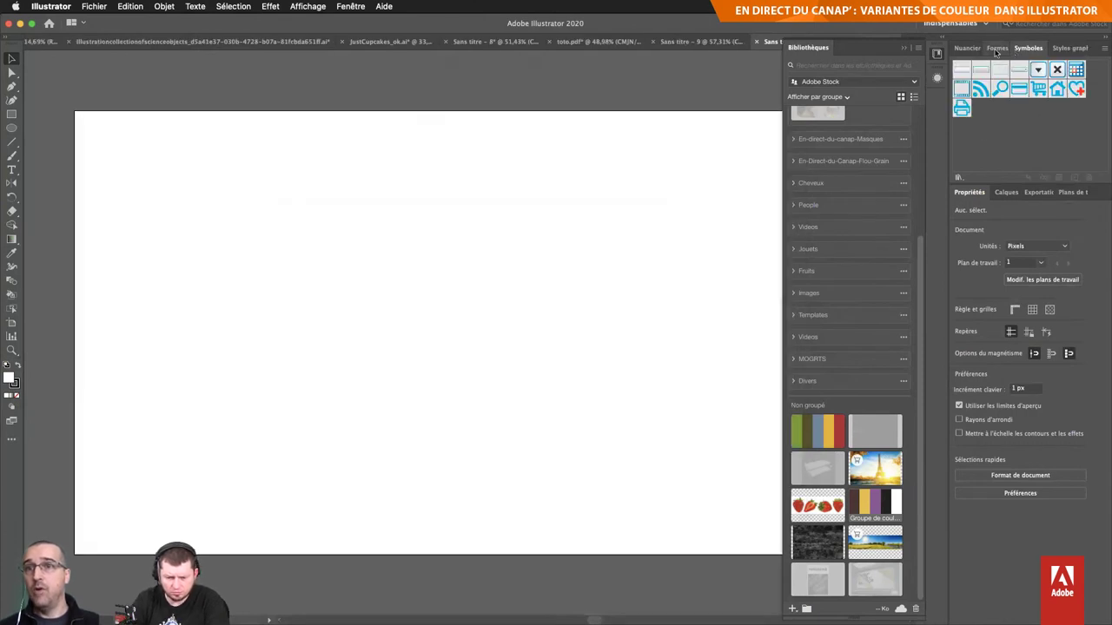
pyautogui.click(992, 48)
pyautogui.click(967, 49)
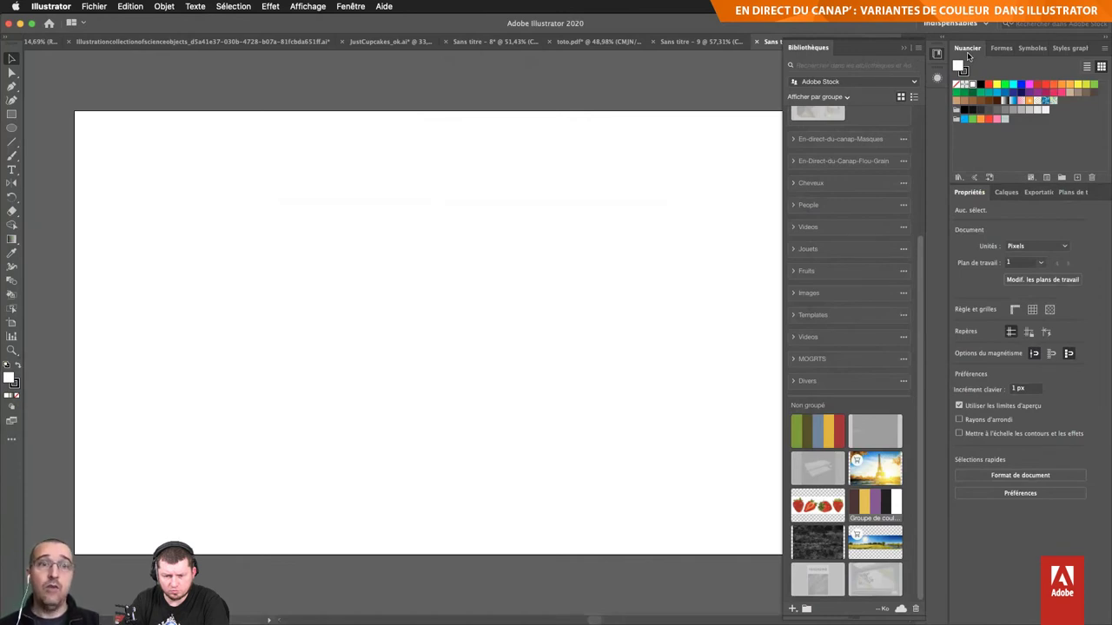
pyautogui.press('super+Tab')
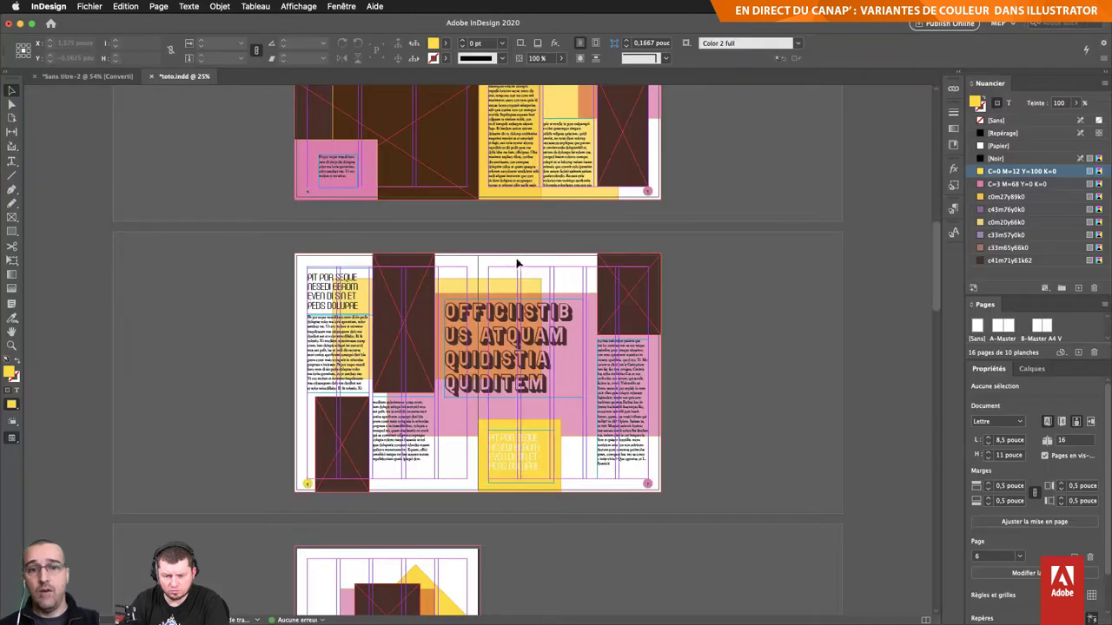
# Step: In Finder, go to Bibliothèque and open its Application Support folder
pyautogui.press('super+Tab')
pyautogui.click(747, 312)
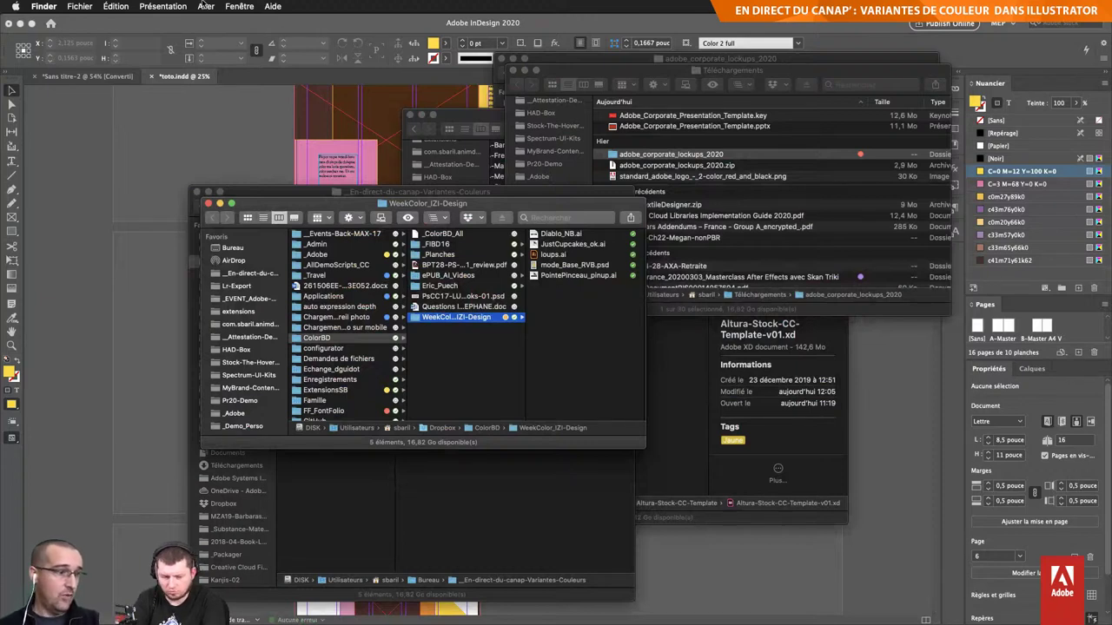
pyautogui.click(206, 6)
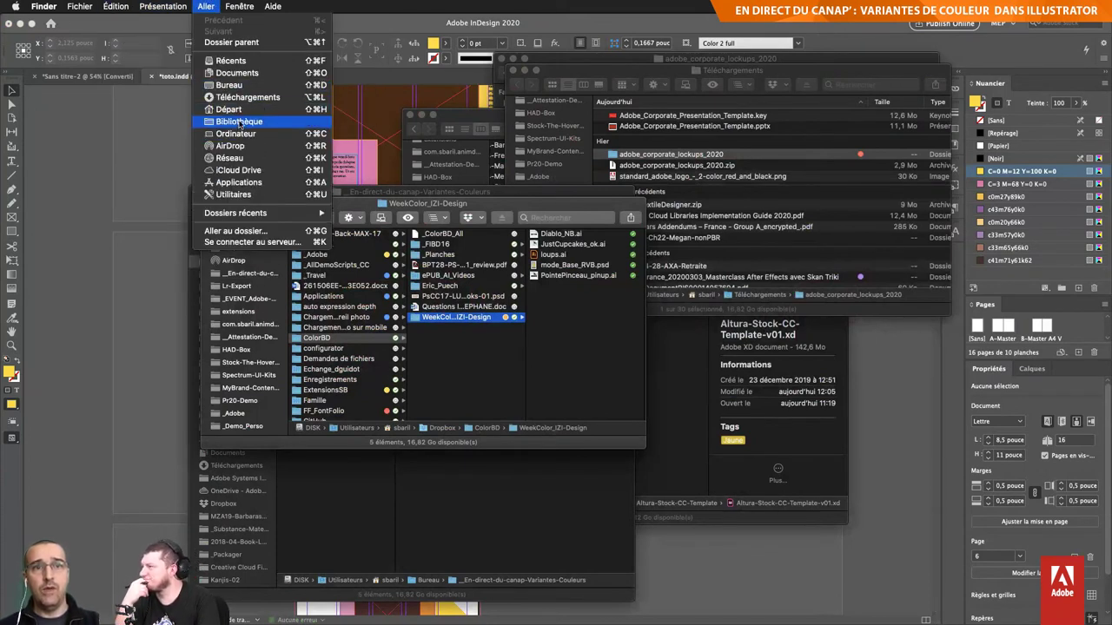
pyautogui.click(239, 121)
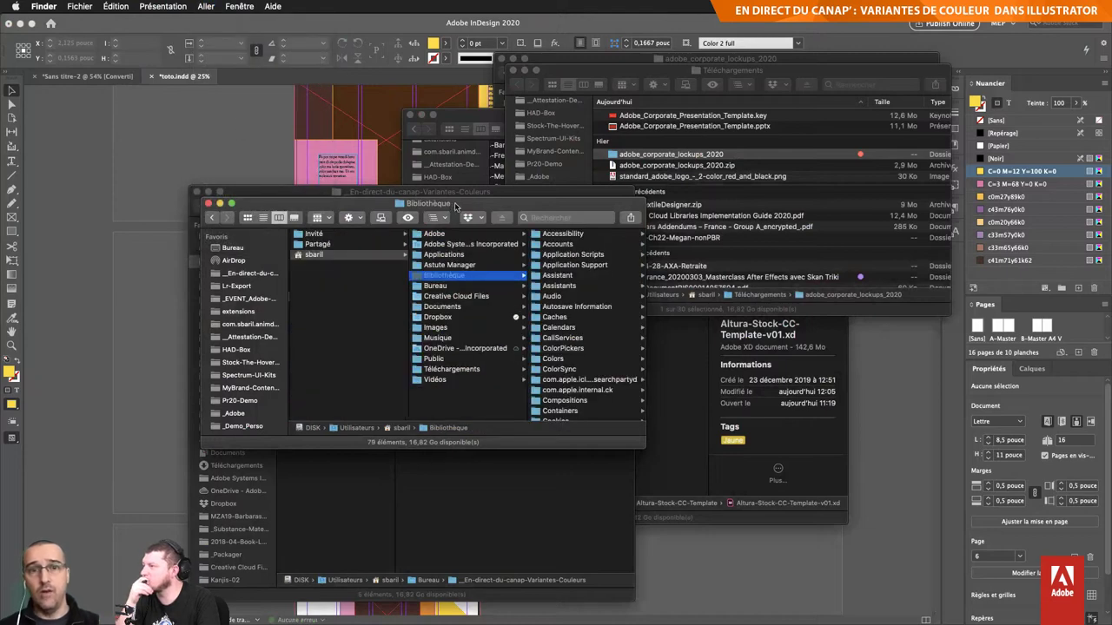
pyautogui.moveTo(458, 204); pyautogui.dragTo(496, 103)
pyautogui.click(624, 163)
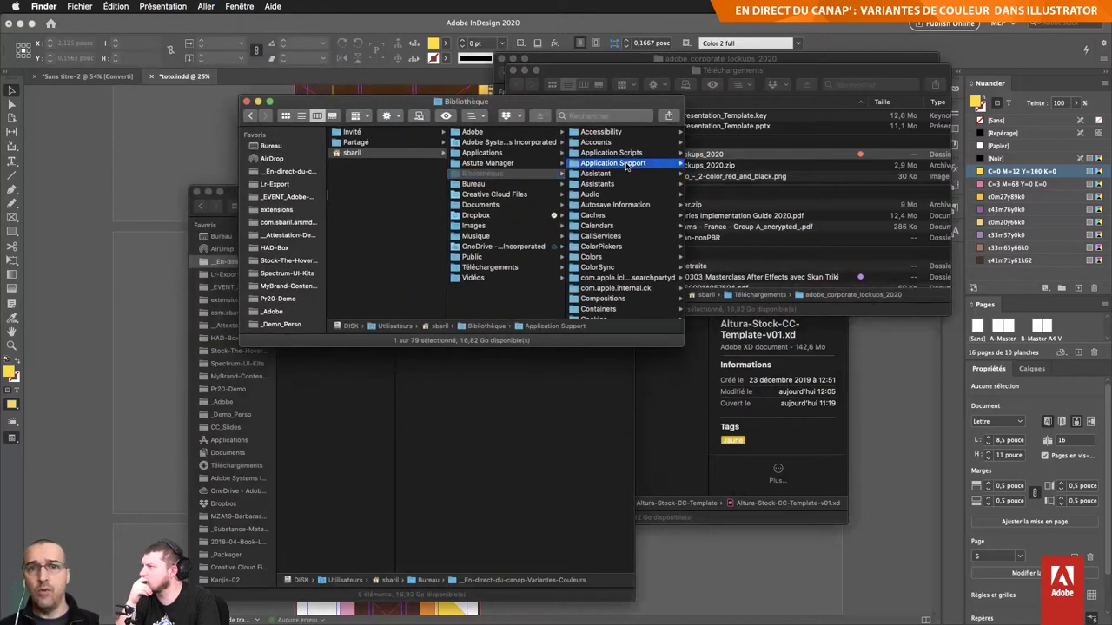
# Step: Browse Adobe > Adobe Illustrator 24 > fr_FR > New Document Profiles and open Impression.ai in Illustrator
pyautogui.click(608, 155)
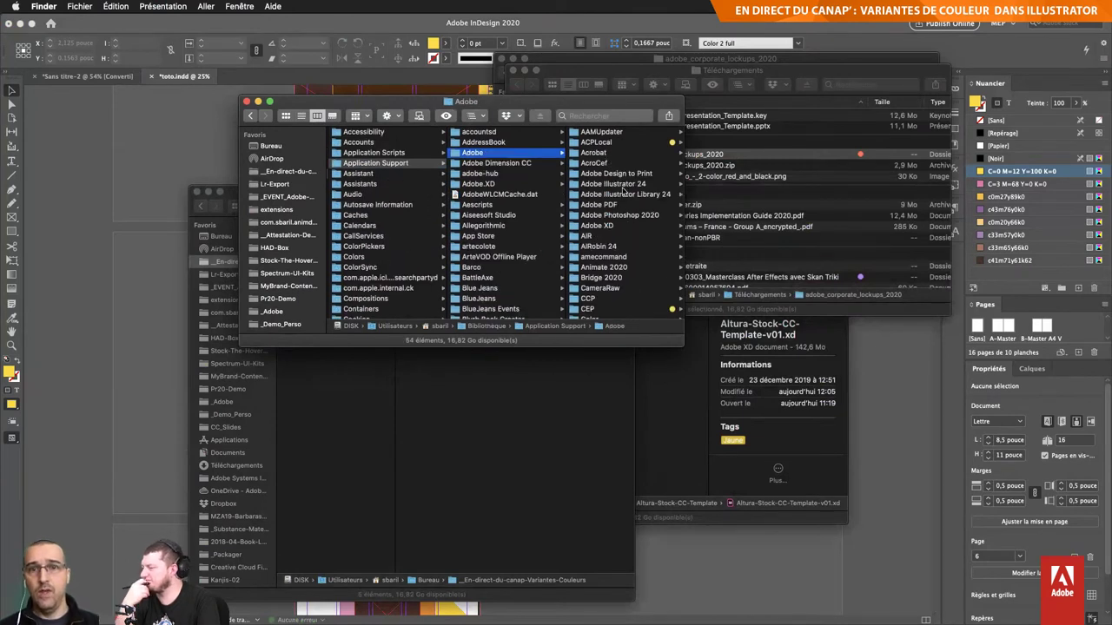
pyautogui.click(622, 185)
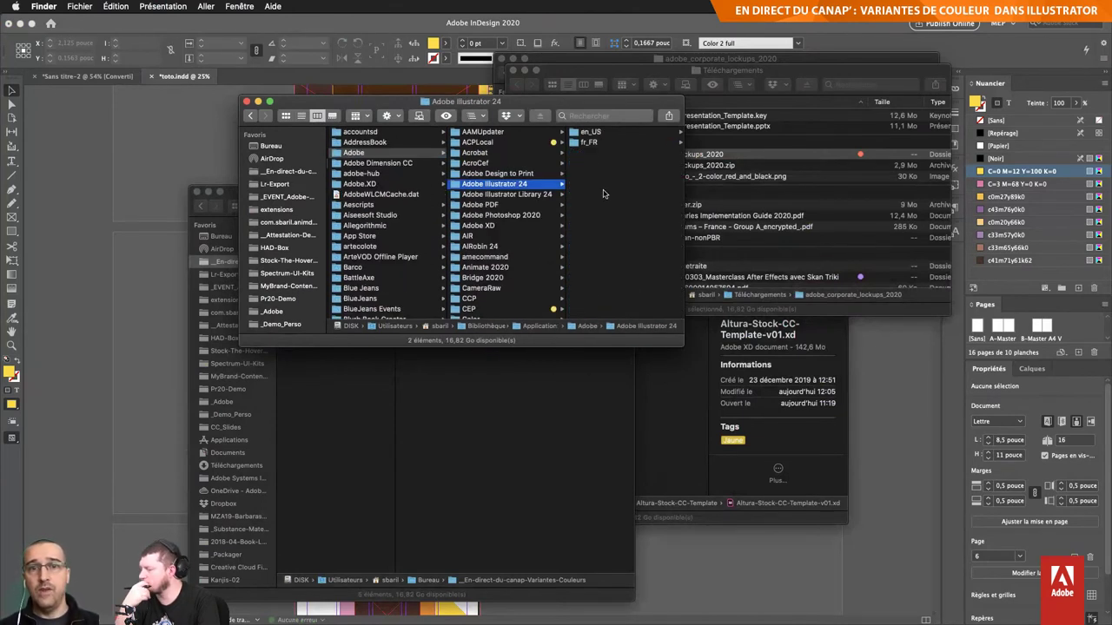
pyautogui.click(590, 142)
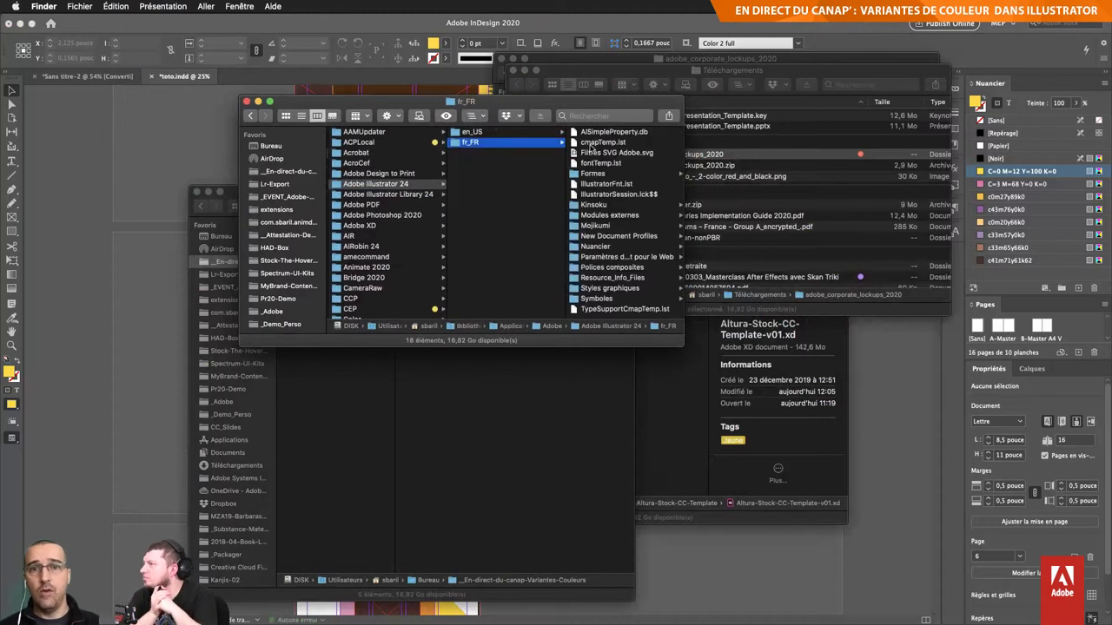
pyautogui.click(648, 238)
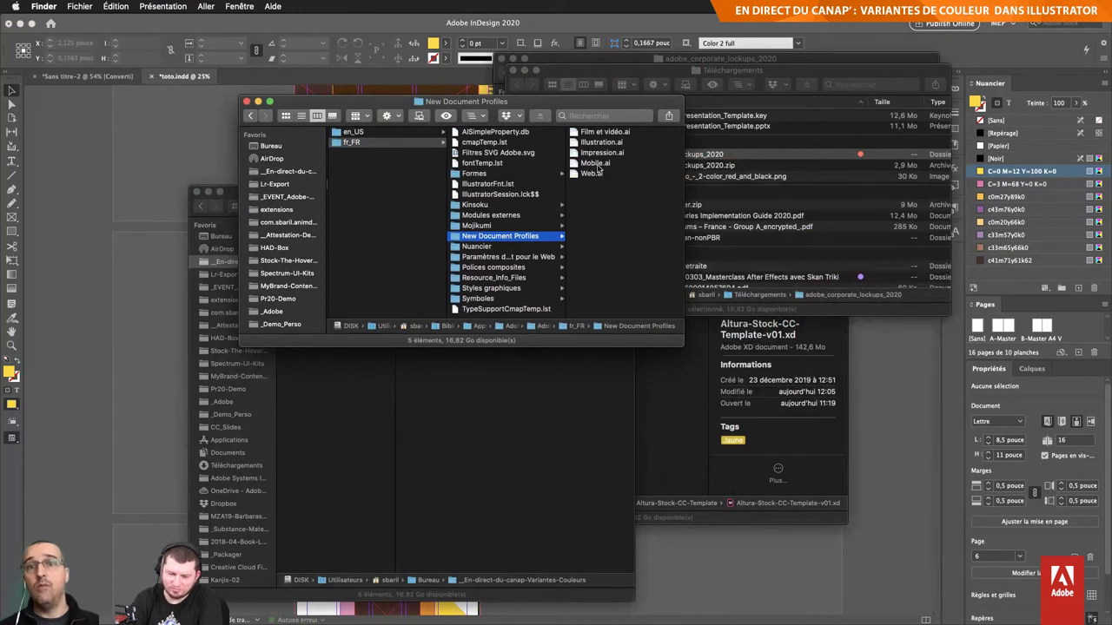
pyautogui.click(596, 132)
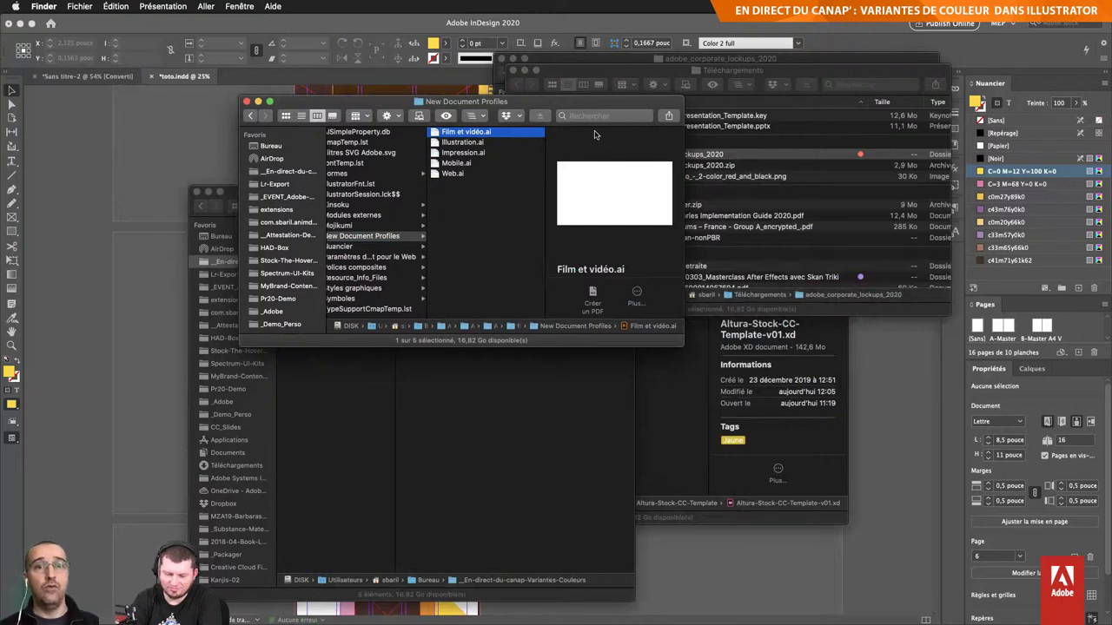
pyautogui.moveTo(460, 153); pyautogui.dragTo(456, 158)
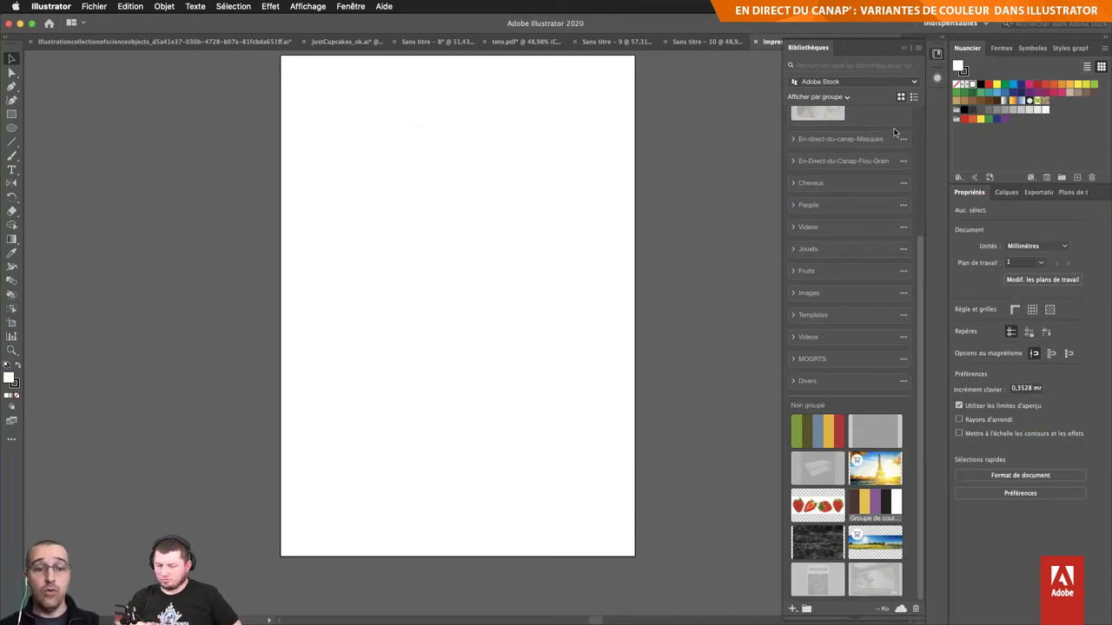
# Step: Close Impression.ai and compress the five .ai profiles into Archive.zip in Finder
pyautogui.press('super+w')
pyautogui.press('super+Tab')
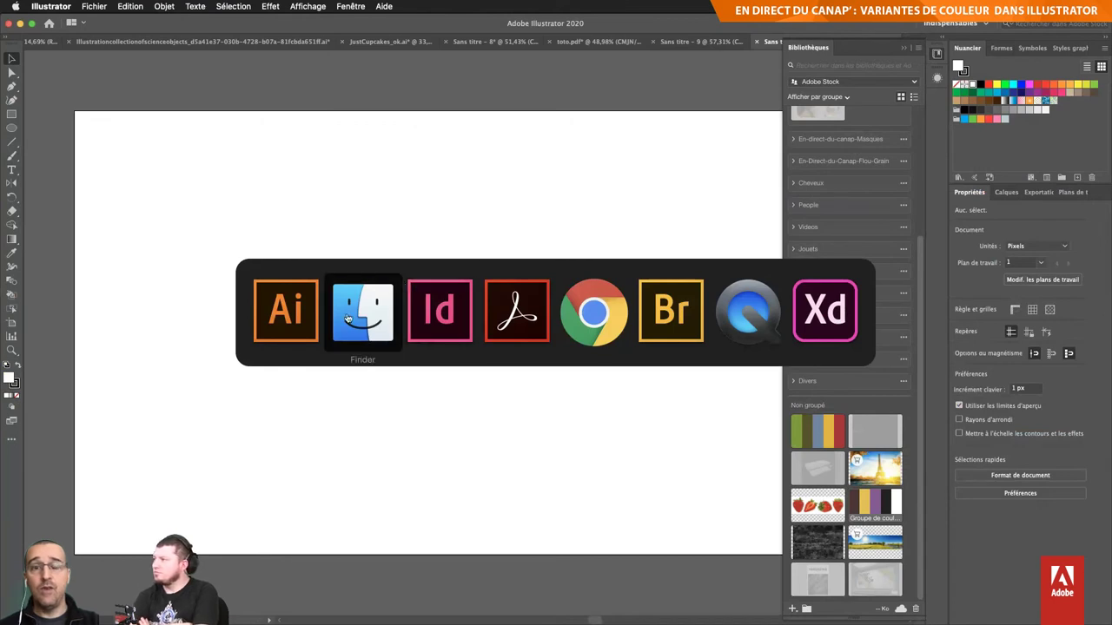
pyautogui.hscroll(-2, 453, 178)
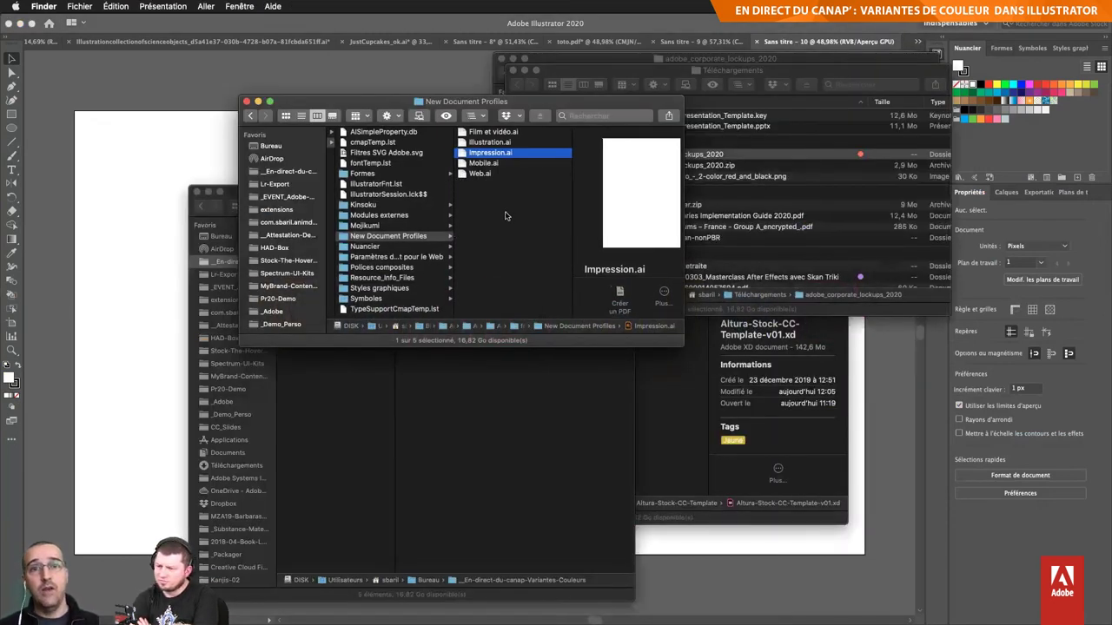
pyautogui.moveTo(508, 214); pyautogui.dragTo(480, 132)
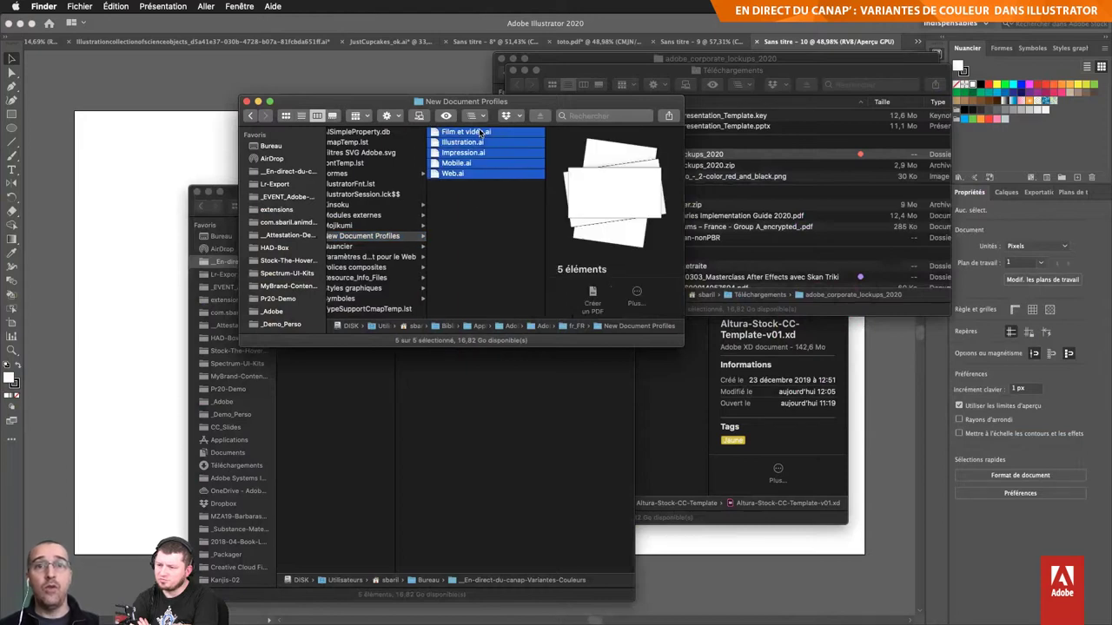
pyautogui.rightClick(480, 132)
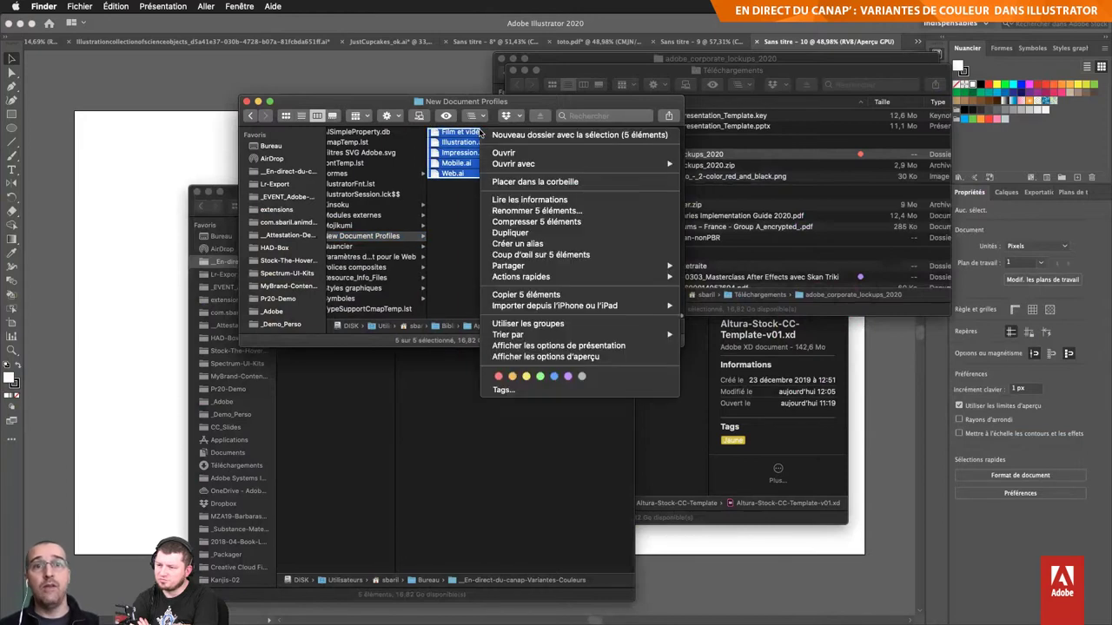
pyautogui.click(522, 221)
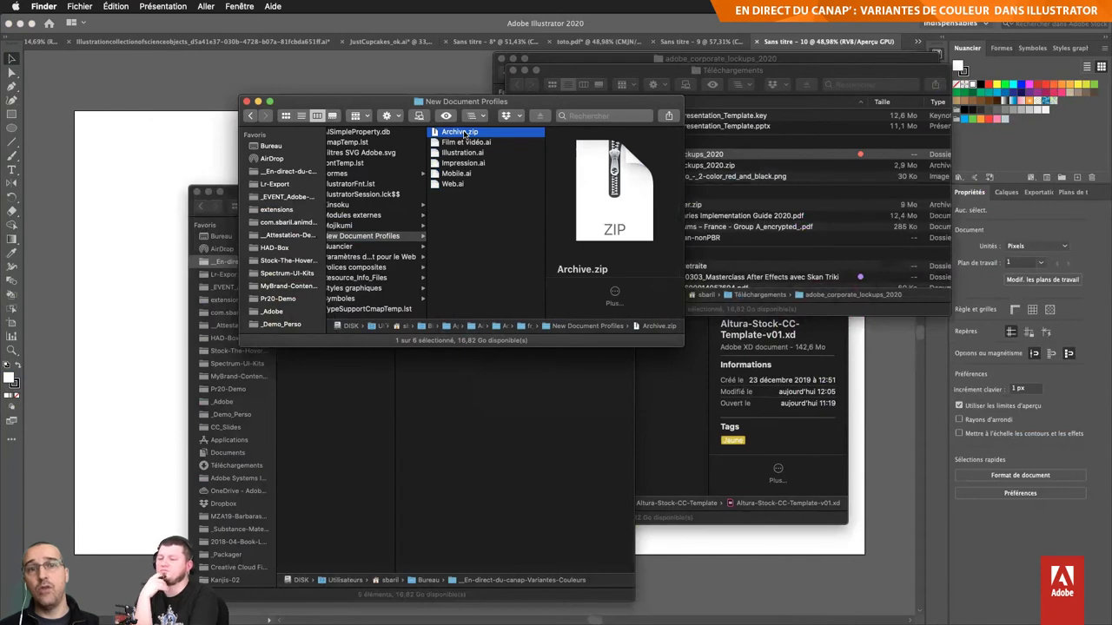
pyautogui.click(457, 143)
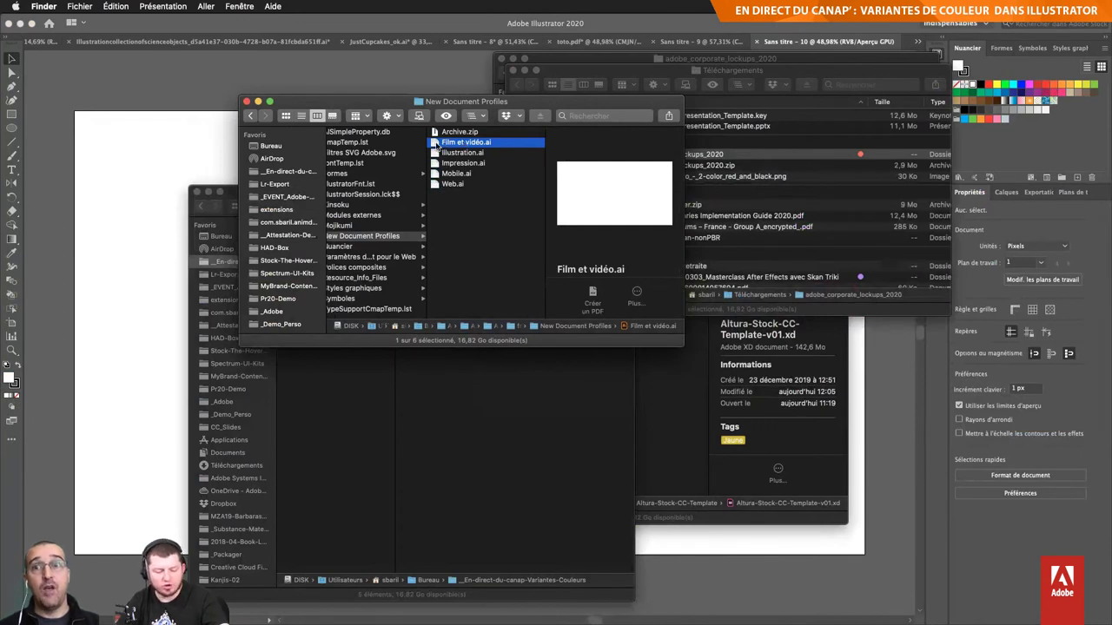
pyautogui.click(985, 152)
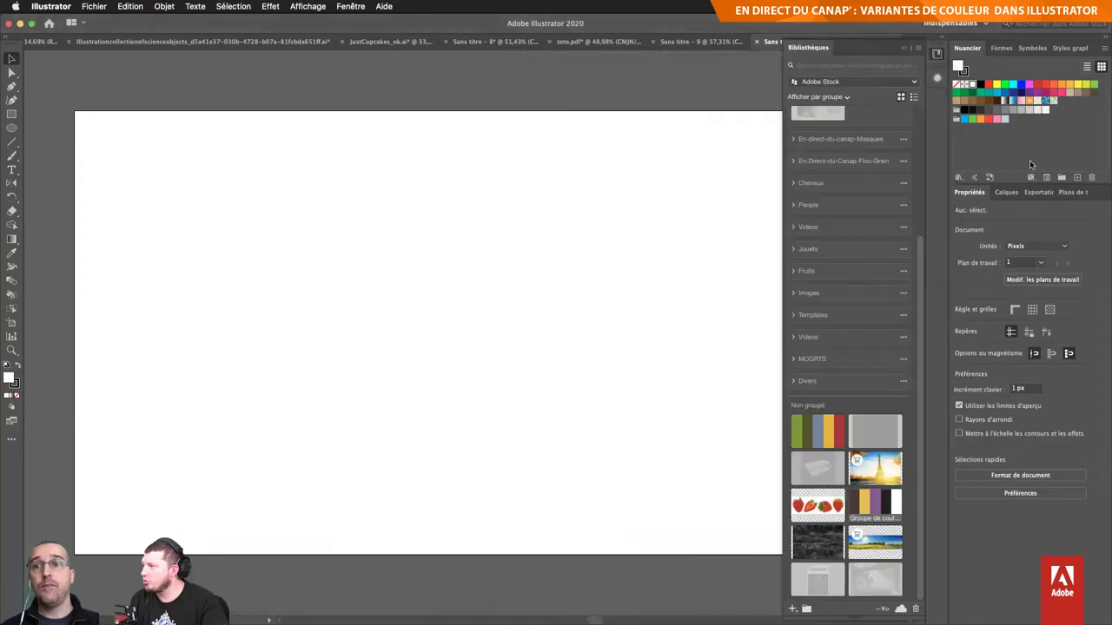
# Step: Collapse the Libraries panel and look through the swatch libraries list
pyautogui.click(999, 48)
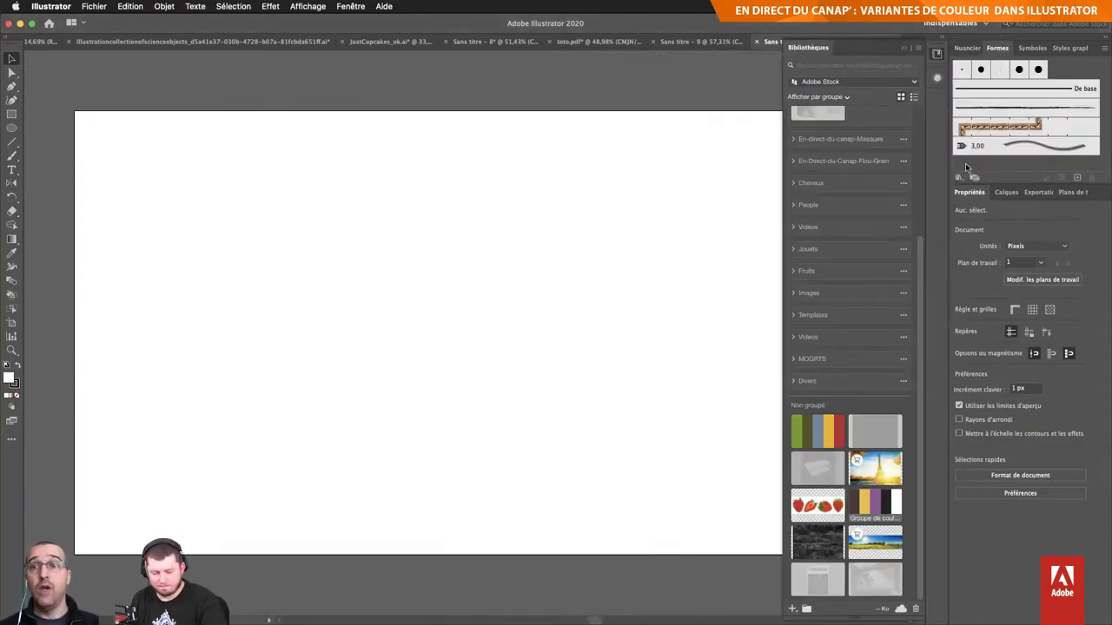
pyautogui.click(961, 47)
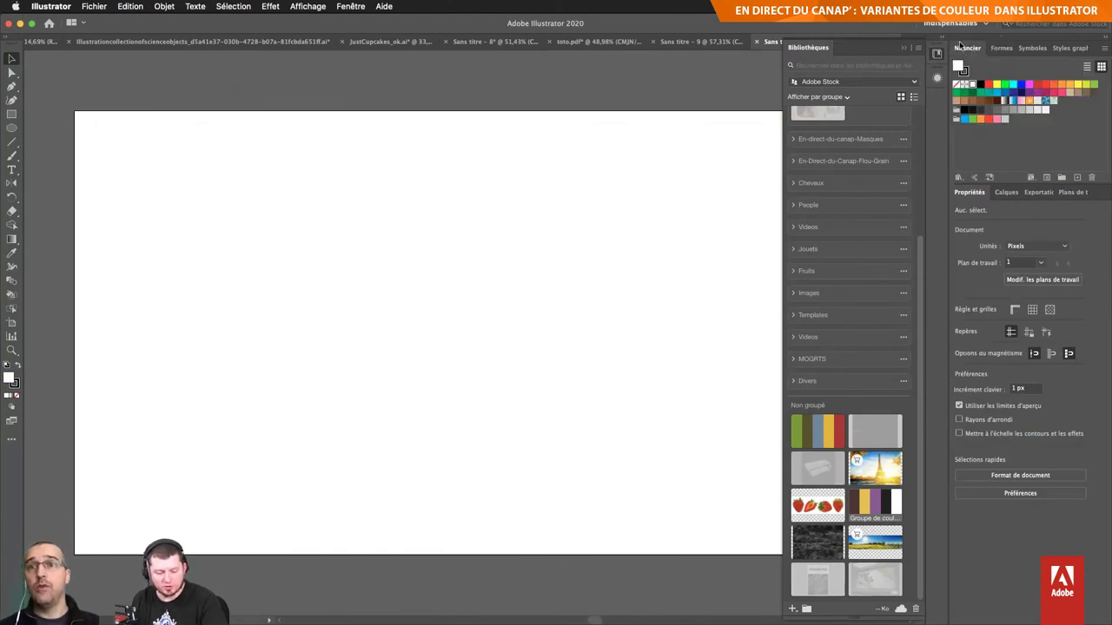
pyautogui.click(935, 54)
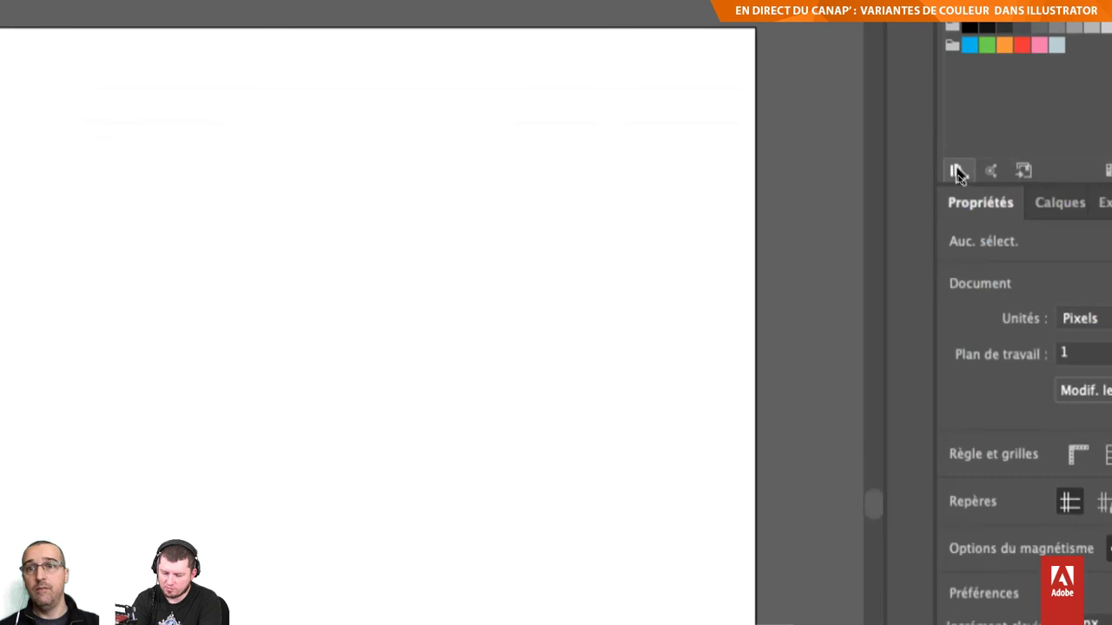
pyautogui.click(958, 178)
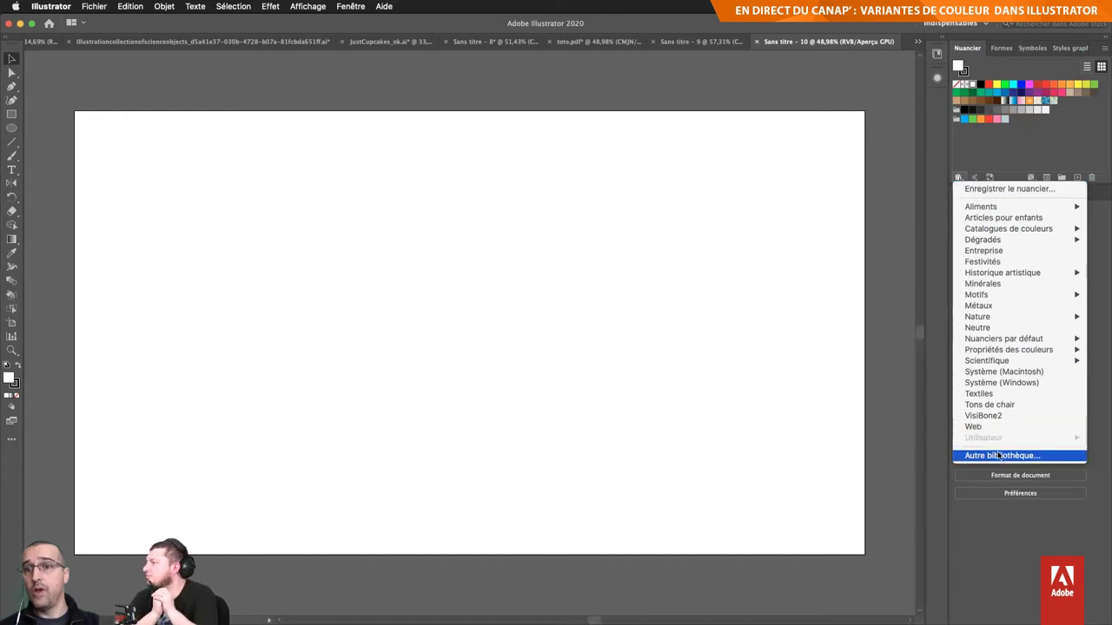
pyautogui.click(1000, 52)
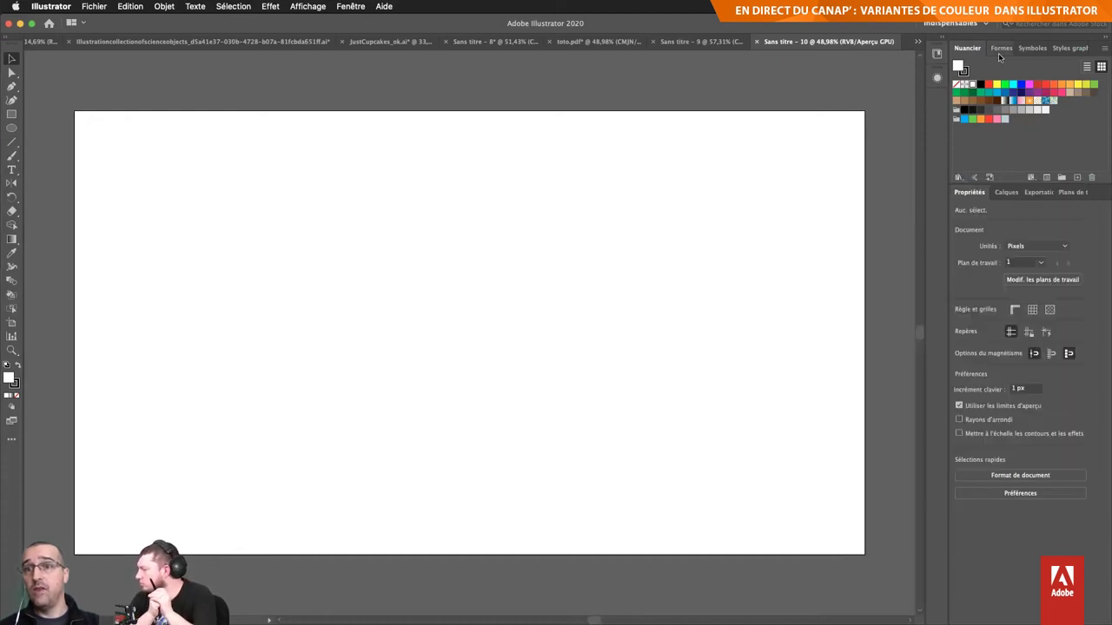
# Step: Browse the brush libraries and graphic styles, ending back on the swatches panel
pyautogui.click(998, 50)
pyautogui.click(958, 178)
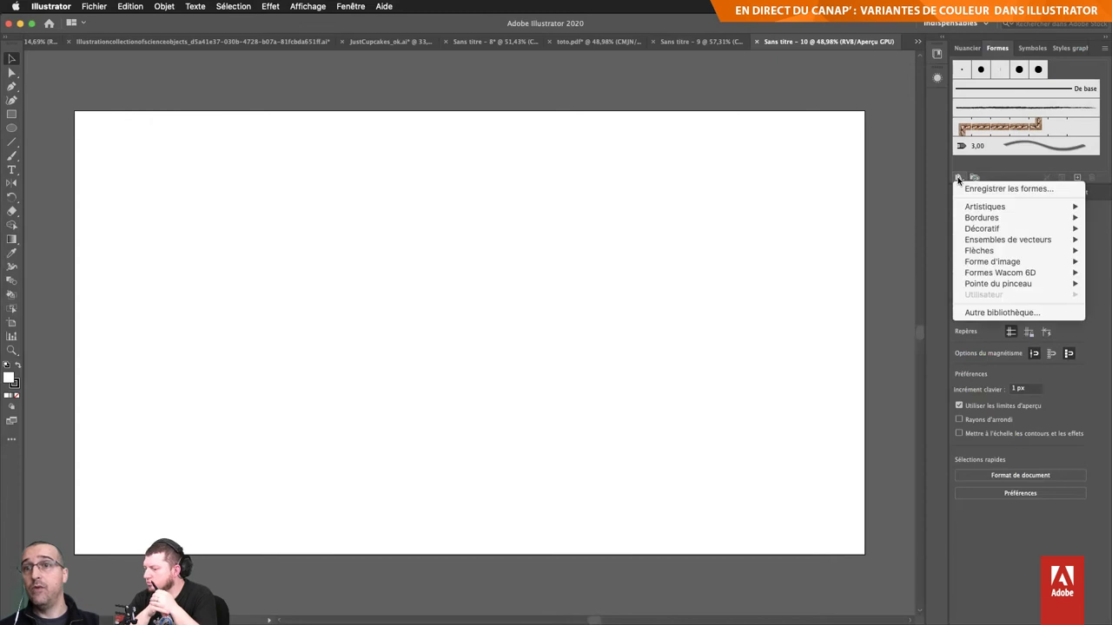
pyautogui.click(1040, 45)
pyautogui.click(1071, 48)
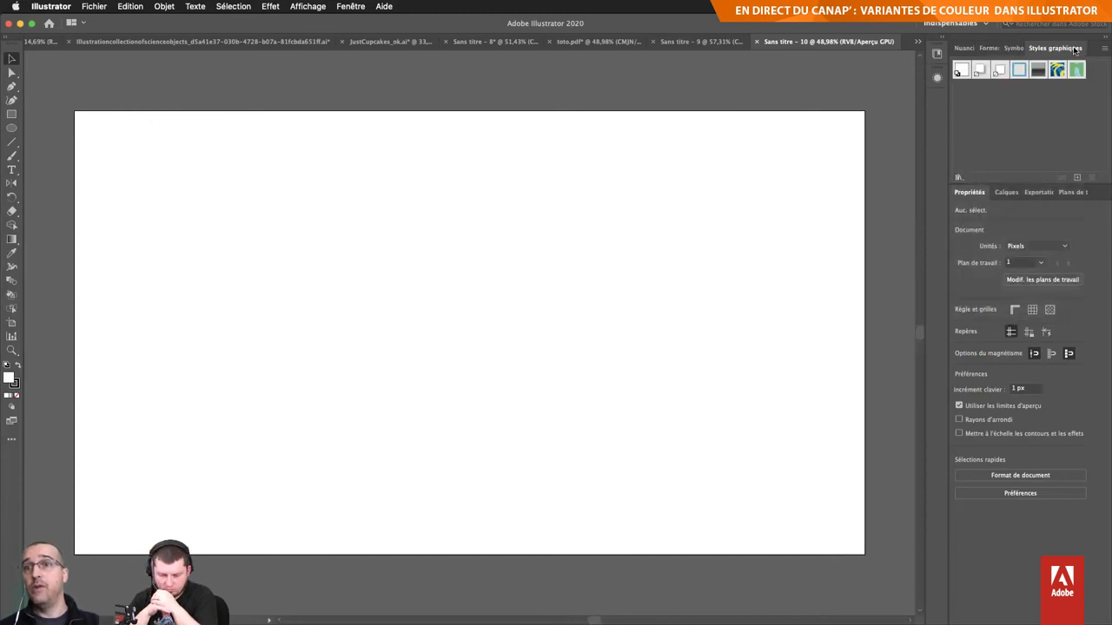
pyautogui.click(965, 48)
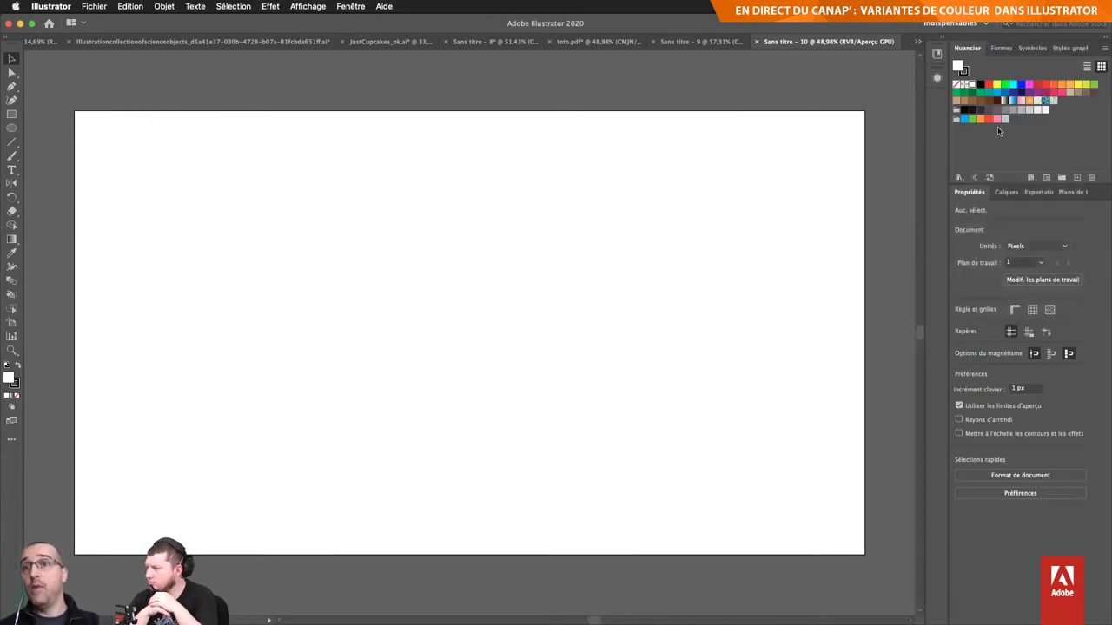
# Step: Open the Film et vidéo.ai profile in Illustrator and show an enlarged Actions panel
pyautogui.press('super+Tab')
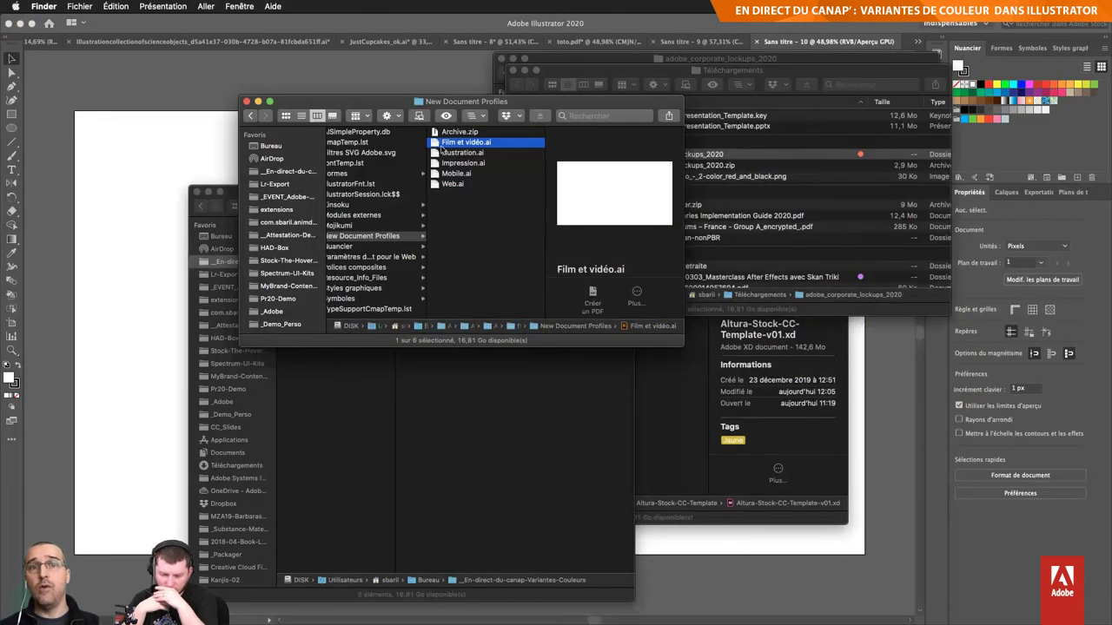
pyautogui.doubleClick(438, 143)
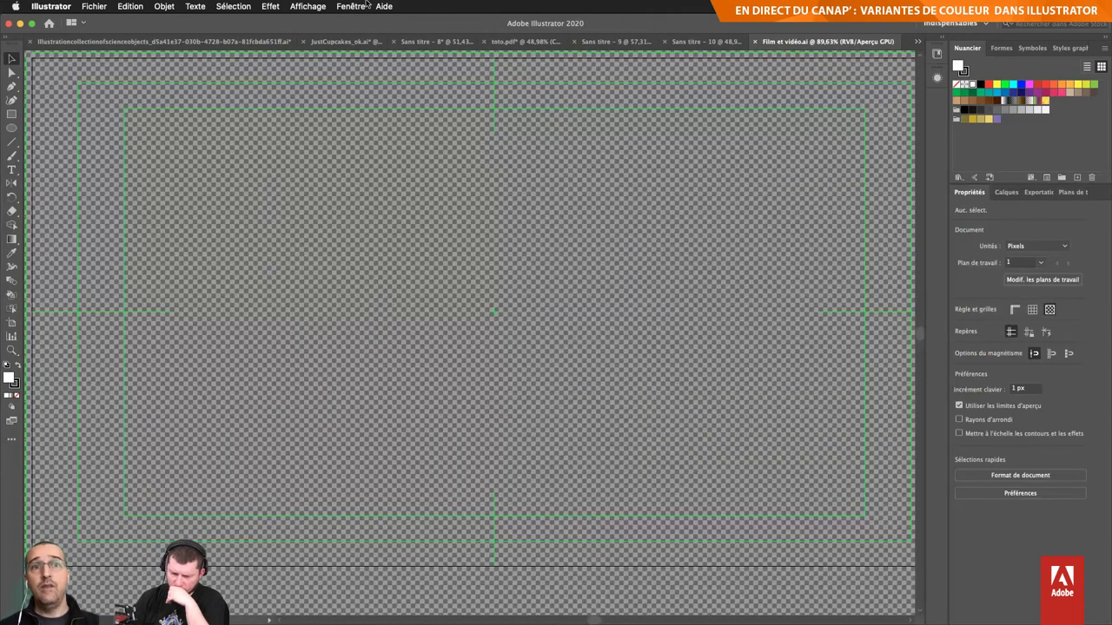
pyautogui.click(352, 6)
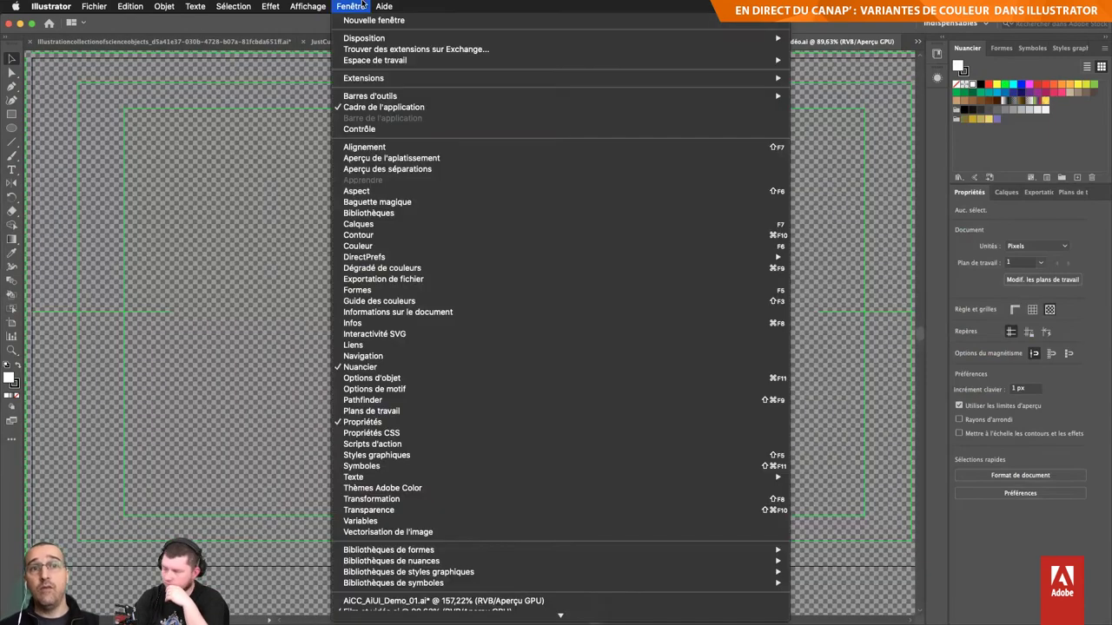
pyautogui.click(382, 445)
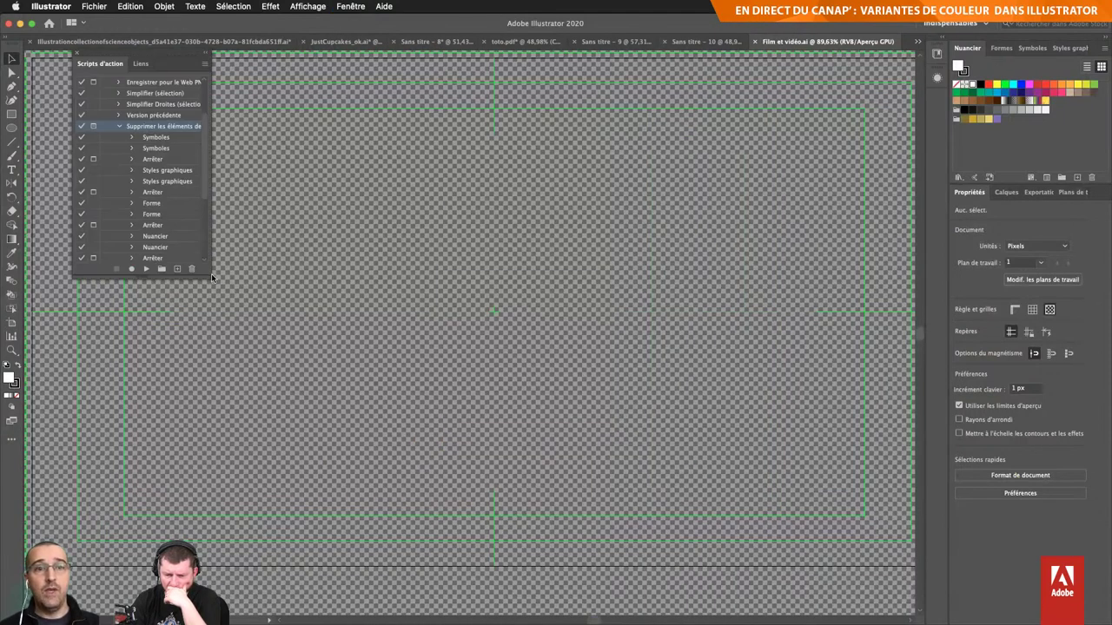
pyautogui.moveTo(209, 274); pyautogui.dragTo(292, 321)
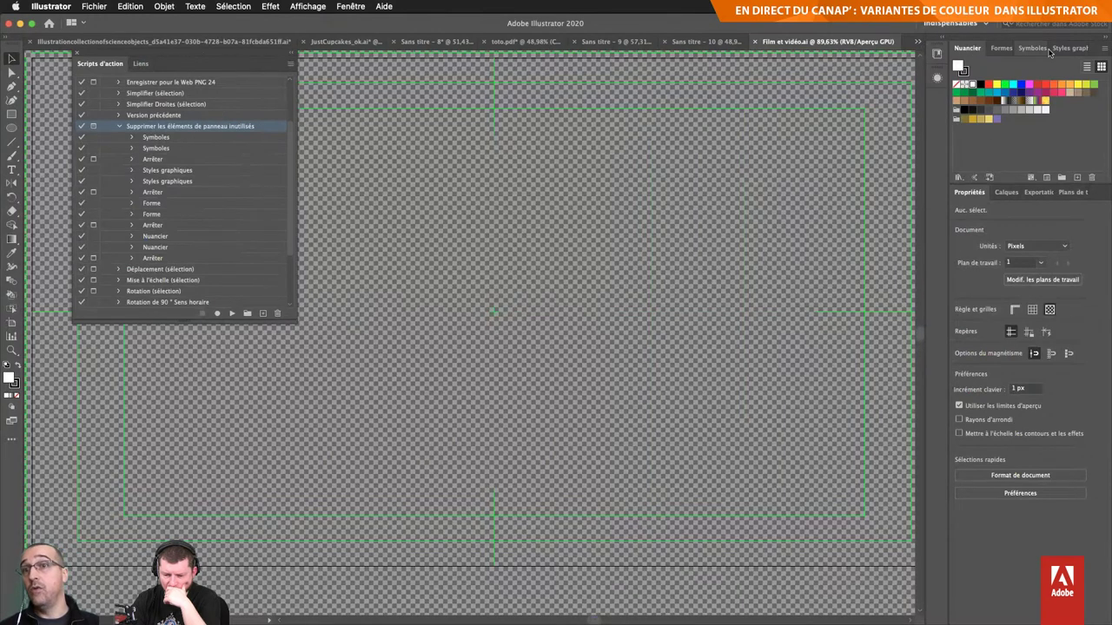
# Step: Run the 'Supprimer les éléments de panneau inutilisés' action and check the remaining brushes and swatches
pyautogui.click(998, 48)
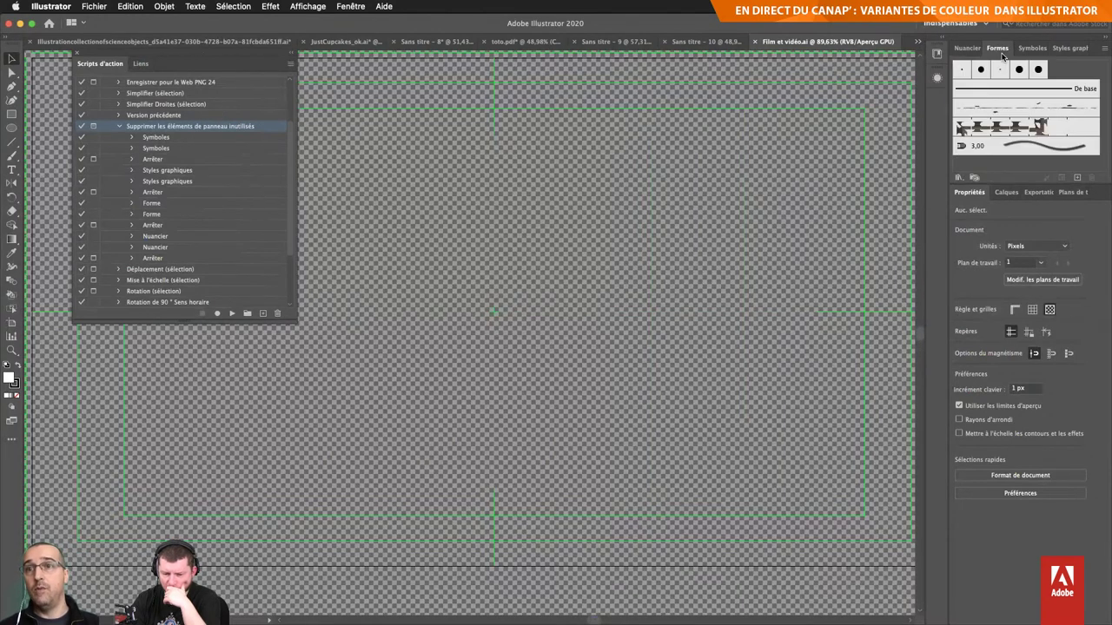
pyautogui.click(1033, 50)
pyautogui.click(1069, 47)
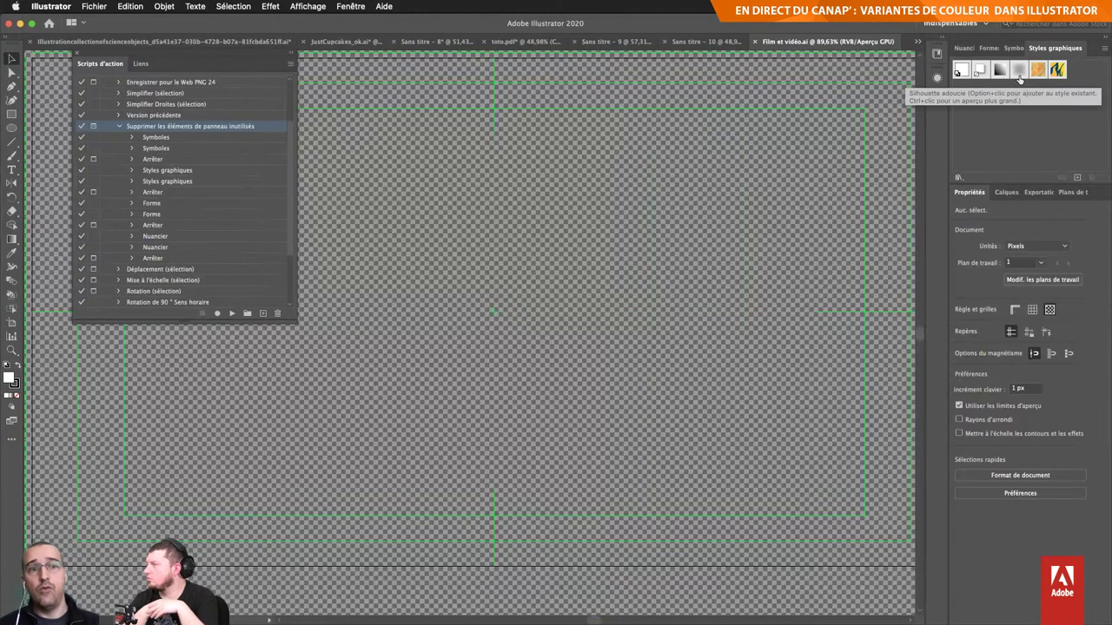
pyautogui.click(230, 311)
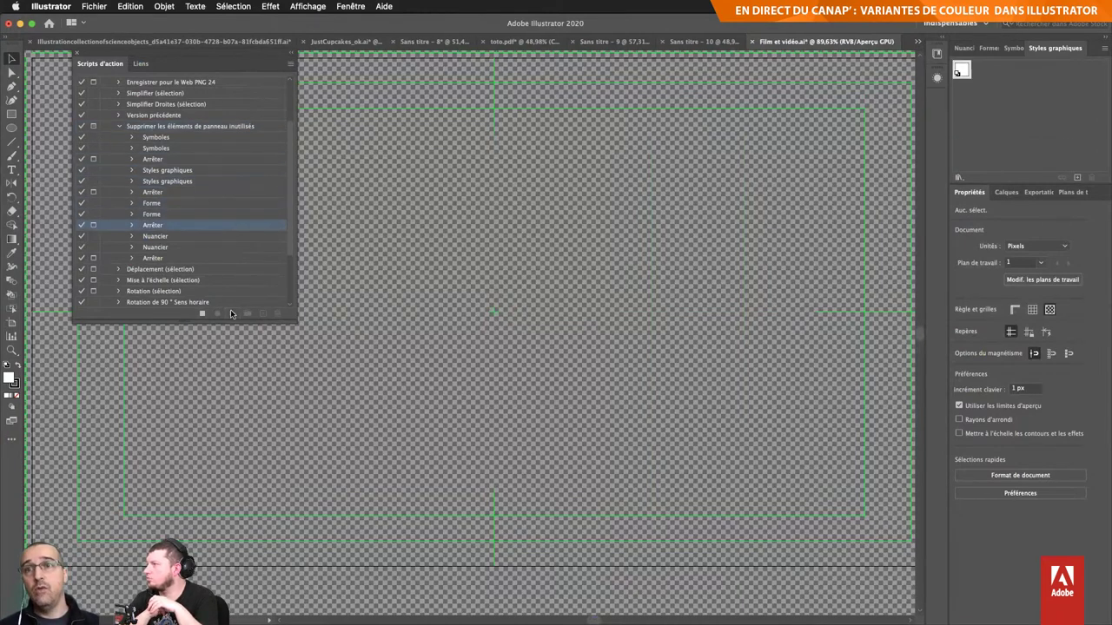
pyautogui.click(996, 50)
pyautogui.click(968, 48)
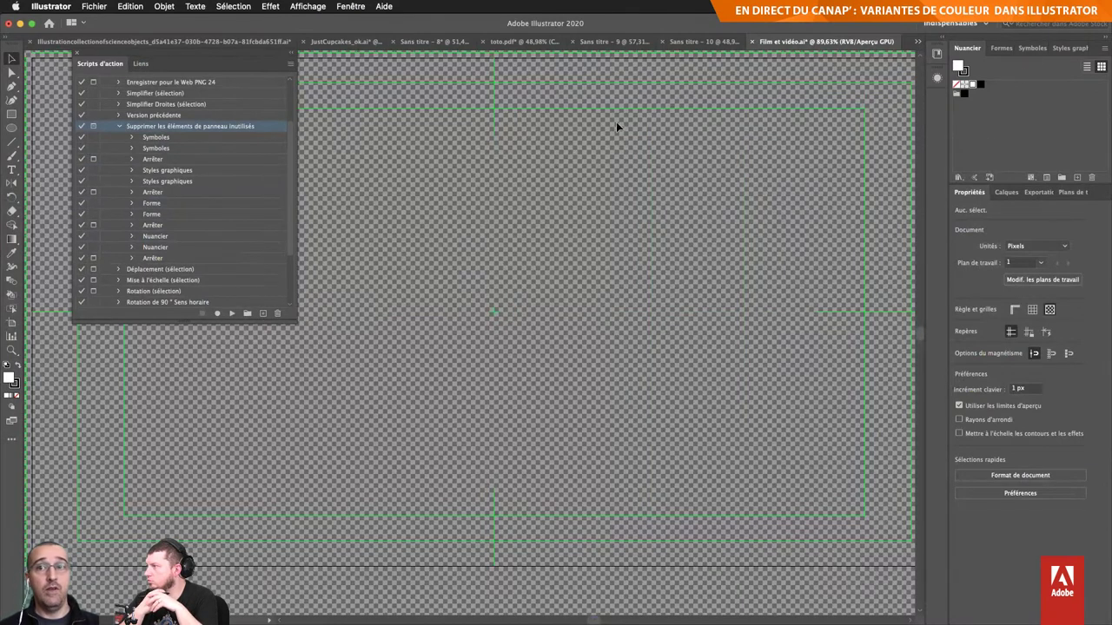
# Step: Delete the leftover colour swatch group and save the profile
pyautogui.click(957, 92)
pyautogui.click(1092, 177)
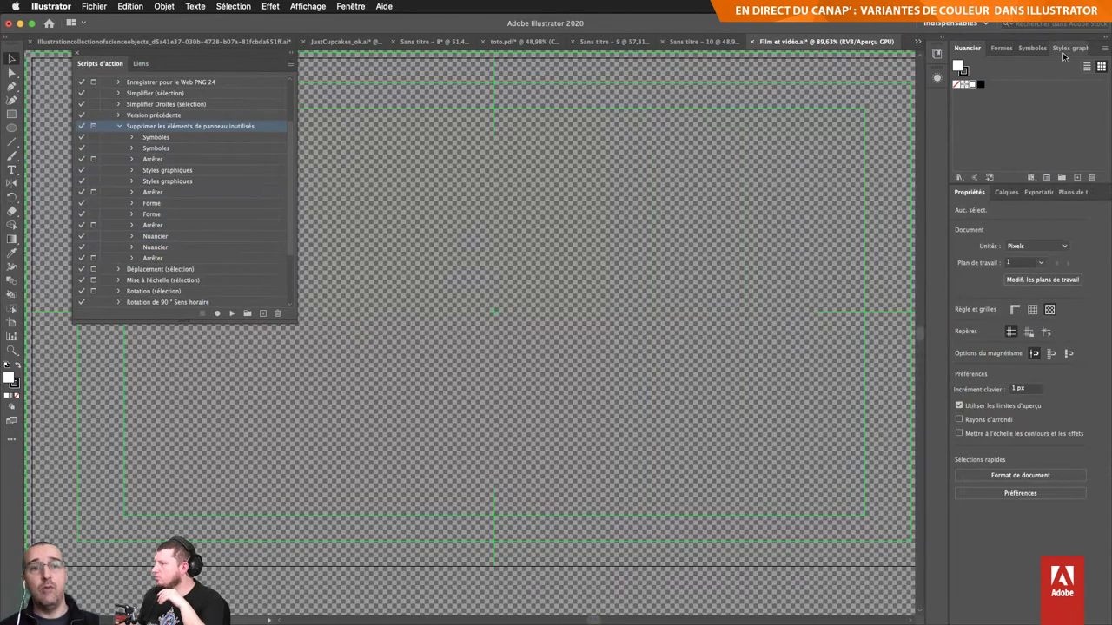
pyautogui.hotkey('ctrl', 's')
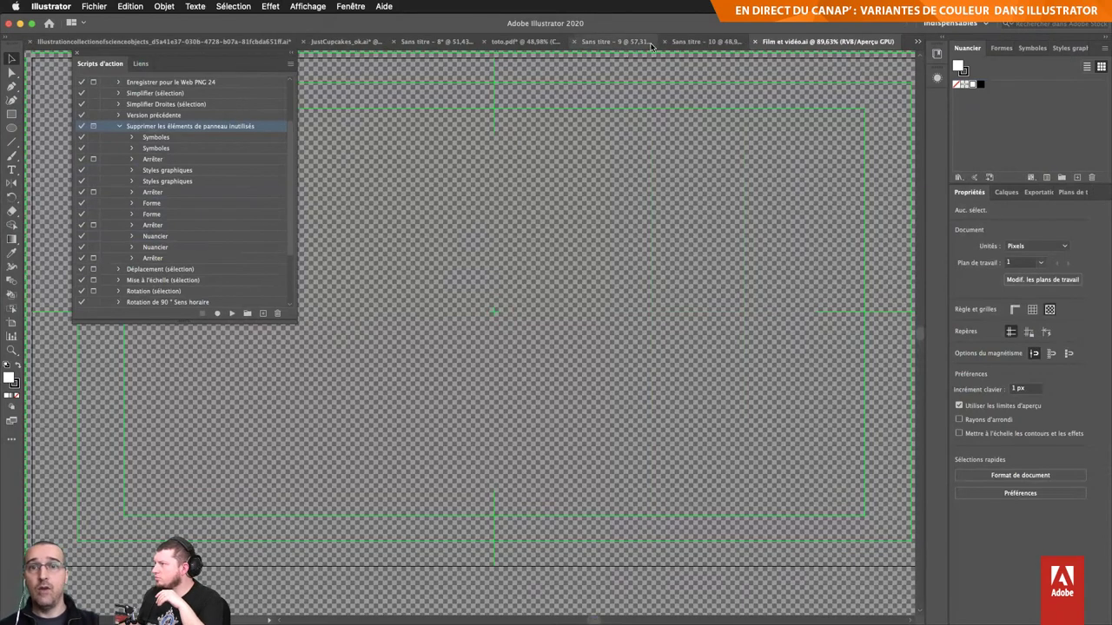
# Step: Close Film et vidéo.ai and create a new HDV 720 film and video document
pyautogui.click(756, 45)
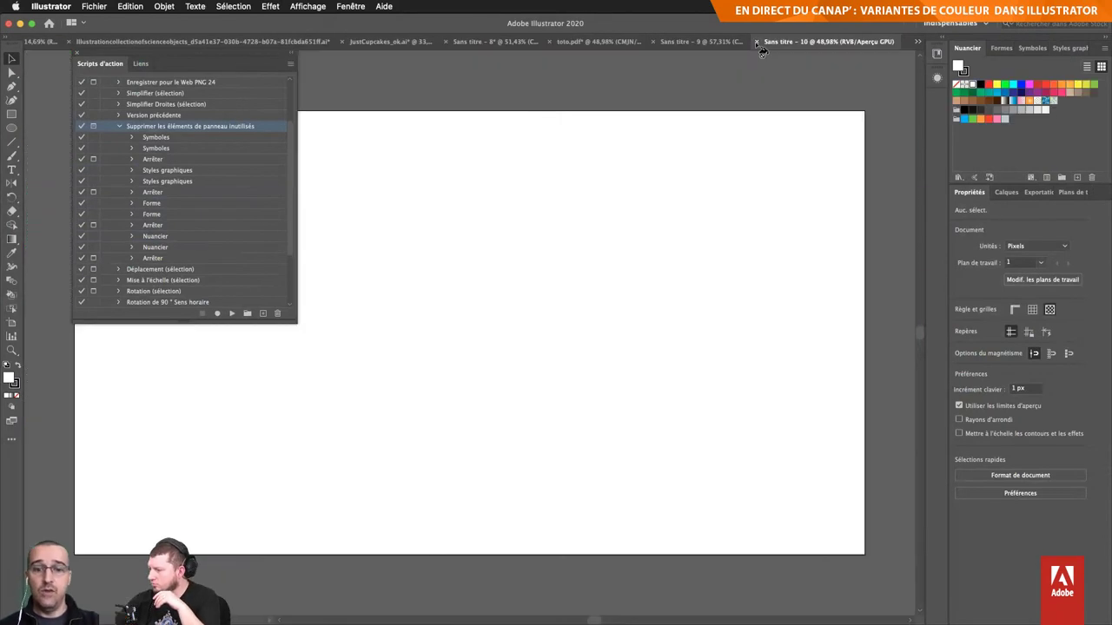
pyautogui.hotkey('ctrl', 'n')
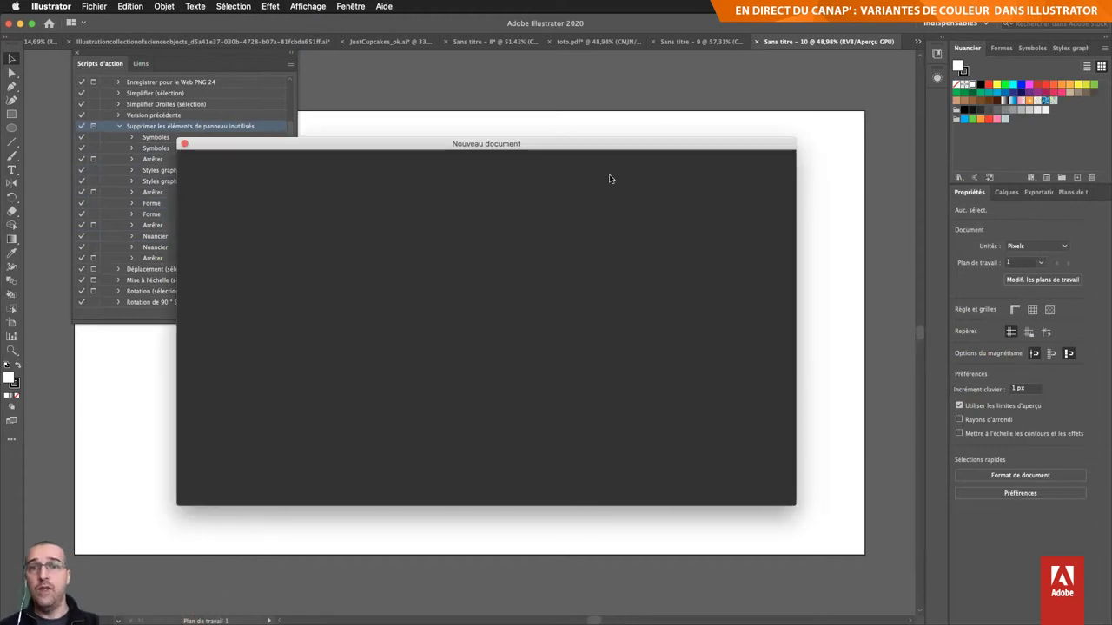
pyautogui.click(620, 165)
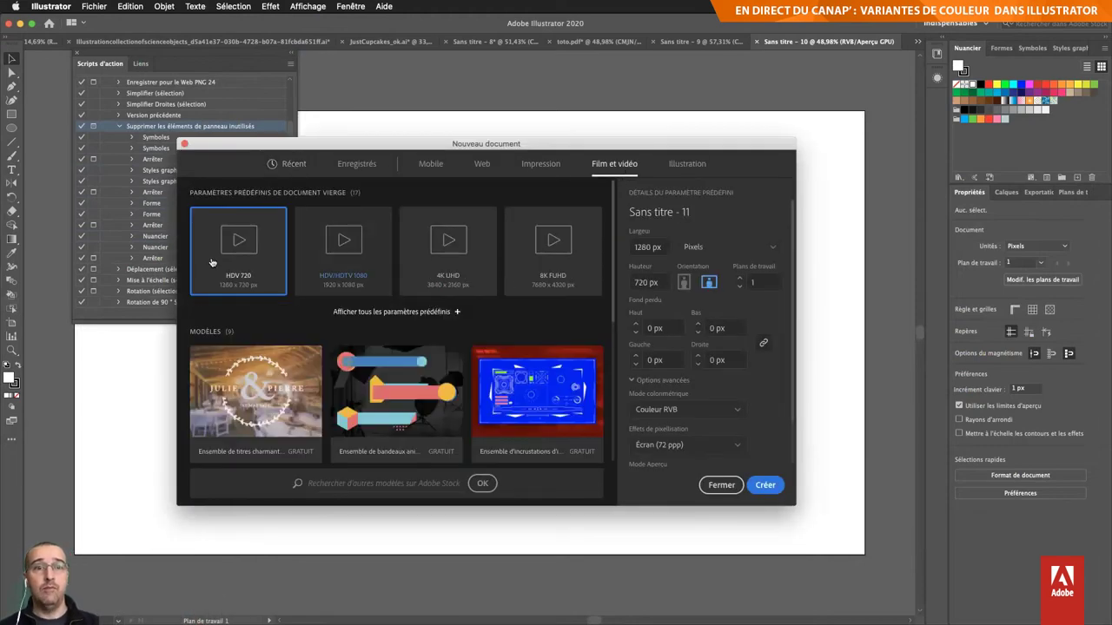
pyautogui.press('Escape')
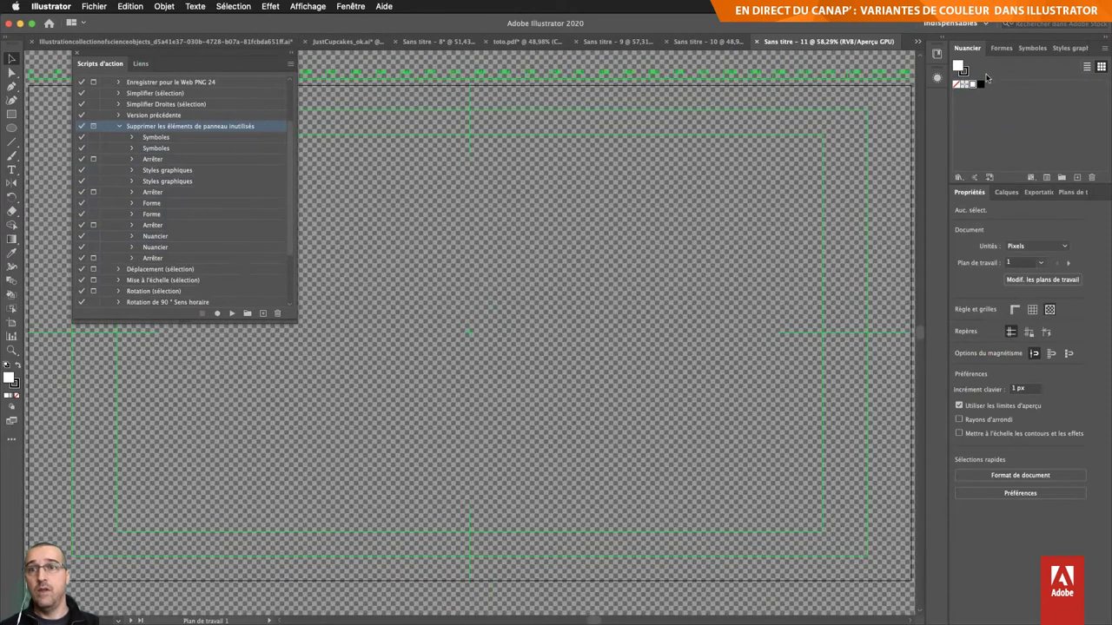
# Step: Confirm the new document has only minimal brushes, graphic styles and swatches, then collapse the Actions panel
pyautogui.click(1000, 48)
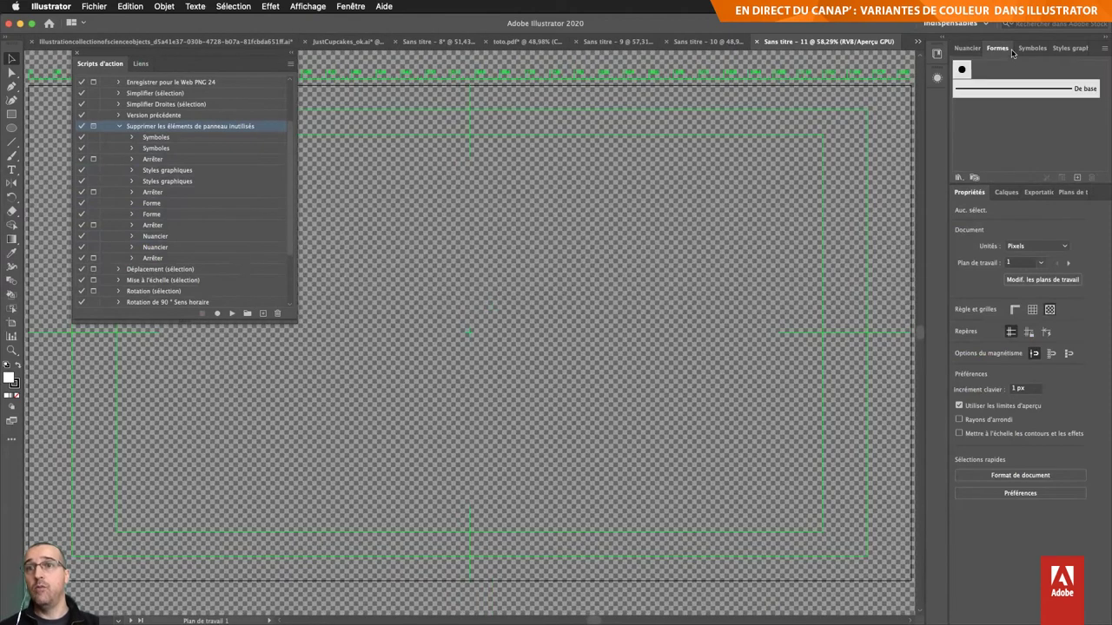
pyautogui.click(1064, 48)
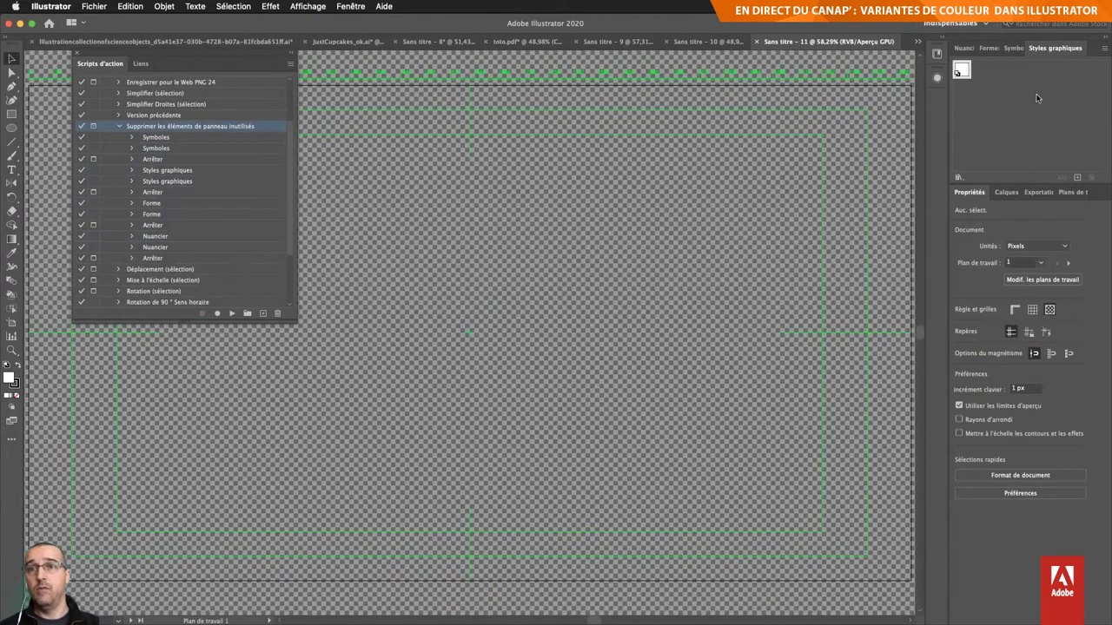
pyautogui.click(966, 48)
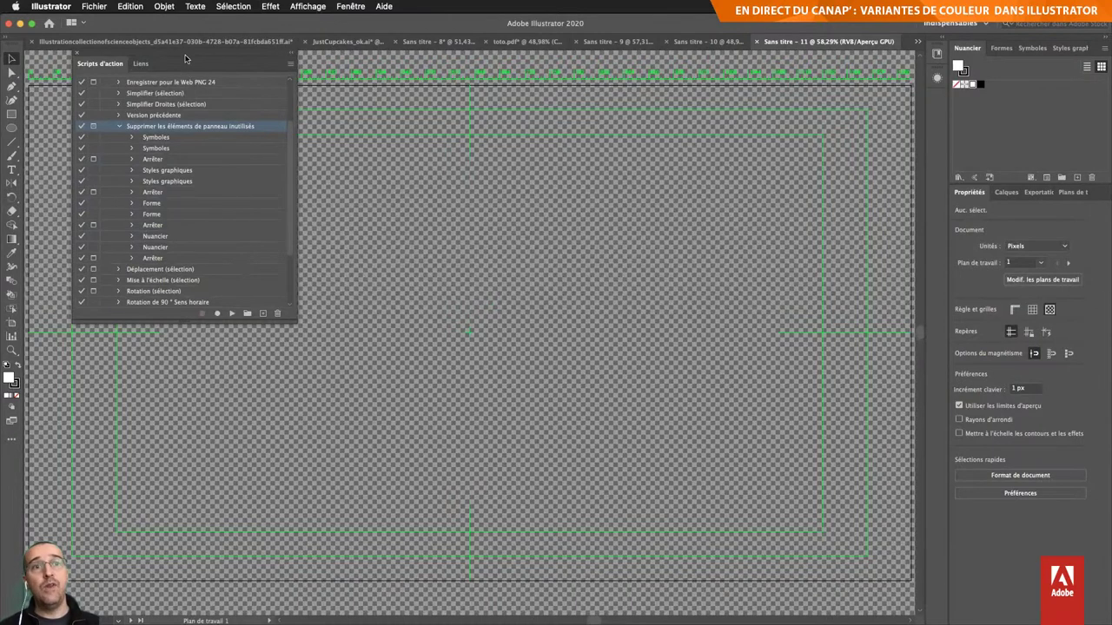
pyautogui.doubleClick(185, 58)
pyautogui.click(86, 5)
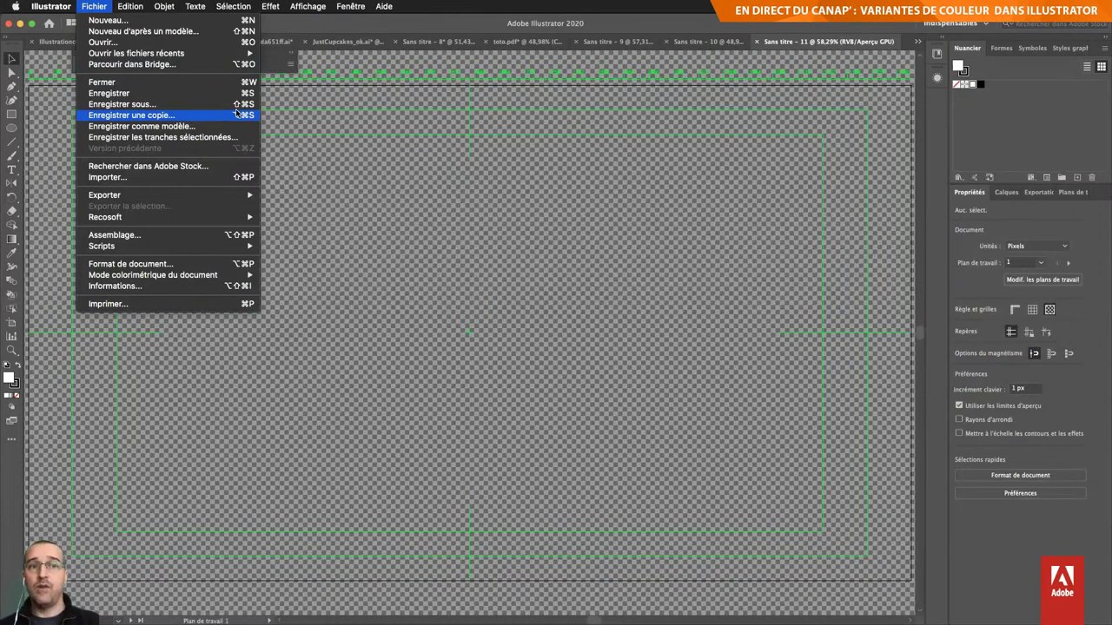
# Step: View Document Raster Effects Settings, cancel unchanged, and close Sans titre - 11
pyautogui.click(378, 93)
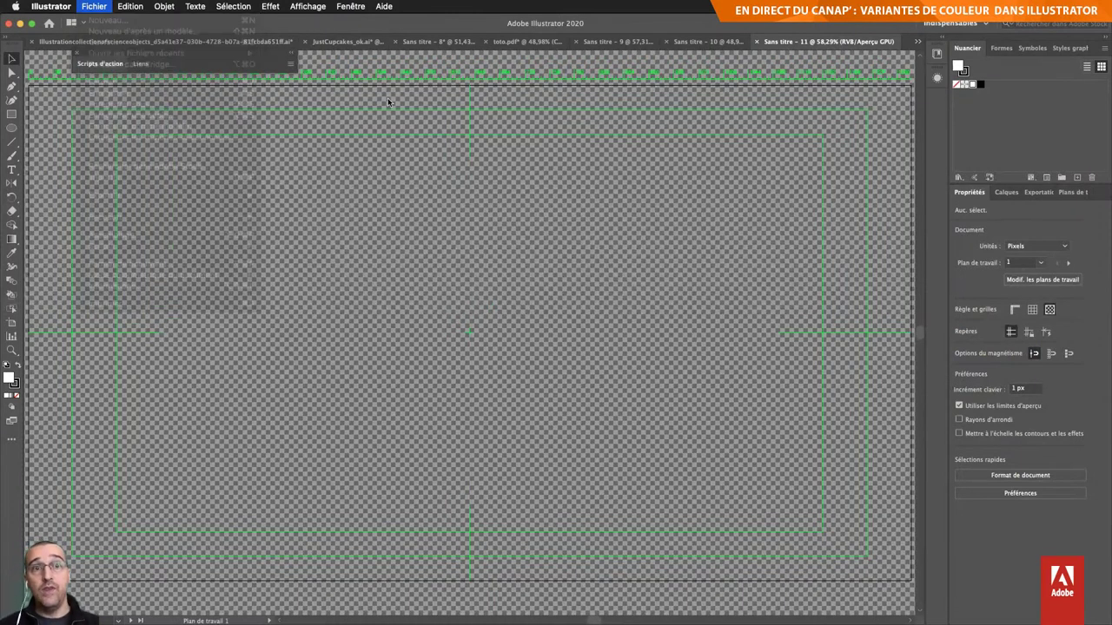
pyautogui.click(273, 6)
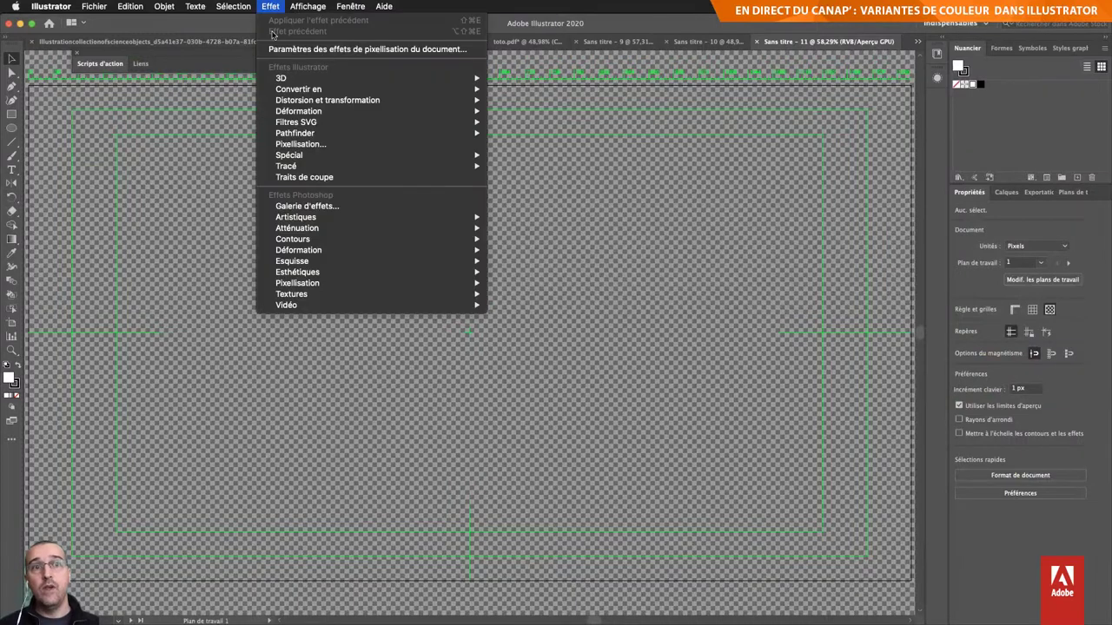
pyautogui.click(325, 50)
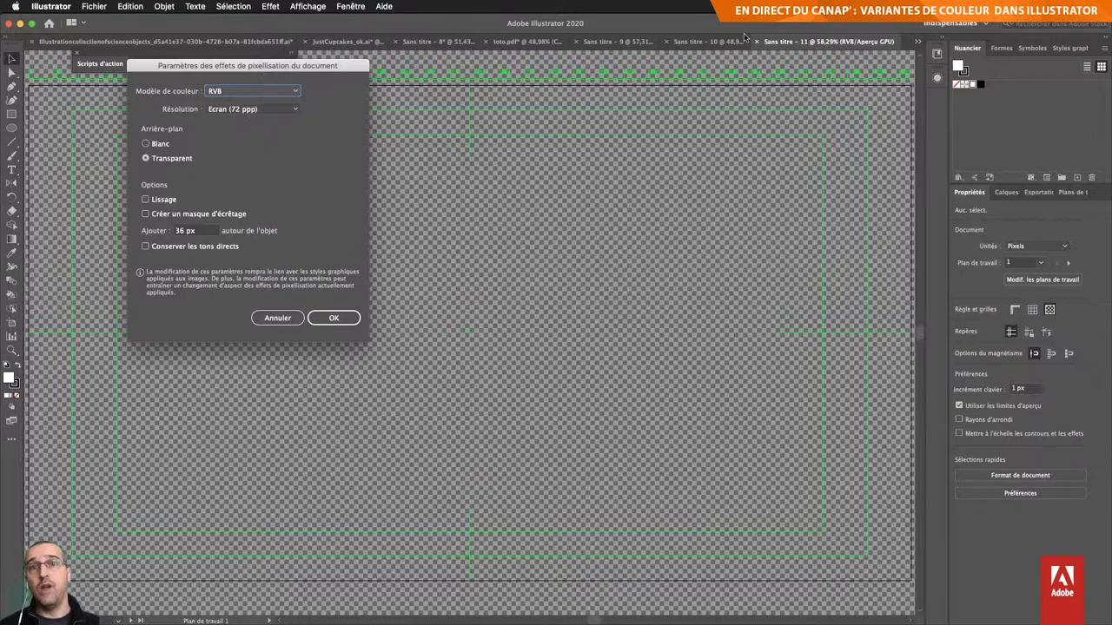
pyautogui.click(277, 318)
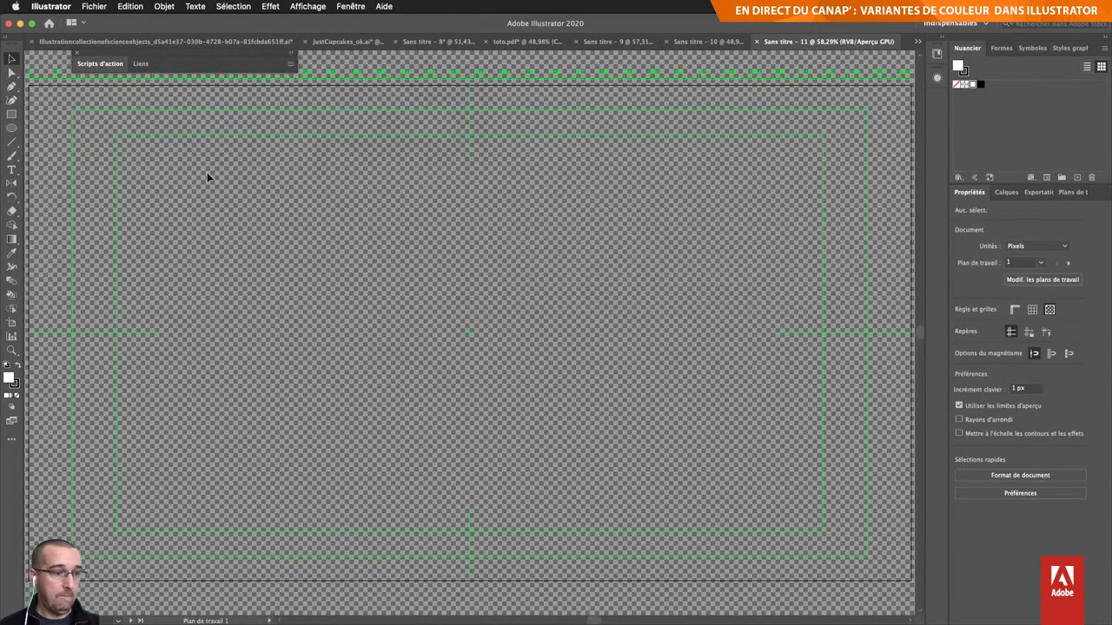
pyautogui.press('super+w')
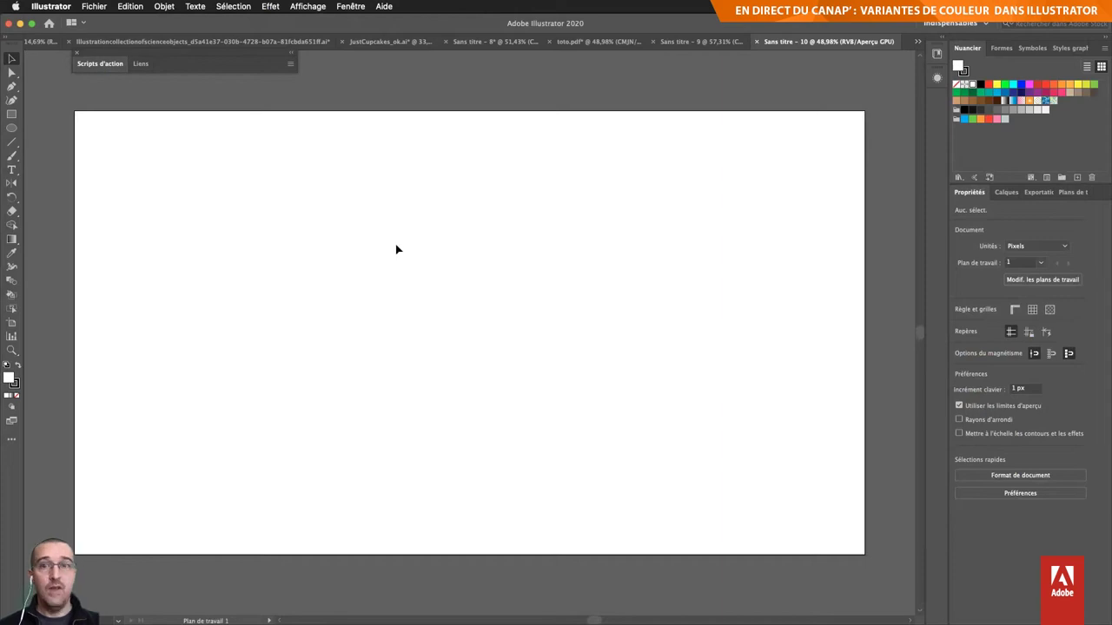
# Step: Close Sans titre - 10 and switch to Adobe XD
pyautogui.click(756, 41)
pyautogui.press('super+Tab')
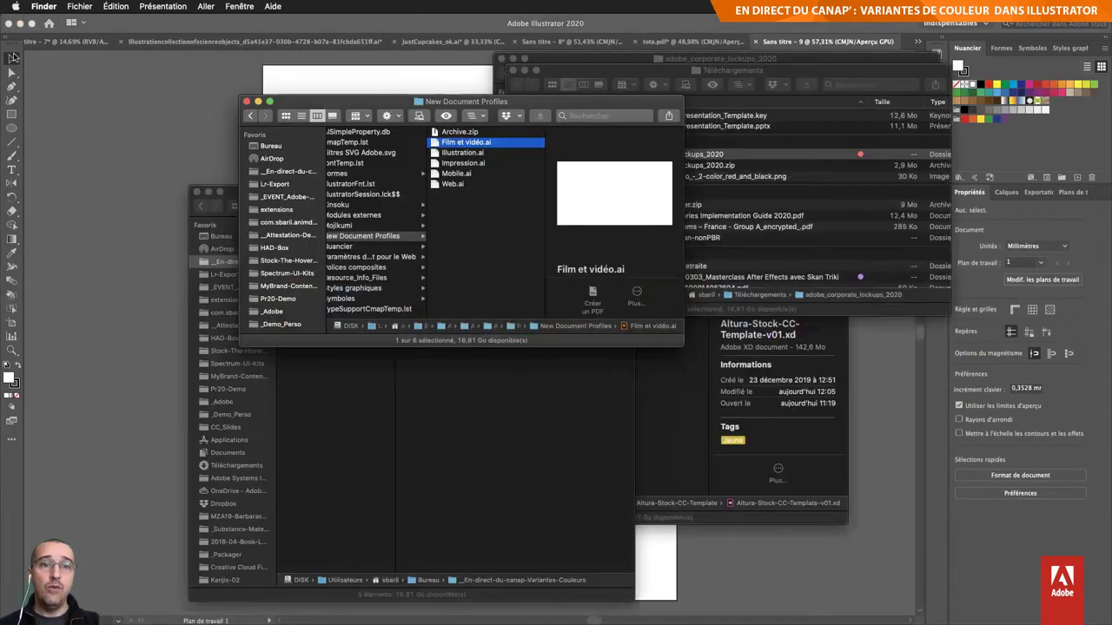
pyautogui.press('super+Tab')
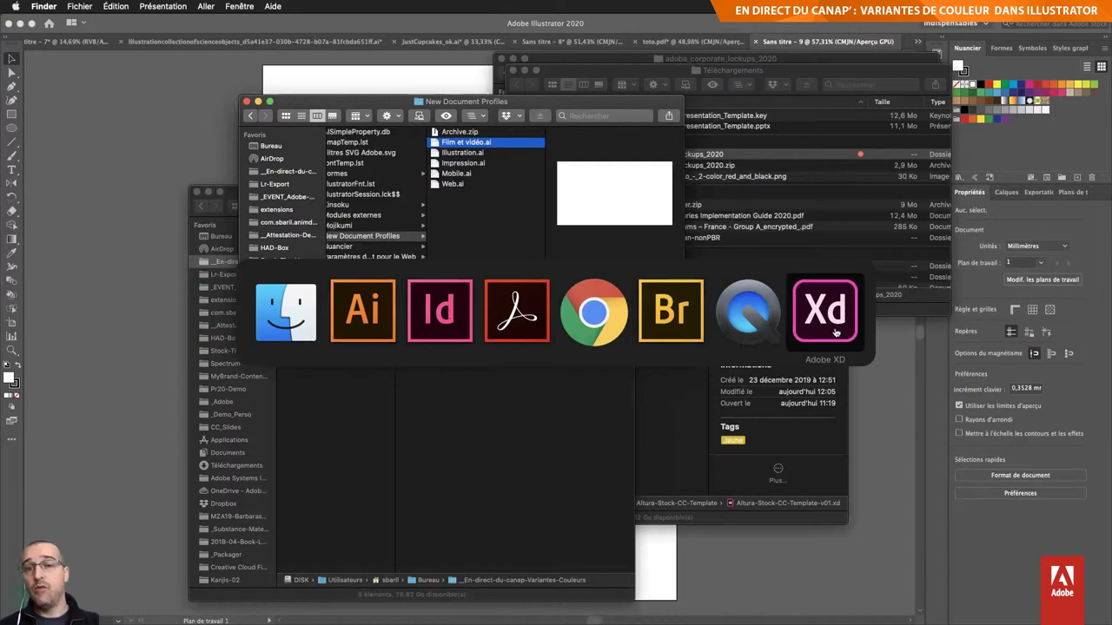
pyautogui.click(825, 311)
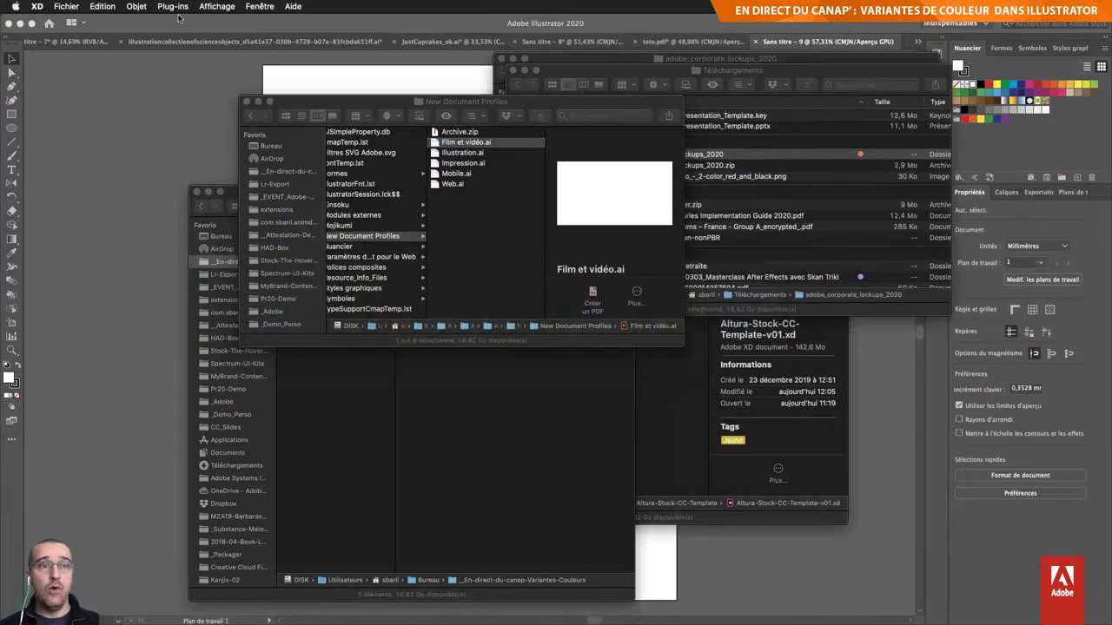
# Step: Quit Adobe XD and relaunch it from the Dock to reach its start screen
pyautogui.click(74, 7)
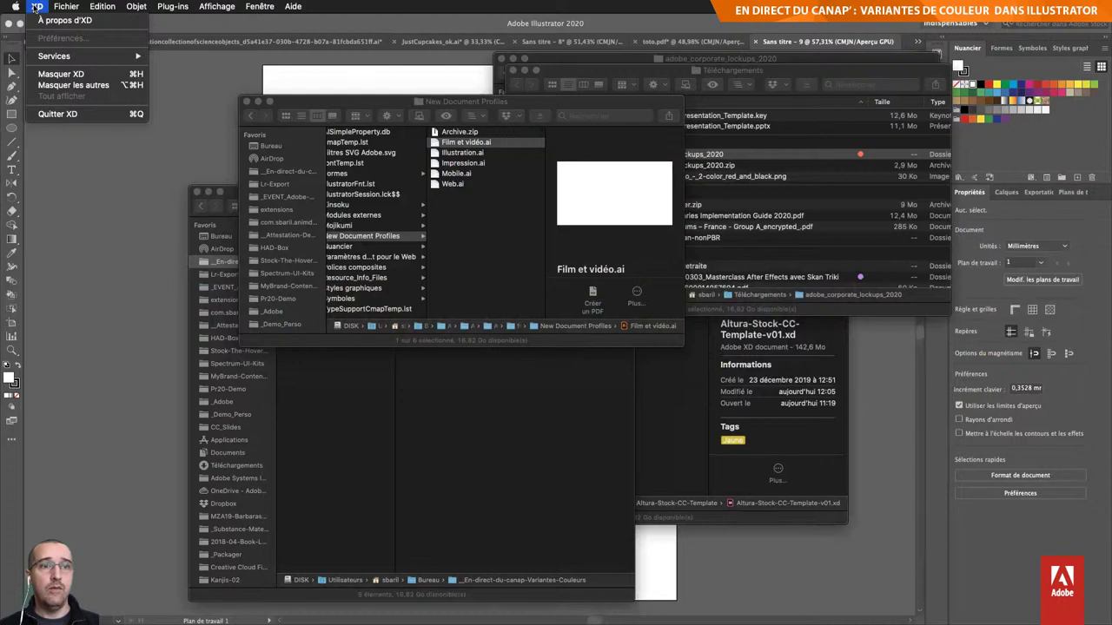
pyautogui.click(57, 114)
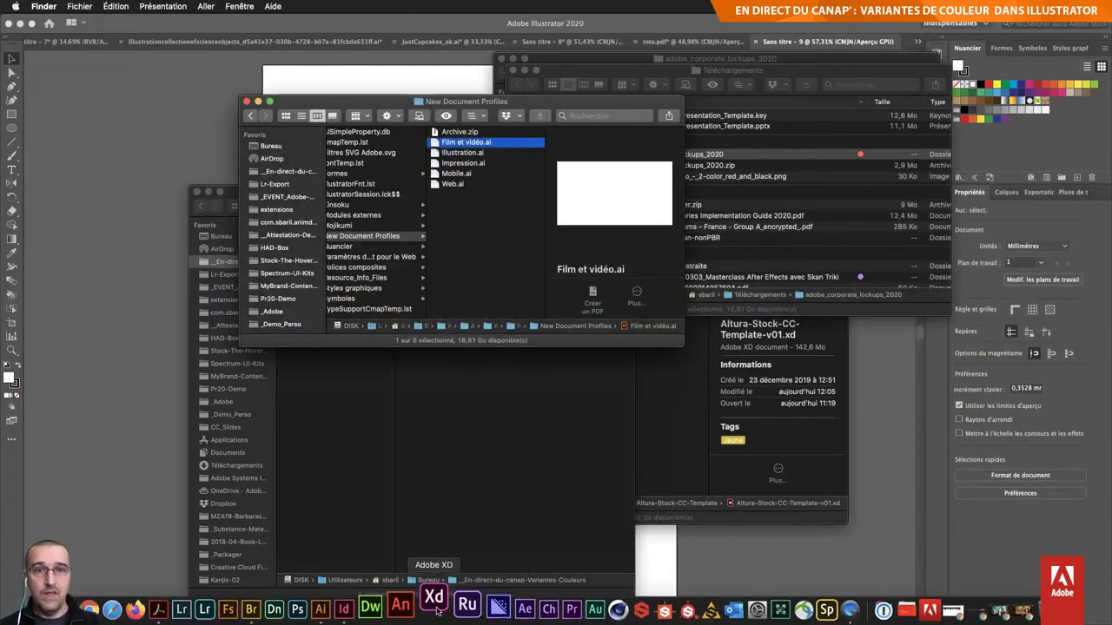
pyautogui.click(434, 599)
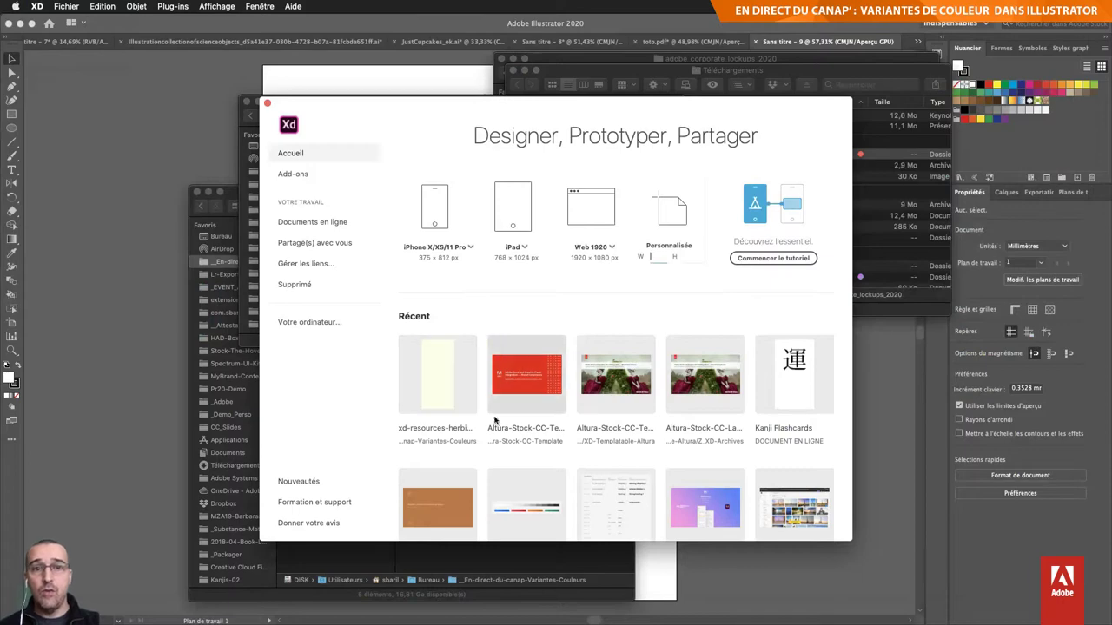
pyautogui.press('super+Tab')
# Step: In Chrome, bring up the Adobe XD UI kits resources page at its top
pyautogui.click(682, 311)
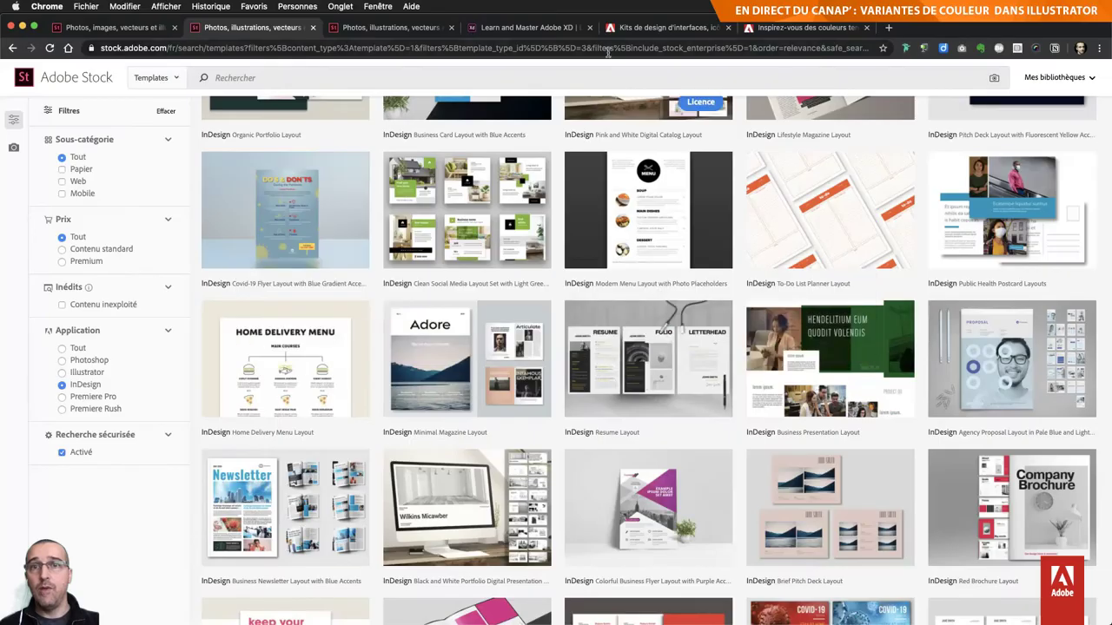
pyautogui.click(487, 28)
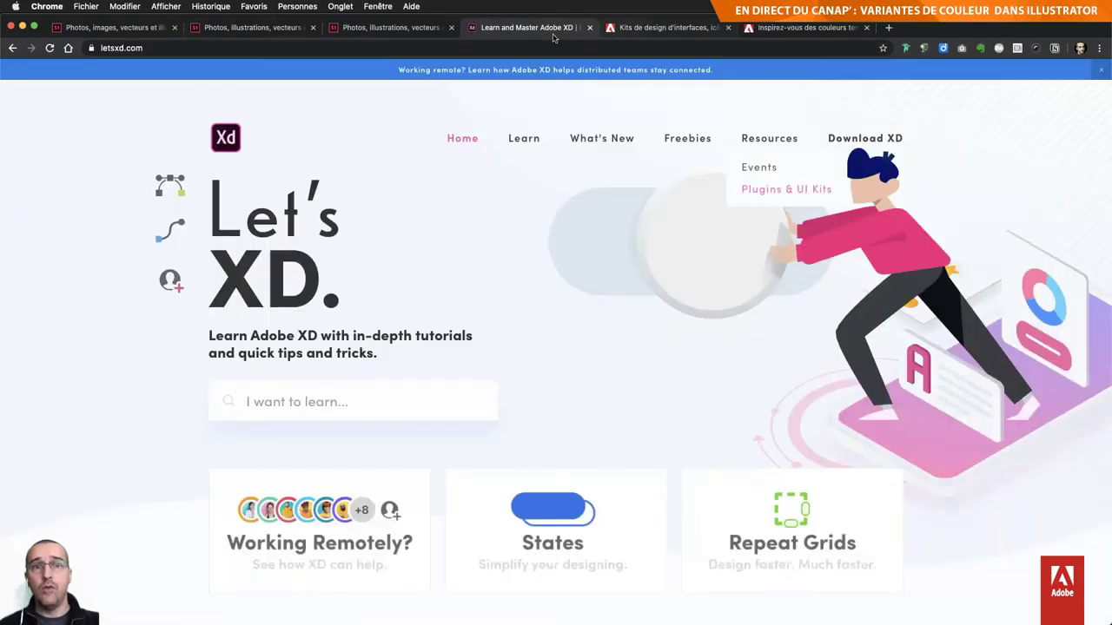
pyautogui.moveTo(769, 138)
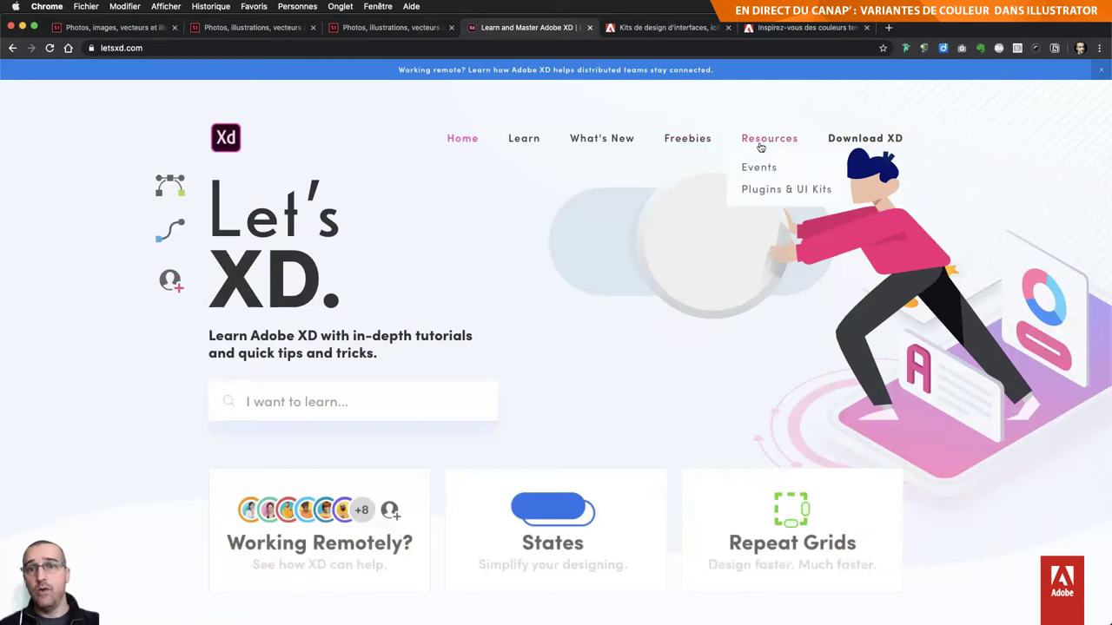
pyautogui.click(687, 28)
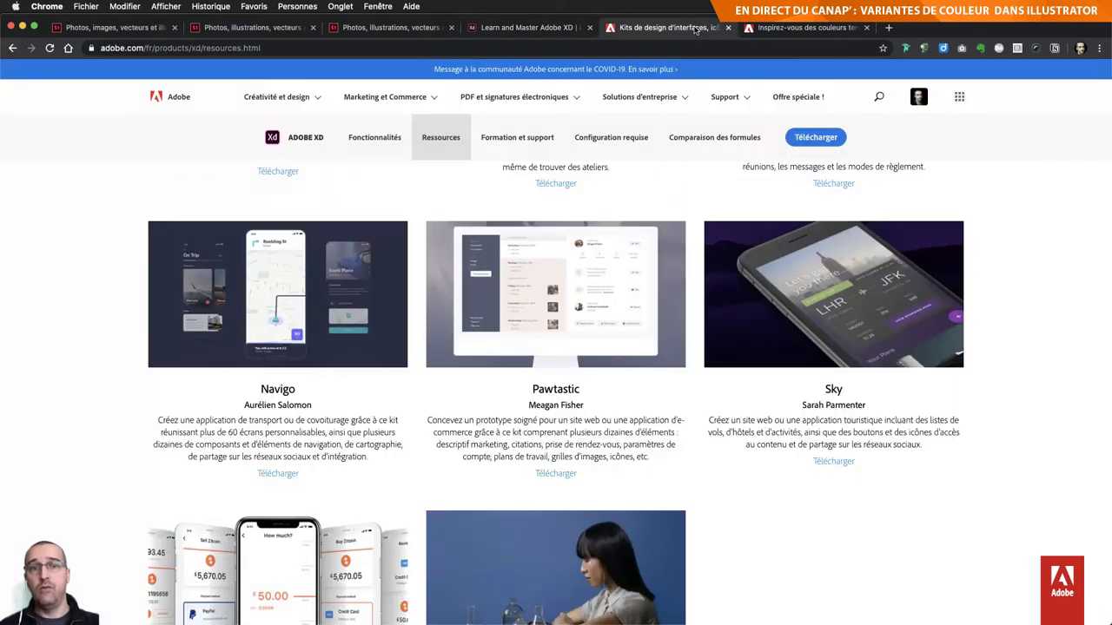
pyautogui.scroll(10, 641, 361)
pyautogui.scroll(10, 641, 361)
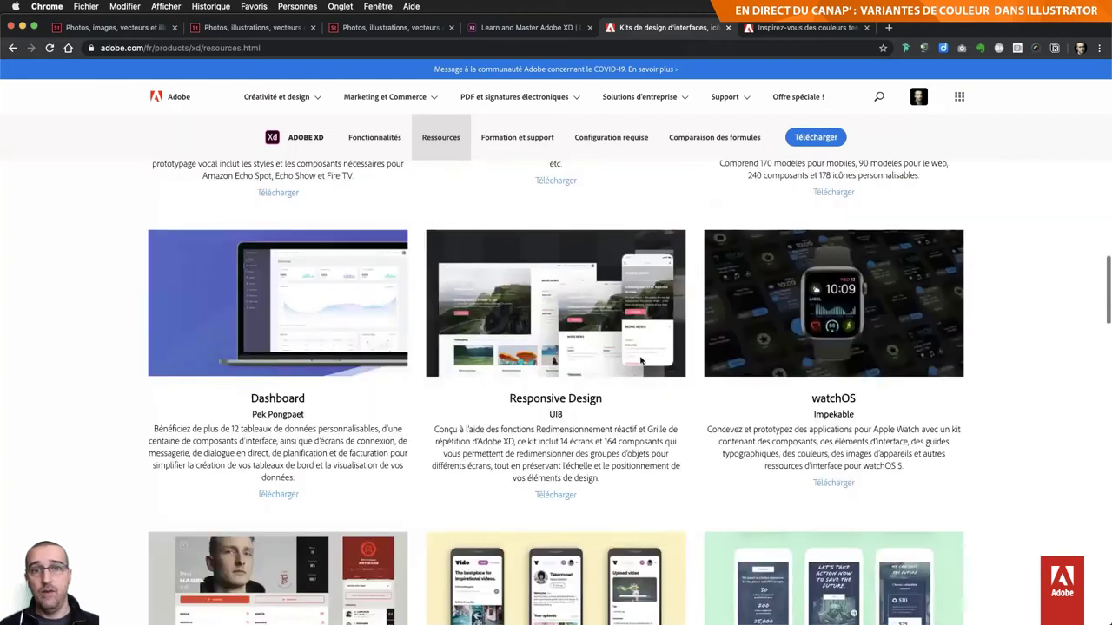
pyautogui.scroll(5, 641, 360)
pyautogui.scroll(10, 641, 360)
pyautogui.scroll(3, 641, 361)
pyautogui.scroll(1, 641, 361)
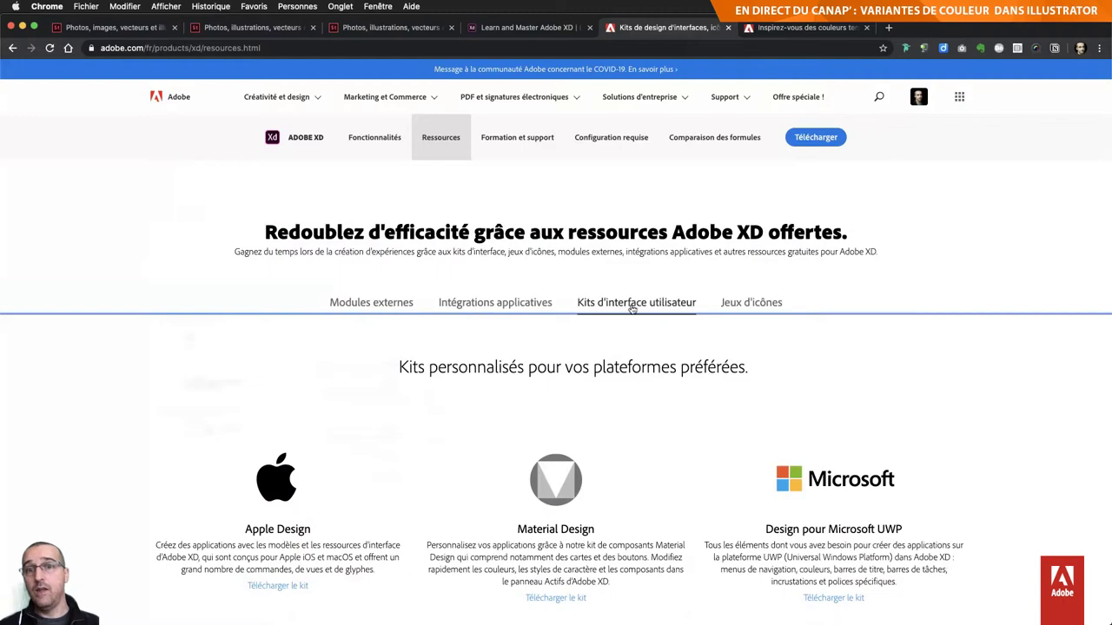
# Step: Scroll down the UI kit listings to the HERBi kit card
pyautogui.scroll(-1, 637, 310)
pyautogui.scroll(-3, 636, 310)
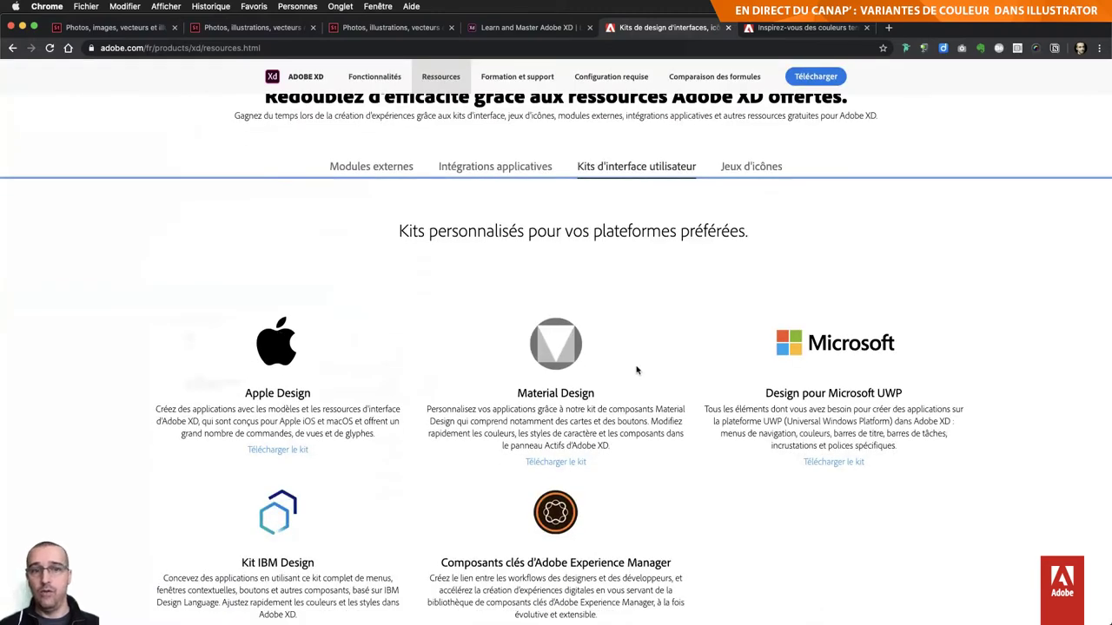
pyautogui.scroll(-3, 636, 370)
pyautogui.scroll(-3, 616, 447)
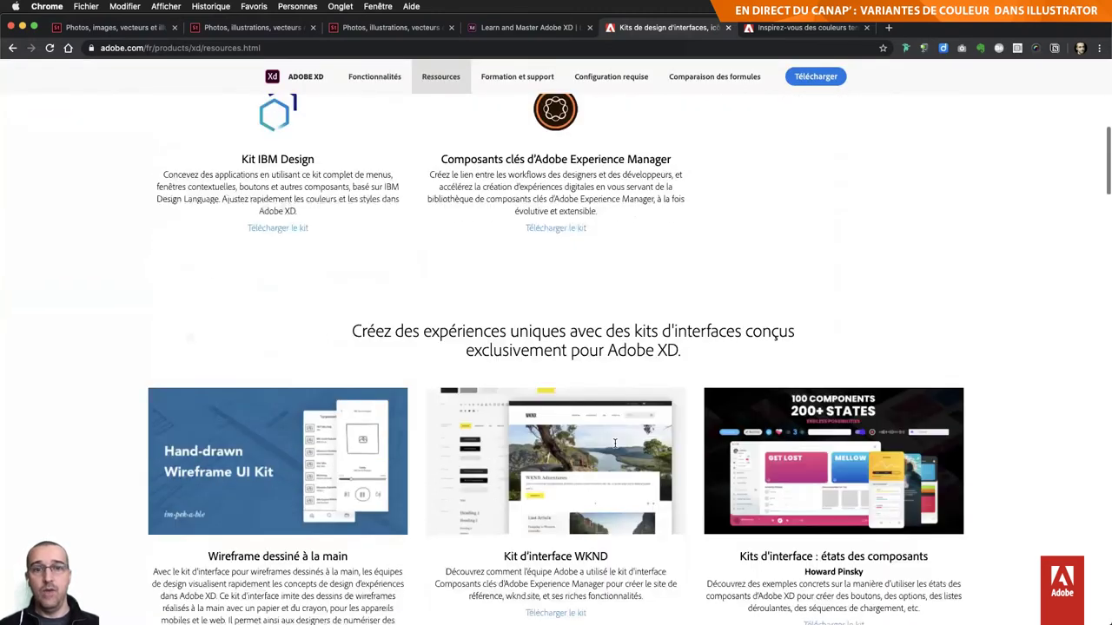
pyautogui.scroll(-3, 616, 447)
pyautogui.scroll(-3, 615, 448)
pyautogui.scroll(-4, 615, 448)
pyautogui.scroll(-4, 615, 447)
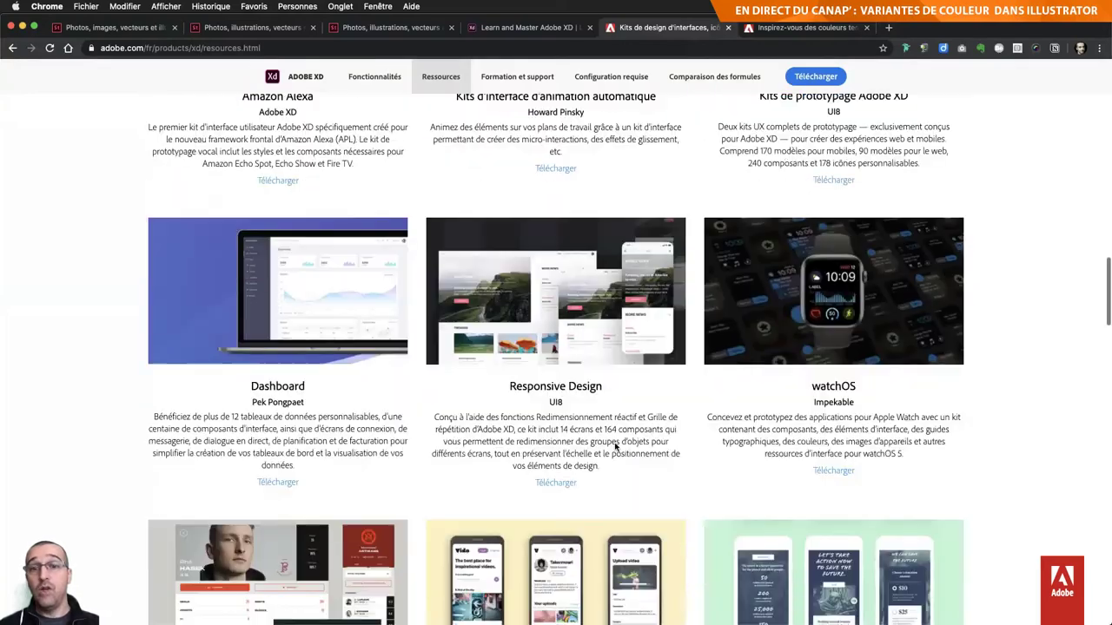
pyautogui.scroll(-1, 615, 447)
pyautogui.scroll(-3, 615, 447)
pyautogui.scroll(-4, 615, 448)
pyautogui.scroll(-4, 615, 448)
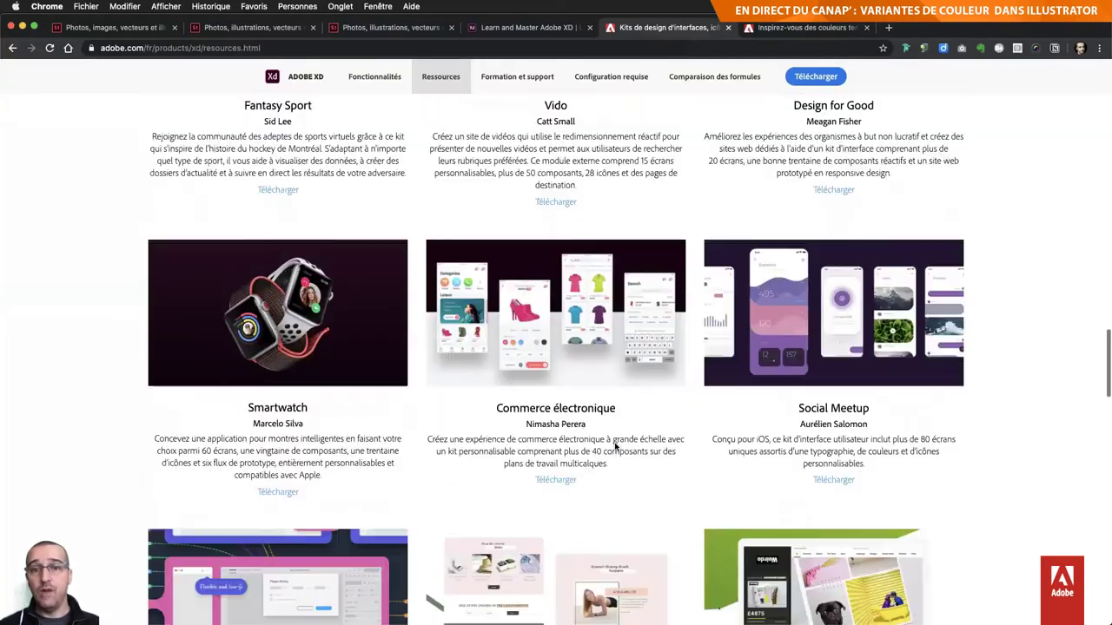
pyautogui.scroll(-2, 615, 448)
pyautogui.scroll(-4, 615, 447)
pyautogui.scroll(-2, 615, 447)
pyautogui.scroll(-2, 615, 447)
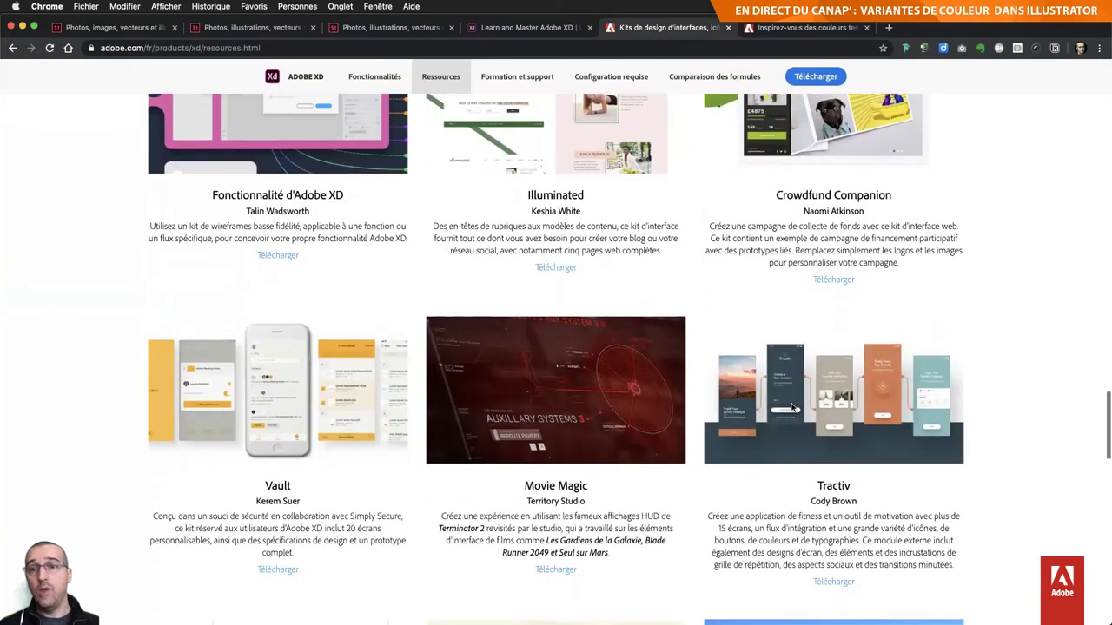
pyautogui.scroll(-4, 802, 453)
pyautogui.scroll(-2, 695, 478)
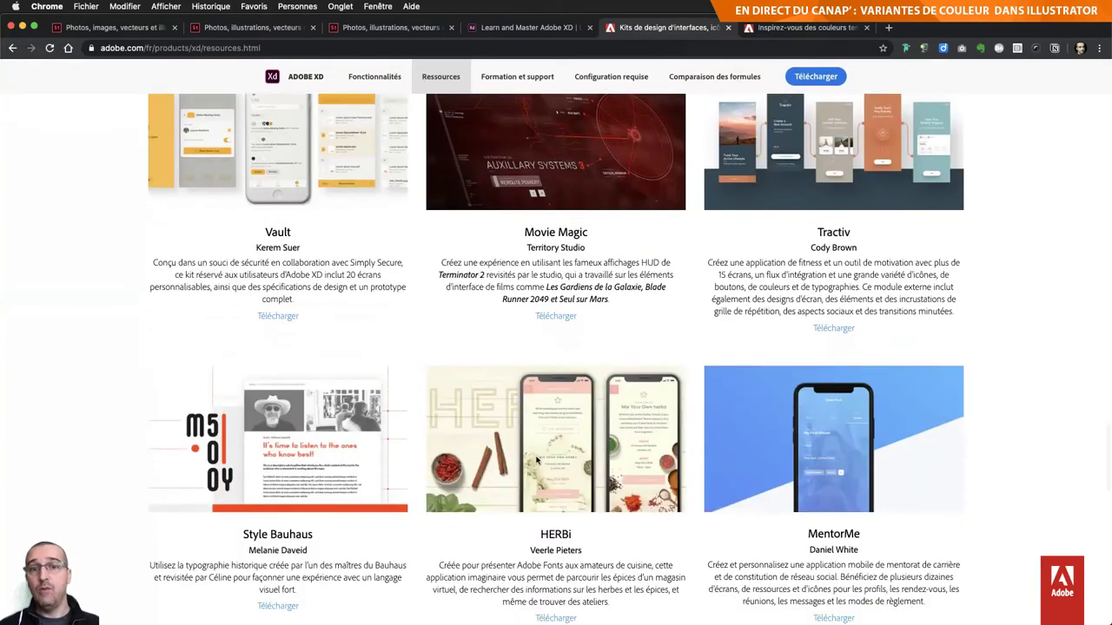
pyautogui.scroll(-1, 560, 447)
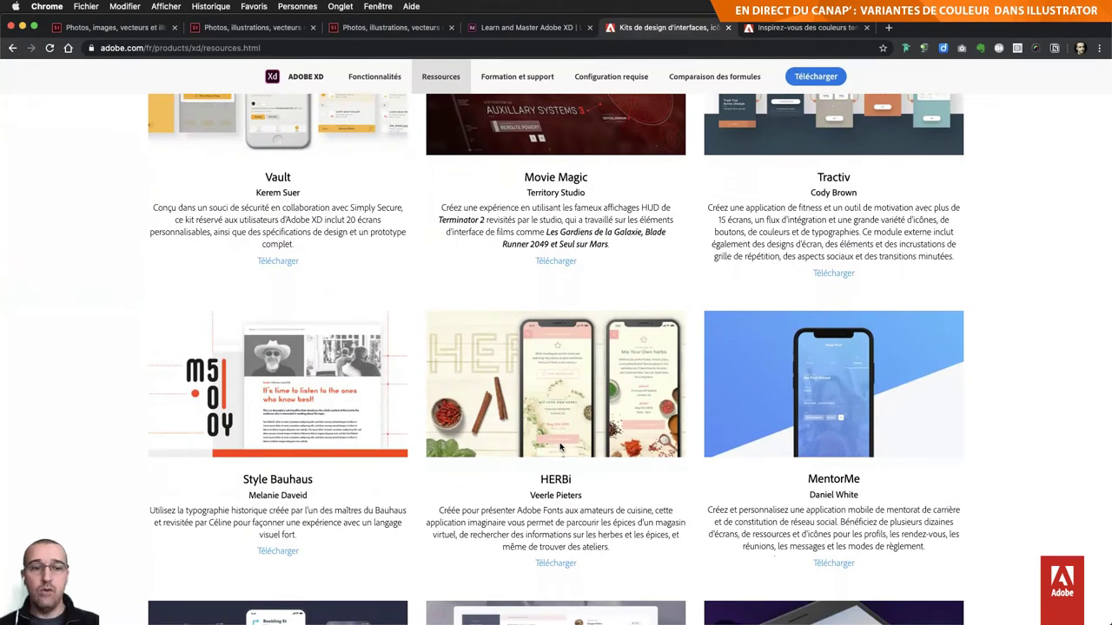
pyautogui.press('super+Tab')
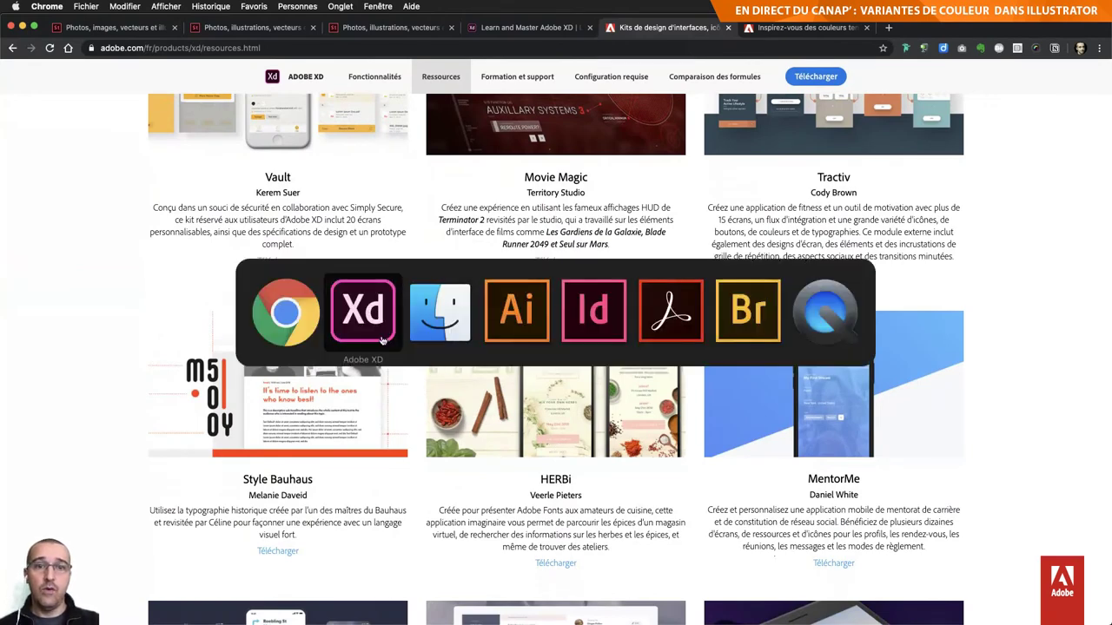
# Step: Open the recent xd-resources-herbidesign document in Adobe XD and zoom in
pyautogui.click(367, 324)
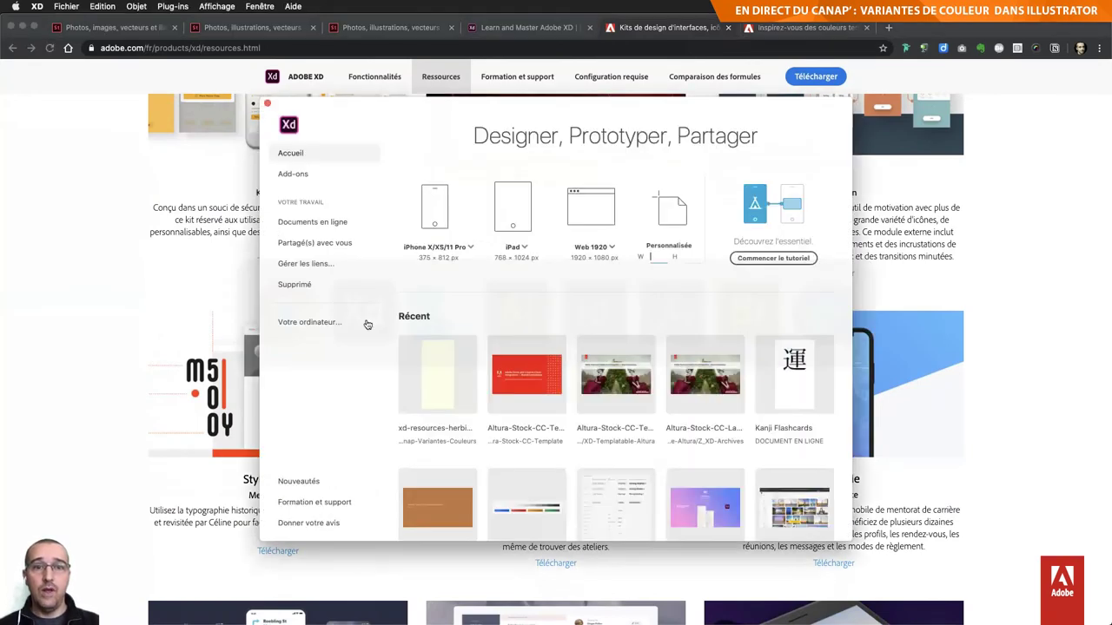
pyautogui.click(434, 383)
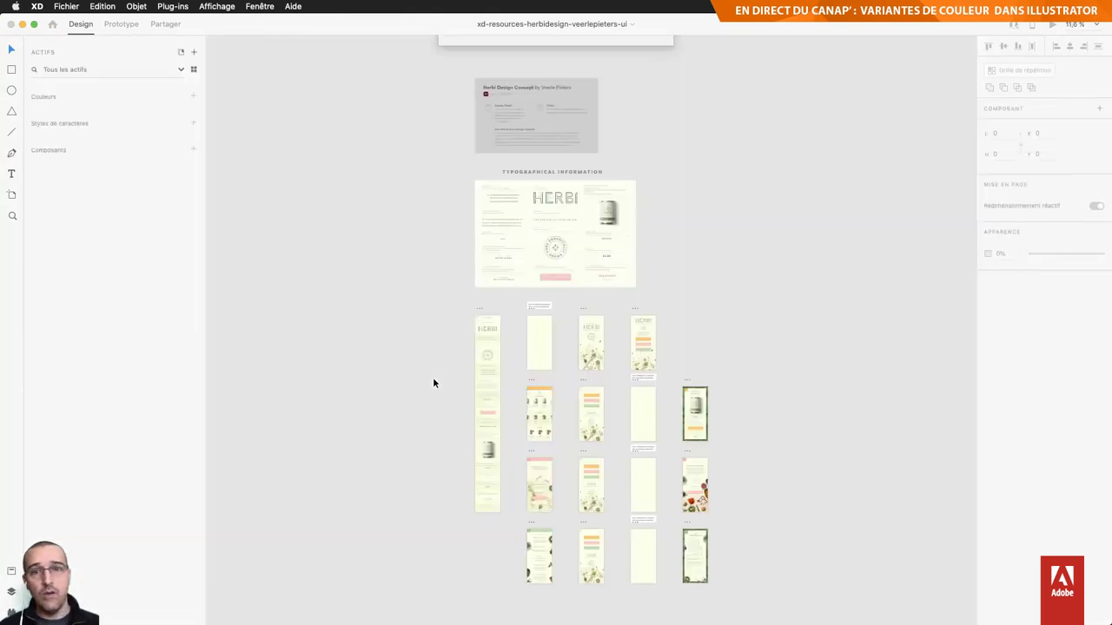
pyautogui.scroll(-2, 556, 443)
pyautogui.scroll(3, 555, 441)
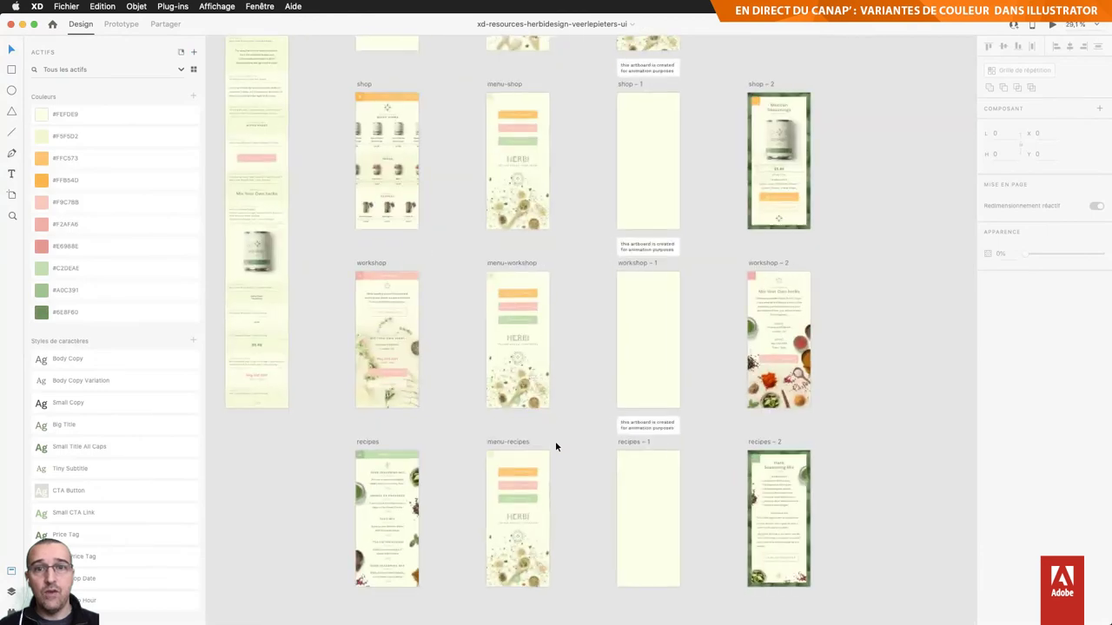
pyautogui.scroll(2, 556, 445)
pyautogui.scroll(2, 559, 452)
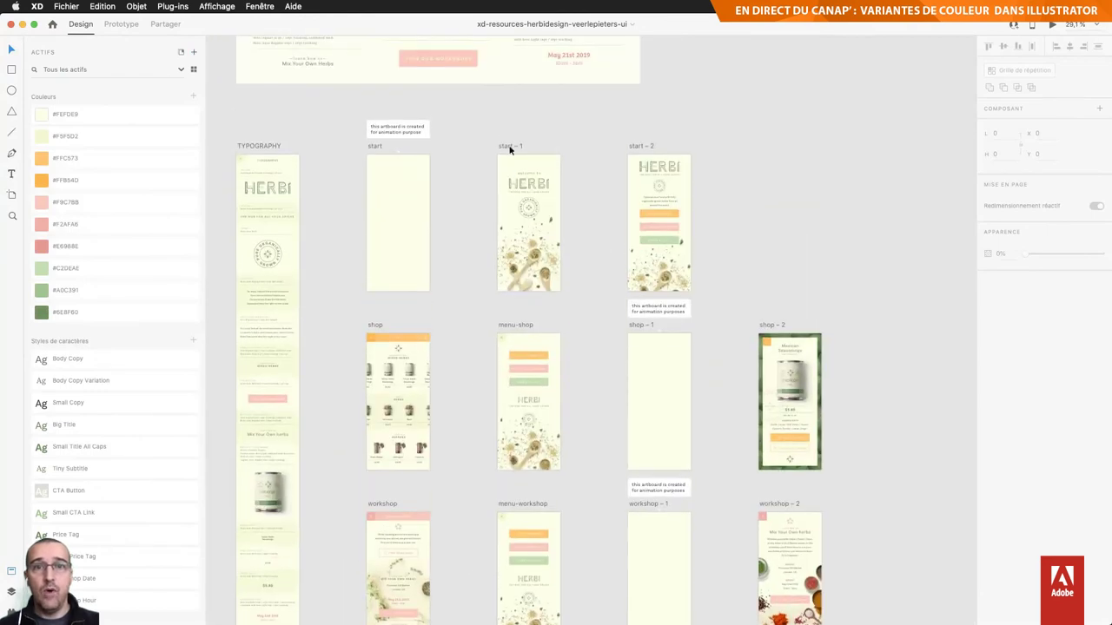
# Step: Select the start – 1, start – 2 and menu-shop artboards
pyautogui.click(510, 148)
pyautogui.keyDown('shift'); pyautogui.click(642, 146); pyautogui.keyUp('shift')
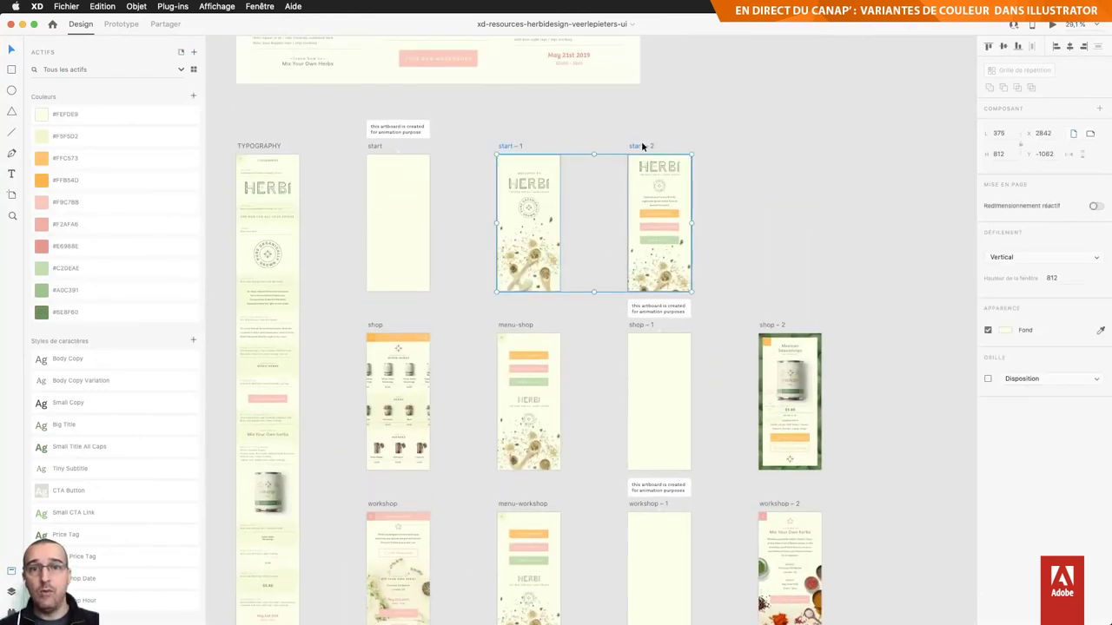
pyautogui.keyDown('shift'); pyautogui.click(519, 325); pyautogui.keyUp('shift')
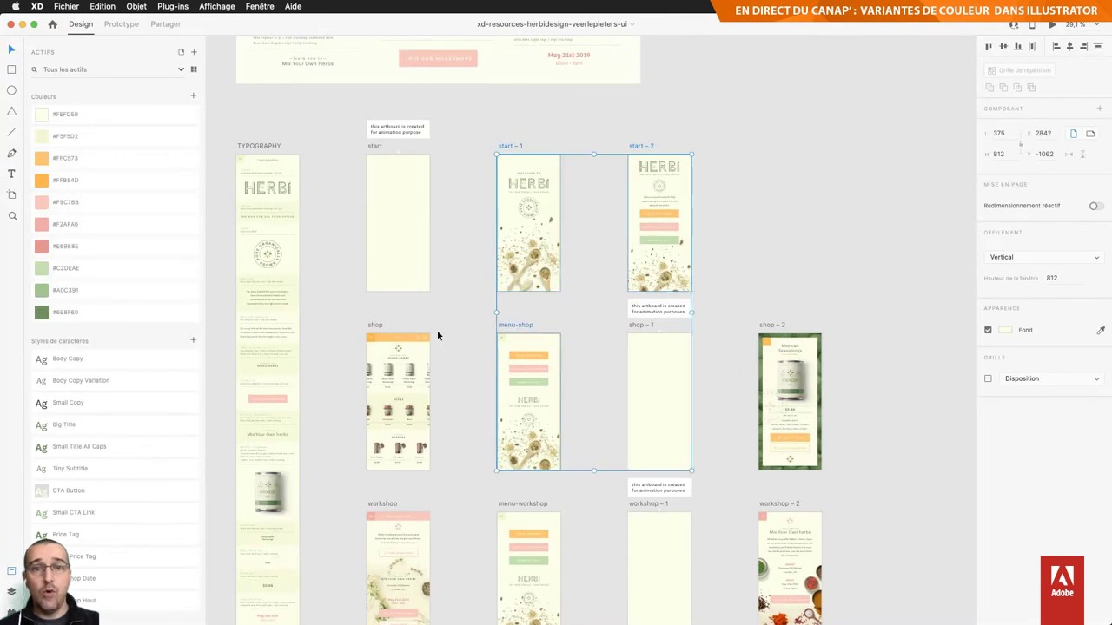
# Step: Add workshop and menu-workshop, then export the selection as PDF, replacing the existing file
pyautogui.keyDown('shift'); pyautogui.click(385, 504); pyautogui.keyUp('shift')
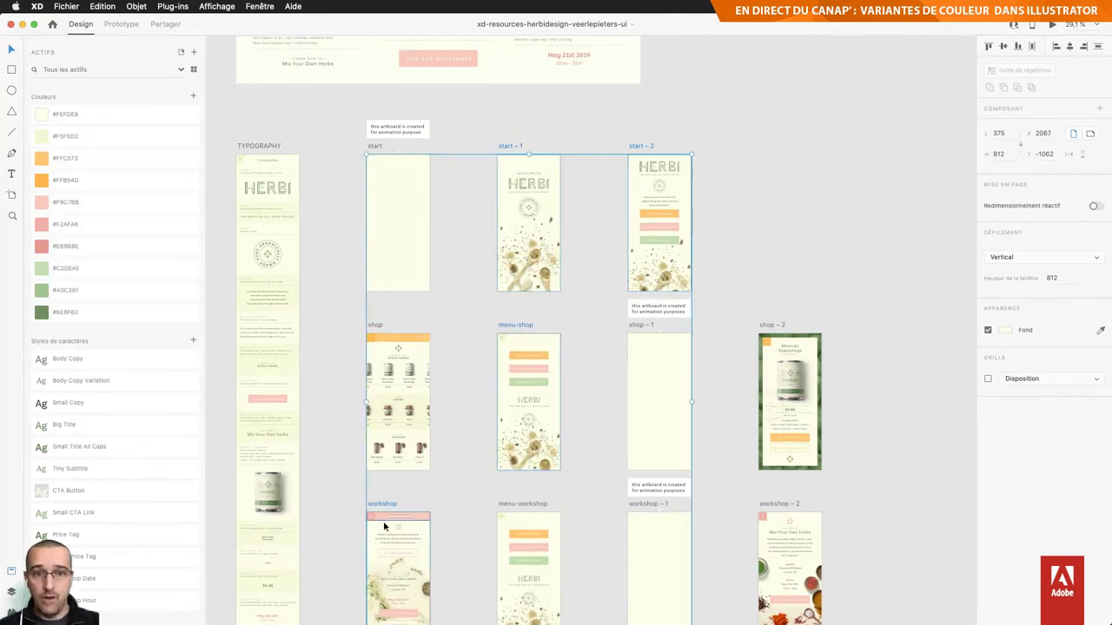
pyautogui.keyDown('shift'); pyautogui.click(521, 507); pyautogui.keyUp('shift')
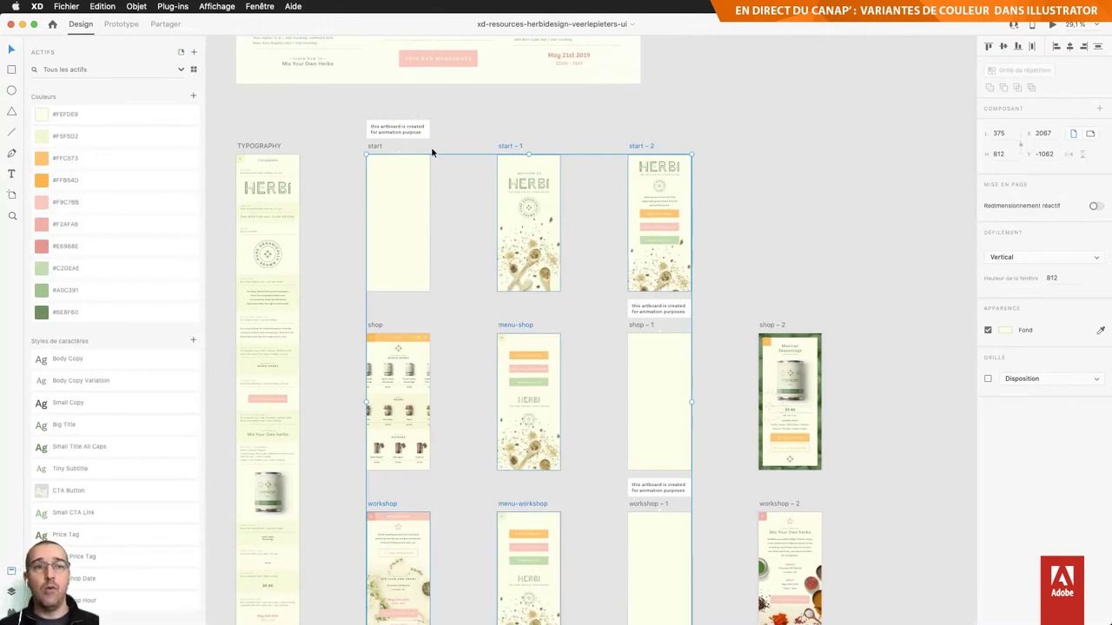
pyautogui.click(63, 6)
pyautogui.moveTo(76, 166)
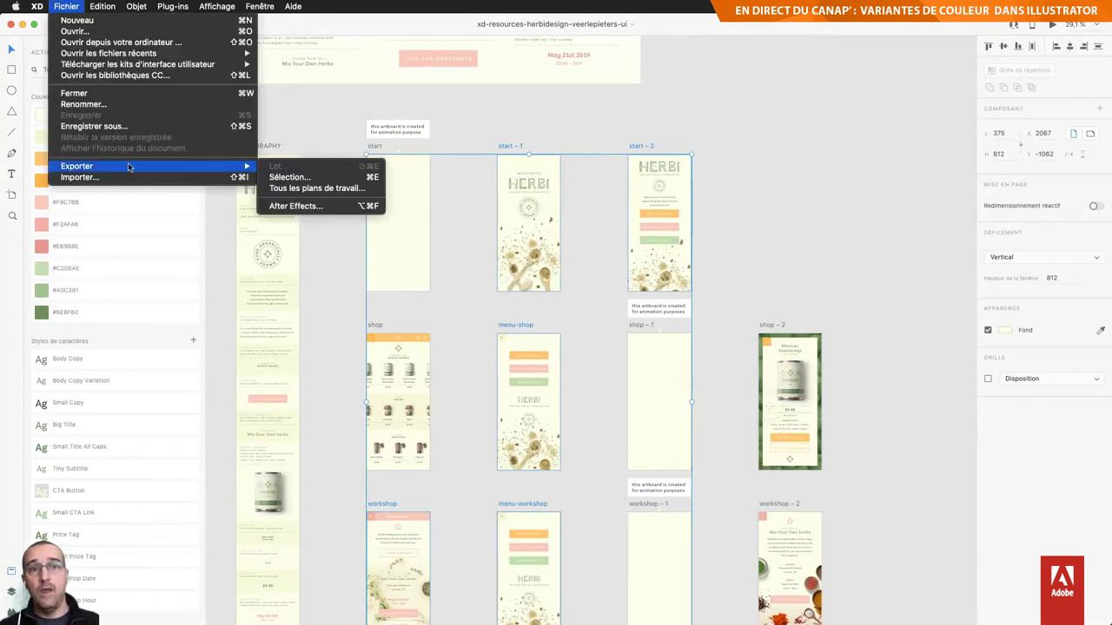
pyautogui.click(325, 178)
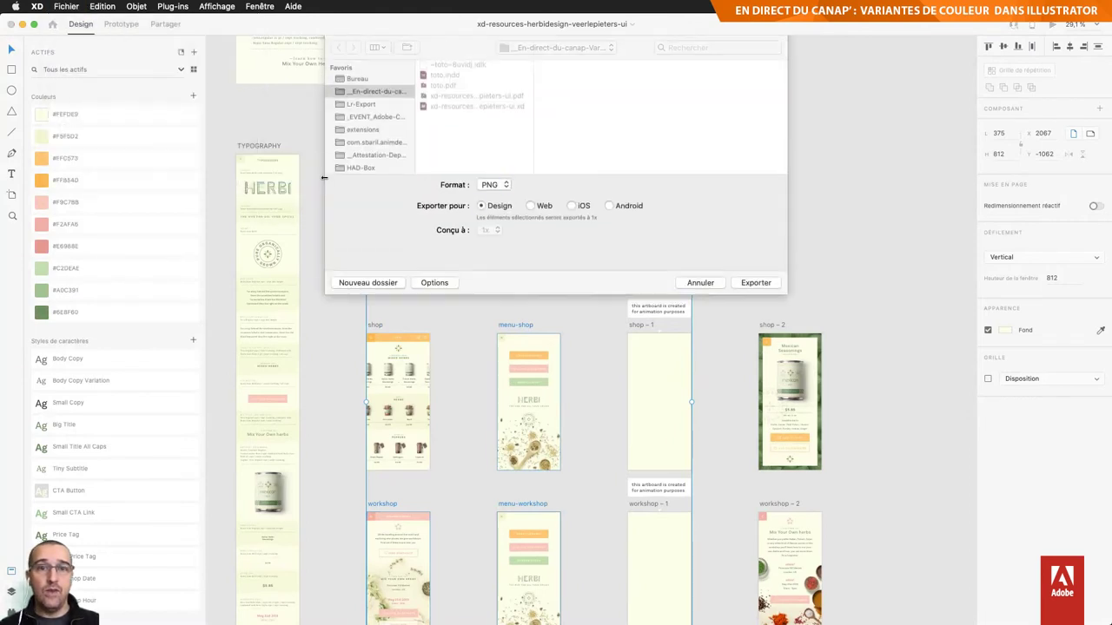
pyautogui.click(499, 186)
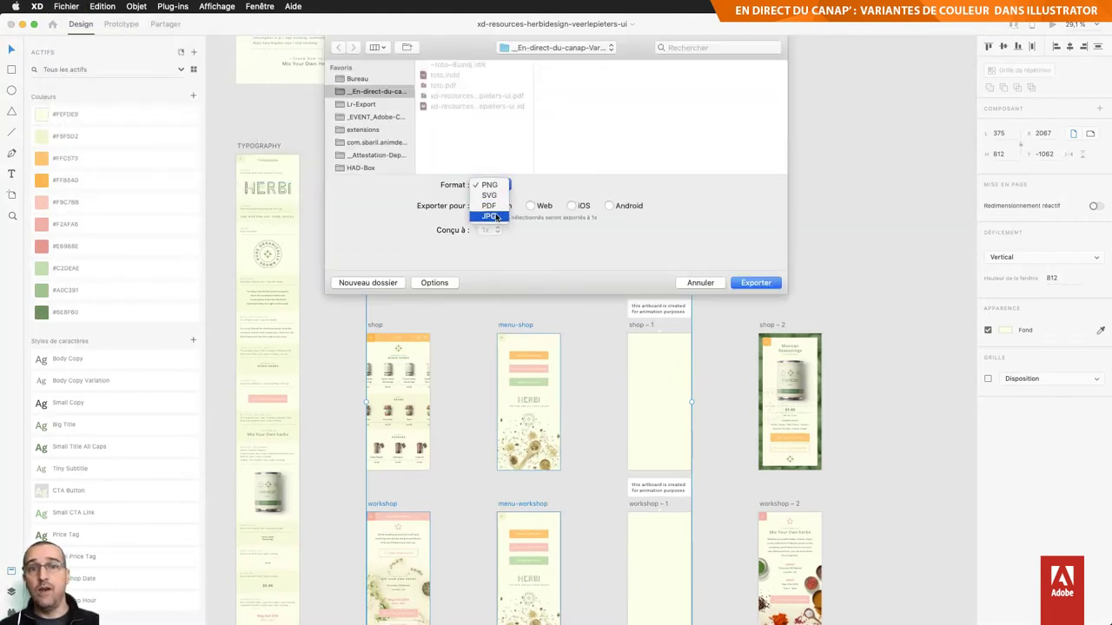
pyautogui.click(497, 206)
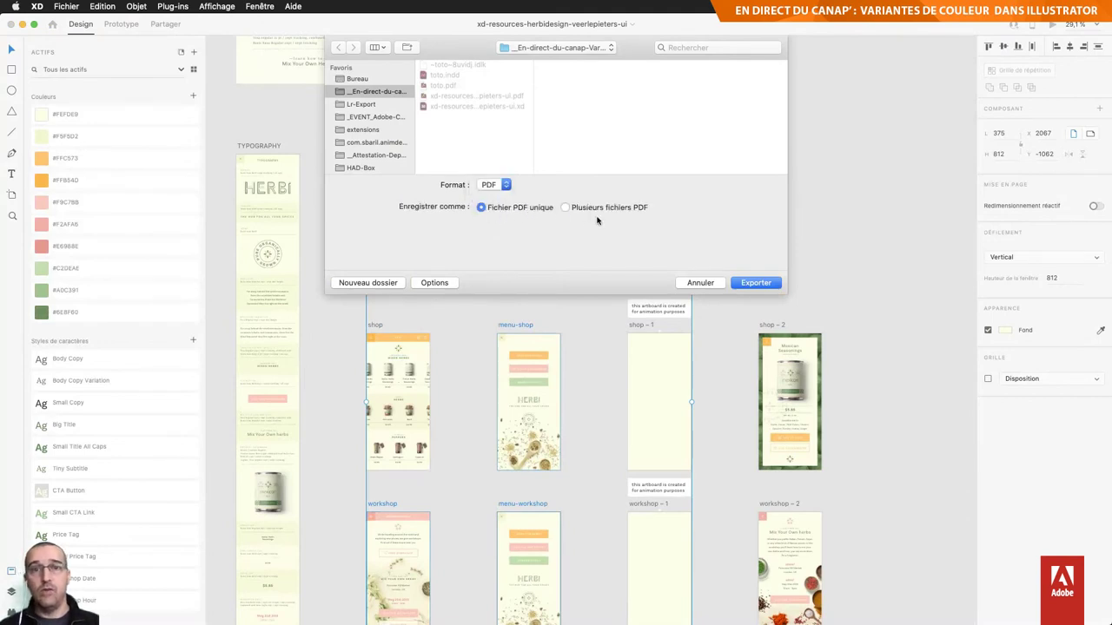
pyautogui.click(756, 284)
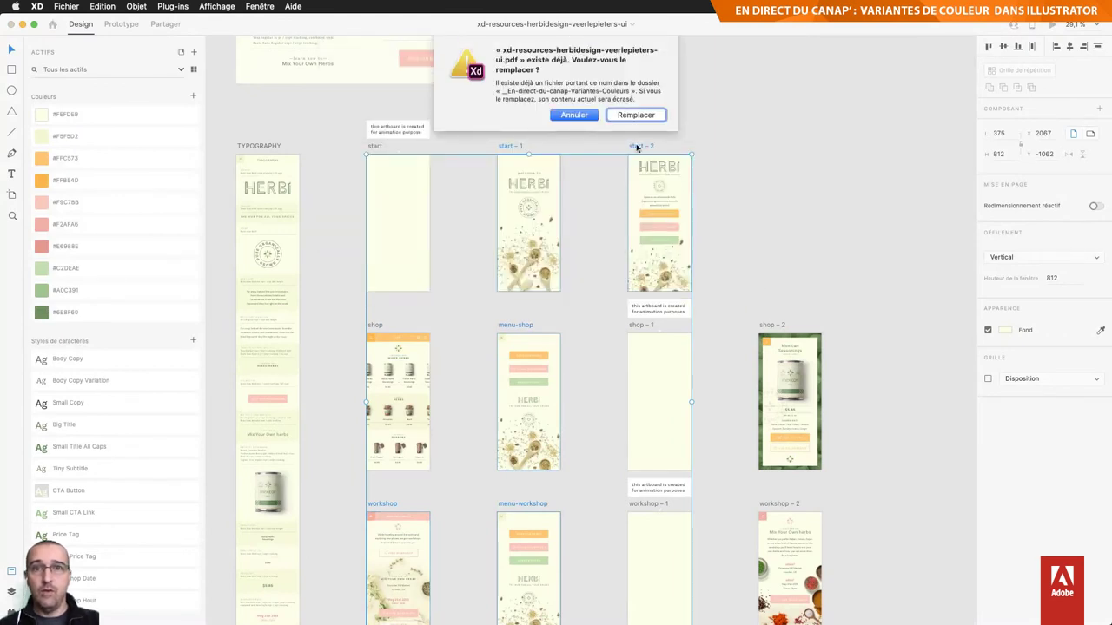
pyautogui.click(636, 115)
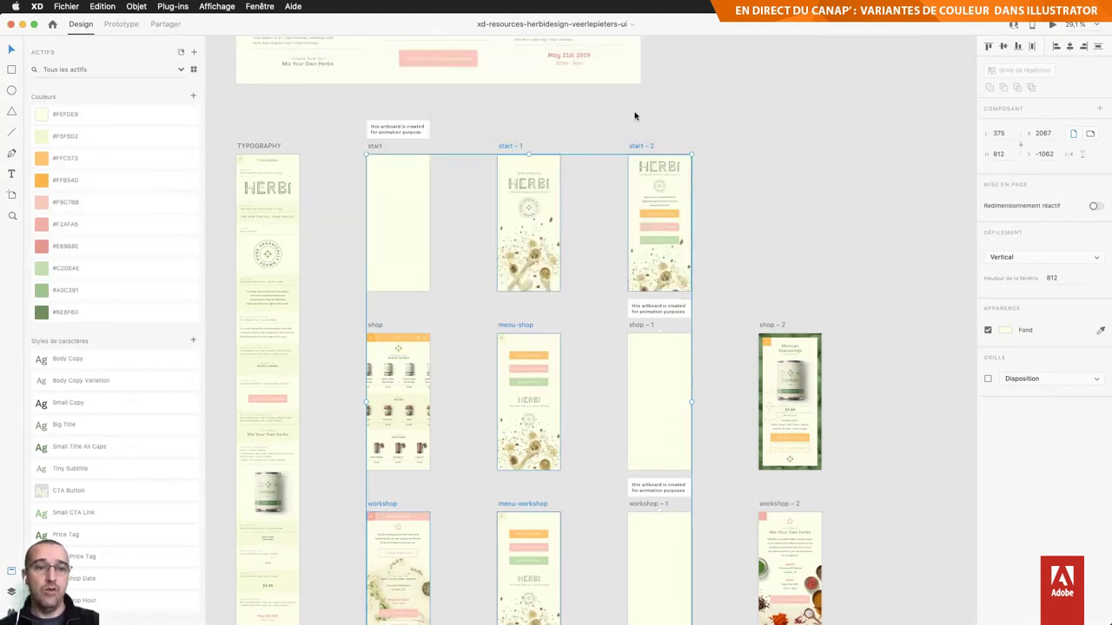
# Step: Open xd-resources-herbidesign-veerlepieters-ui.pdf in Illustrator
pyautogui.press('super+Tab')
pyautogui.press('super+Tab')
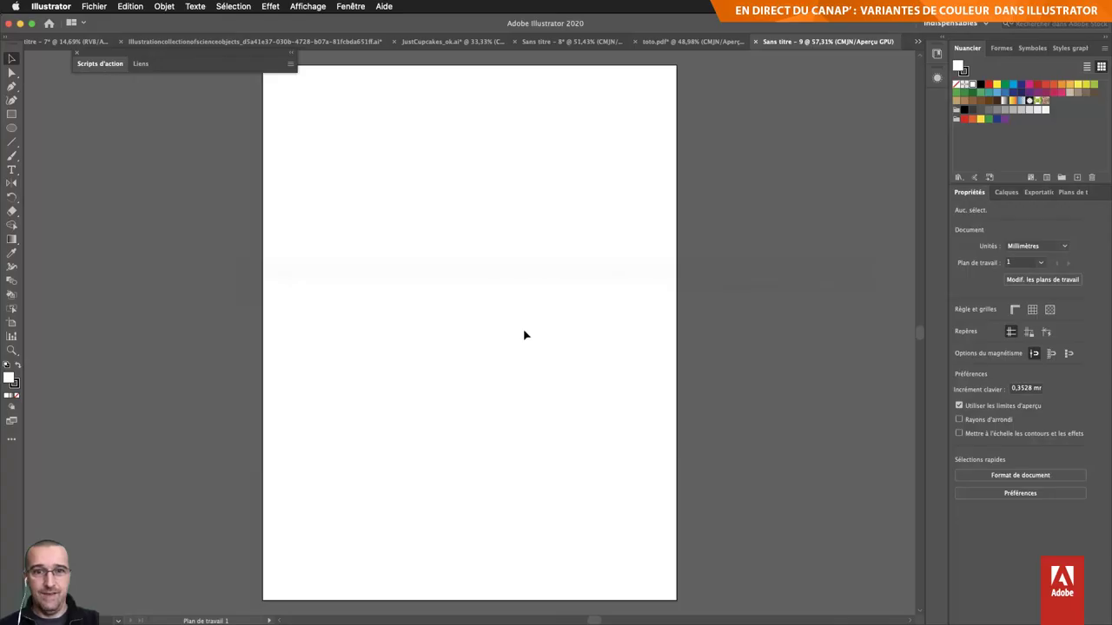
pyautogui.press('super+o')
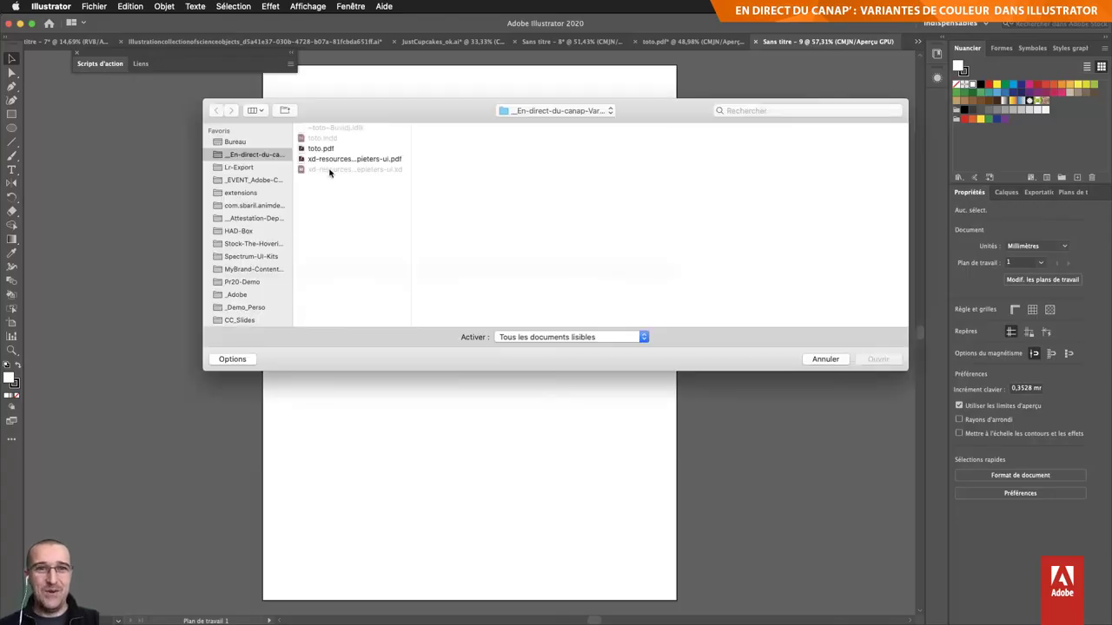
pyautogui.click(334, 160)
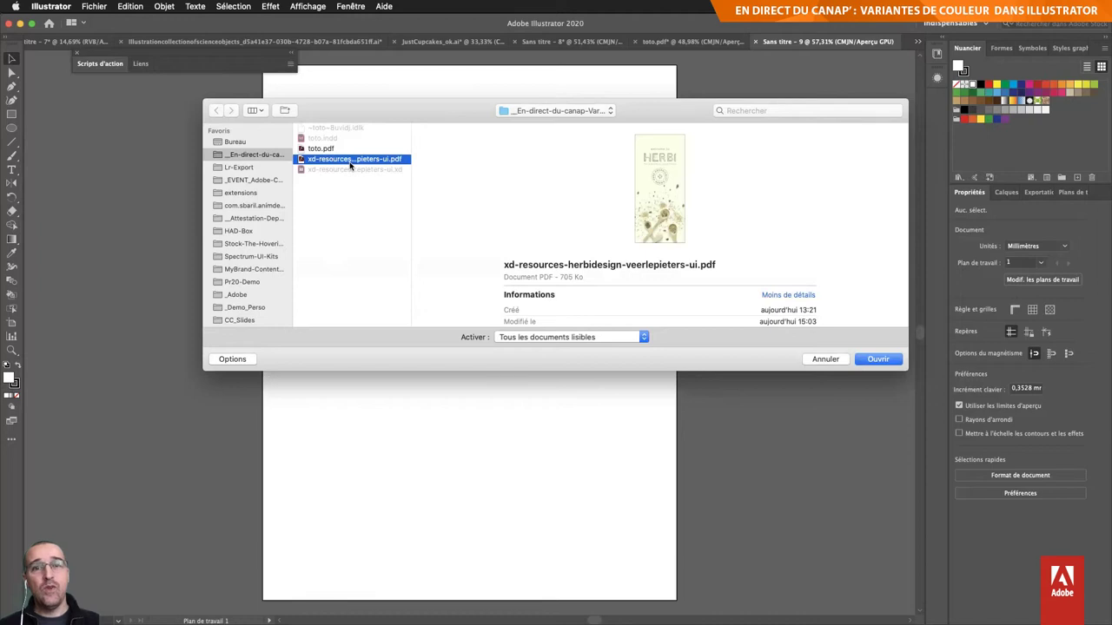
pyautogui.doubleClick(350, 165)
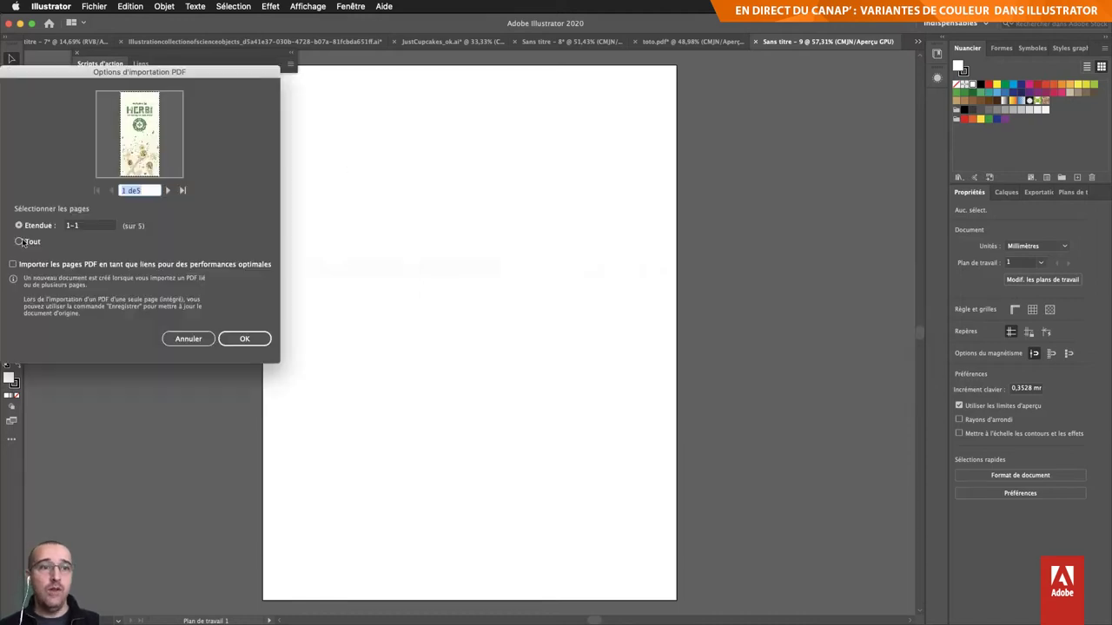
# Step: Import all PDF pages embedded rather than as links
pyautogui.click(21, 242)
pyautogui.click(13, 265)
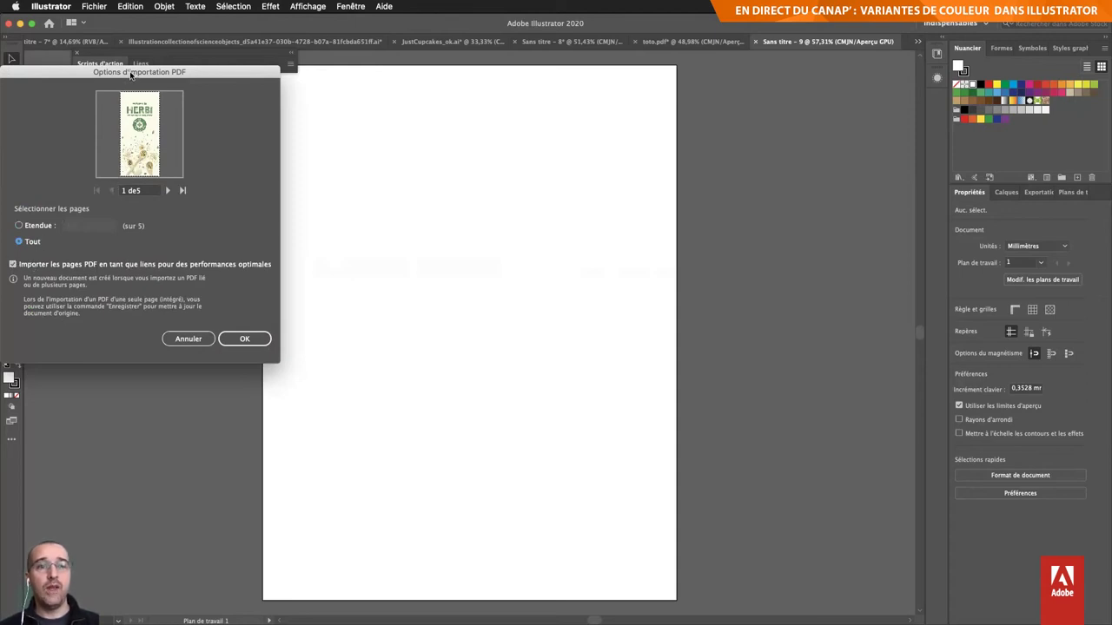
pyautogui.moveTo(131, 74); pyautogui.dragTo(253, 80)
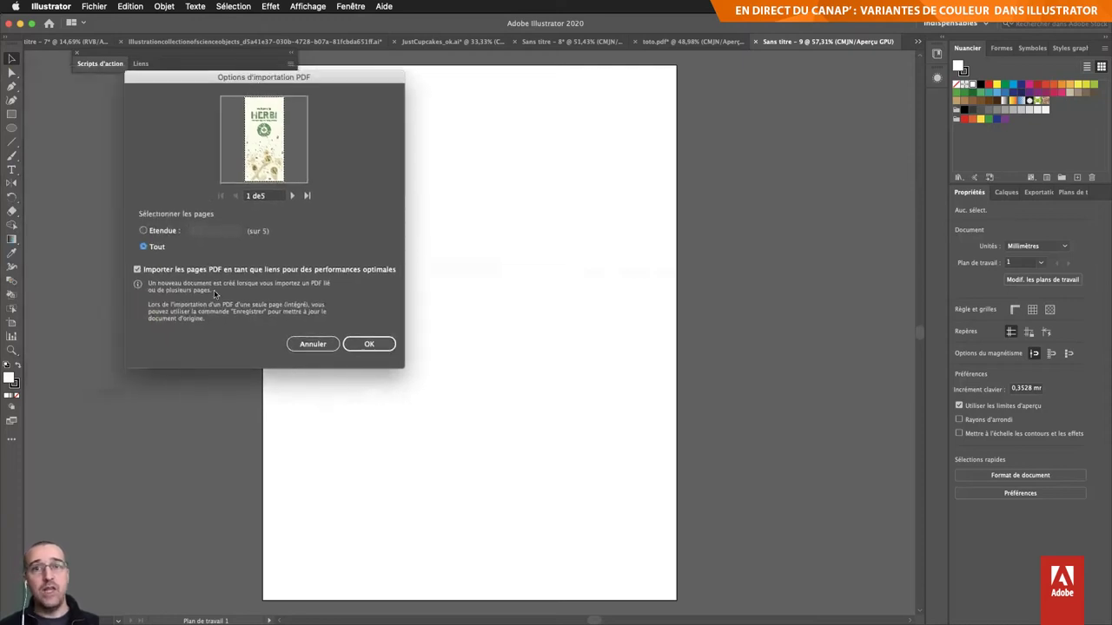
pyautogui.click(136, 270)
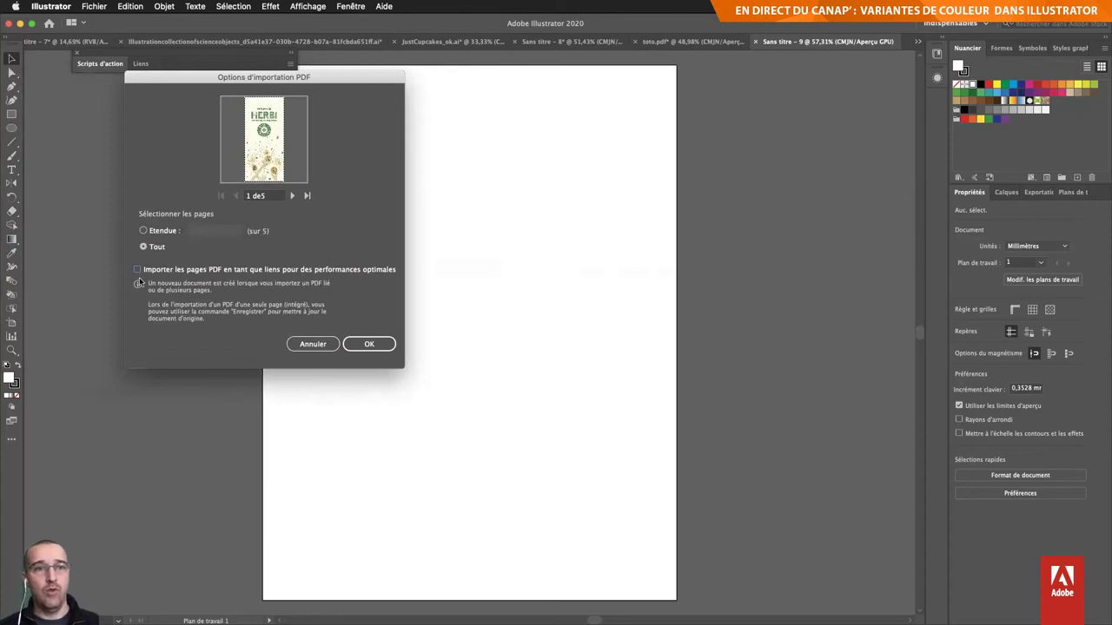
pyautogui.click(372, 344)
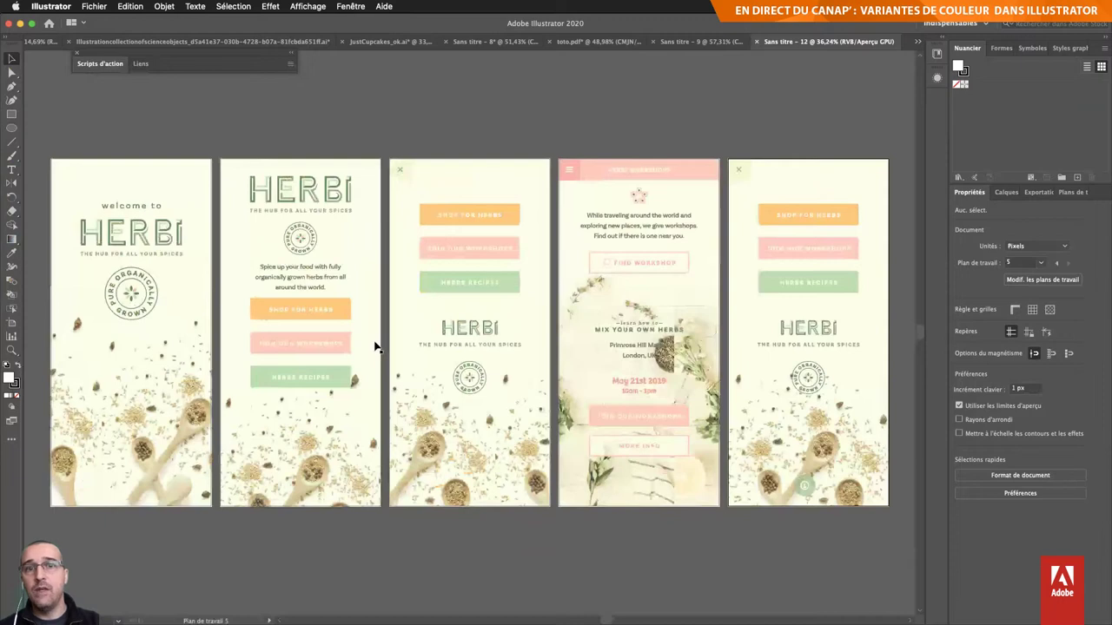
# Step: Alt-drag all five artboards down to create a copied second row
pyautogui.hotkey('shift', 'o')
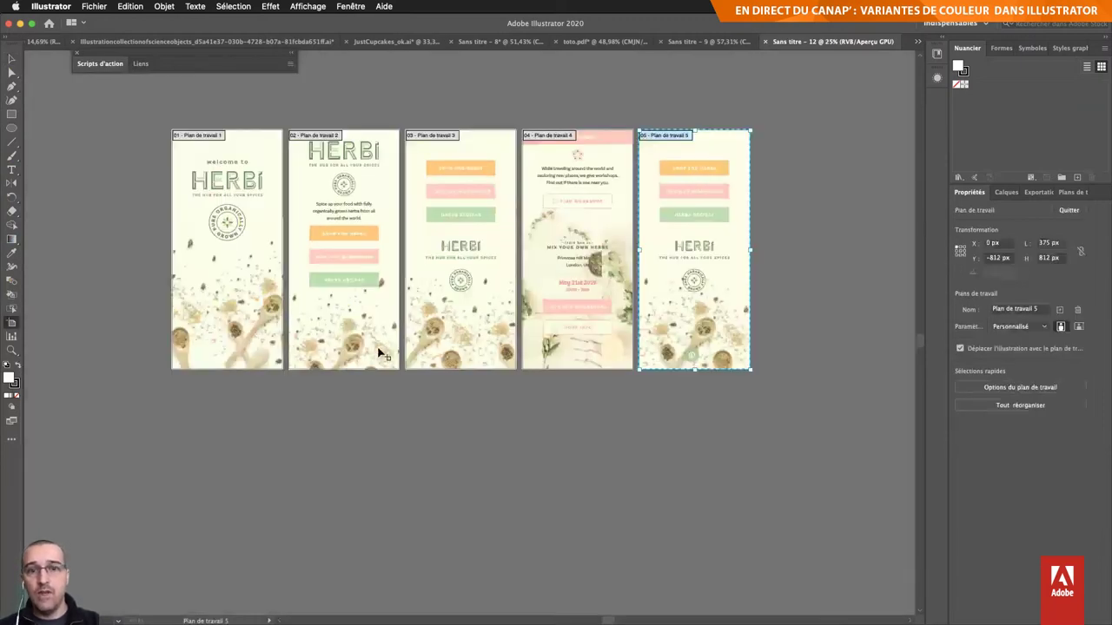
pyautogui.hotkey('ctrl', 'a')
pyautogui.moveTo(552, 141); pyautogui.dragTo(553, 425)
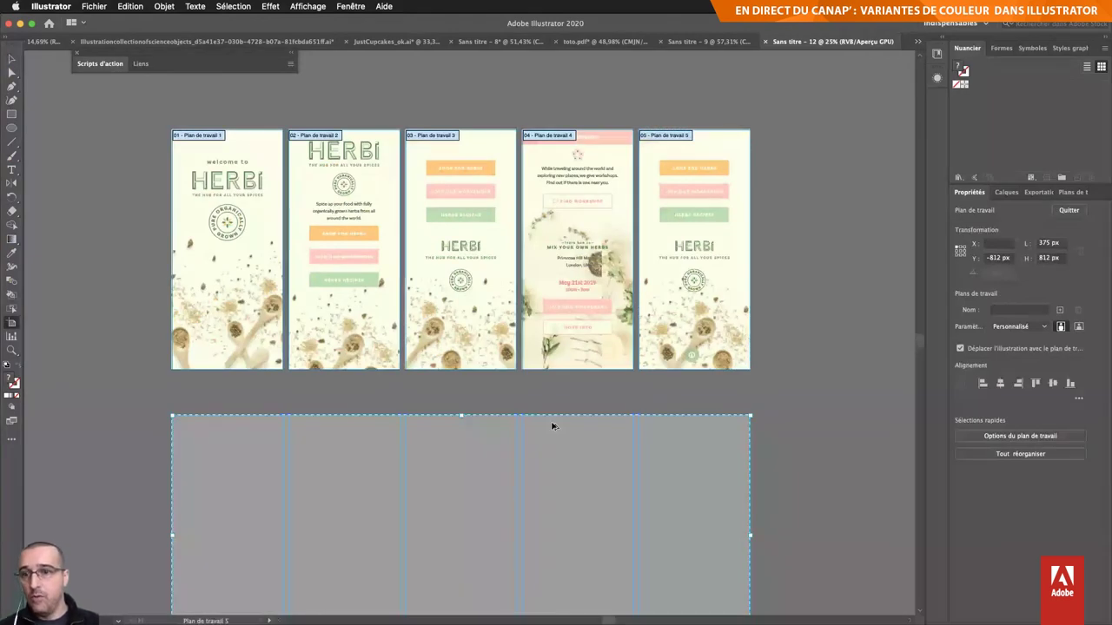
pyautogui.moveTo(552, 426); pyautogui.dragTo(553, 426)
pyautogui.scroll(-2, 768, 597)
# Step: Select the copied row of HERBi artwork for recolouring
pyautogui.press('Escape')
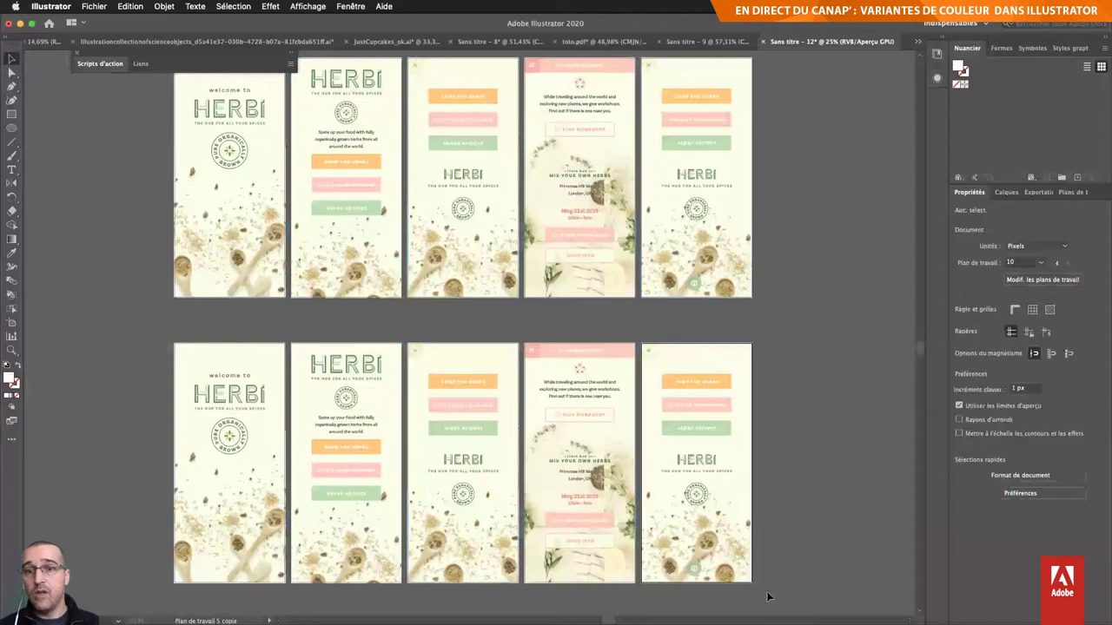
pyautogui.hotkey('ctrl', 'f')
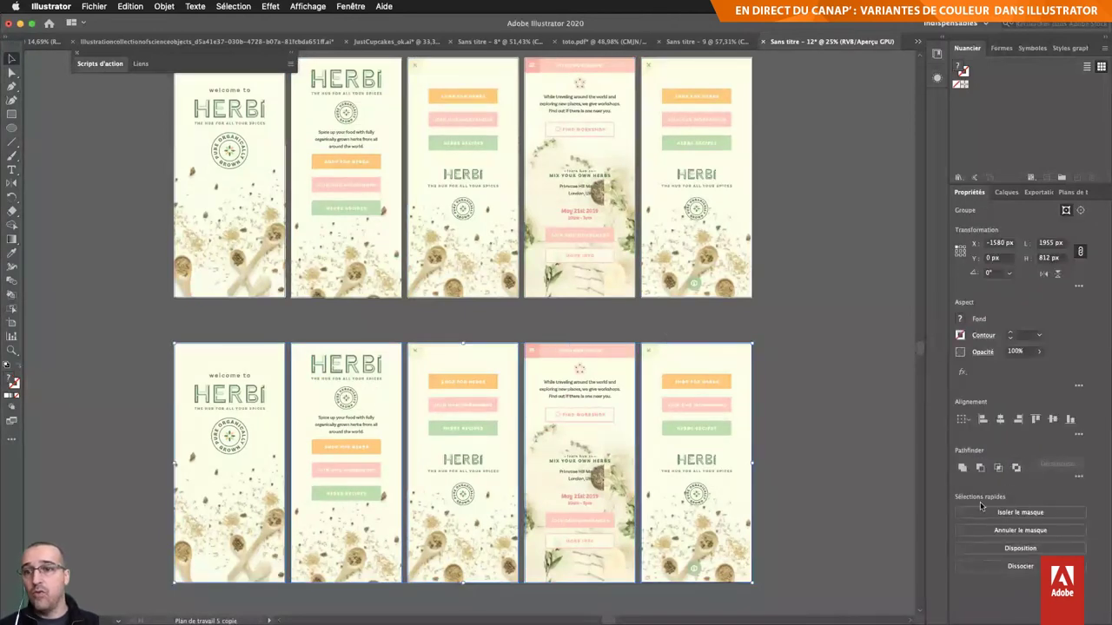
pyautogui.click(159, 7)
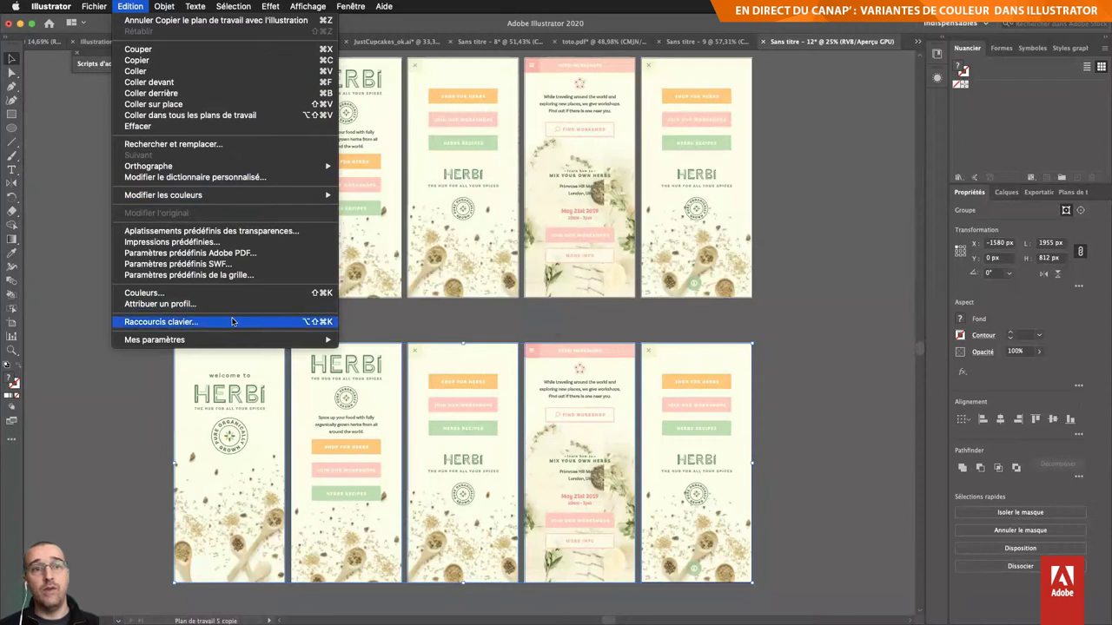
pyautogui.moveTo(162, 194)
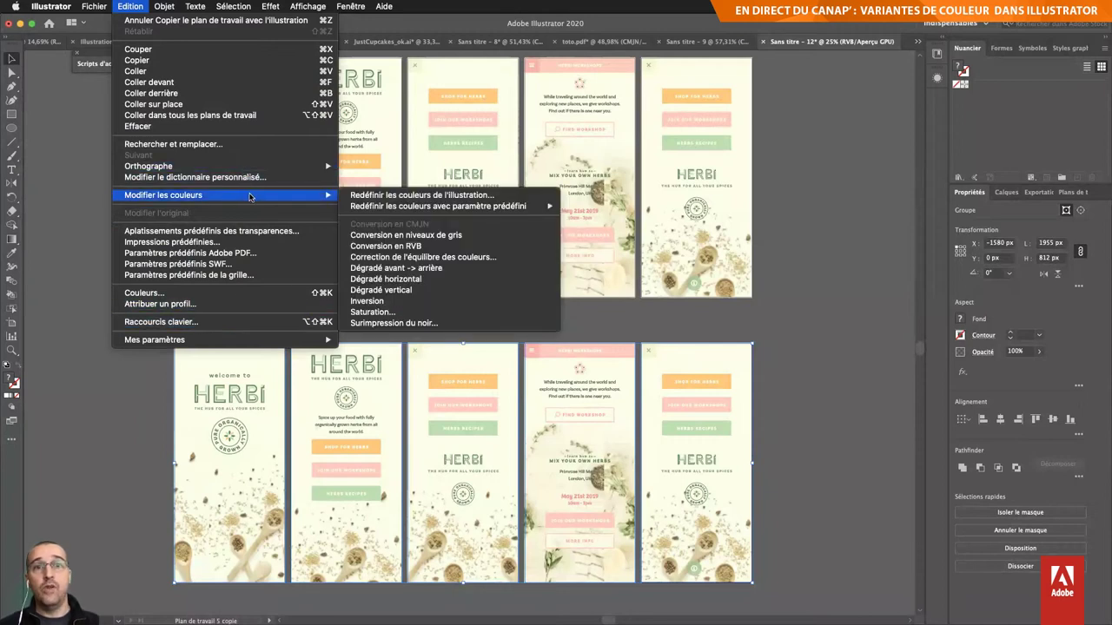
# Step: Reduce the copied artwork to 9 colours and save them as colour group Réduit (9)
pyautogui.click(432, 194)
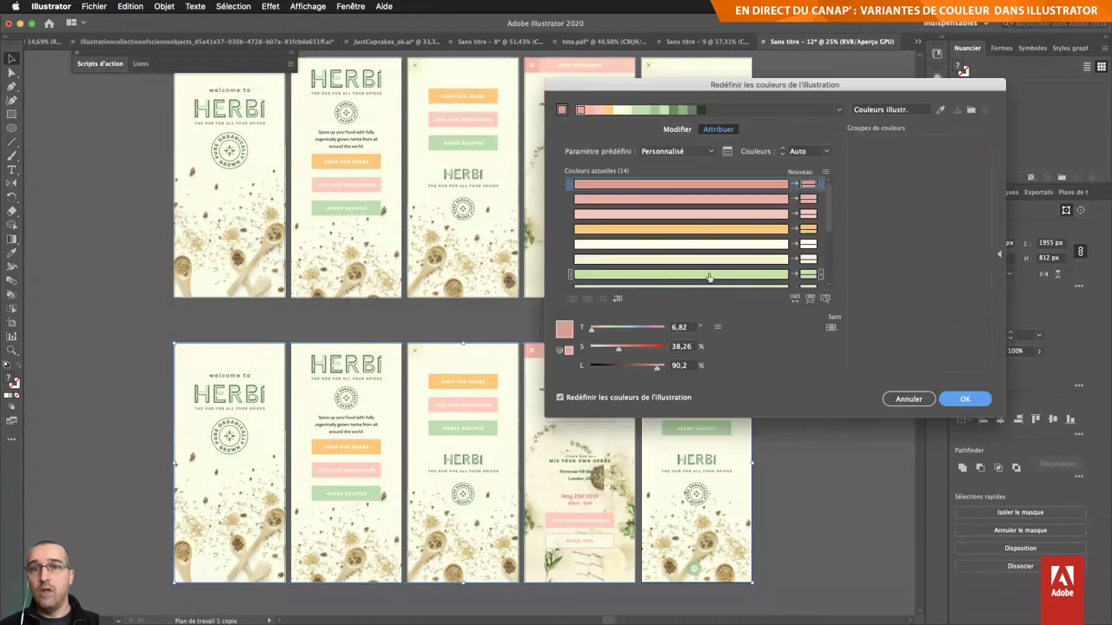
pyautogui.moveTo(747, 86)
pyautogui.mouseDown()
pyautogui.moveTo(854, 48)
pyautogui.moveTo(837, 46)
pyautogui.mouseUp()
pyautogui.scroll(-3, 848, 216)
pyautogui.scroll(-3, 847, 216)
pyautogui.scroll(5, 847, 216)
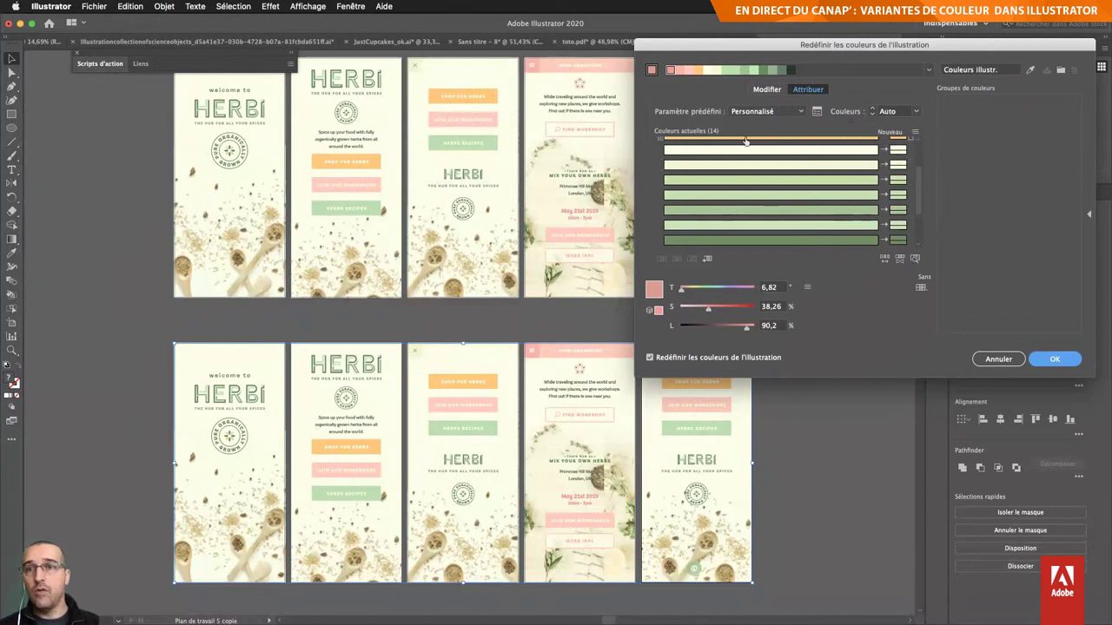
pyautogui.doubleClick(886, 111)
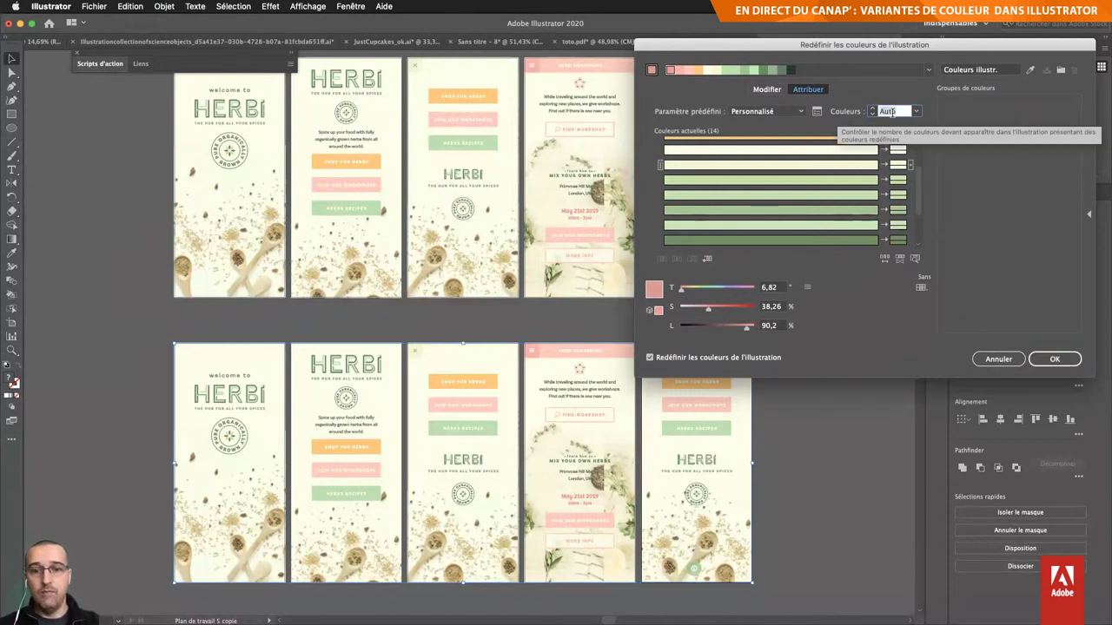
pyautogui.write('8')
pyautogui.press('Tab')
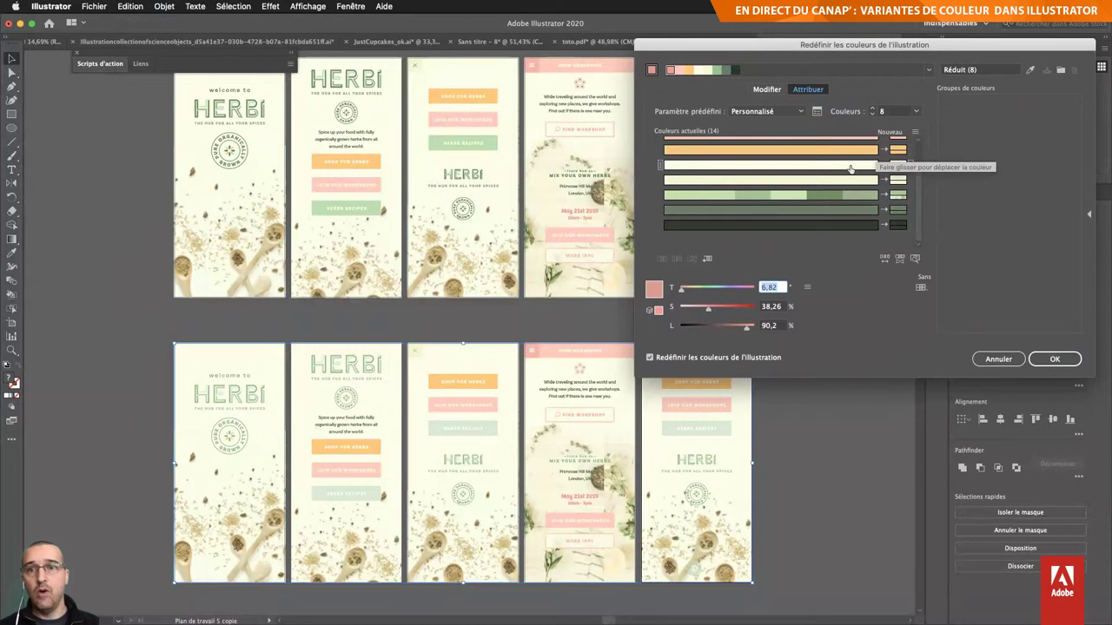
pyautogui.click(872, 108)
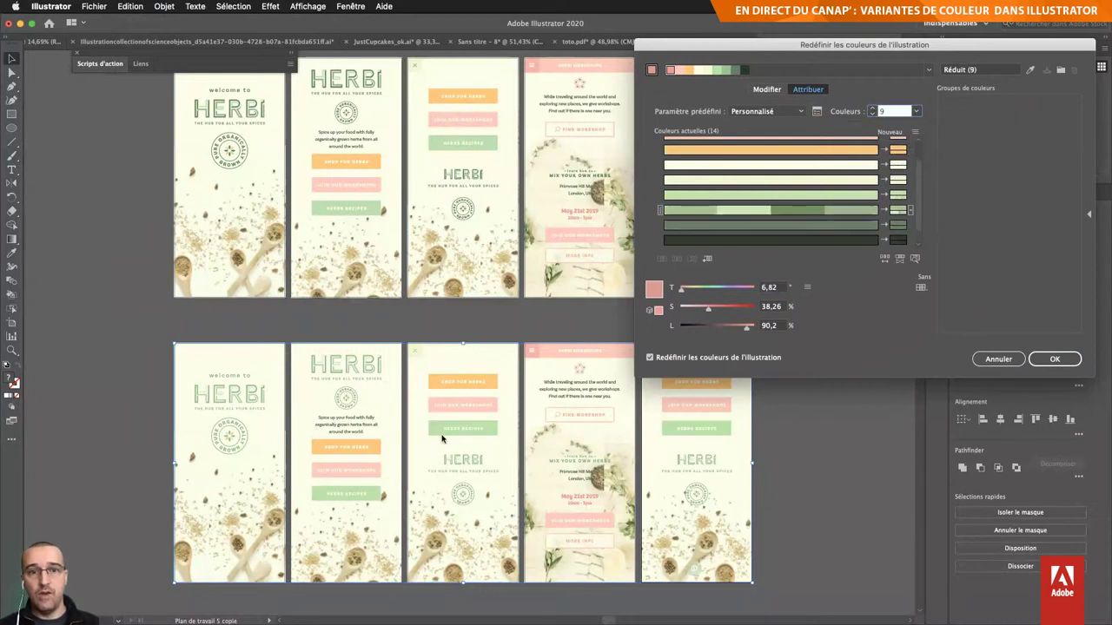
pyautogui.click(825, 167)
pyautogui.scroll(2, 825, 174)
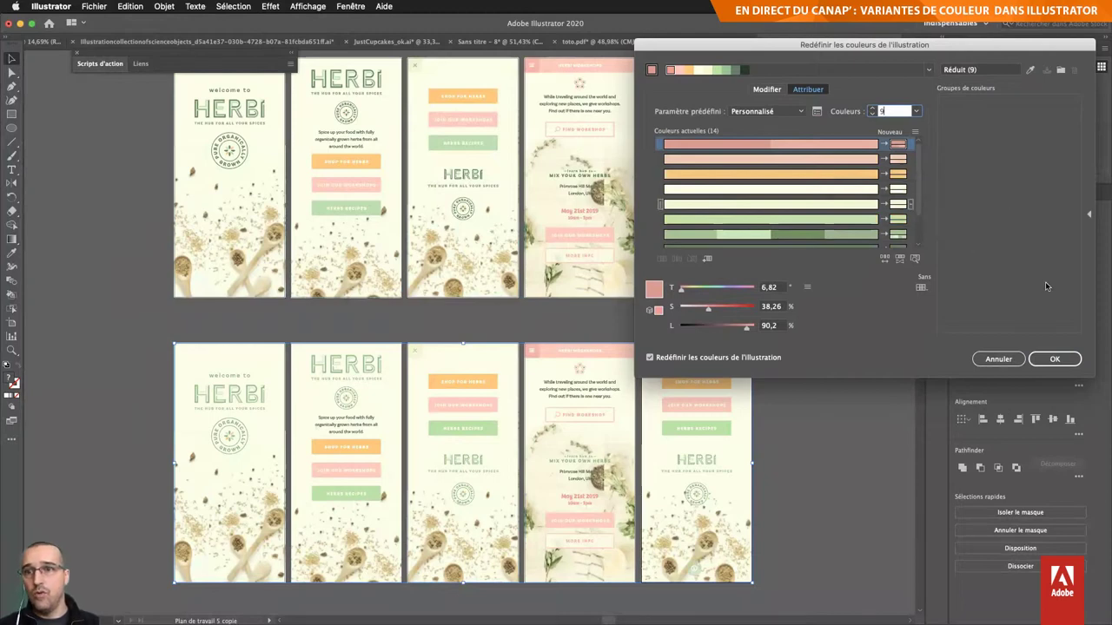
pyautogui.click(1061, 69)
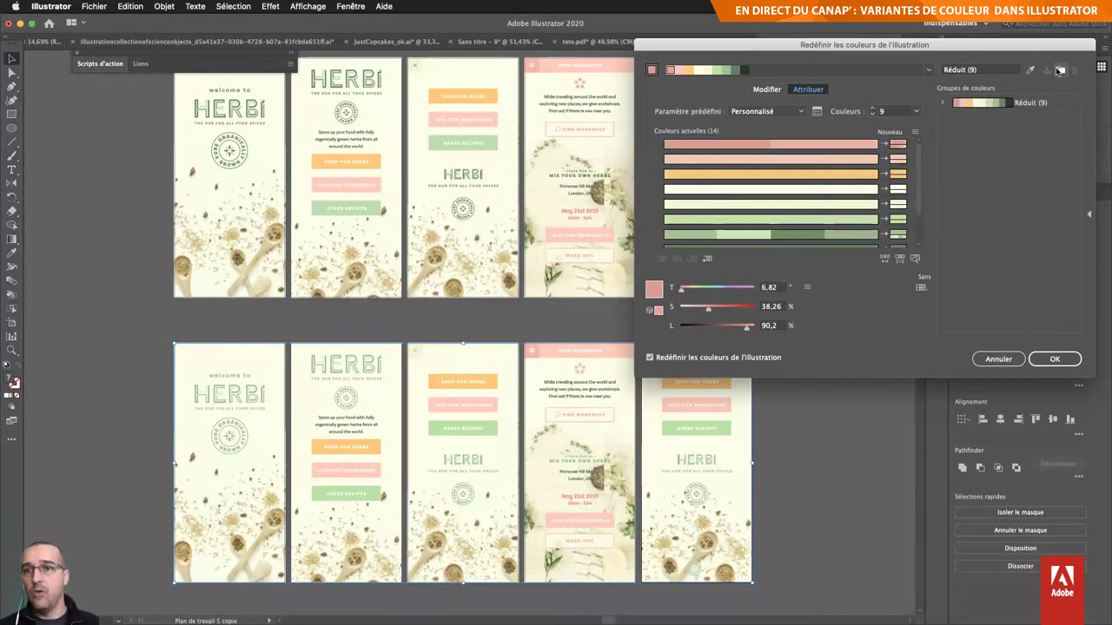
pyautogui.click(1048, 358)
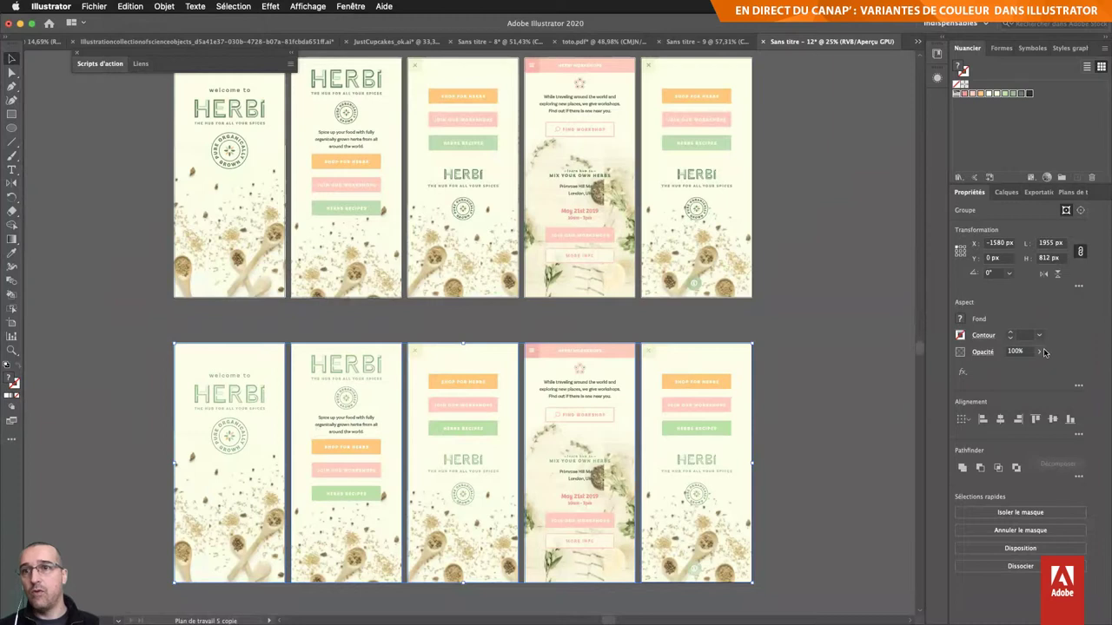
# Step: Reopen Recolor Artwork on the colour wheel (Modifier) view
pyautogui.click(1048, 178)
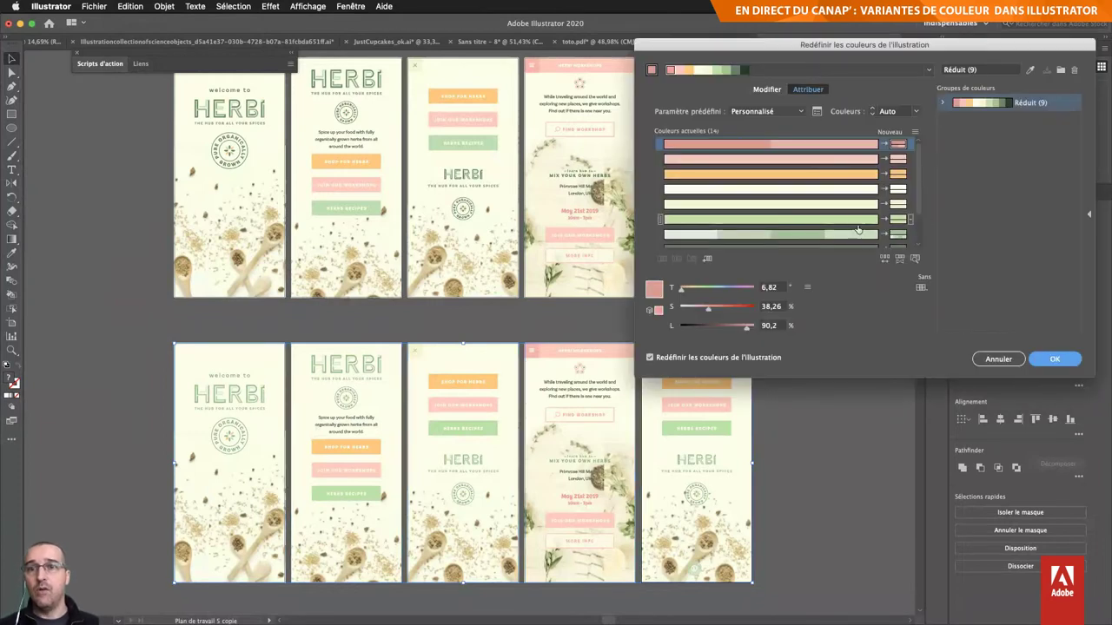
pyautogui.scroll(-2, 852, 216)
pyautogui.scroll(2, 852, 216)
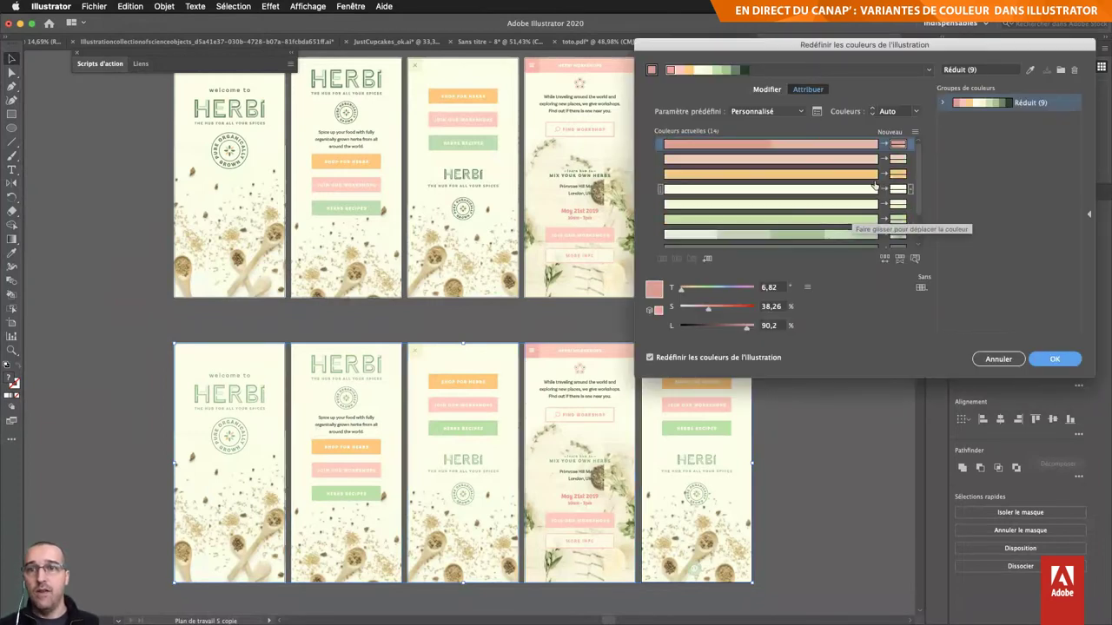
pyautogui.click(766, 90)
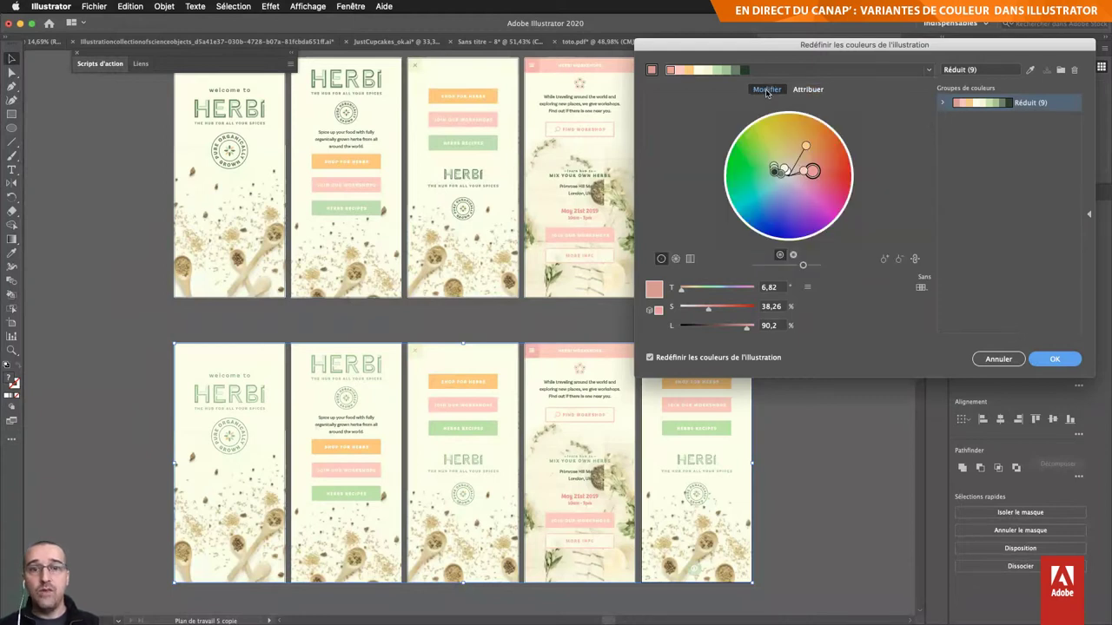
# Step: Trial-shift the orange colour toward yellow-green, then reset to the artwork's original colours
pyautogui.click(806, 147)
pyautogui.moveTo(810, 153); pyautogui.dragTo(815, 154)
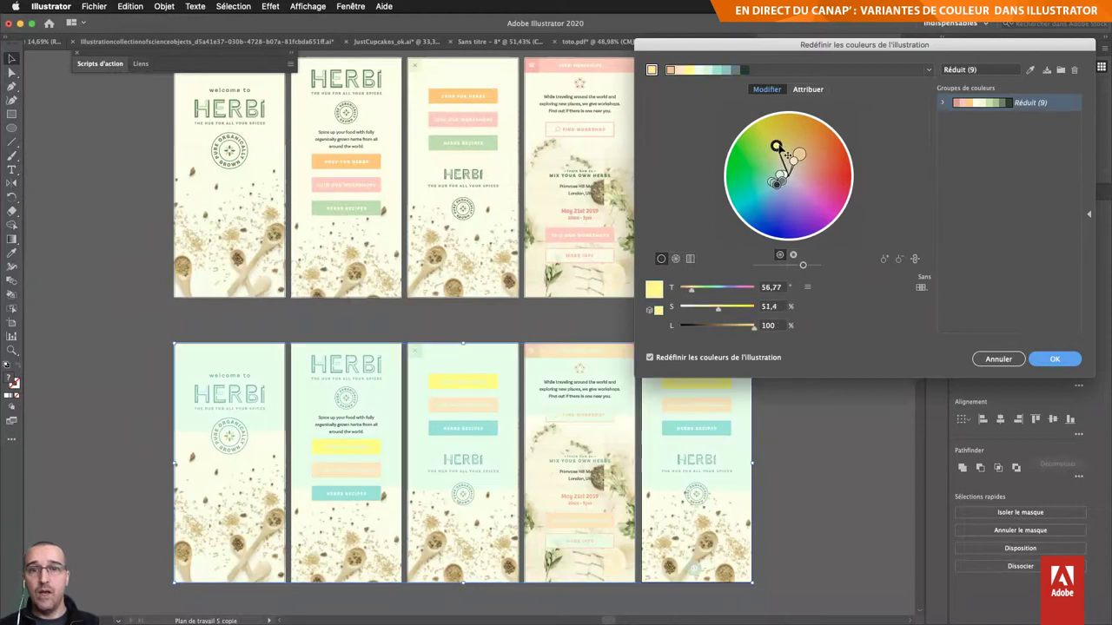
pyautogui.moveTo(815, 155); pyautogui.dragTo(762, 145)
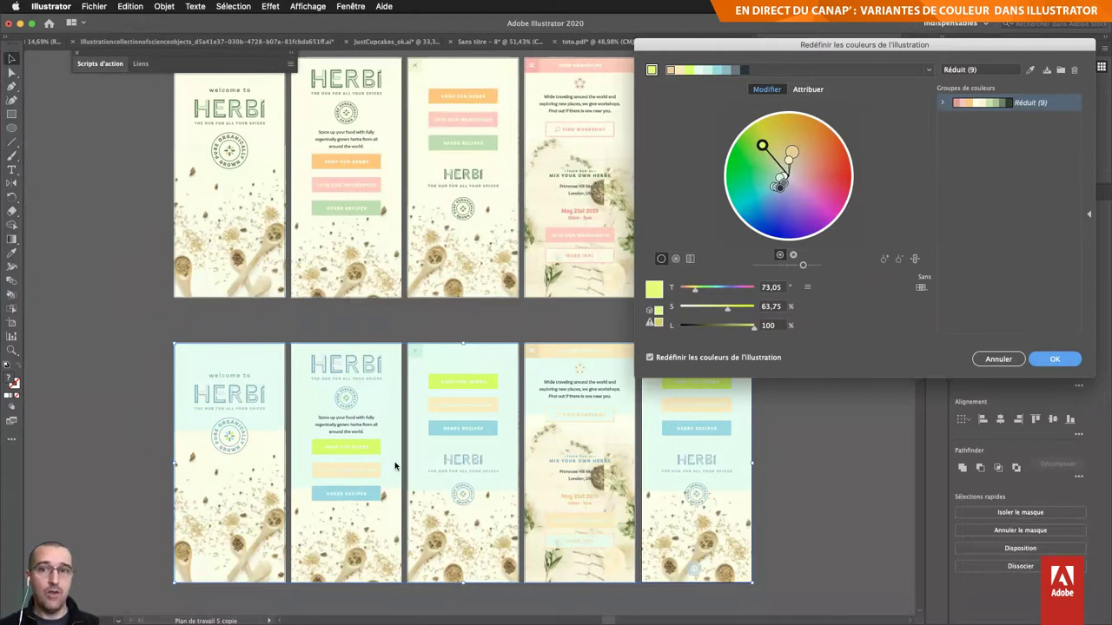
pyautogui.click(1031, 70)
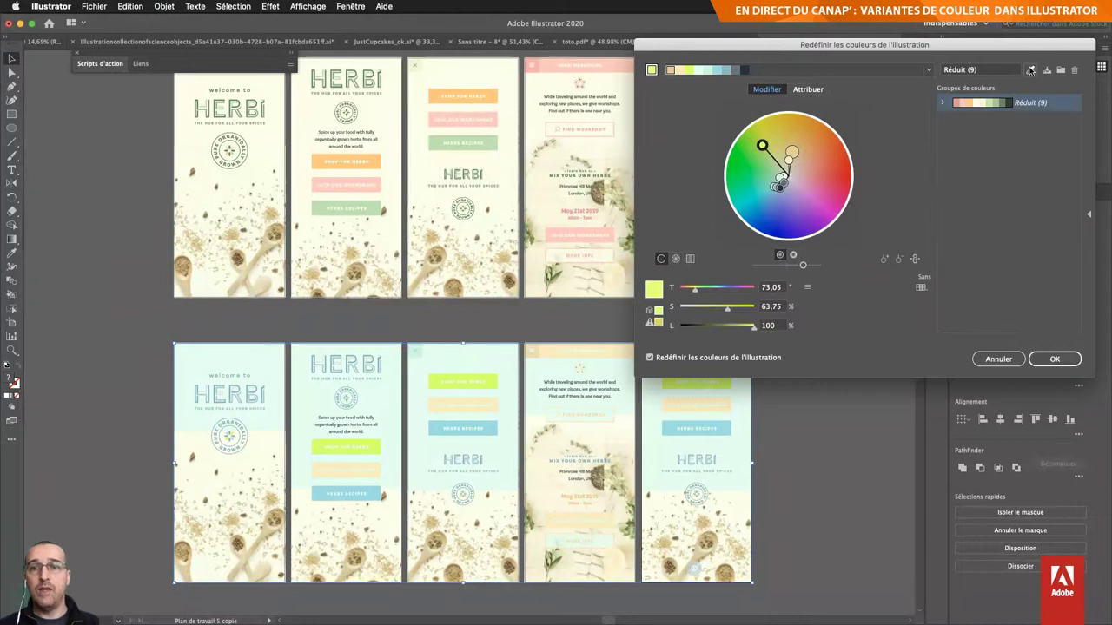
# Step: In the Attribuer colour list, exclude the white colour from recolouring
pyautogui.click(808, 90)
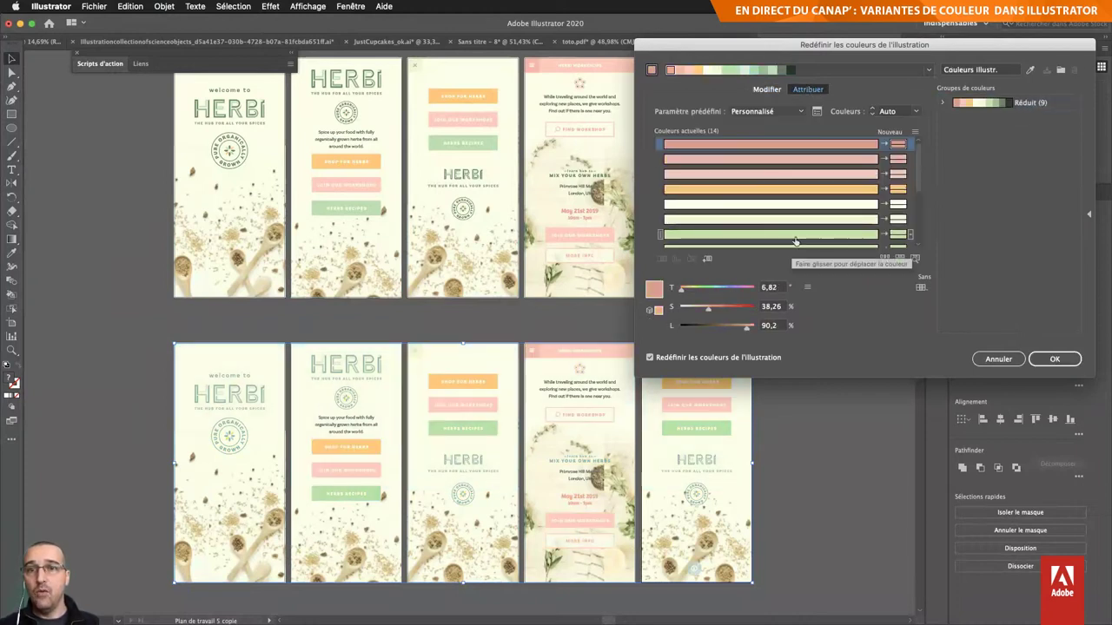
pyautogui.click(766, 223)
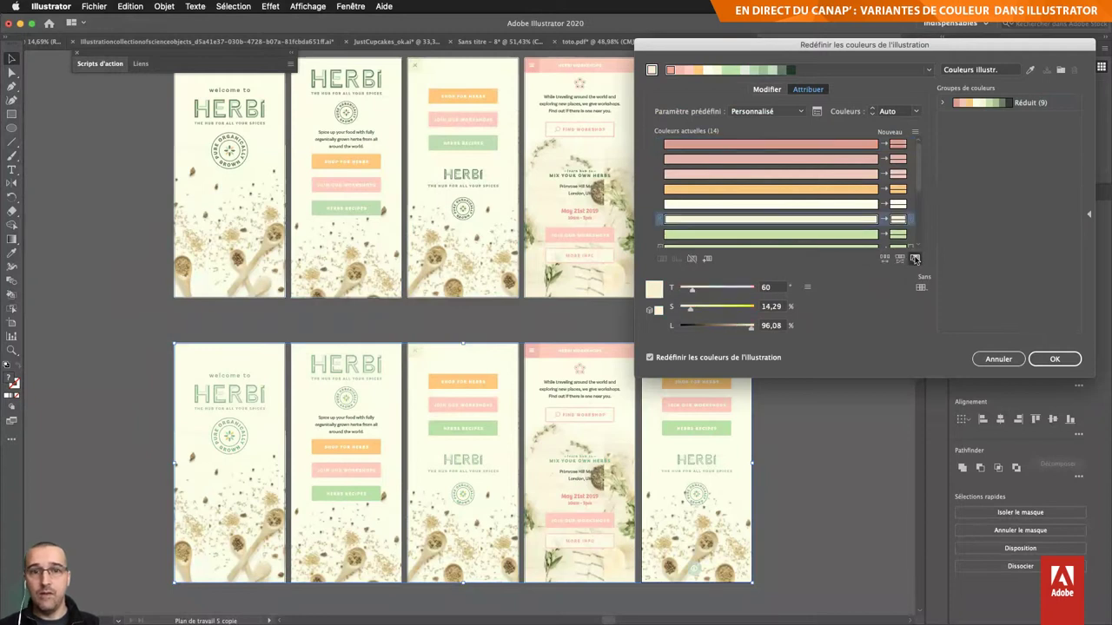
pyautogui.click(914, 259)
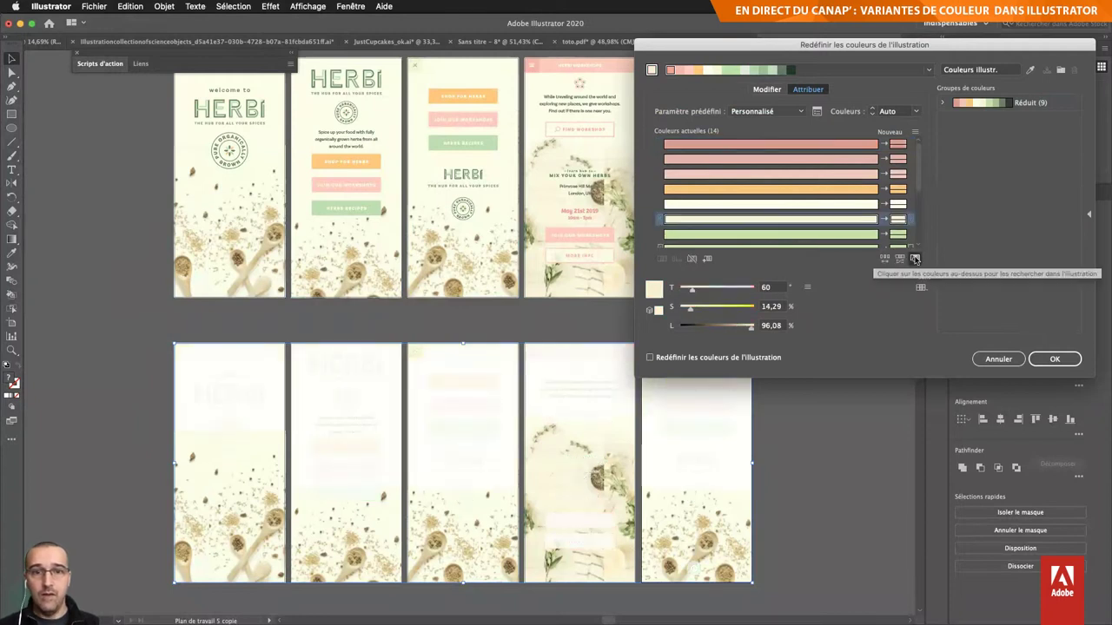
pyautogui.click(796, 206)
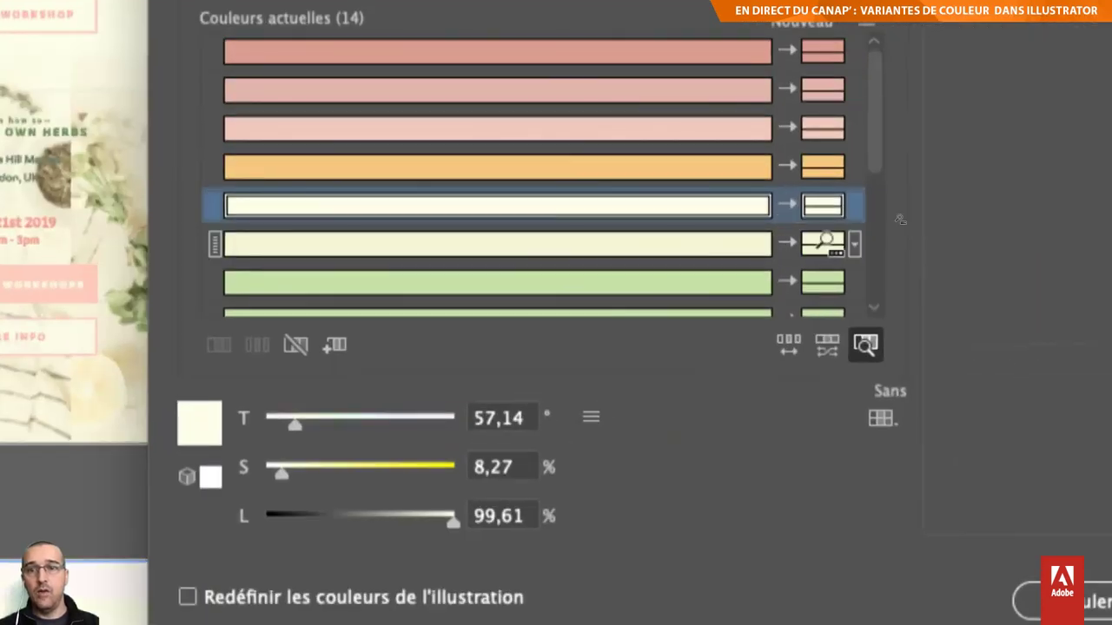
pyautogui.click(865, 345)
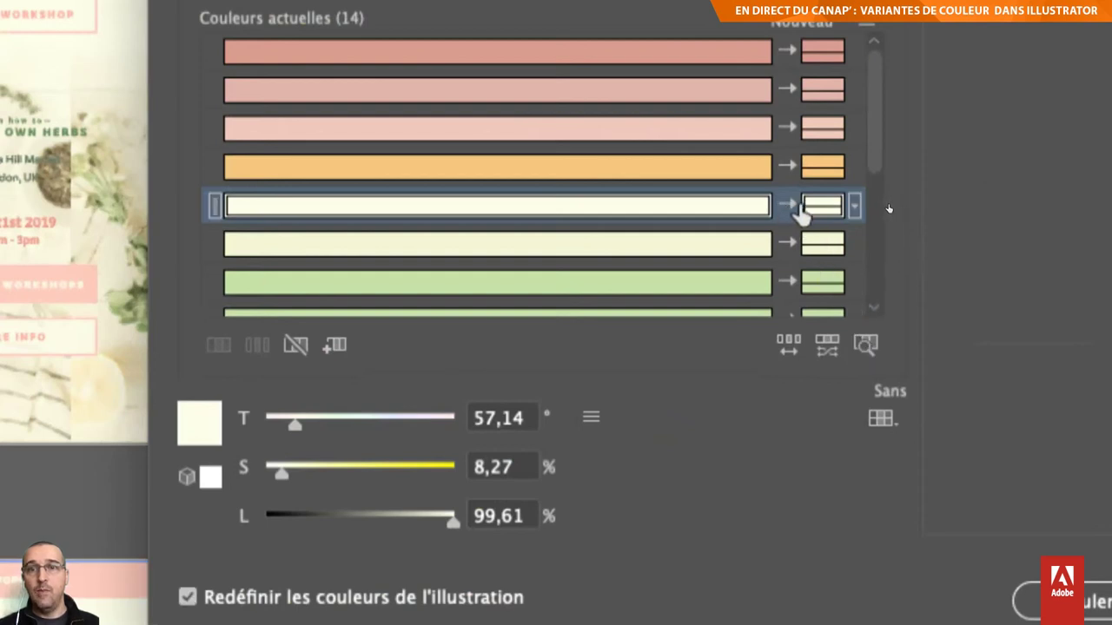
pyautogui.click(788, 212)
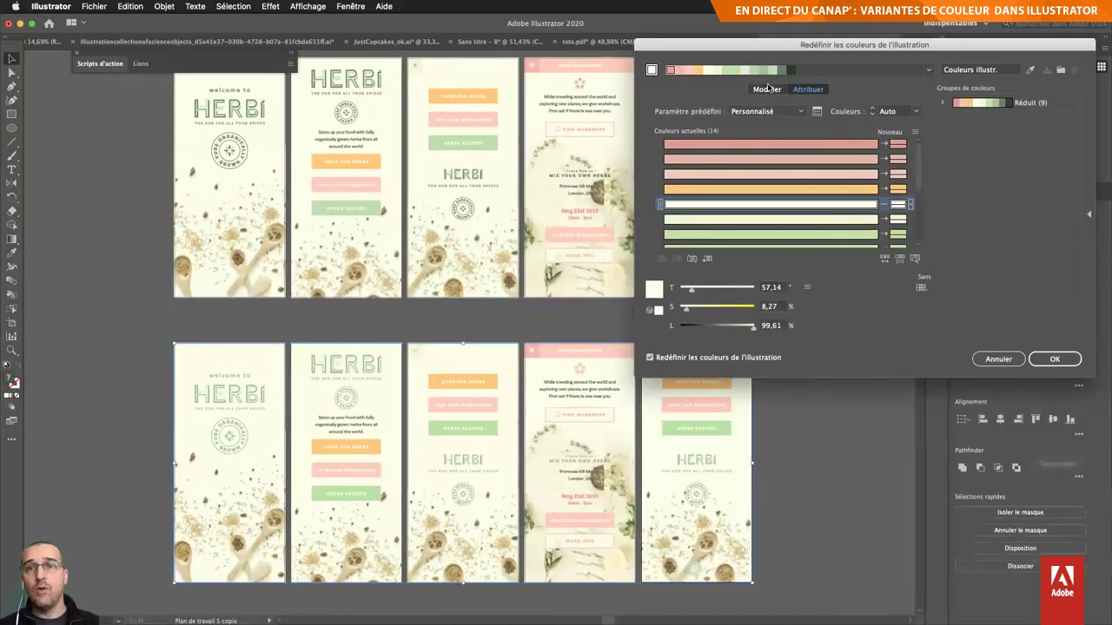
# Step: Link harmony colours and rotate the wheel until buttons and titles turn yellow, orange and green
pyautogui.click(767, 88)
pyautogui.click(914, 258)
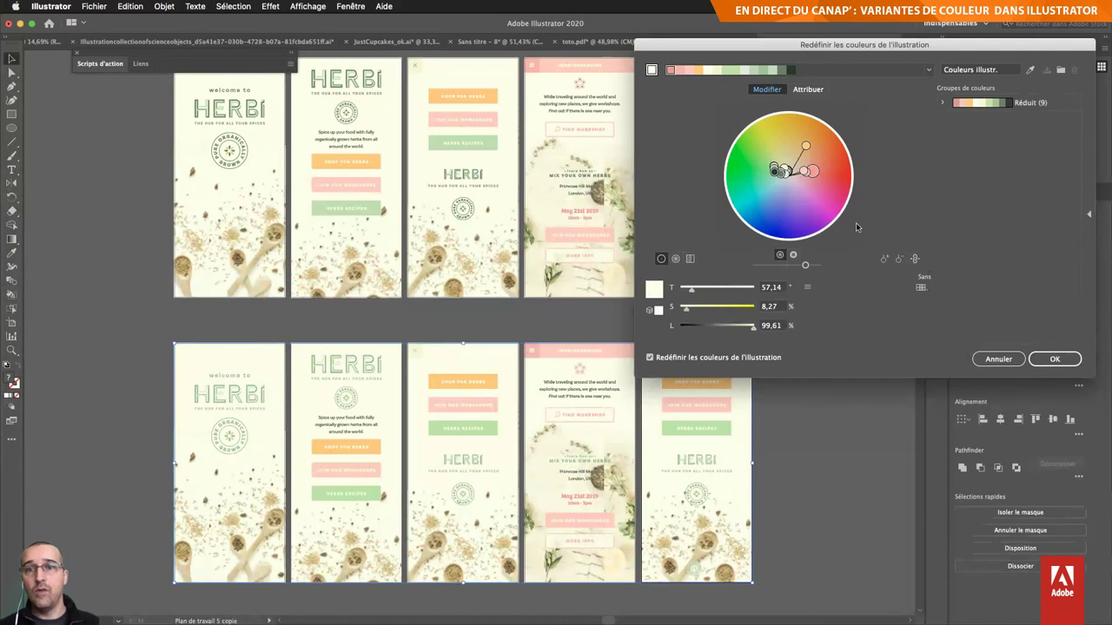
pyautogui.moveTo(826, 178); pyautogui.dragTo(757, 202)
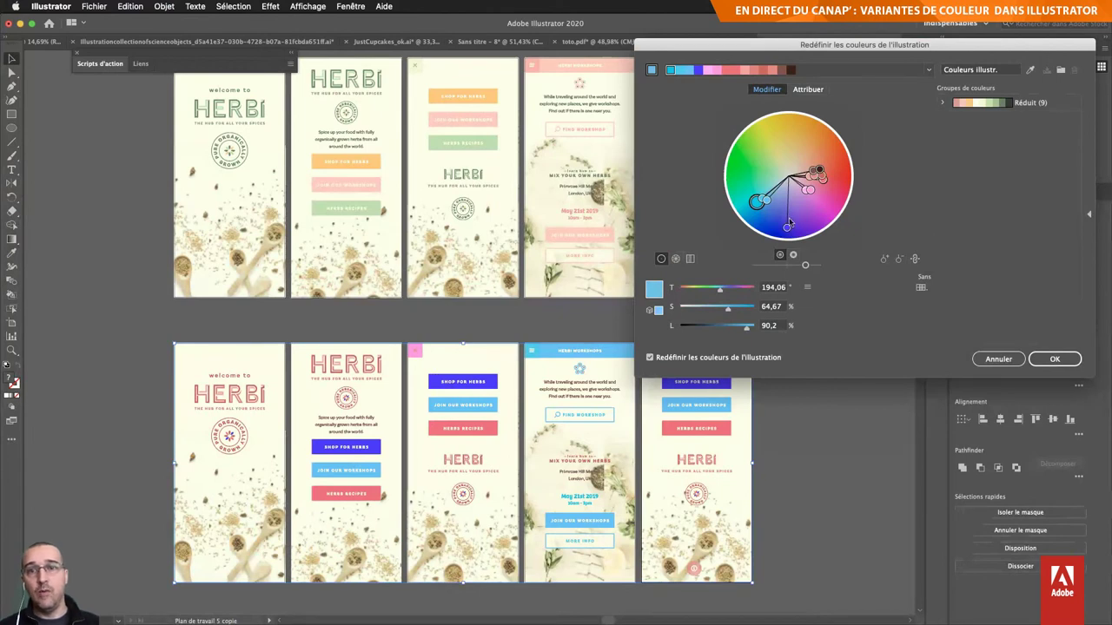
pyautogui.moveTo(788, 225); pyautogui.dragTo(841, 140)
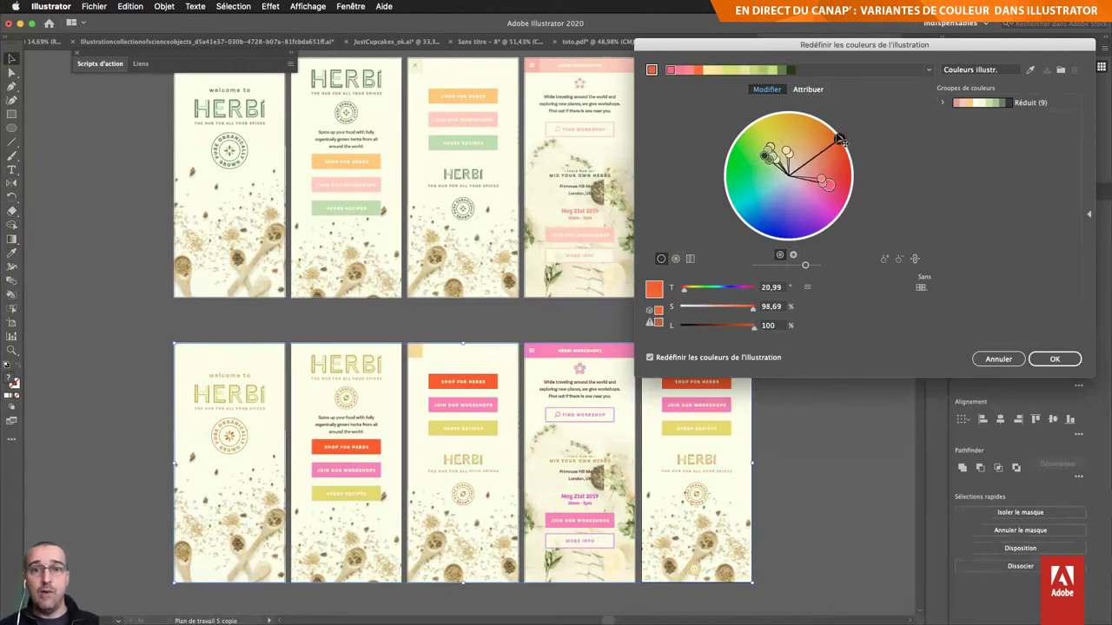
pyautogui.moveTo(841, 139); pyautogui.dragTo(793, 114)
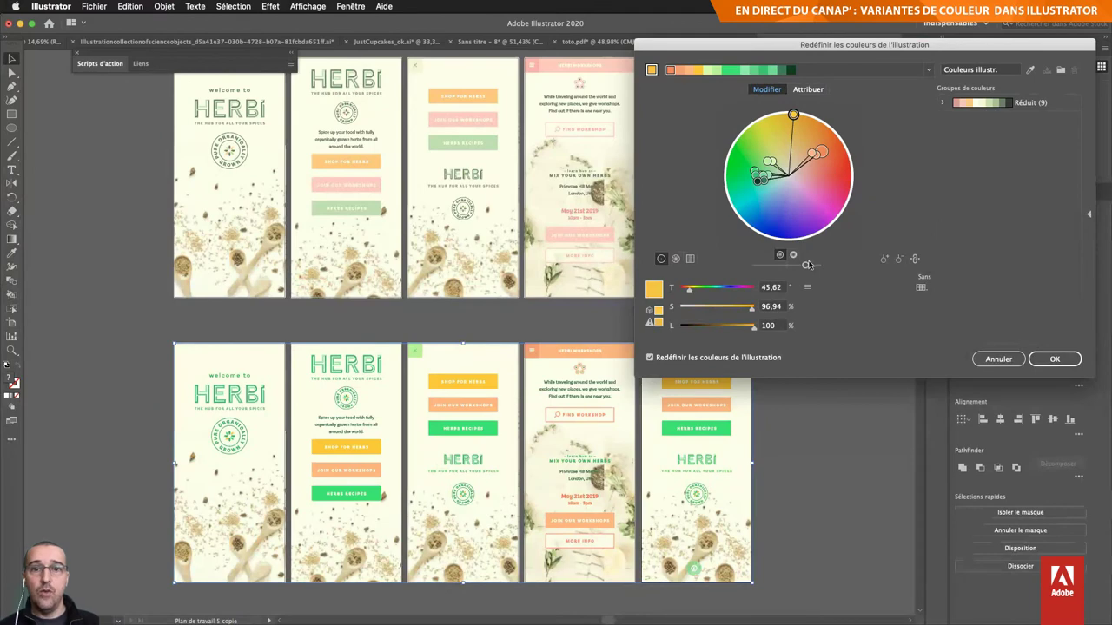
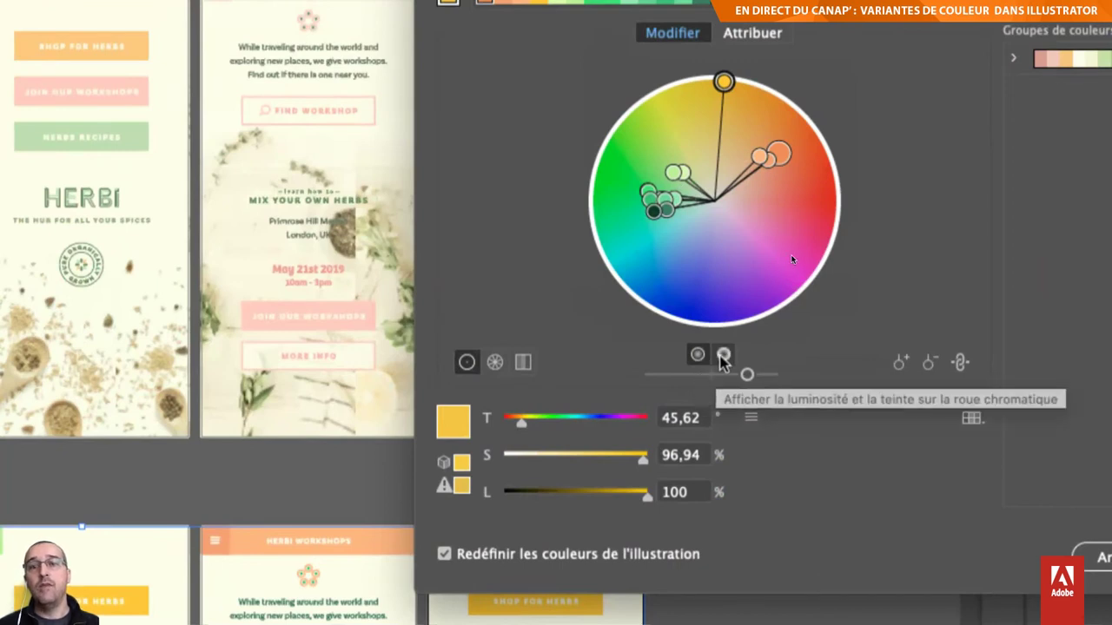
# Step: Shift the orange palette hue and adjust saturation on the luminosity/hue wheel, then return to saturation view
pyautogui.click(723, 357)
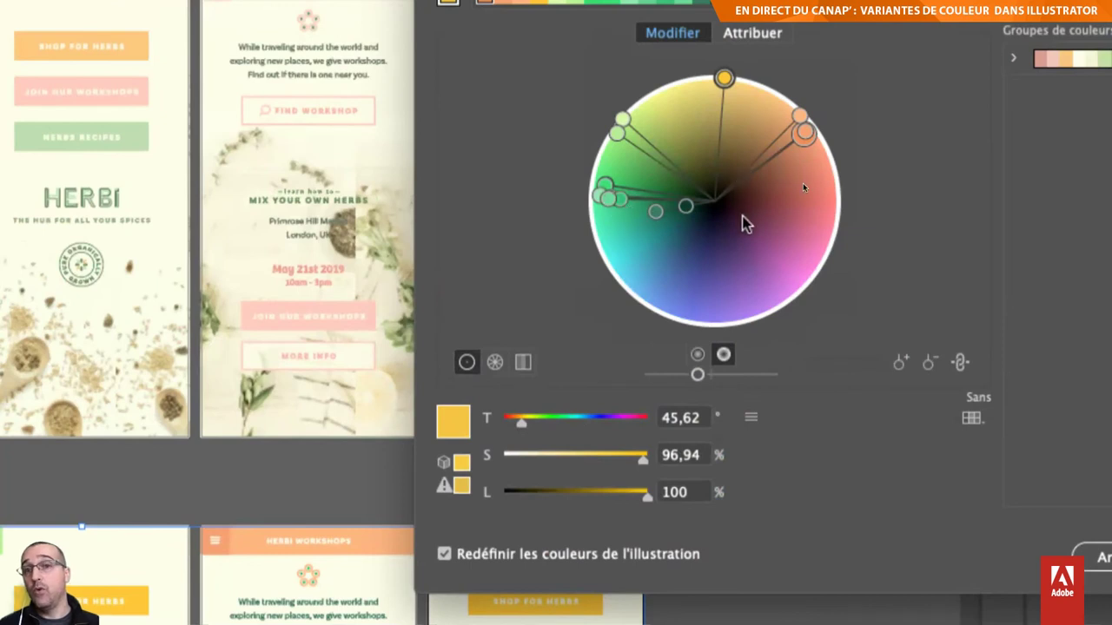
pyautogui.moveTo(803, 132); pyautogui.dragTo(800, 130)
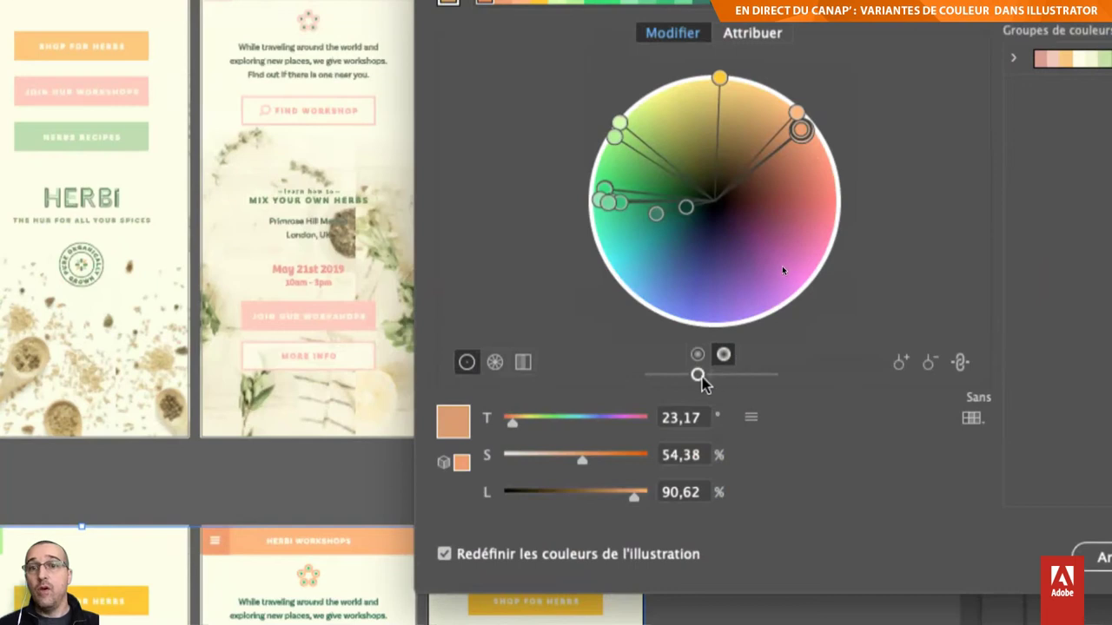
pyautogui.moveTo(697, 374)
pyautogui.mouseDown()
pyautogui.moveTo(662, 376)
pyautogui.moveTo(708, 376)
pyautogui.mouseUp()
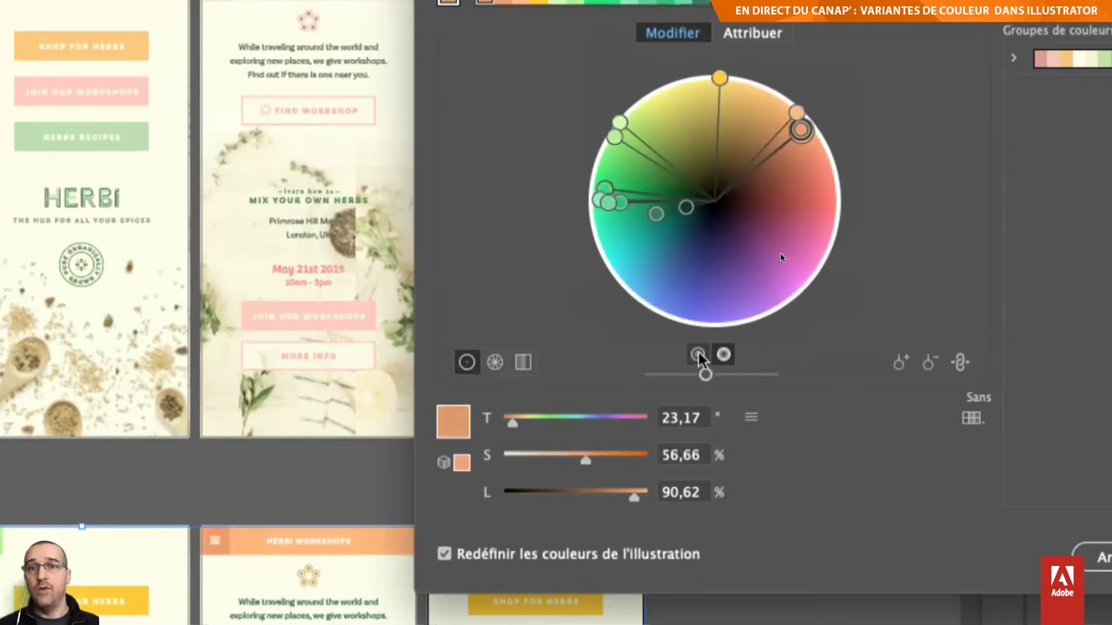
pyautogui.click(697, 354)
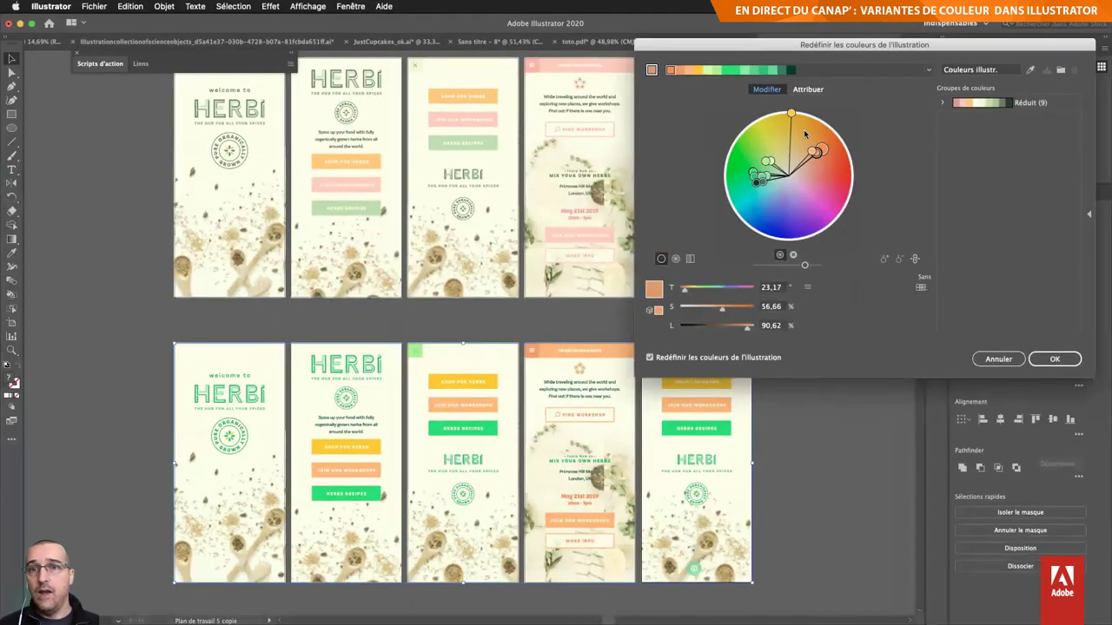
# Step: Apply the Forme composée 2 harmony rule and darken the palette colours
pyautogui.click(928, 70)
pyautogui.scroll(-5, 864, 251)
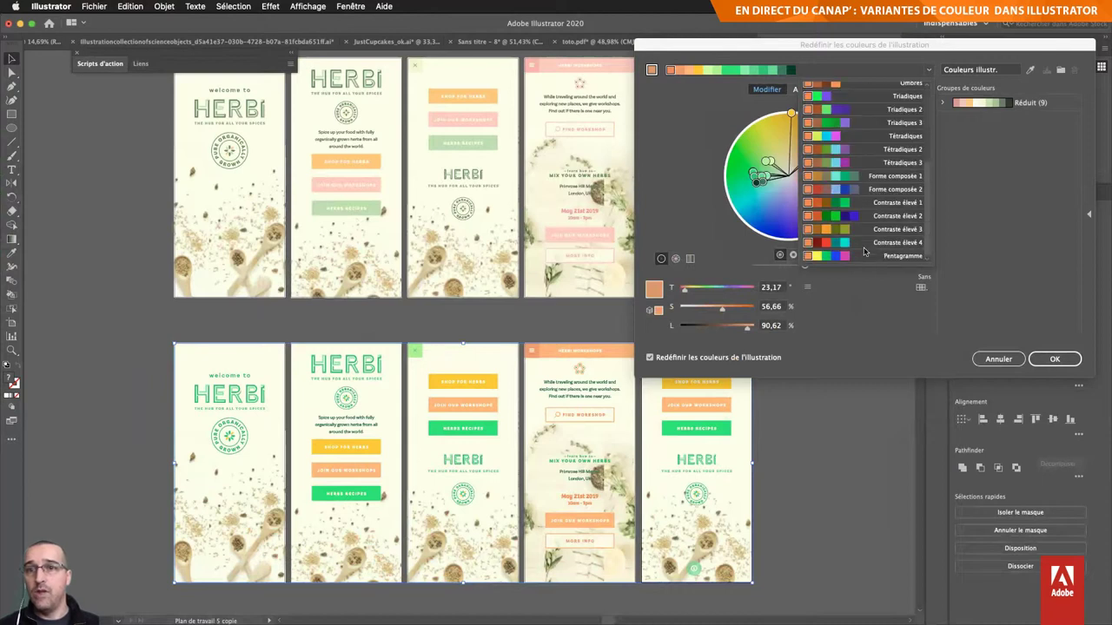
pyautogui.click(854, 196)
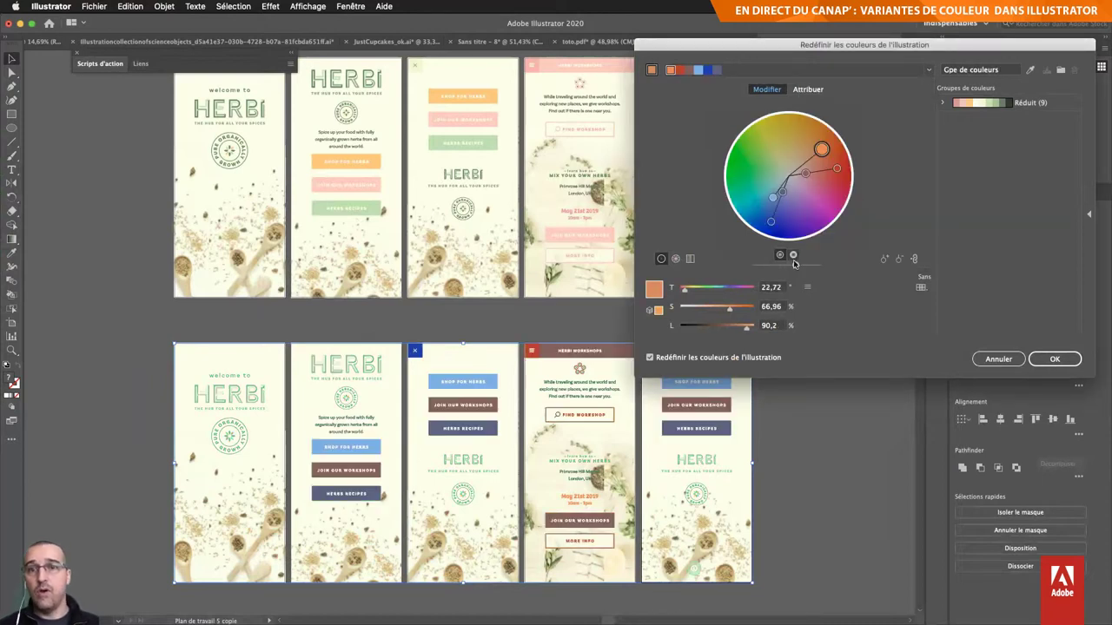
pyautogui.moveTo(795, 265)
pyautogui.mouseDown()
pyautogui.moveTo(780, 265)
pyautogui.moveTo(796, 265)
pyautogui.mouseUp()
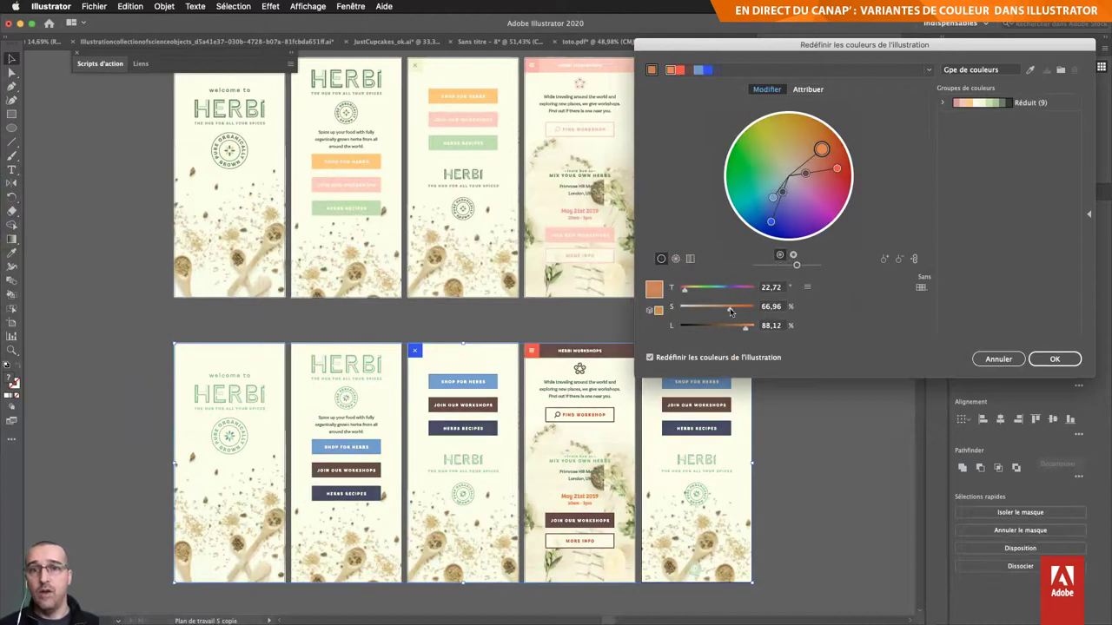
# Step: Set global saturation to -72%, apply the recolour, and select the third bottom-row artboard
pyautogui.click(807, 286)
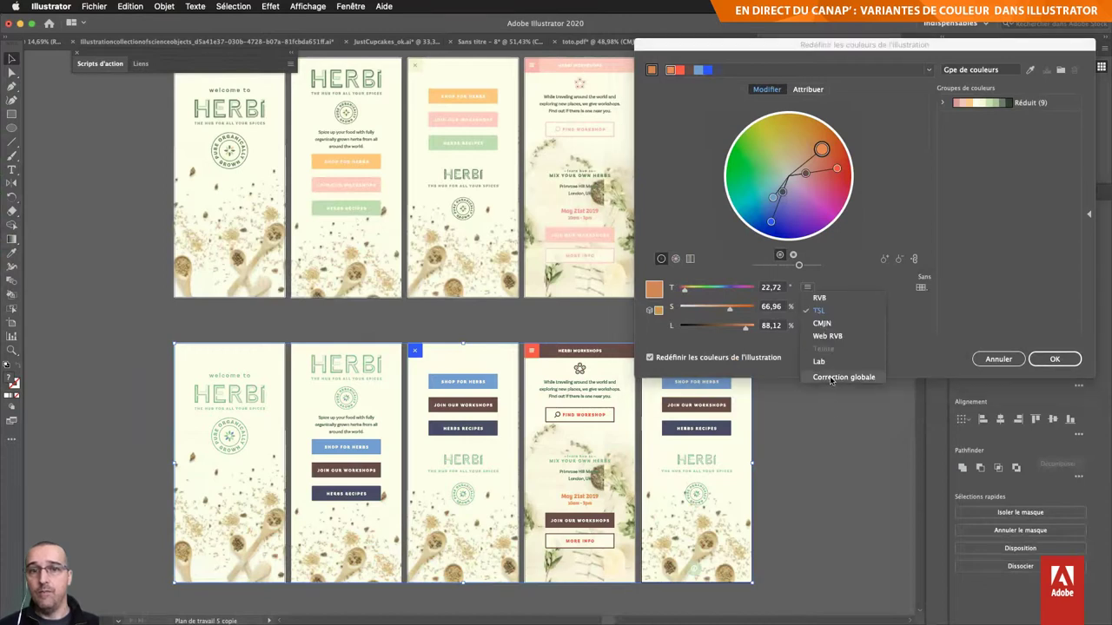
pyautogui.click(833, 377)
pyautogui.moveTo(728, 287); pyautogui.dragTo(705, 287)
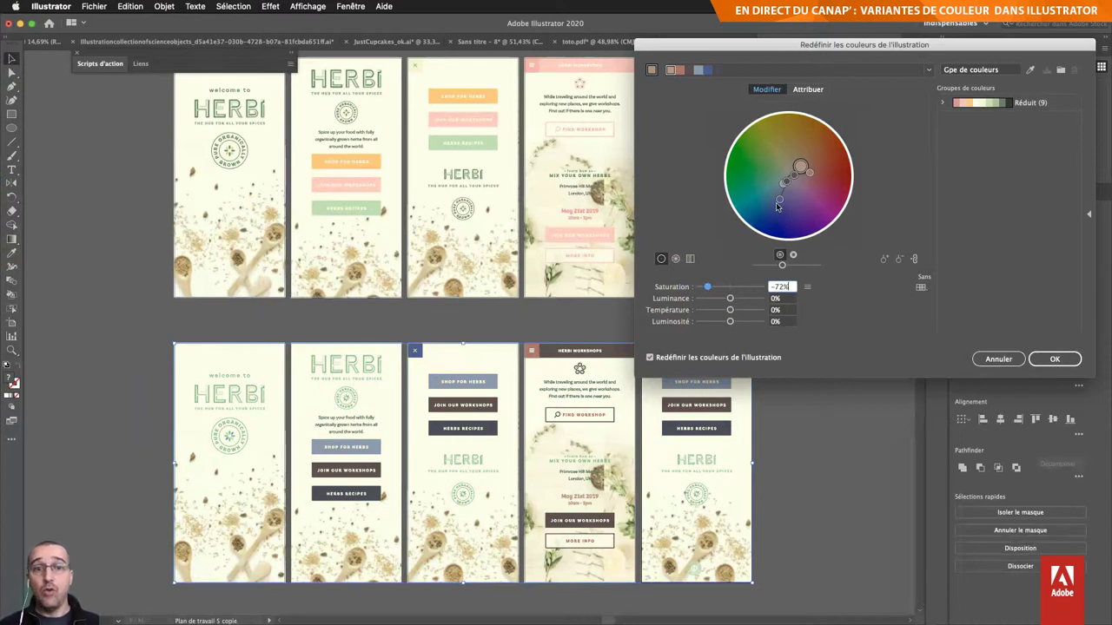
pyautogui.click(1055, 360)
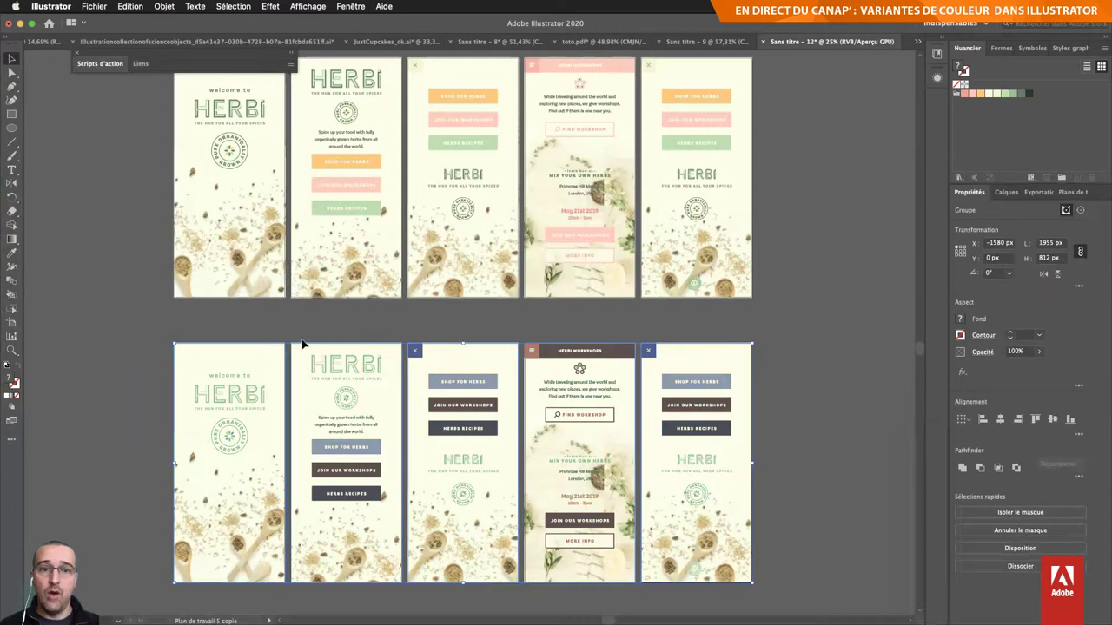
pyautogui.click(381, 329)
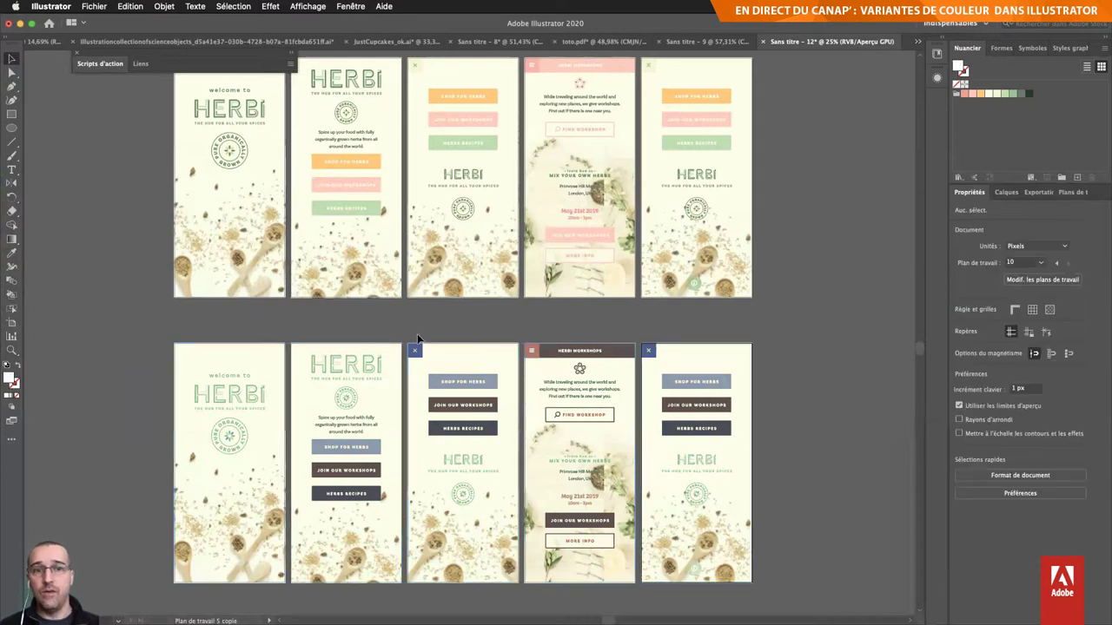
pyautogui.click(495, 571)
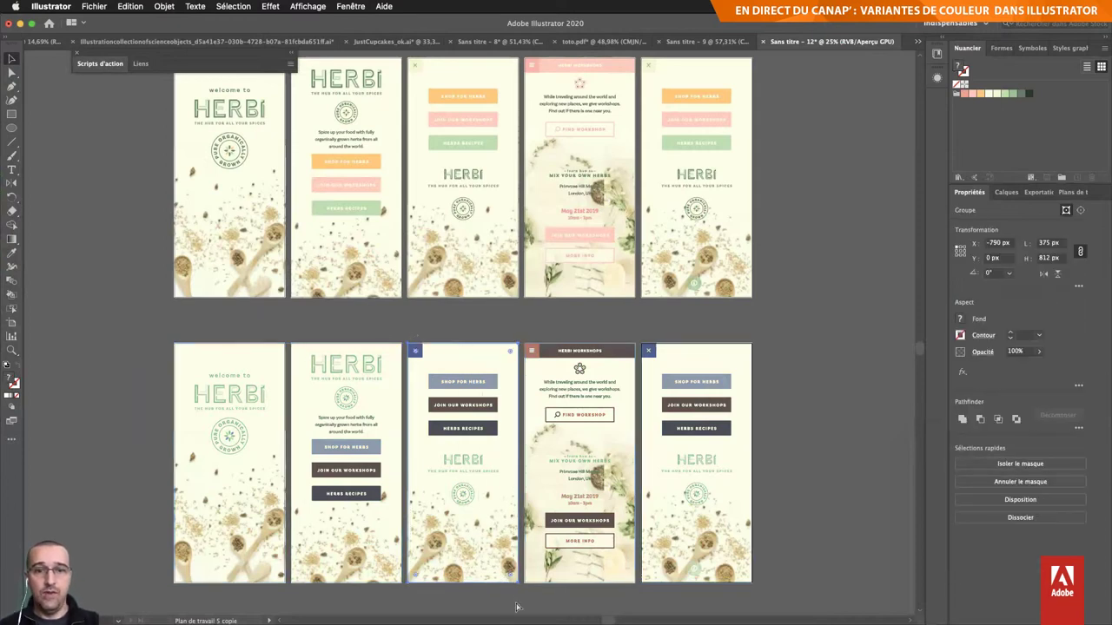
# Step: Switch to Adobe XD and clear the canvas selection
pyautogui.press('super+Tab')
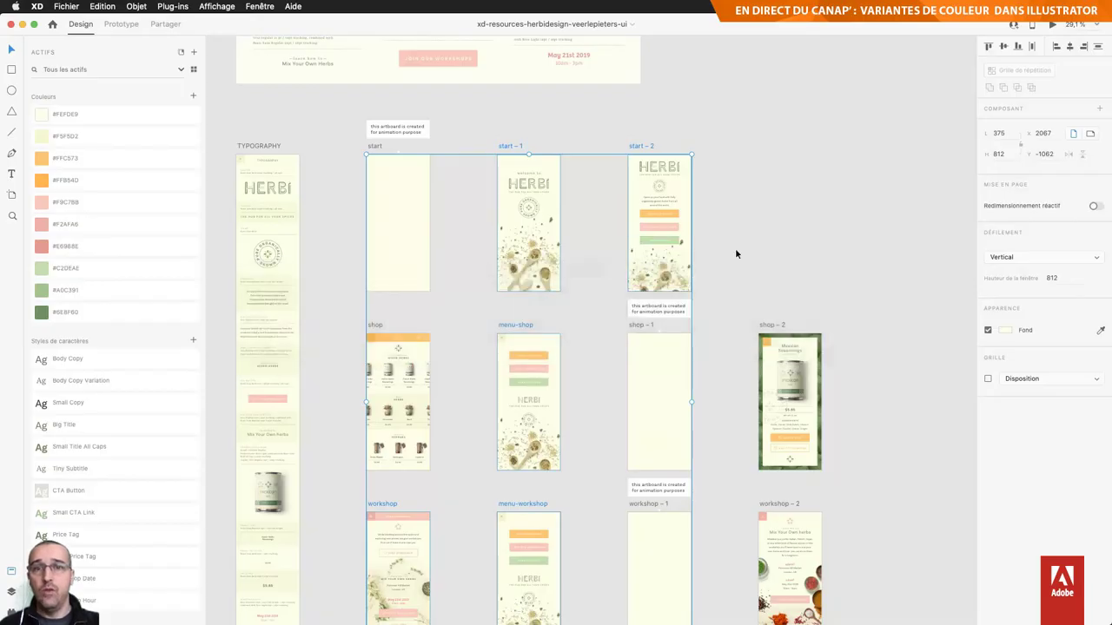
pyautogui.click(735, 247)
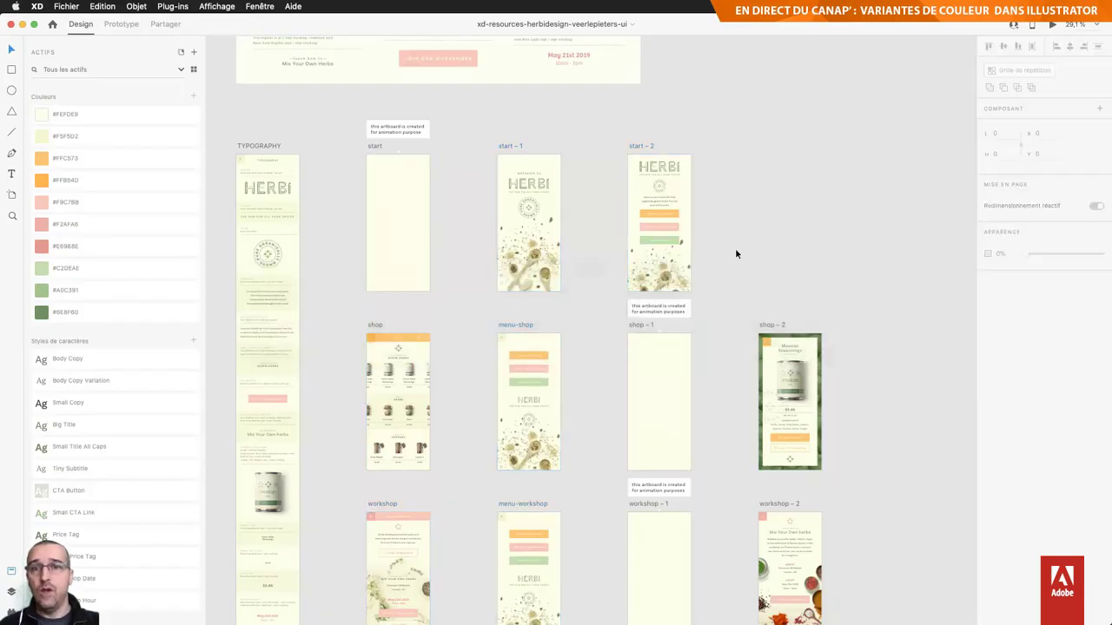
pyautogui.scroll(3, 735, 248)
pyautogui.moveTo(735, 254); pyautogui.dragTo(695, 298)
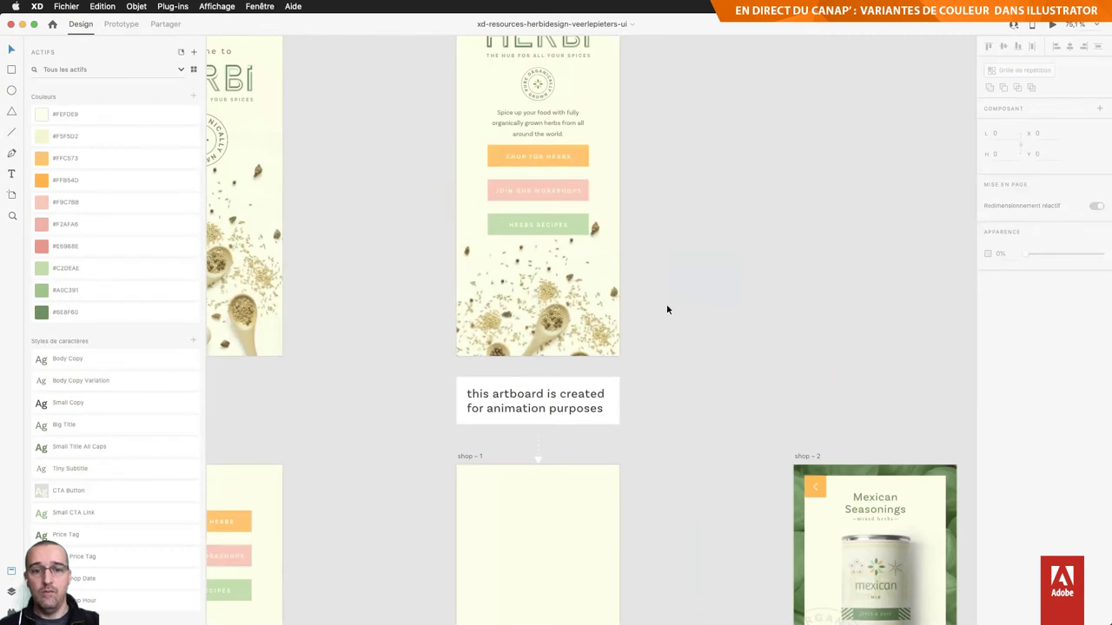
pyautogui.press('super+z')
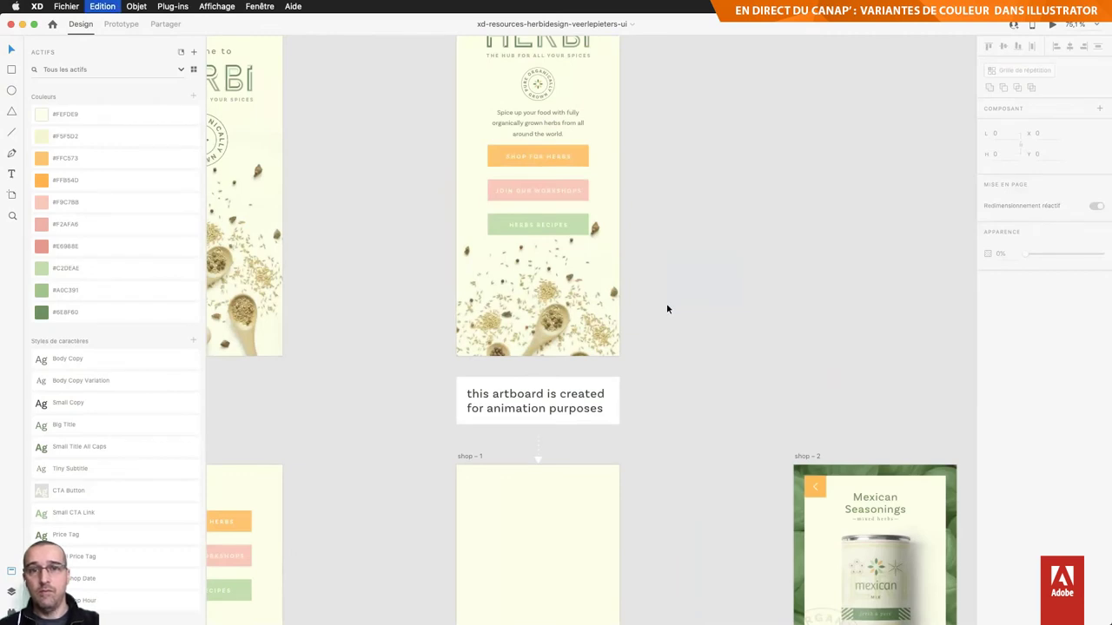
# Step: Paste the grey Herbi menu screen and place it beside the menu-shop artboard
pyautogui.press('super+v')
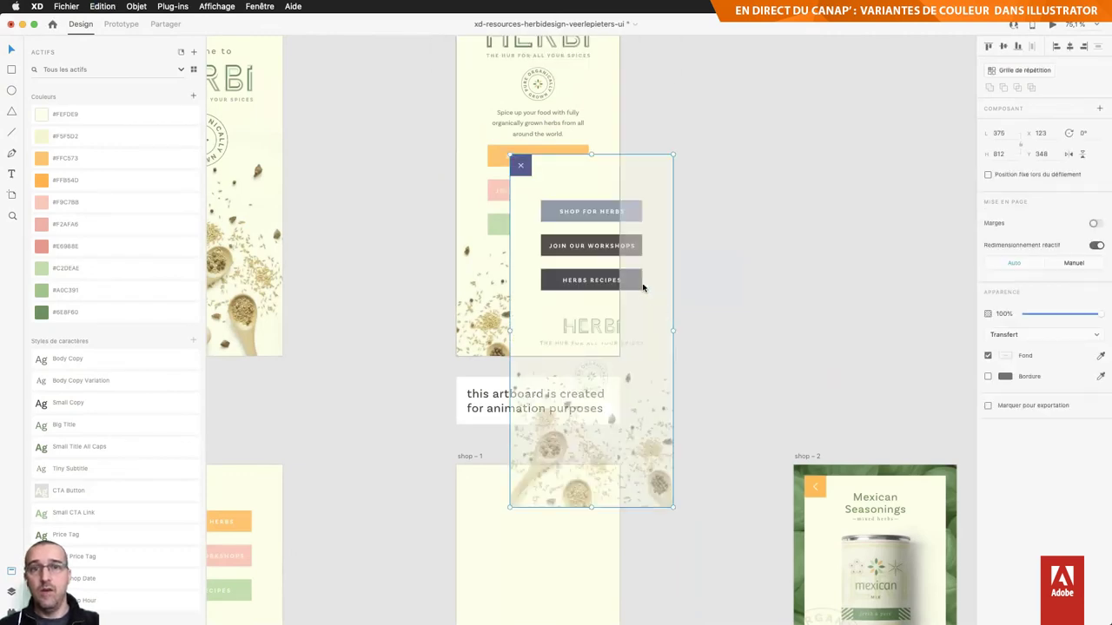
pyautogui.moveTo(642, 288); pyautogui.dragTo(787, 159)
pyautogui.scroll(-5, 787, 159)
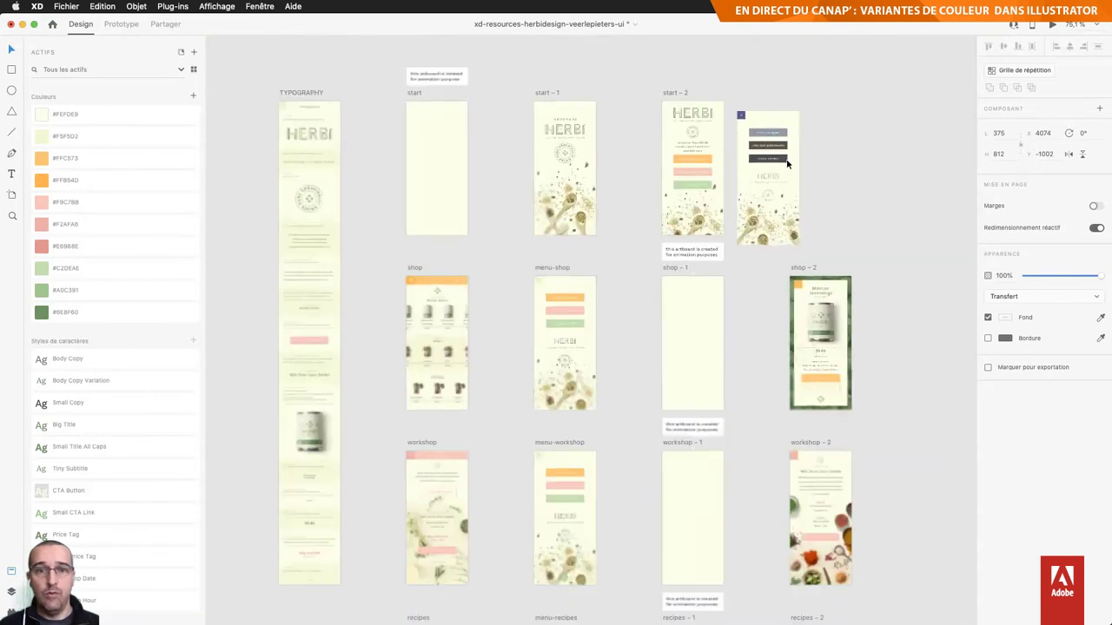
pyautogui.scroll(-5, 787, 162)
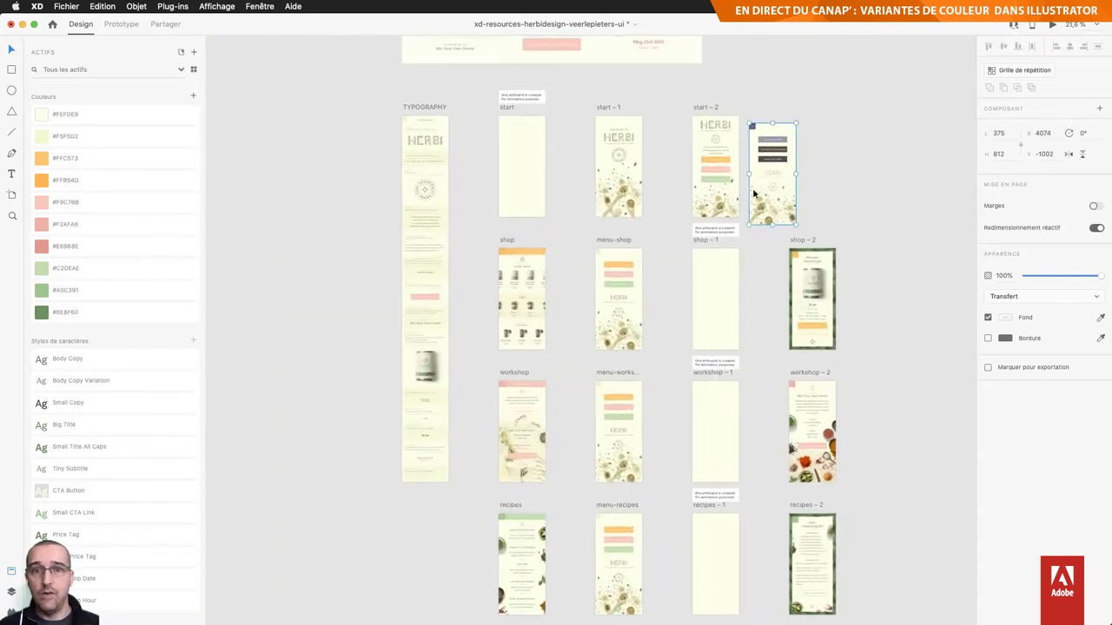
pyautogui.moveTo(754, 194); pyautogui.dragTo(662, 280)
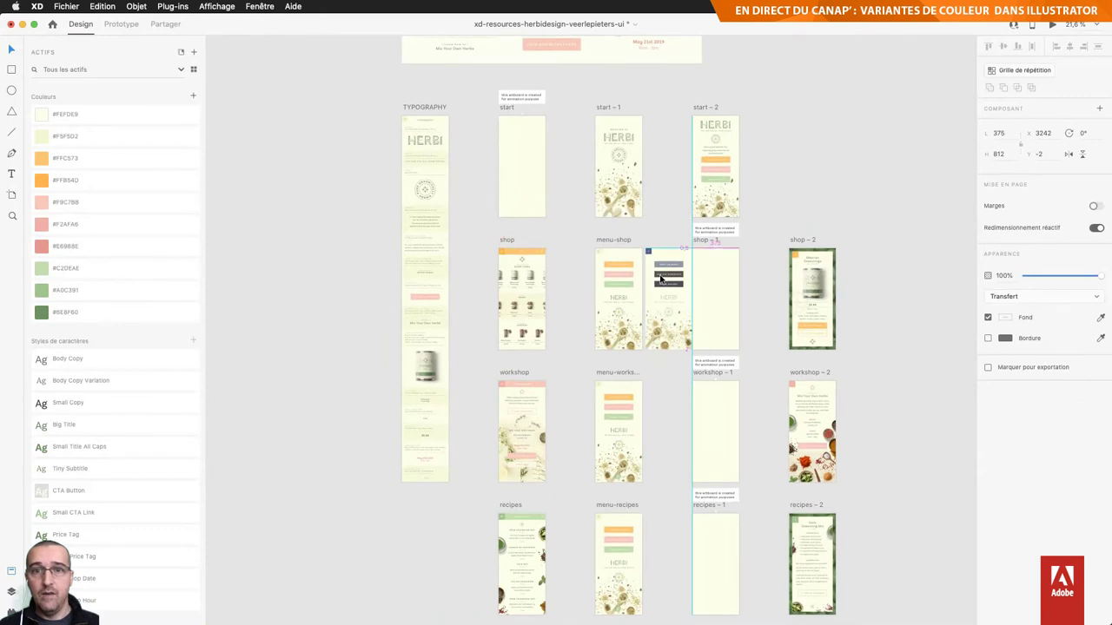
pyautogui.scroll(6, 660, 278)
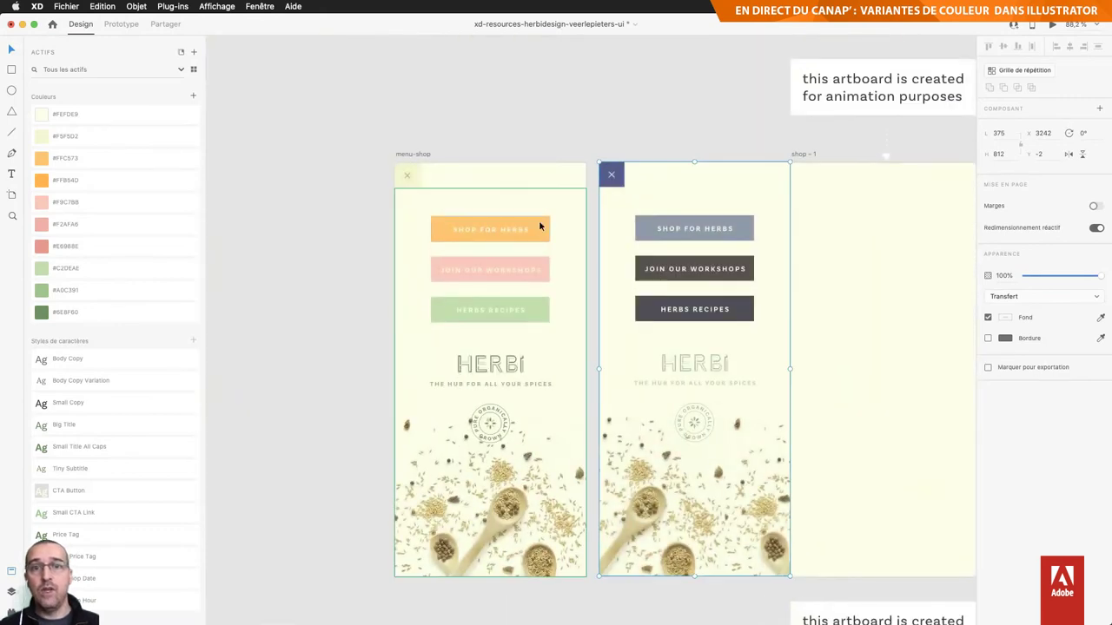
# Step: Highlight where the #FFB54D and #FFC573 document colours are used
pyautogui.click(539, 226)
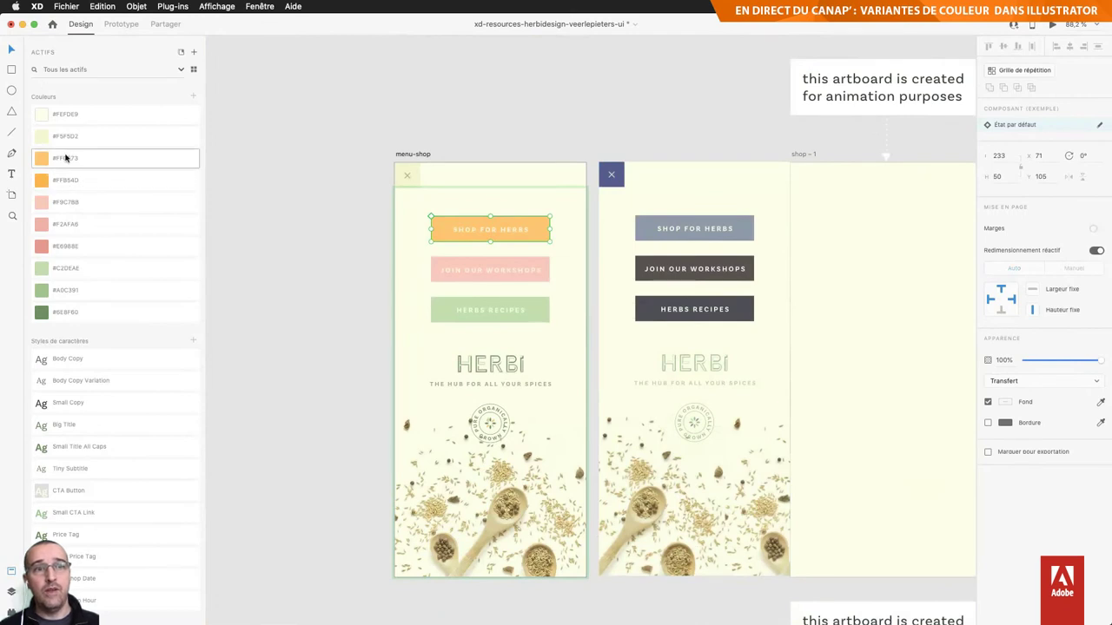
pyautogui.rightClick(70, 181)
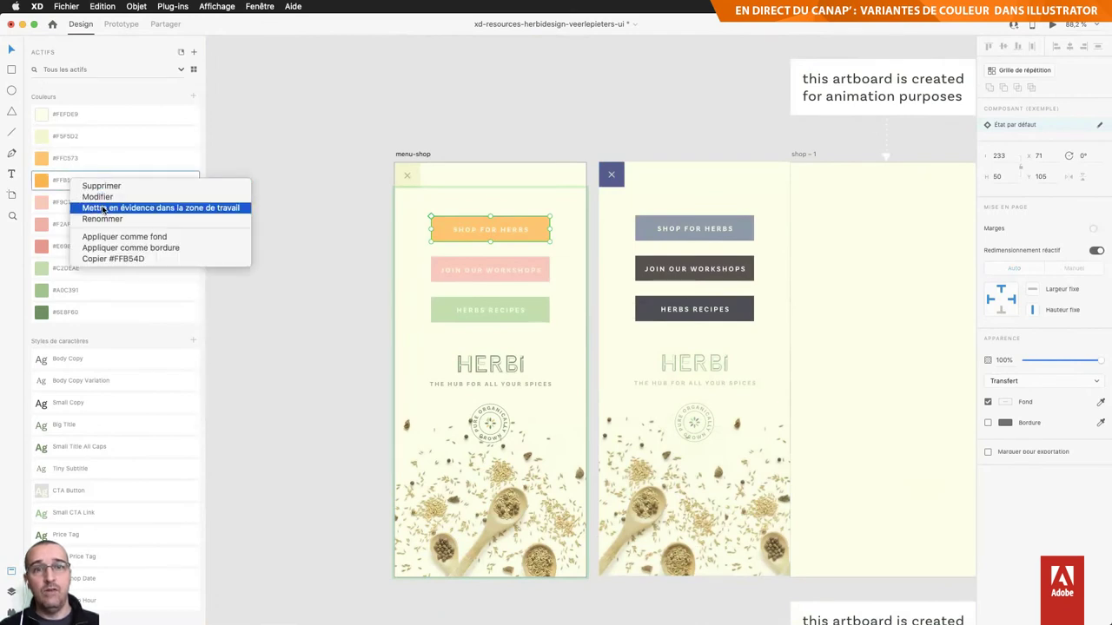
pyautogui.click(103, 209)
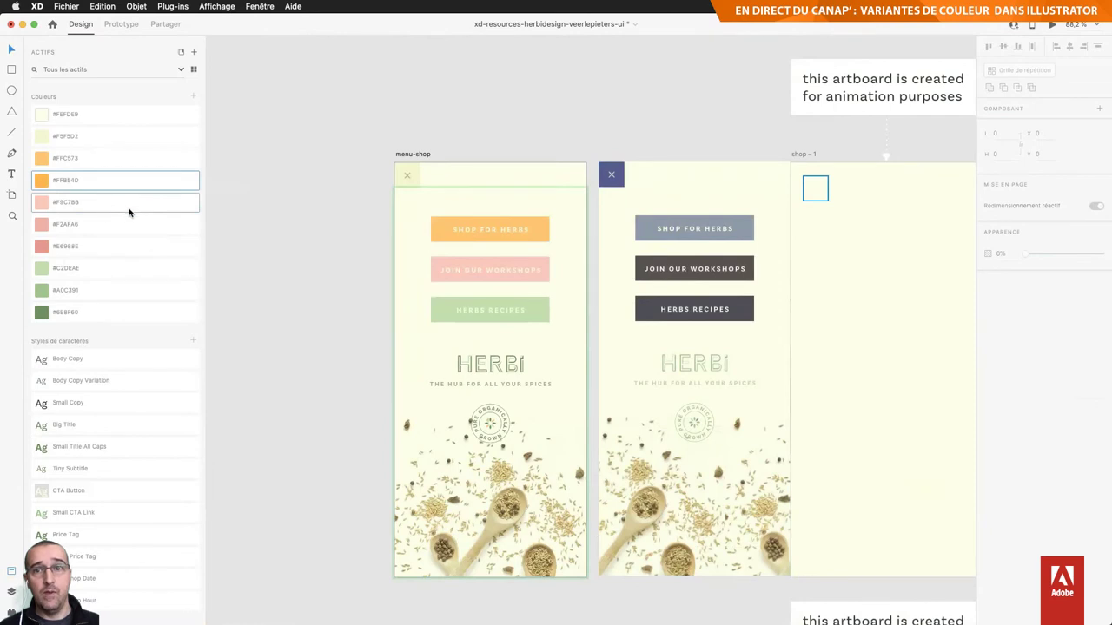
pyautogui.rightClick(93, 160)
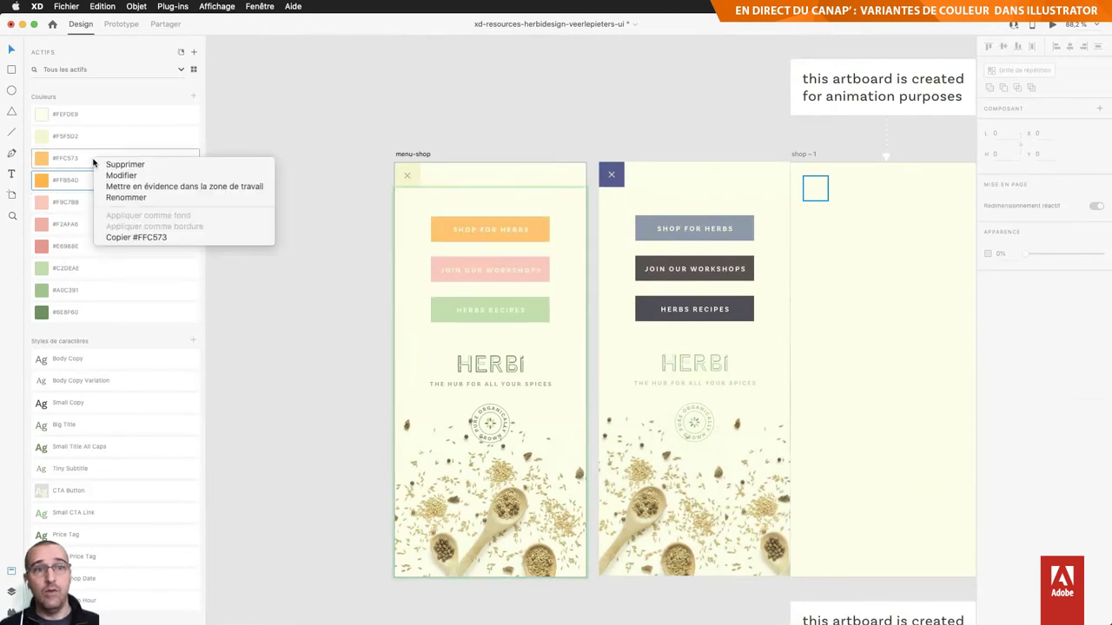
pyautogui.click(113, 186)
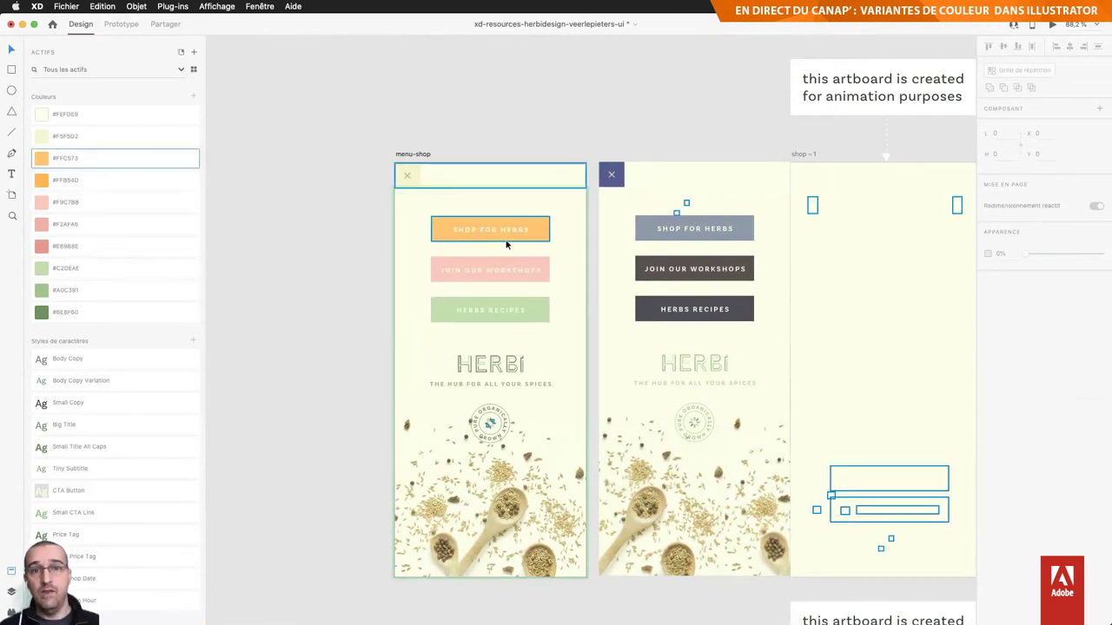
# Step: Replace the #FFC573 swatch with the grey of the recoloured Shop for Herbs button
pyautogui.rightClick(91, 159)
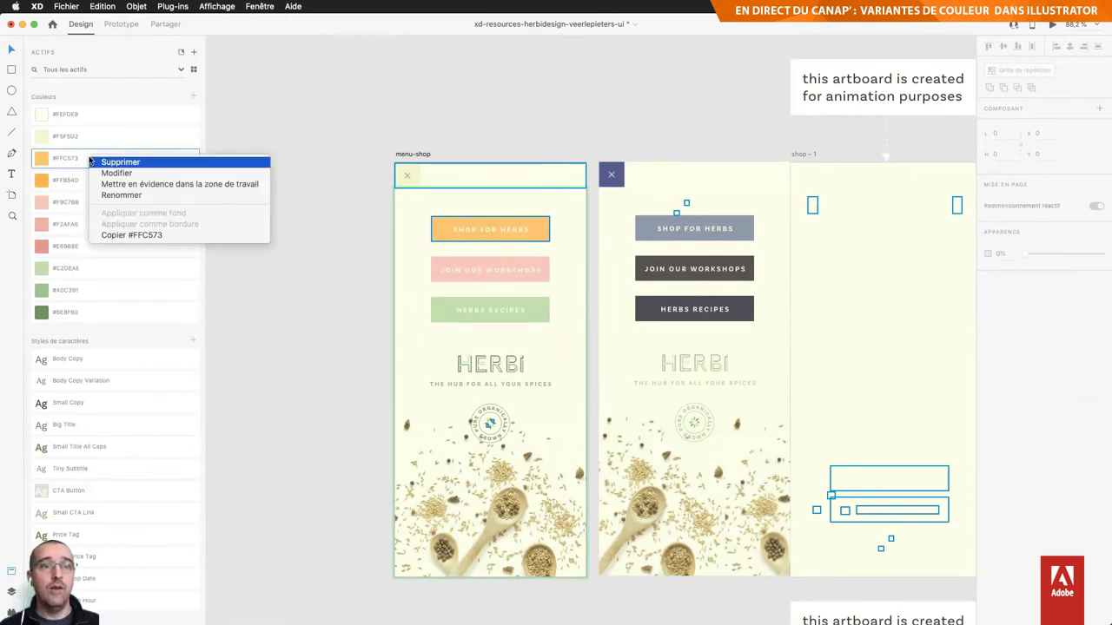
pyautogui.click(343, 251)
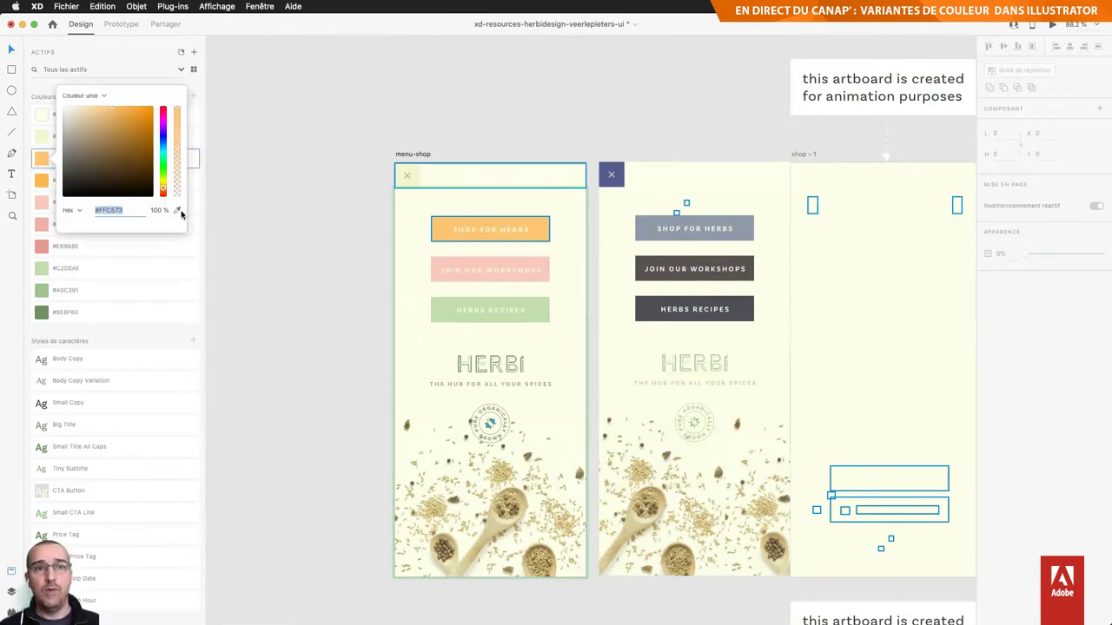
pyautogui.click(178, 211)
pyautogui.click(653, 228)
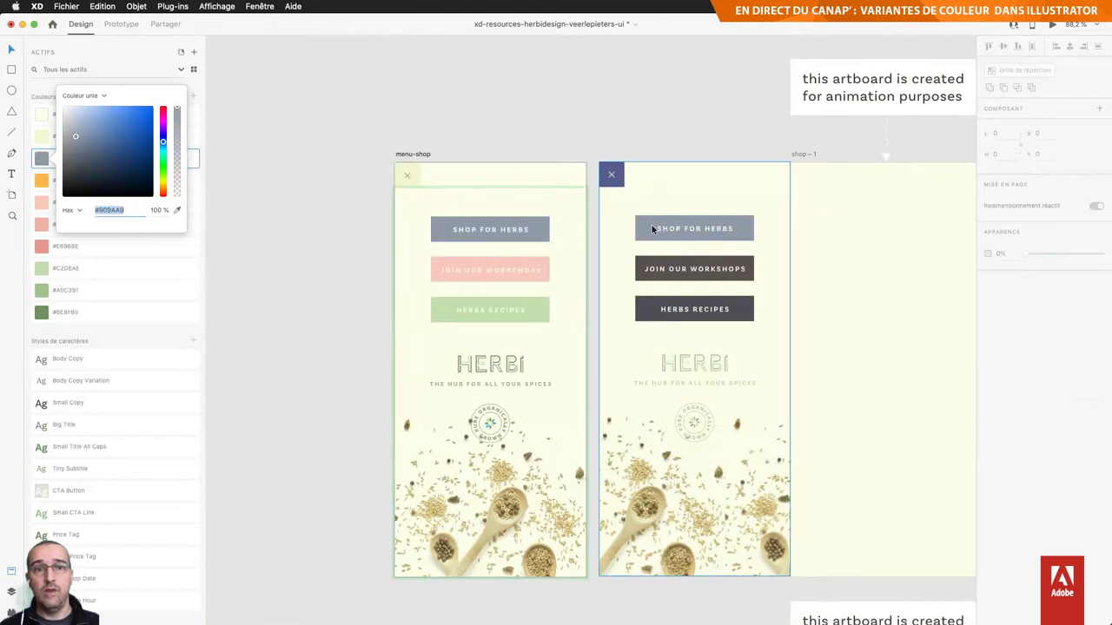
pyautogui.scroll(-5, 379, 172)
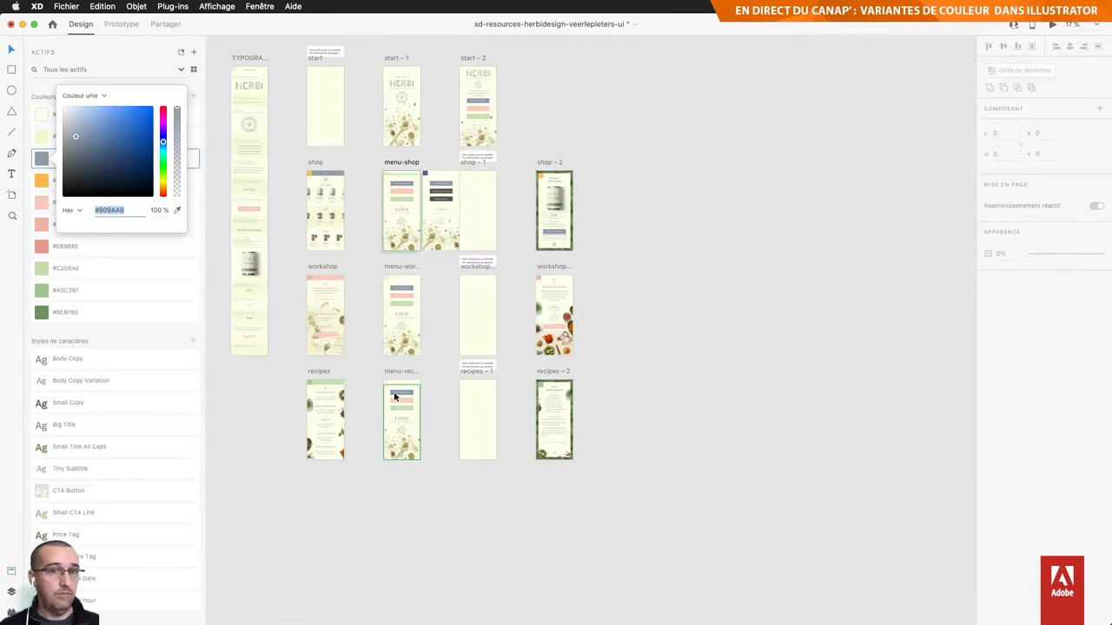
# Step: Zoom to menu-shop and replace #F9C7BB with the dark workshops button colour
pyautogui.click(398, 190)
pyautogui.press('super+3')
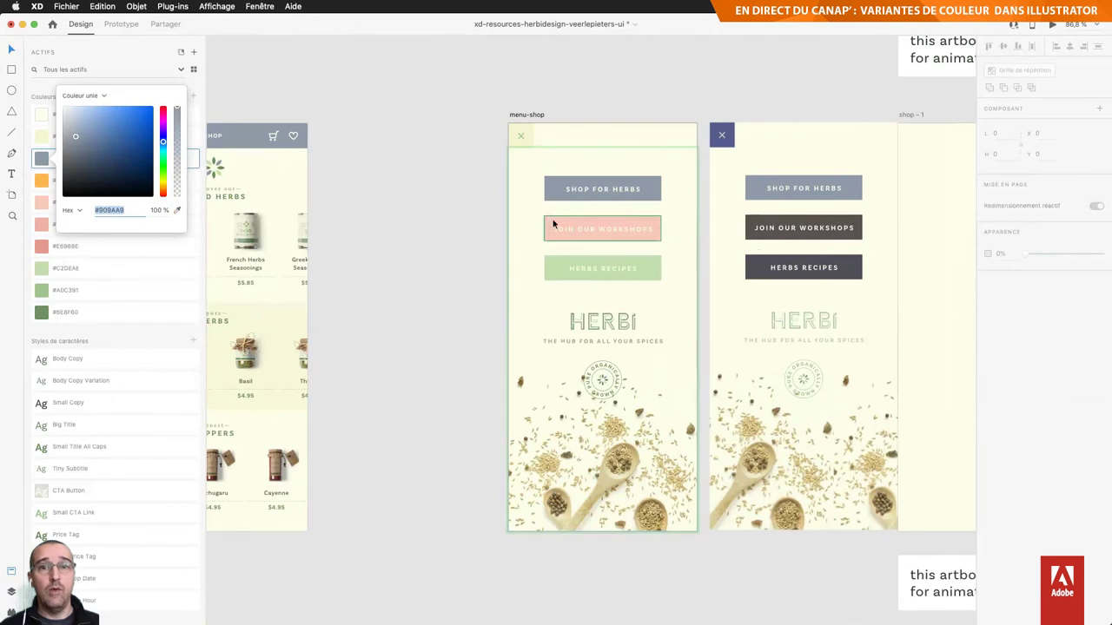
pyautogui.click(560, 225)
pyautogui.rightClick(85, 202)
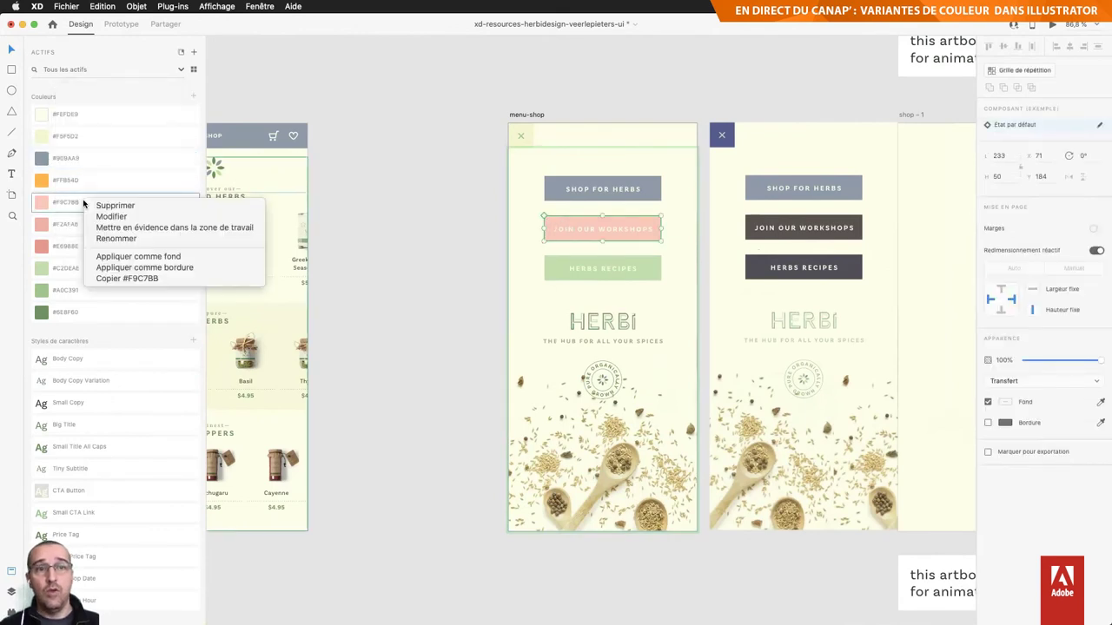
pyautogui.click(104, 228)
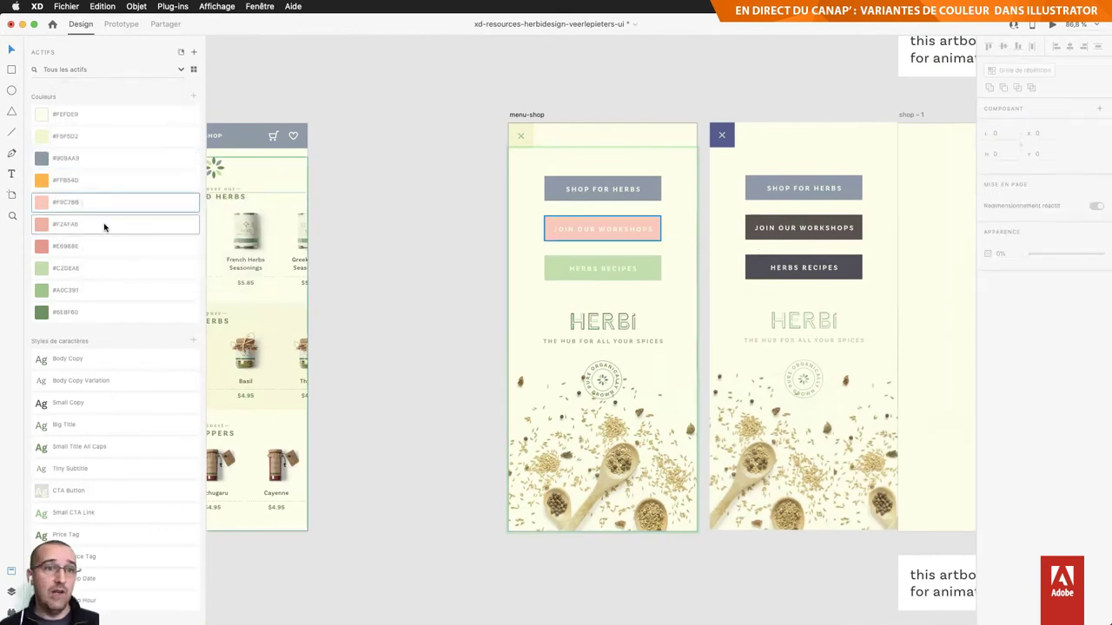
pyautogui.rightClick(88, 204)
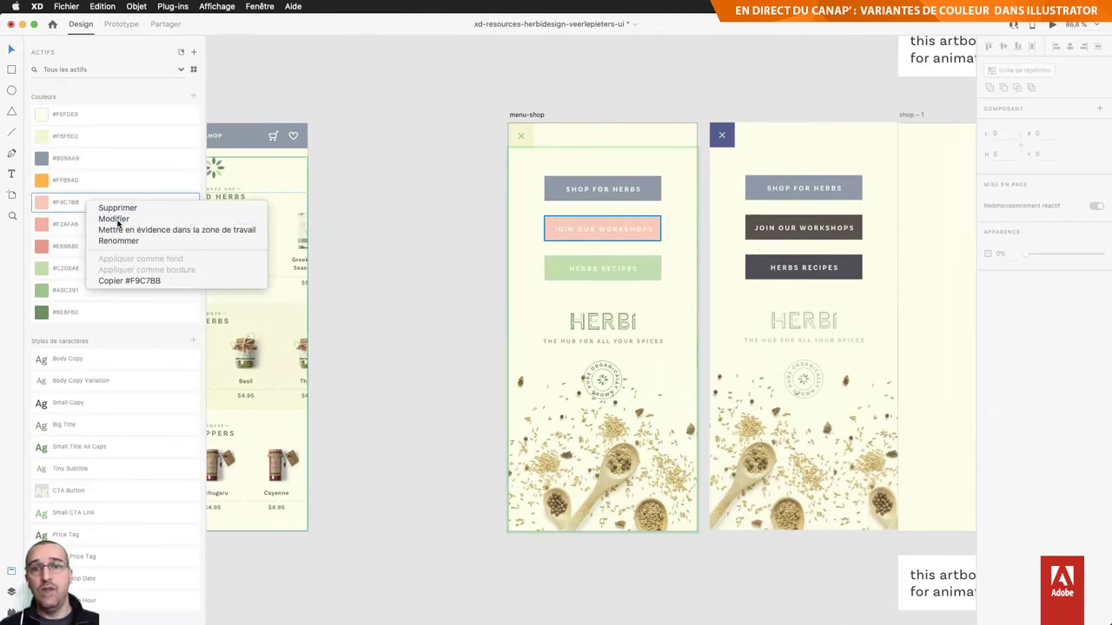
pyautogui.click(114, 219)
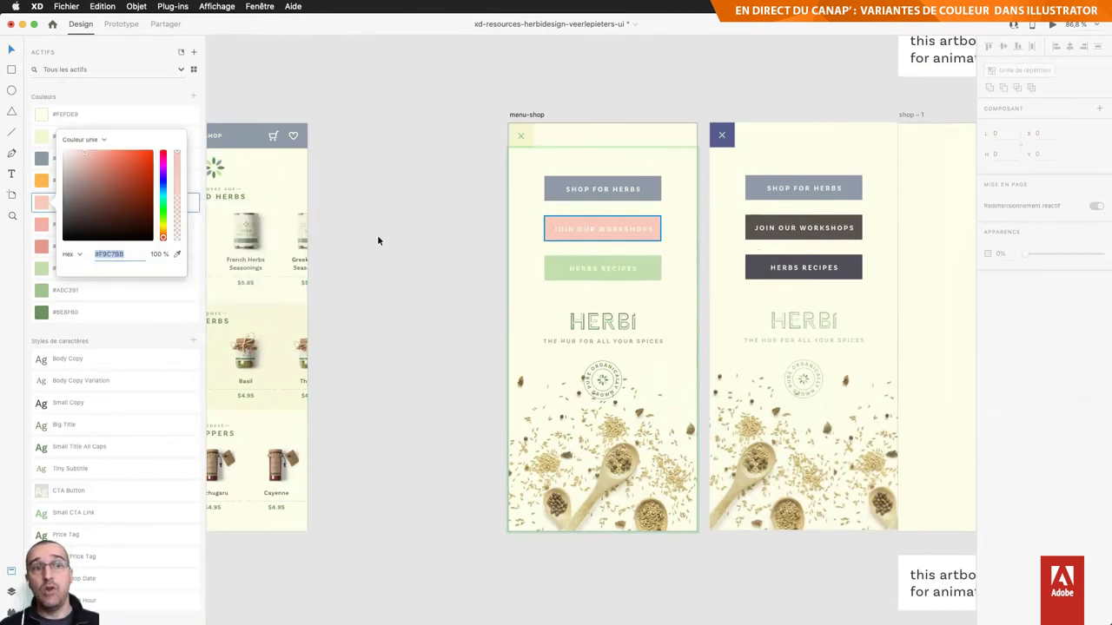
pyautogui.click(177, 254)
pyautogui.click(751, 225)
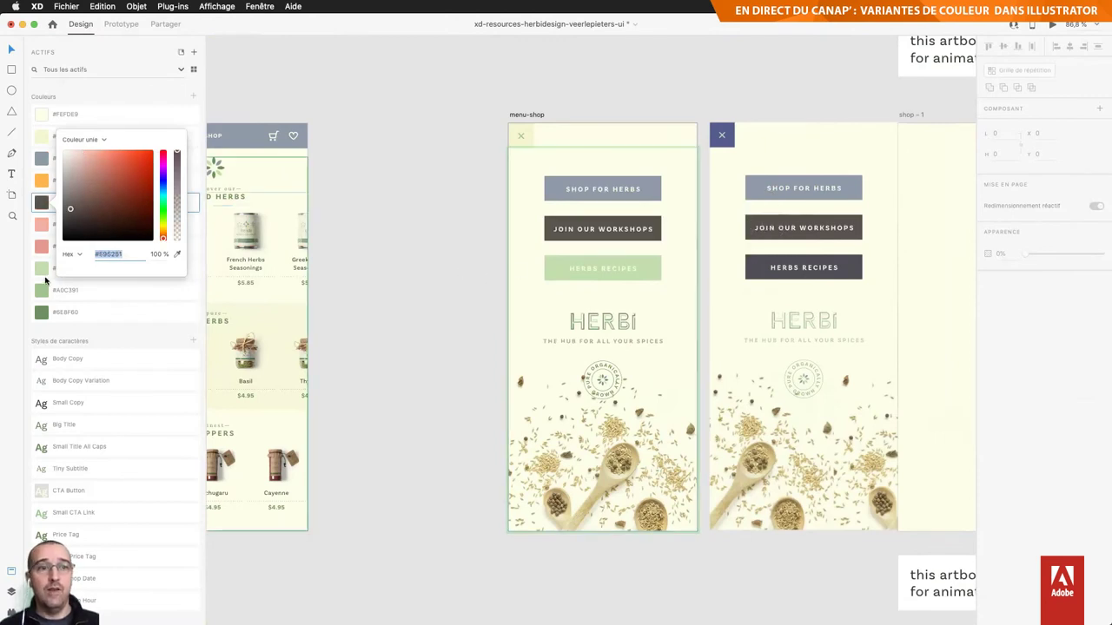
# Step: Replace #C2DEAE with the dark HERBS RECIPES button colour
pyautogui.click(46, 272)
pyautogui.rightClick(46, 272)
pyautogui.click(74, 286)
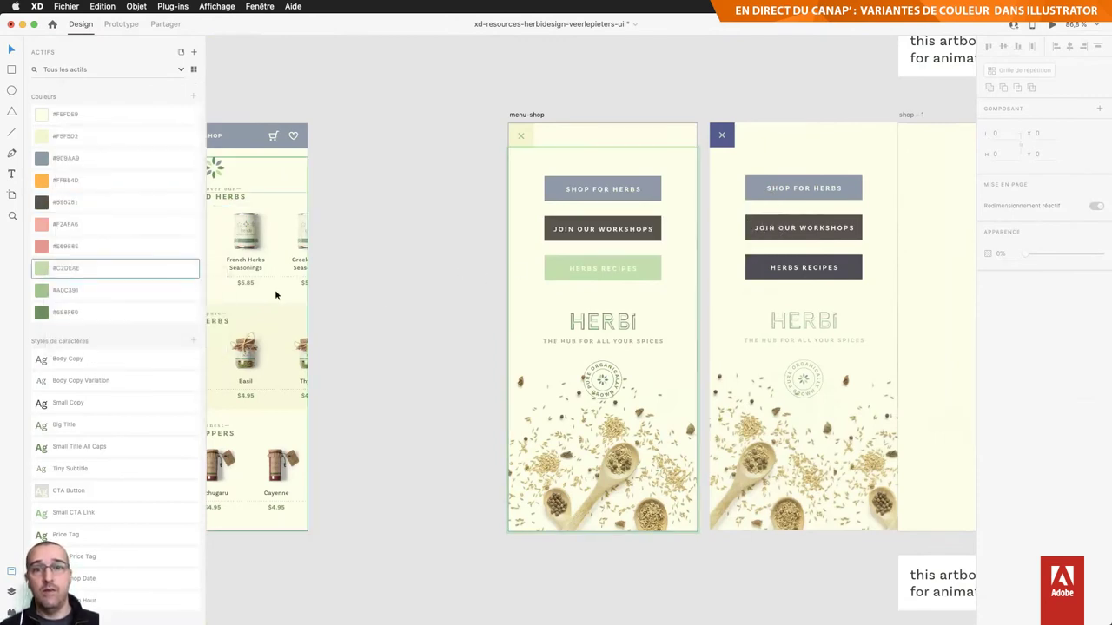
pyautogui.click(177, 320)
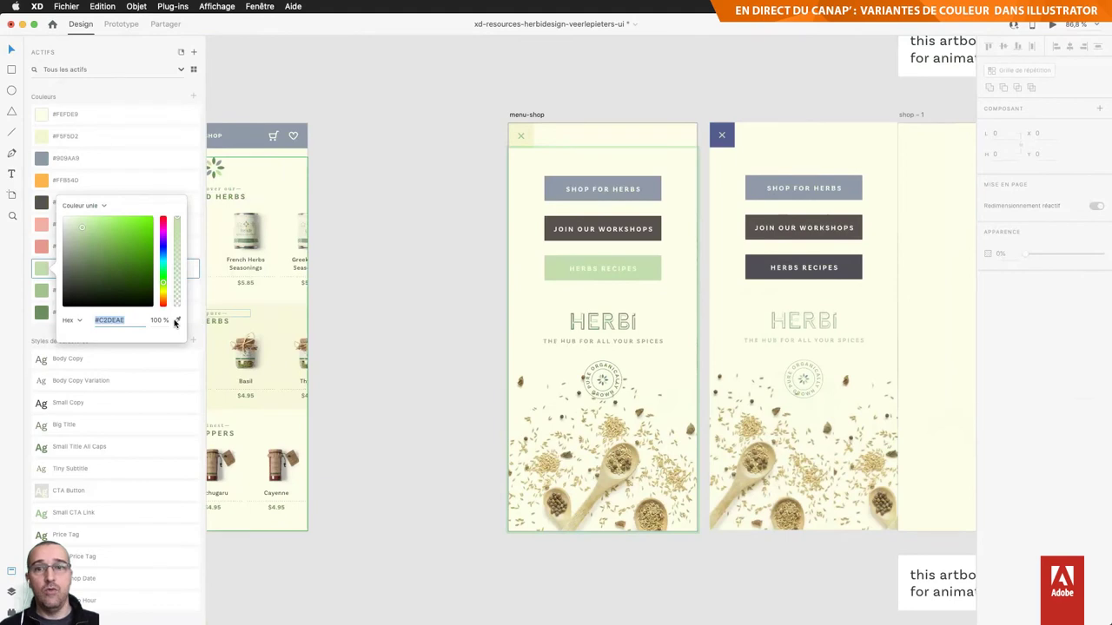
pyautogui.click(752, 265)
pyautogui.click(368, 240)
# Step: Delete the empty artboard beside menu-shop
pyautogui.scroll(-5, 365, 239)
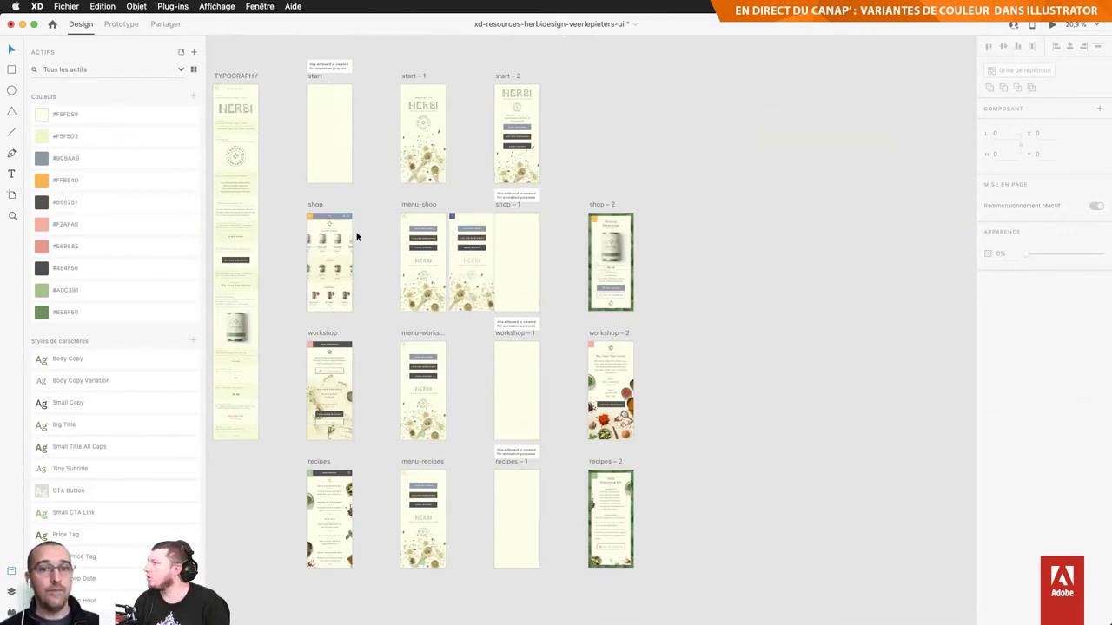
pyautogui.click(464, 252)
pyautogui.press('Delete')
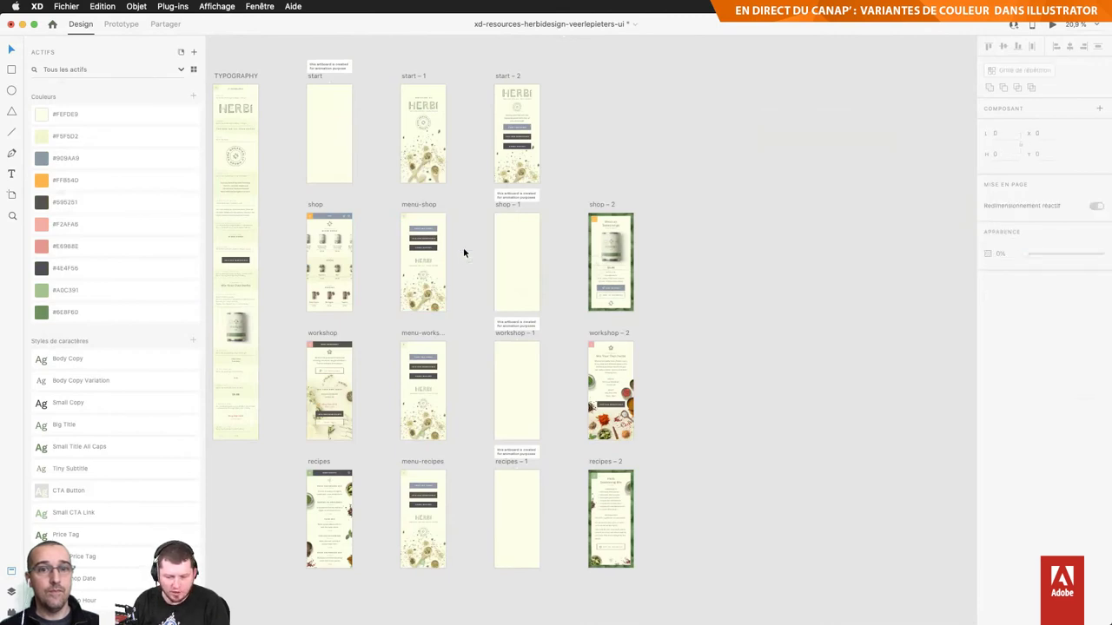
pyautogui.scroll(-3, 463, 252)
pyautogui.scroll(2, 463, 252)
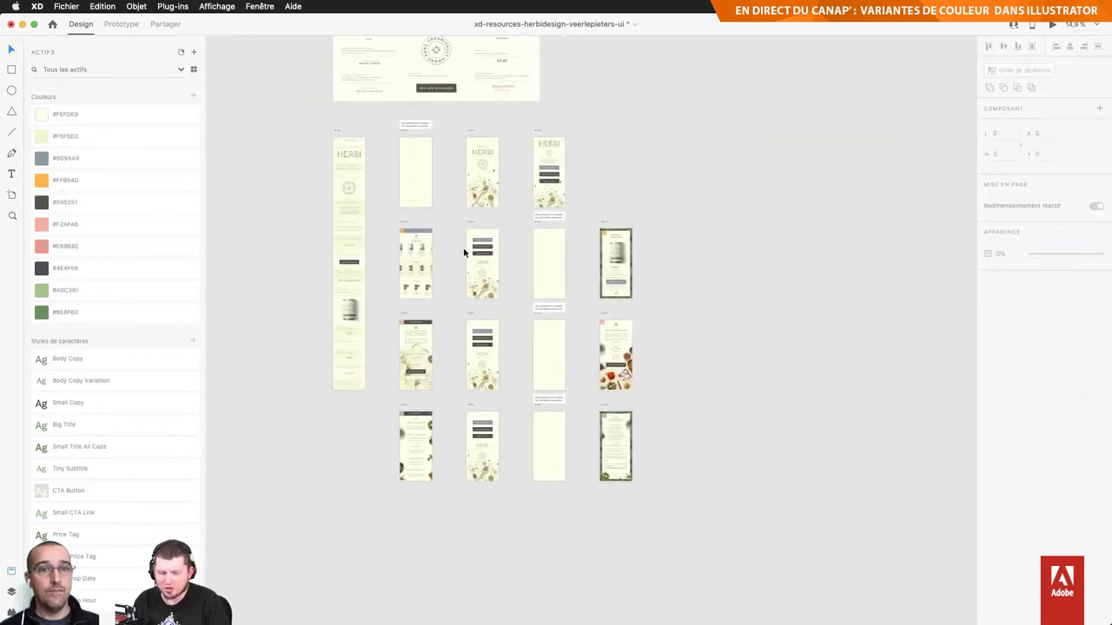
pyautogui.scroll(1, 463, 252)
pyautogui.scroll(1, 463, 252)
pyautogui.scroll(2, 463, 252)
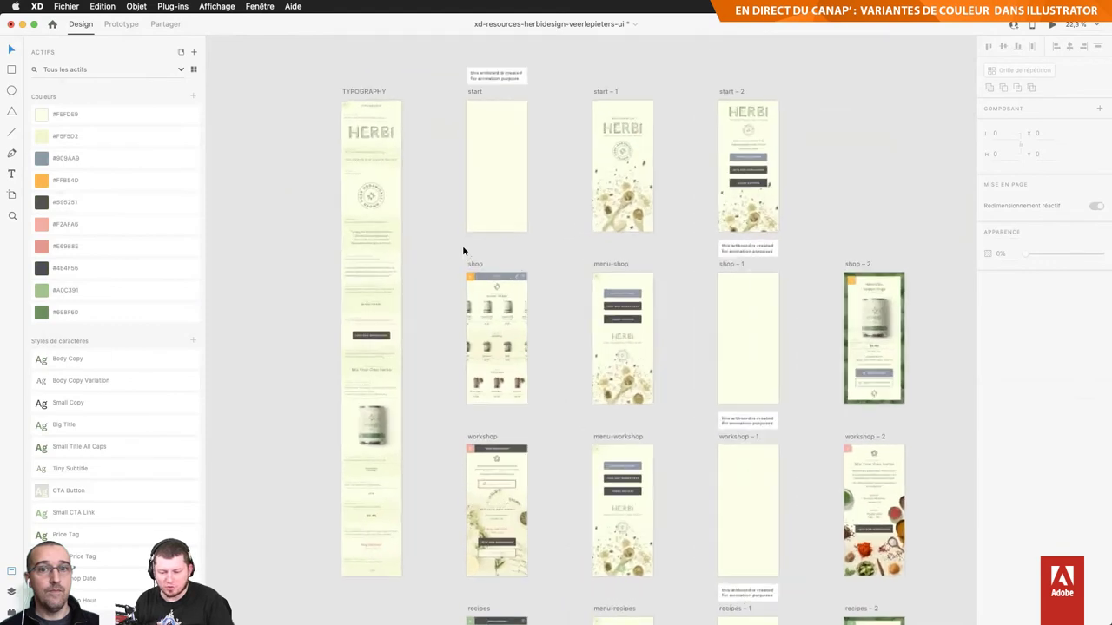
pyautogui.scroll(1, 463, 252)
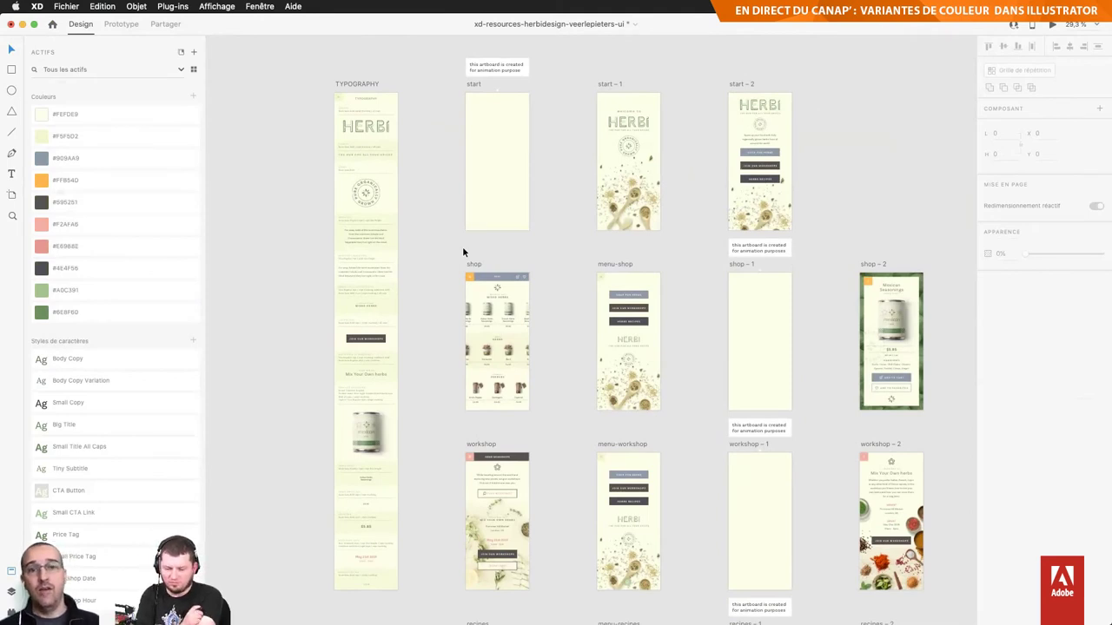
# Step: Open Diablo_NB.ai in Illustrator from Adobe Bridge
pyautogui.press('super+Tab')
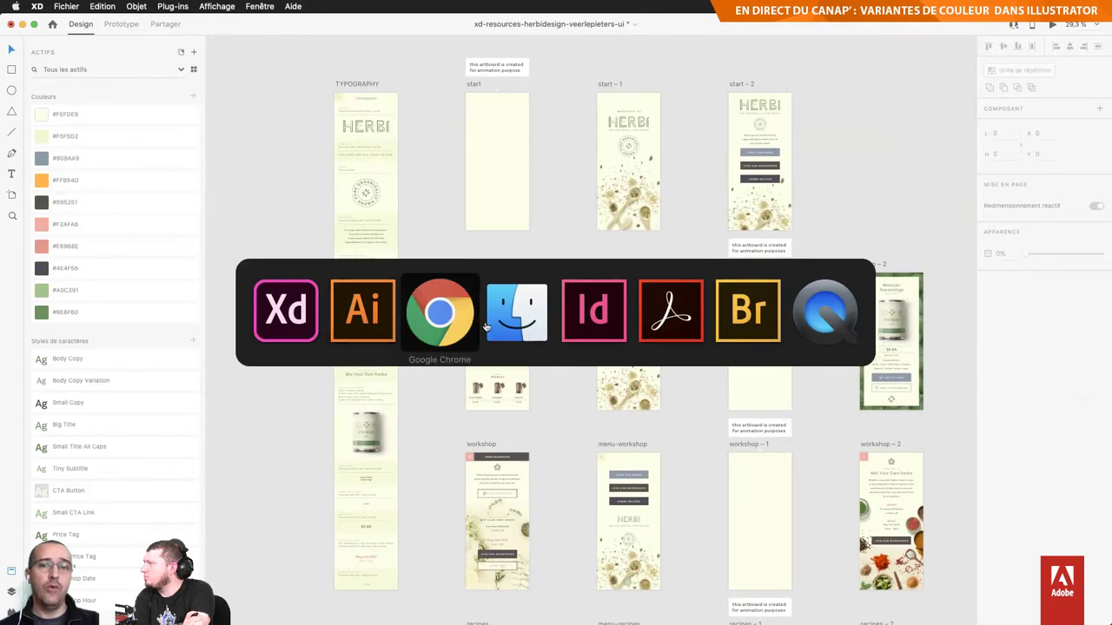
pyautogui.click(746, 311)
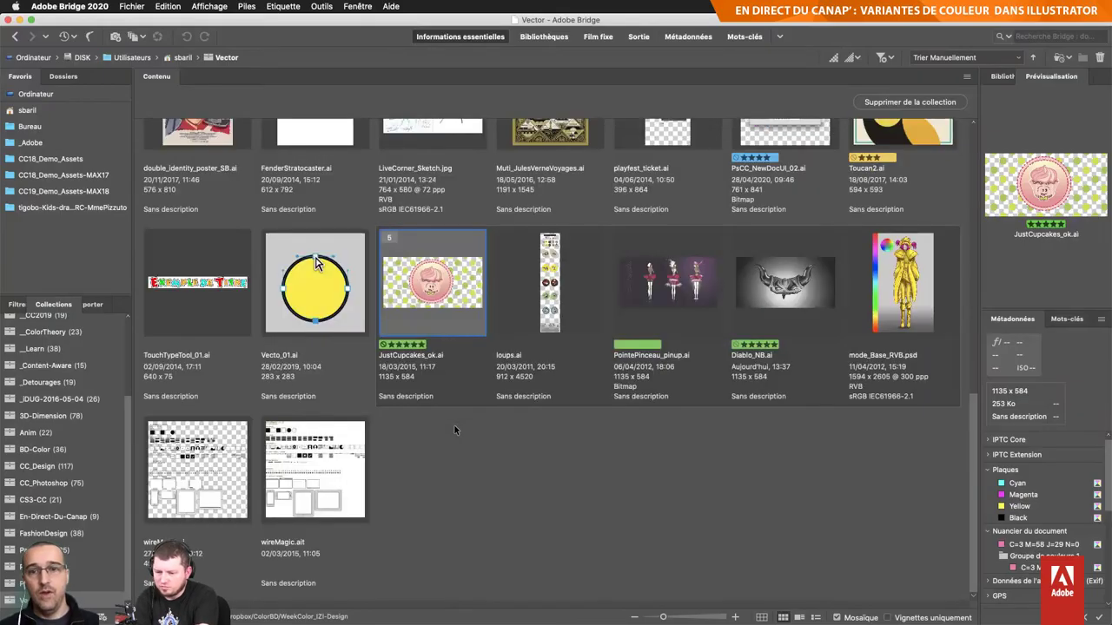
pyautogui.doubleClick(767, 292)
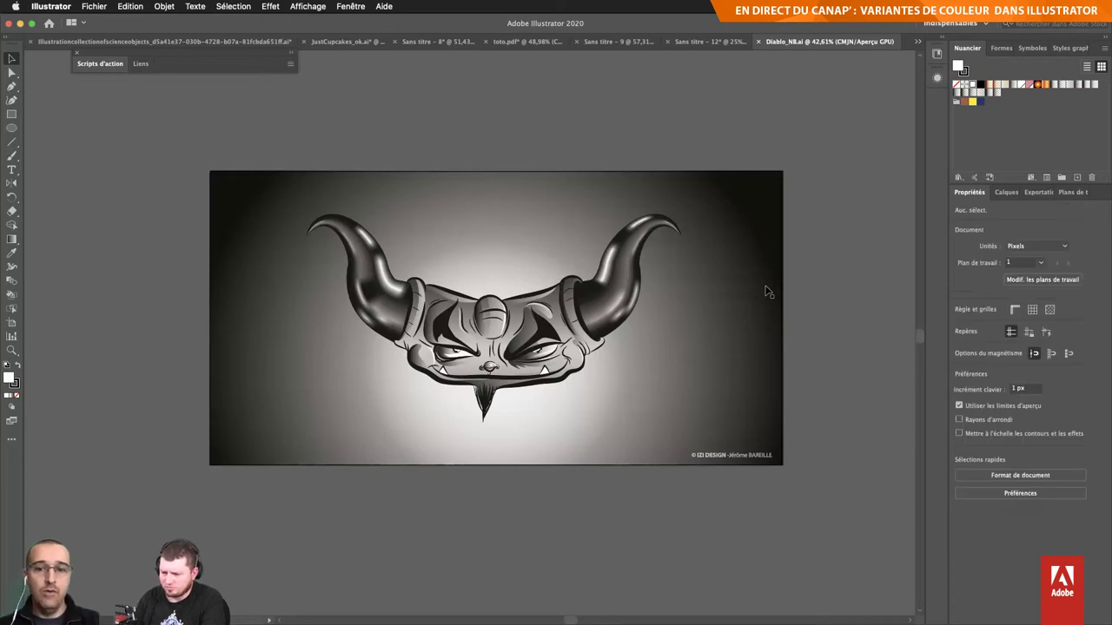
# Step: Fit the artboard to the window, select all the demon artwork, and open the Edit menu
pyautogui.press('super+0')
pyautogui.press('super+a')
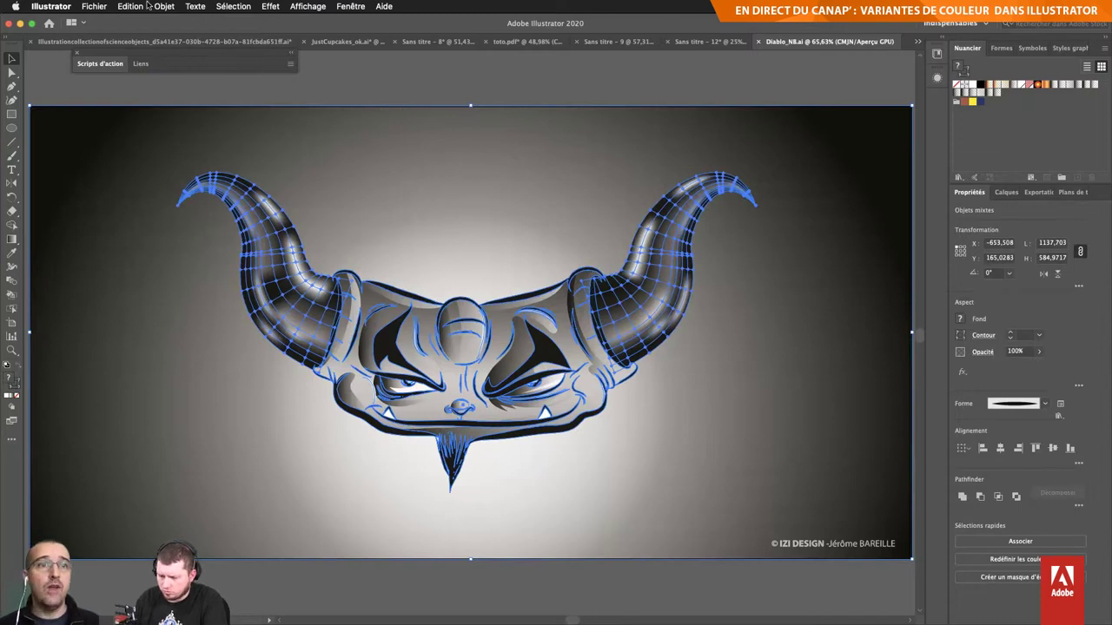
pyautogui.click(165, 6)
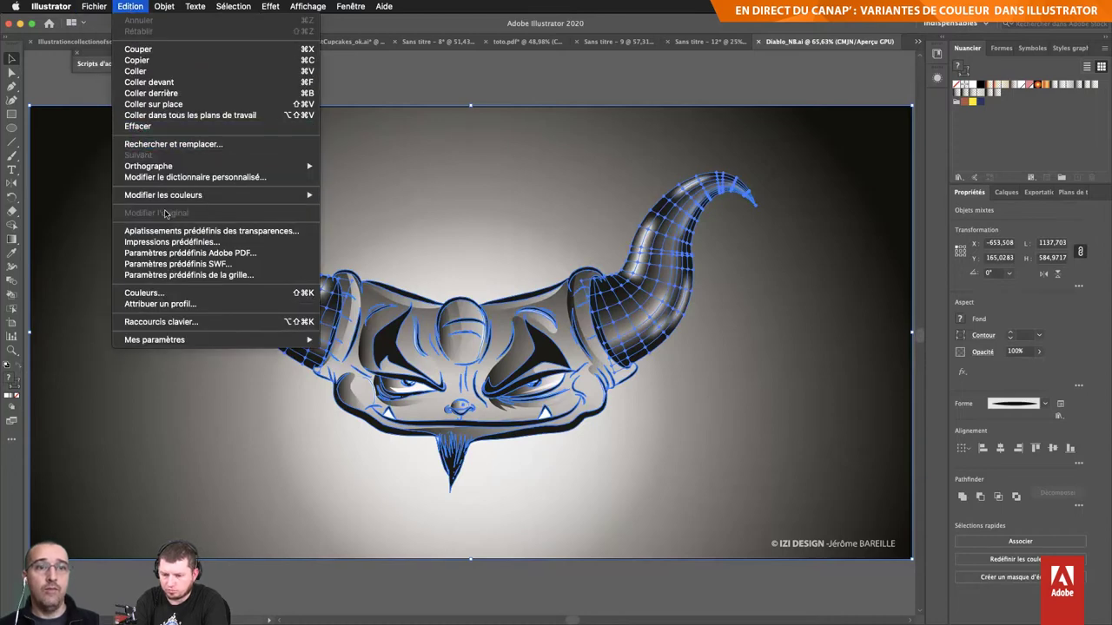
pyautogui.moveTo(163, 195)
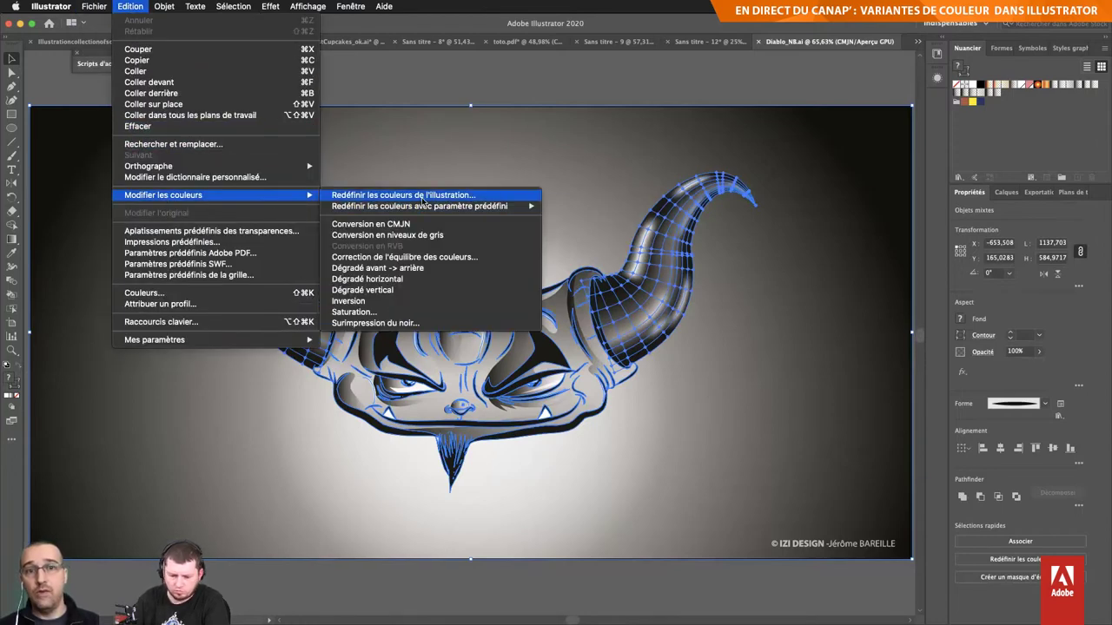
# Step: Recolour the demon with the Couleurs illustr. brown, yellow and navy group
pyautogui.click(423, 198)
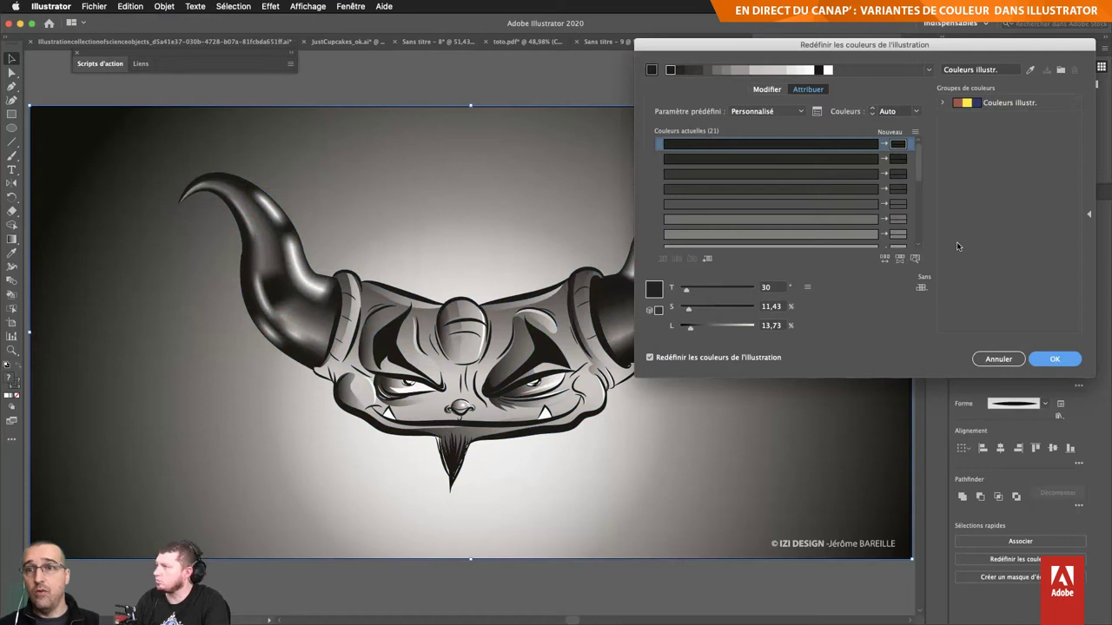
pyautogui.click(999, 102)
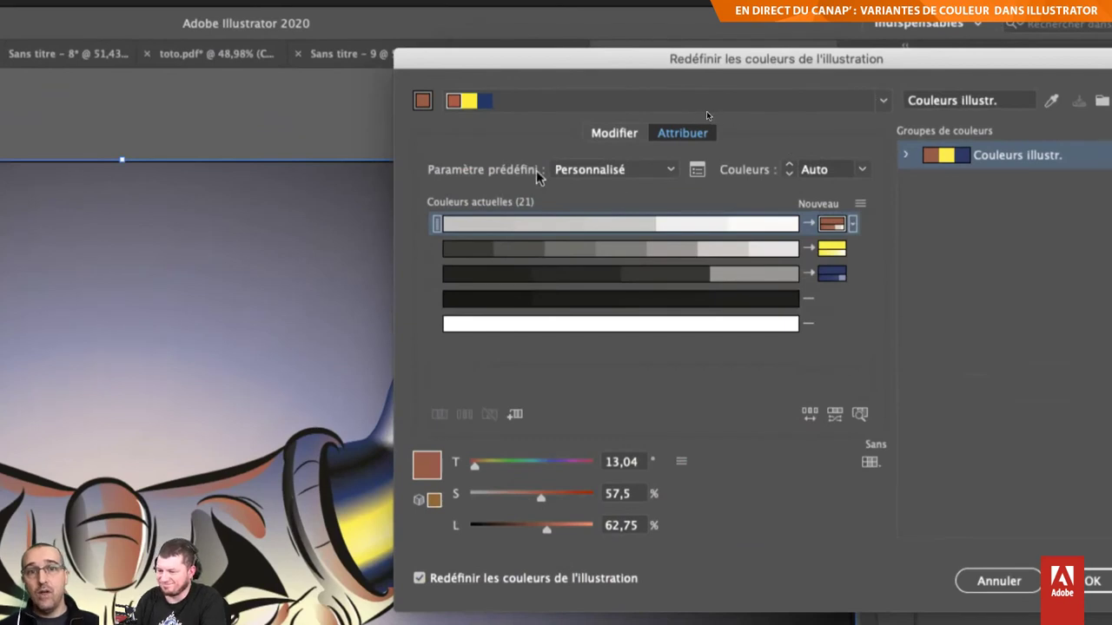
pyautogui.click(696, 170)
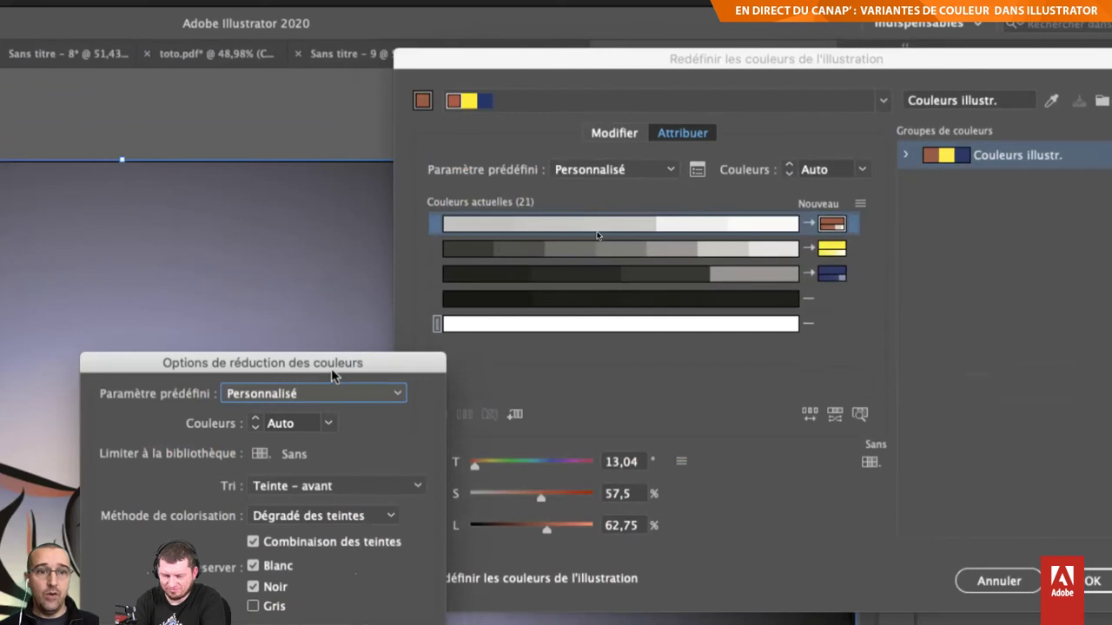
# Step: Set colour reduction sorting to Luminosité – foncé à clair and confirm
pyautogui.moveTo(333, 376); pyautogui.dragTo(386, 207)
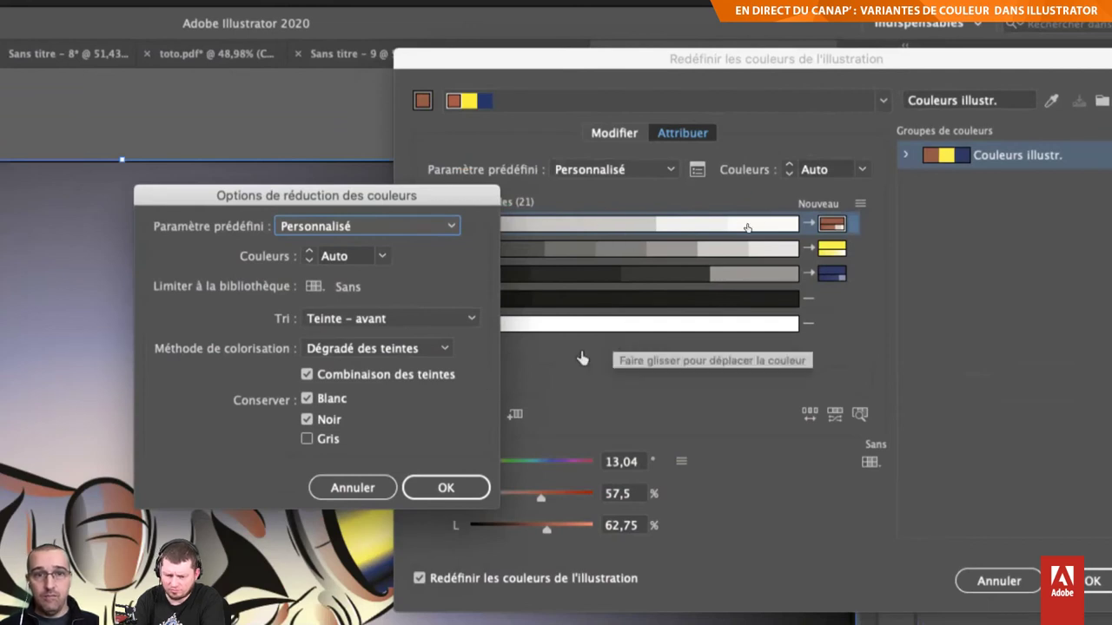
pyautogui.click(340, 323)
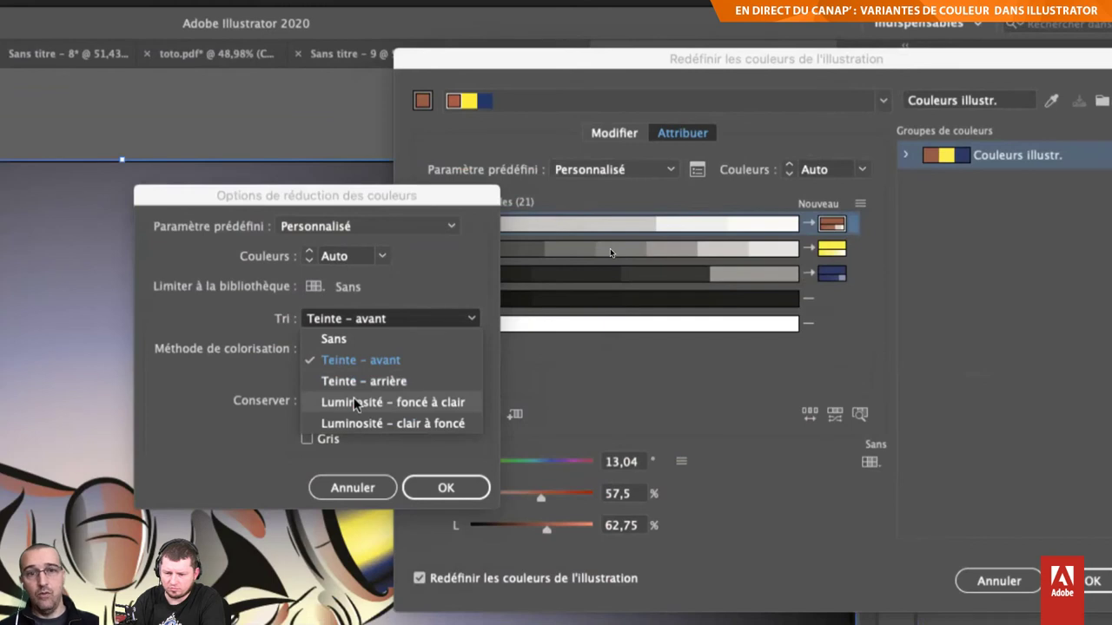
pyautogui.click(354, 402)
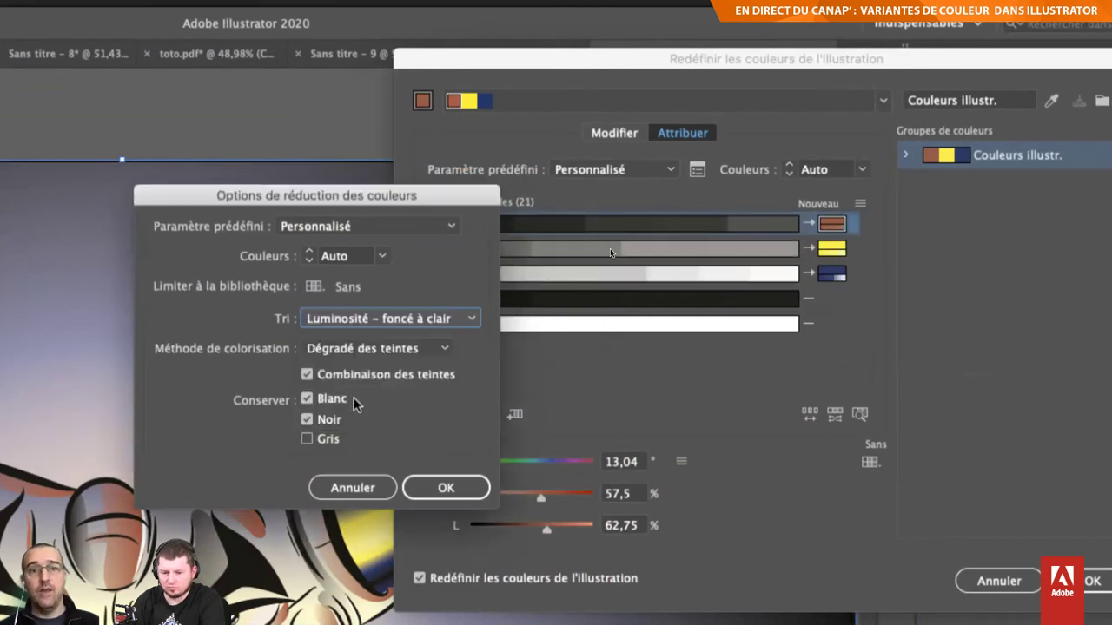
pyautogui.click(446, 487)
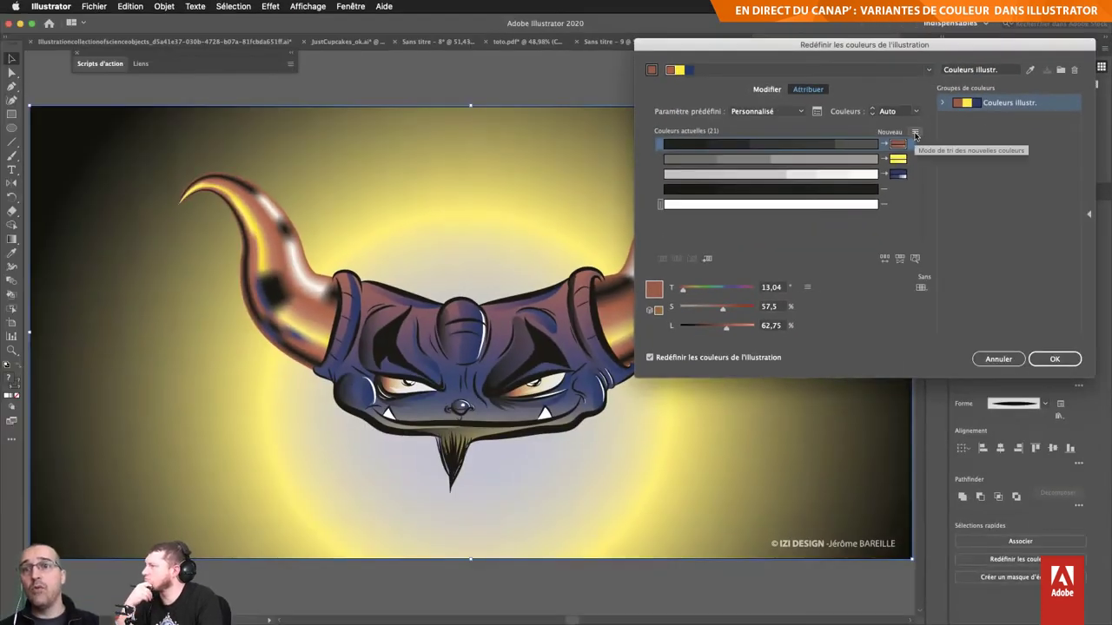
# Step: Sort the new colours dark to light and highlight where the dark blue appears
pyautogui.click(915, 135)
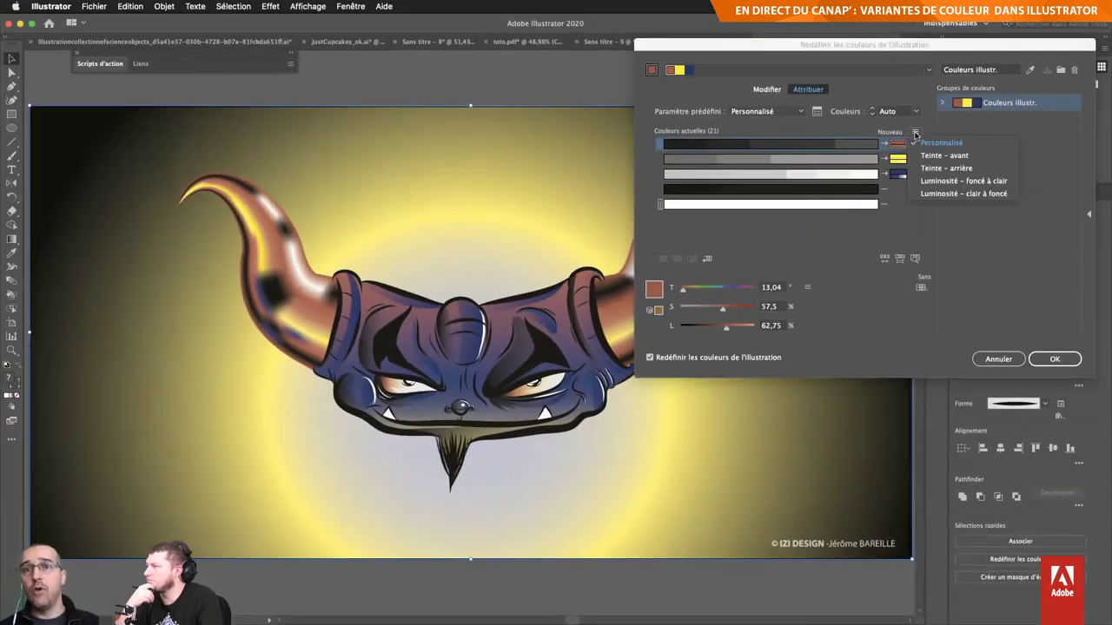
pyautogui.click(939, 179)
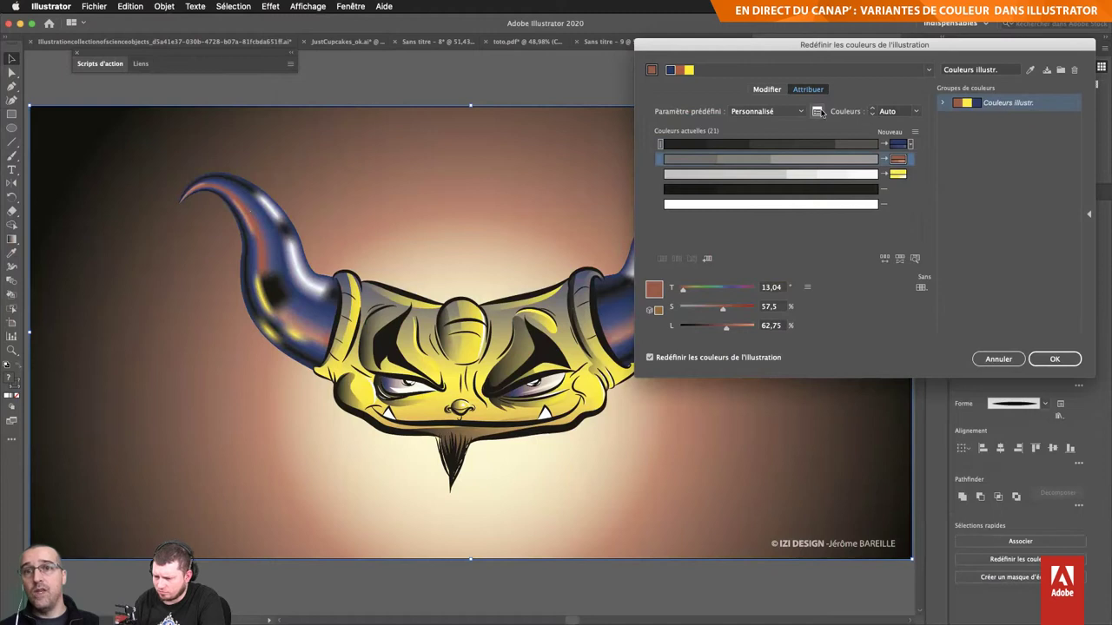
pyautogui.click(869, 144)
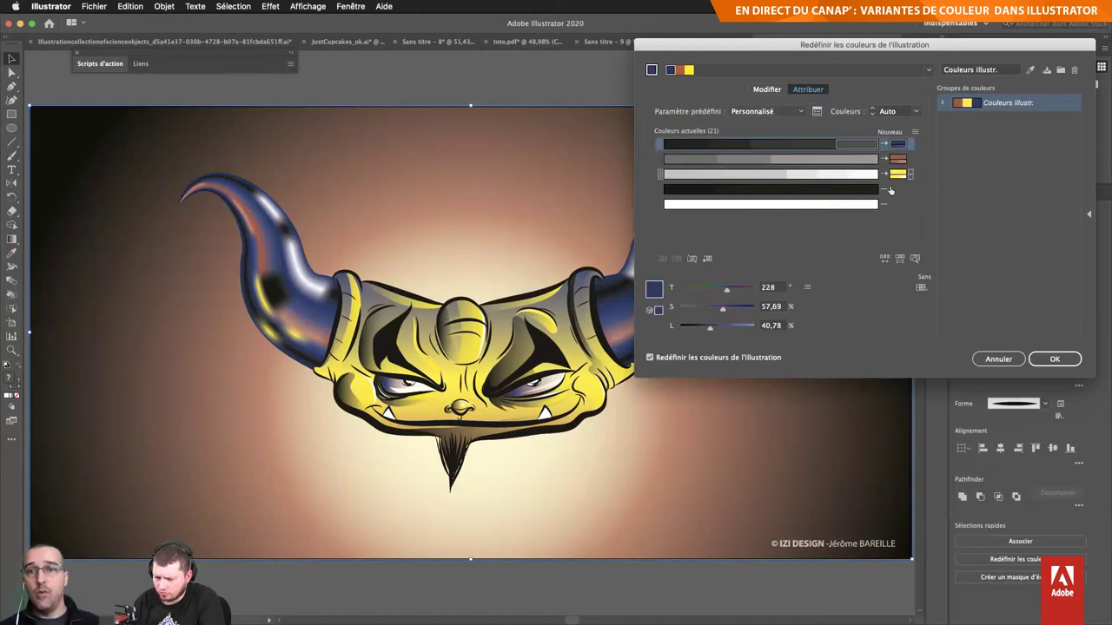
pyautogui.click(915, 258)
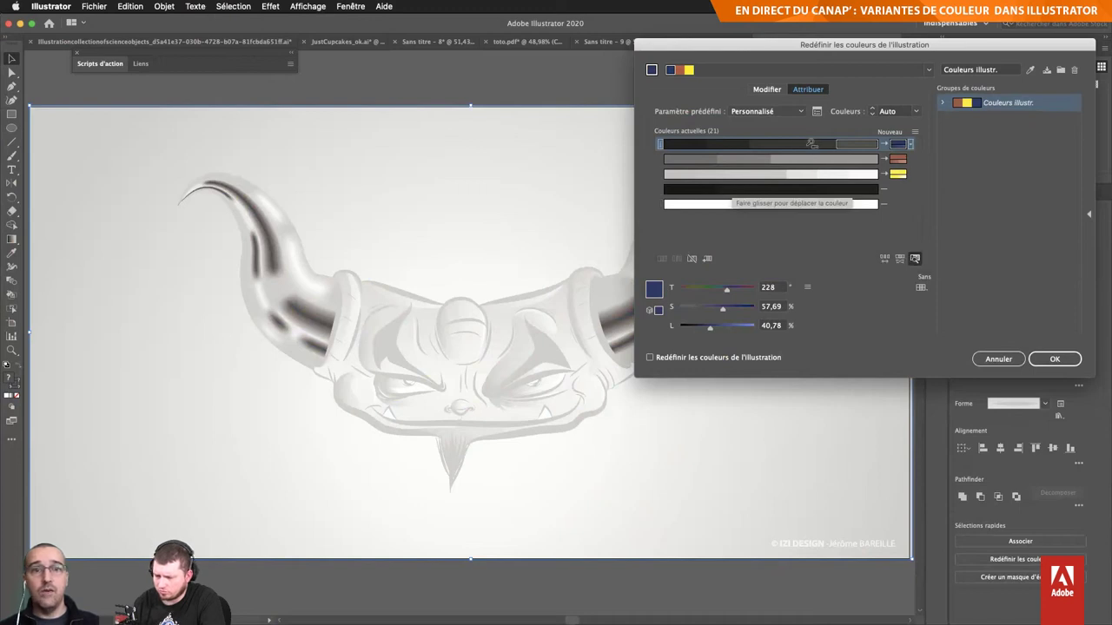
# Step: Regroup the horn and dark greys into other colour rows and preview the recolouring
pyautogui.moveTo(798, 144); pyautogui.dragTo(782, 188)
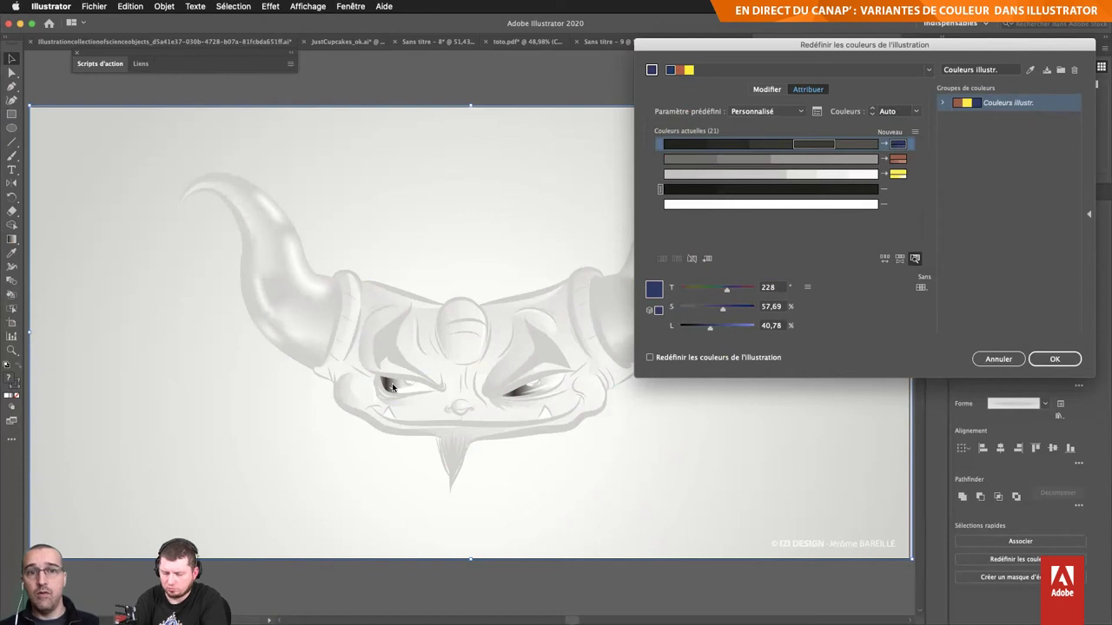
pyautogui.moveTo(813, 145); pyautogui.dragTo(840, 174)
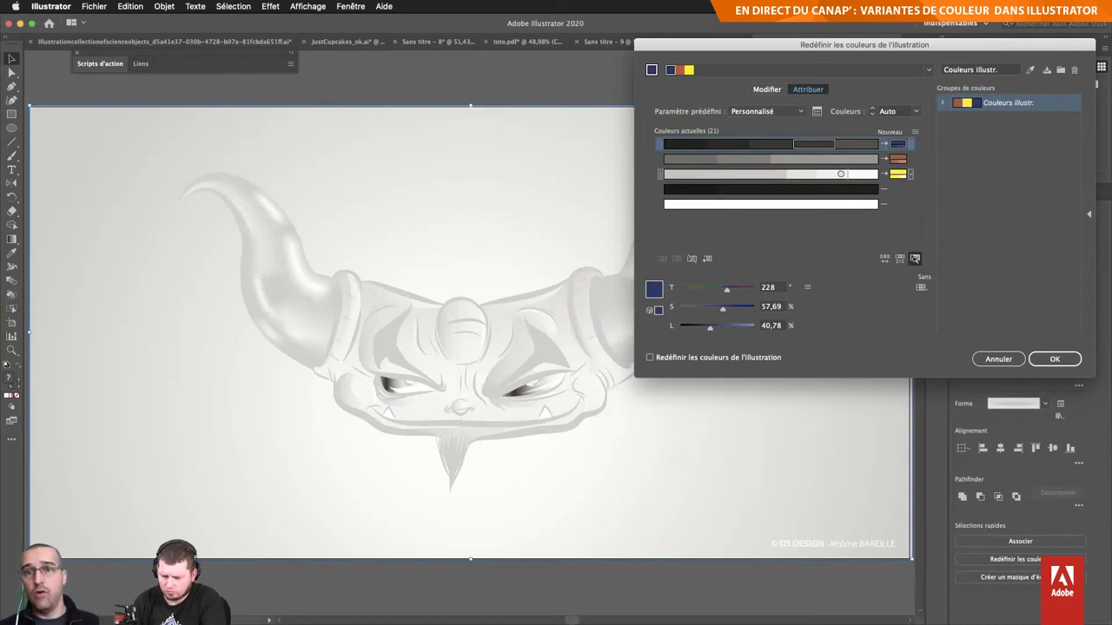
pyautogui.click(915, 259)
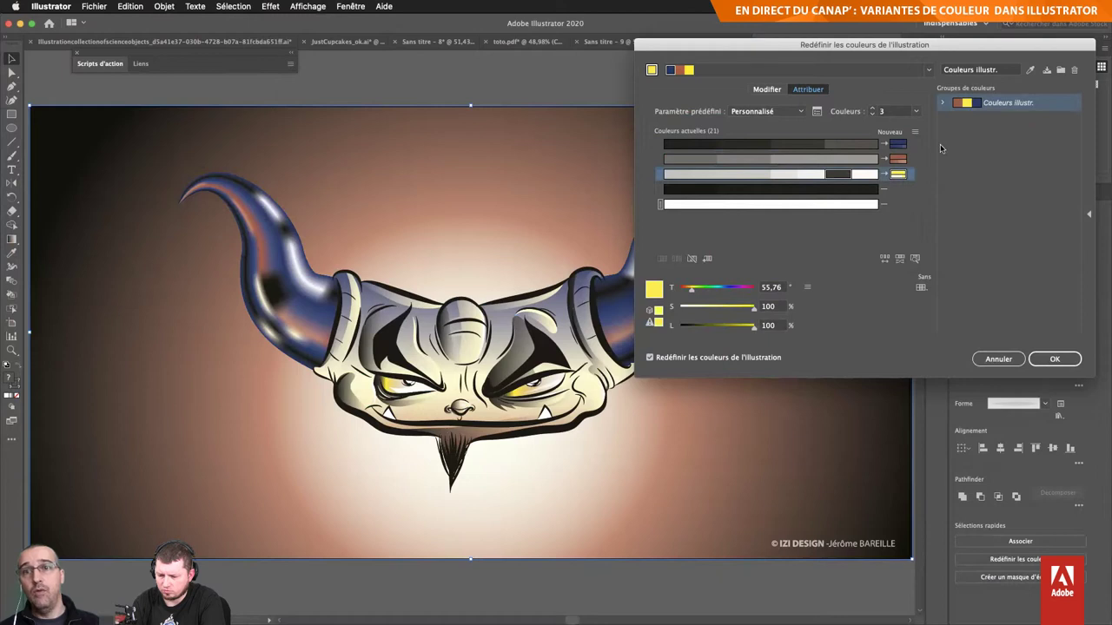
pyautogui.click(815, 113)
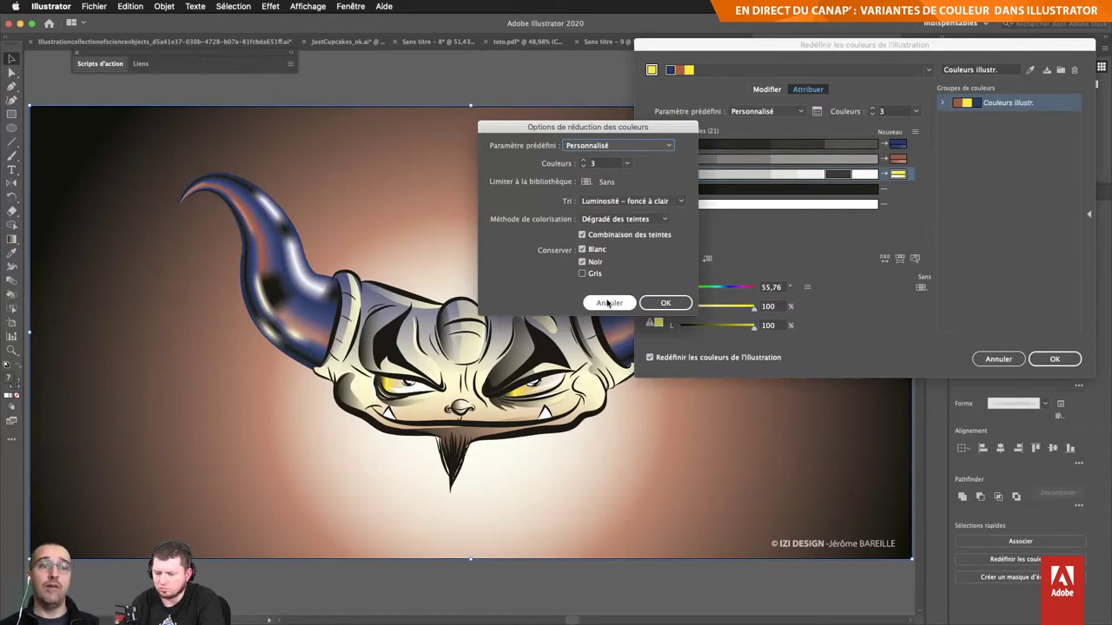
# Step: Apply the navy, brown and yellow recolour, save the colour group, and close Diablo_NB.ai
pyautogui.click(608, 303)
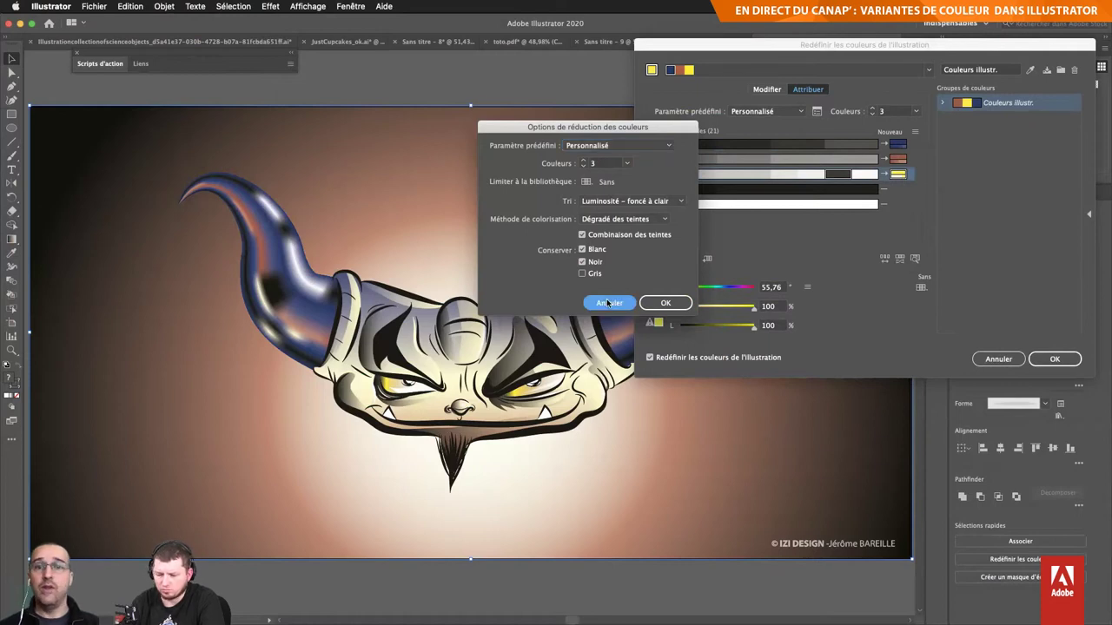
pyautogui.click(1053, 360)
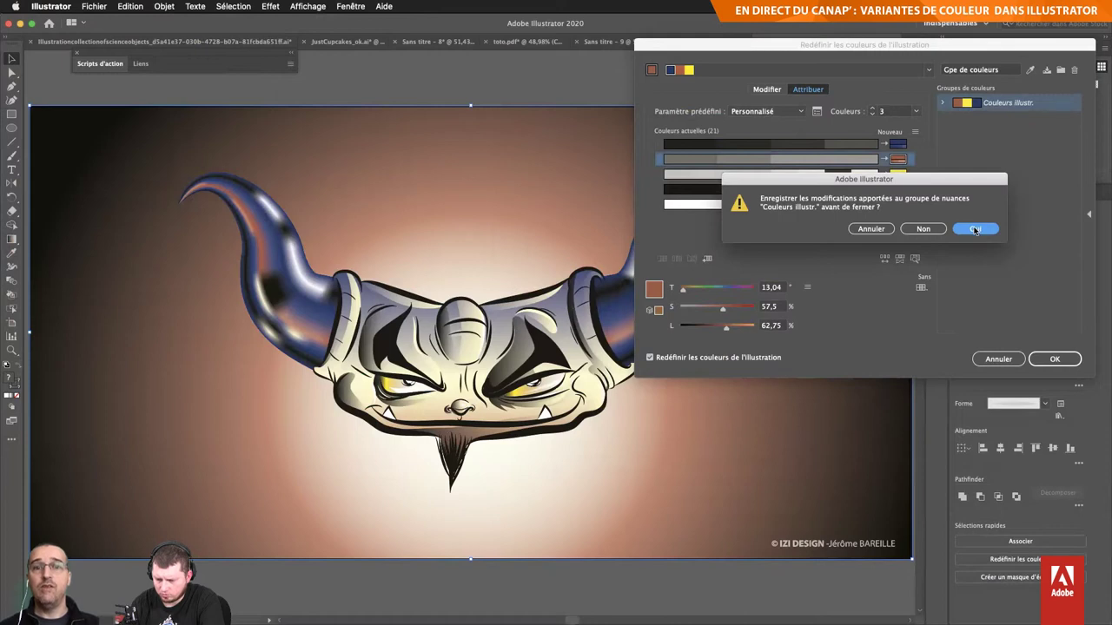
pyautogui.click(975, 229)
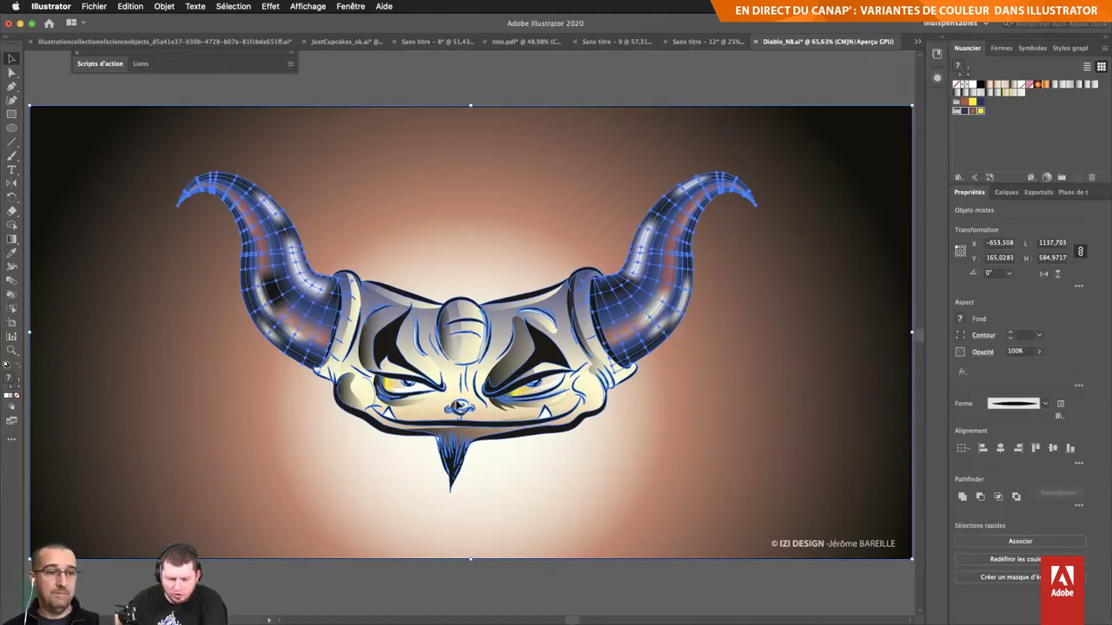
pyautogui.click(488, 69)
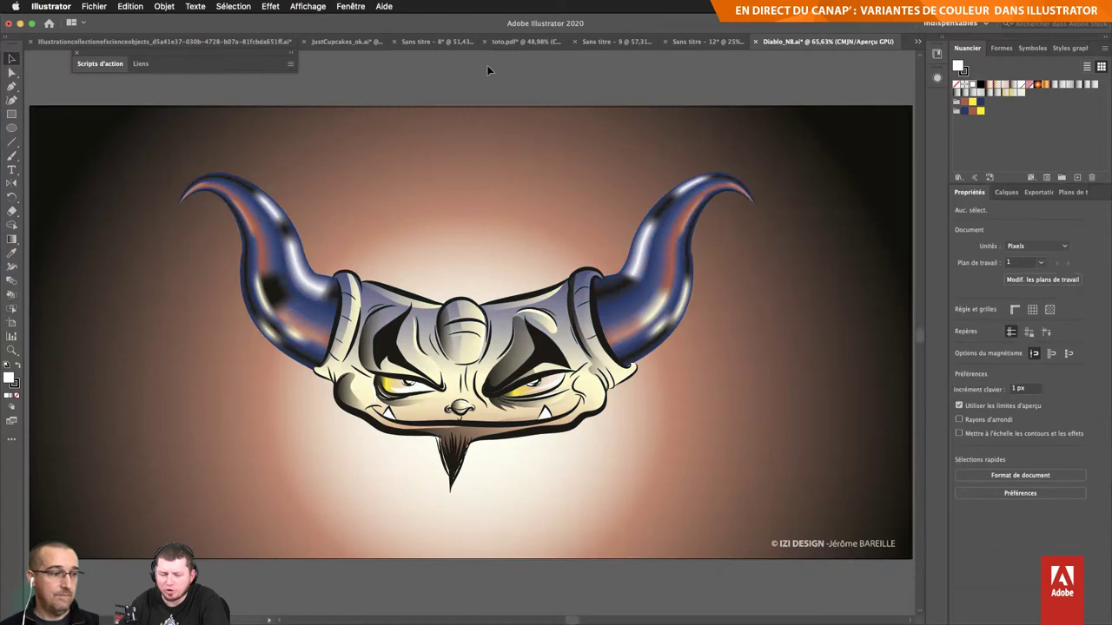
pyautogui.press('super+w')
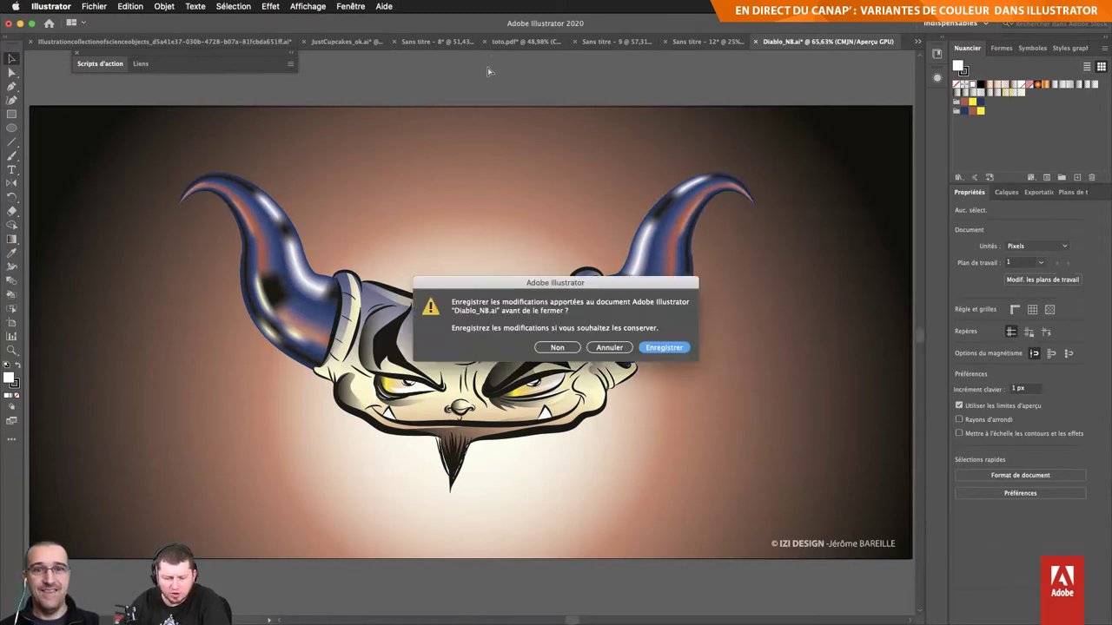
# Step: Close Diablo_N8.ai via its save prompt and return to the Herbi artboards document
pyautogui.click(556, 346)
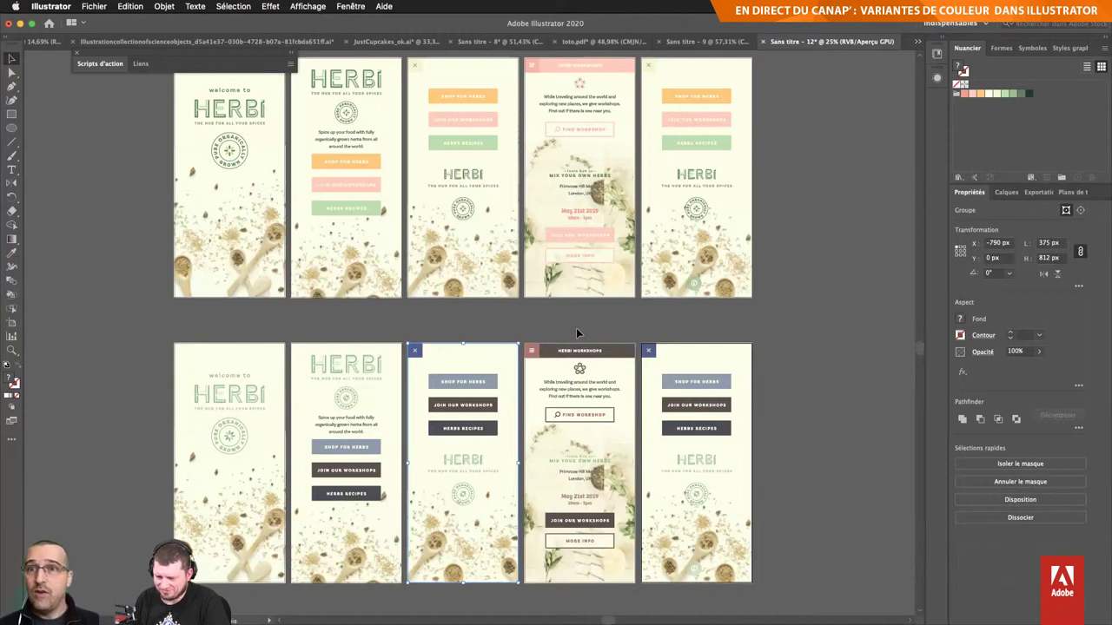
pyautogui.press('super+Tab')
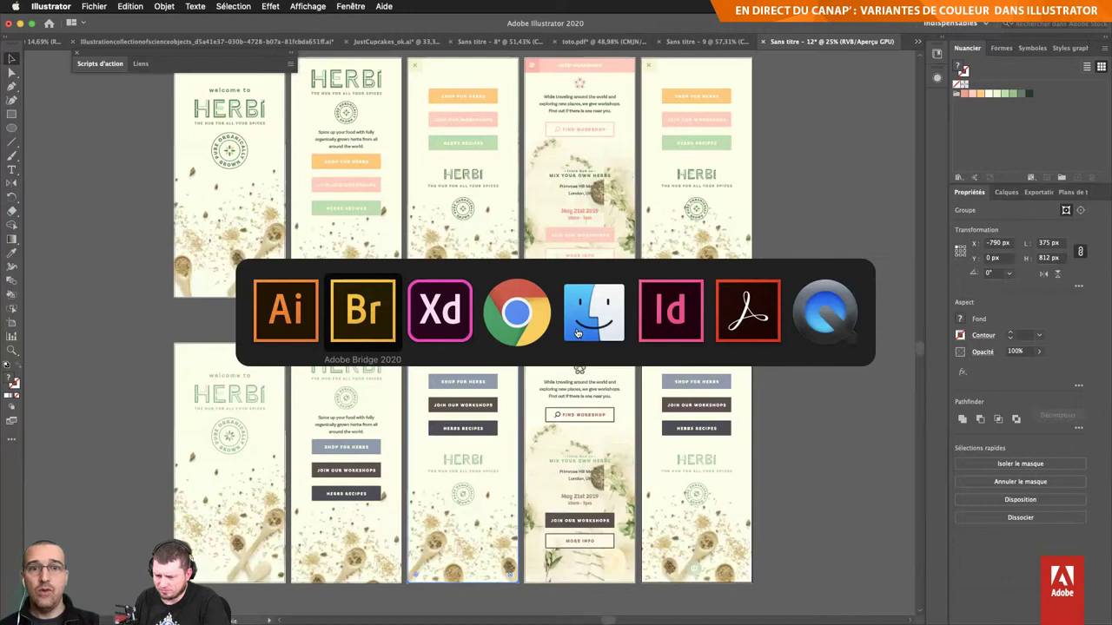
# Step: In InDesign, preview the toto.indd spread without guides, zoomed in, and bring up Document Setup
pyautogui.press('super+Tab')
pyautogui.press('super+Tab')
pyautogui.press('super+Tab')
pyautogui.press('super+Tab')
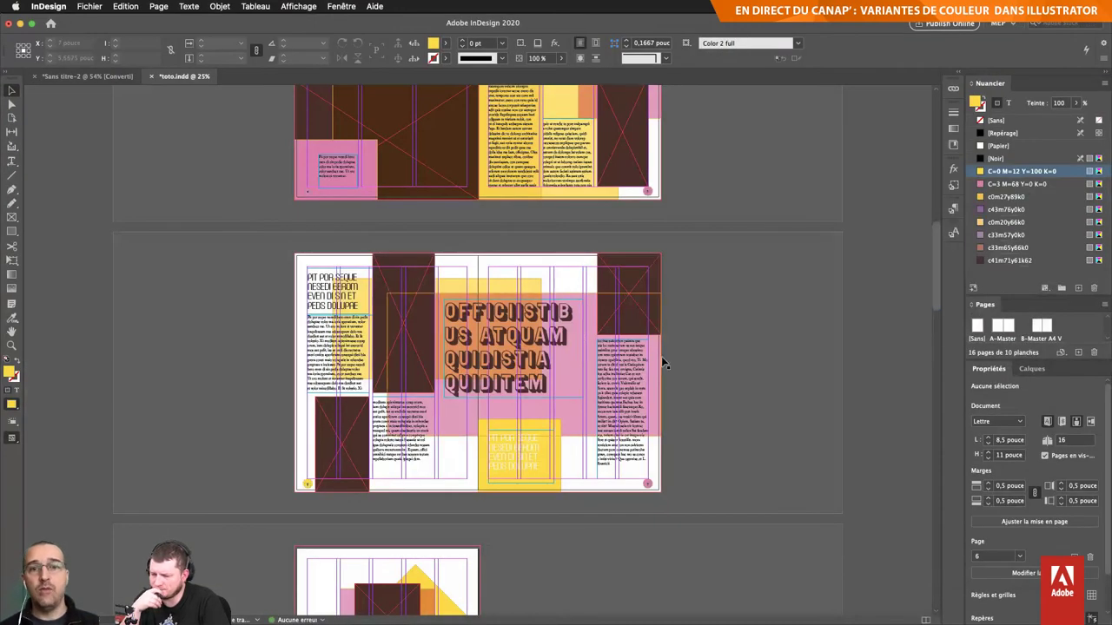
pyautogui.press('w')
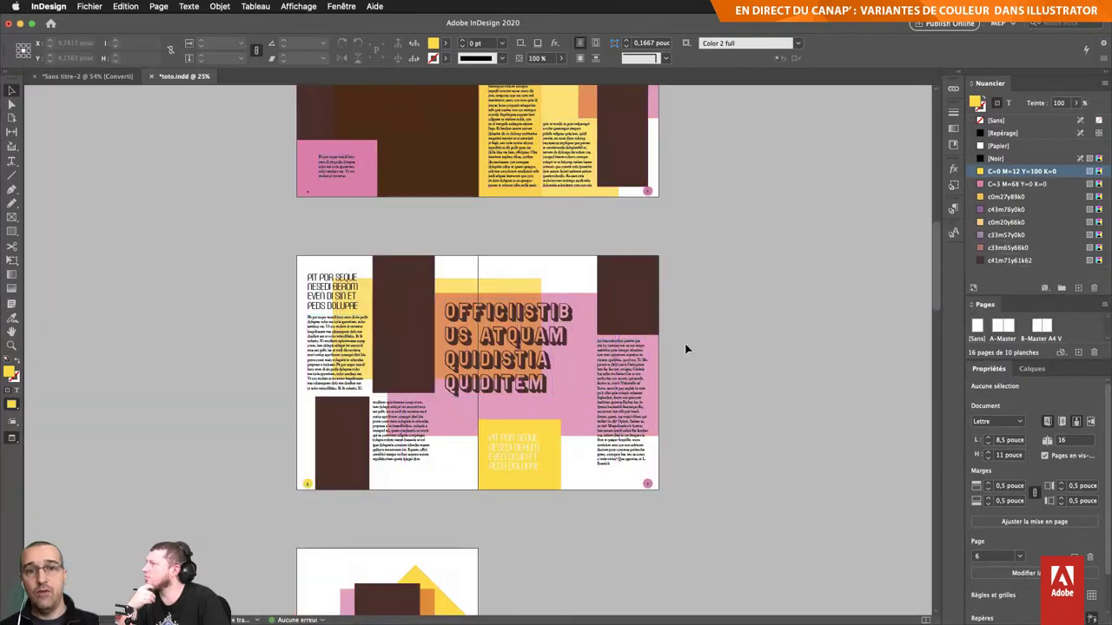
pyautogui.press('super+equal')
pyautogui.scroll(3, 680, 346)
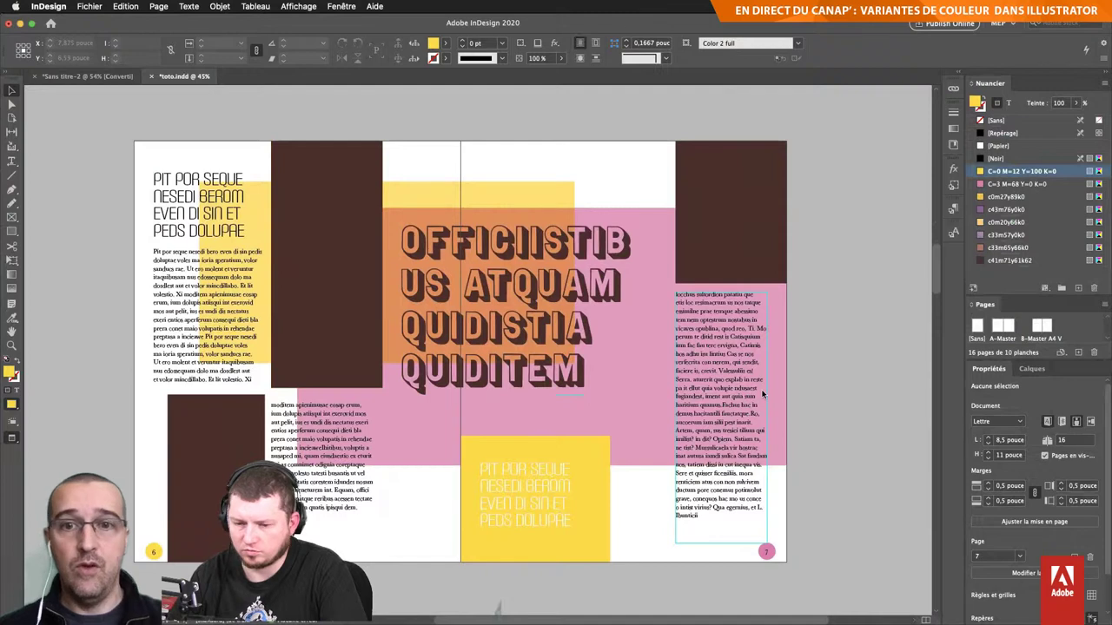
pyautogui.hotkey('ctrl', 'alt', 'p')
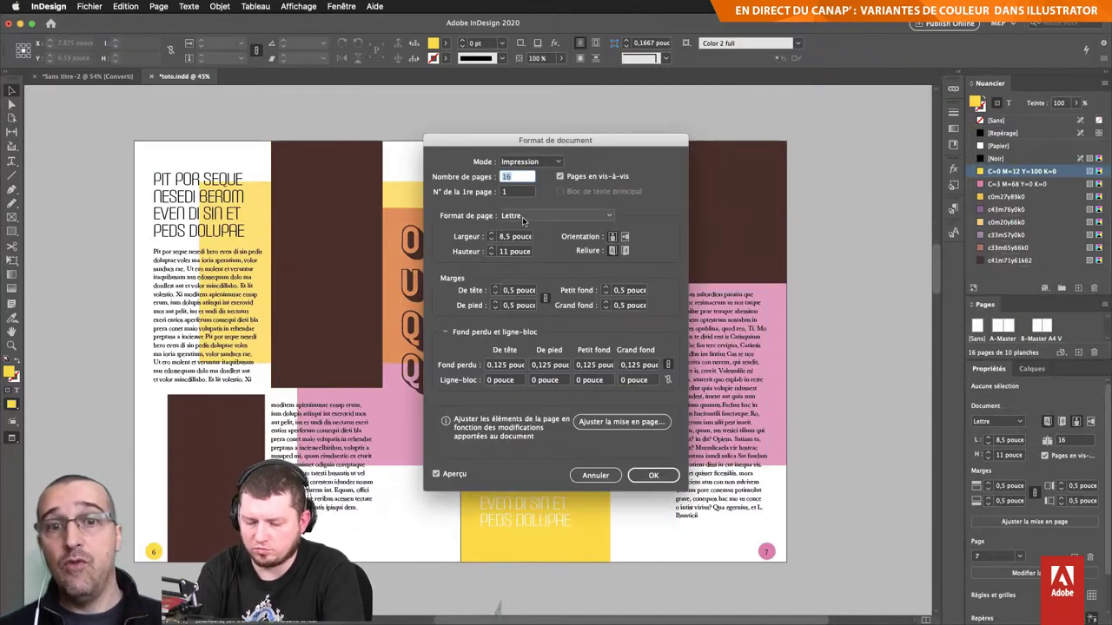
# Step: Resize the toto.indd pages to 20 × 28 cm with Adjust Layout enabled
pyautogui.click(613, 424)
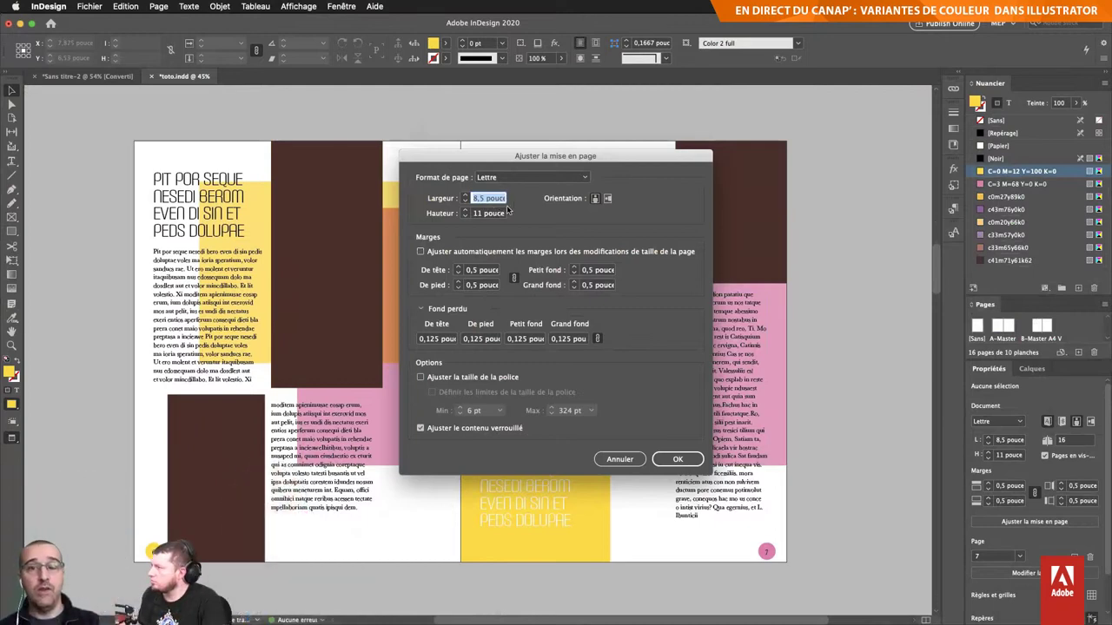
pyautogui.write('20cm')
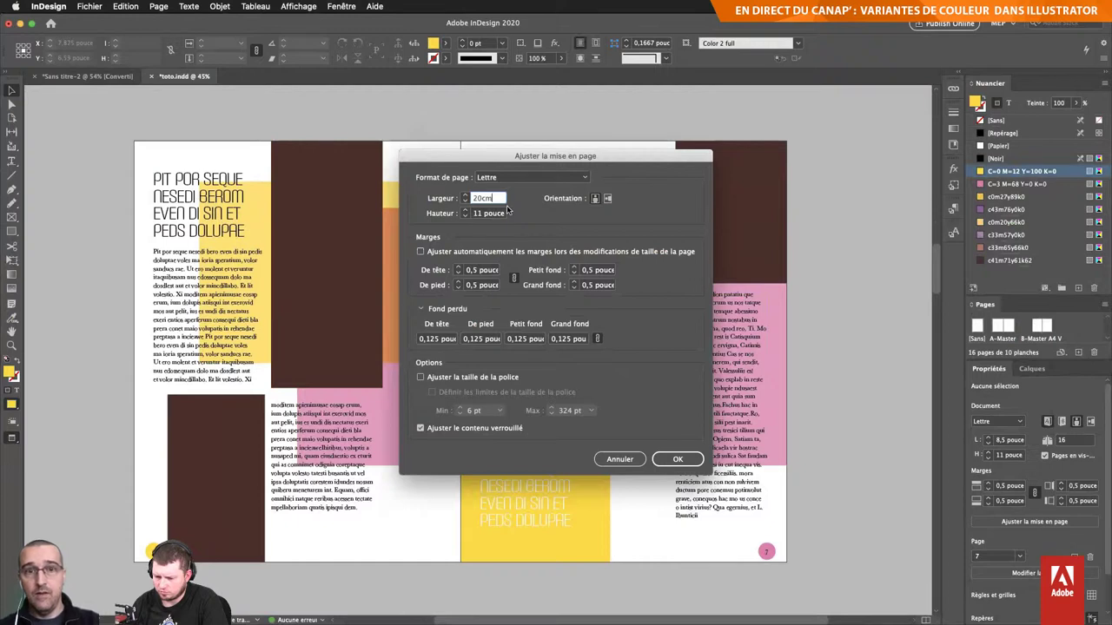
pyautogui.press('Tab')
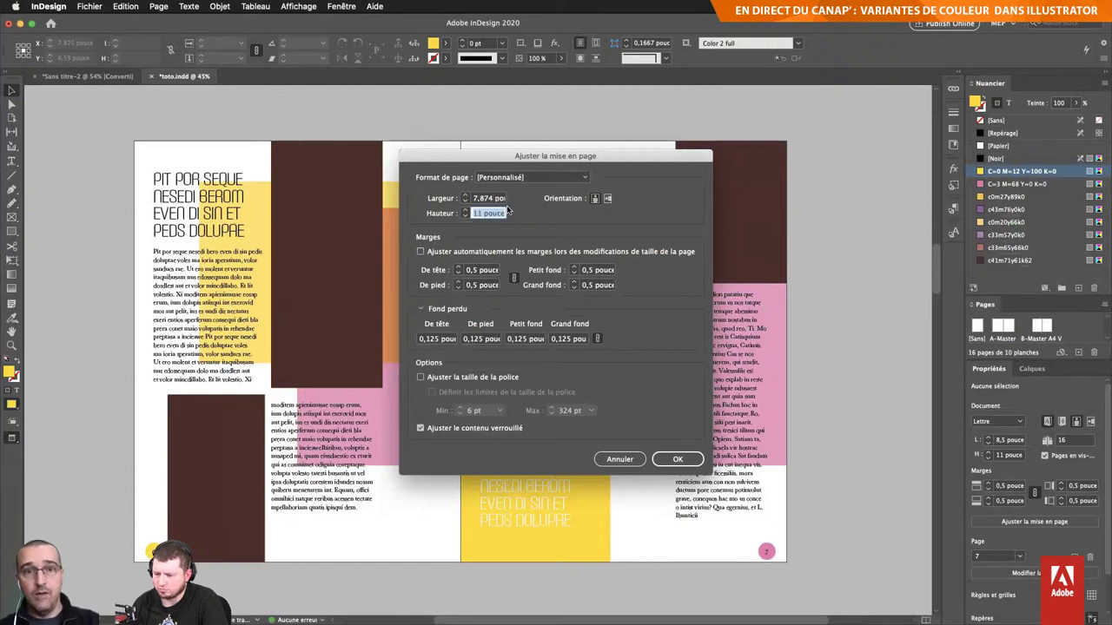
pyautogui.write('28cm')
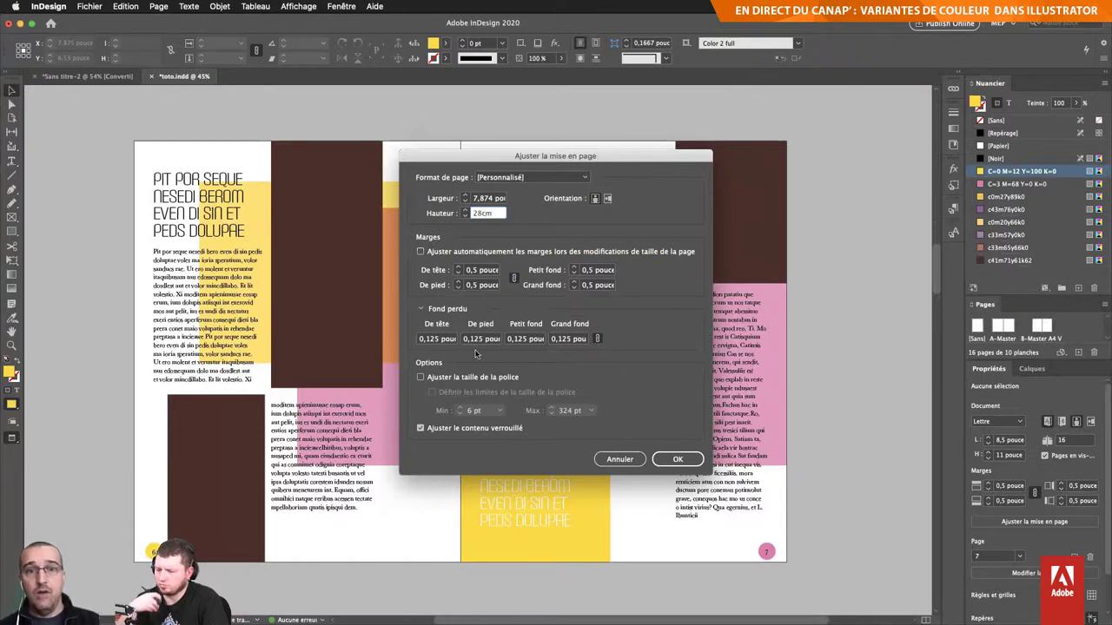
pyautogui.click(679, 462)
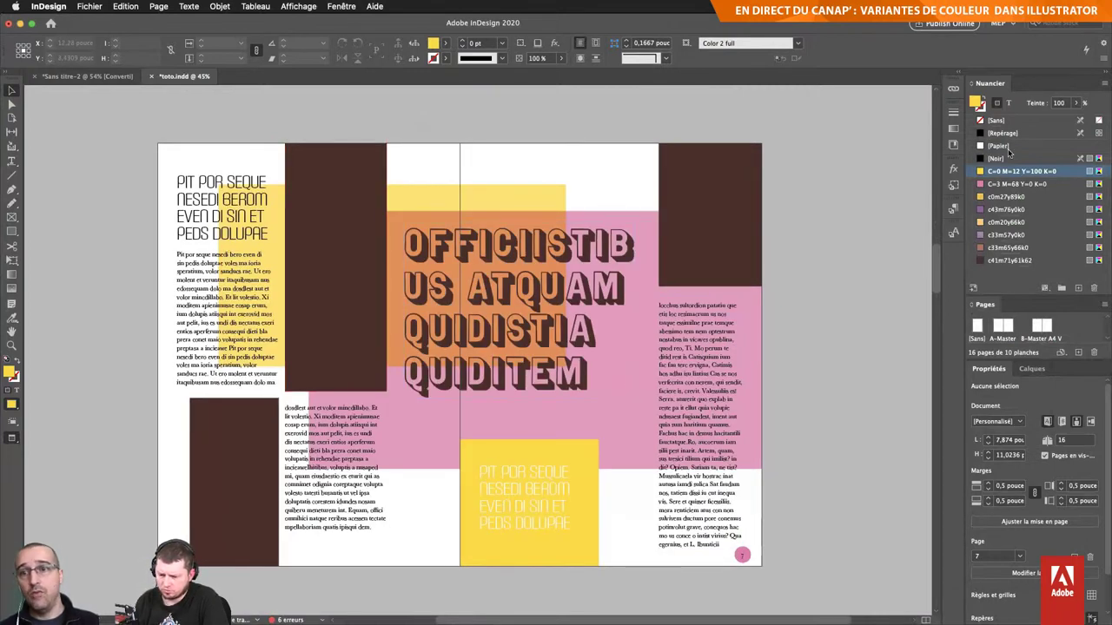
# Step: Enlarge the Pages panel, view resized spreads 4-5 and 6-7, then switch to Chrome
pyautogui.moveTo(1006, 358); pyautogui.dragTo(1007, 434)
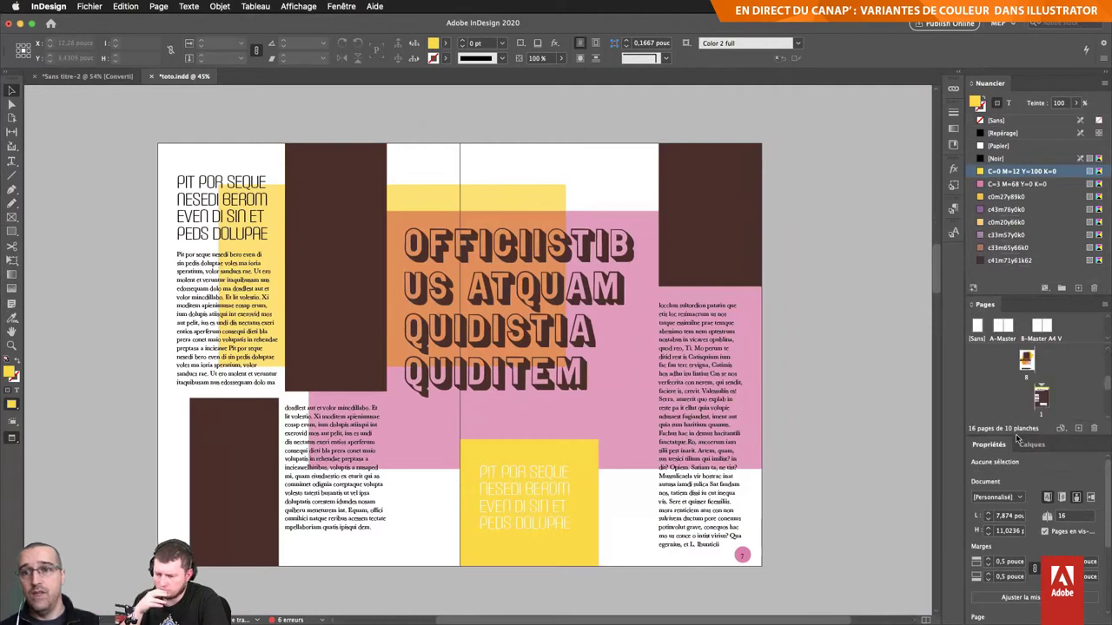
pyautogui.scroll(-2, 1040, 378)
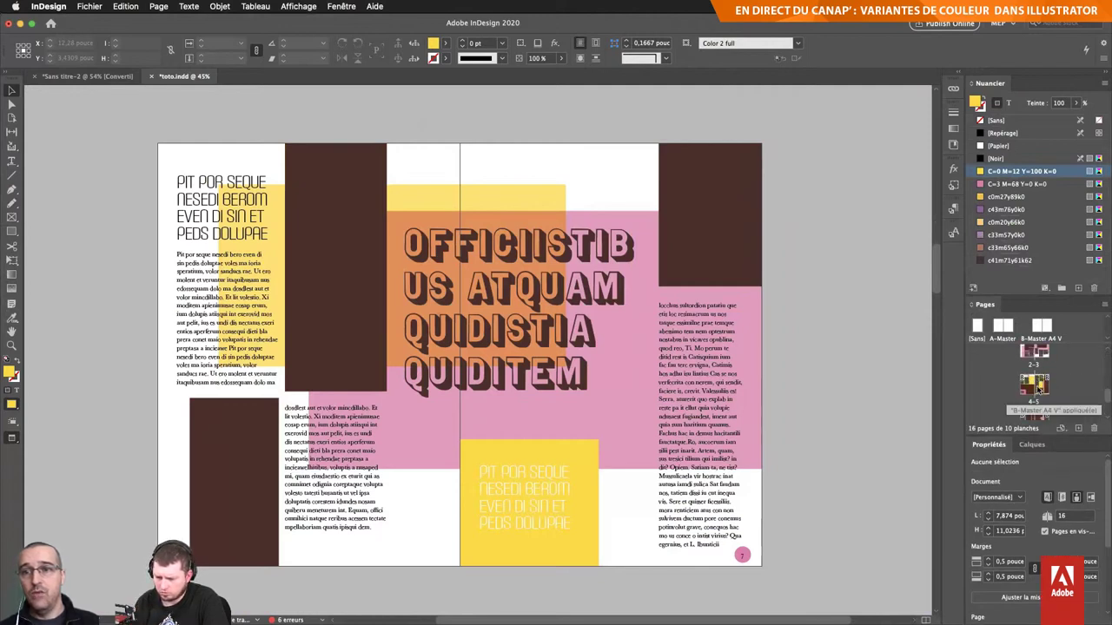
pyautogui.doubleClick(1034, 395)
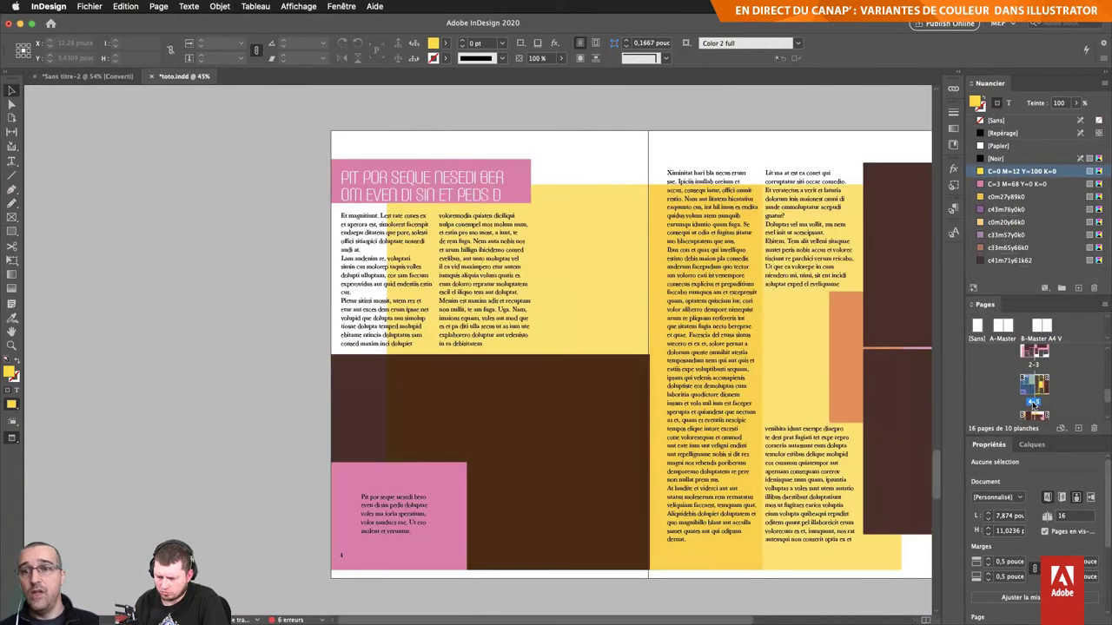
pyautogui.scroll(-2, 1033, 405)
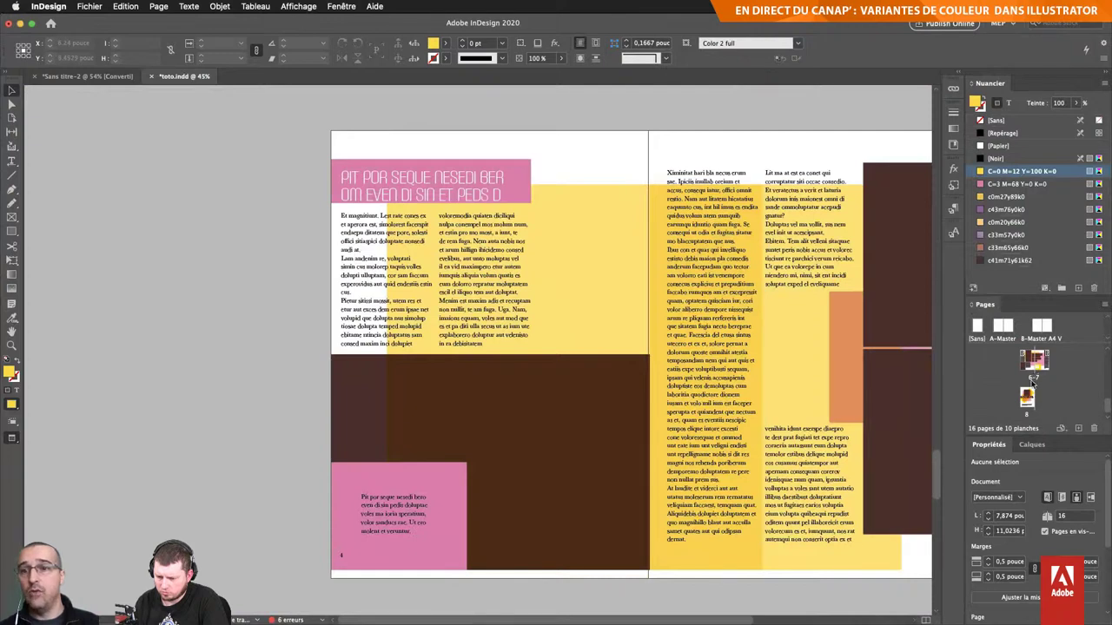
pyautogui.doubleClick(1033, 380)
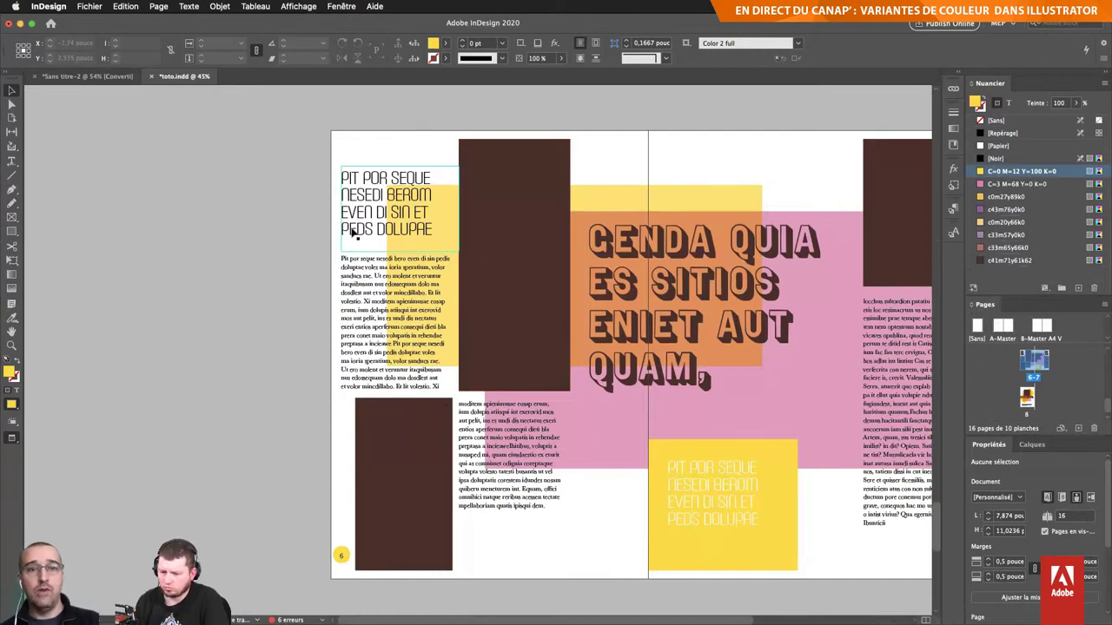
pyautogui.press('super+Tab')
pyautogui.press('super+Tab')
pyautogui.press('super+Tab')
pyautogui.press('super+Tab')
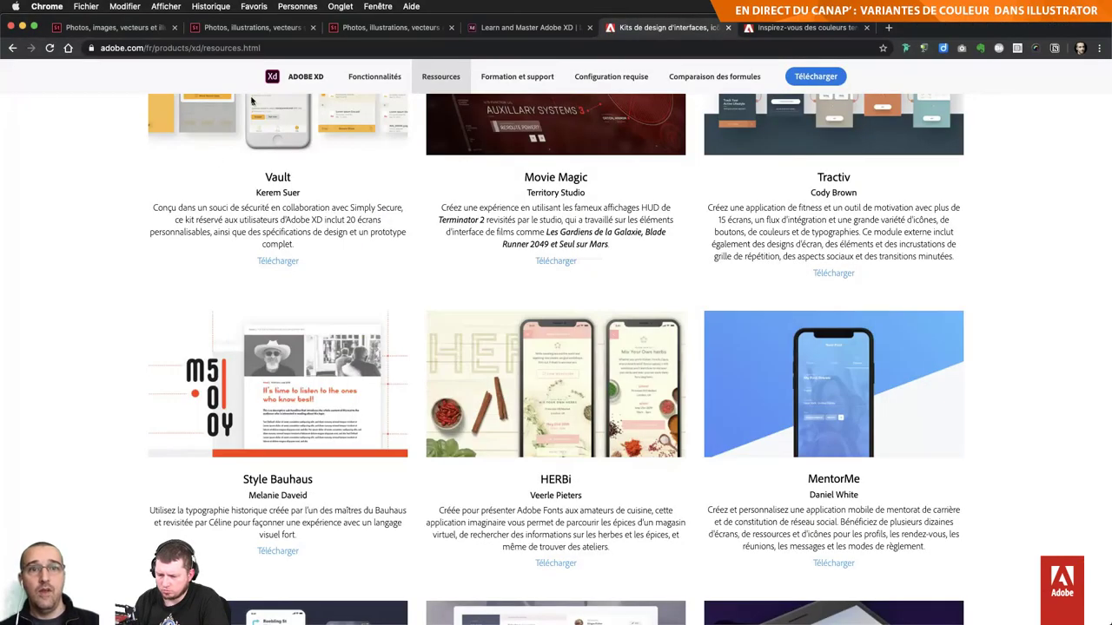
# Step: Go to the Adobe Stock tab and scroll its grid of InDesign templates
pyautogui.scroll(5, 252, 102)
pyautogui.click(236, 27)
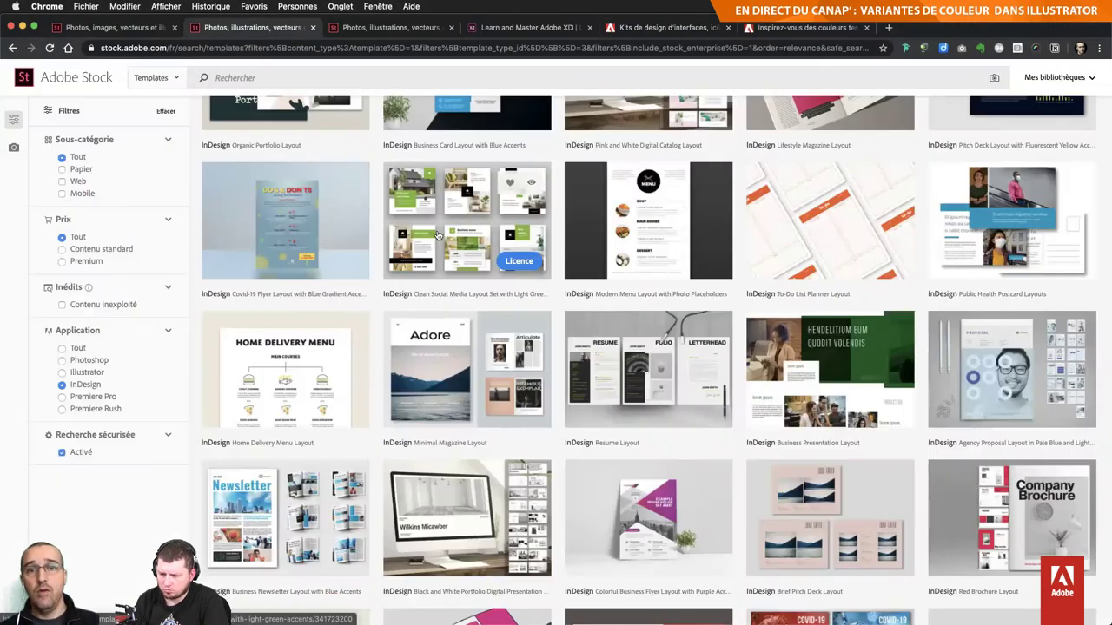
pyautogui.scroll(5, 438, 235)
pyautogui.scroll(5, 438, 235)
pyautogui.scroll(5, 438, 236)
pyautogui.scroll(5, 437, 236)
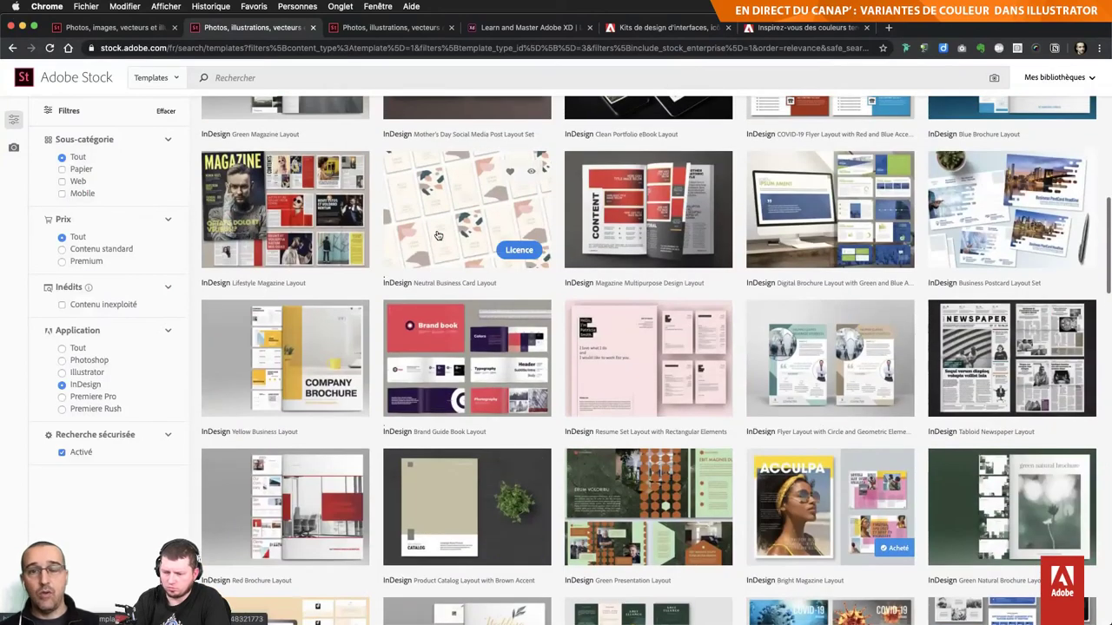